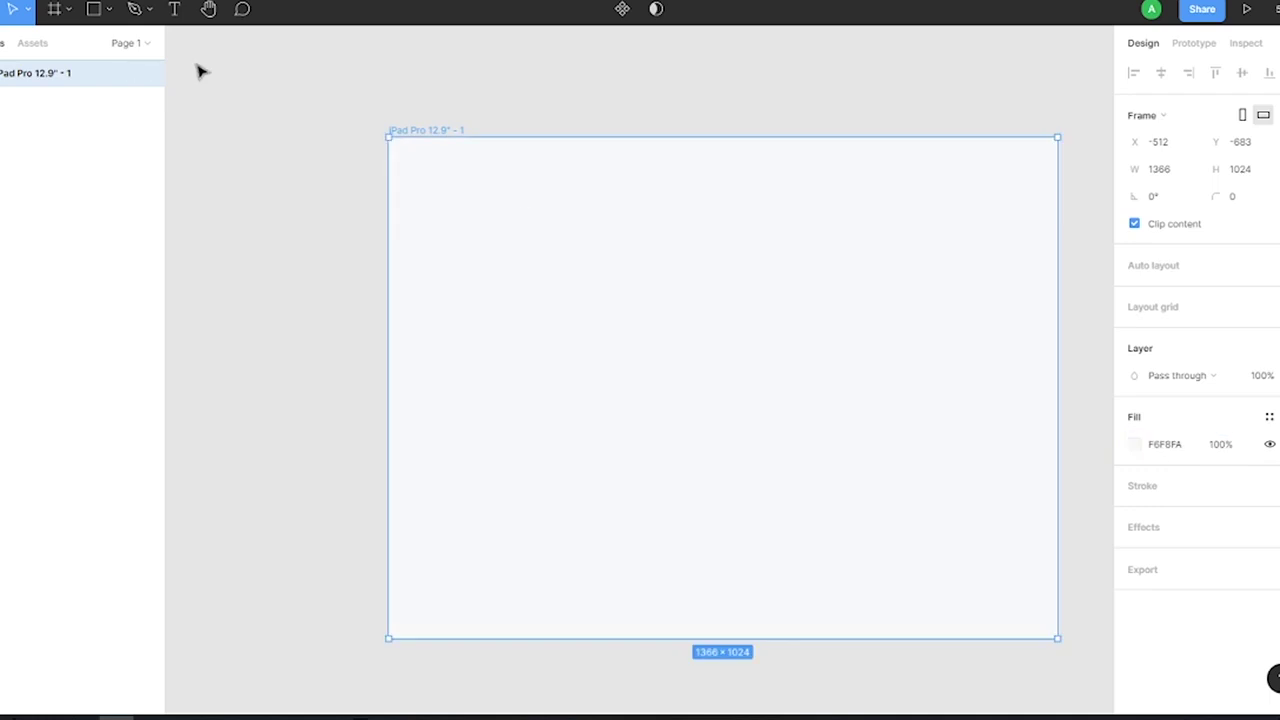
Draw a full-height sidebar rectangle 300 wide with a white fill
click(93, 12)
drag(388, 137, 519, 638)
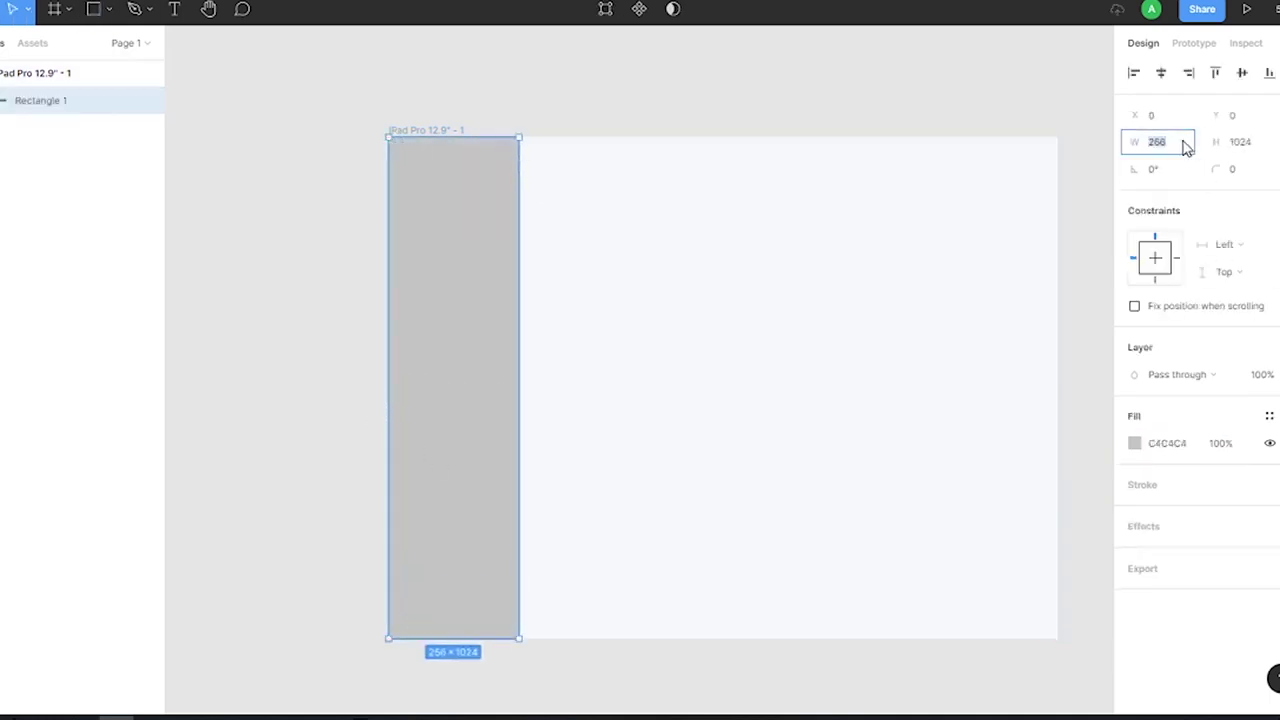
text(300)
key(Return)
click(1134, 443)
click(916, 292)
Round the iPad frame's corners to radius 40
click(423, 138)
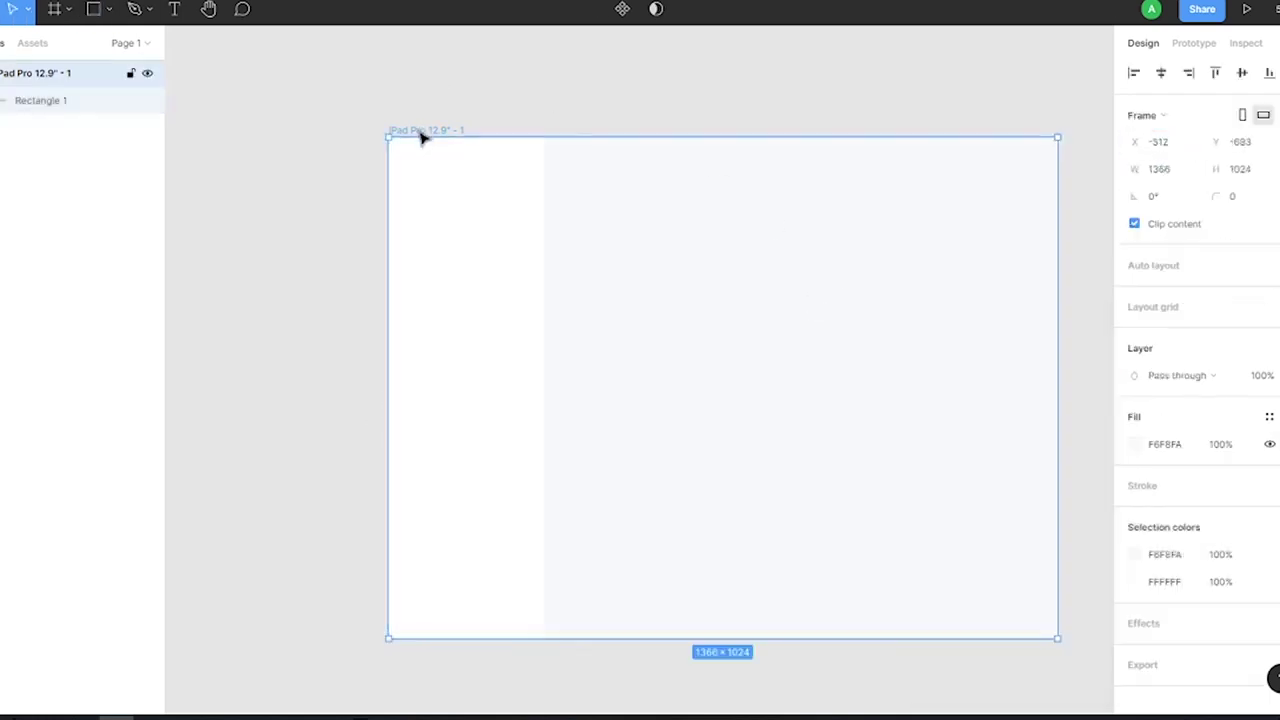
text(40)
key(Return)
click(1262, 220)
key(Escape)
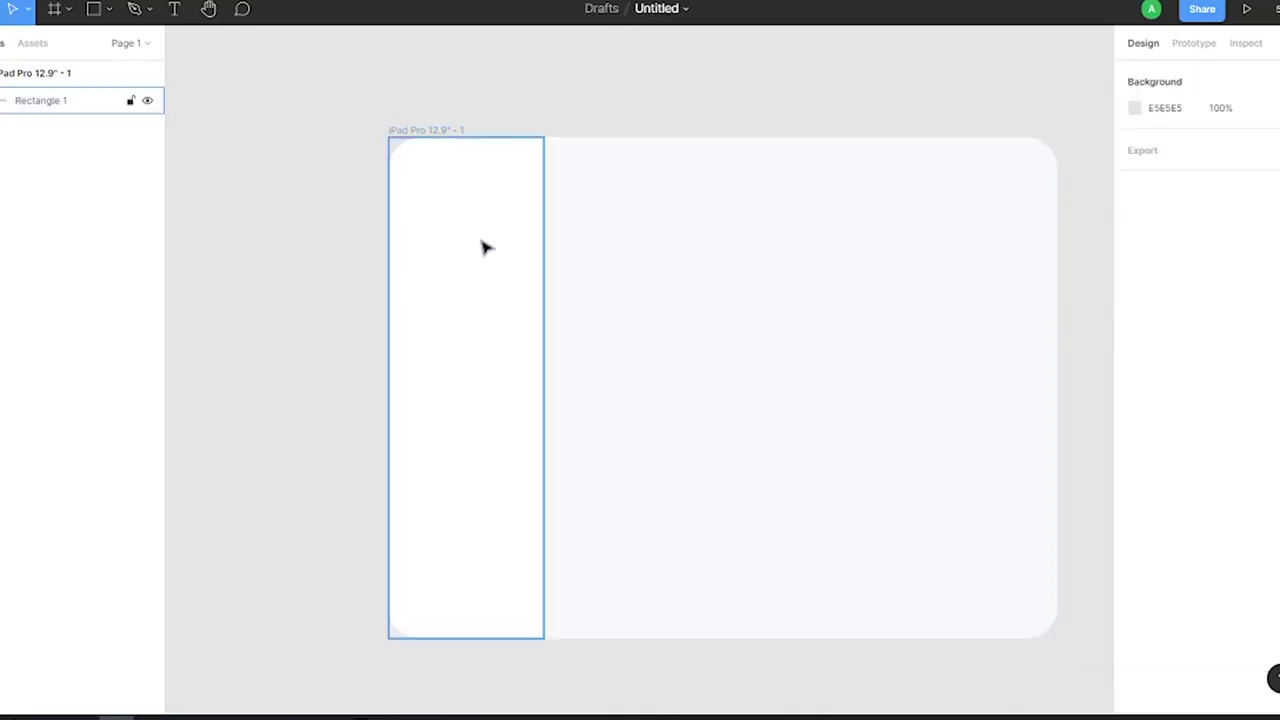
Draw the avatar square with corner radius 16 and corner smoothing 60
key(r)
click(649, 231)
click(1170, 148)
click(1264, 169)
click(1160, 200)
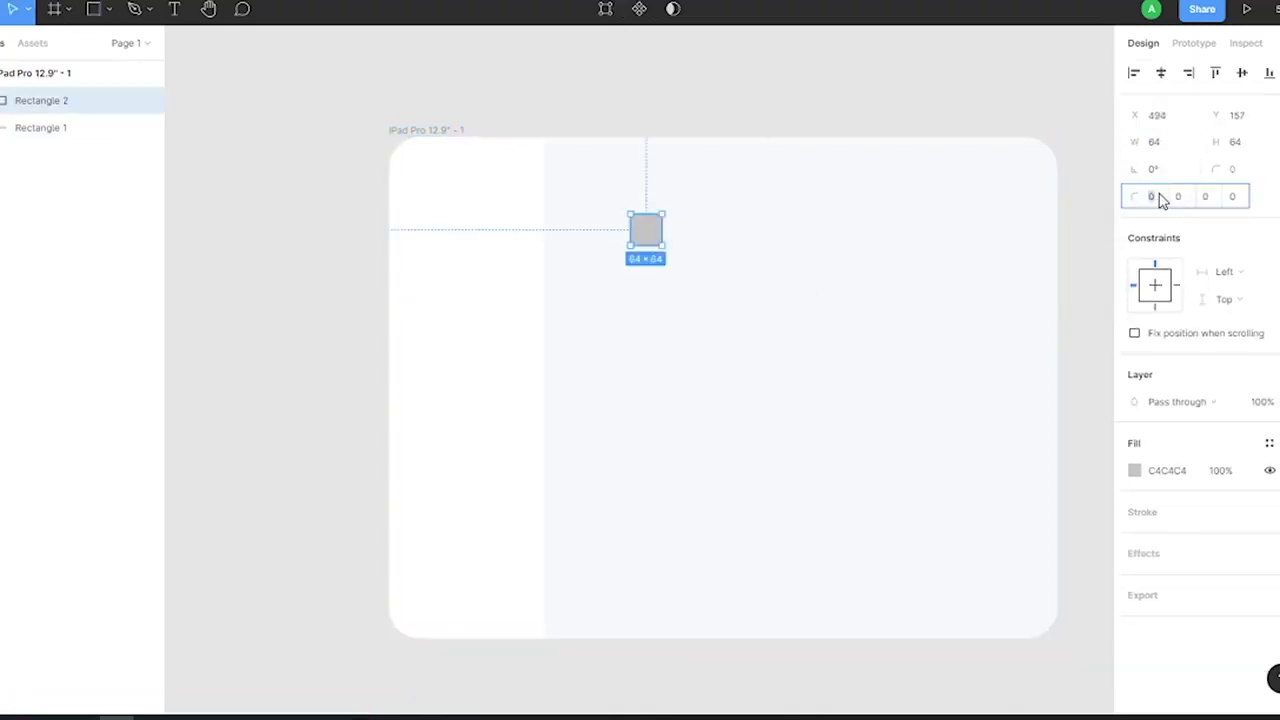
click(1264, 169)
click(1264, 169)
click(1075, 238)
text(60)
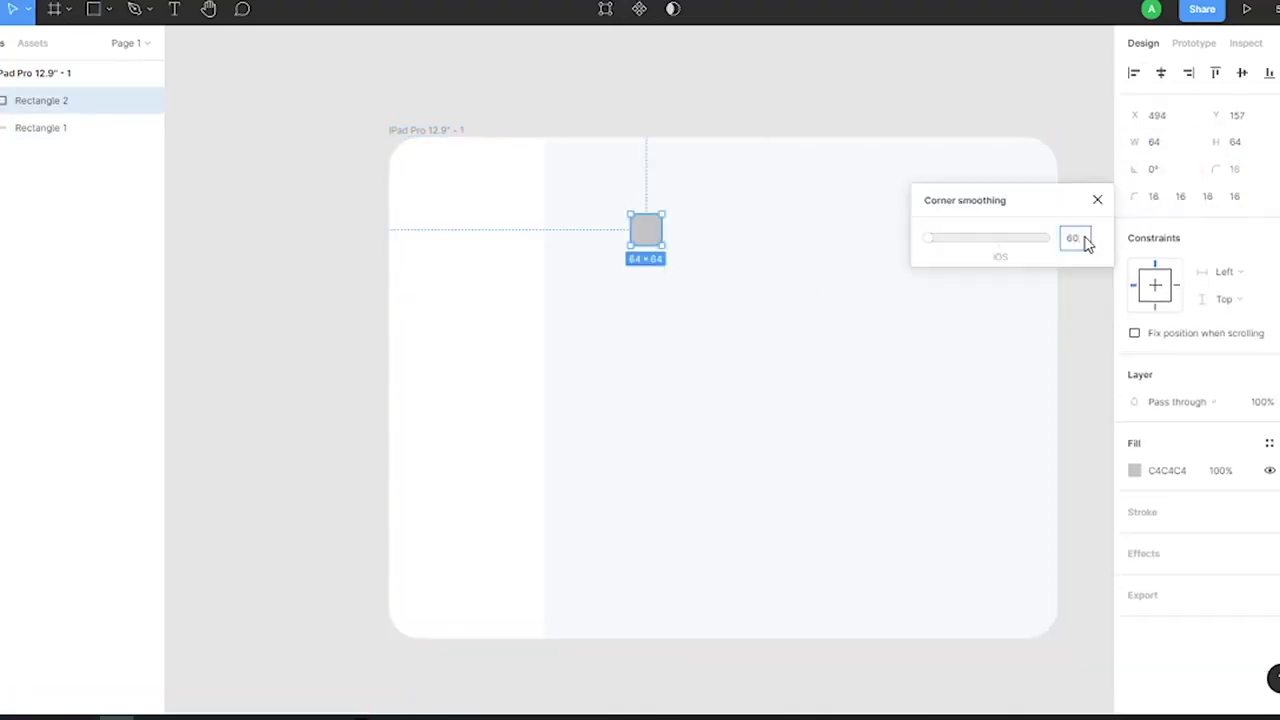
Add an auto-width name text beside the avatar in Medium weight, size 24
drag(723, 257, 880, 287)
text(Amir Tavana)
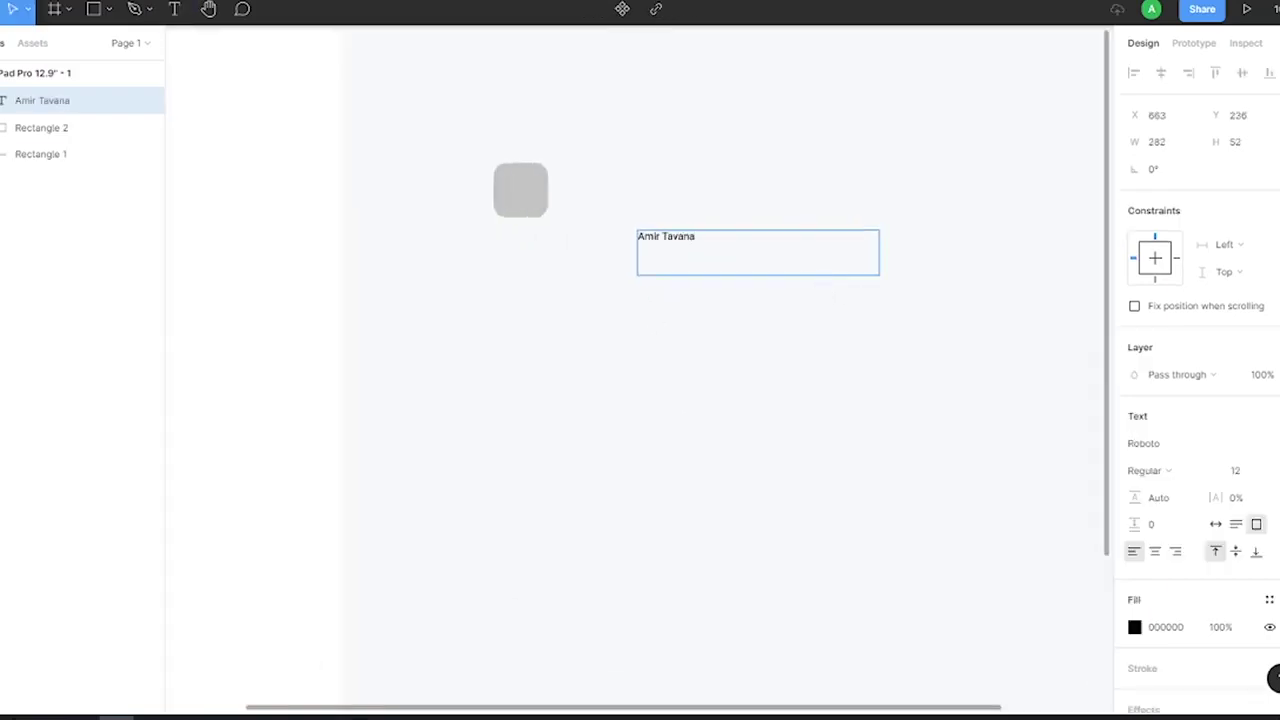
click(1215, 524)
click(1150, 470)
click(1190, 489)
click(1245, 470)
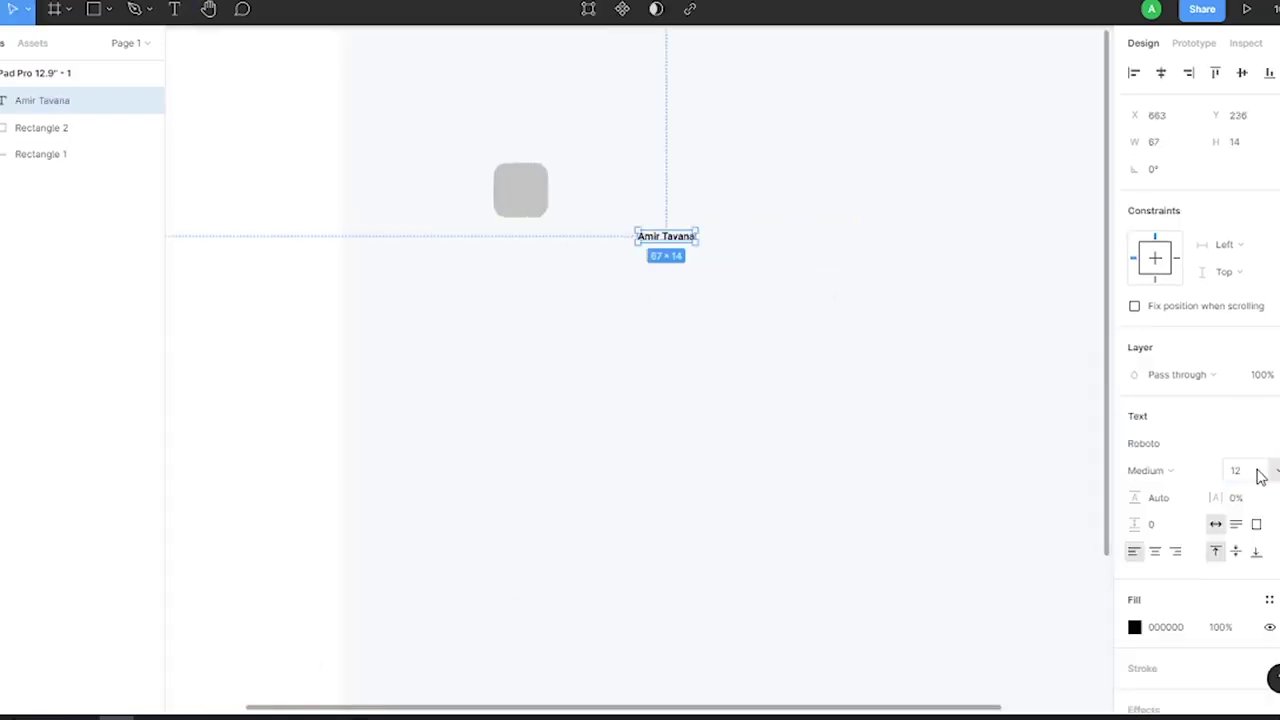
text(24)
key(Return)
Duplicate the name into a 16 Regular 'Designer' subtitle placed just below it
key(ctrl+d)
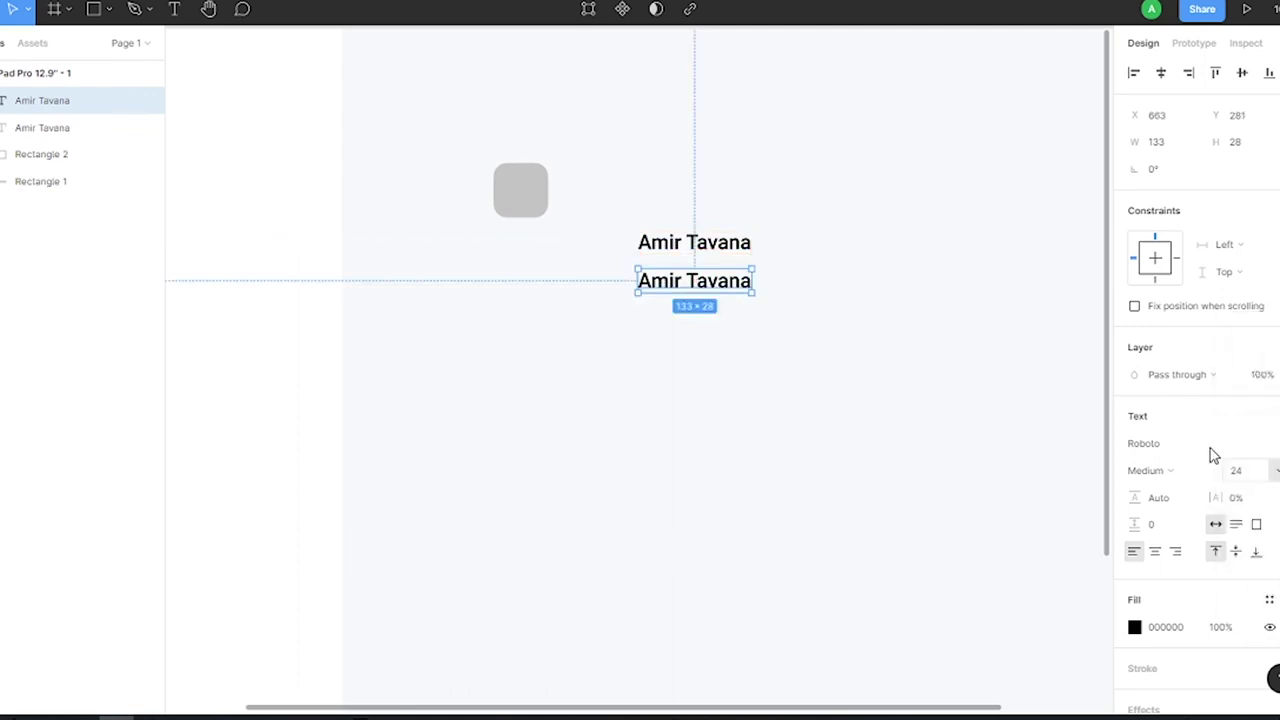
click(1236, 470)
text(16)
click(1150, 470)
click(1150, 450)
double_click(643, 280)
text(Designer)
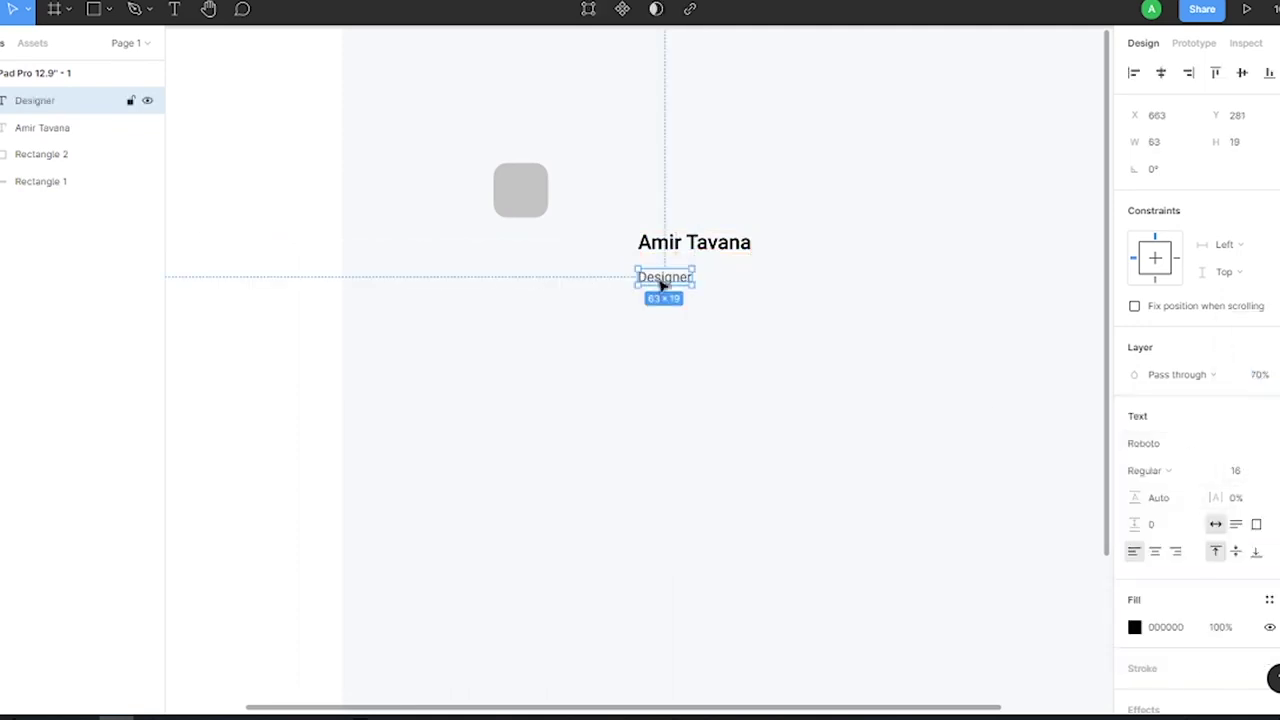
mouse_move(661, 285)
mouse_down()
mouse_move(689, 246)
mouse_move(594, 189)
mouse_up()
Group the name and Designer texts, then group them with the avatar square
shift+click(689, 246)
key(ctrl+g)
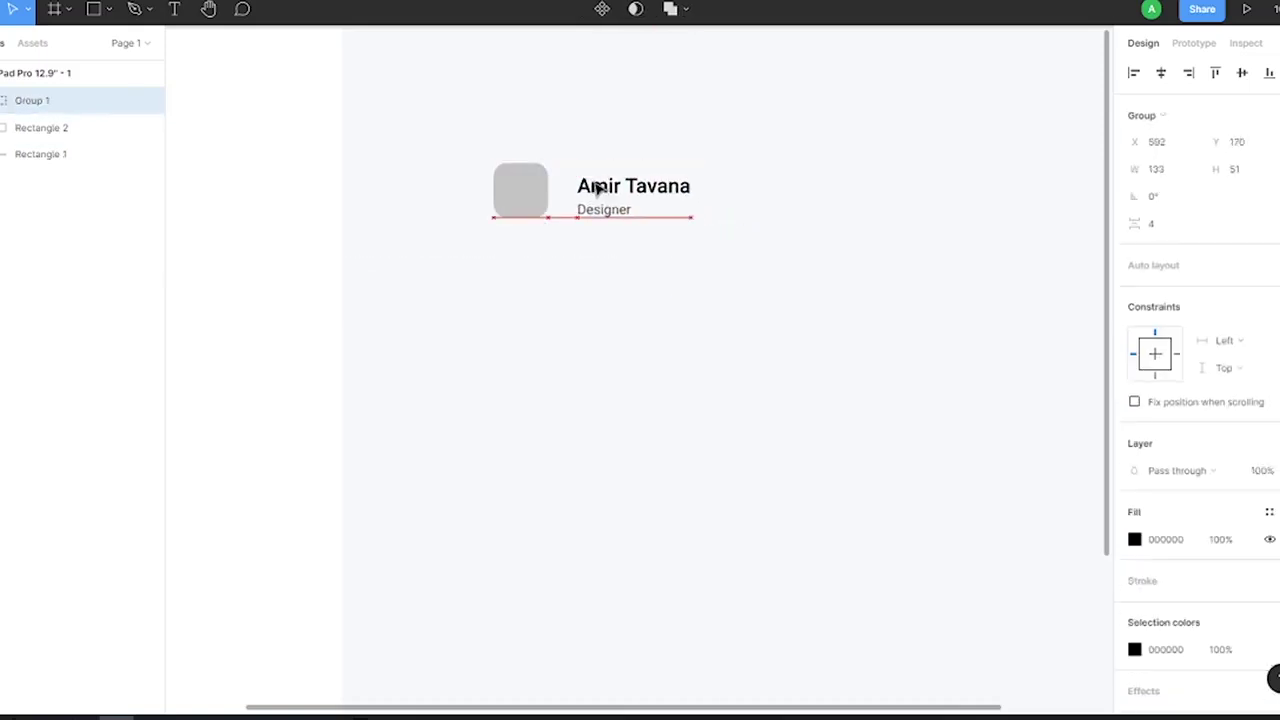
shift+click(521, 187)
key(ctrl+g)
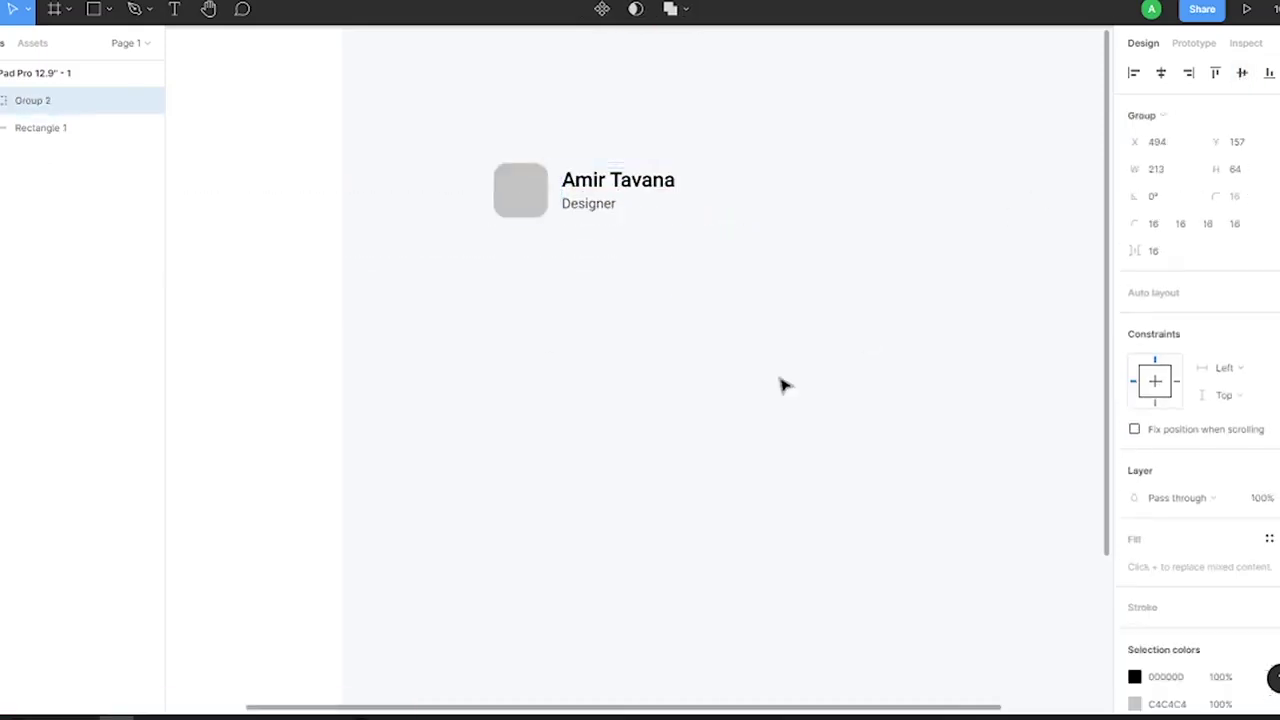
key(minus)
key(minus)
right_click(251, 214)
Launch the Iconly icon plugin from the canvas context menu
key(Escape)
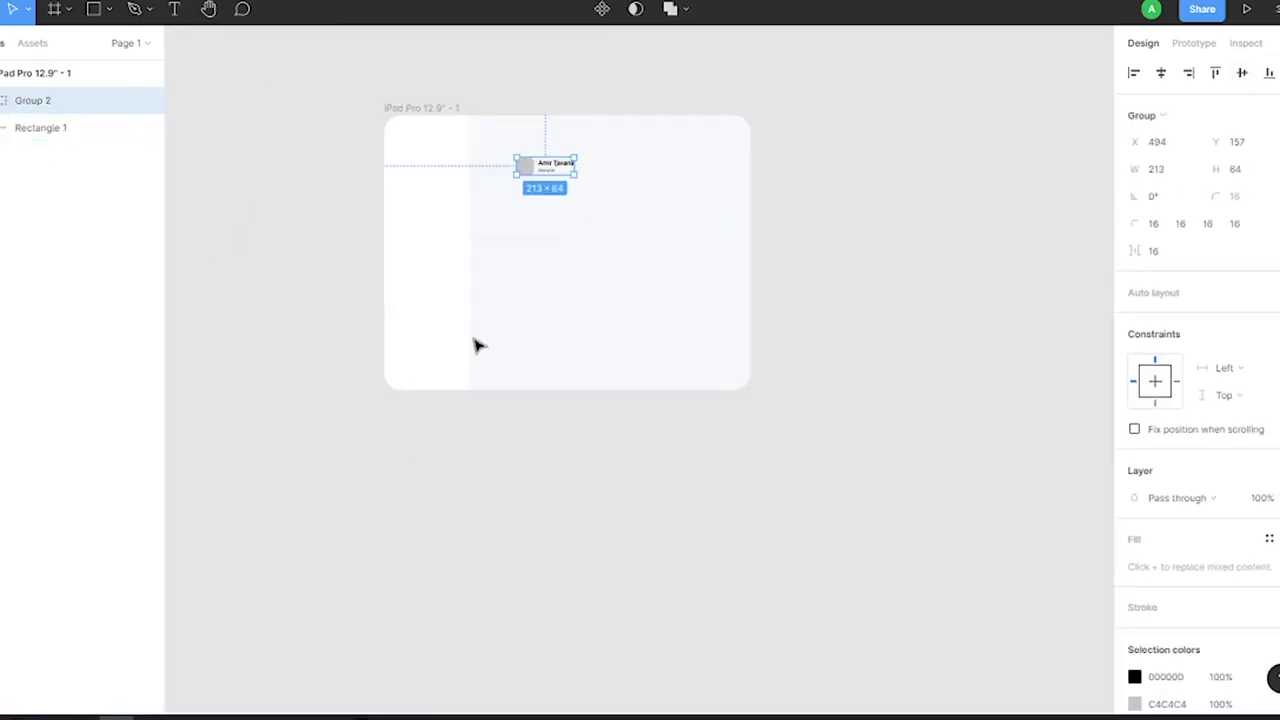
right_click(280, 292)
key(Escape)
right_click(566, 410)
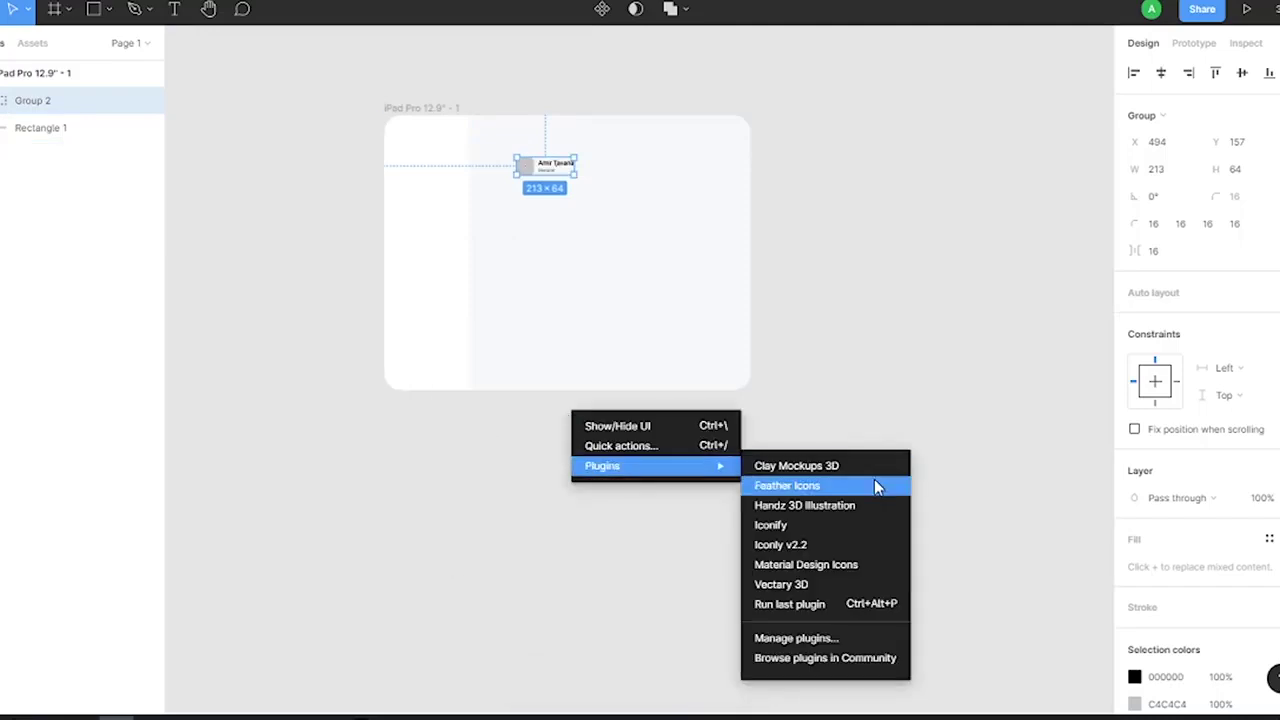
click(790, 486)
Insert Bulk calendar, document, graph, message and work icons
click(266, 474)
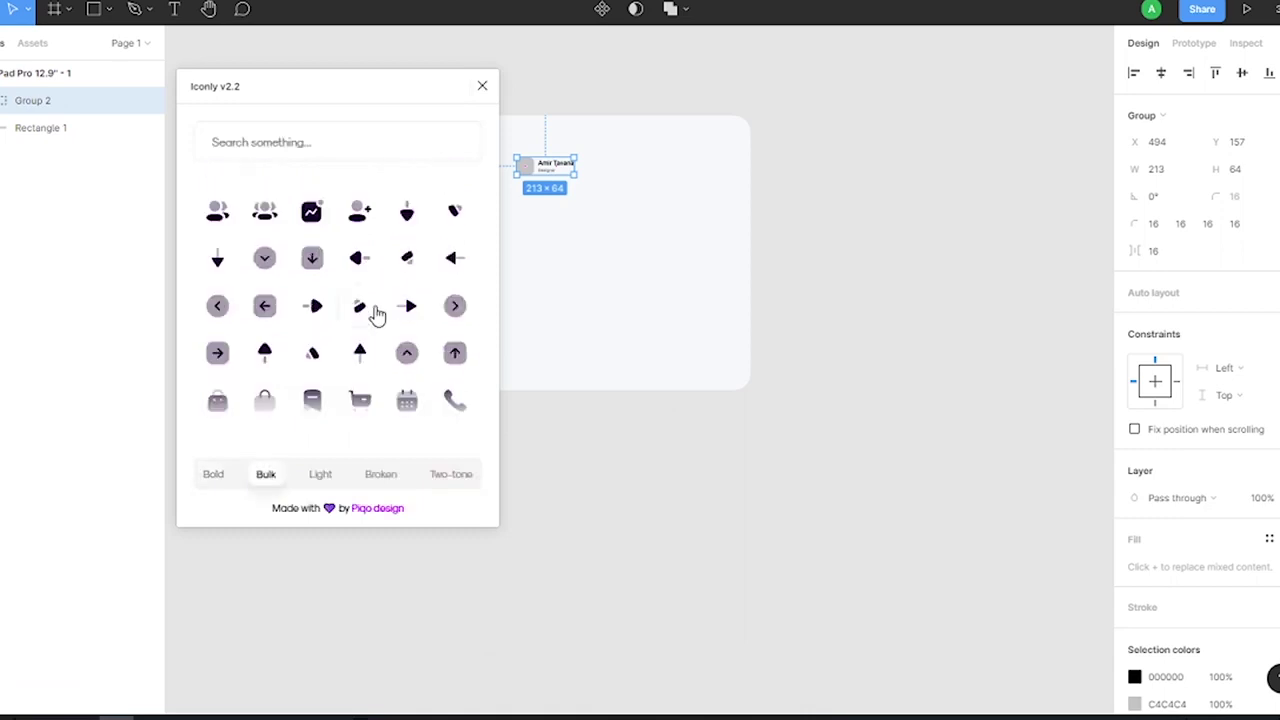
click(406, 403)
scroll(380, 390, down, 5)
click(229, 358)
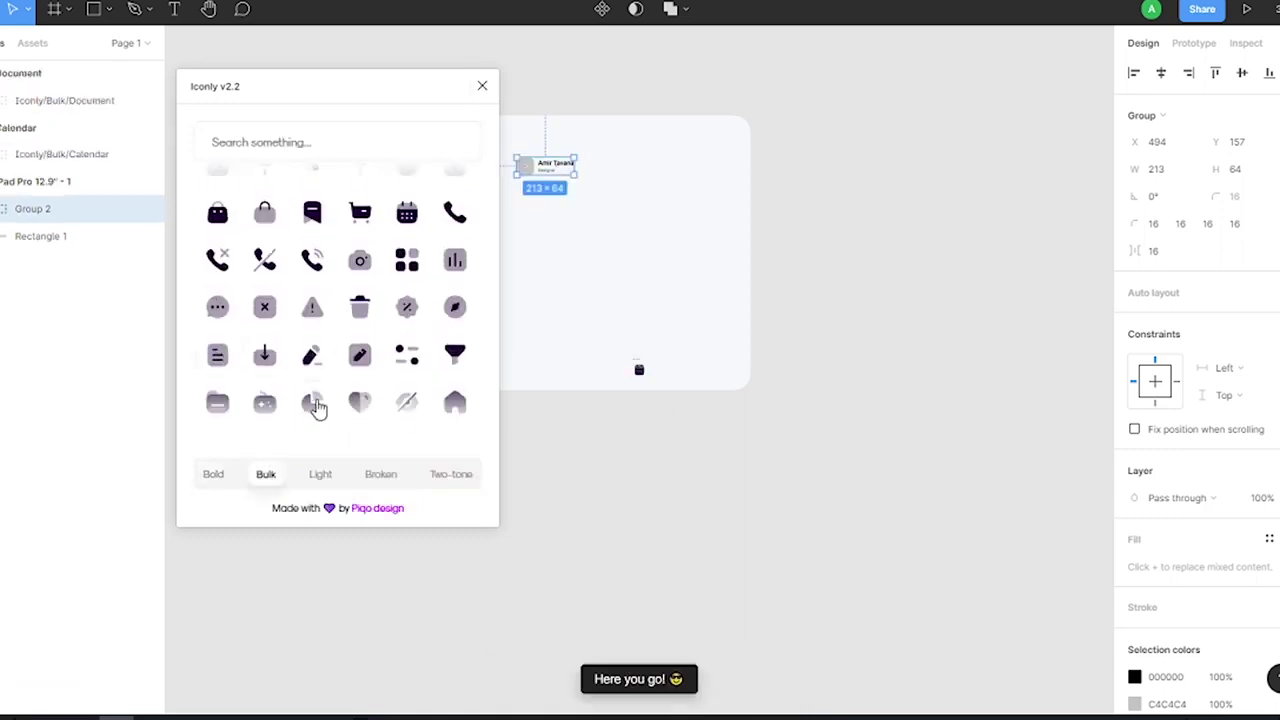
click(320, 406)
scroll(322, 406, down, 2)
click(322, 406)
scroll(320, 400, down, 2)
scroll(451, 312, down, 1)
scroll(400, 334, down, 2)
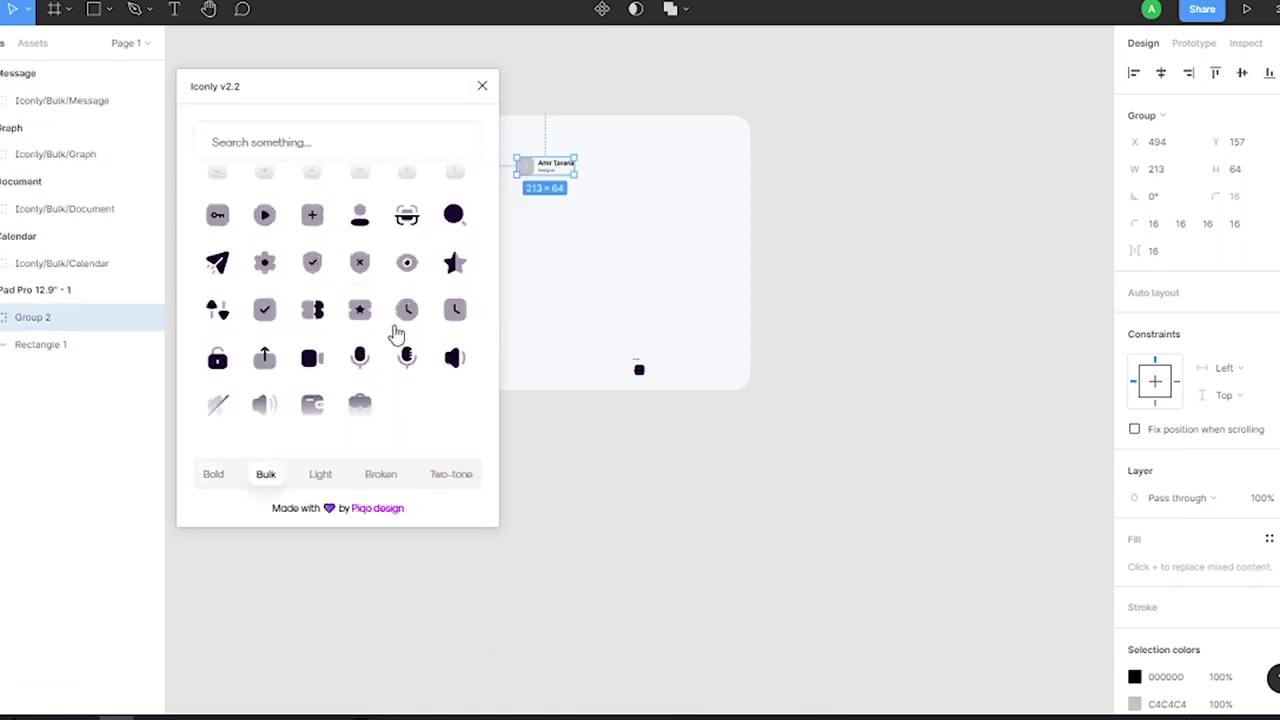
scroll(390, 362, down, 1)
click(360, 392)
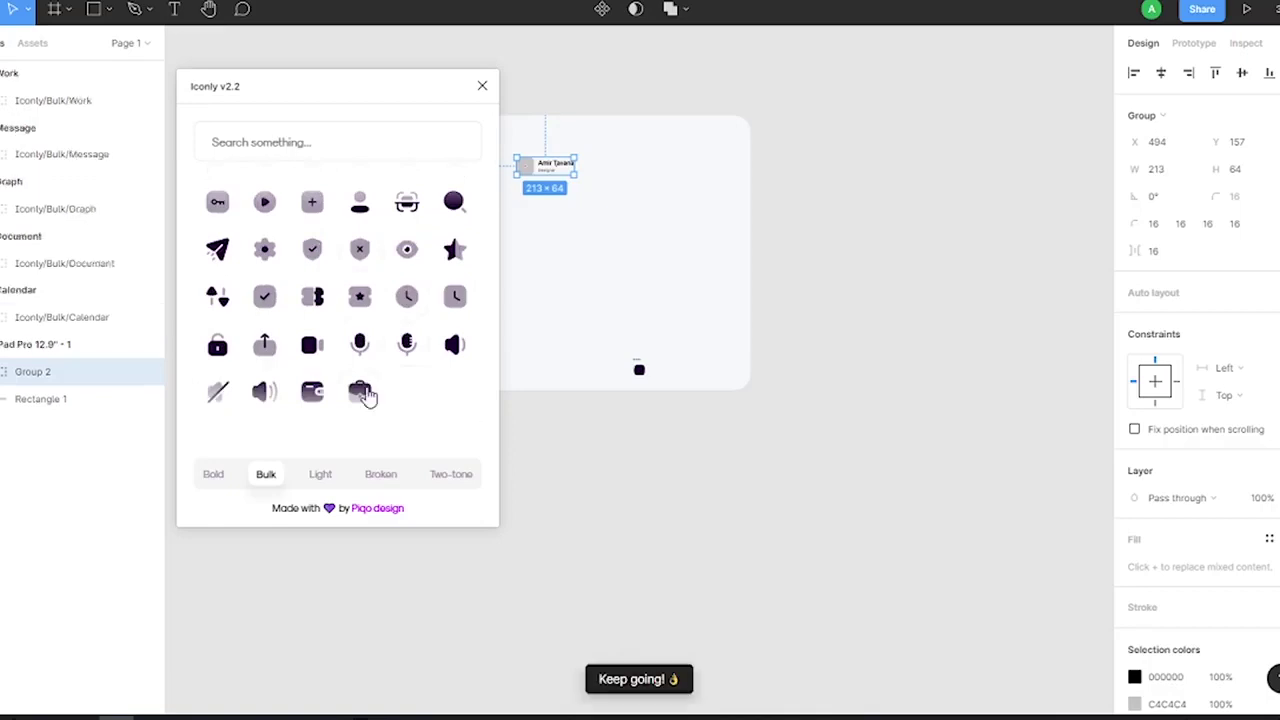
Insert Bold left, right and down arrow icons
click(213, 473)
scroll(395, 330, up, 10)
scroll(395, 330, up, 1)
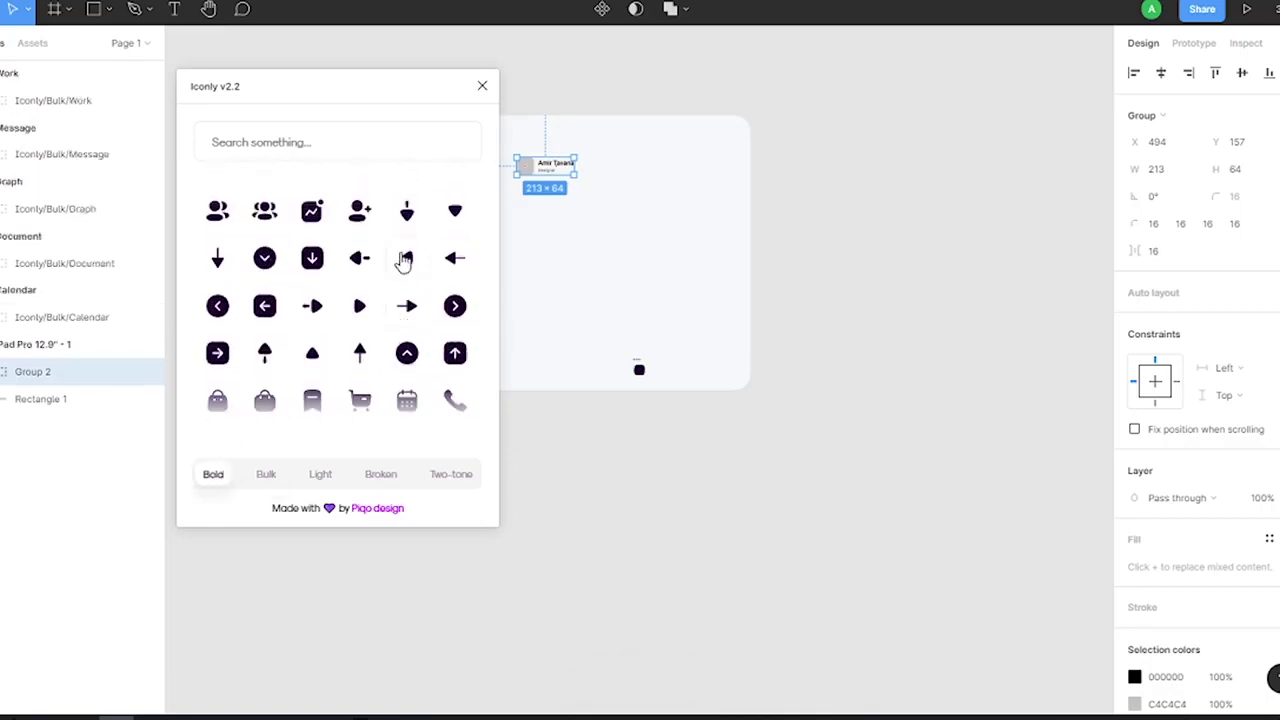
click(404, 258)
click(360, 307)
click(455, 211)
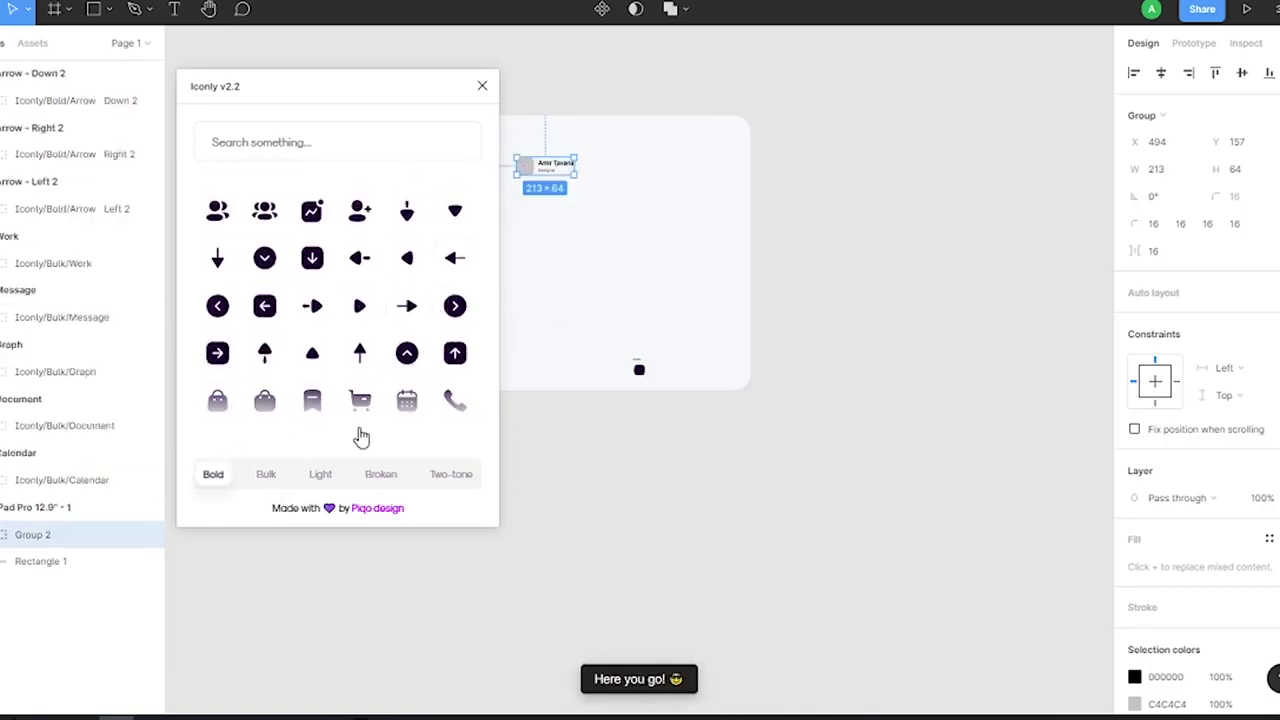
Insert a Two-tone search icon and a Bold plus icon
click(278, 476)
click(380, 474)
click(448, 474)
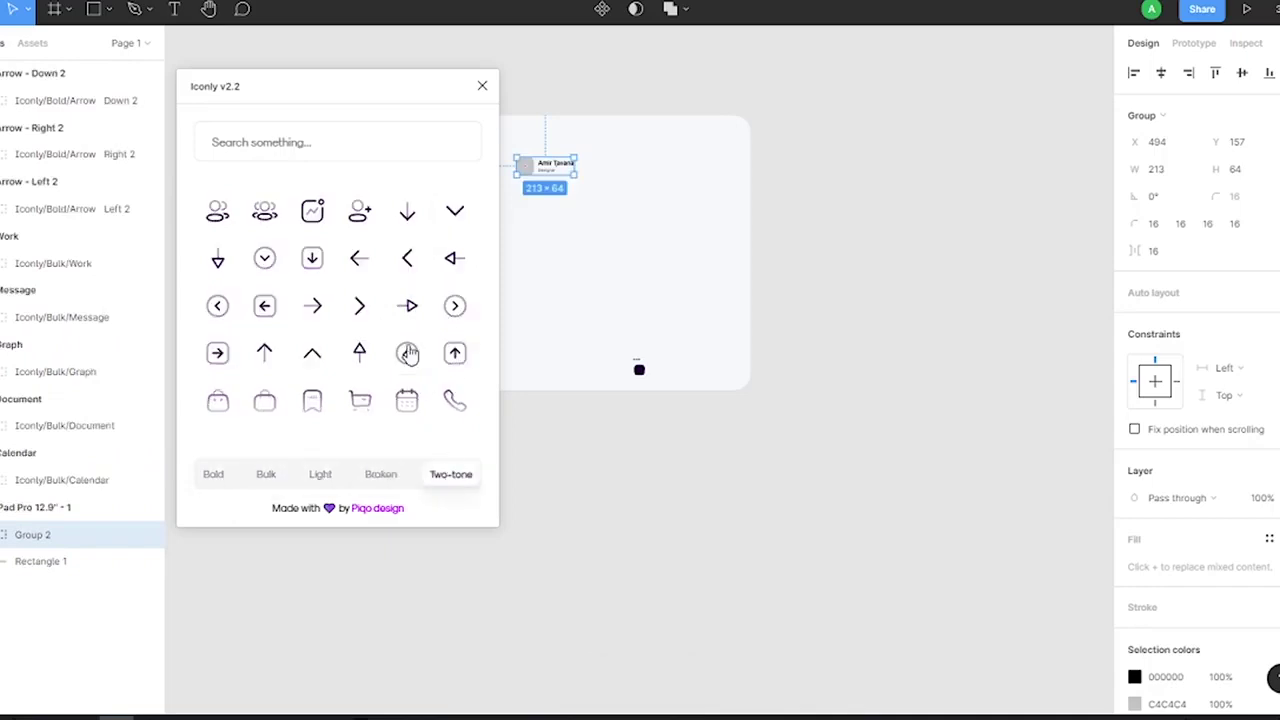
scroll(400, 334, down, 3)
scroll(372, 343, down, 2)
click(452, 310)
click(218, 475)
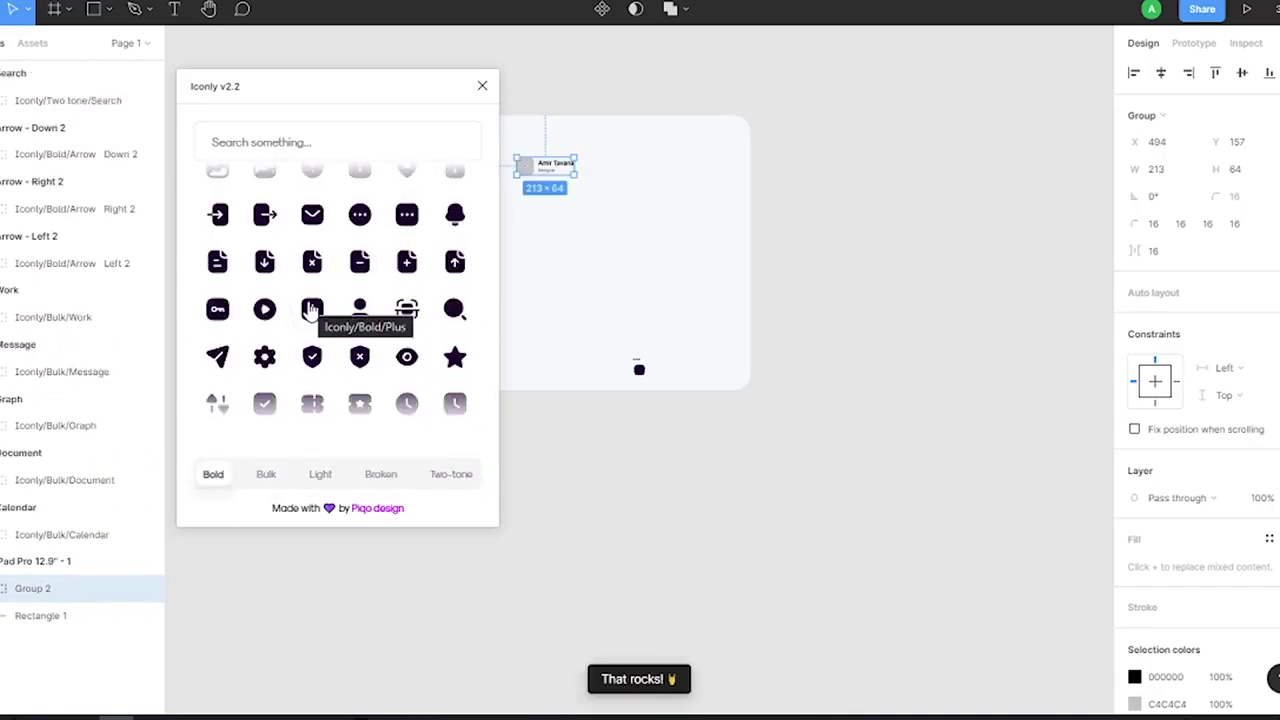
click(312, 309)
Insert Bulk notification and logout icons, then close the plugin
click(270, 477)
scroll(320, 378, down, 2)
scroll(323, 371, down, 2)
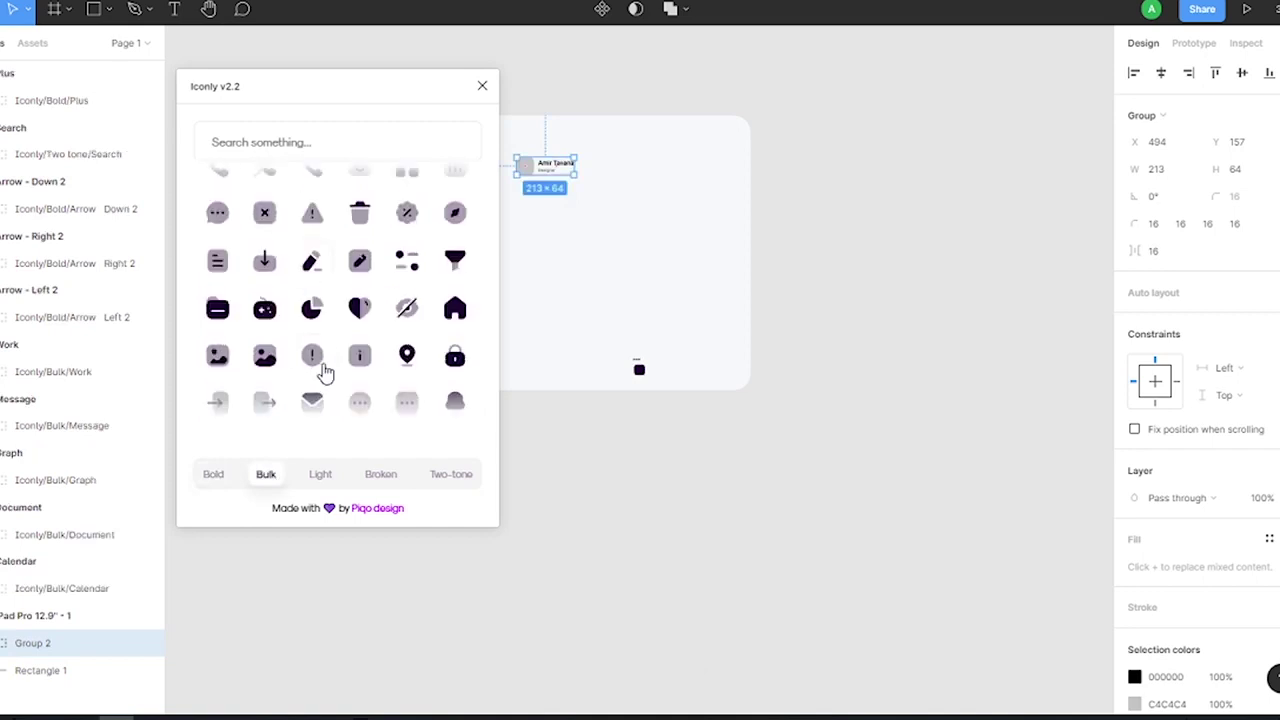
click(296, 326)
scroll(295, 330, up, 3)
scroll(296, 330, down, 3)
scroll(296, 330, down, 3)
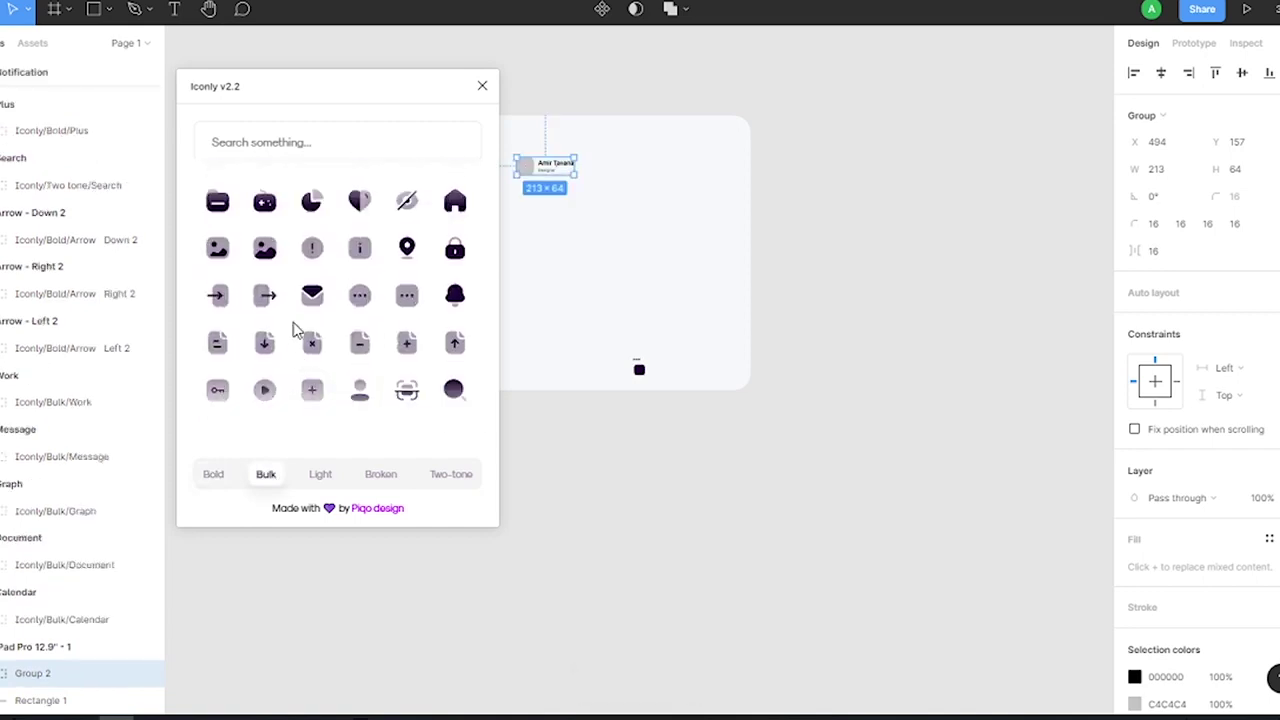
click(482, 86)
scroll(628, 380, up, 3)
click(634, 333)
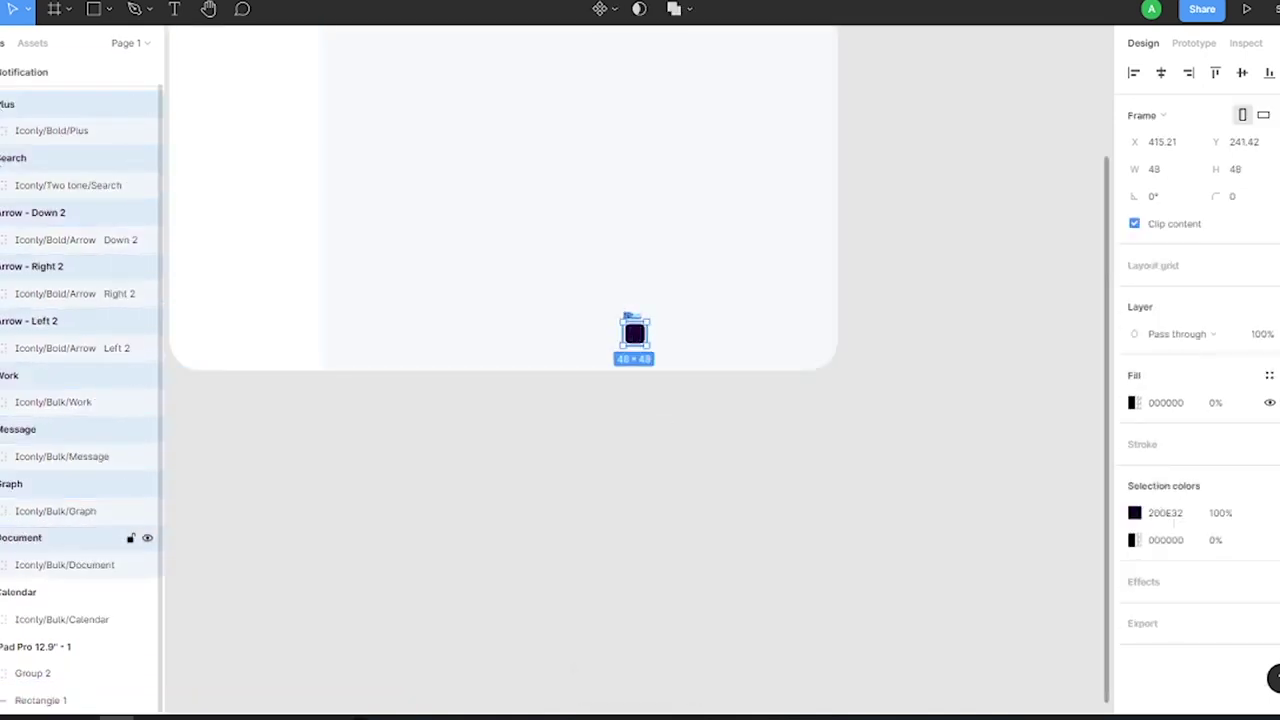
Drag the stacked icons apart so each is visible
drag(837, 455, 754, 470)
mouse_move(837, 455)
mouse_down()
mouse_move(787, 490)
mouse_move(928, 522)
mouse_up()
mouse_move(837, 455)
mouse_down()
mouse_move(849, 547)
mouse_move(904, 483)
mouse_up()
mouse_move(837, 455)
mouse_down()
mouse_move(787, 550)
mouse_move(690, 277)
mouse_move(837, 334)
mouse_move(552, 432)
mouse_move(776, 415)
mouse_up()
mouse_move(837, 455)
mouse_down()
mouse_move(870, 372)
mouse_move(837, 415)
mouse_up()
Select all eleven sidebar icons, leaving the logout icon out
click(675, 292)
shift+click(760, 430)
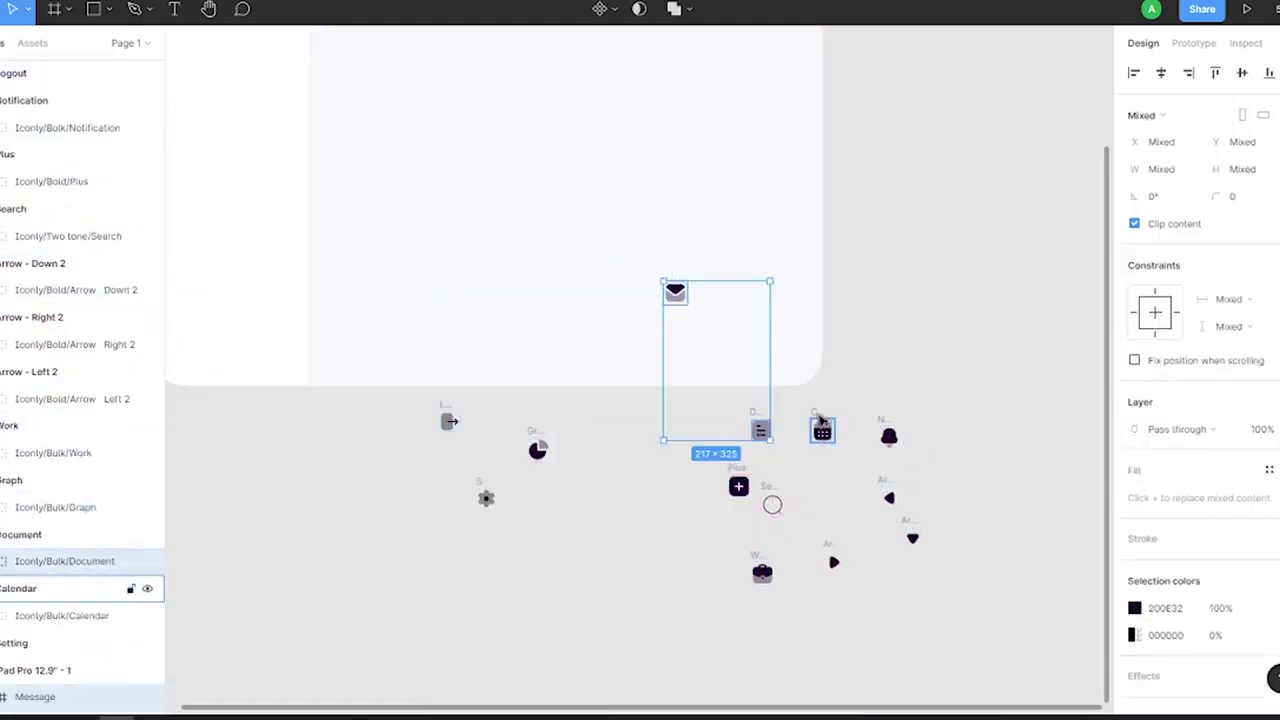
shift+click(822, 430)
shift+click(889, 436)
shift+click(738, 486)
shift+click(772, 504)
shift+click(889, 497)
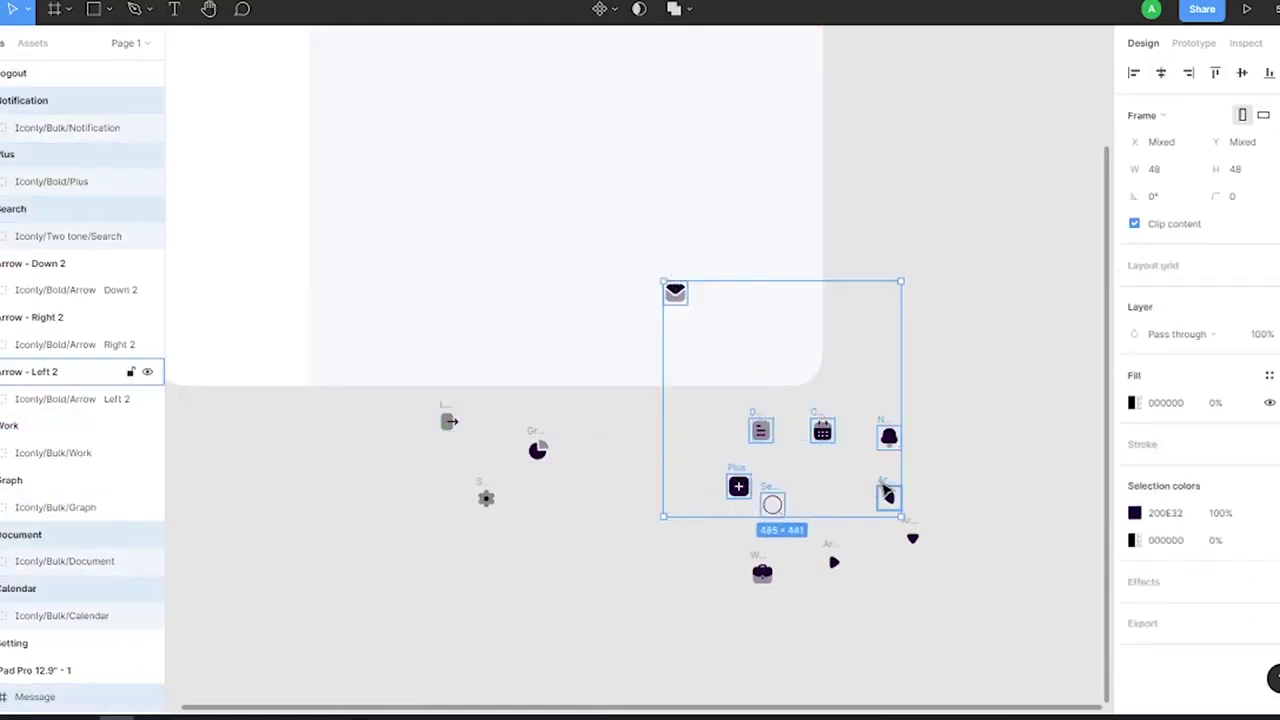
shift+click(912, 538)
shift+click(834, 562)
shift+click(762, 572)
shift+click(538, 449)
shift+click(449, 421)
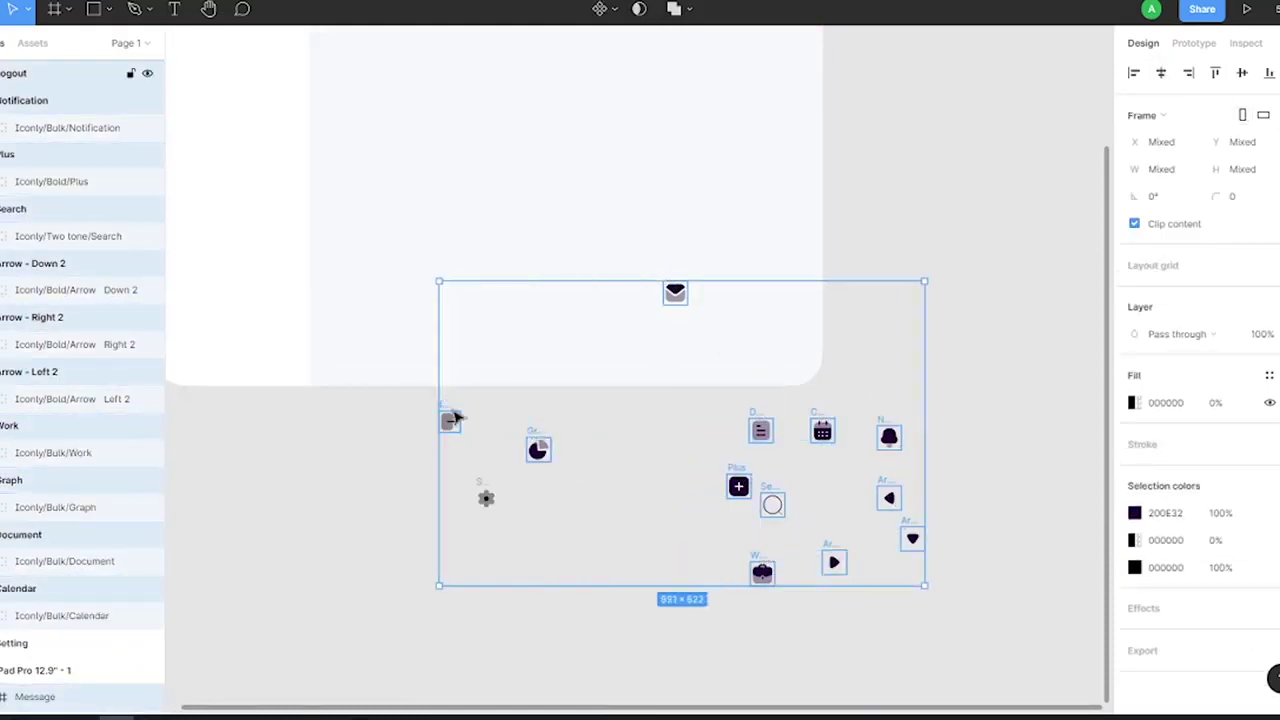
shift+click(449, 421)
Resize the selected icons to 32 px and fill them red FF602B
text(2)
key(Return)
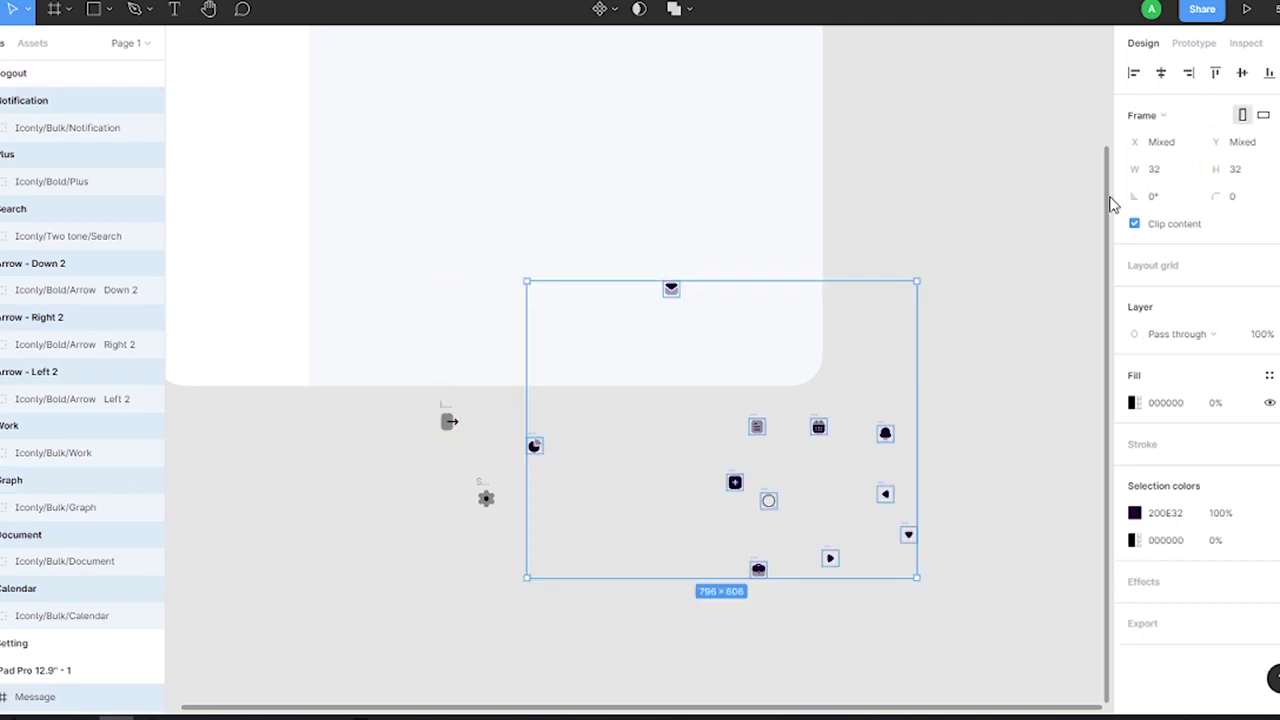
click(1134, 512)
text(11602E)
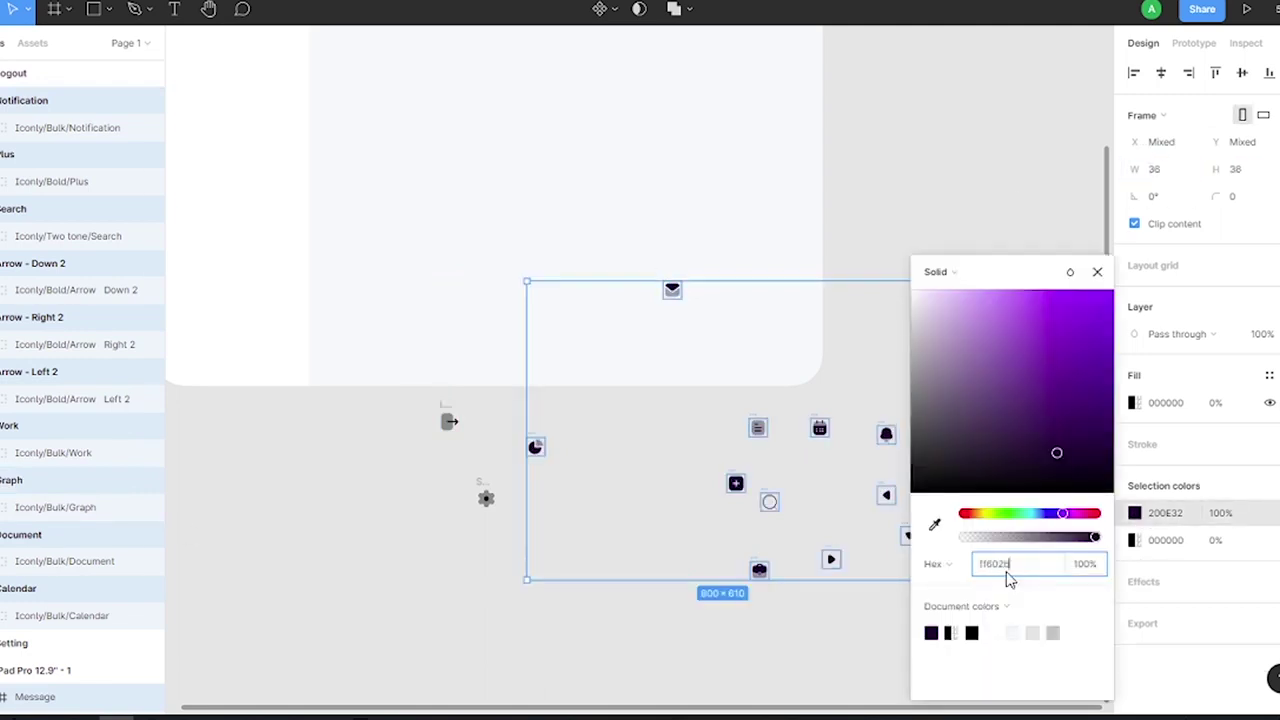
key(Return)
click(843, 209)
scroll(669, 243, up, 5)
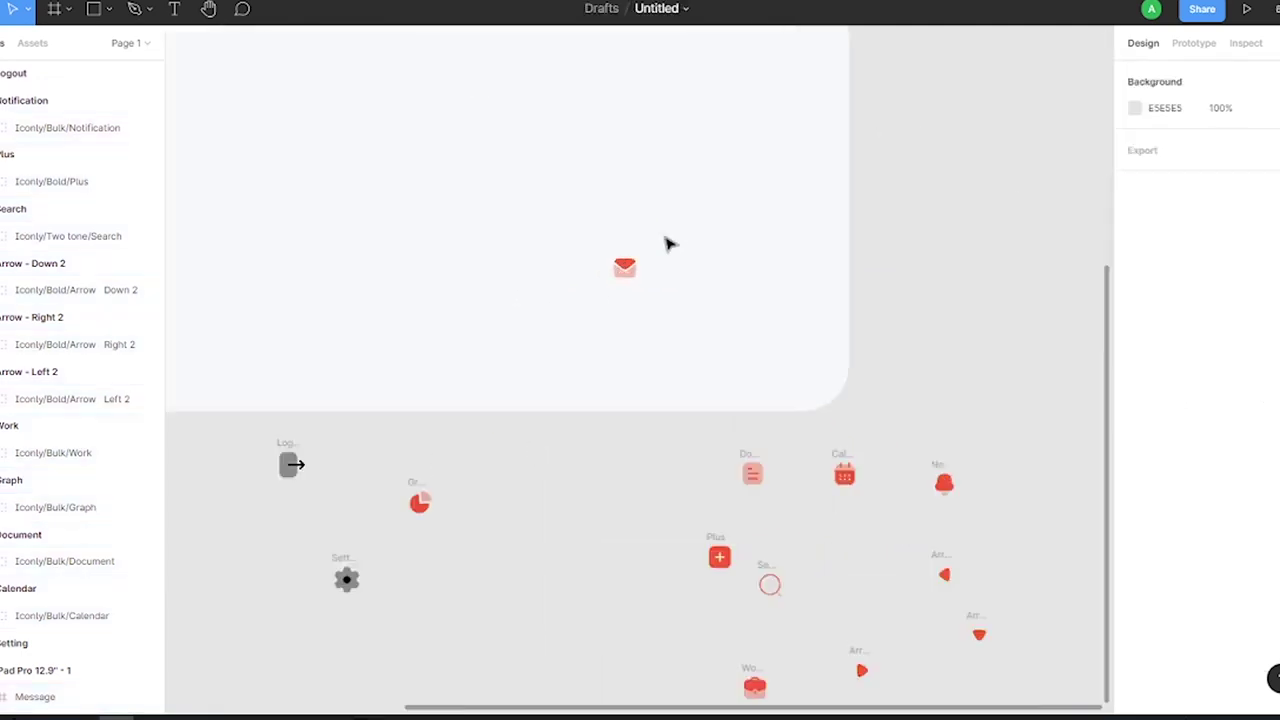
drag(455, 113, 587, 136)
text(20)
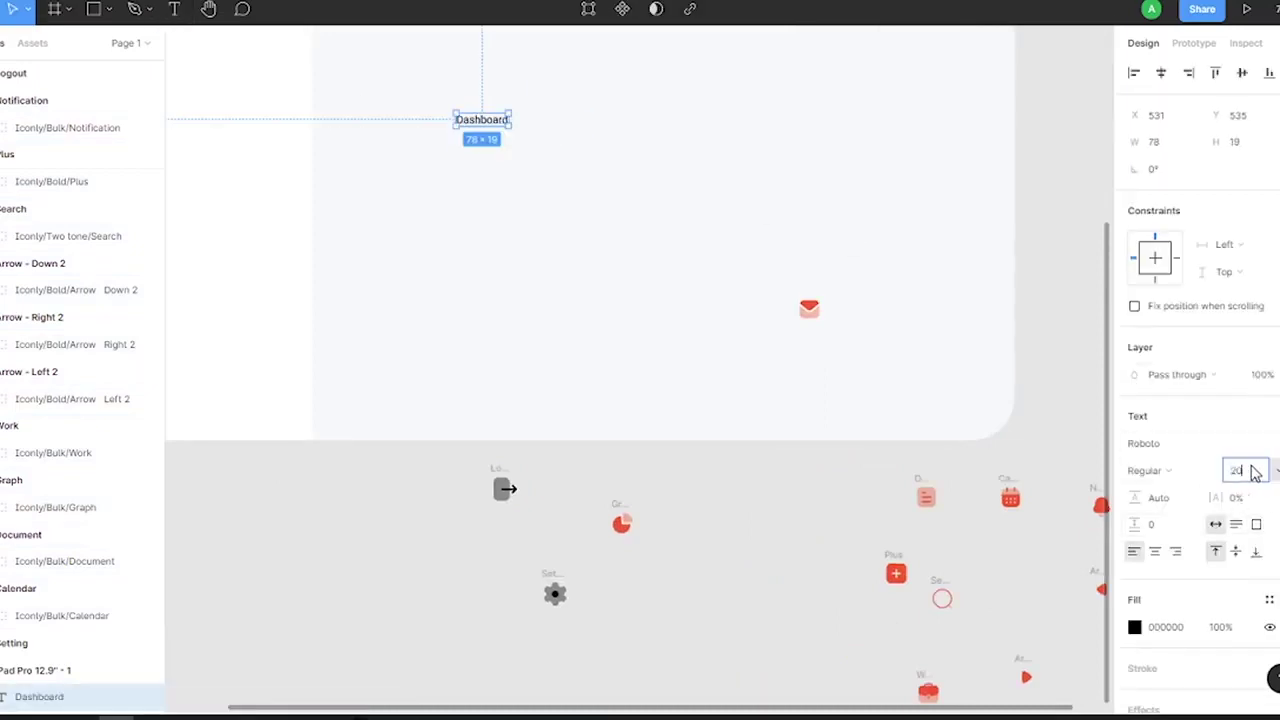
Style the Dashboard label Medium 20 in red FF602B and paste copies for Schedule and Messages
key(Return)
click(1134, 627)
click(931, 631)
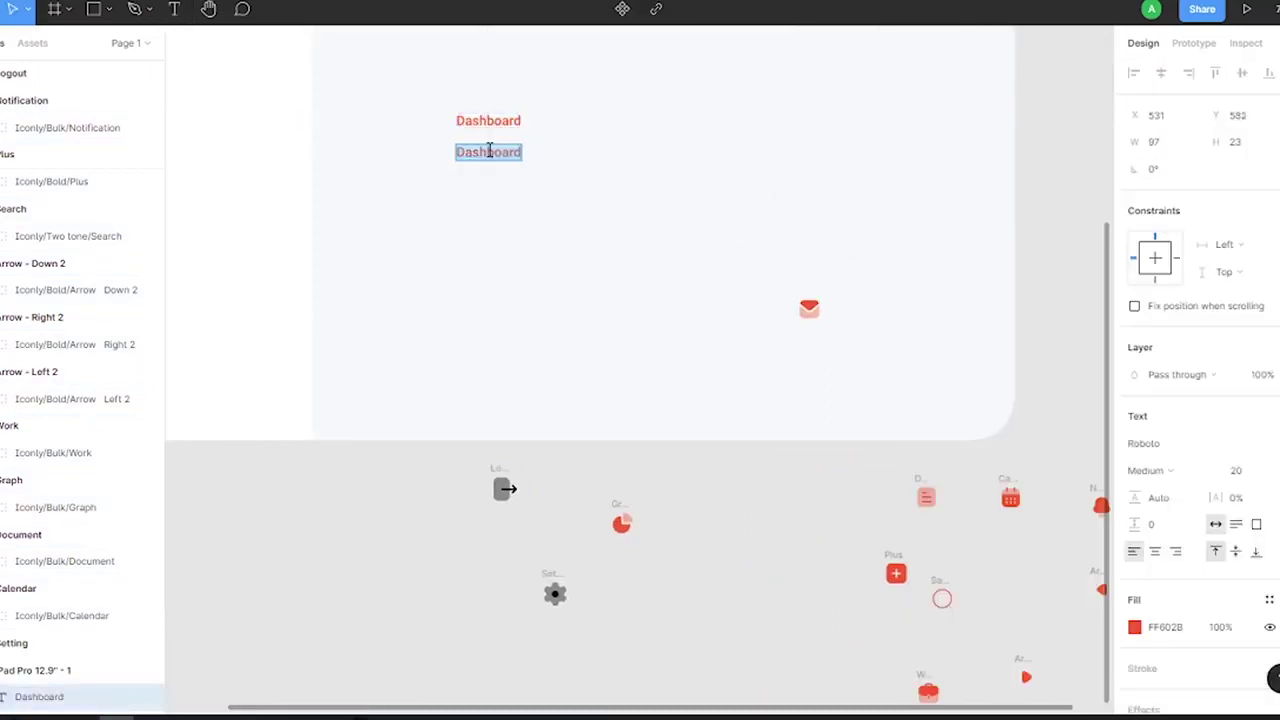
key(ctrl+v)
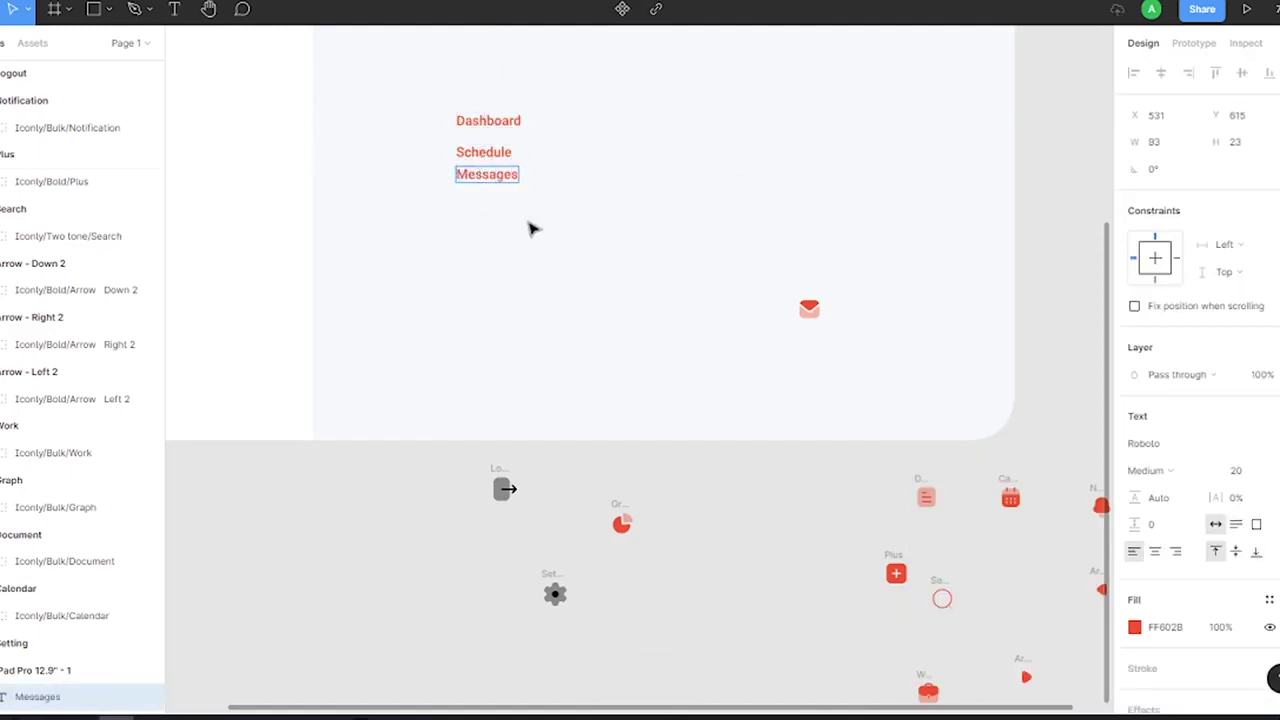
key(ctrl+v)
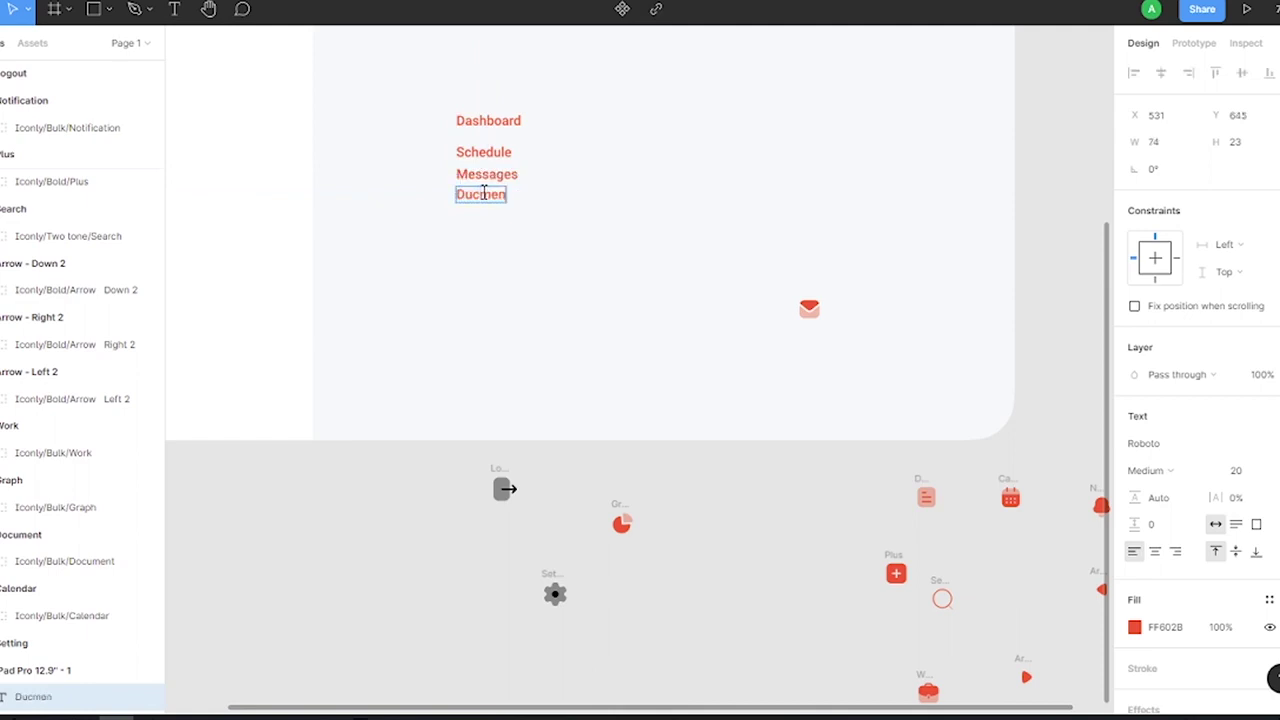
Add a Projects label and move the graph and message icons beside Reports and Messages
mouse_move(495, 192)
mouse_down()
mouse_move(512, 230)
mouse_move(484, 271)
mouse_up()
double_click(483, 272)
text(Projects)
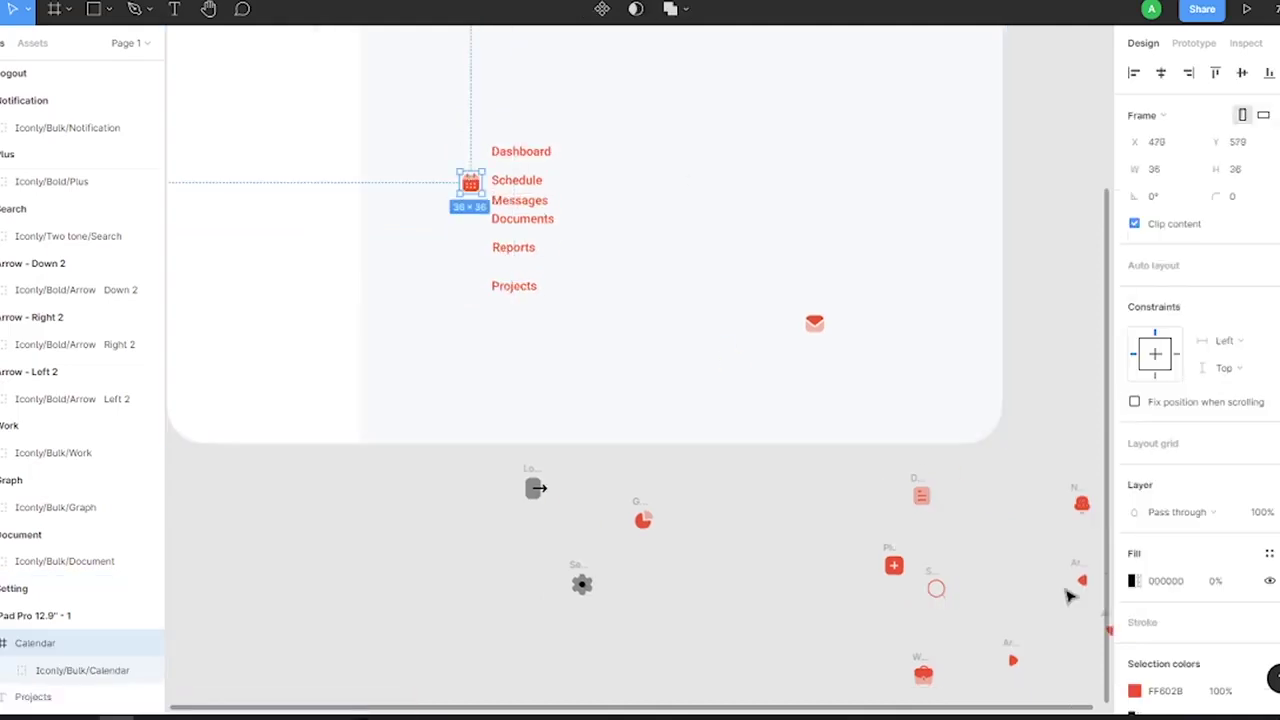
drag(643, 519, 470, 245)
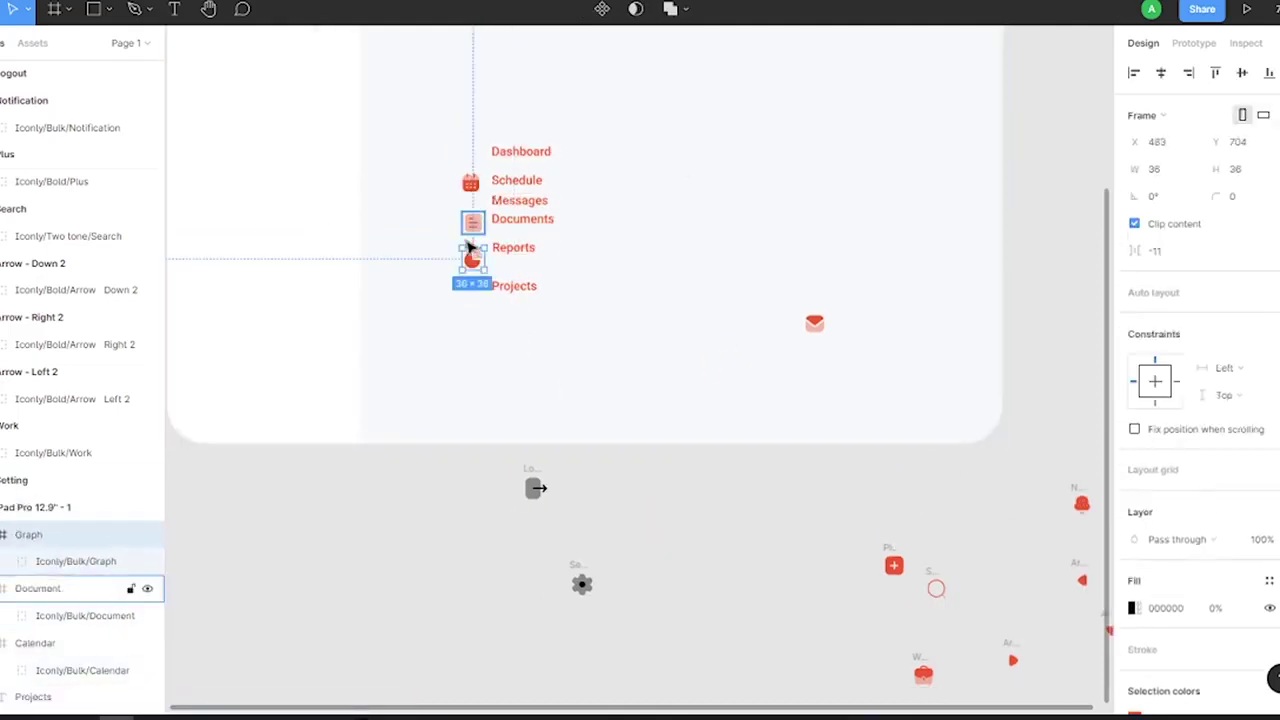
drag(814, 322, 471, 198)
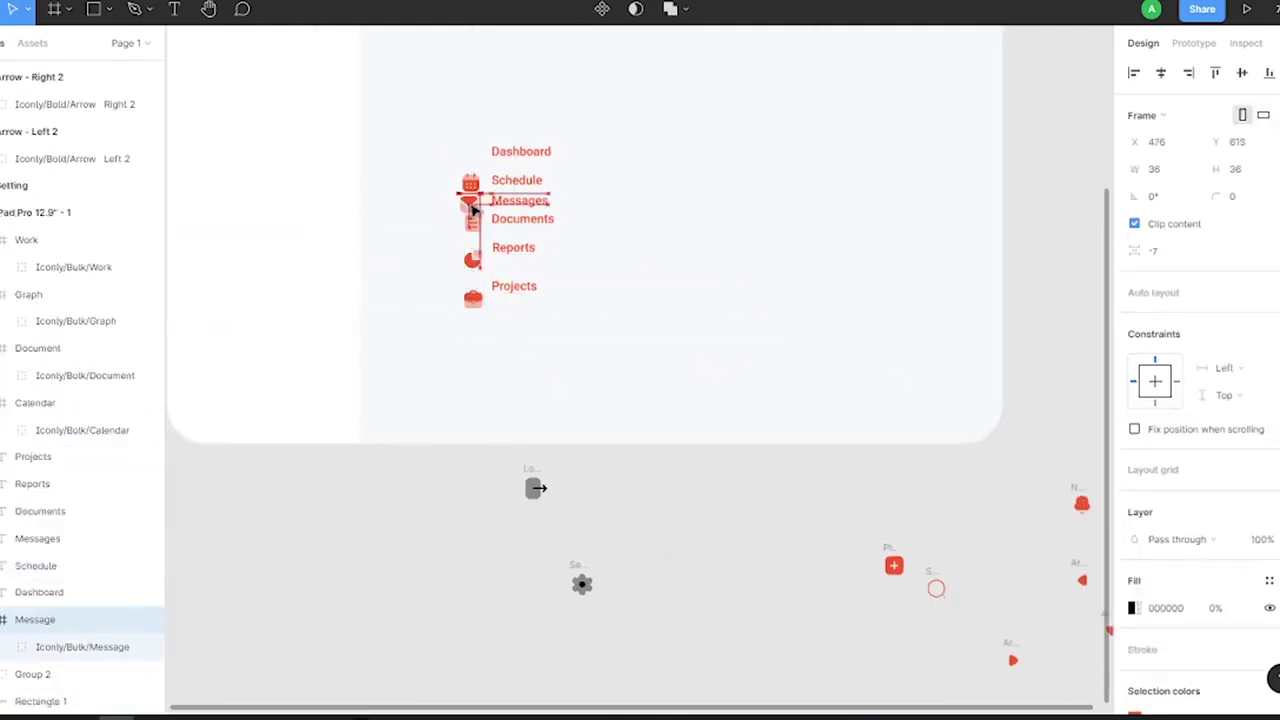
ctrl+scroll(786, 513, down, 2)
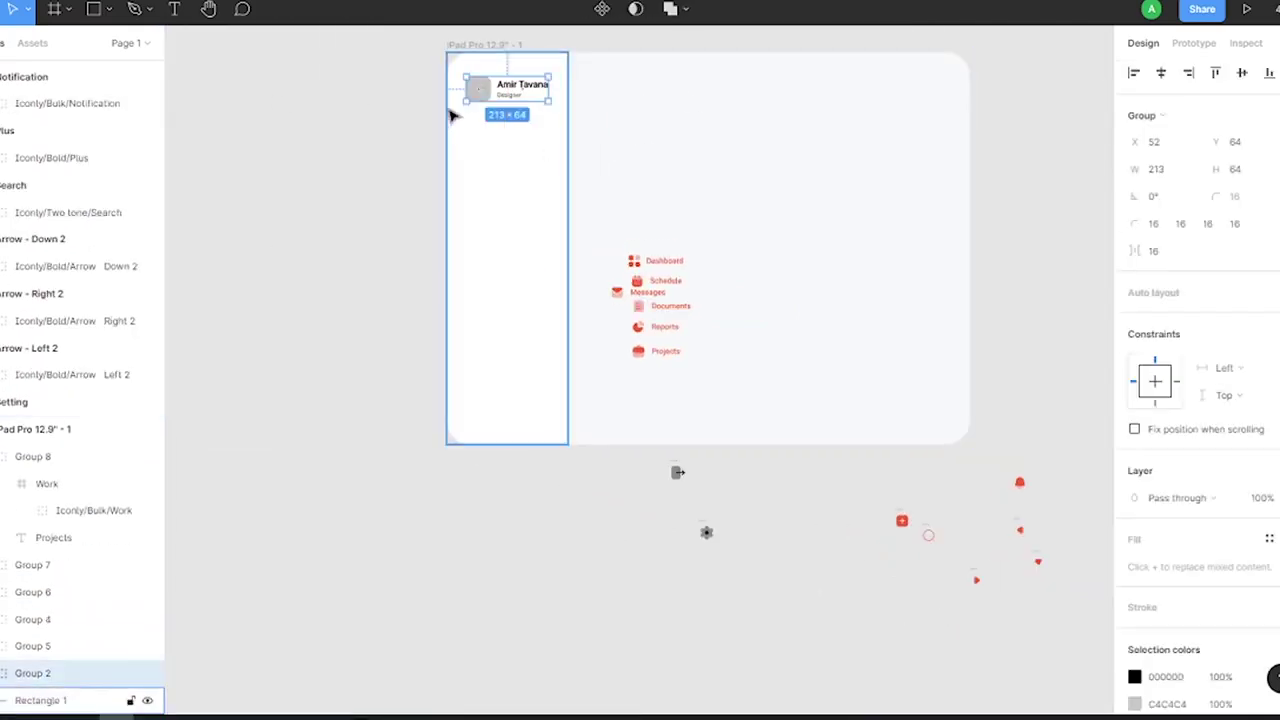
Add a 'General' heading text filled red FF602B
double_click(521, 88)
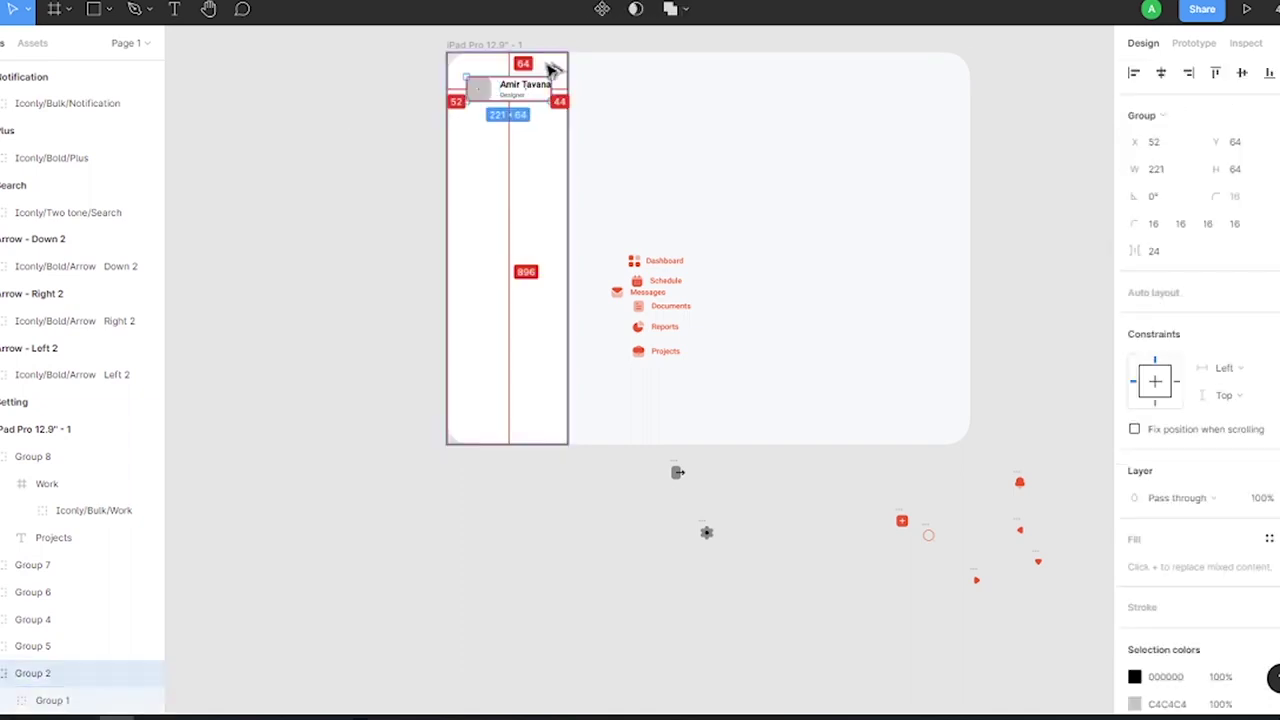
key(Escape)
ctrl+scroll(484, 42, up, 1)
key(t)
drag(745, 138, 797, 152)
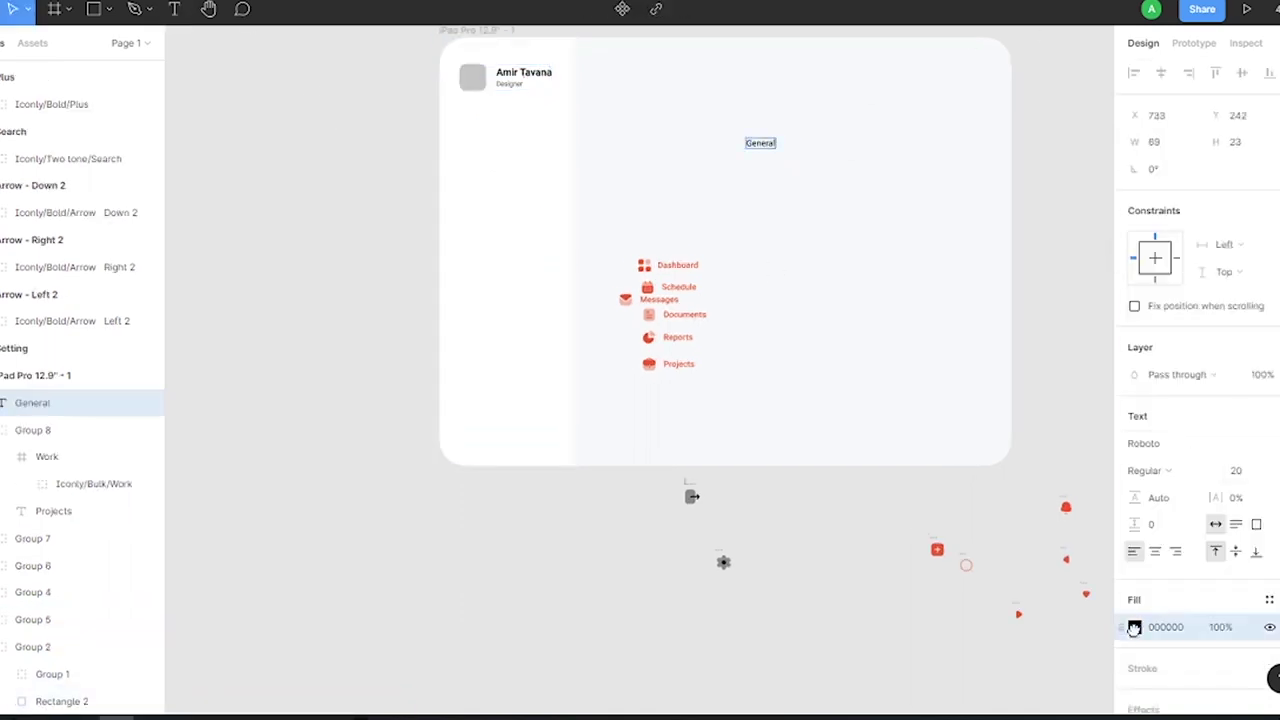
click(1134, 627)
click(932, 632)
Place General under the profile card with the Dashboard item beneath it
click(1015, 122)
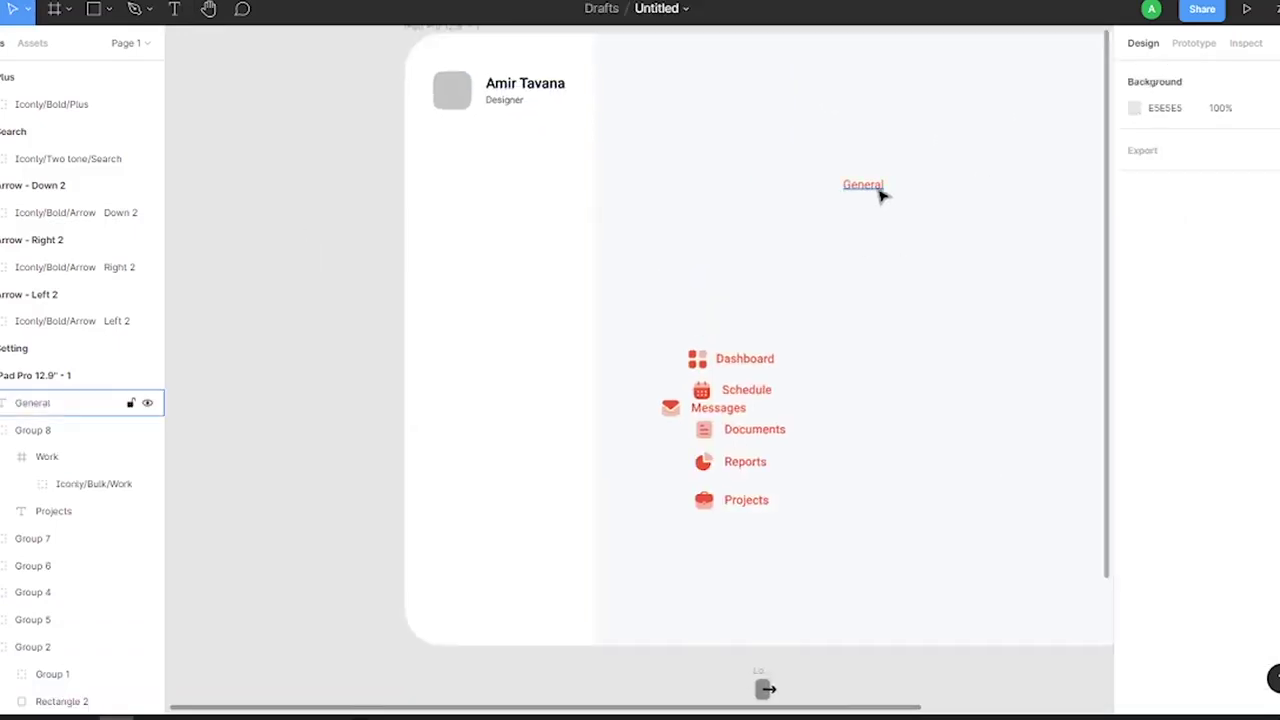
drag(880, 191, 470, 150)
drag(751, 363, 533, 250)
Draw a 268-wide bar below the General heading with rounded corners of radius 16
click(100, 8)
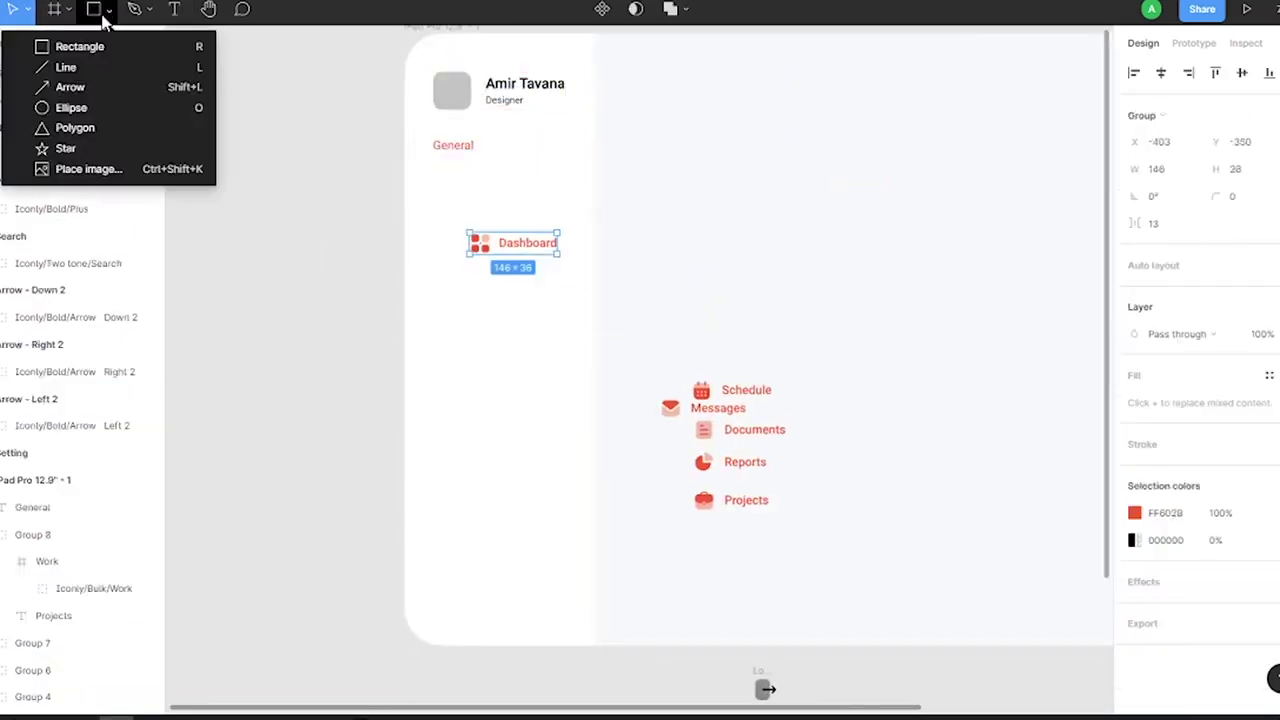
click(62, 45)
mouse_move(416, 166)
mouse_down()
mouse_move(584, 201)
mouse_move(574, 188)
mouse_up()
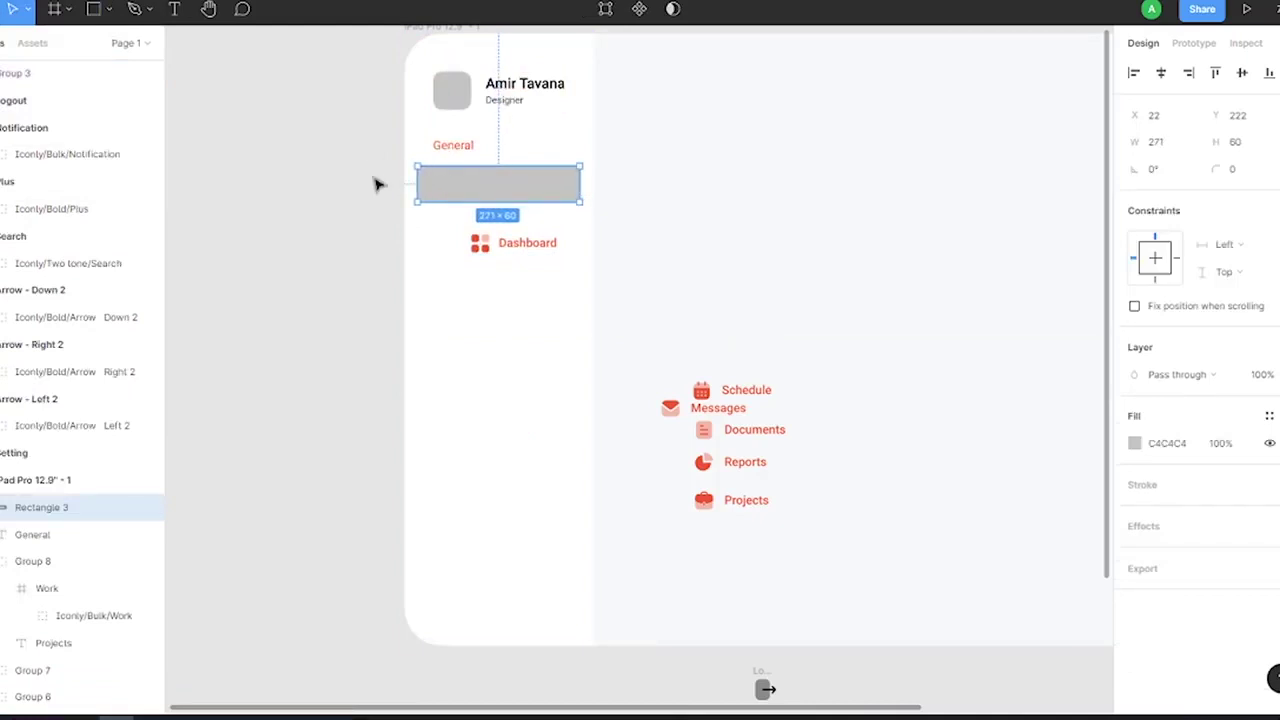
text(268)
key(Return)
ctrl+scroll(460, 137, up, 3)
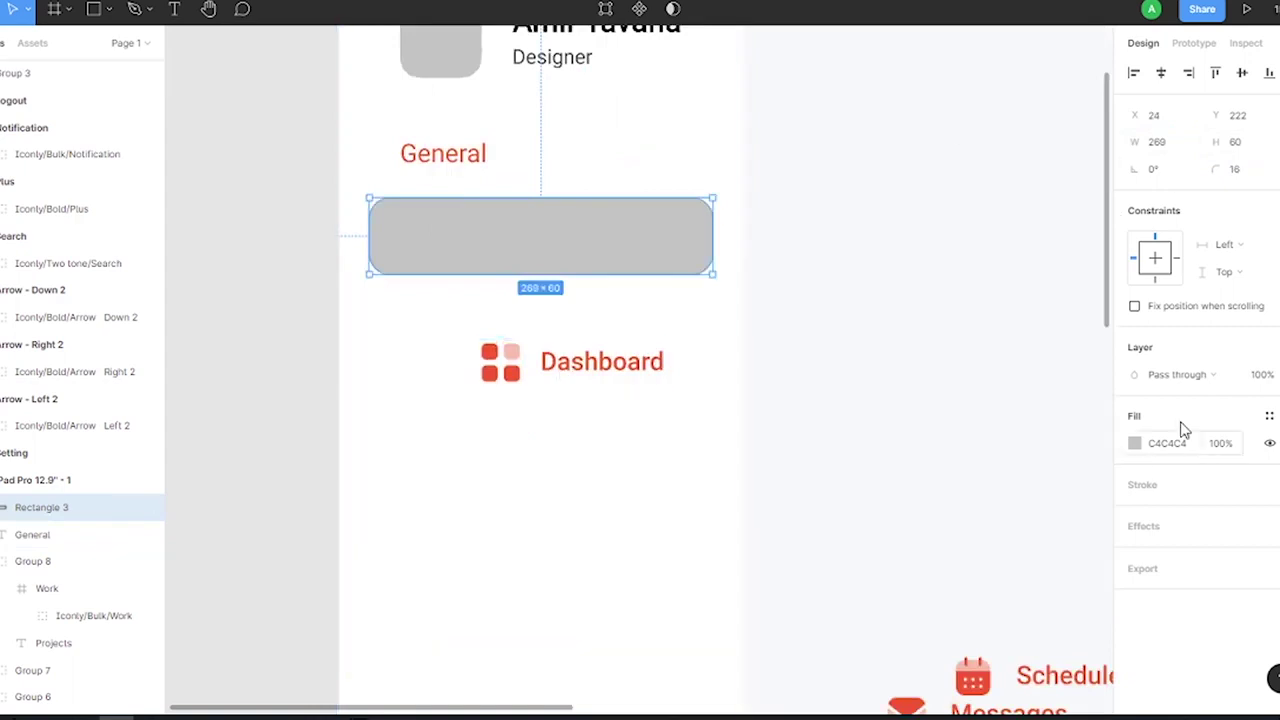
click(1268, 169)
Fill the bar with a linear gradient from FF9D7C to FF602B
click(1134, 470)
click(957, 271)
click(958, 291)
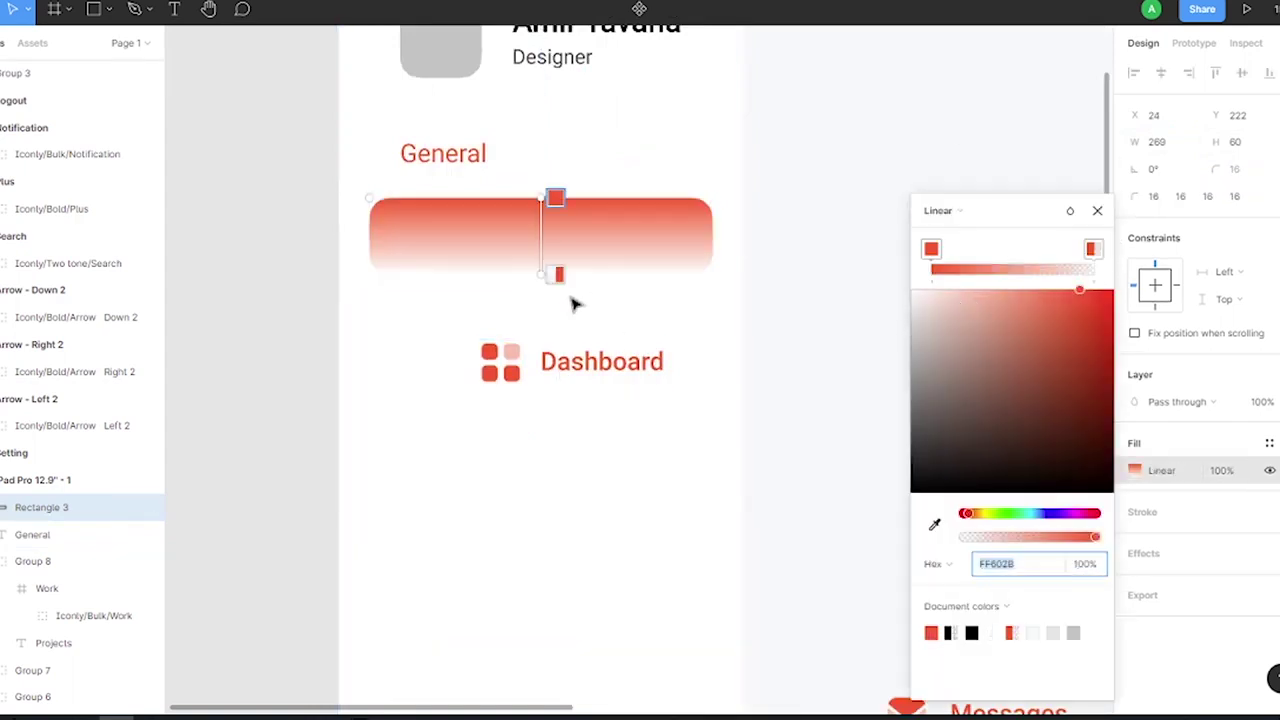
click(1013, 291)
drag(1004, 288, 995, 289)
text(ff9c)
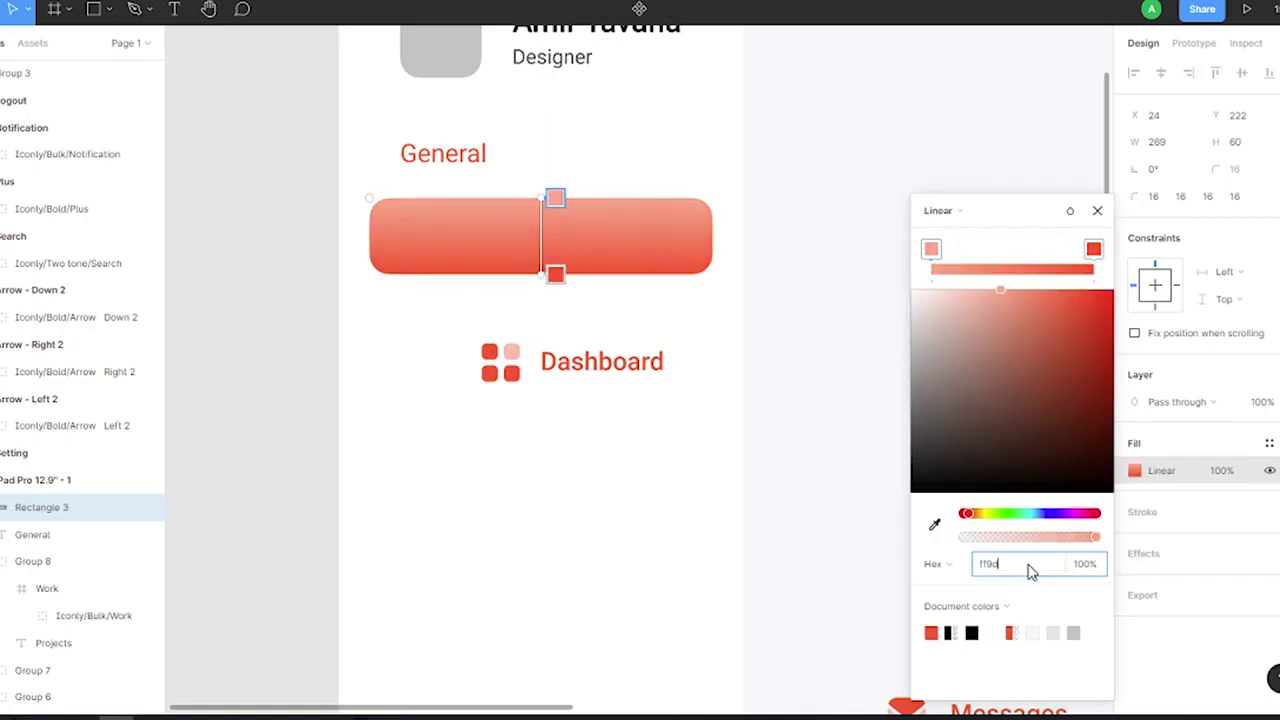
text(7c)
key(Return)
Move the Dashboard item onto the gradient bar and make it white
click(560, 362)
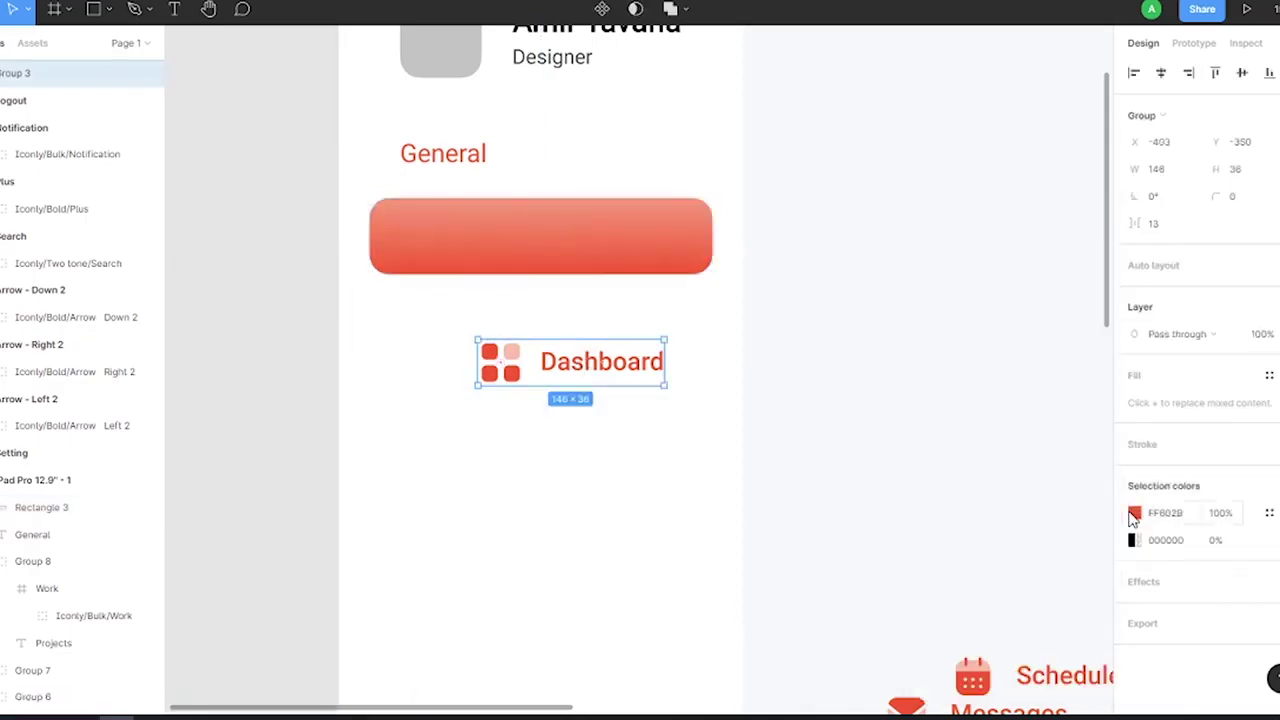
mouse_move(560, 362)
mouse_down()
mouse_move(450, 232)
mouse_move(349, 249)
mouse_up()
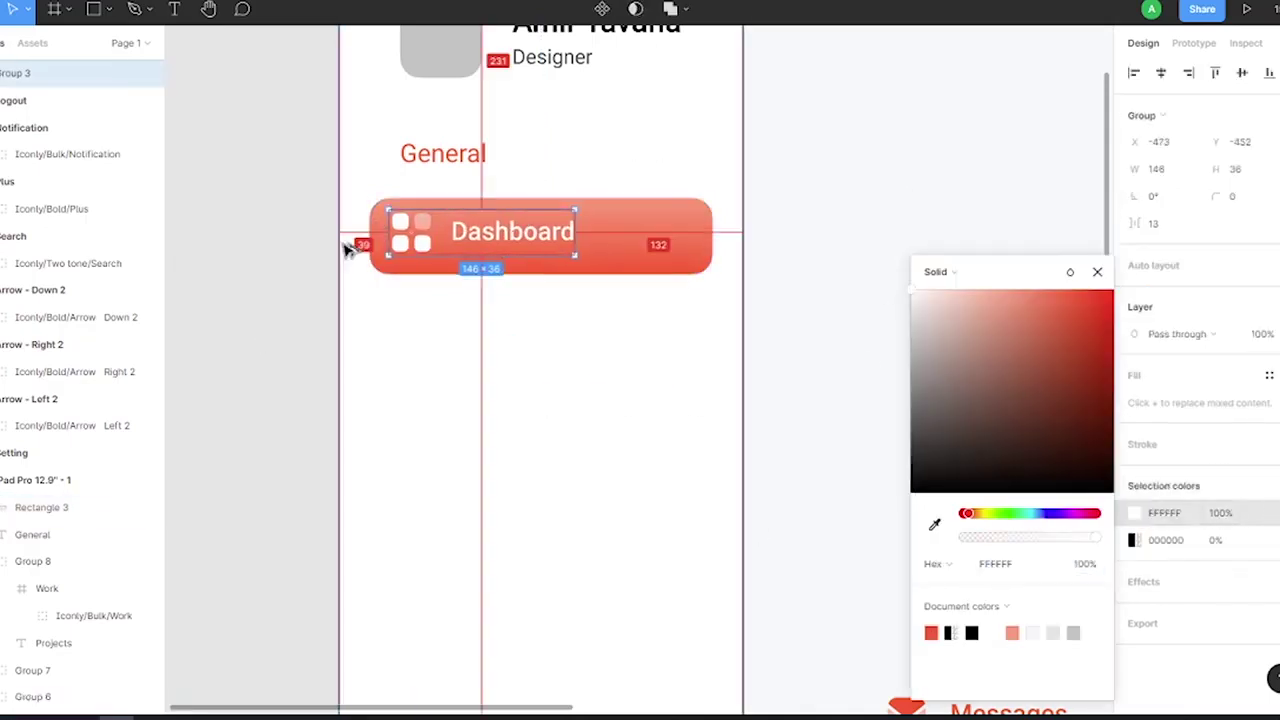
click(391, 166)
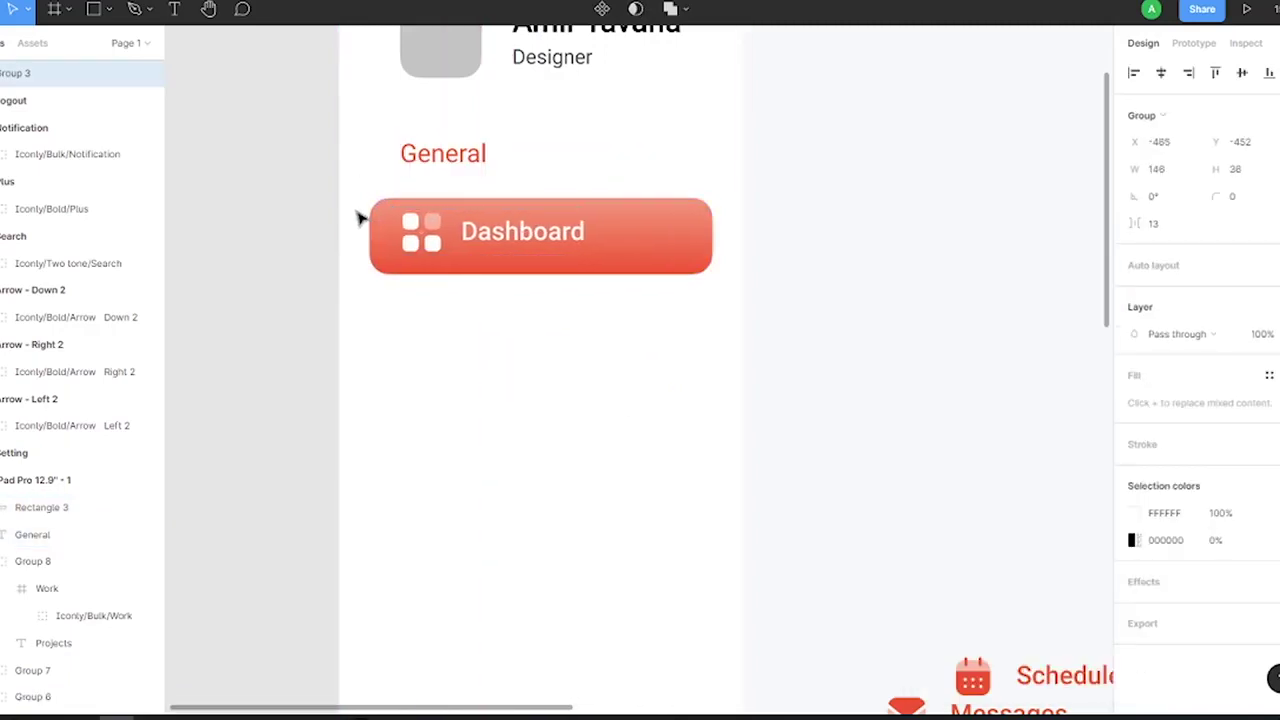
click(289, 191)
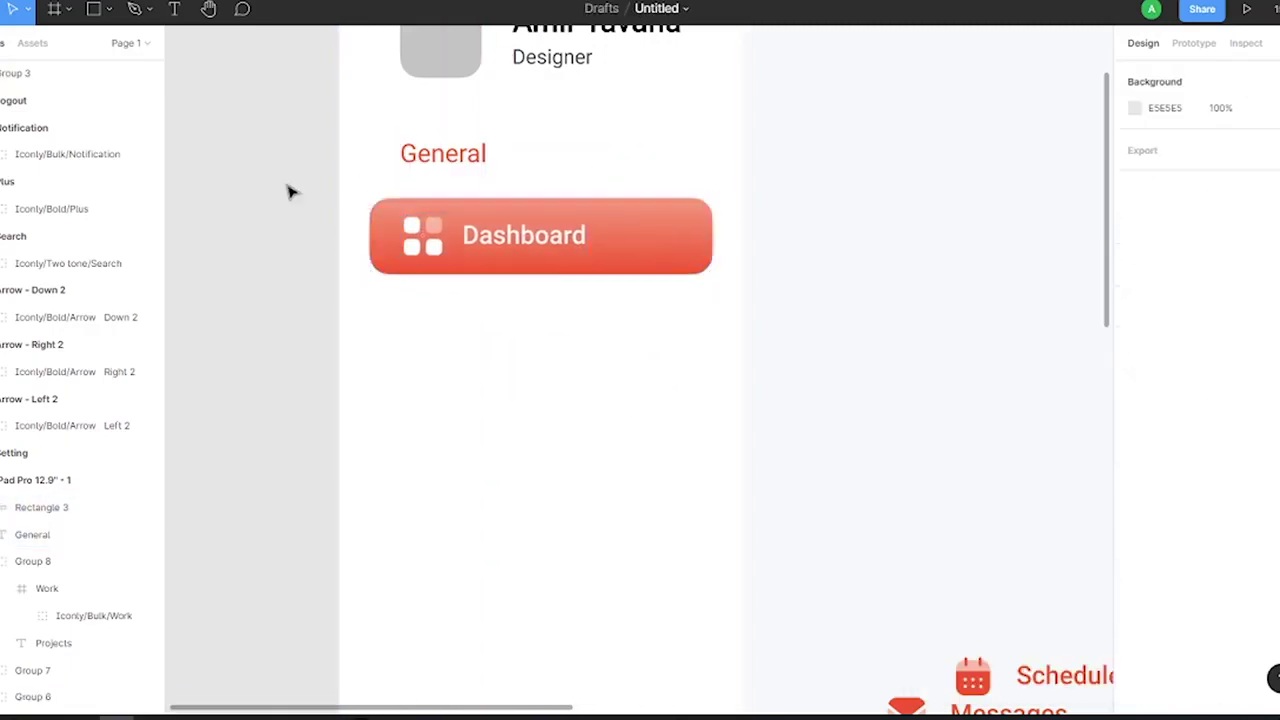
click(552, 245)
scroll(724, 337, down, 3)
Stack Schedule, Projects, Reports, Messages and Documents in order beneath Dashboard
drag(900, 529, 577, 330)
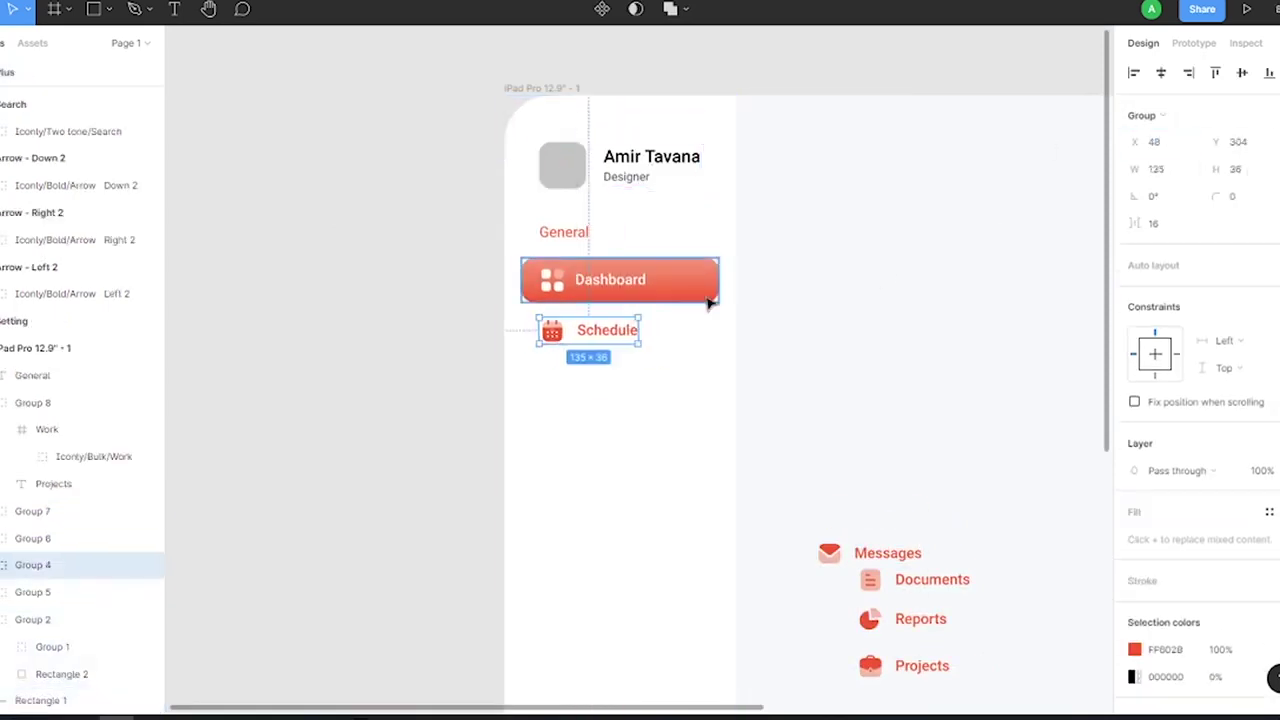
drag(868, 665, 625, 385)
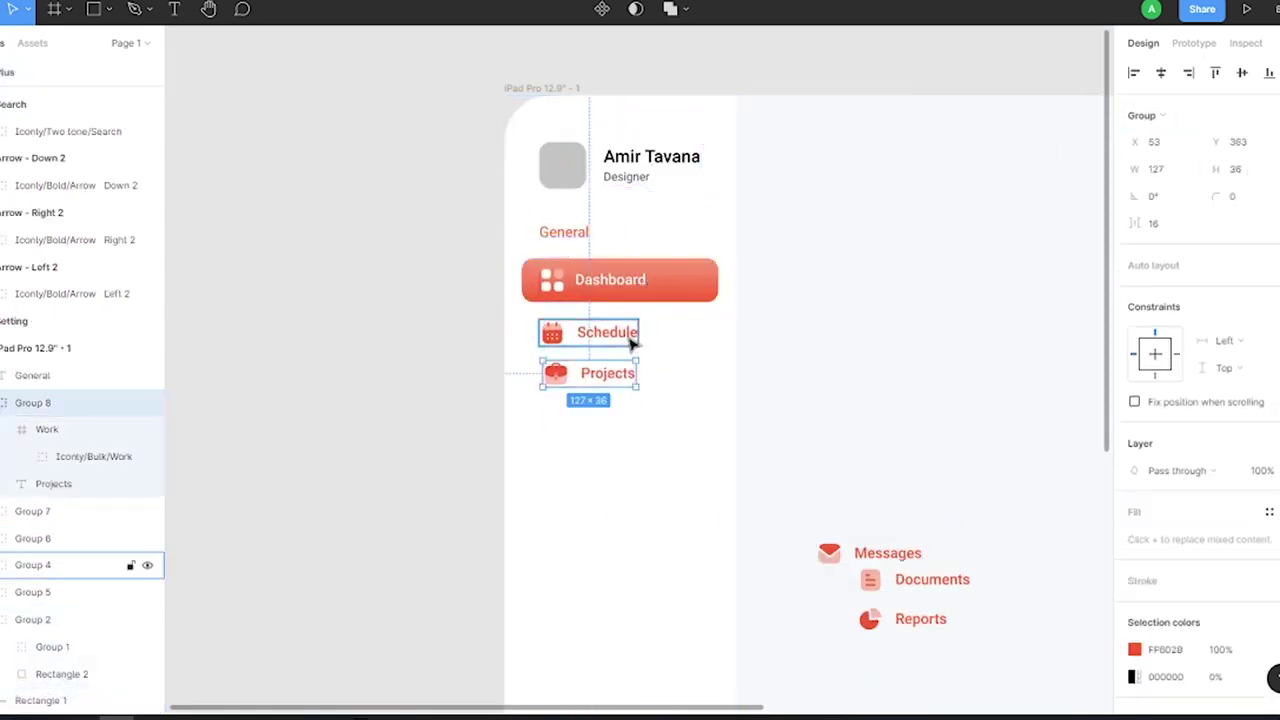
ctrl+scroll(828, 522, down, 2)
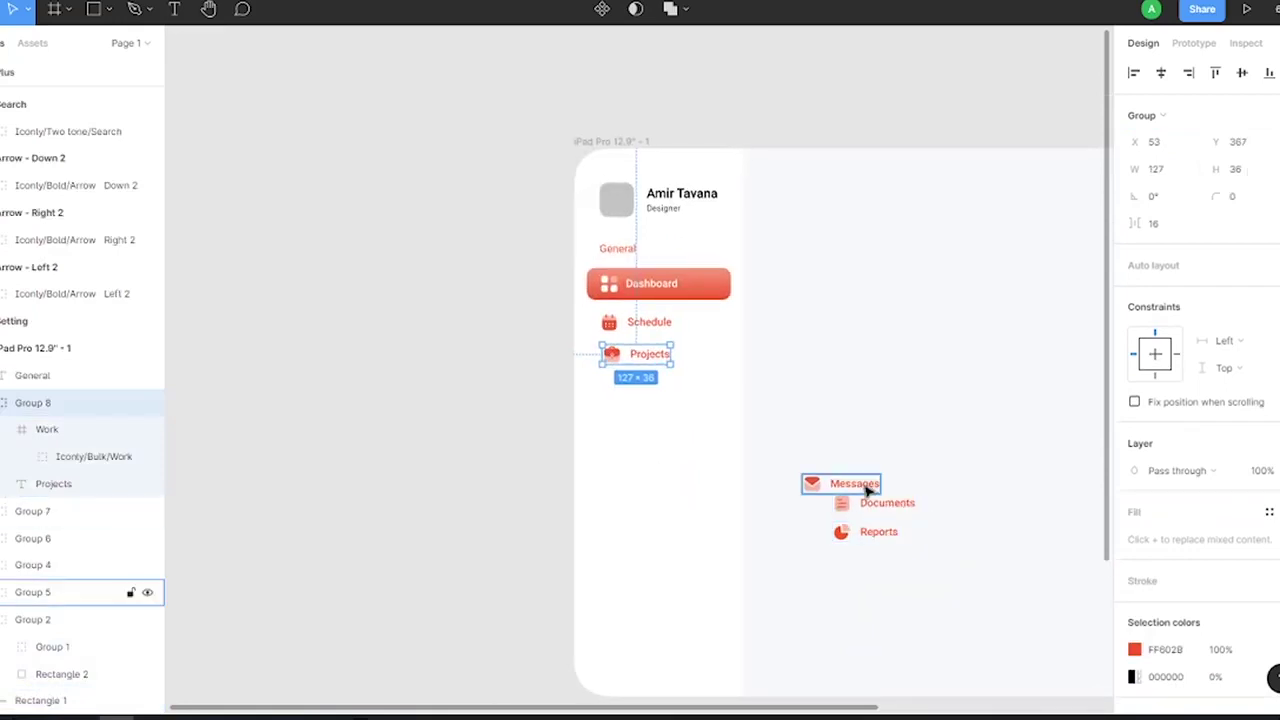
drag(878, 532, 643, 390)
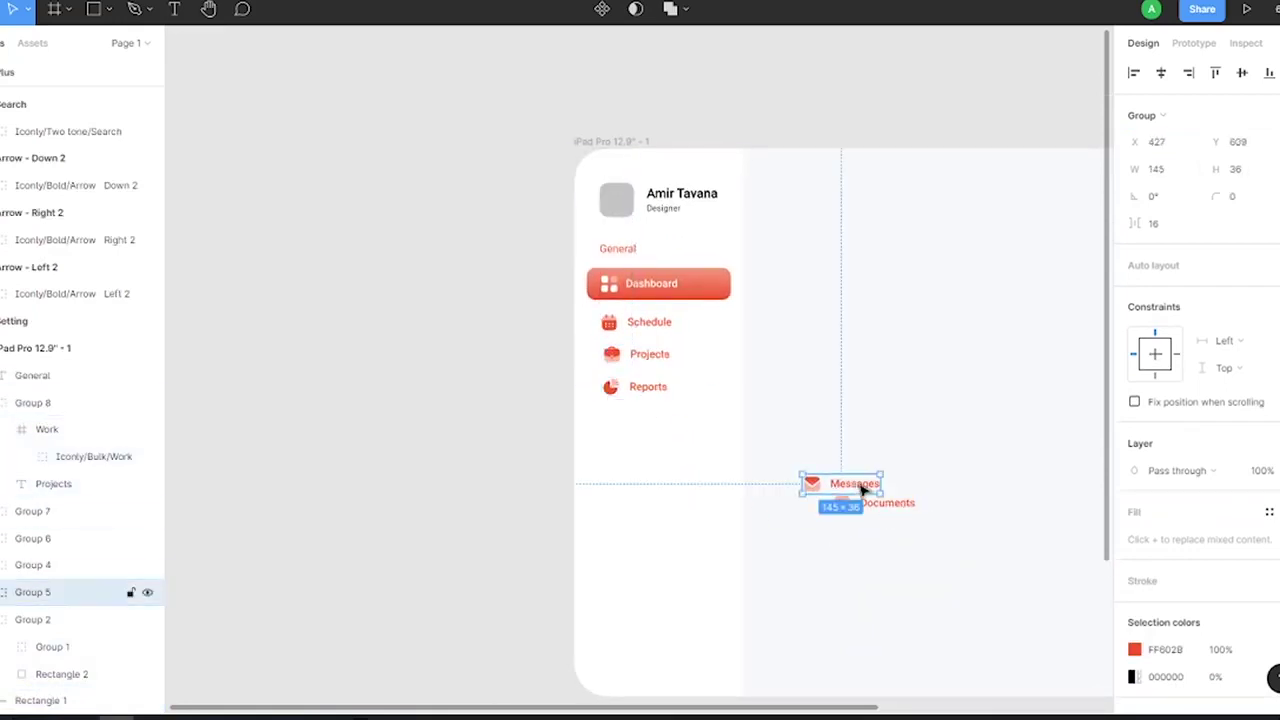
drag(857, 487, 675, 390)
mouse_move(880, 503)
mouse_down()
mouse_move(651, 455)
mouse_move(663, 320)
mouse_up()
Left-align the five items, fade them to 50% opacity, and copy General below them
click(1133, 72)
text(50)
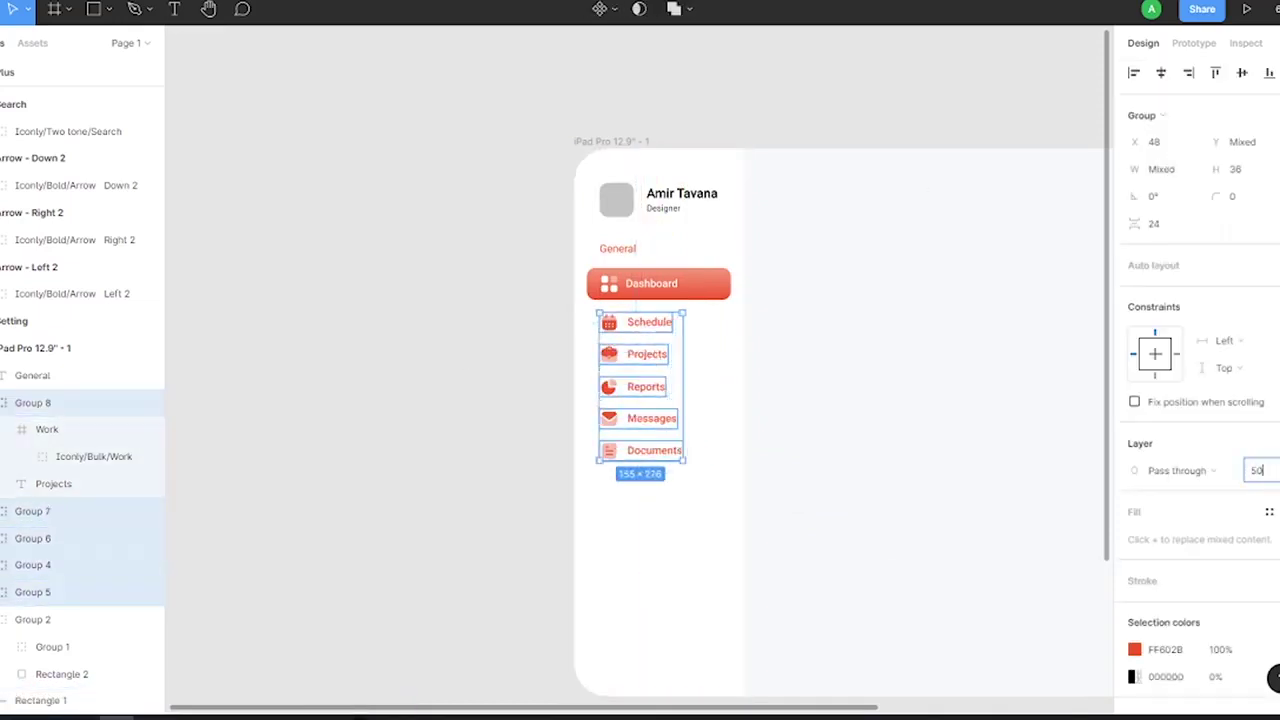
click(793, 630)
drag(657, 295, 672, 465)
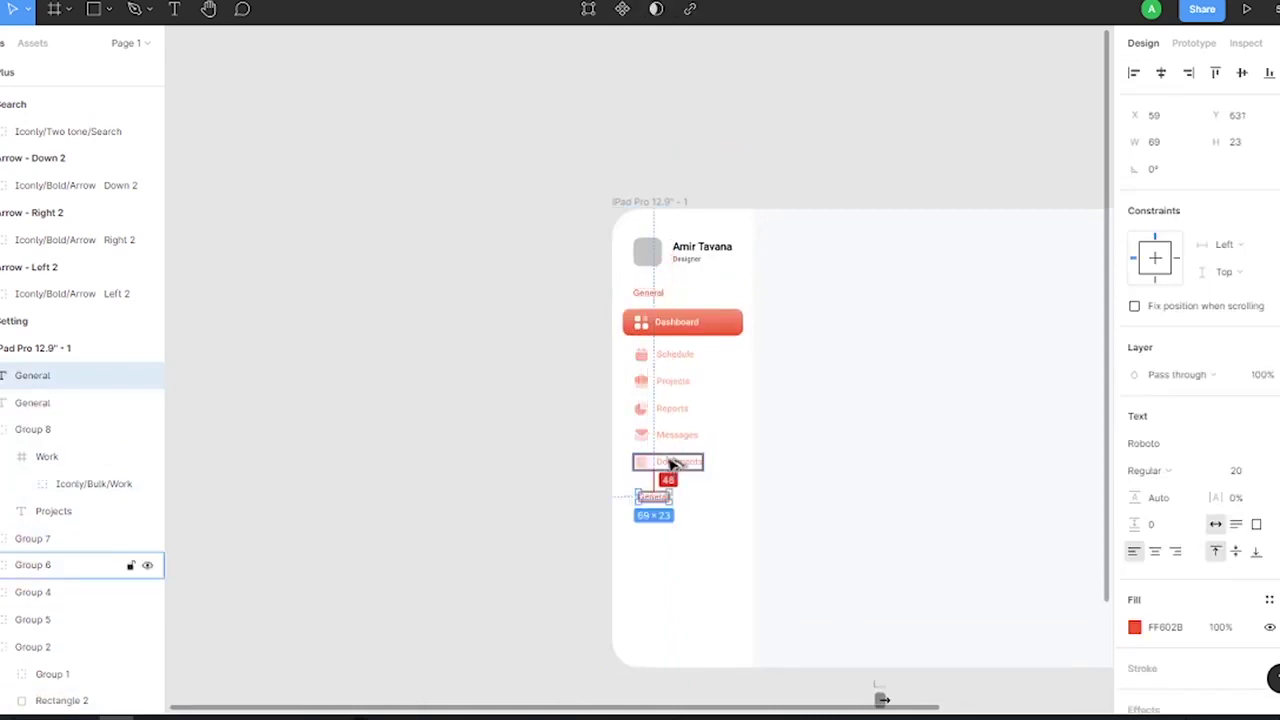
Add a medium-weight Settings text label near the General copy
key(shift+2)
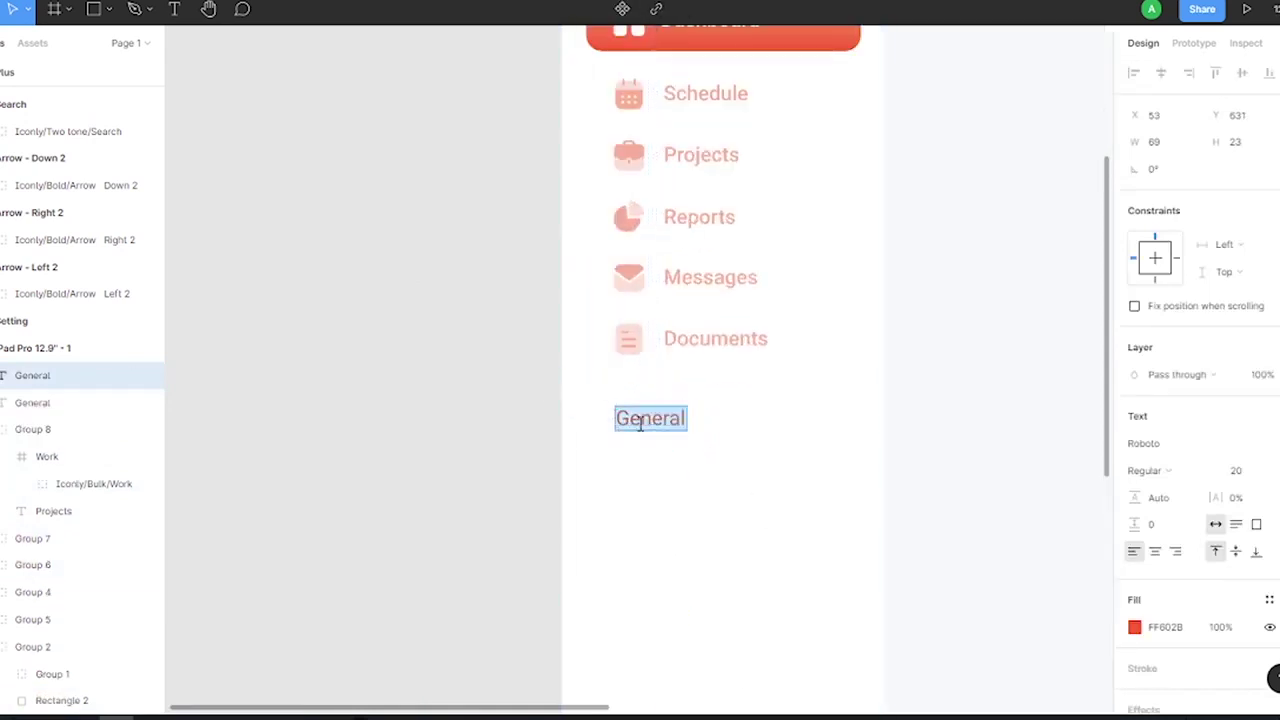
scroll(140, 14, down, 3)
key(t)
drag(801, 179, 856, 222)
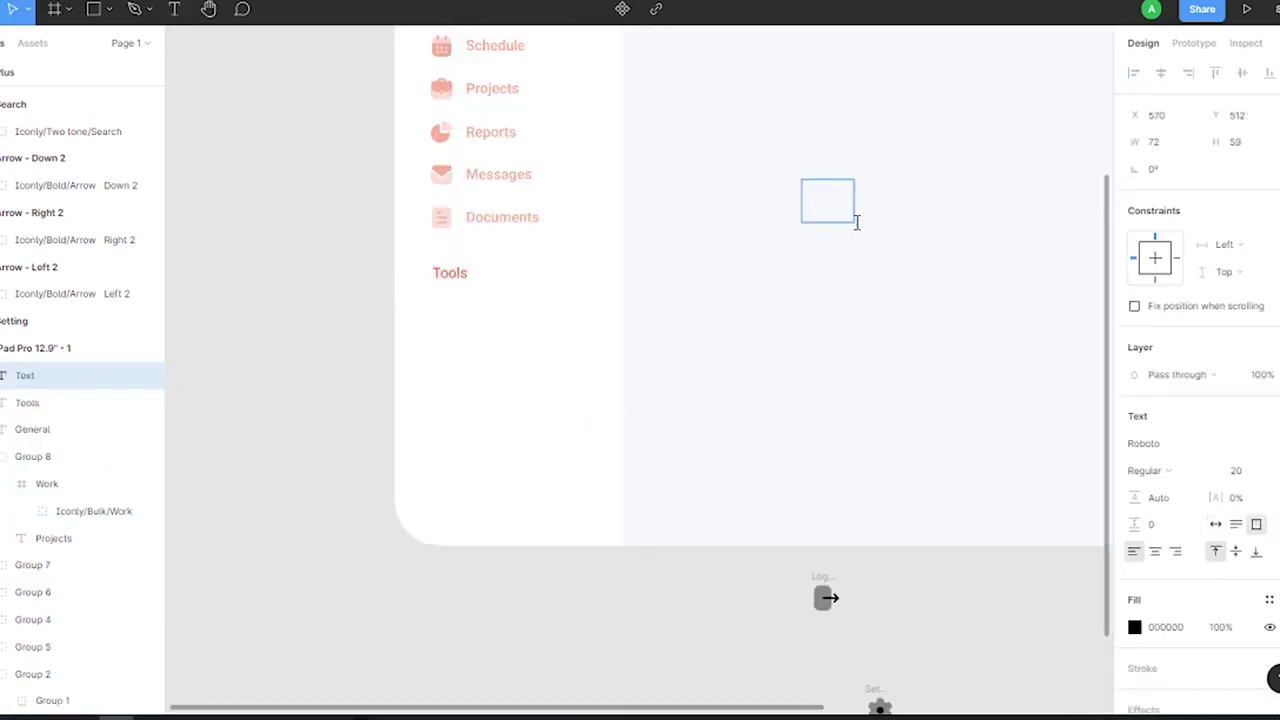
text(Settings)
click(1215, 524)
click(1145, 470)
click(1171, 491)
click(1134, 627)
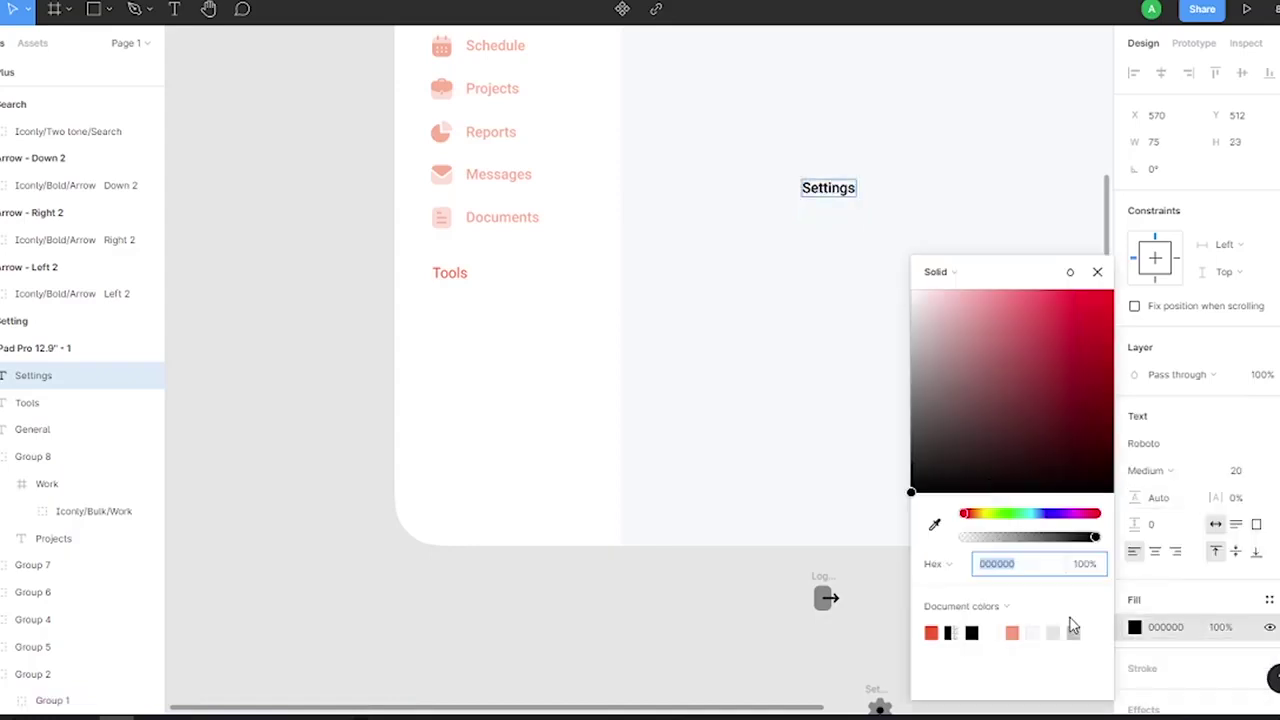
click(931, 632)
Duplicate the Settings label below it and change the text to Log Out
drag(828, 188, 828, 233)
double_click(816, 233)
text(LOg)
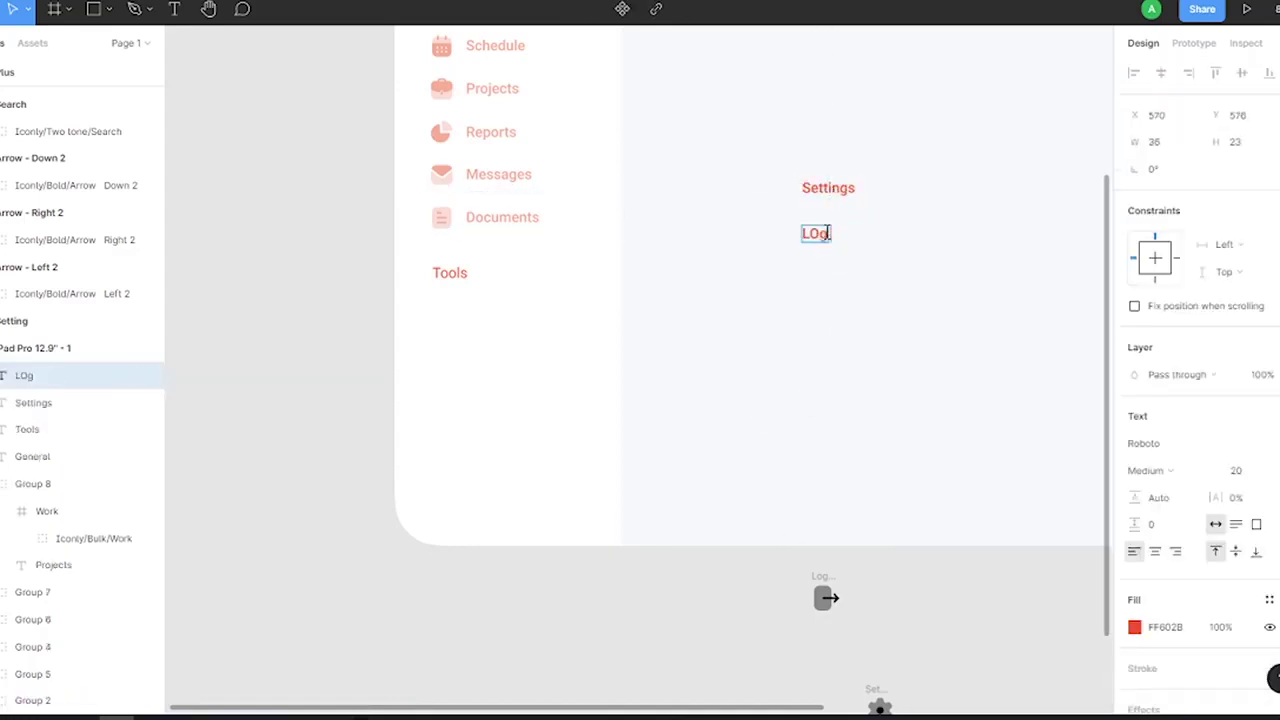
text(ut)
click(822, 592)
Turn the logout and gear icons theme orange and place them beside their labels
click(1134, 580)
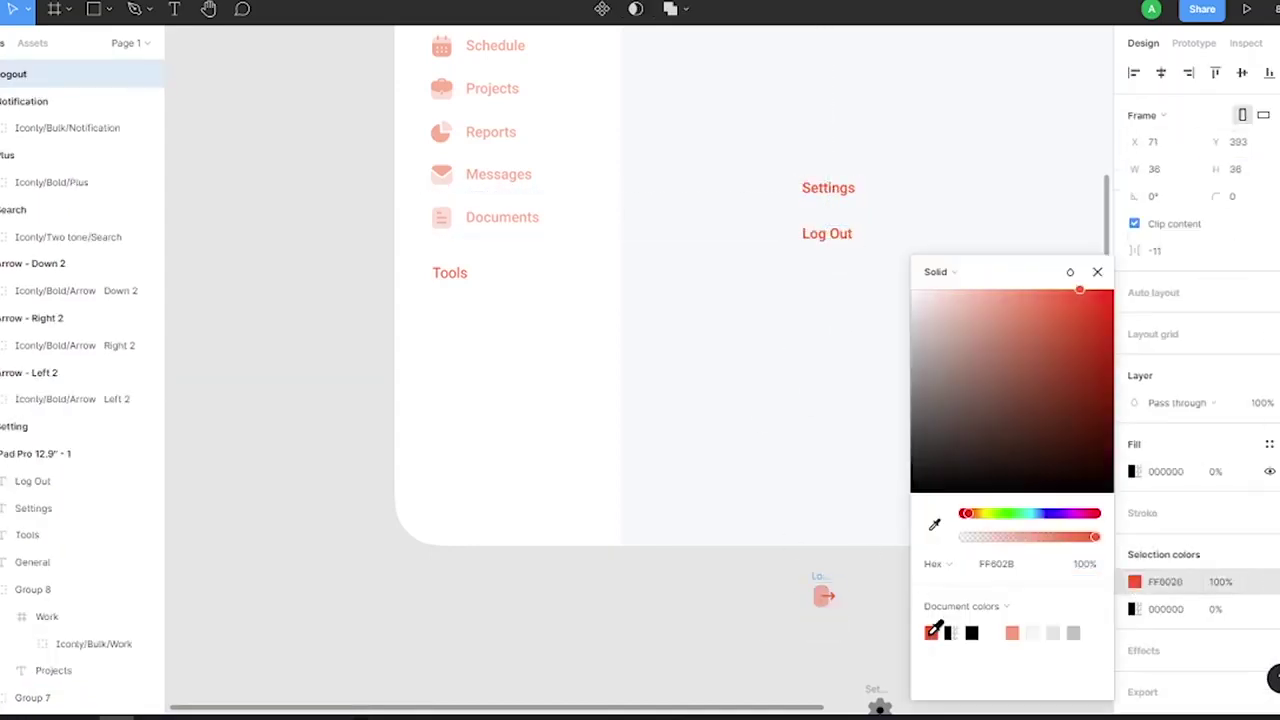
click(934, 631)
key(Escape)
key(Escape)
drag(822, 592, 766, 236)
mouse_move(879, 705)
mouse_down()
mouse_move(874, 440)
mouse_move(763, 185)
mouse_up()
click(1134, 690)
click(931, 632)
Align and group each icon with its label, spacing Settings and Log Out evenly
shift+click(810, 188)
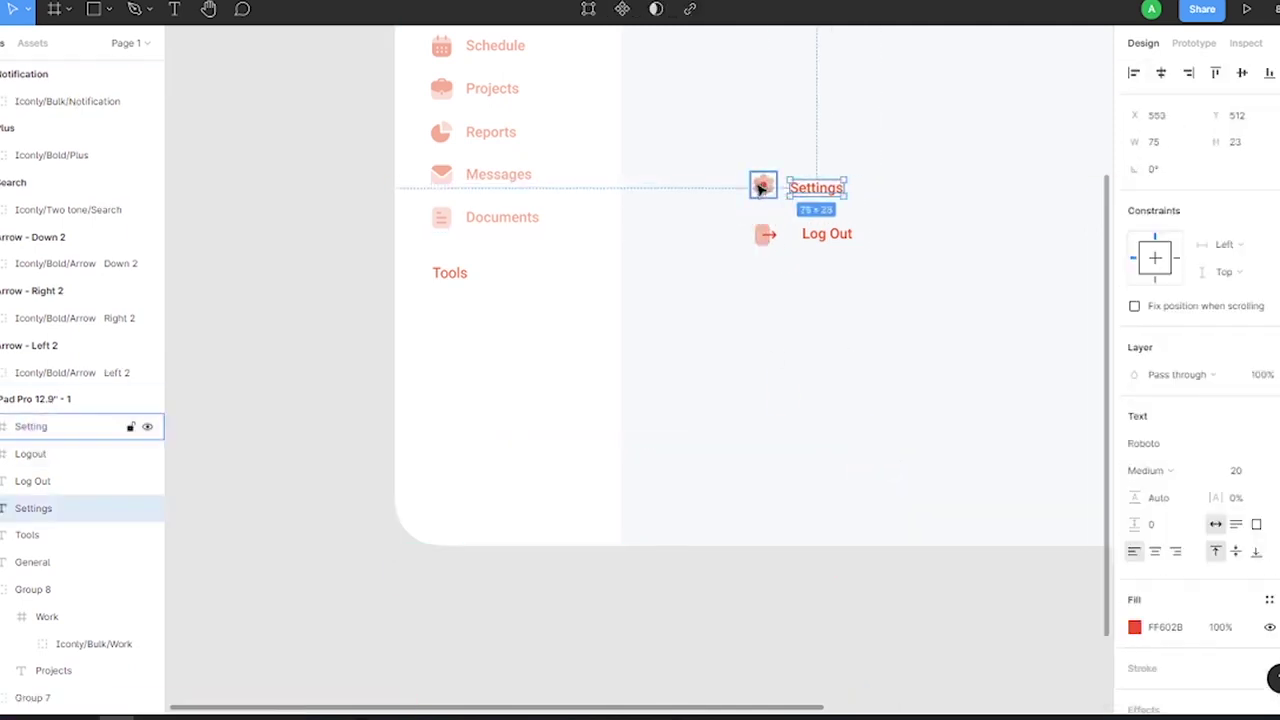
click(1240, 73)
key(ctrl+g)
drag(830, 233, 757, 237)
shift+click(760, 237)
click(1242, 73)
key(ctrl+g)
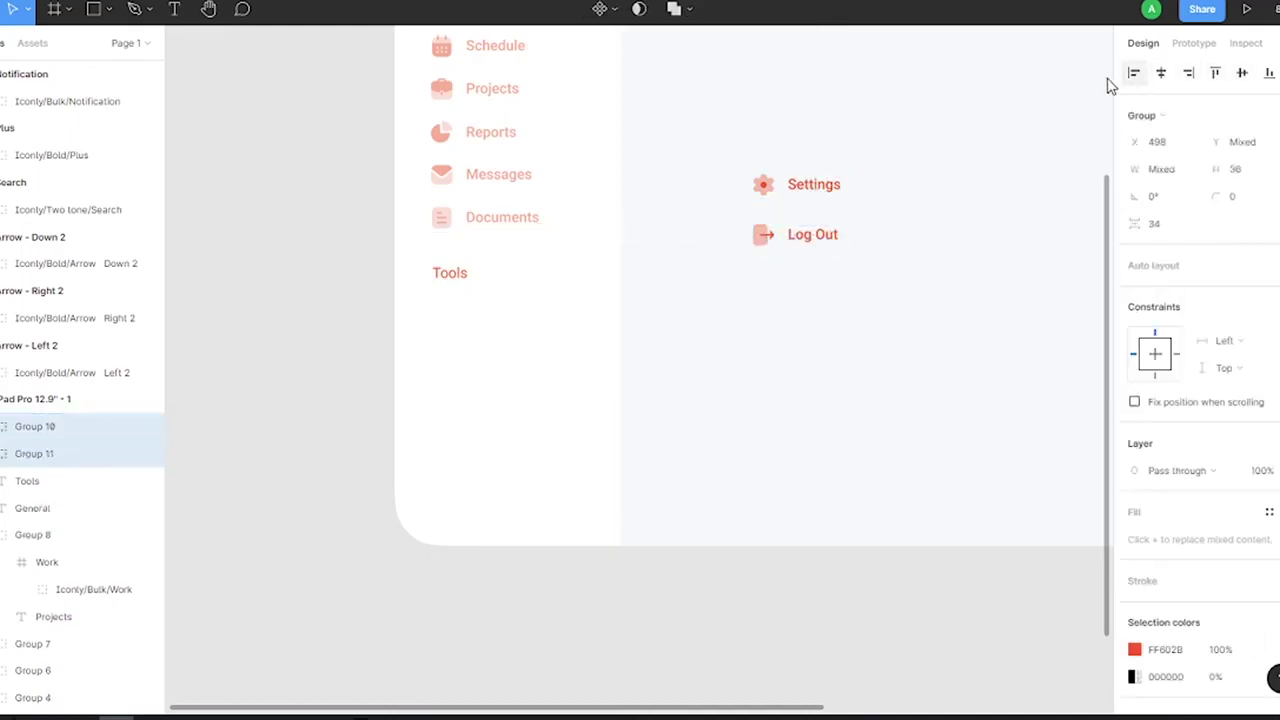
drag(818, 200, 815, 195)
Fade the Settings and Log Out items to 50% and move them under Tools
shift+click(816, 190)
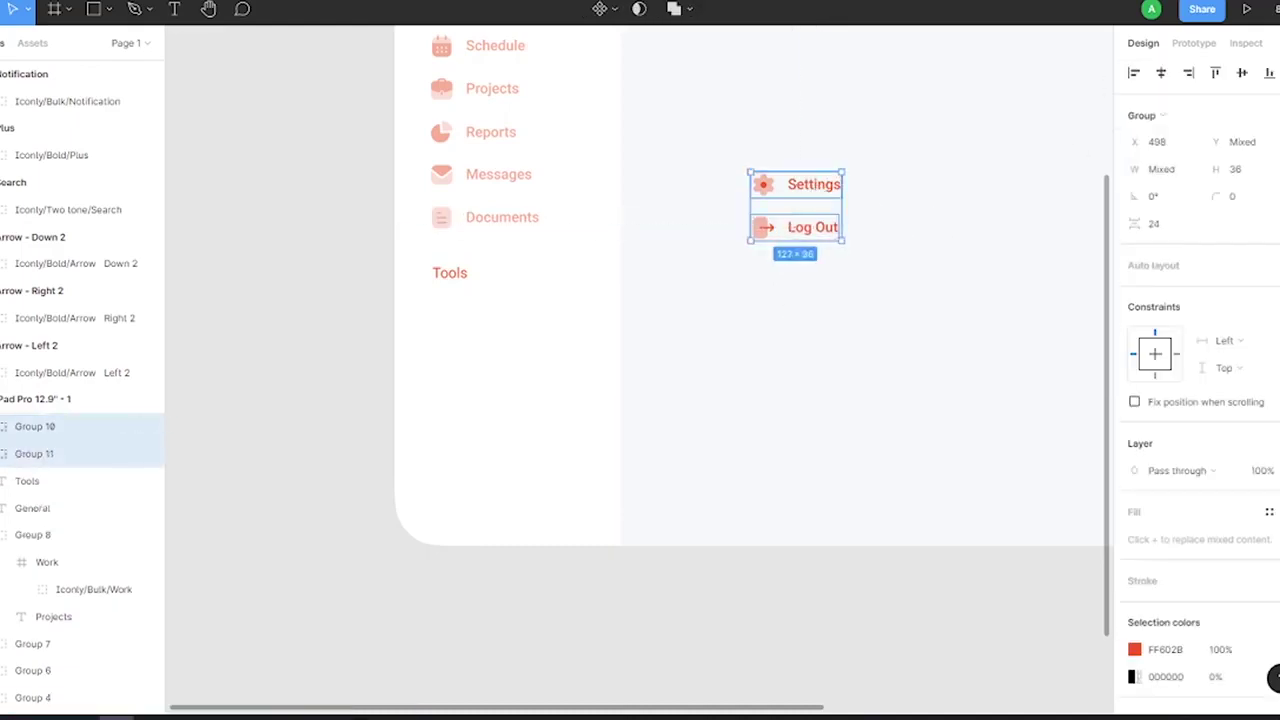
text(50)
drag(800, 200, 481, 330)
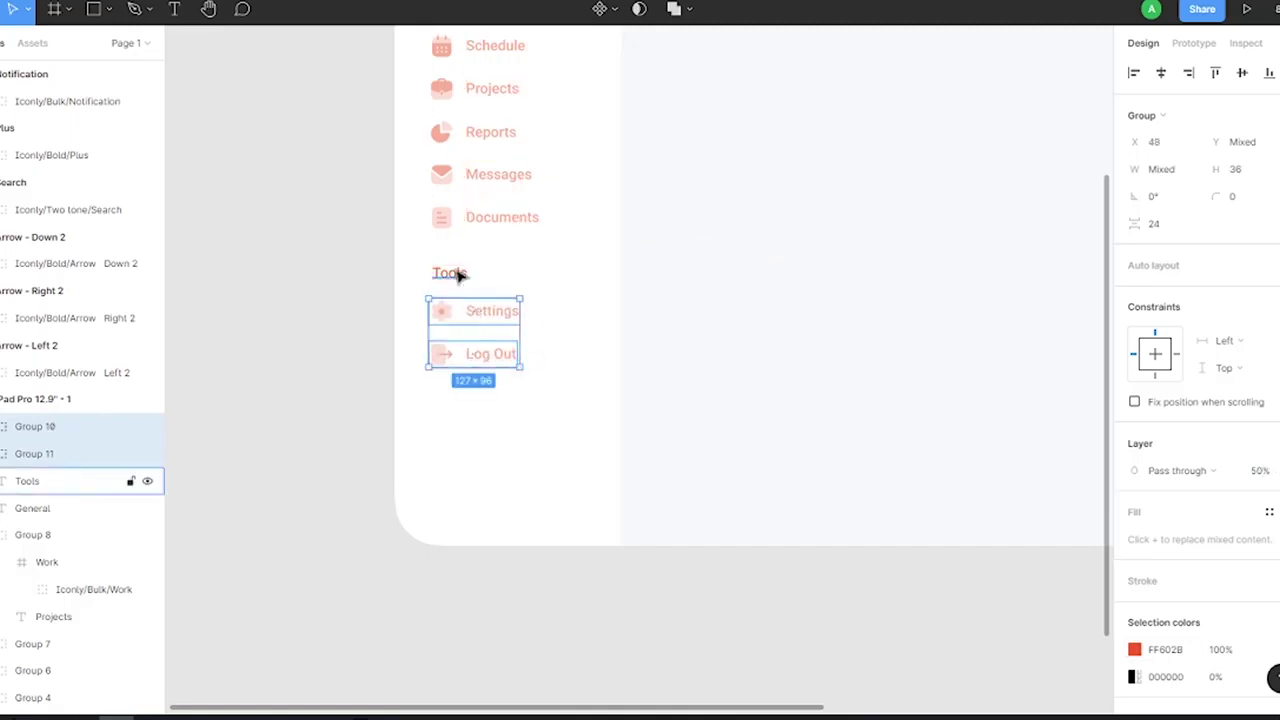
scroll(463, 251, up, 2)
click(517, 289)
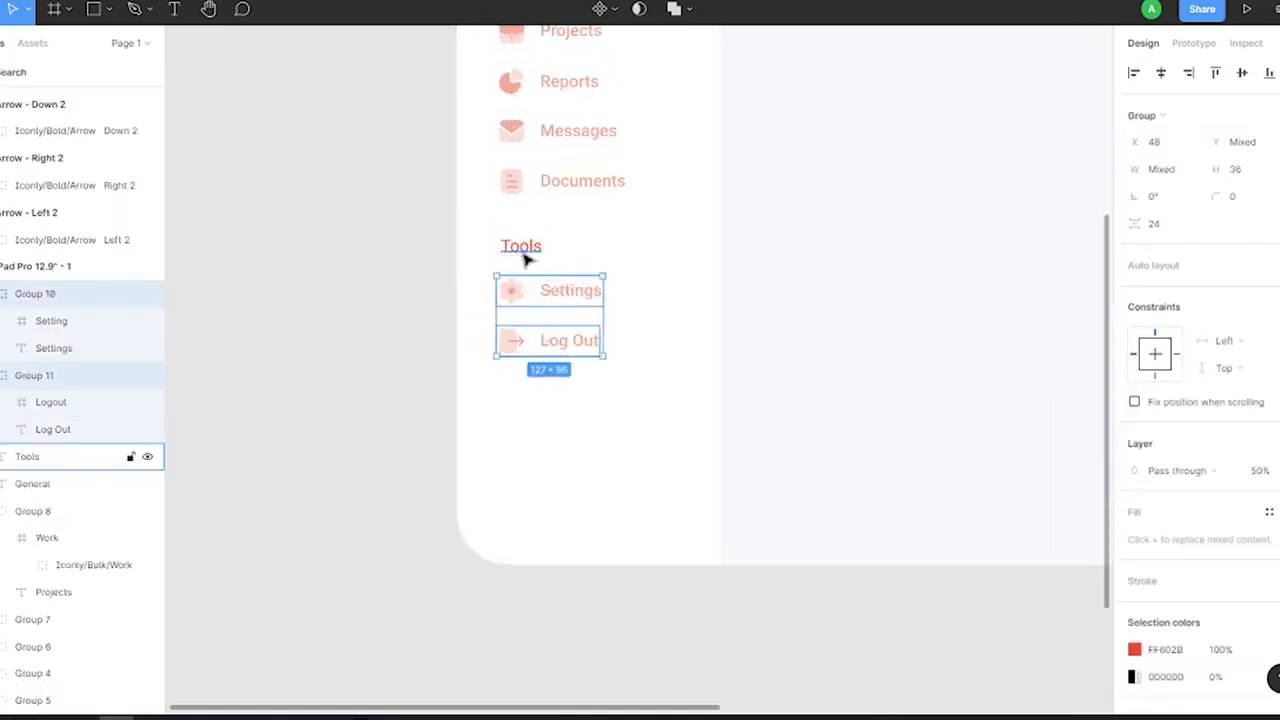
click(291, 309)
scroll(574, 289, down, 5)
click(580, 283)
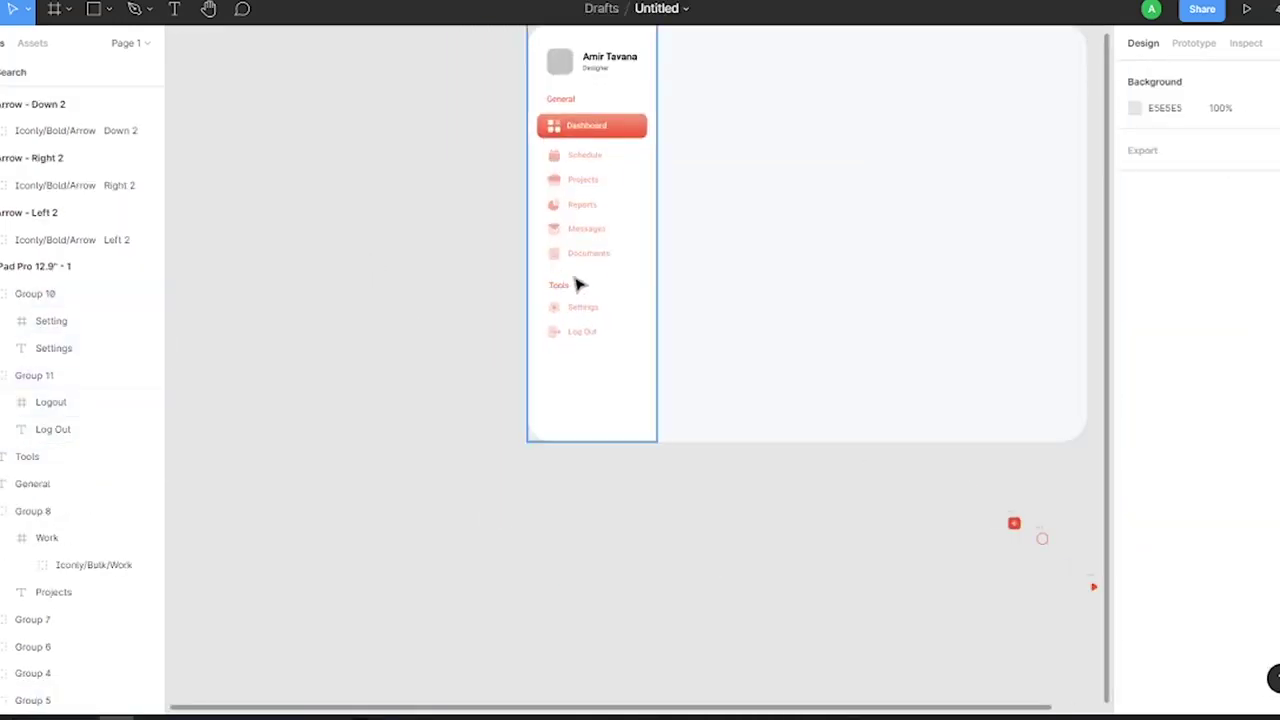
click(605, 80)
Draw a 264×330 rectangle right of the sidebar with 32 corner radius
drag(698, 98, 810, 268)
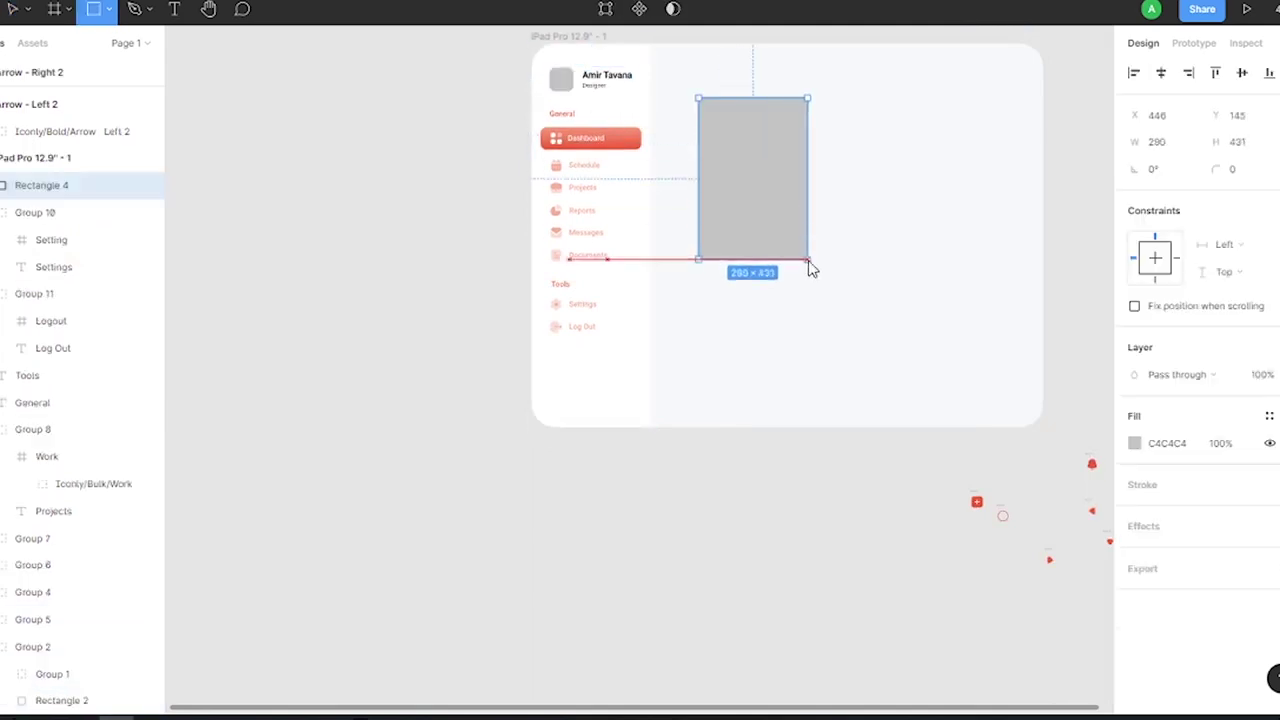
click(1237, 142)
text(330)
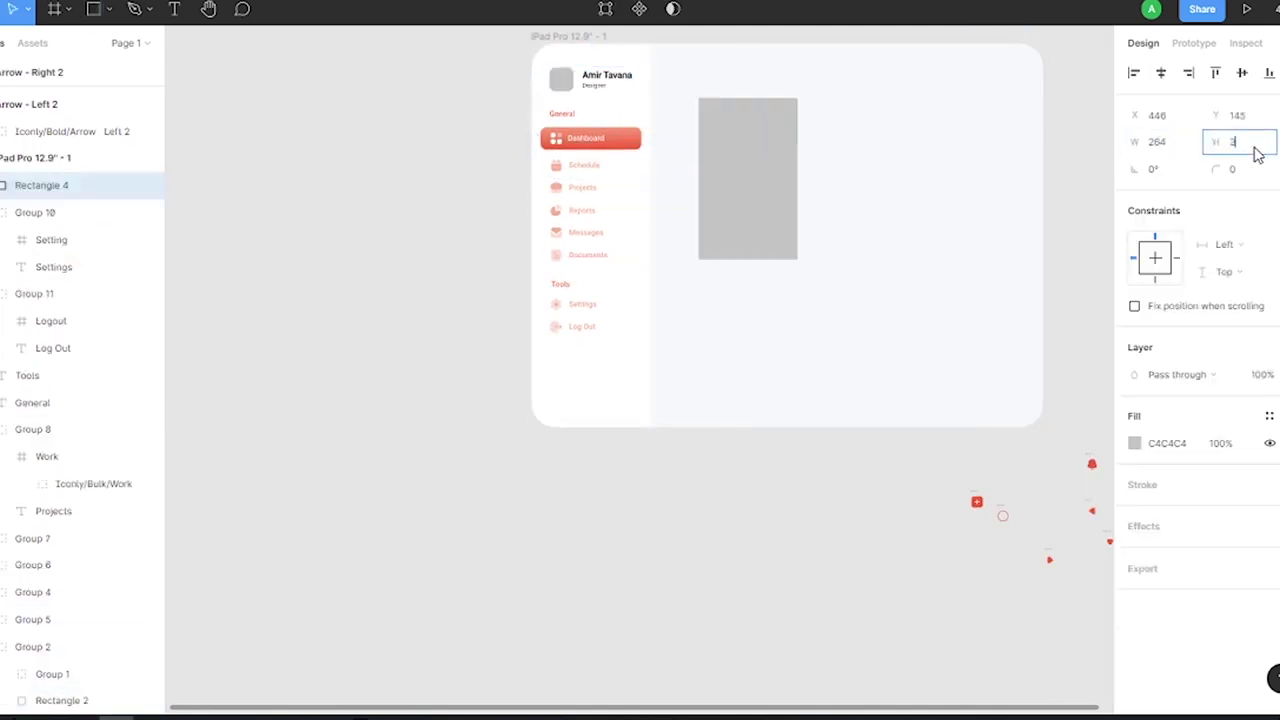
key(Return)
scroll(734, 131, up, 3)
click(1237, 169)
text(32)
Fill the card with a linear gradient from light salmon FFAC90 to opaque FF602B
click(1134, 443)
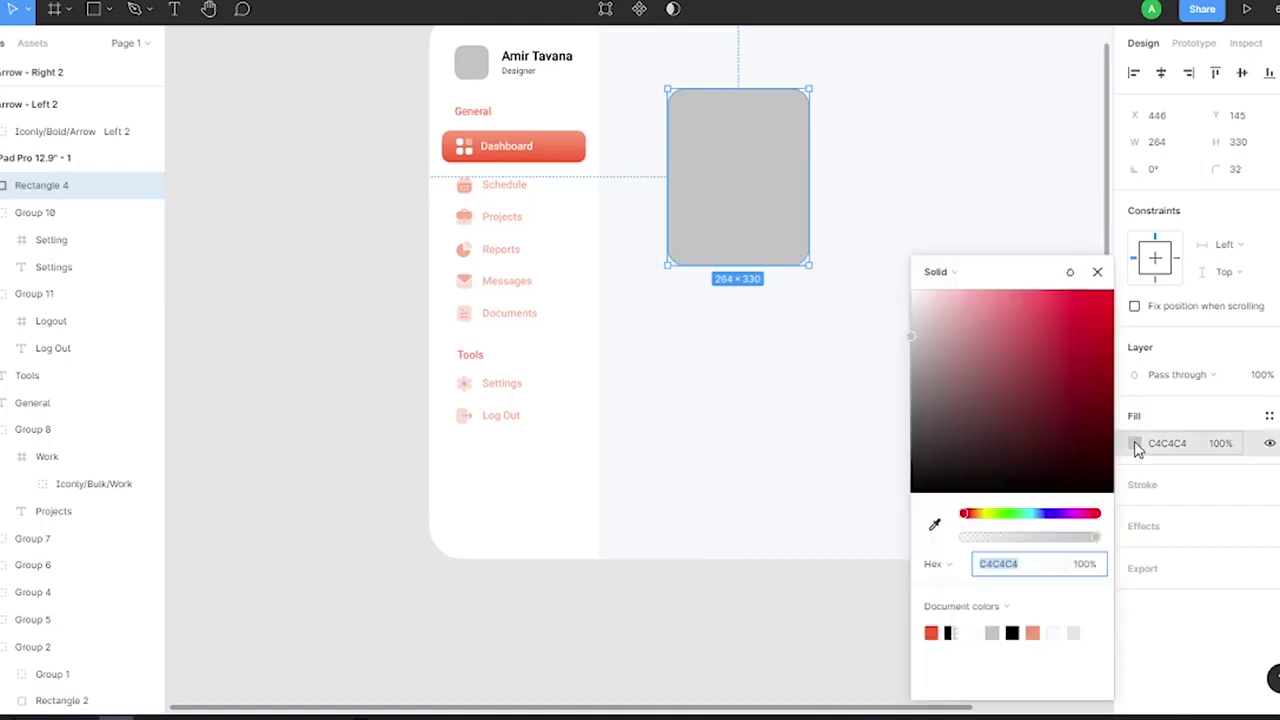
click(931, 632)
click(929, 272)
click(945, 289)
drag(1020, 543, 1100, 537)
click(931, 248)
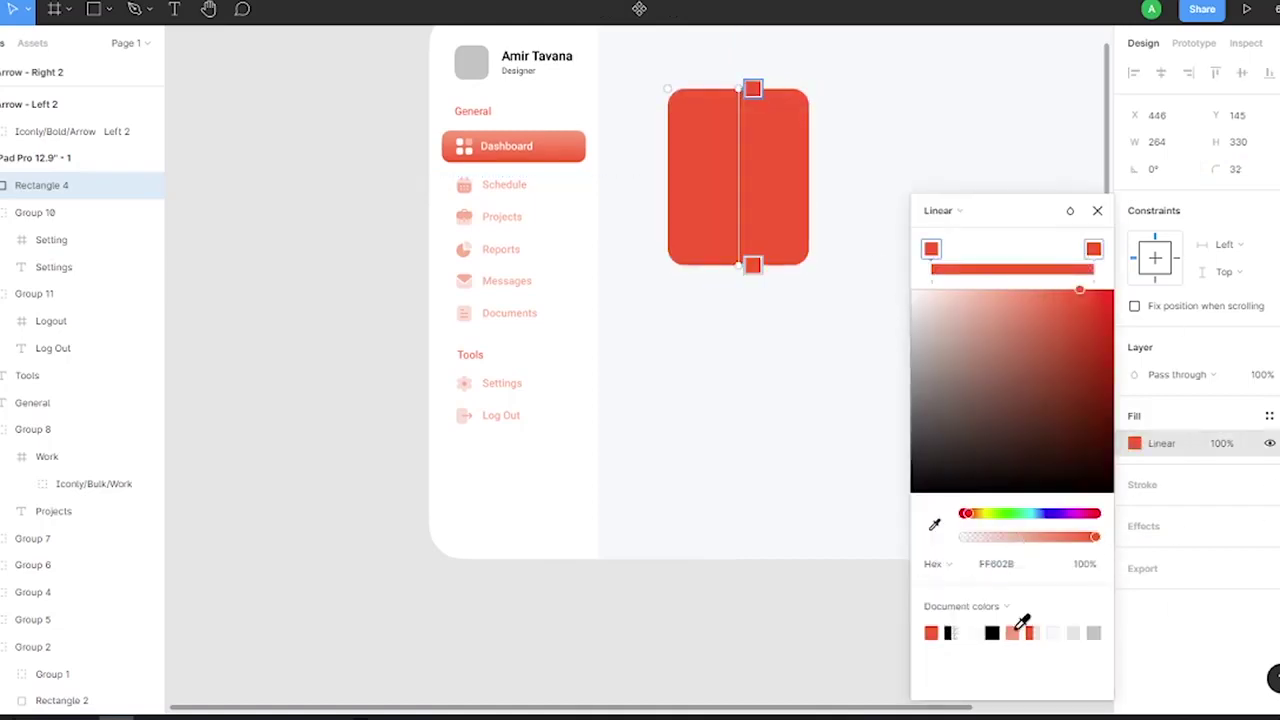
click(1012, 632)
click(694, 134)
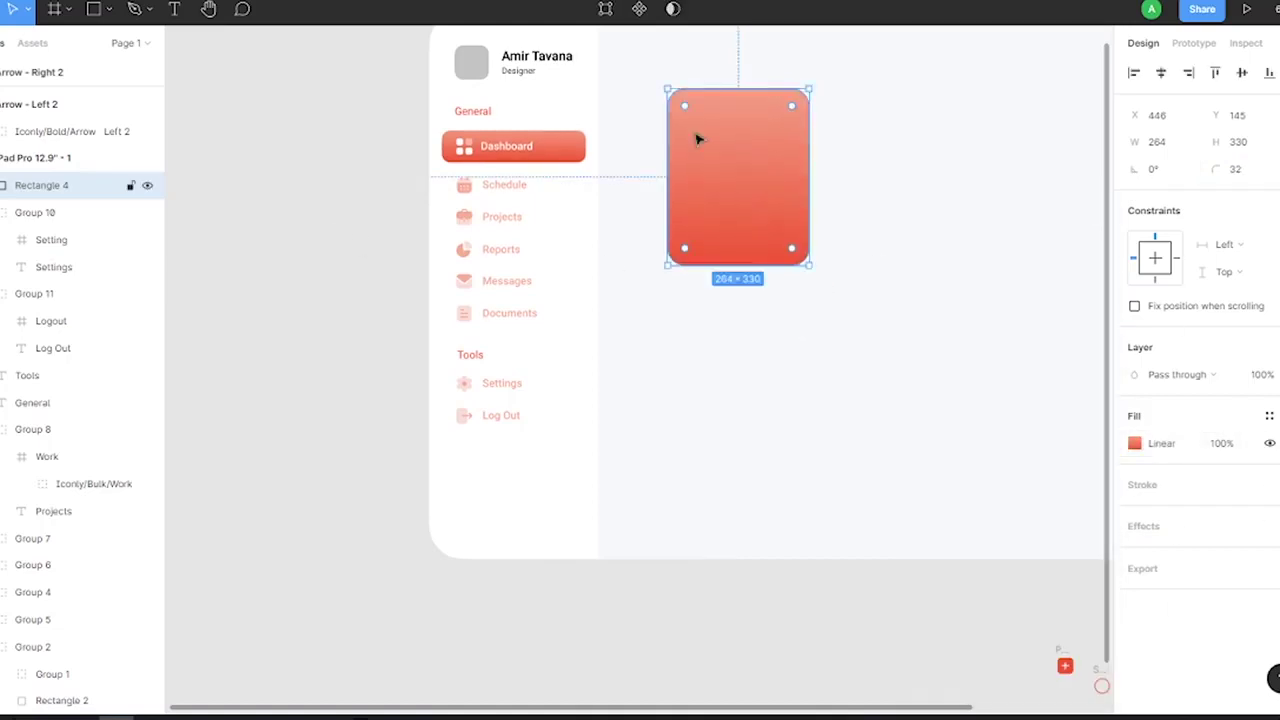
scroll(800, 150, up, 3)
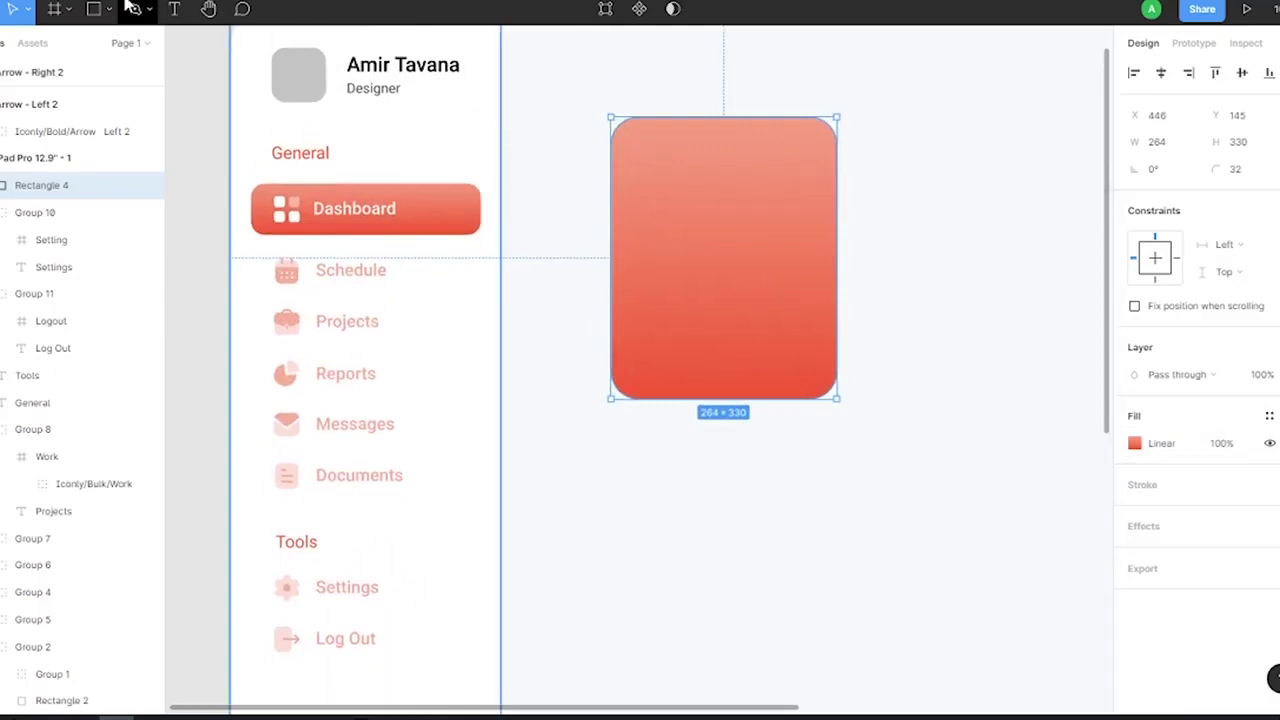
click(133, 8)
Pen-draw a chevron on the card with a white gradient stroke at 12% opacity
click(719, 118)
click(645, 249)
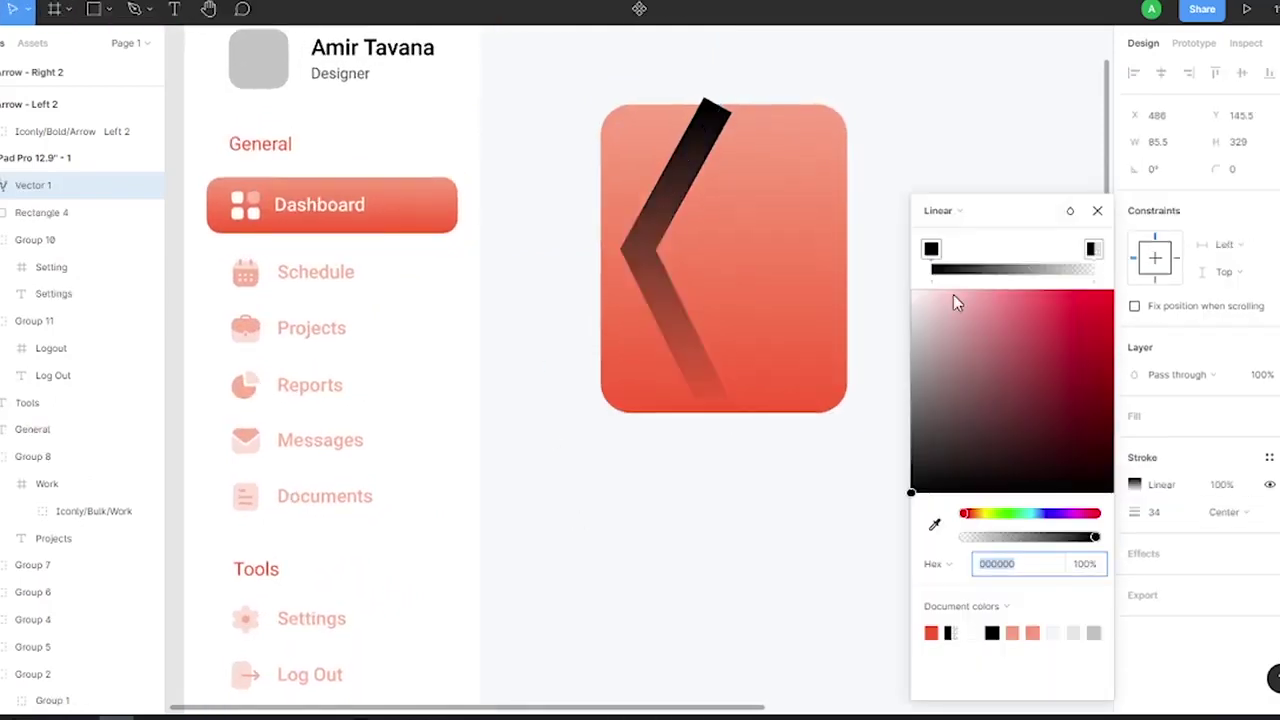
click(912, 291)
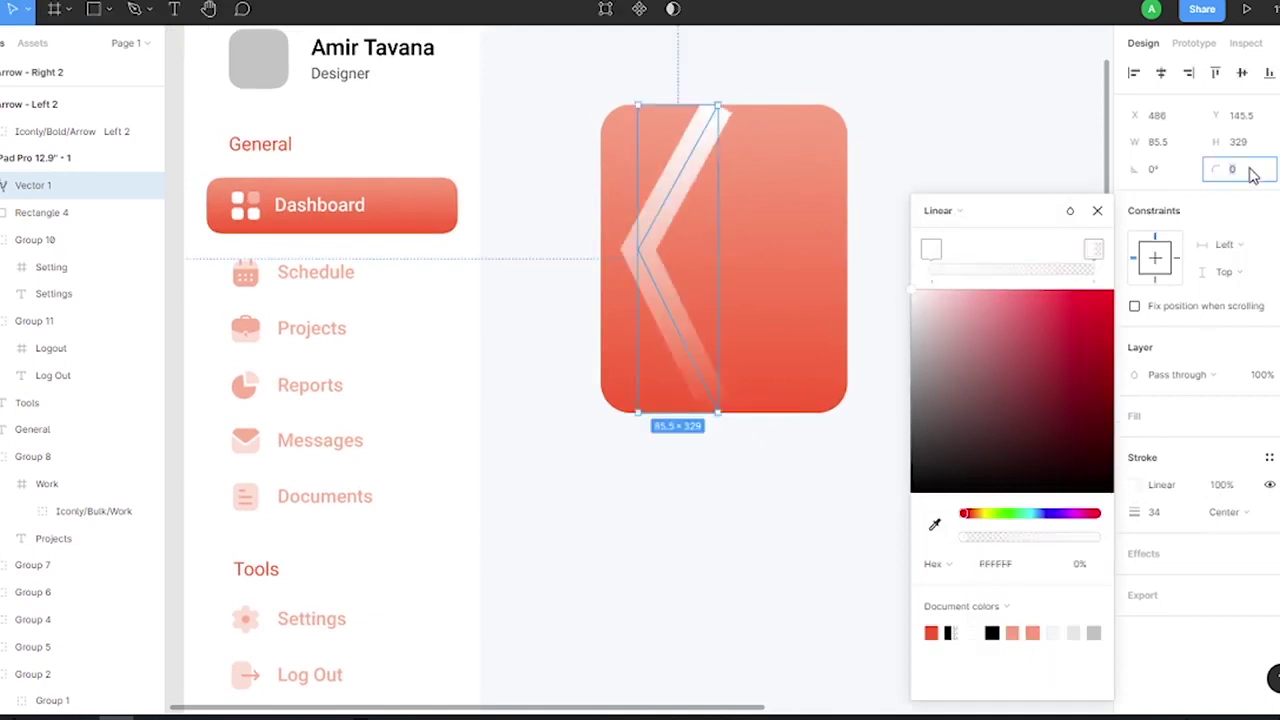
drag(678, 104, 678, 94)
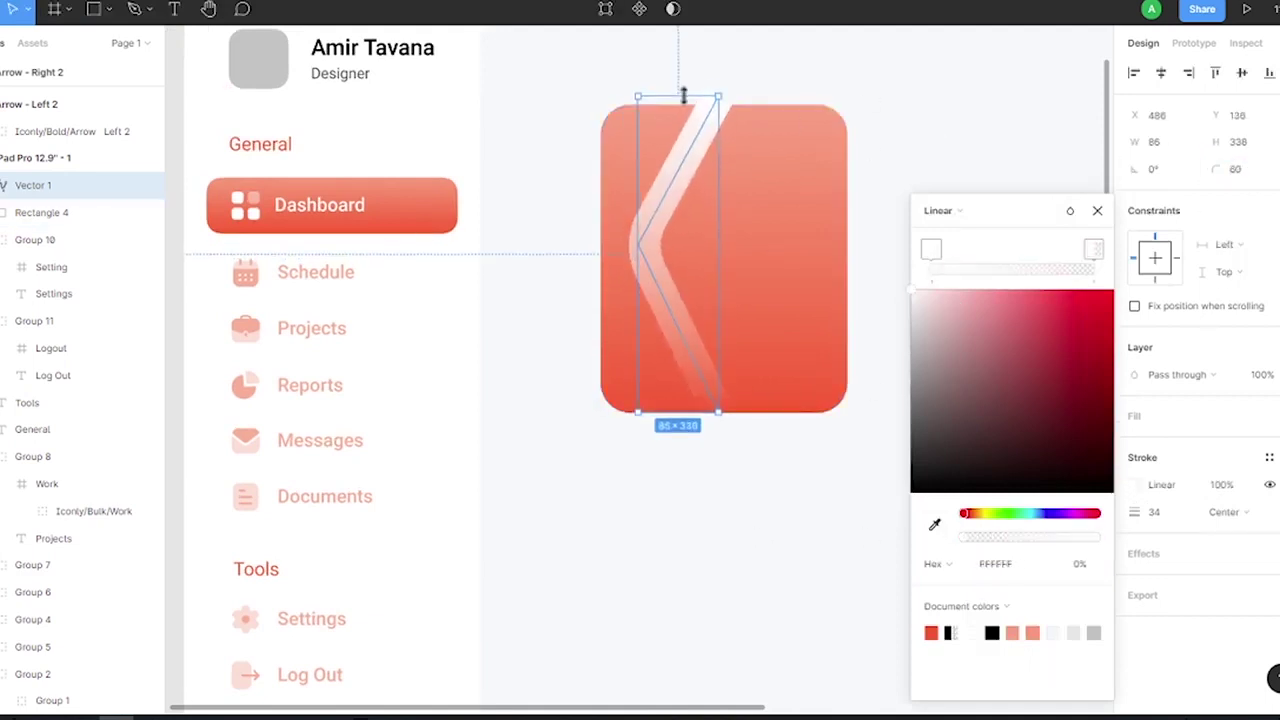
click(954, 166)
click(680, 250)
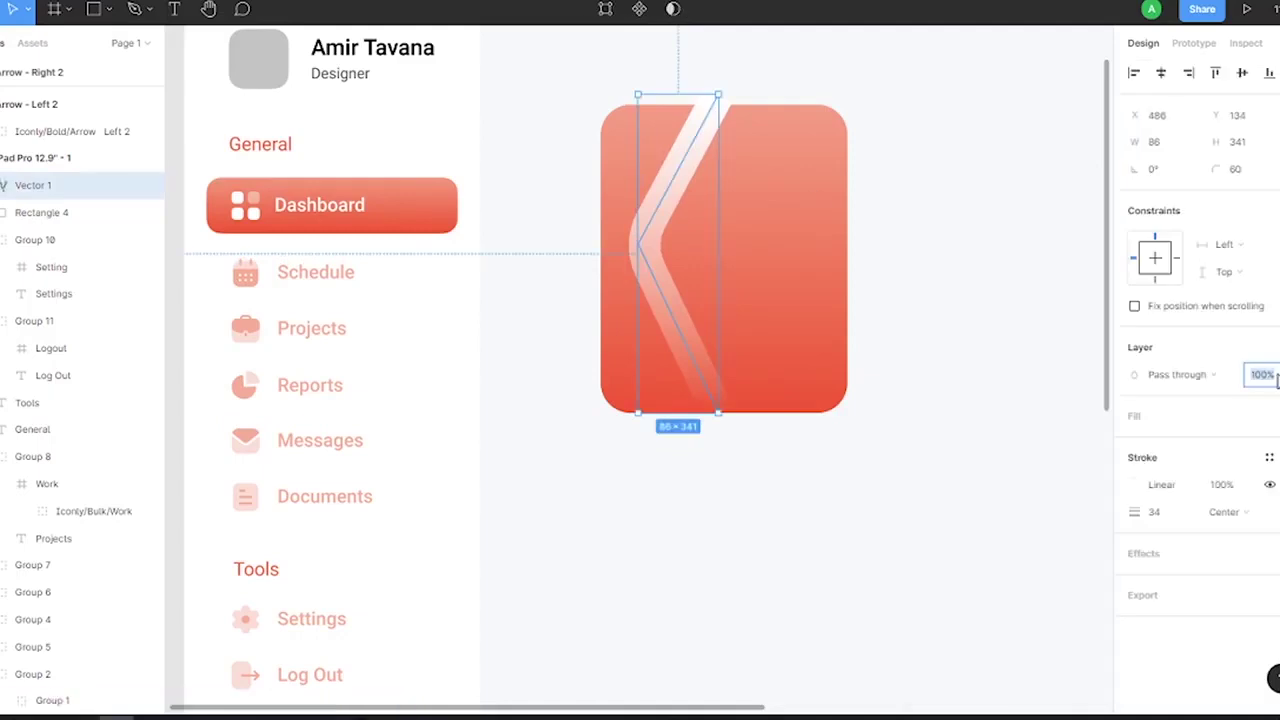
key(1)
key(2)
Place two more chevron copies to the right of the first
alt+drag(690, 220, 717, 203)
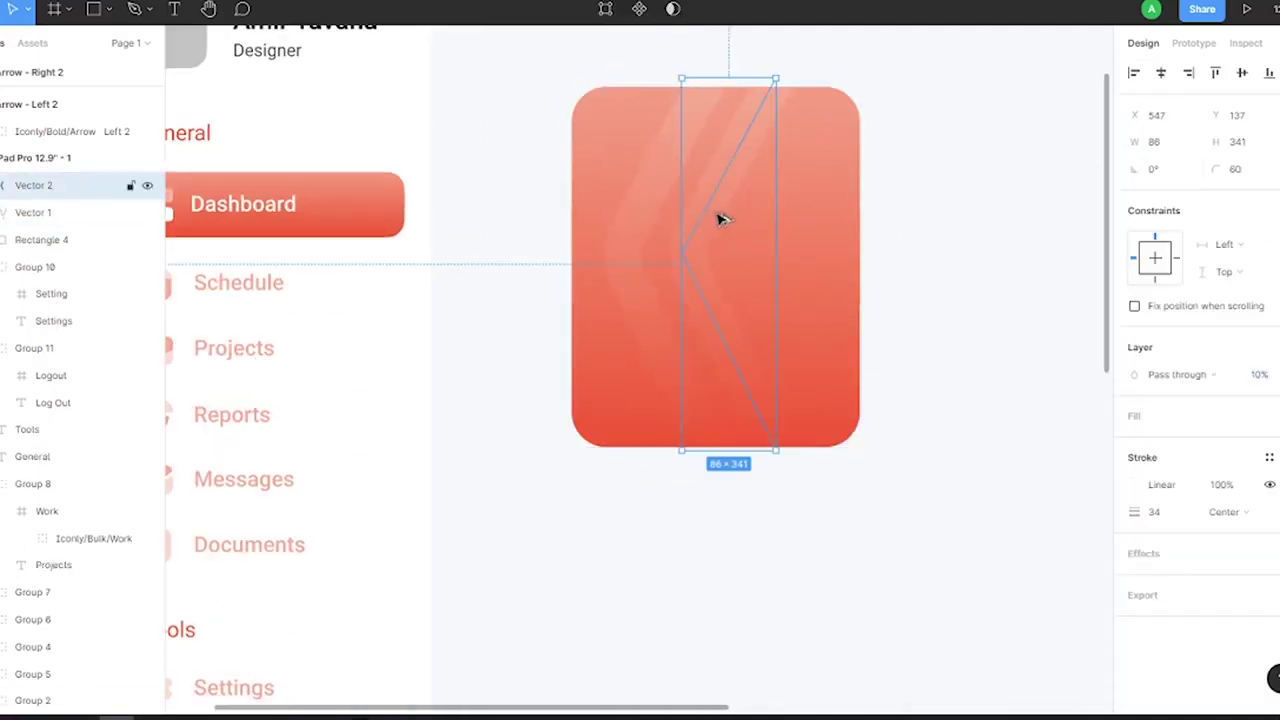
alt+drag(717, 216, 777, 216)
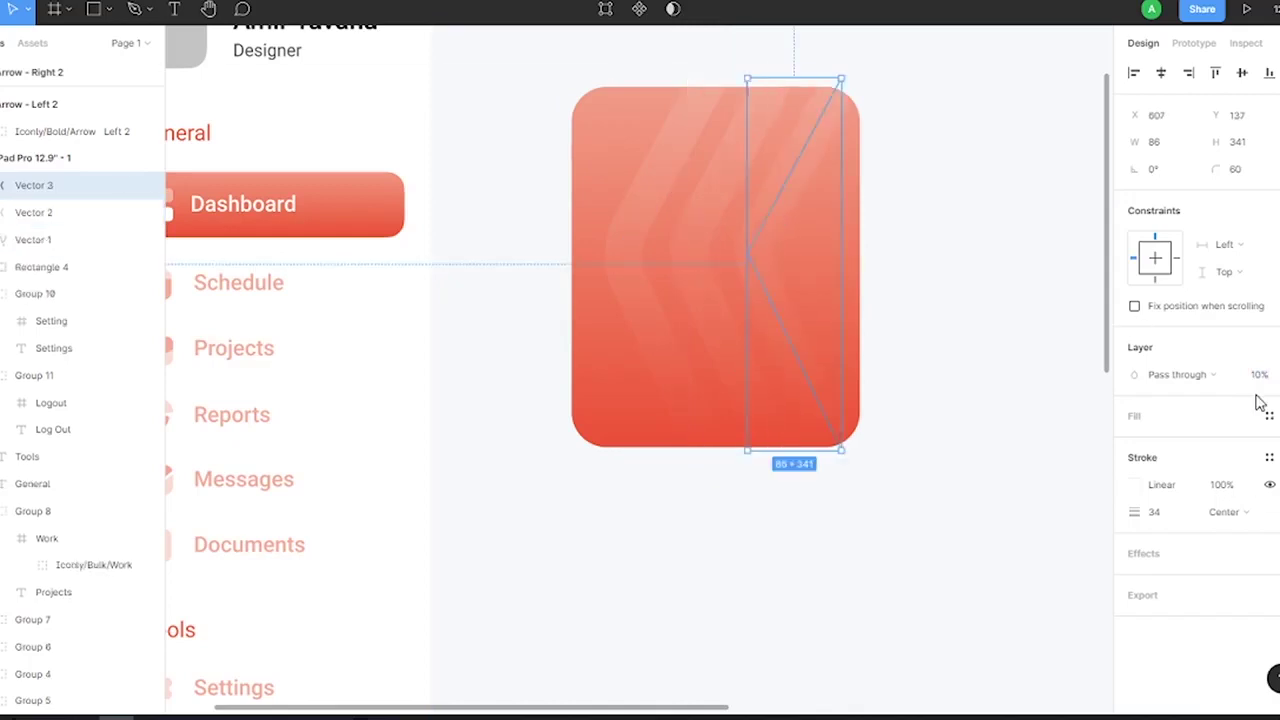
click(1214, 376)
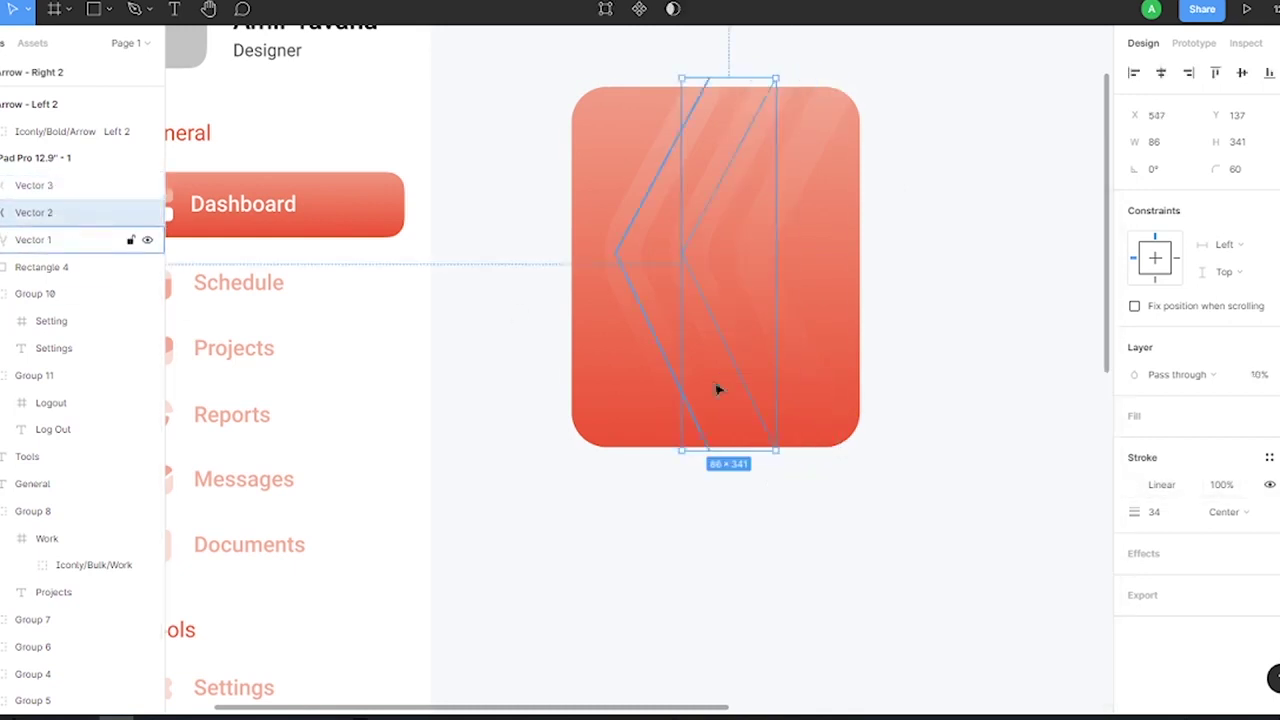
click(33, 239)
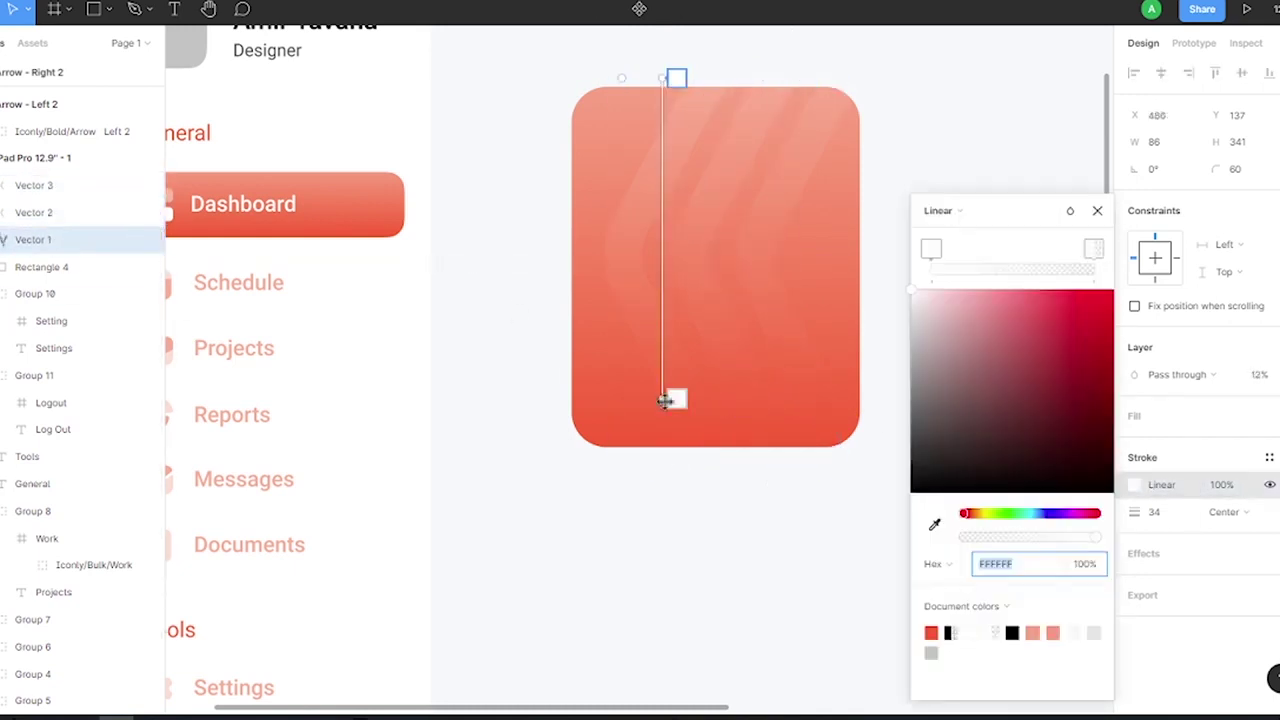
click(814, 177)
Group the three chevrons as 'vector' and paste a copy of the card rectangle
drag(600, 468, 886, 77)
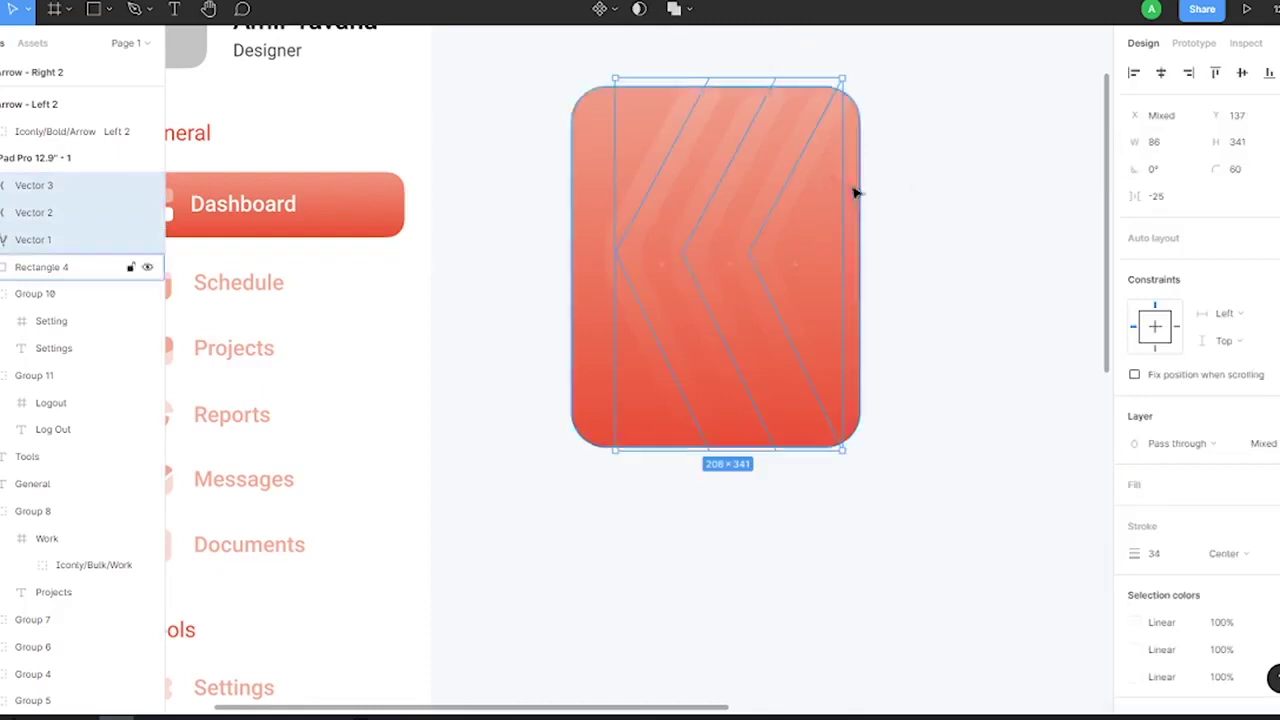
key(ctrl+g)
key(ctrl+v)
double_click(57, 186)
text(s)
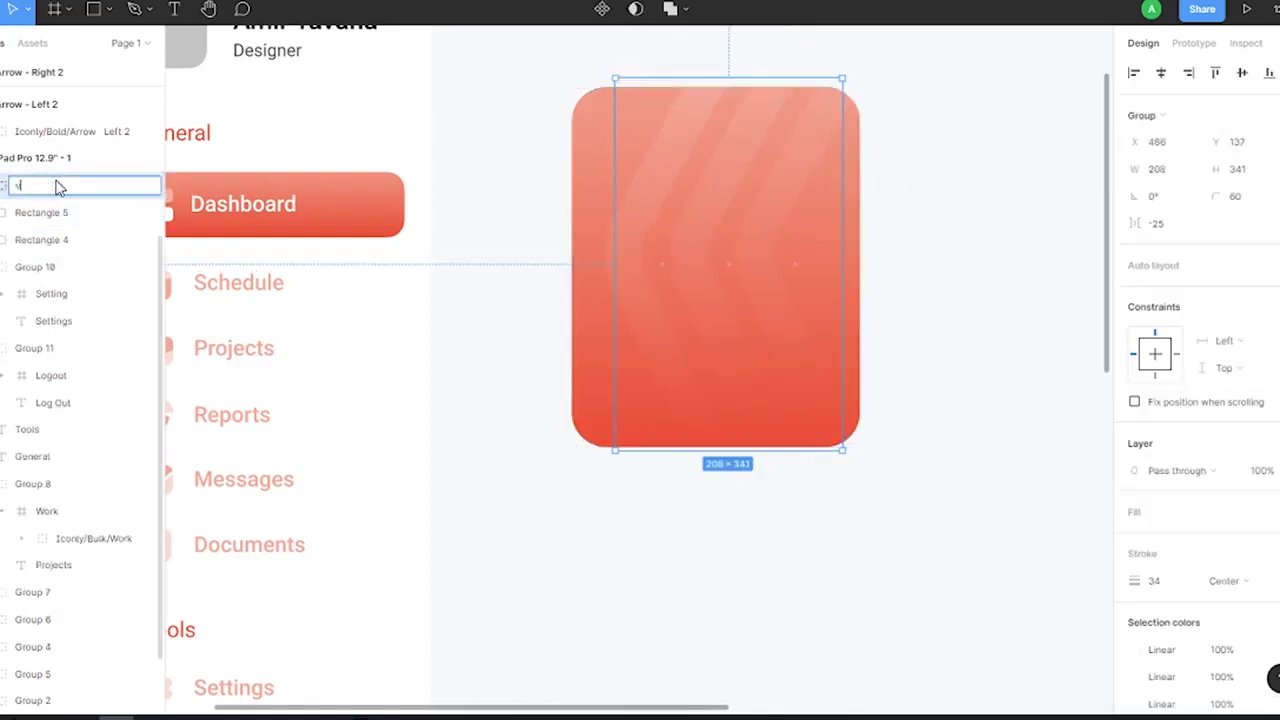
text(r)
click(6, 204)
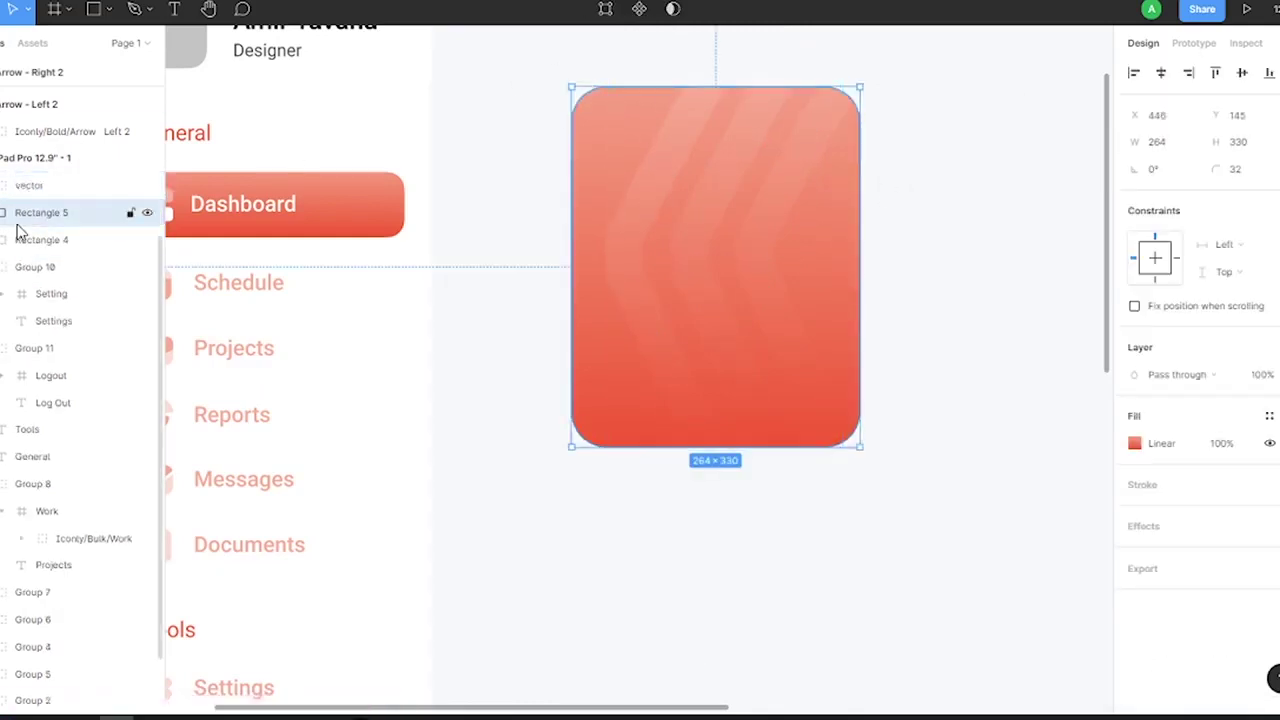
Use the card copy as a mask to clip the chevrons to its rounded shape
drag(16, 230, 18, 188)
shift+click(23, 212)
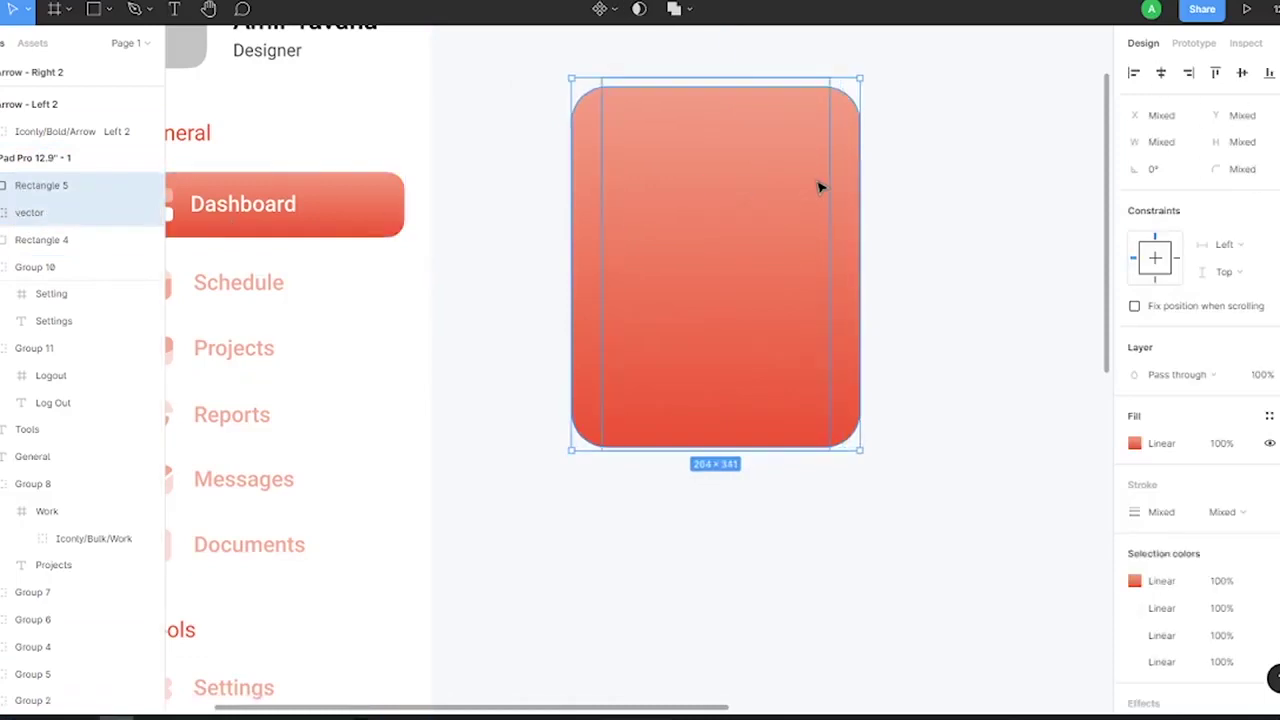
key(ctrl+alt+m)
key(ctrl+z)
drag(30, 212, 30, 186)
shift+click(89, 209)
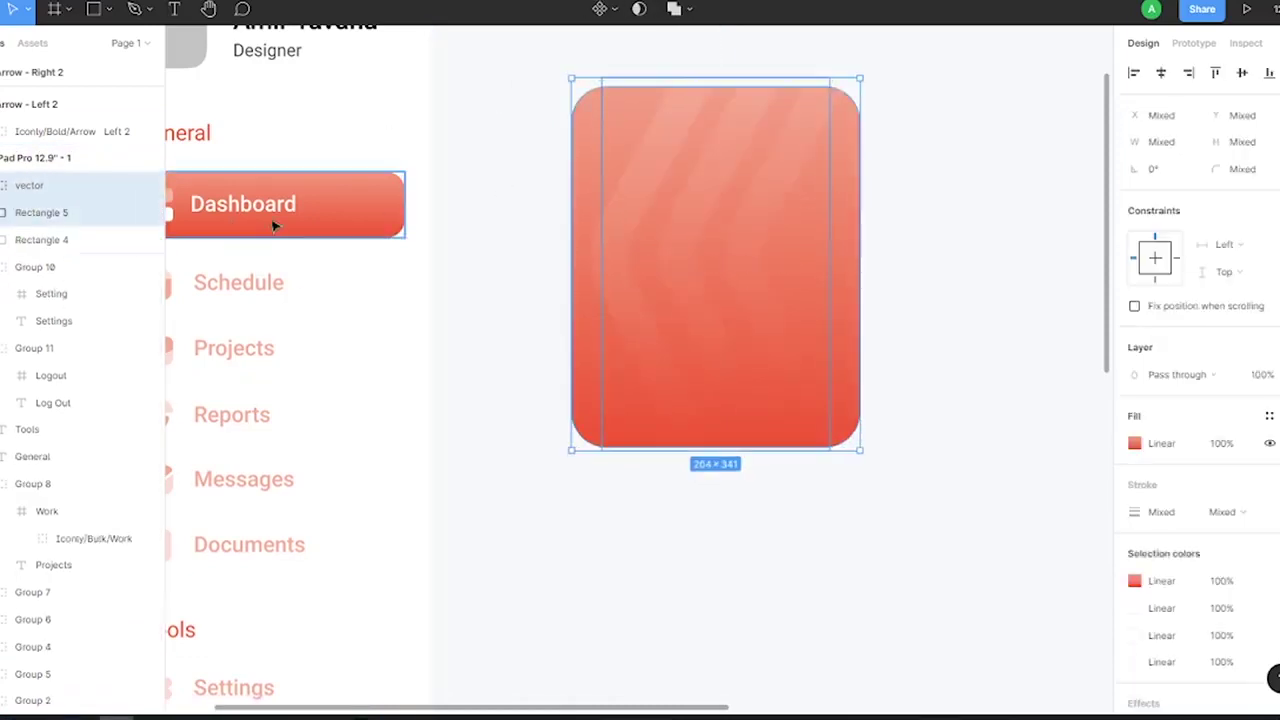
key(ctrl+alt+m)
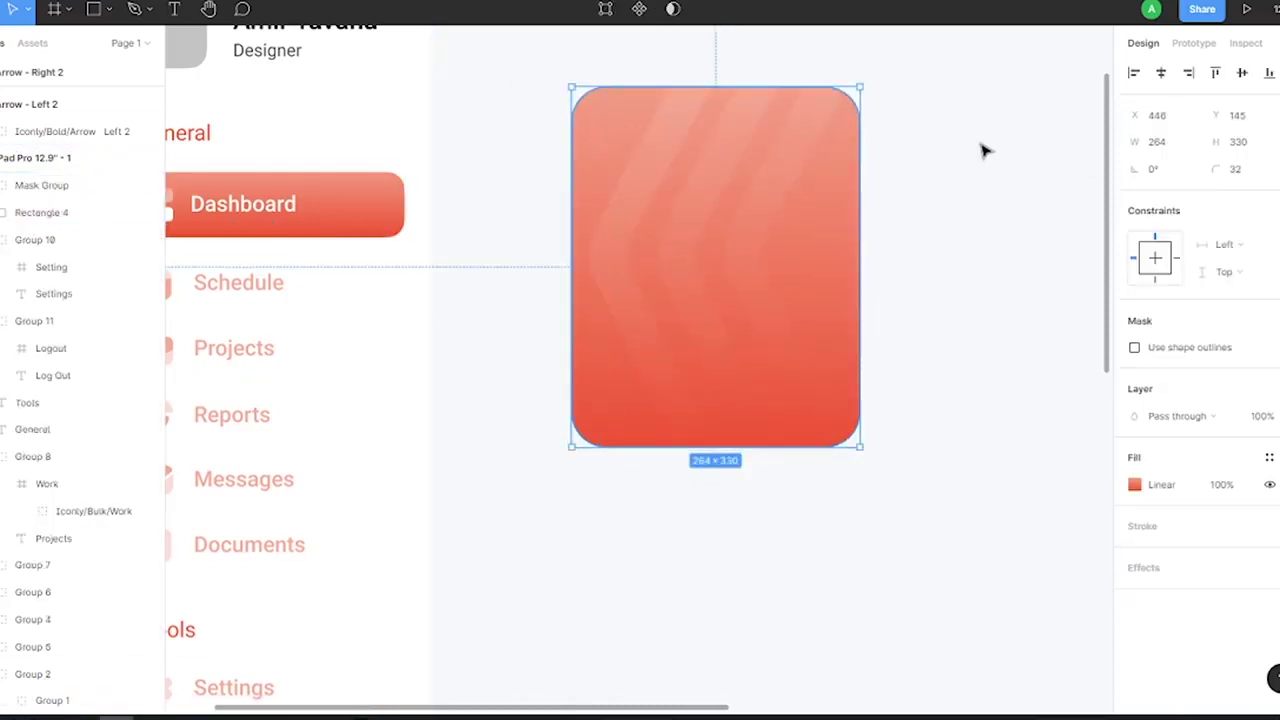
click(1007, 259)
Add the card's title text in a larger font and place it in the red card
click(174, 8)
drag(906, 191, 1040, 268)
text(Web design)
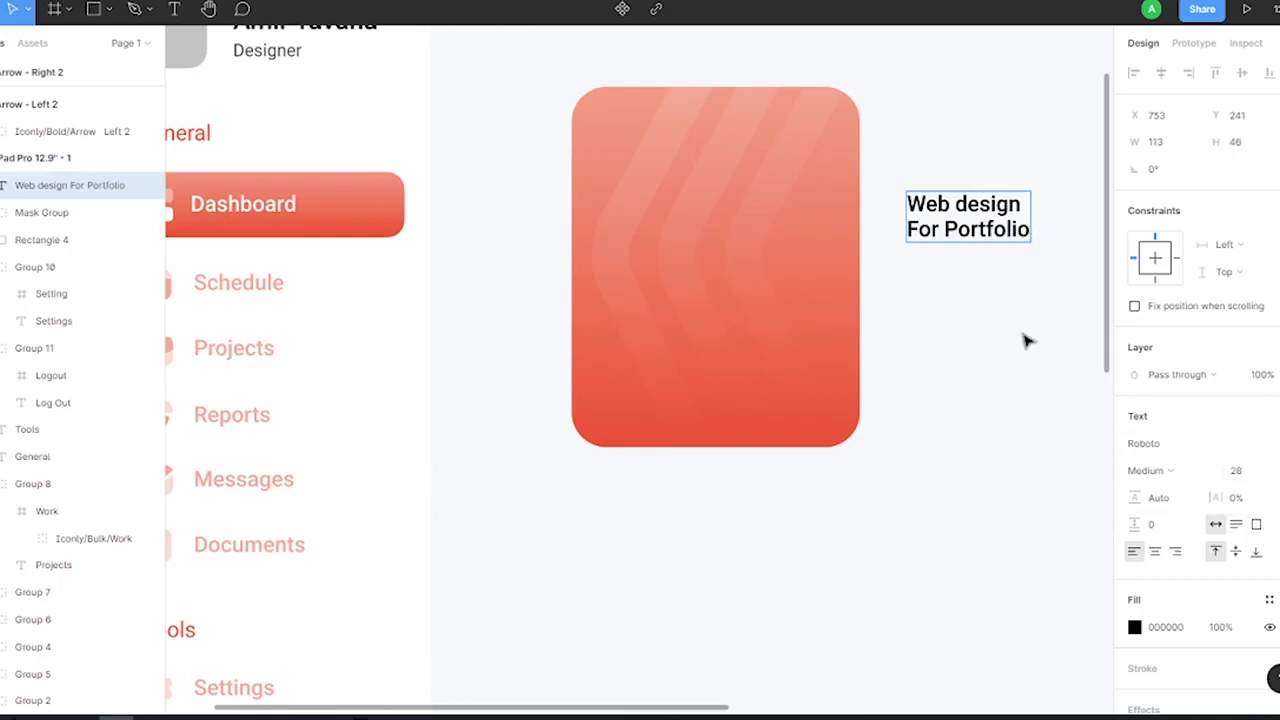
key(Return)
drag(966, 215, 649, 145)
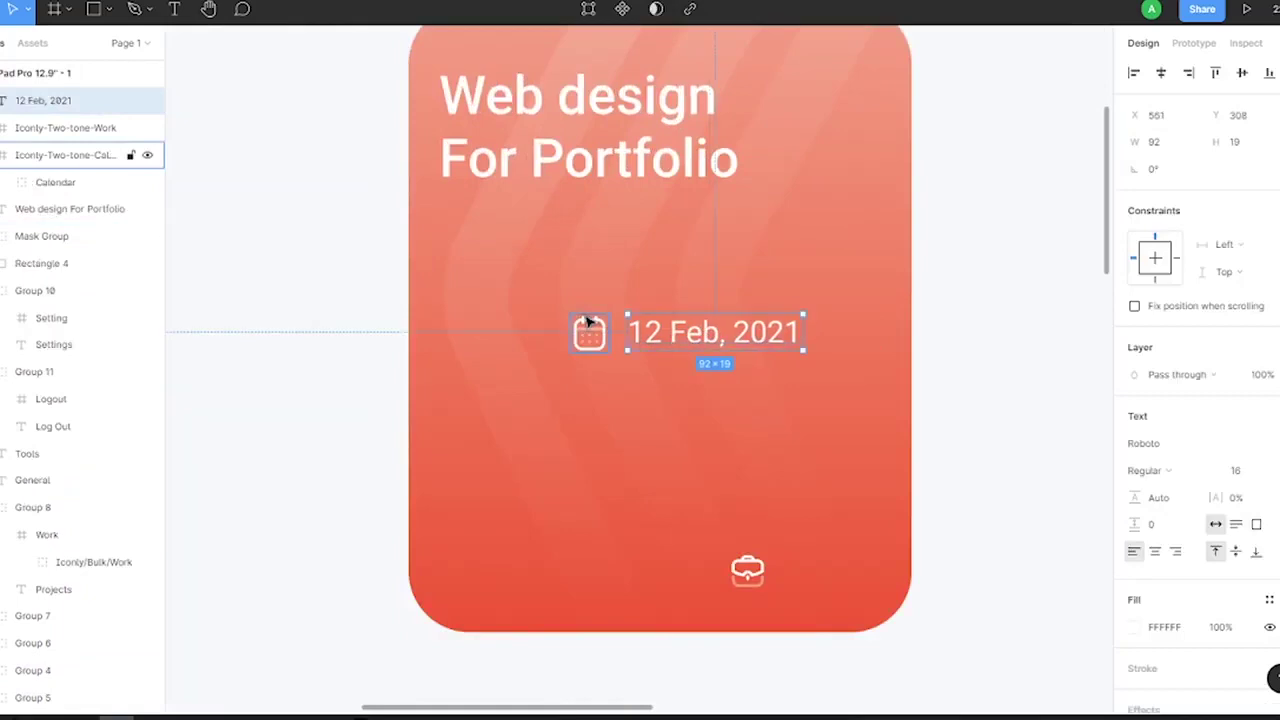
Duplicate the date text as '17 Task' beside the work icon, centred and grouped with it
click(600, 327)
click(790, 340)
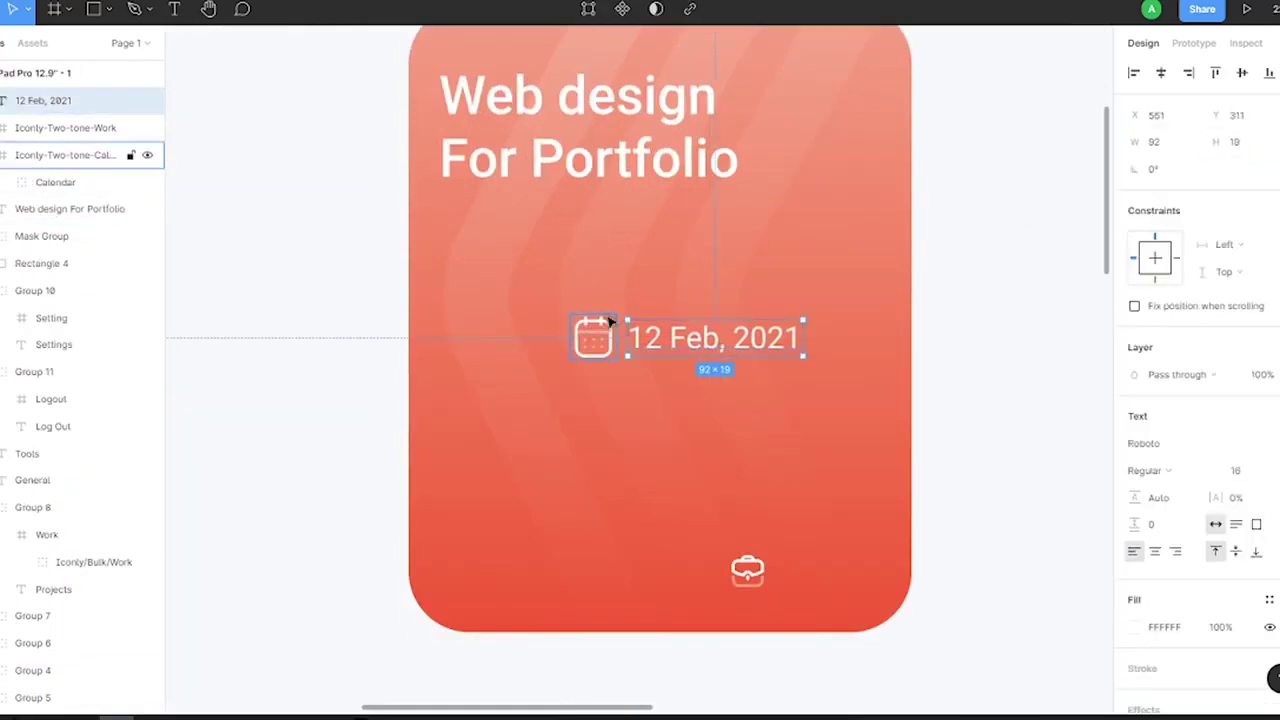
shift+click(593, 338)
click(694, 345)
mouse_move(694, 349)
mouse_down()
mouse_move(716, 459)
mouse_move(903, 567)
mouse_up()
click(760, 568)
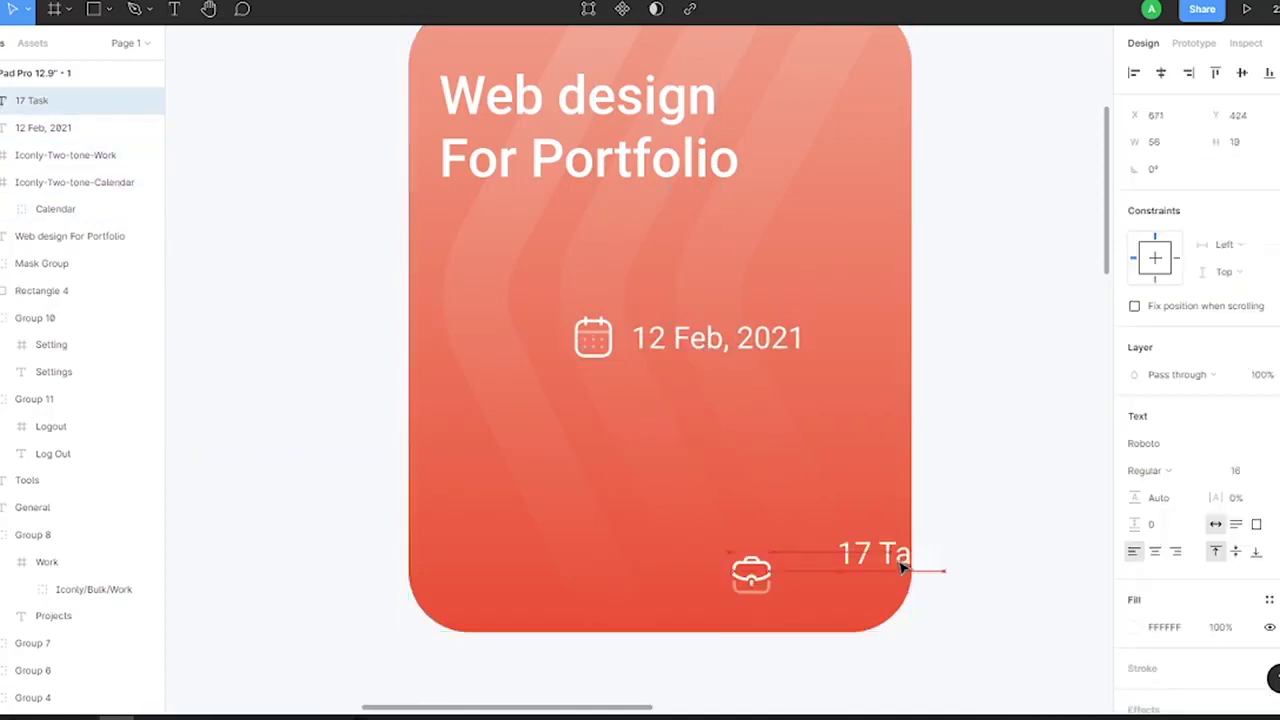
shift+click(752, 573)
click(1243, 74)
key(ctrl+g)
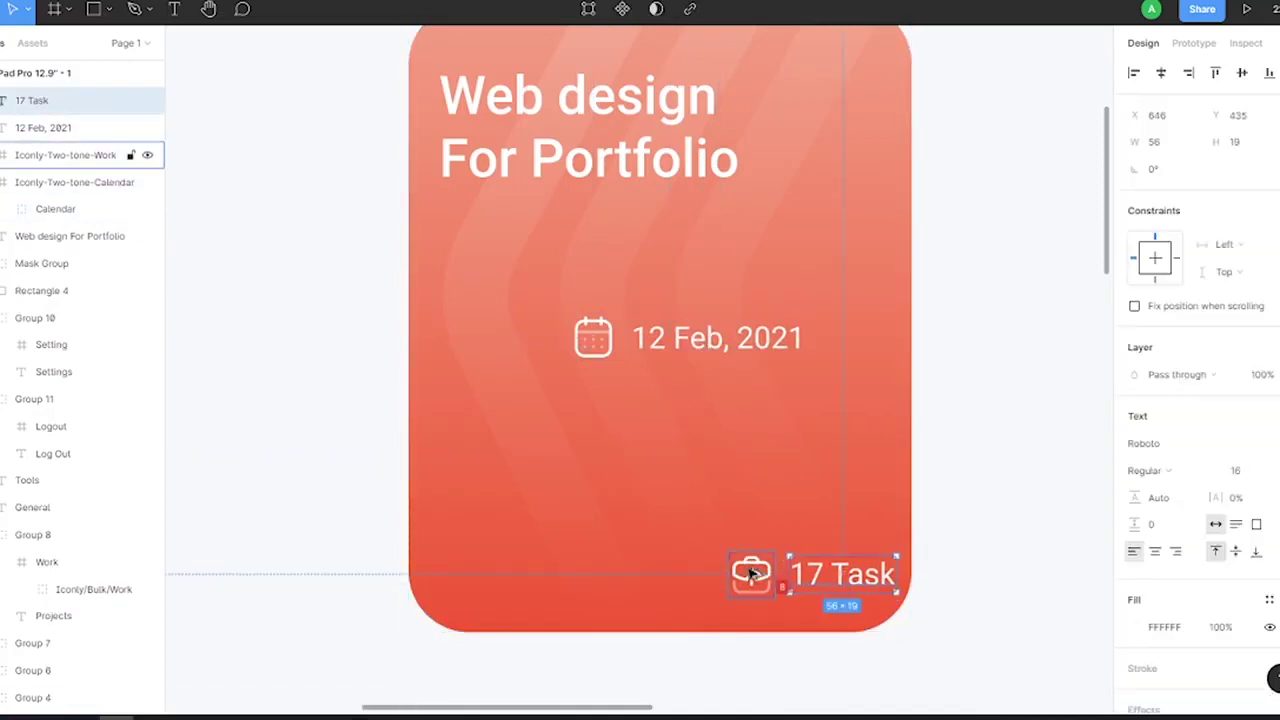
Group the calendar icon with '12 Feb, 2021' and line it up beside the 17 Task group
click(700, 338)
shift+click(603, 338)
key(ctrl+g)
drag(603, 338, 571, 271)
drag(760, 573, 800, 286)
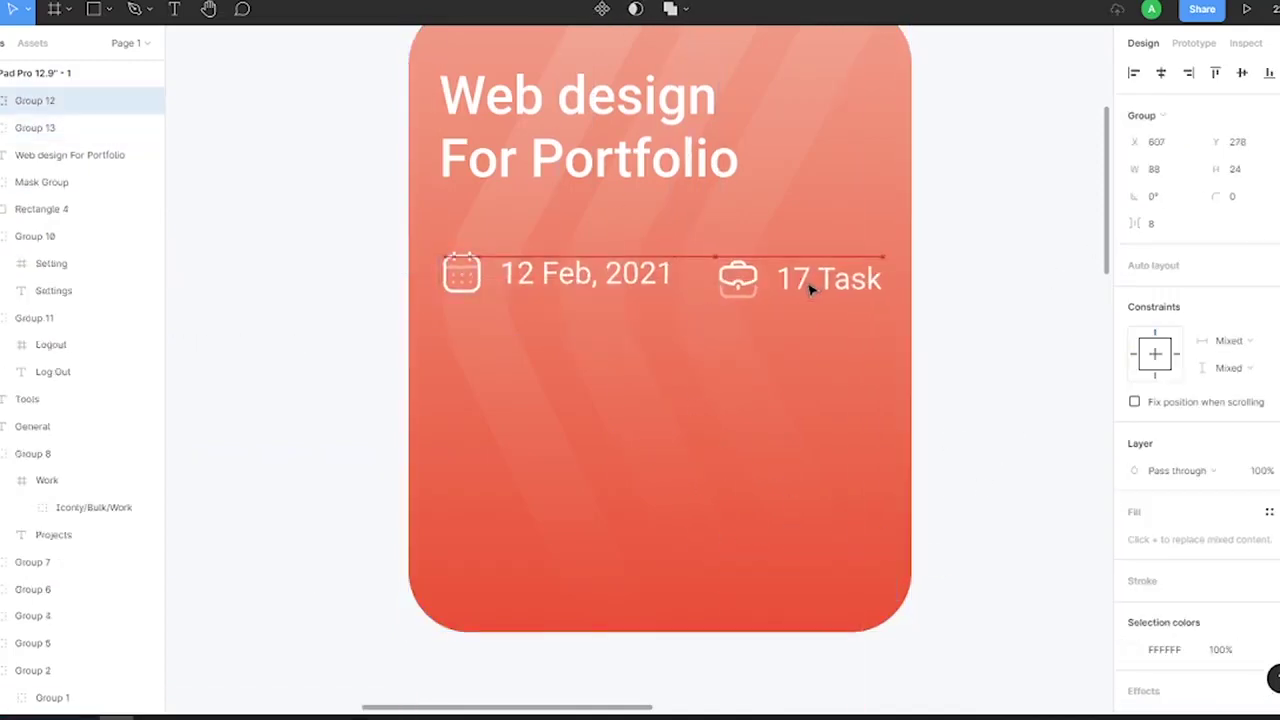
scroll(935, 244, down, 3)
scroll(935, 244, up, 5)
shift+click(775, 357)
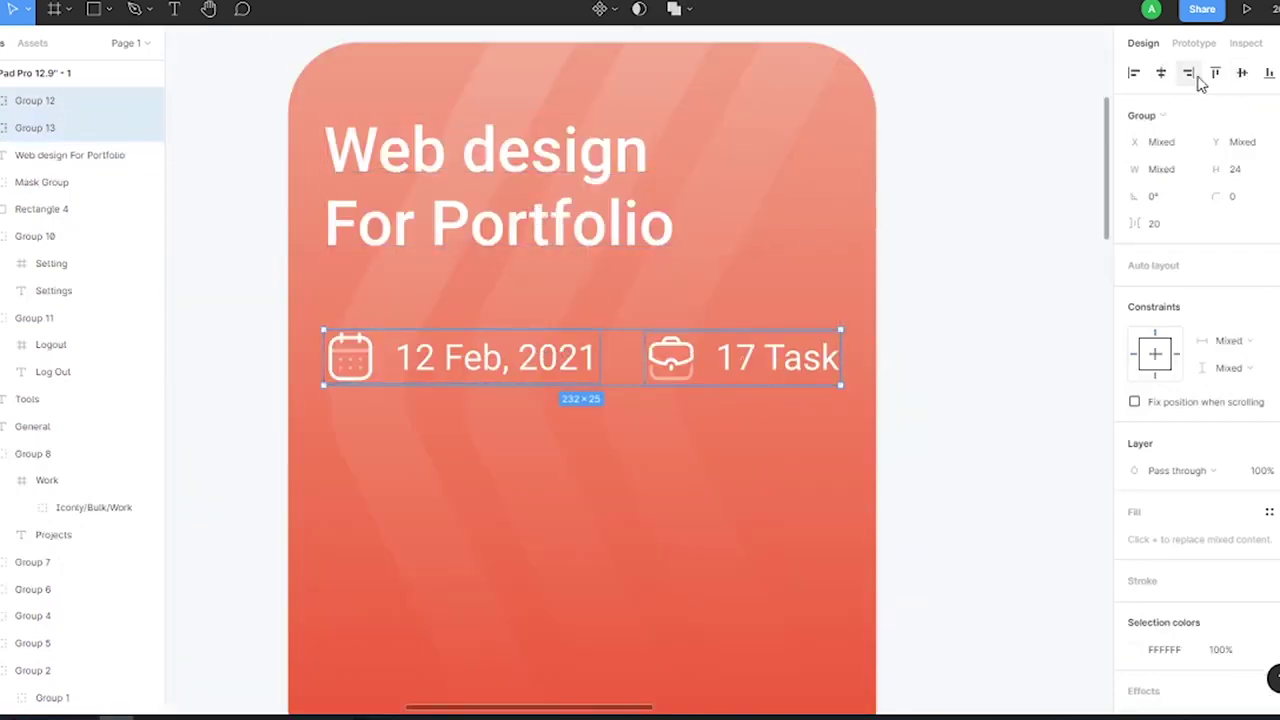
key(shift+Down)
key(shift+Down)
key(shift+Down)
Try the date and task row at 50% opacity, then set it back to 100%
scroll(500, 229, down, 5)
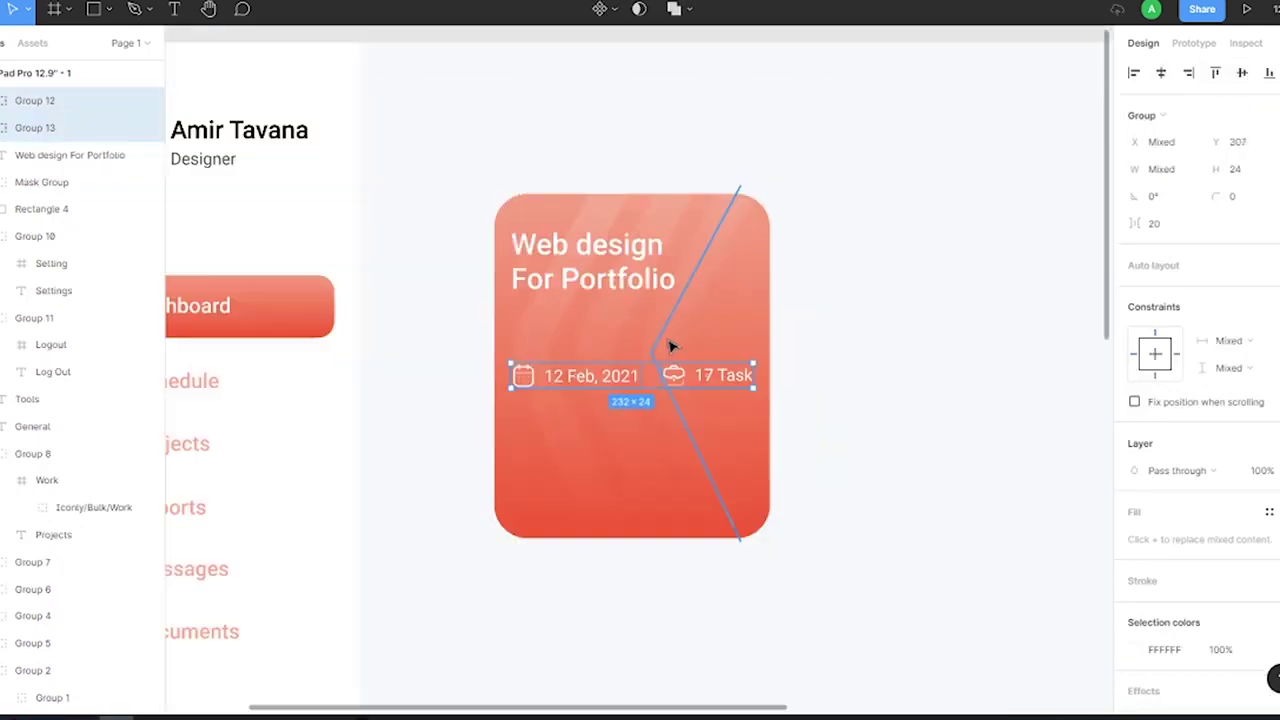
scroll(643, 240, up, 2)
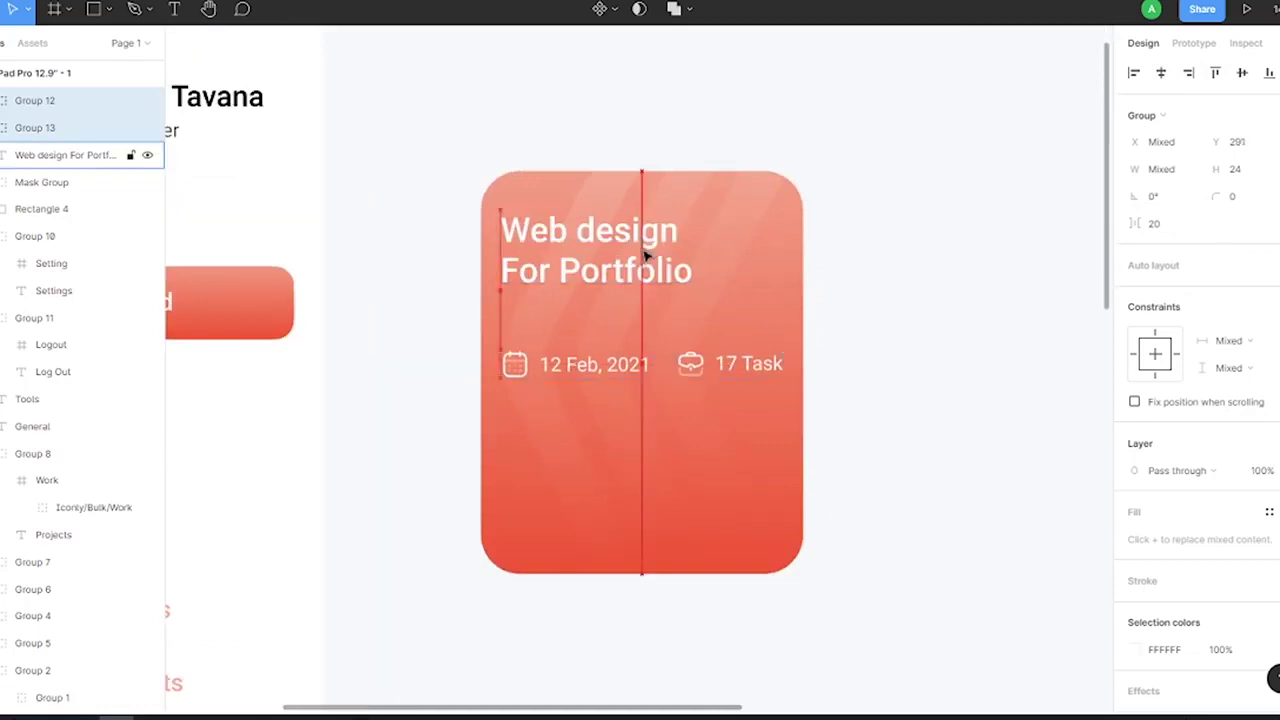
scroll(643, 240, down, 2)
click(669, 329)
text(50)
key(Escape)
scroll(815, 318, up, 2)
click(815, 318)
click(1271, 471)
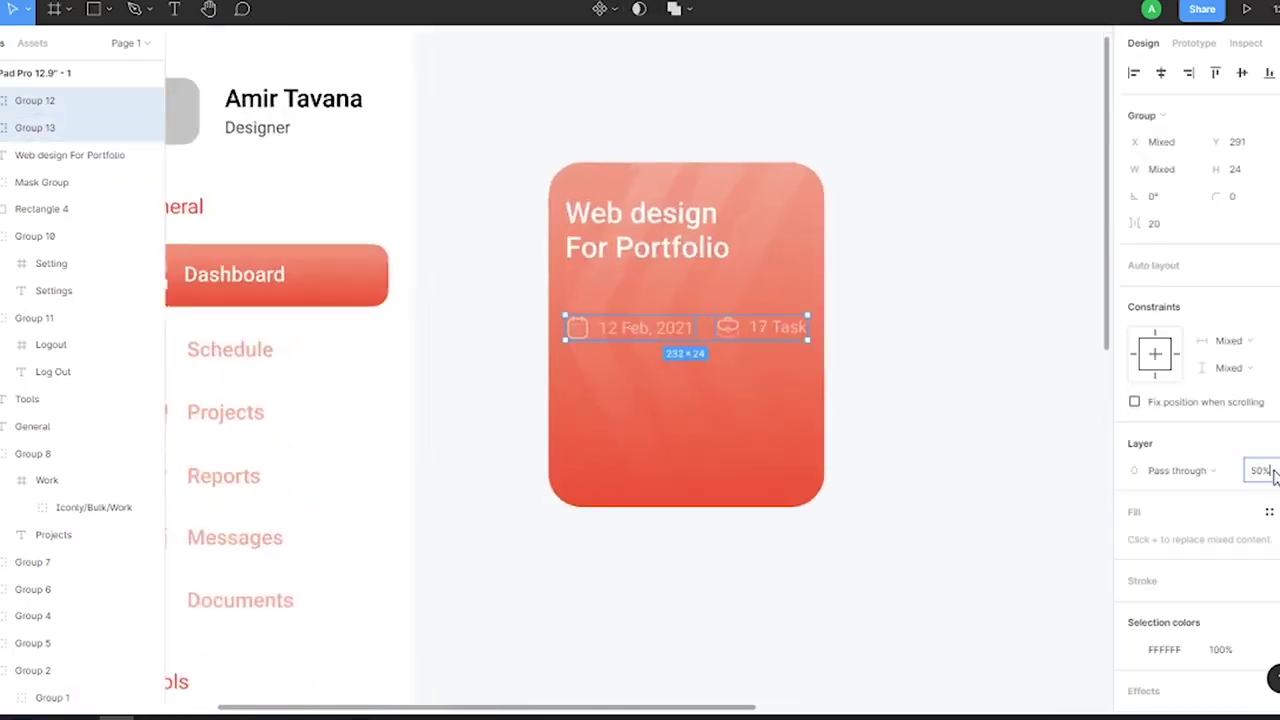
text(100)
click(926, 389)
Inspect the card's mask group and its vector shape in the layers panel
click(41, 182)
scroll(68, 461, down, 1)
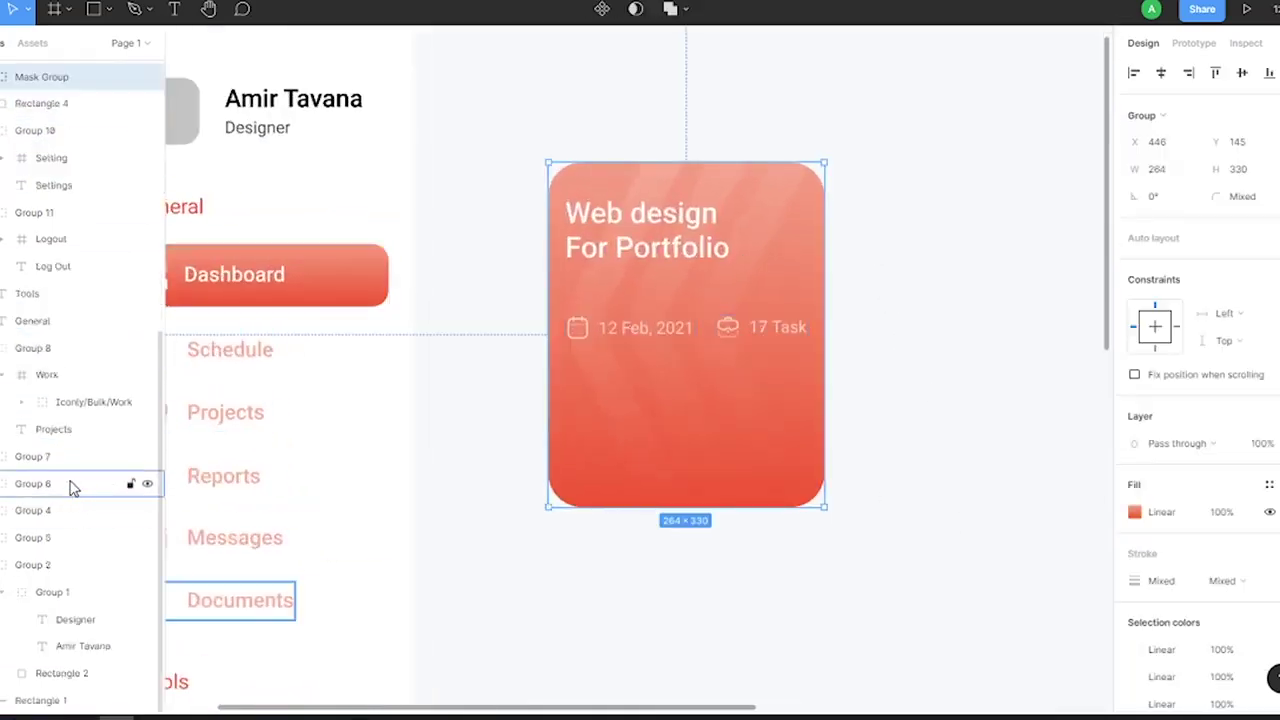
click(46, 294)
scroll(46, 294, up, 2)
click(46, 277)
click(5, 265)
click(49, 291)
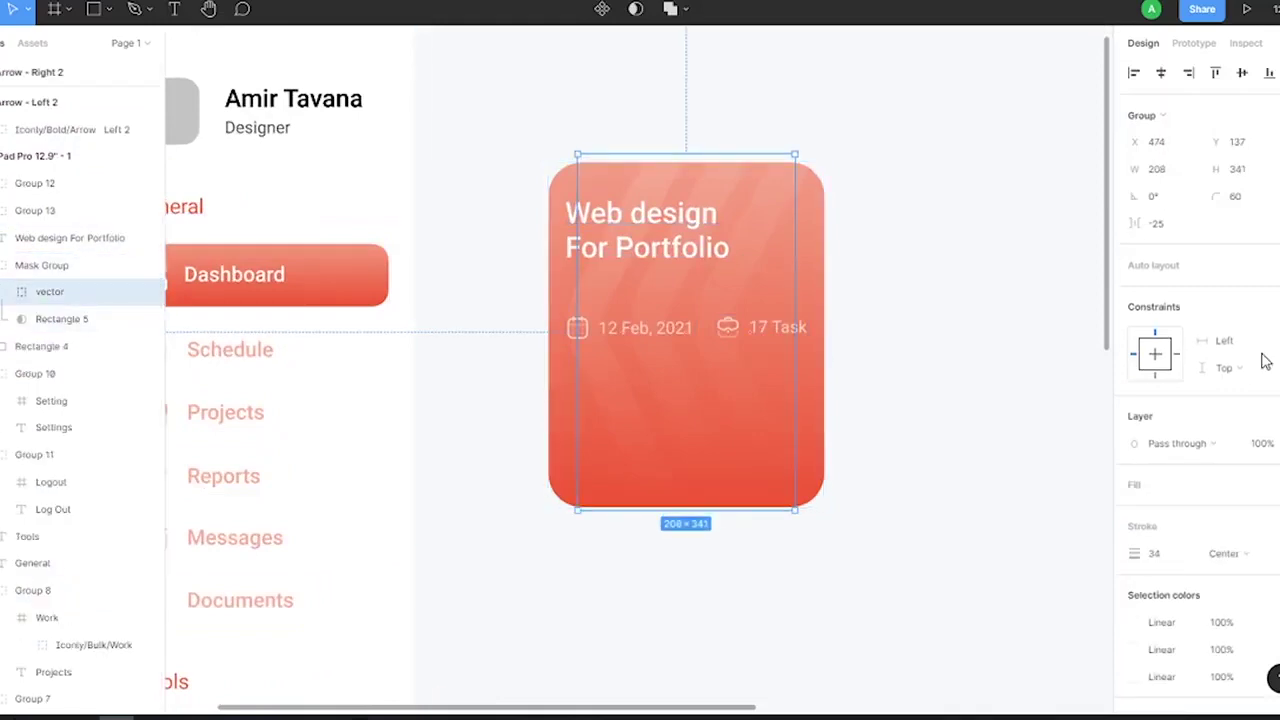
click(6, 292)
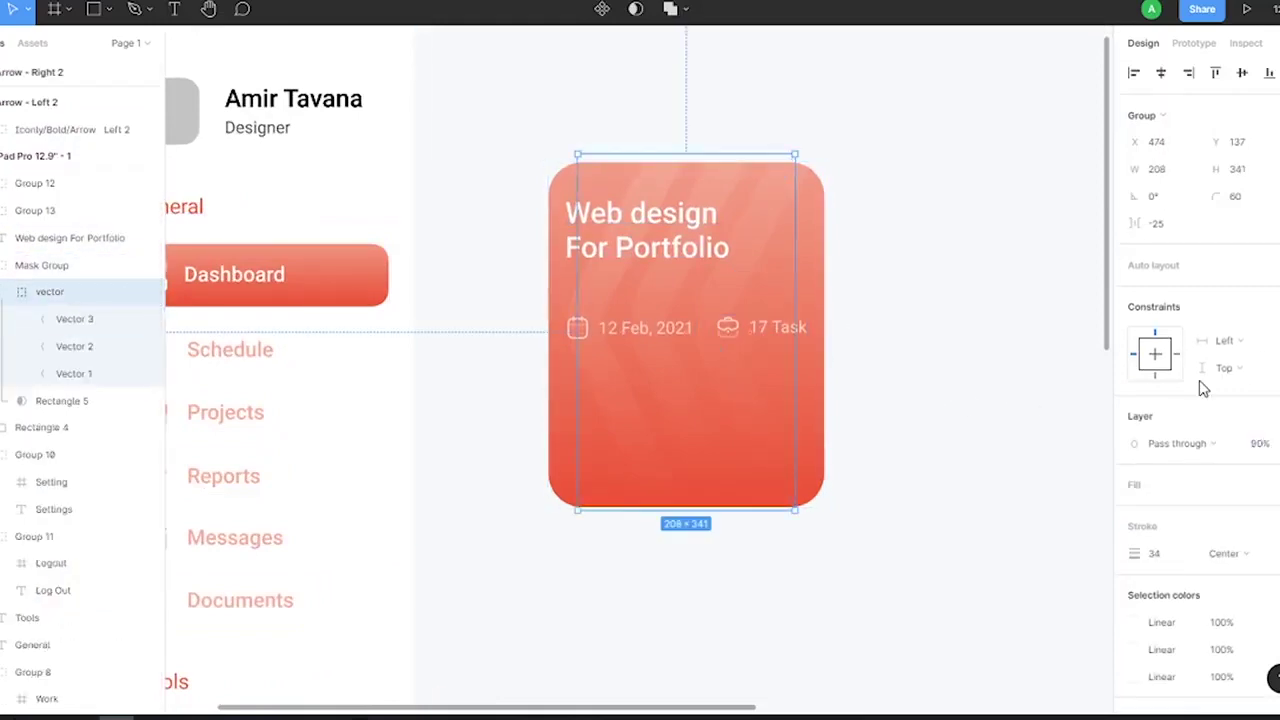
click(978, 387)
scroll(583, 283, up, 3)
Set the '12 Feb, 2021' date text to font size 16
click(745, 260)
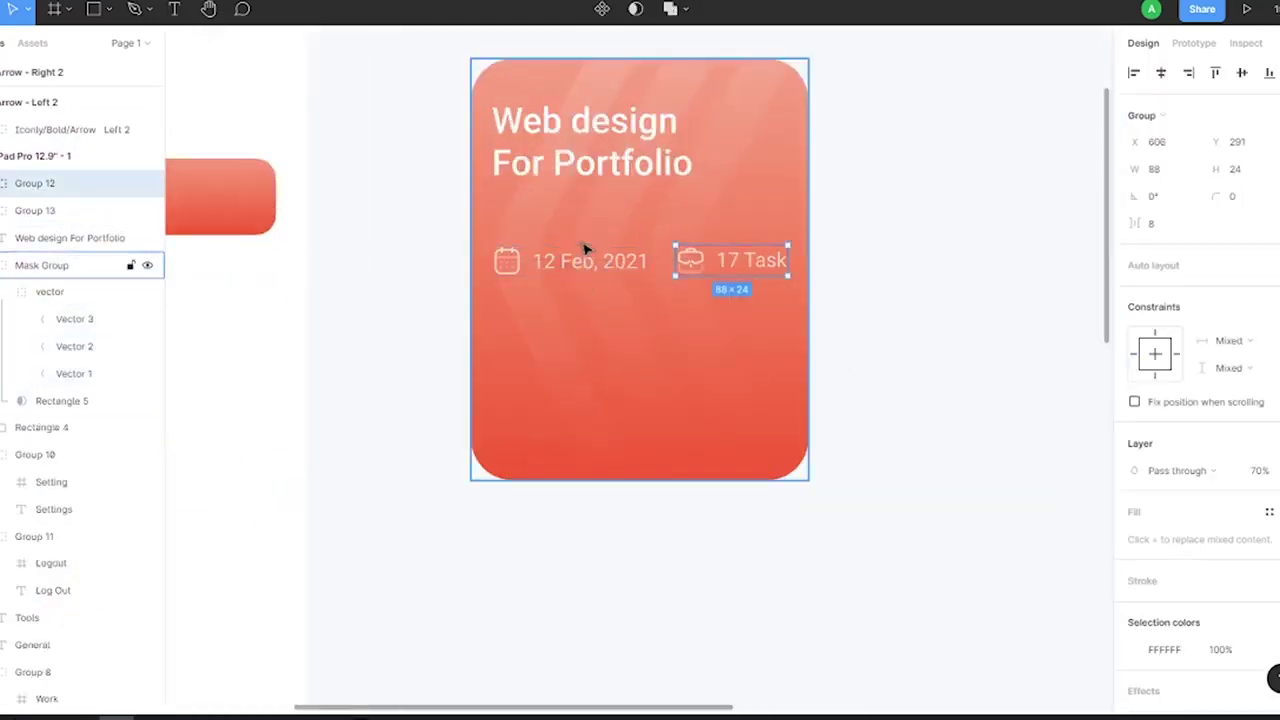
double_click(563, 266)
text(16)
key(Return)
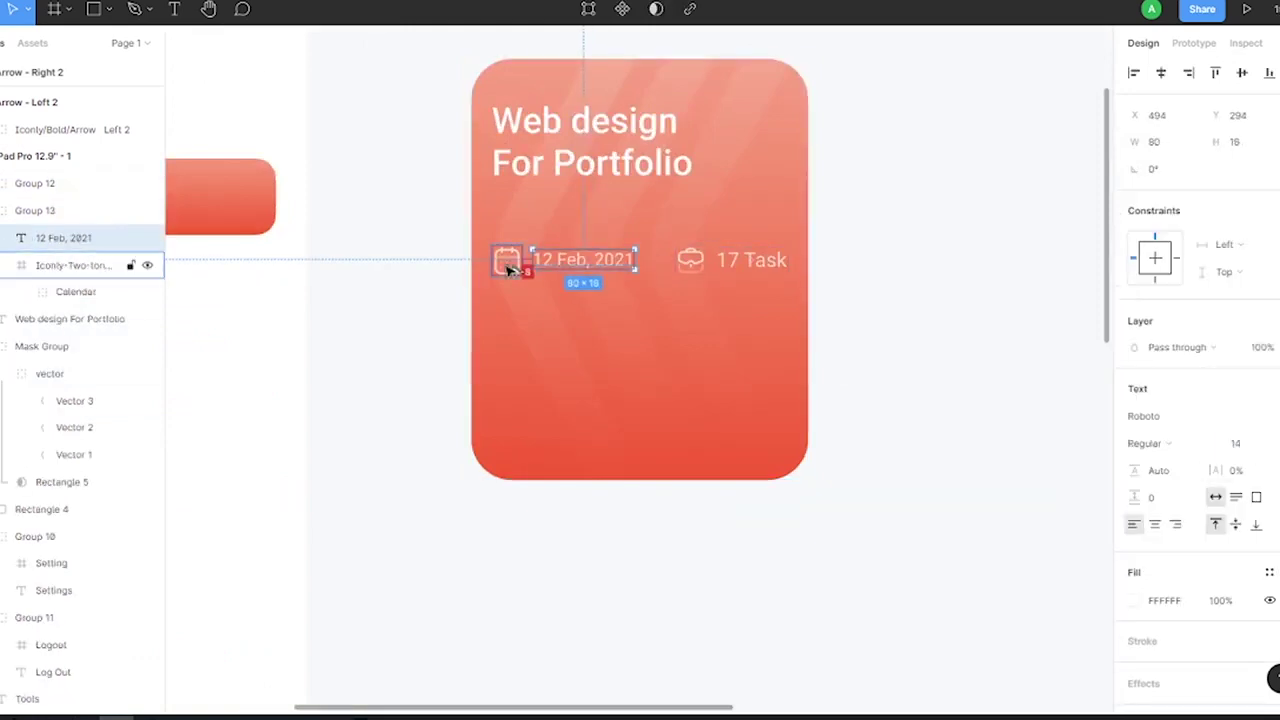
Combine the date group and the 17 Task group into one row group
double_click(750, 260)
click(504, 263)
key(Return)
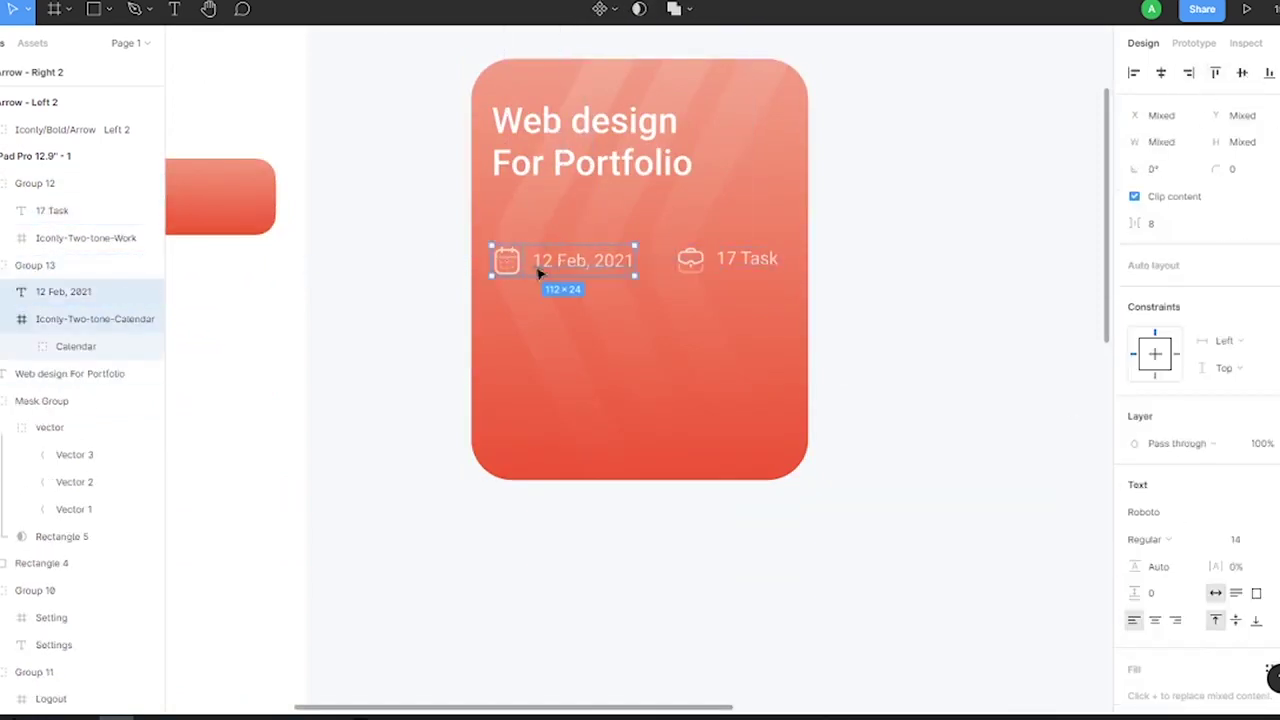
click(745, 260)
key(Return)
key(Escape)
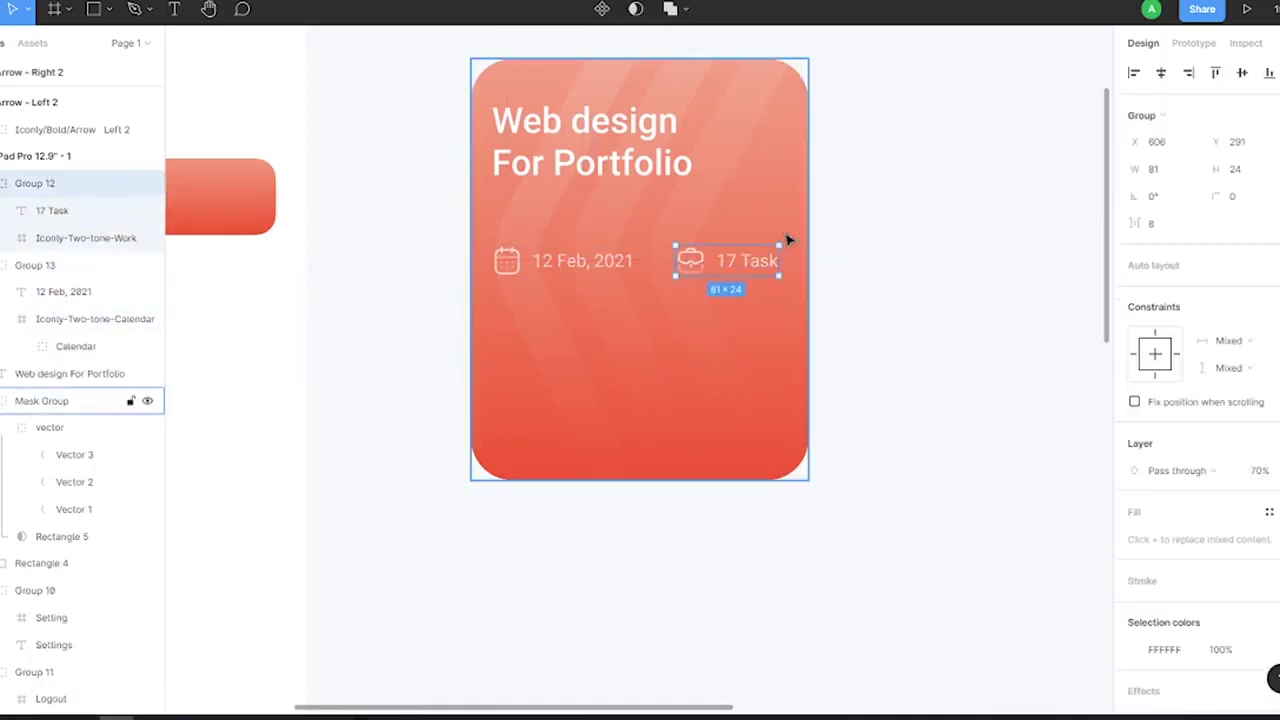
shift+click(571, 262)
key(ctrl+g)
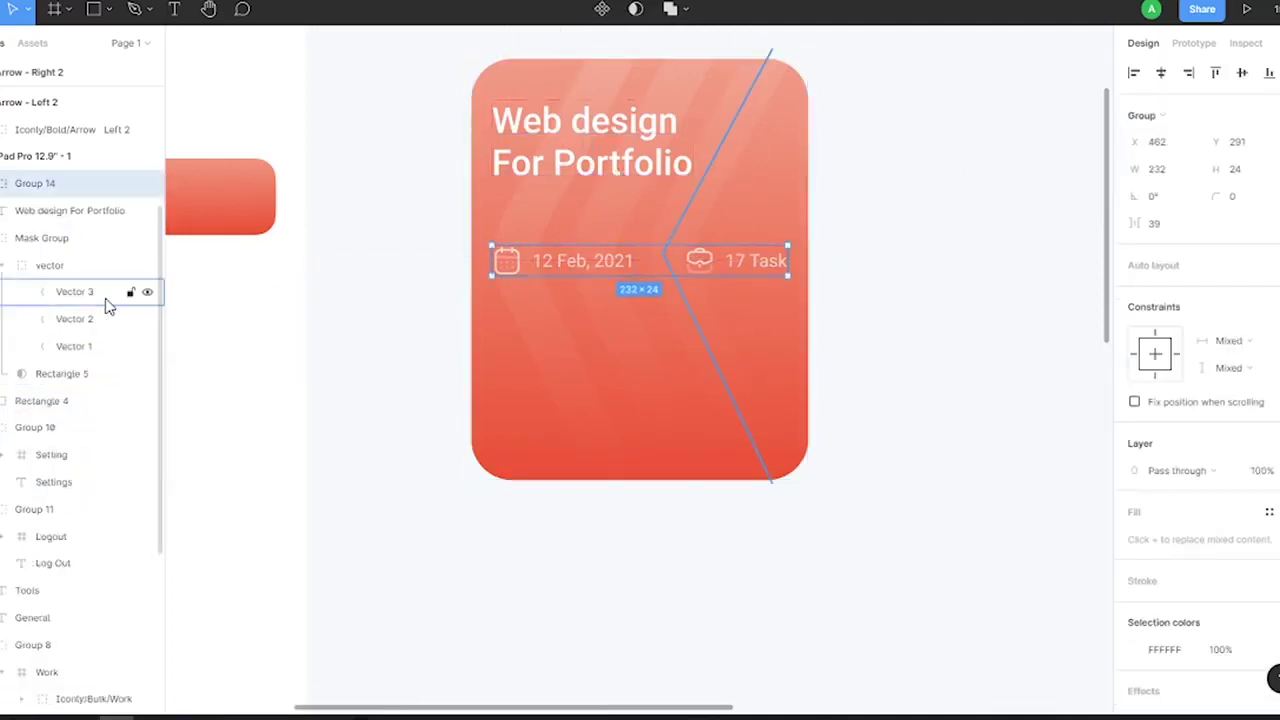
Add a white 'Progress' label under the date row
click(172, 9)
drag(537, 344, 617, 402)
text(Progress)
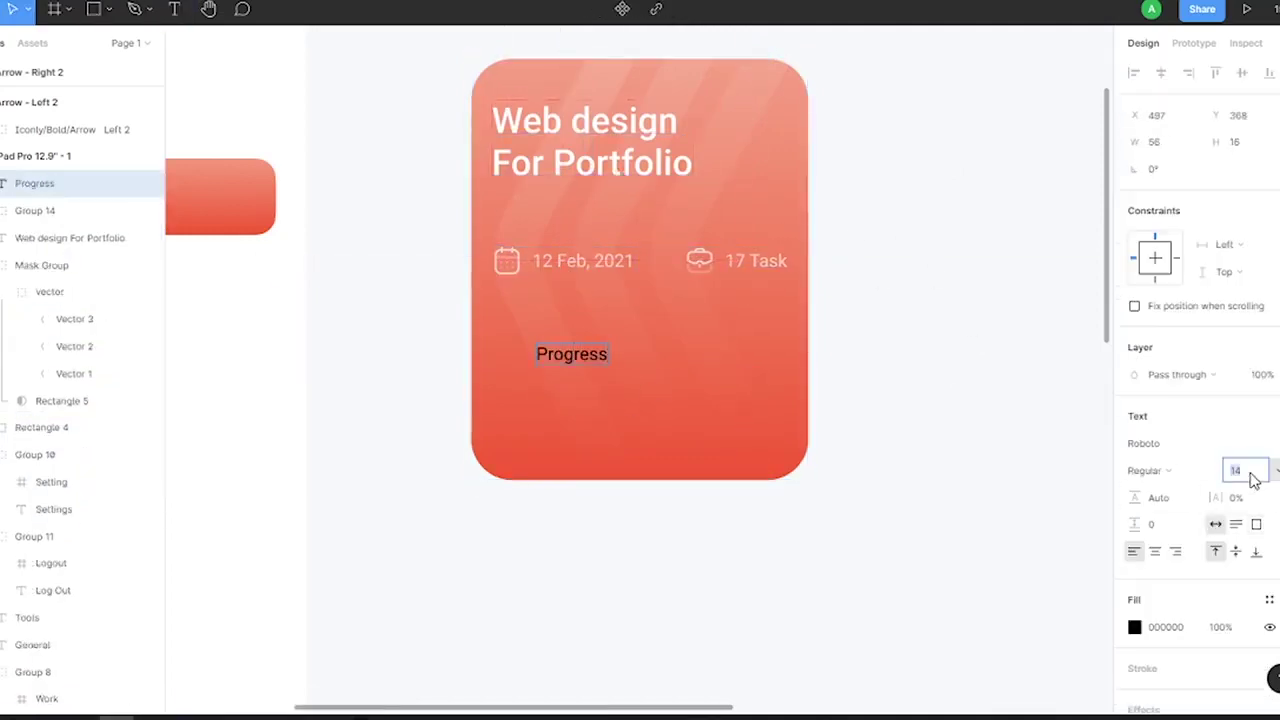
click(1134, 627)
click(571, 86)
mouse_move(575, 356)
mouse_down()
mouse_move(551, 343)
mouse_move(565, 353)
mouse_up()
click(578, 262)
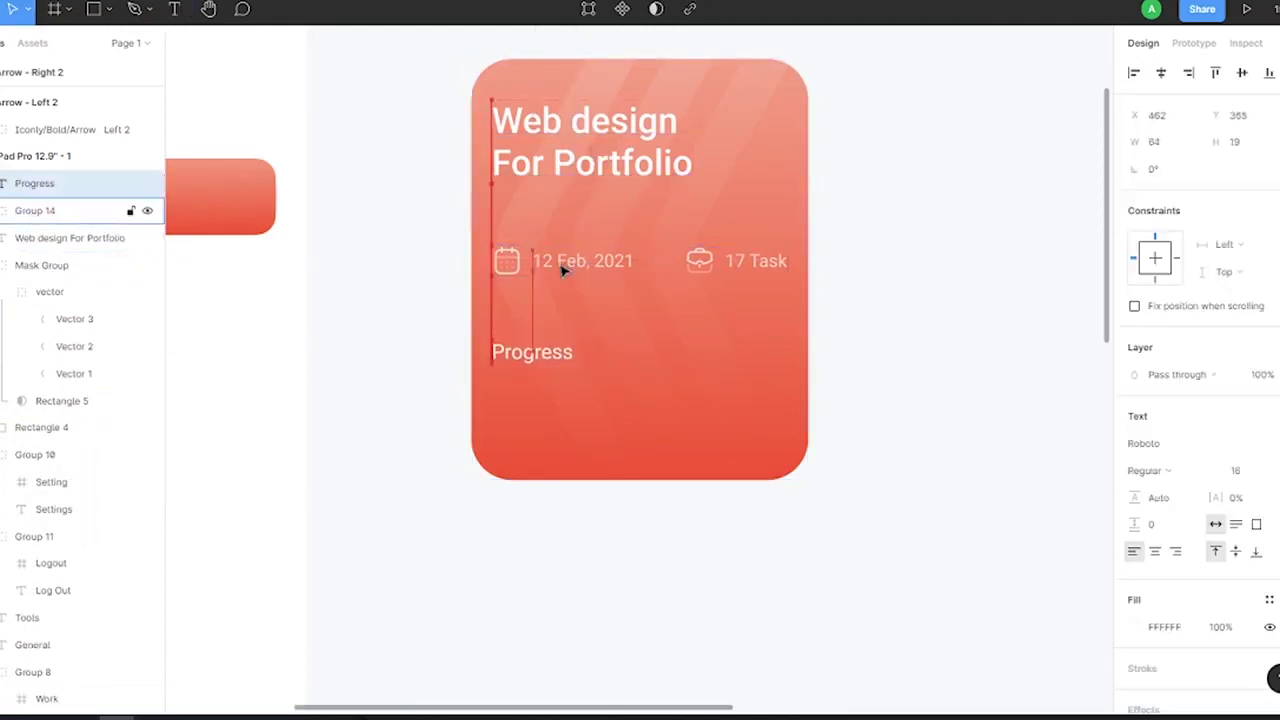
Draw a thin 6 px high progress bar below Progress, sized to the row
key(r)
drag(491, 381, 791, 397)
click(1240, 141)
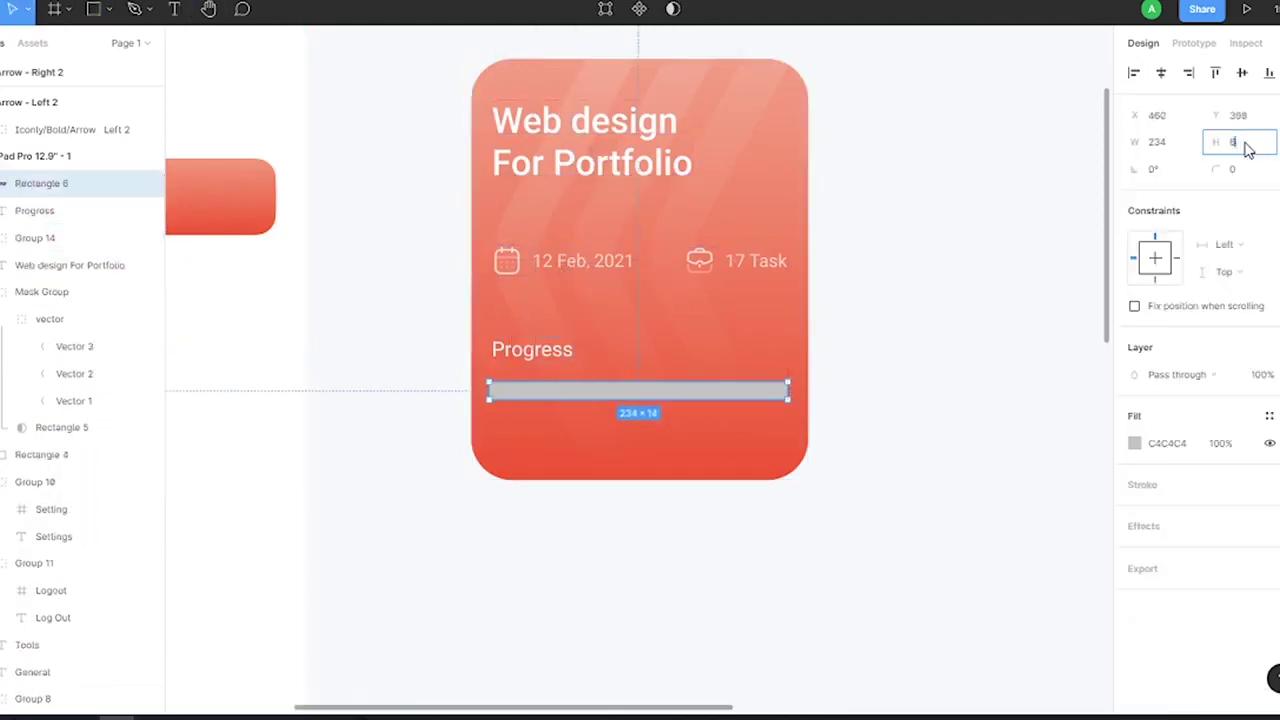
text(6)
key(Return)
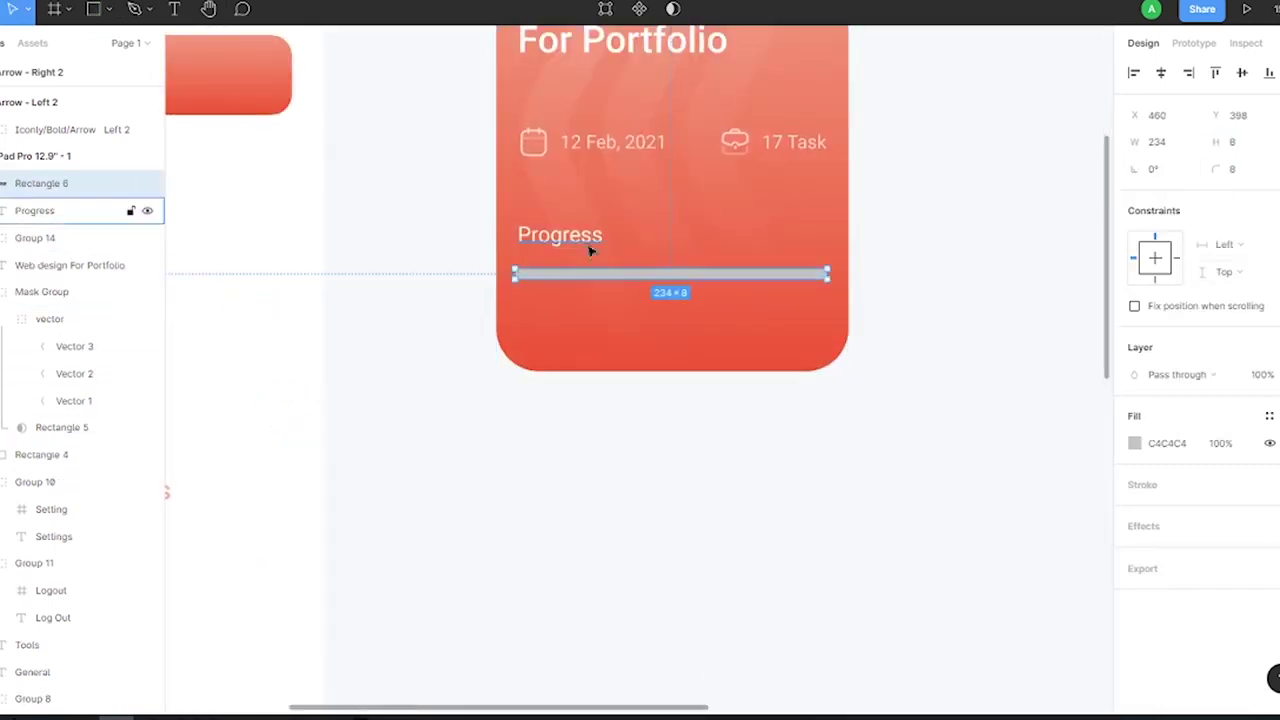
click(1187, 146)
drag(1141, 150, 1120, 150)
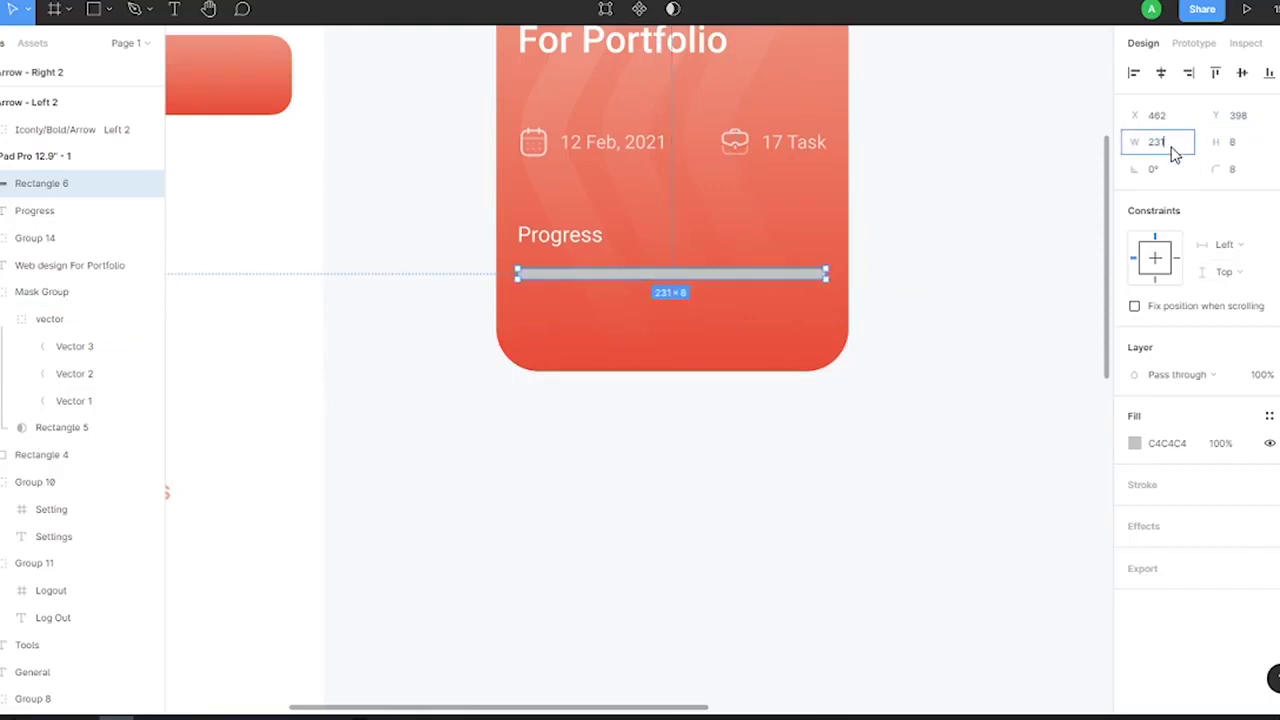
key(Up)
key(Up)
key(Up)
scroll(572, 237, up, 3)
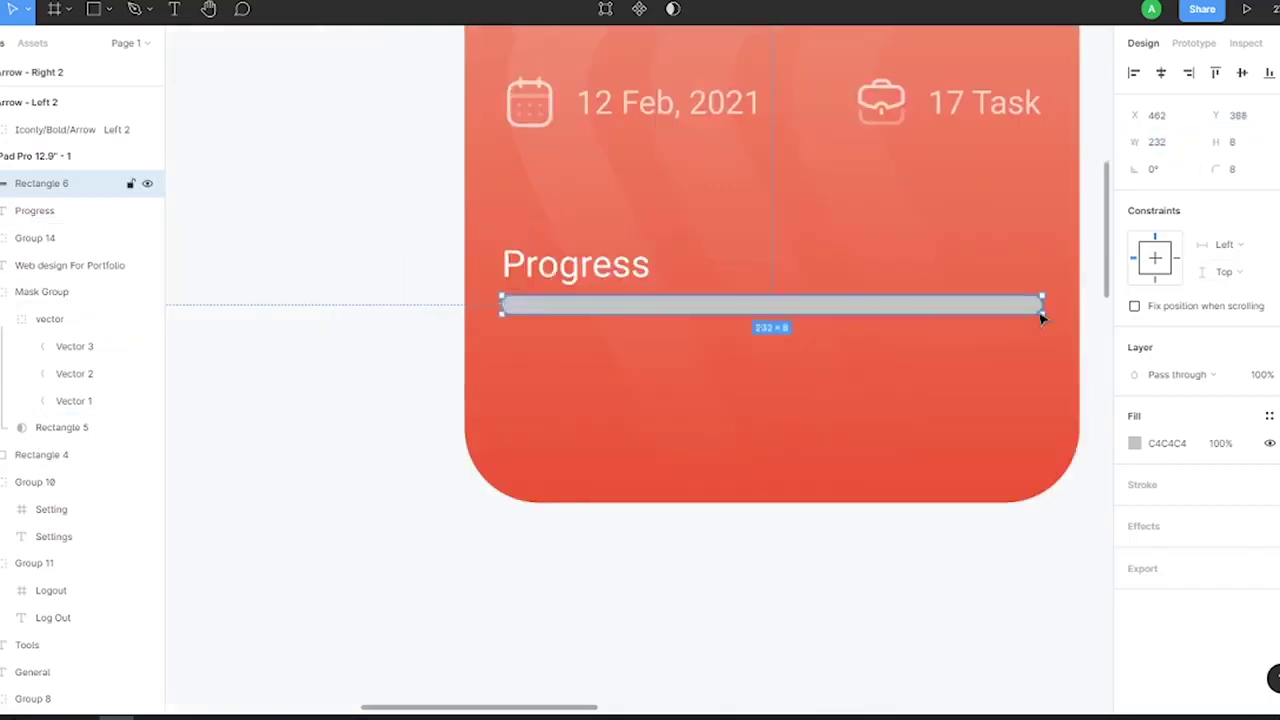
Paste a copy of the bar with FFFFFF fill at 30%, making the shorter bar solid white
key(ctrl+v)
click(1160, 443)
text(FFFFFF)
key(Tab)
text(3)
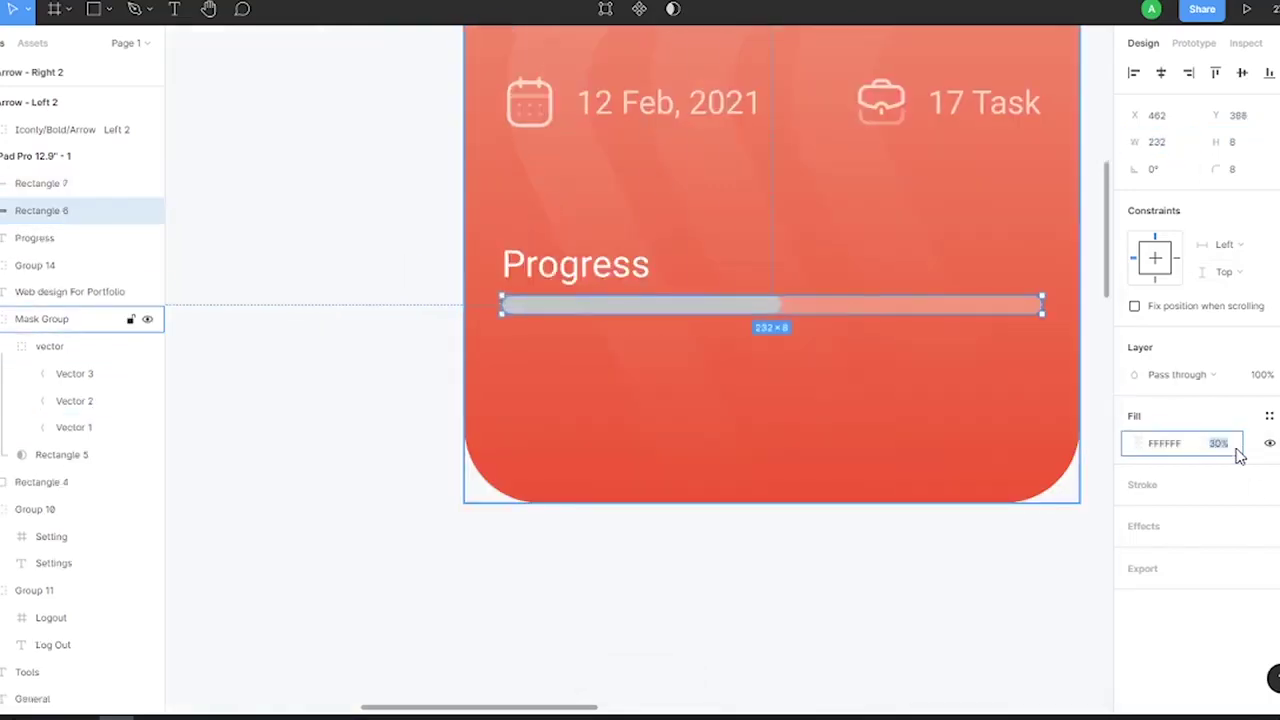
click(1134, 443)
Duplicate the label as '% 33' at the bar's right end
key(Escape)
scroll(735, 310, down, 2)
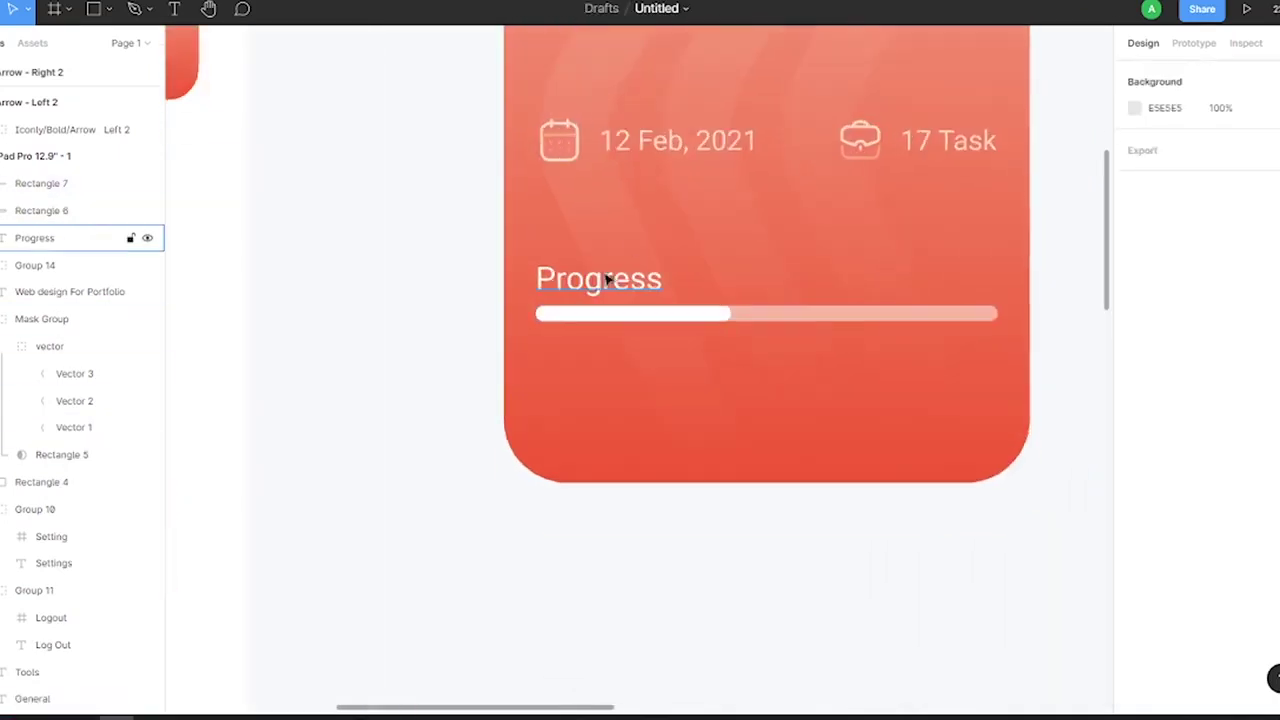
drag(606, 277, 940, 279)
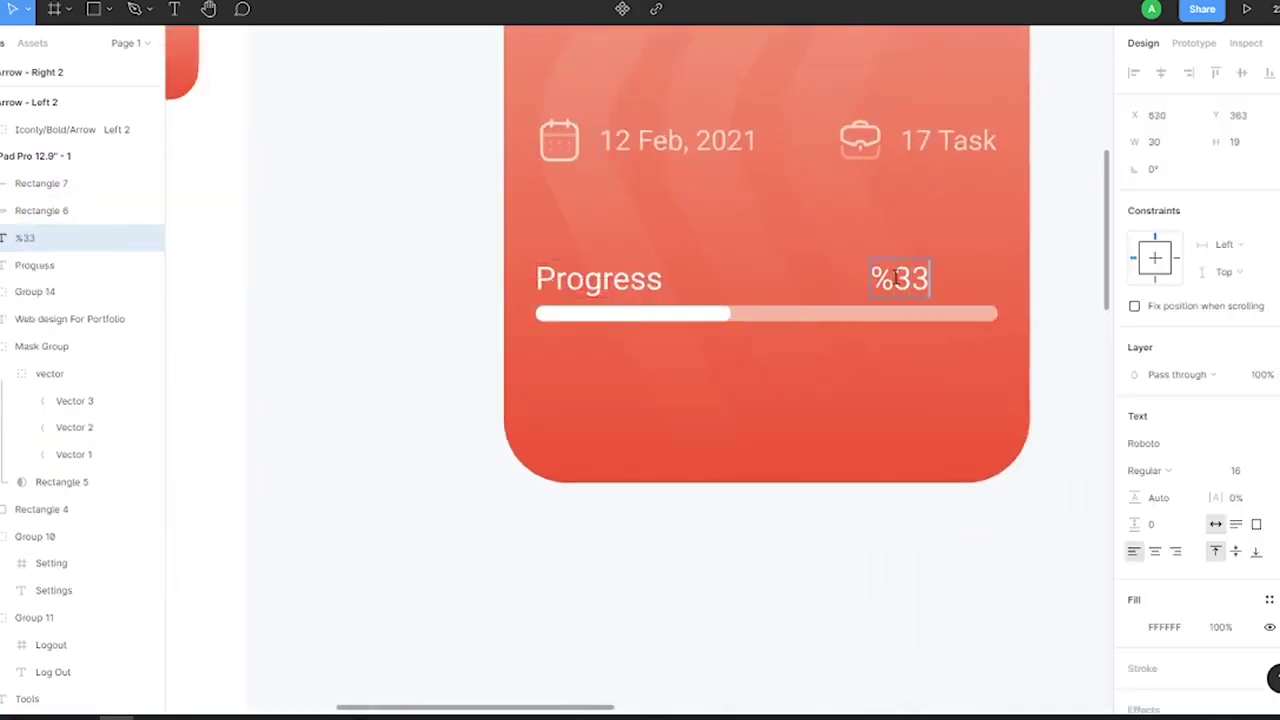
key(shift+Right)
key(shift+Right)
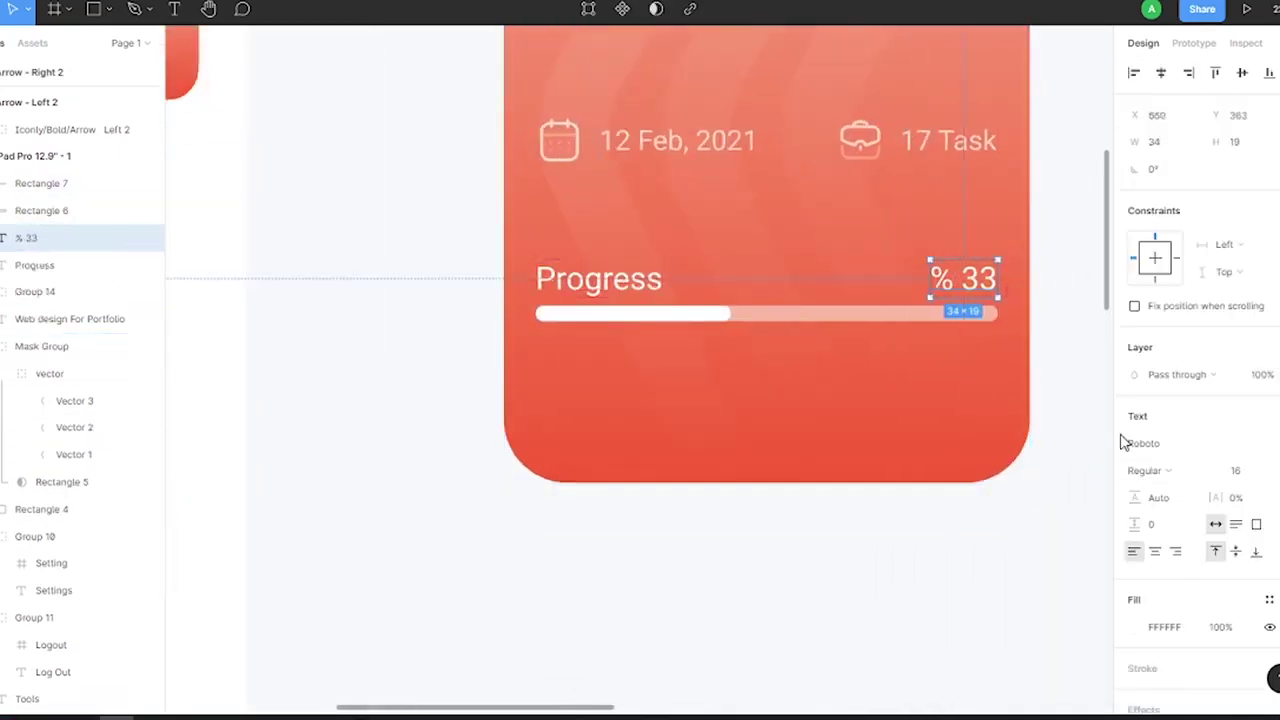
click(1068, 312)
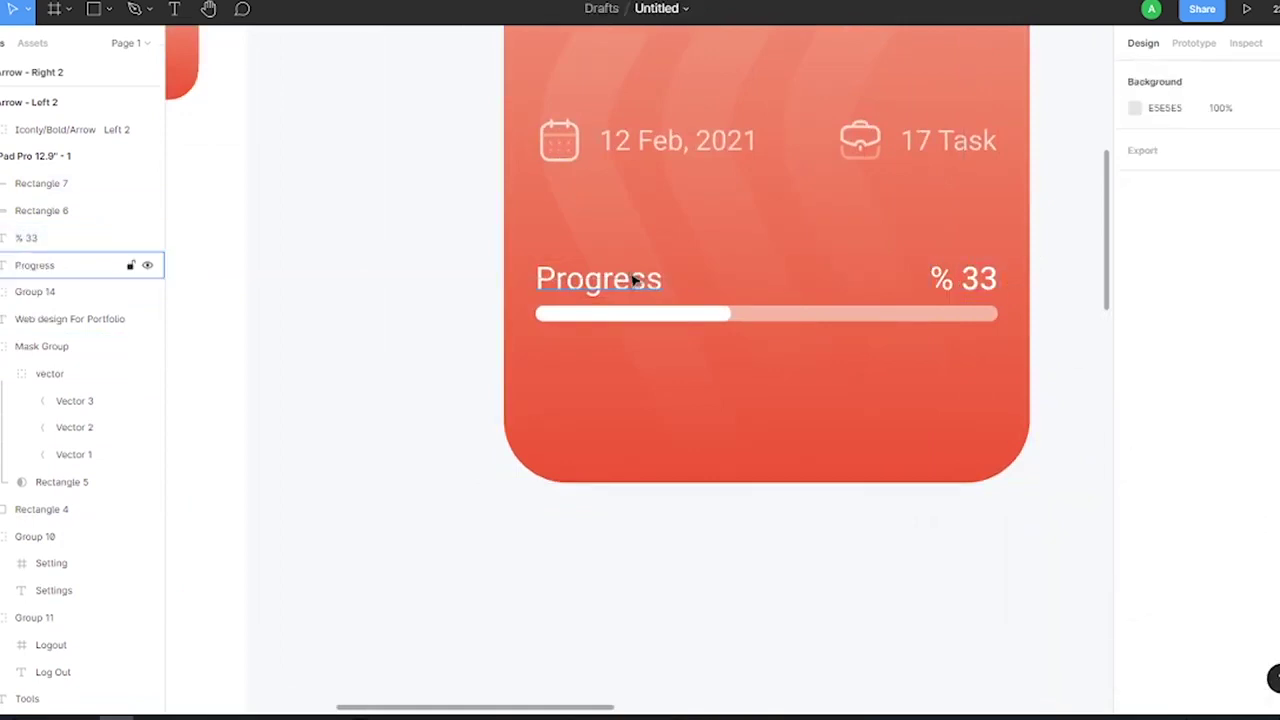
Draw a circle below the progress bar and give it a white outline
click(963, 279)
click(1152, 428)
click(108, 9)
click(94, 108)
click(1260, 148)
mouse_move(549, 353)
mouse_down()
mouse_move(617, 421)
mouse_move(603, 390)
mouse_up()
click(1269, 484)
click(1134, 511)
key(Escape)
Move the three overlapping avatar circles under the bar, nudged down 5 px
drag(690, 430, 529, 357)
drag(600, 385, 591, 393)
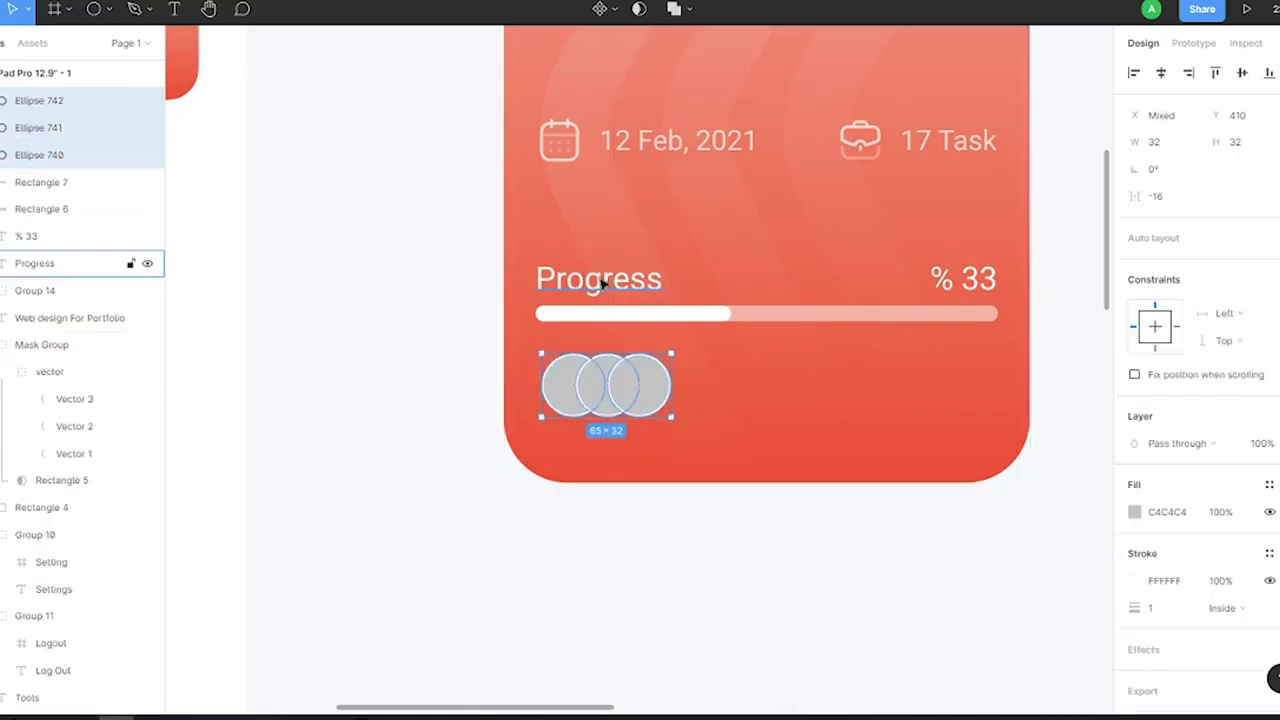
key(Down)
key(Down)
key(Down)
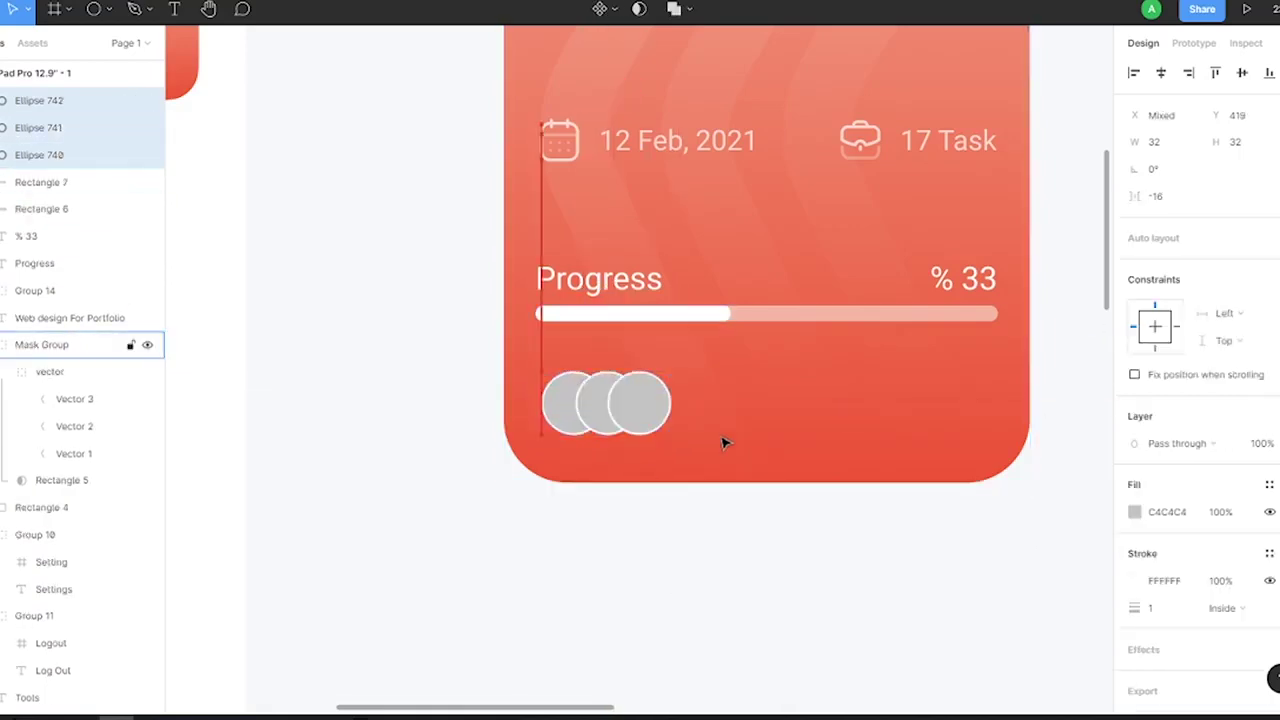
key(Escape)
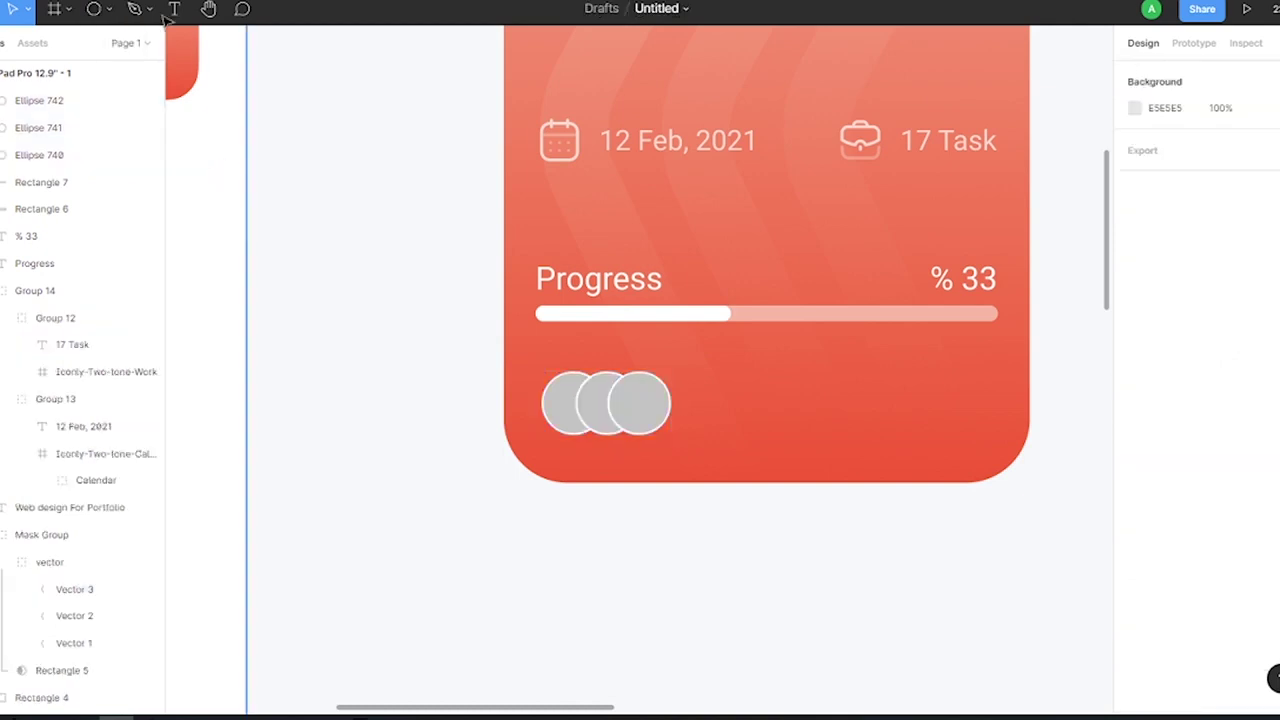
Place the '32 Day Remain' text on top of a new rectangle with corner radius 8
drag(763, 372, 938, 463)
text(32 Day Remain)
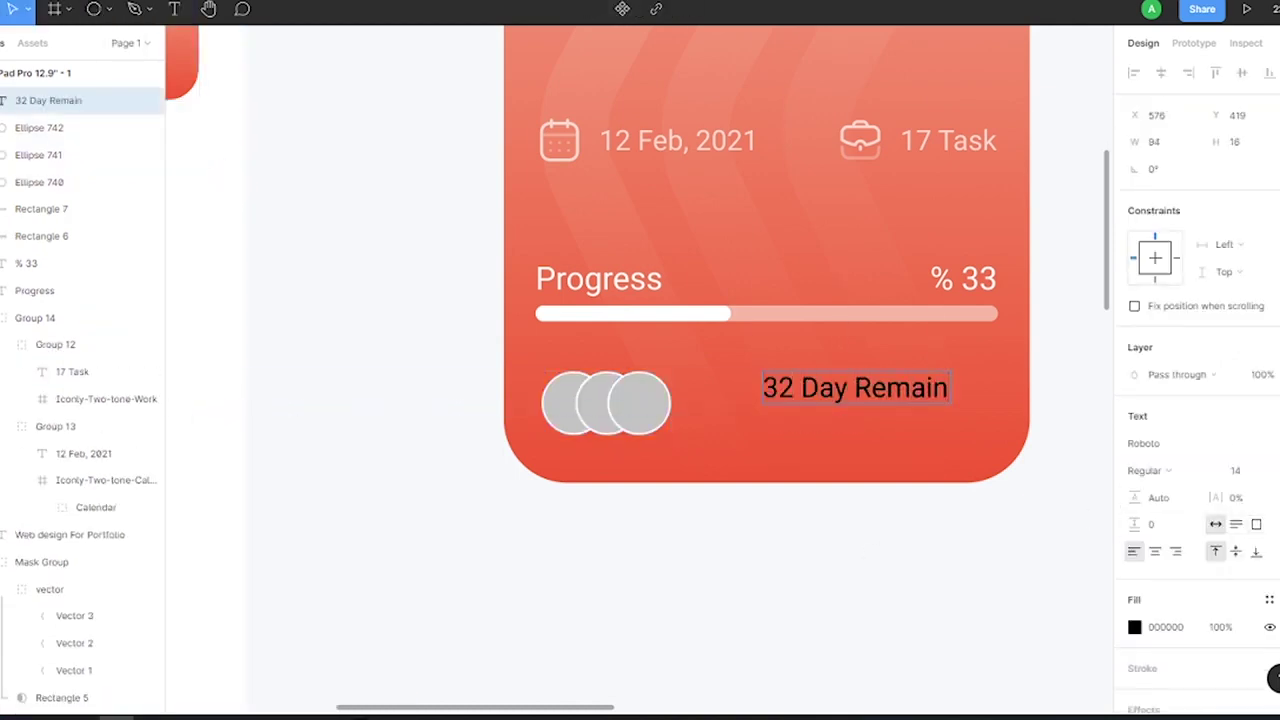
key(r)
drag(744, 495, 930, 556)
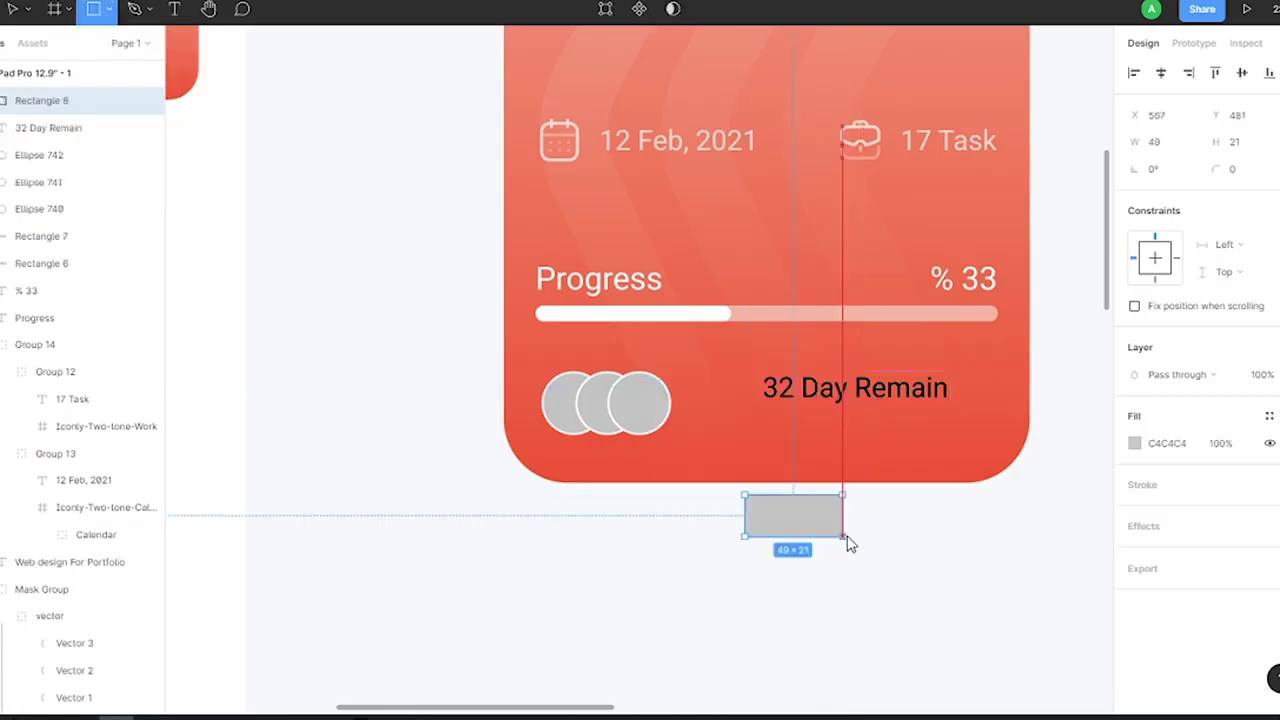
click(1257, 148)
scroll(924, 507, up, 3)
click(1248, 169)
text(16)
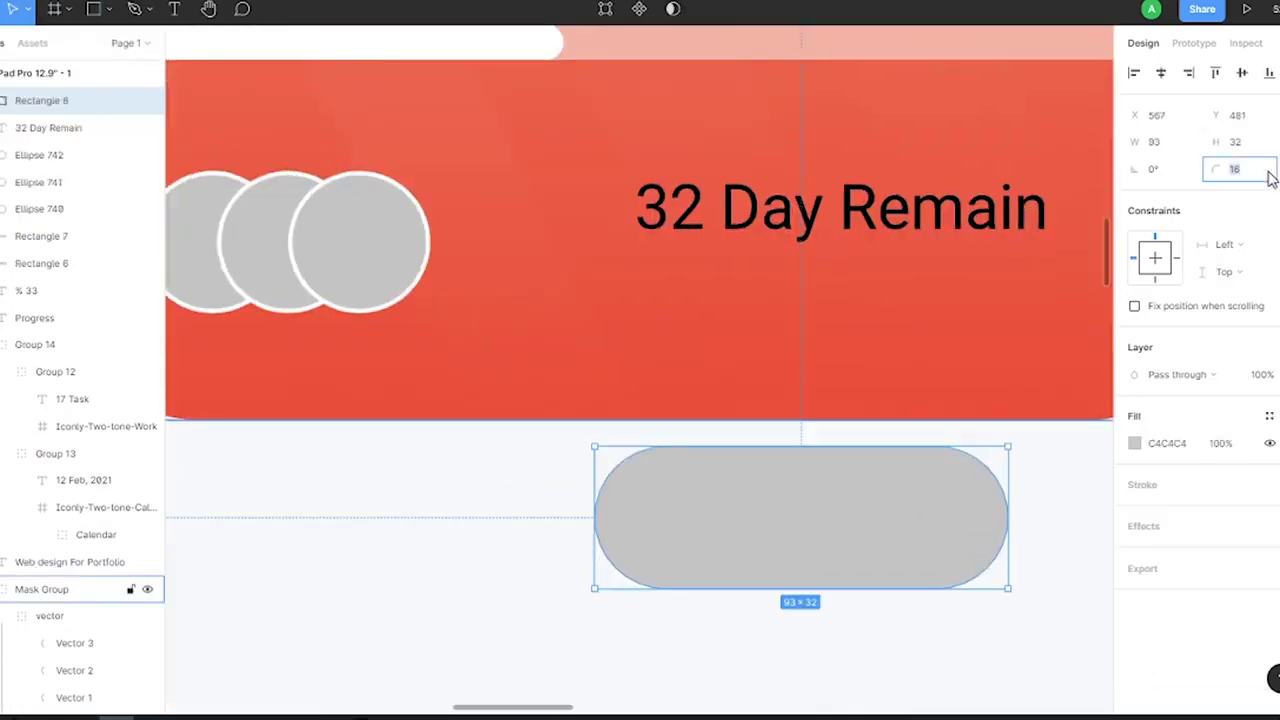
text(8)
click(1262, 234)
drag(800, 226, 780, 500)
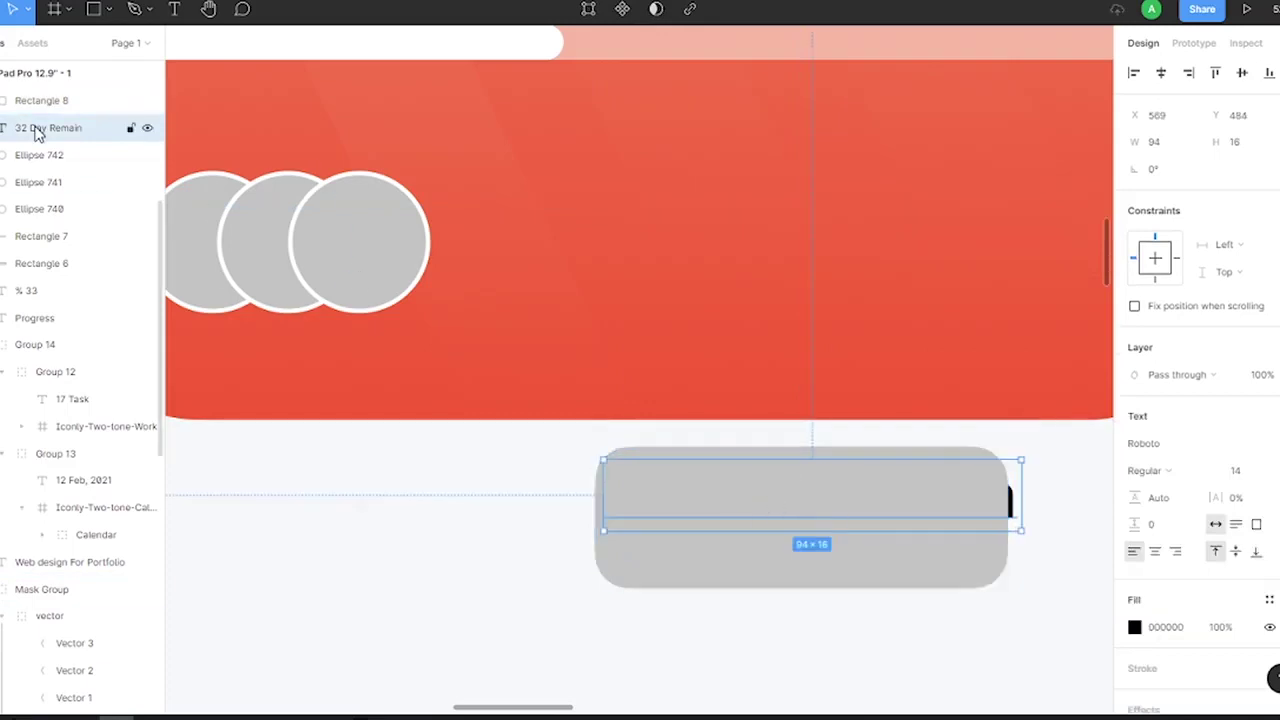
key(ctrl+])
Give the badge rectangle a translucent black fill and group it with its text
click(985, 535)
click(1020, 572)
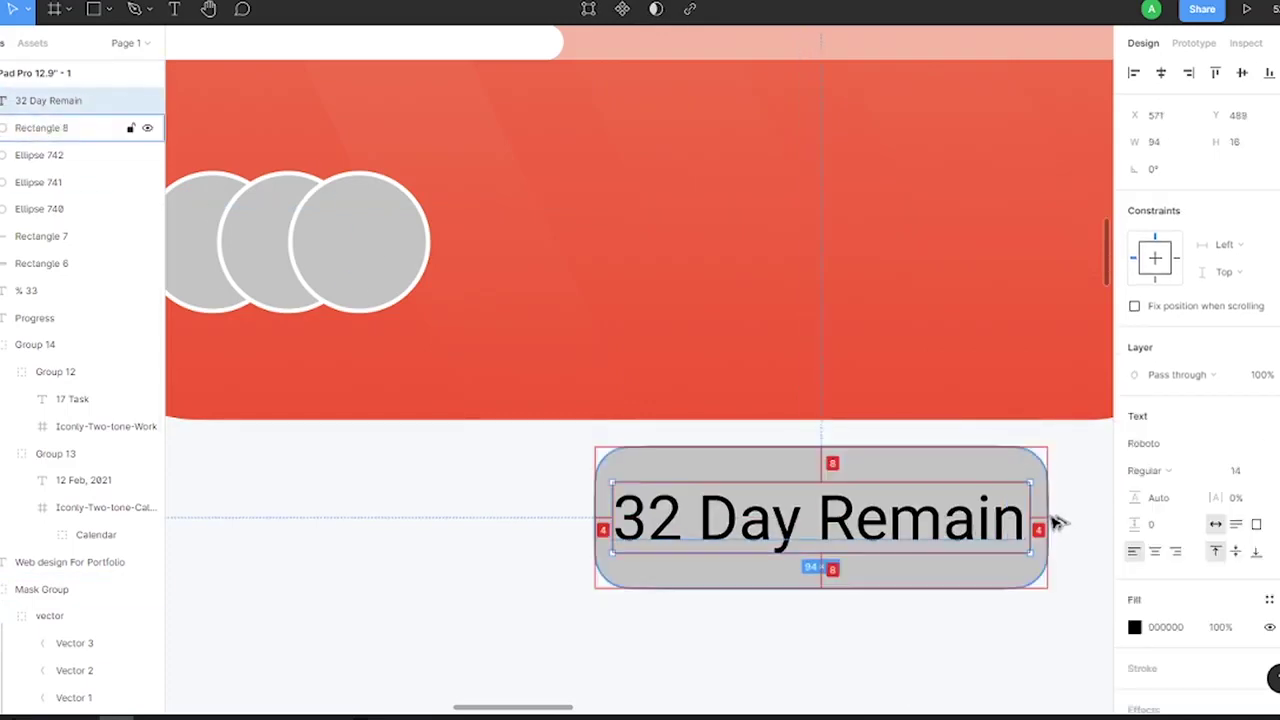
drag(590, 517, 574, 517)
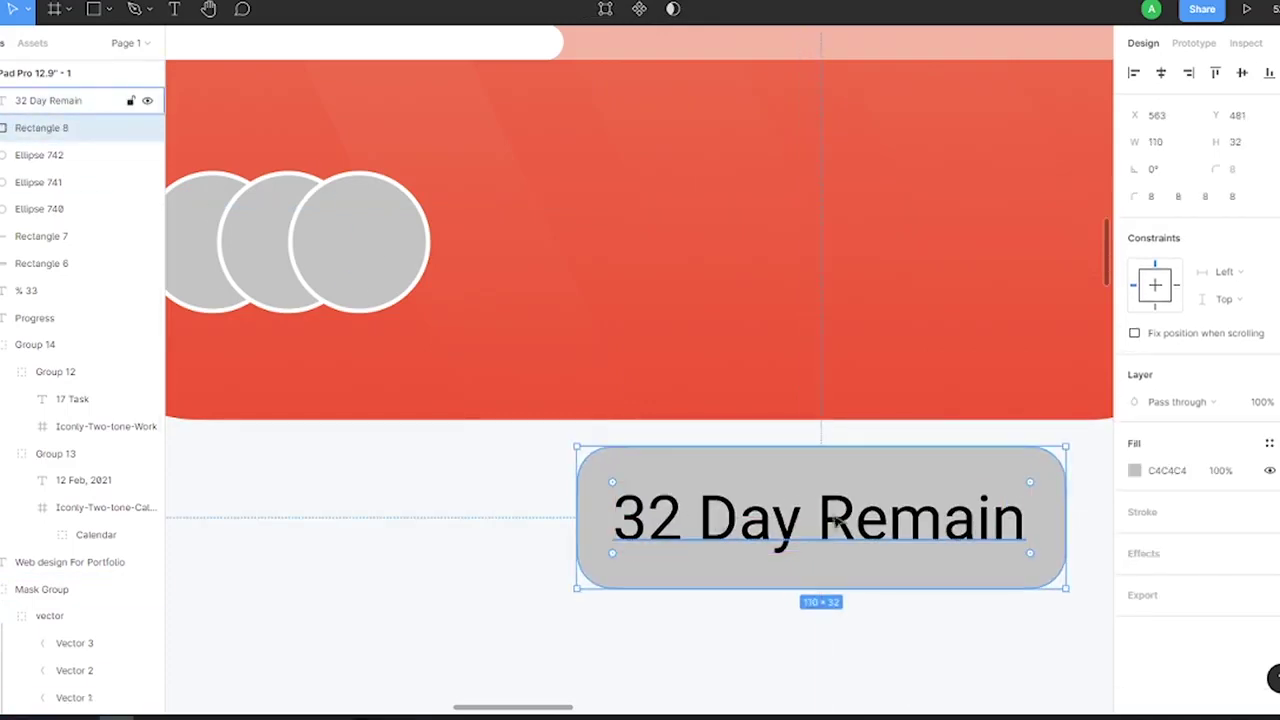
drag(820, 504, 800, 204)
scroll(800, 204, down, 3)
scroll(800, 204, down, 3)
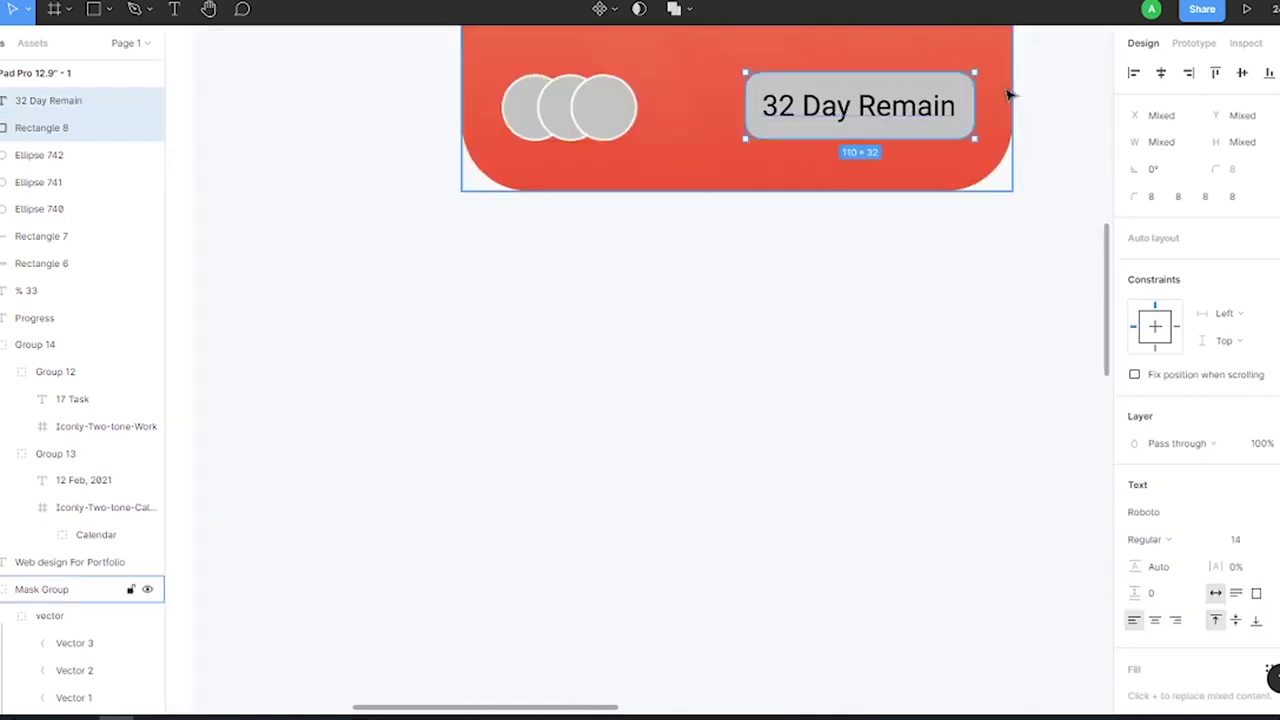
shift+click(786, 114)
click(1134, 470)
text(15)
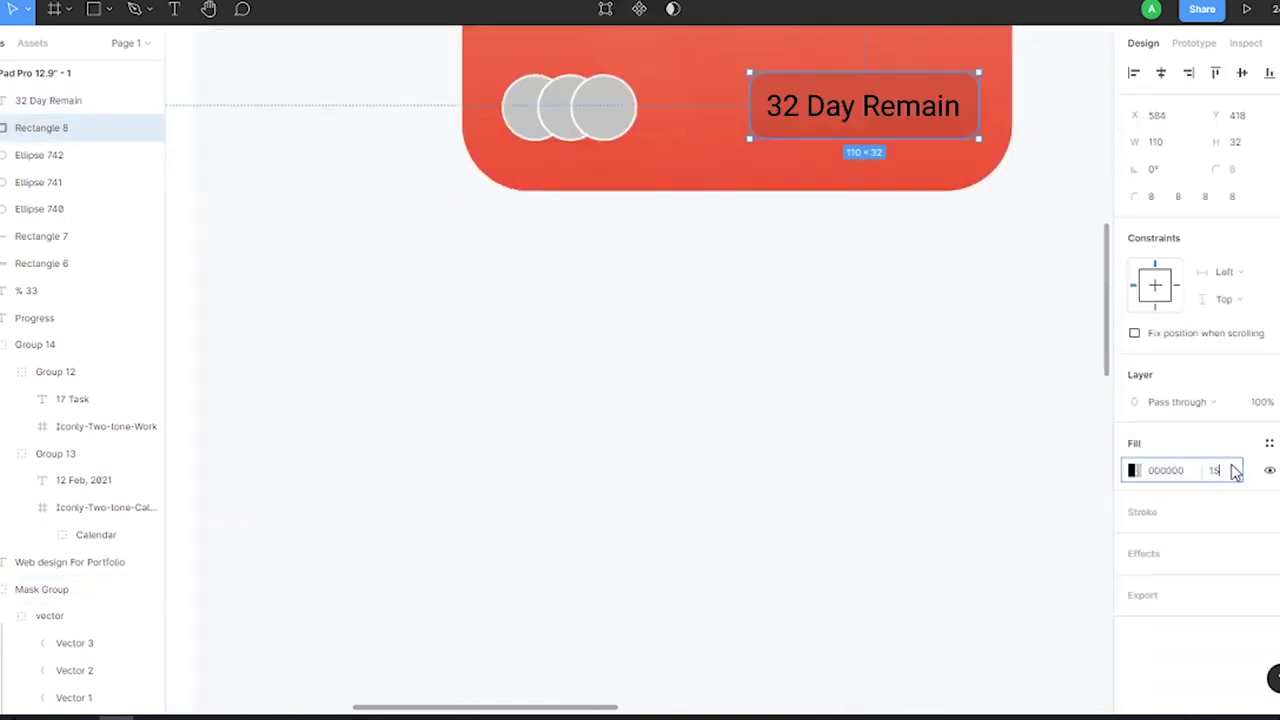
click(1134, 470)
click(709, 457)
scroll(709, 457, down, 3)
scroll(780, 300, up, 5)
key(ctrl+g)
Align the avatar circles with the bar, then group the bar rectangles and the Progress/% 33 texts
shift+click(322, 245)
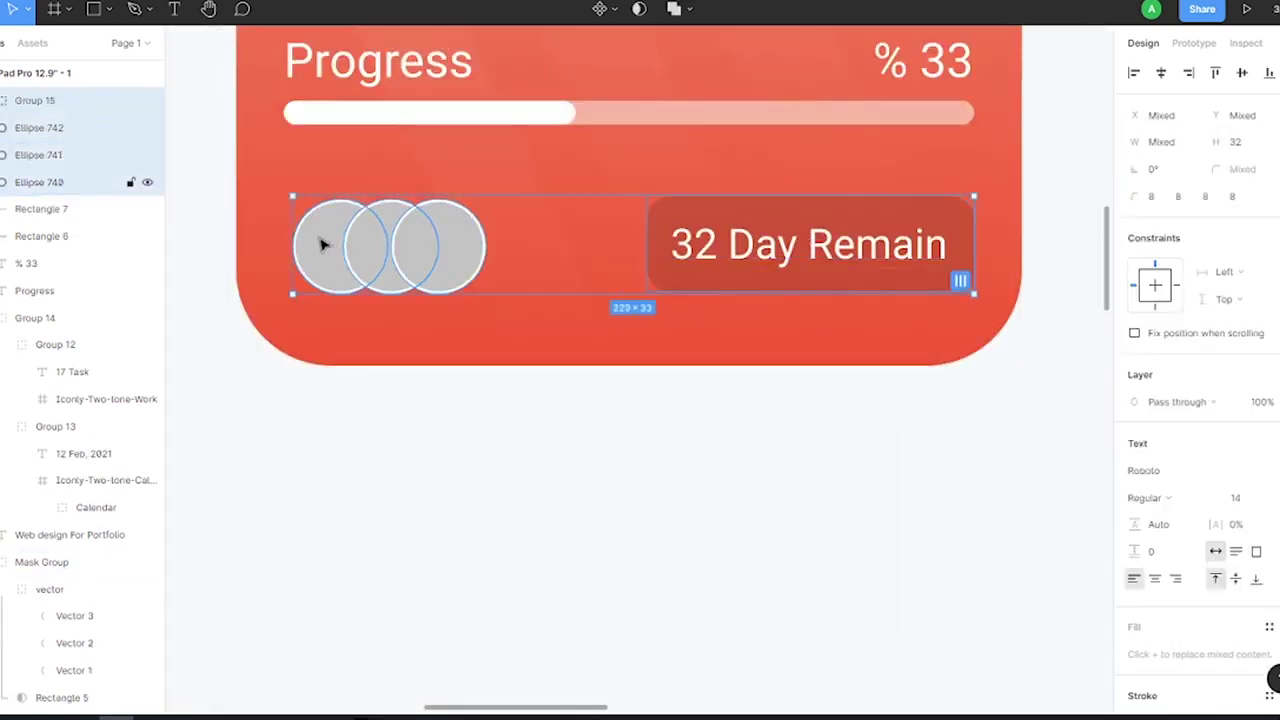
click(329, 229)
drag(329, 229, 321, 229)
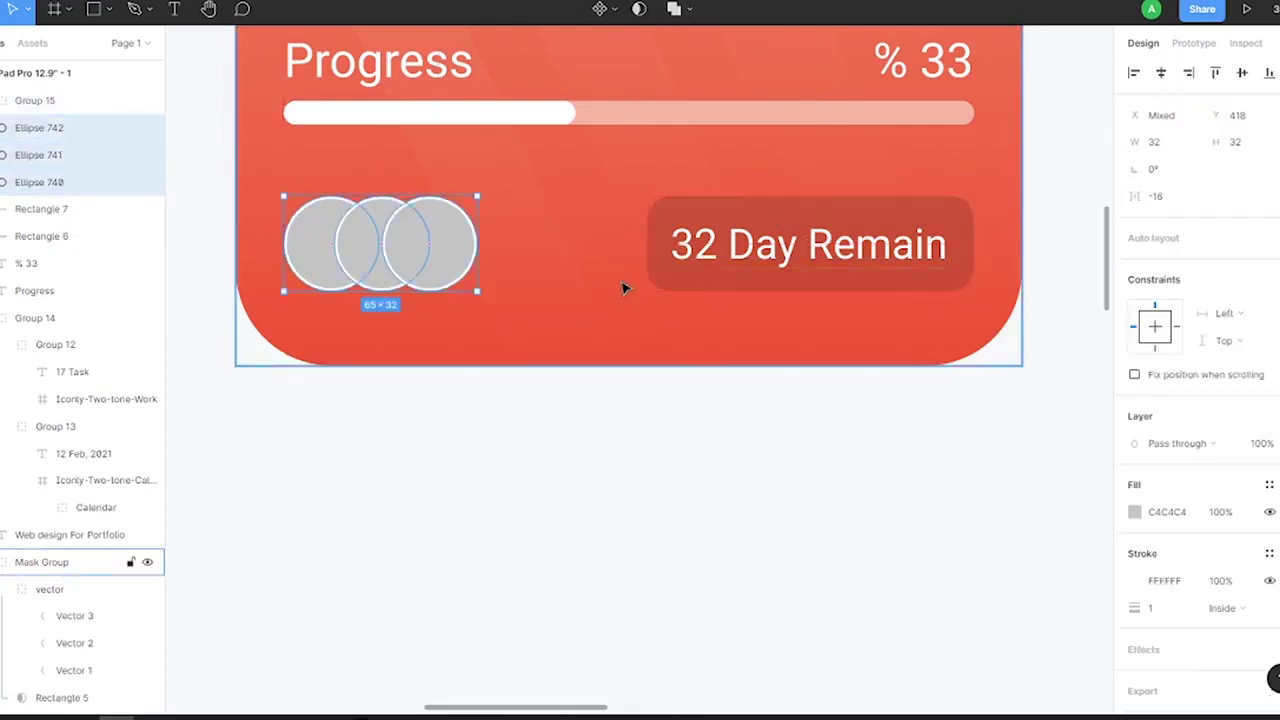
click(572, 118)
shift+click(770, 115)
key(ctrl+g)
shift+click(922, 60)
key(ctrl+g)
scroll(709, 160, down, 3)
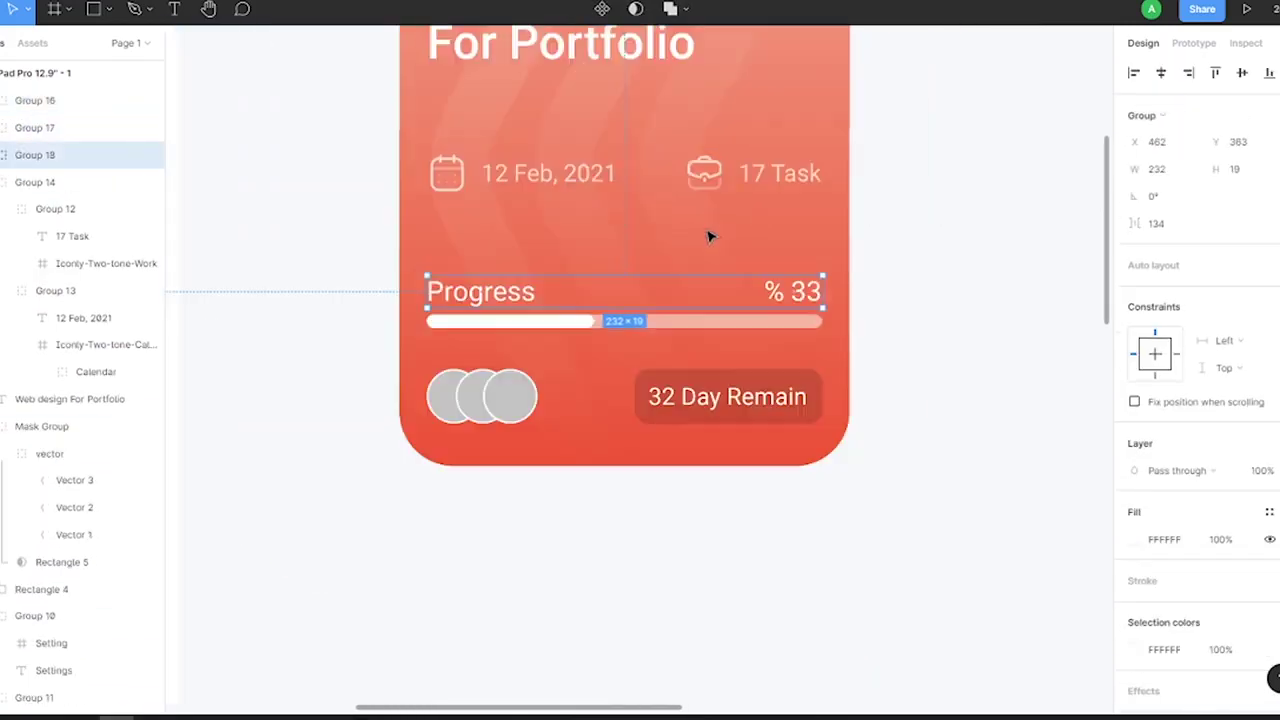
scroll(313, 55, down, 2)
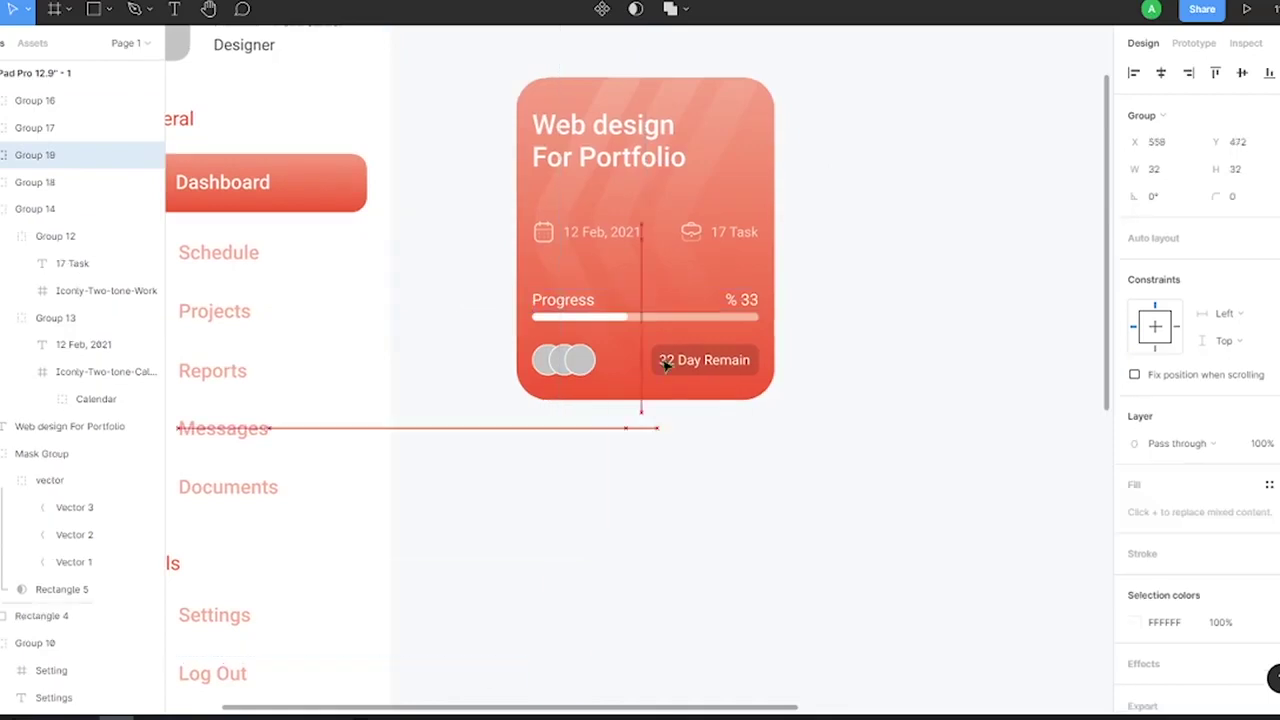
Duplicate the project card beside the original, to its right
click(747, 125)
click(928, 176)
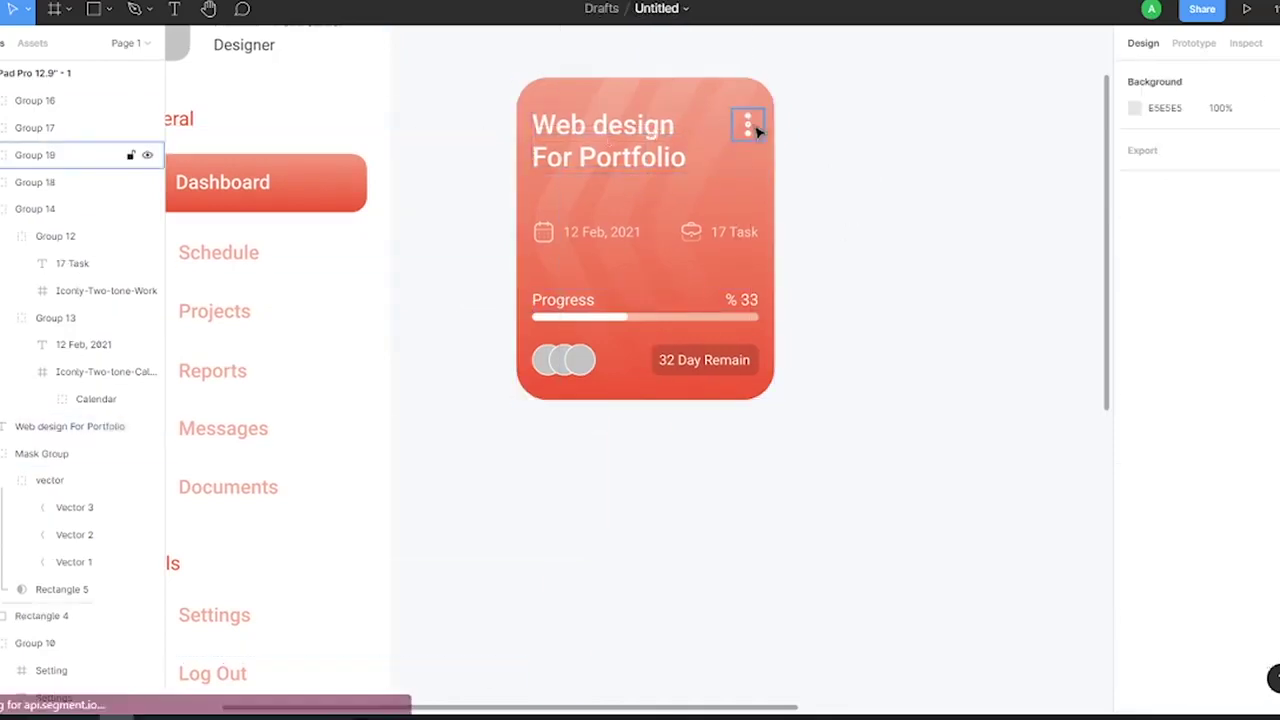
double_click(571, 128)
click(40, 616)
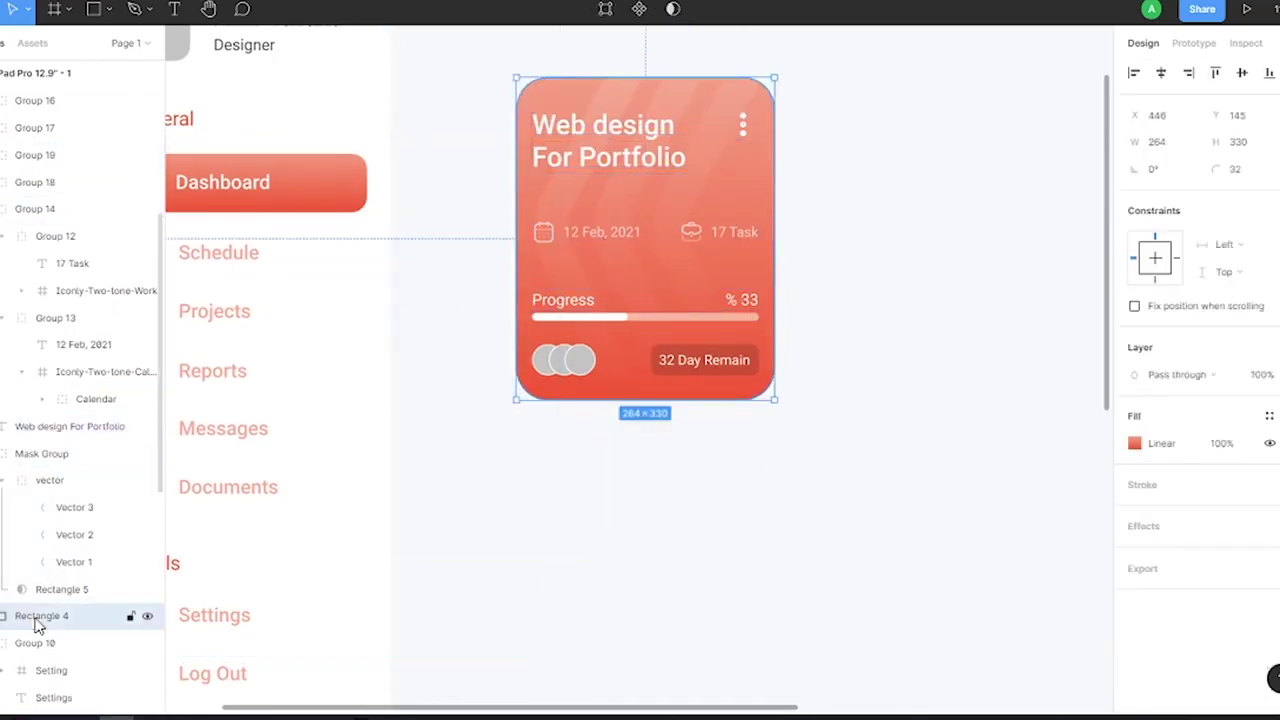
drag(885, 62, 505, 415)
drag(737, 186, 1051, 186)
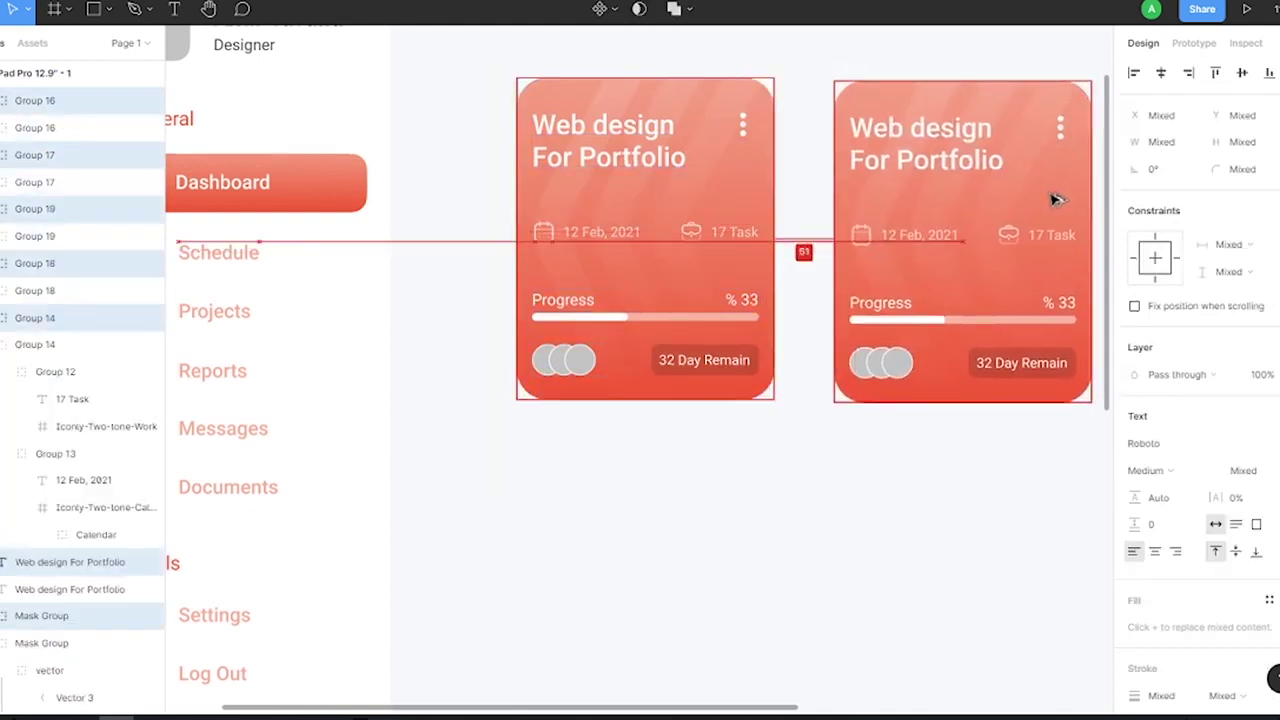
Give the copy's background a solid white FFFFFF fill instead of the gradient
scroll(35, 620, down, 3)
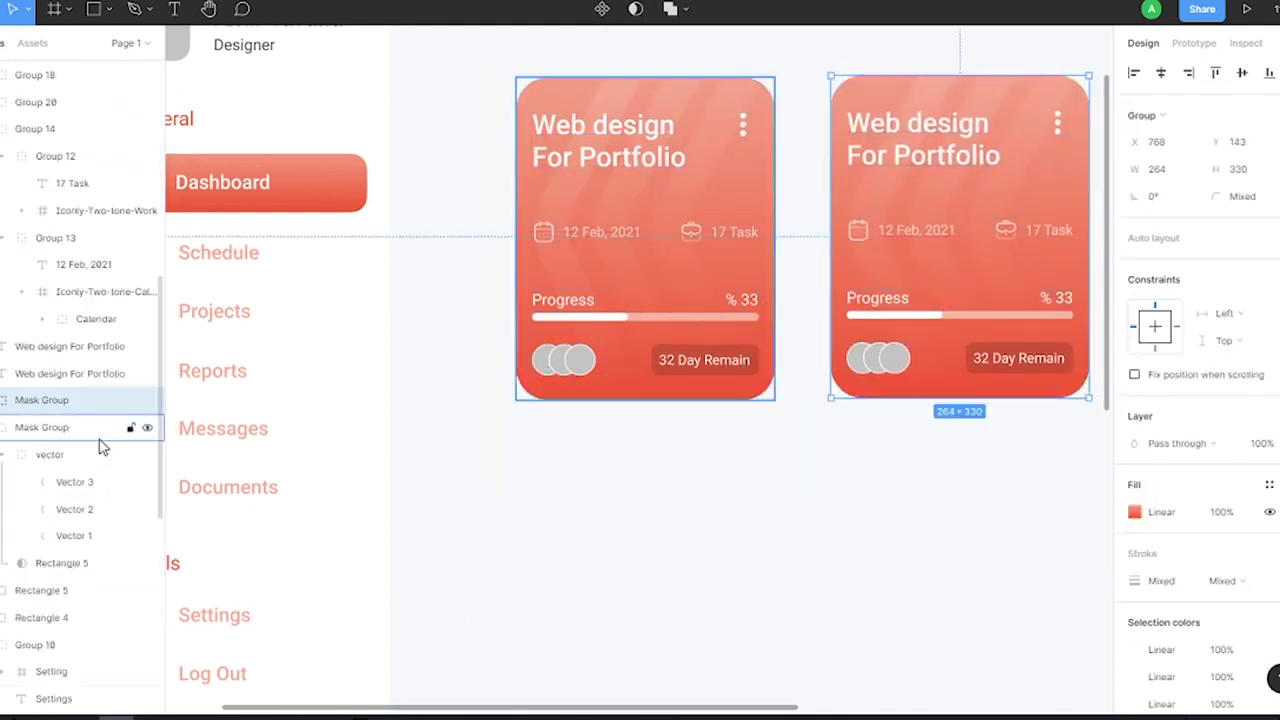
click(40, 590)
click(1134, 443)
click(934, 211)
click(952, 196)
drag(991, 224, 312, 175)
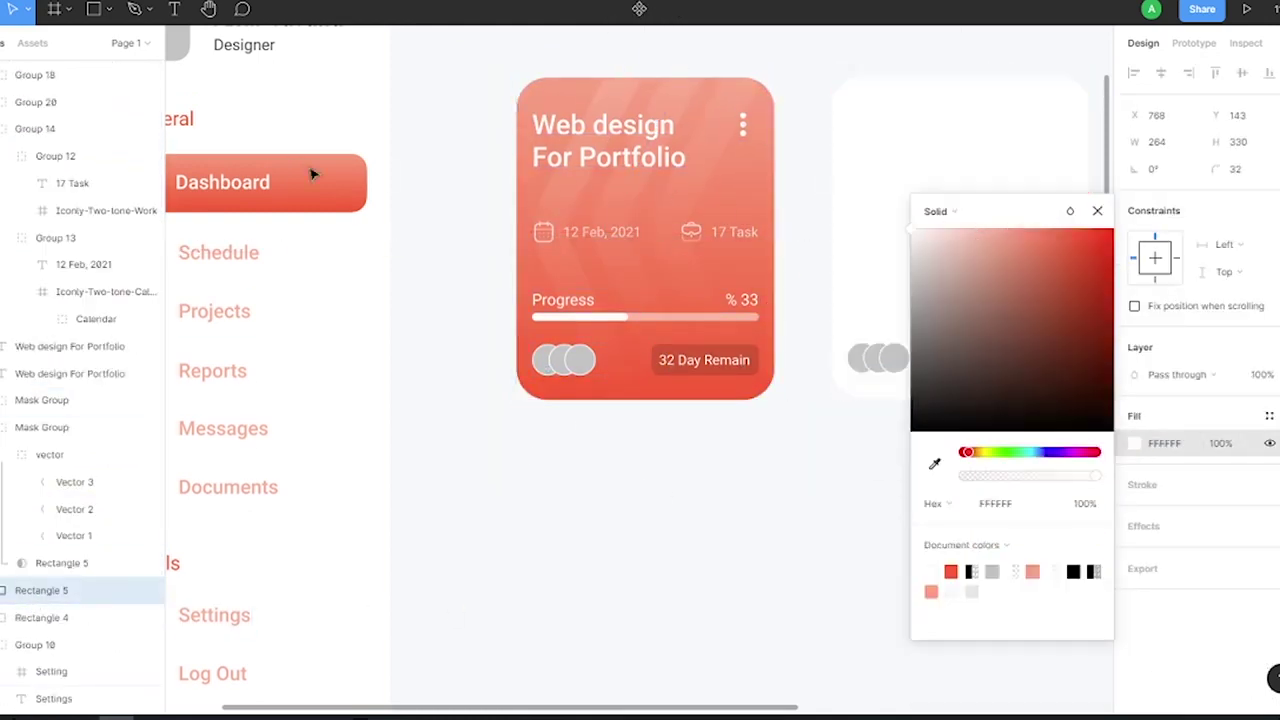
Make the copy's title red FF0000 and review the icon and date-row colours
click(70, 346)
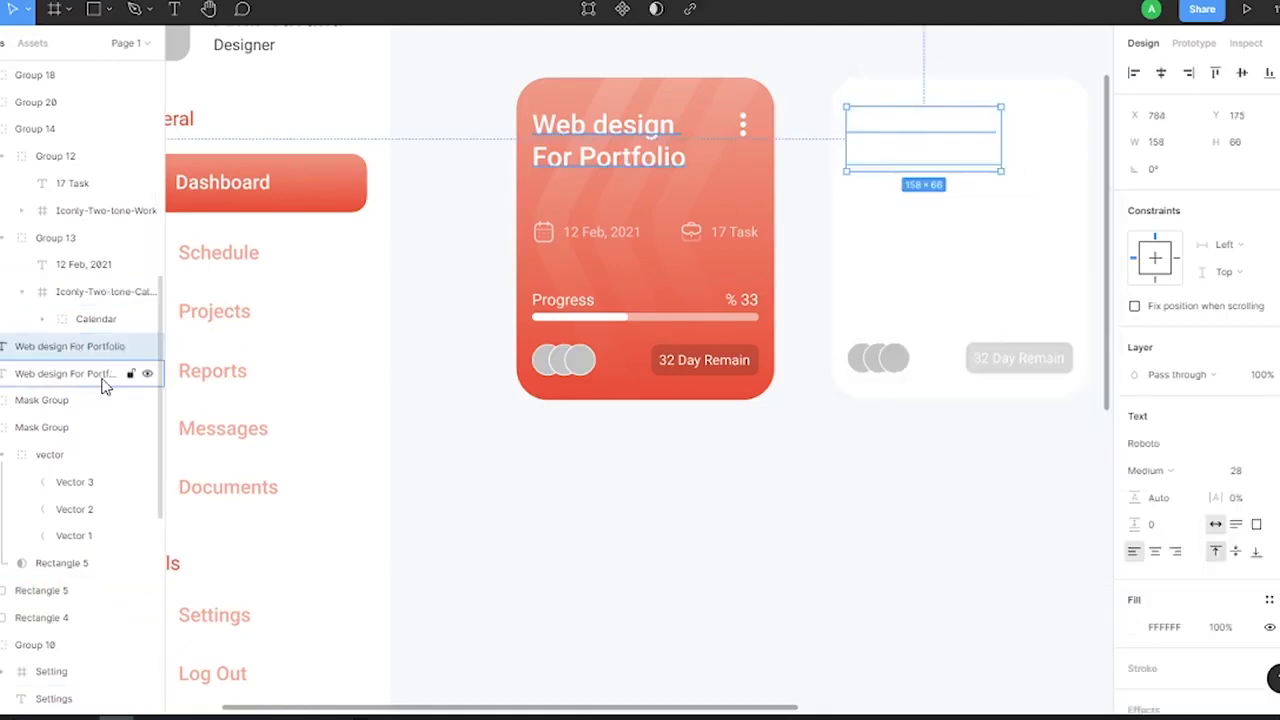
click(1134, 627)
click(1020, 565)
text(ff0000)
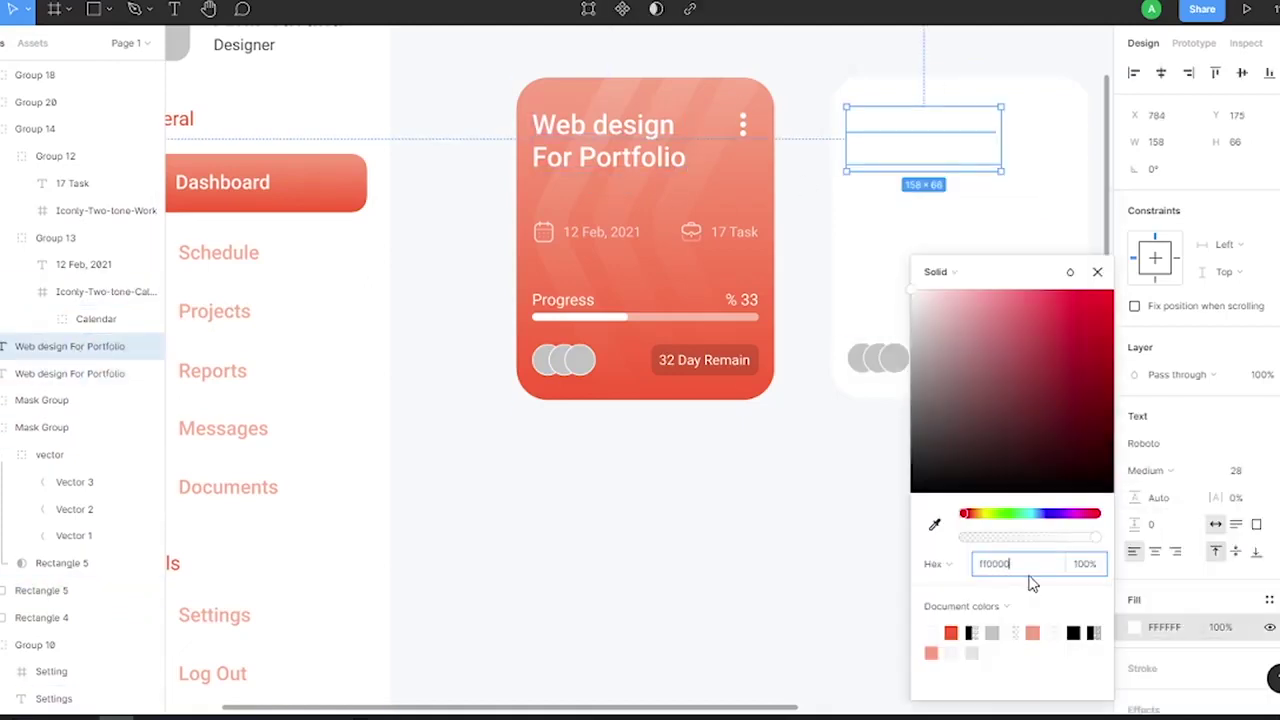
key(Return)
click(1057, 122)
click(1134, 567)
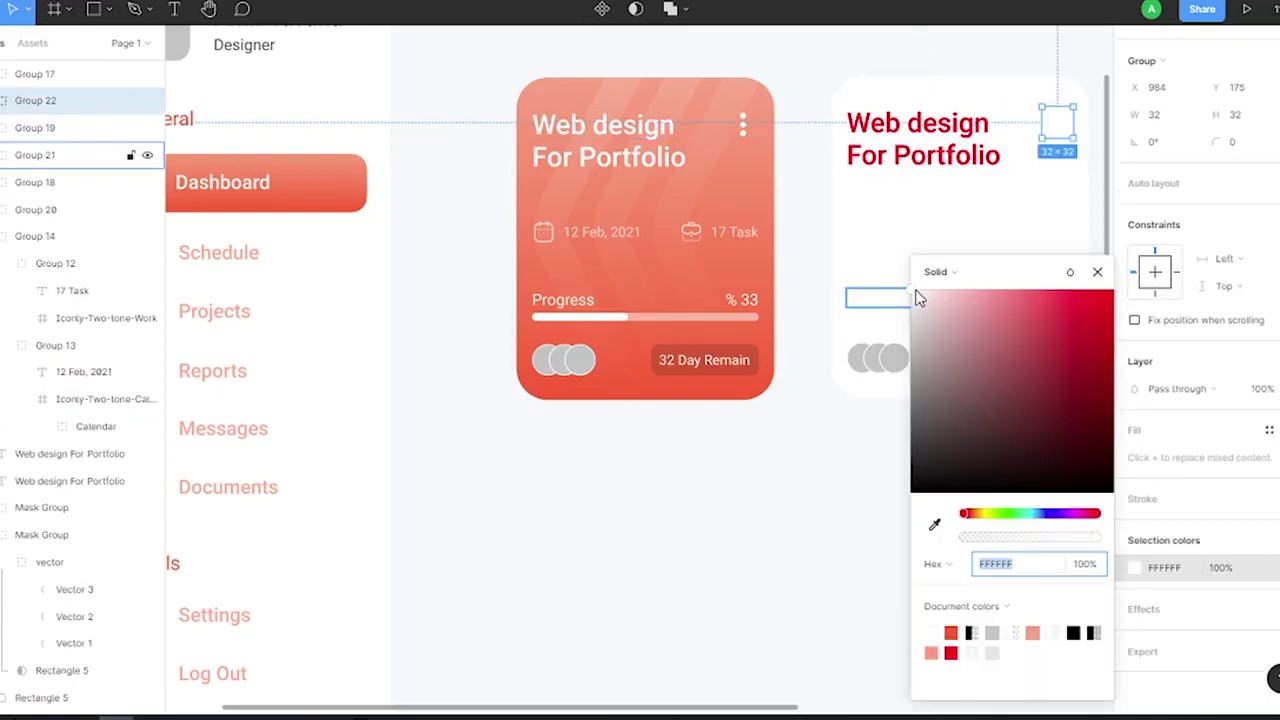
click(897, 221)
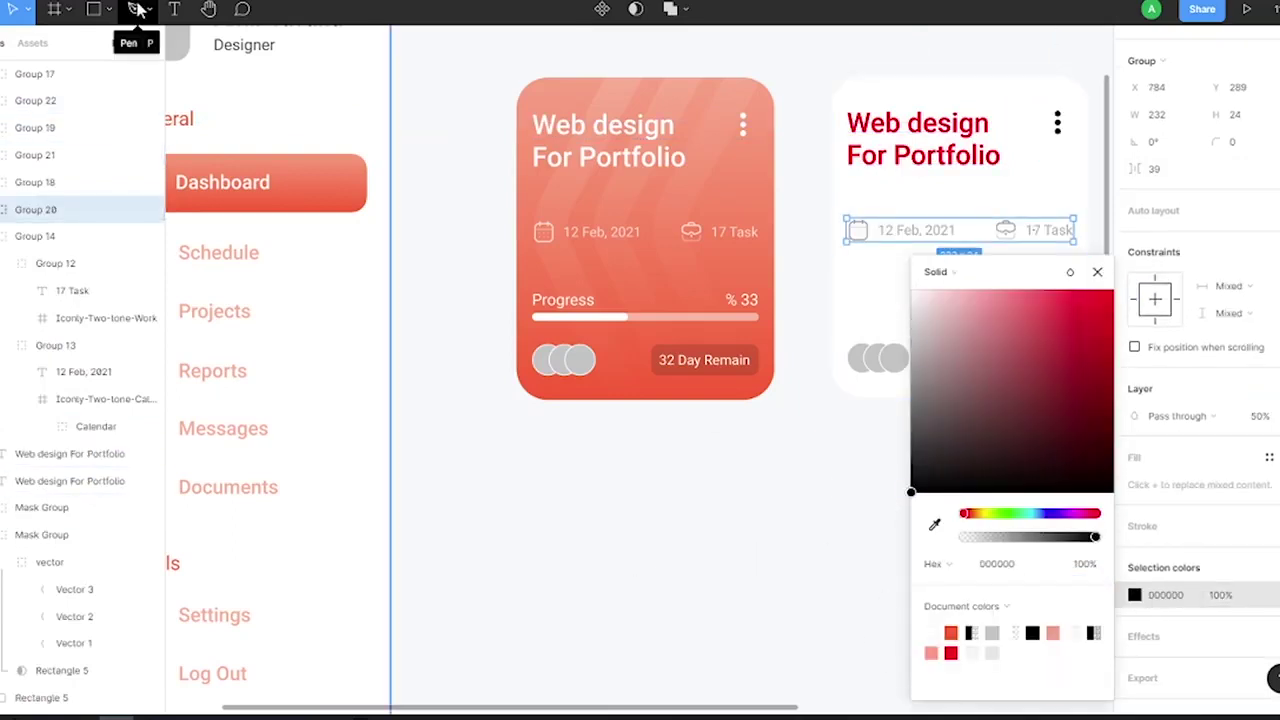
Set the copy's progress track fill to FF602B at 30% opacity
click(880, 298)
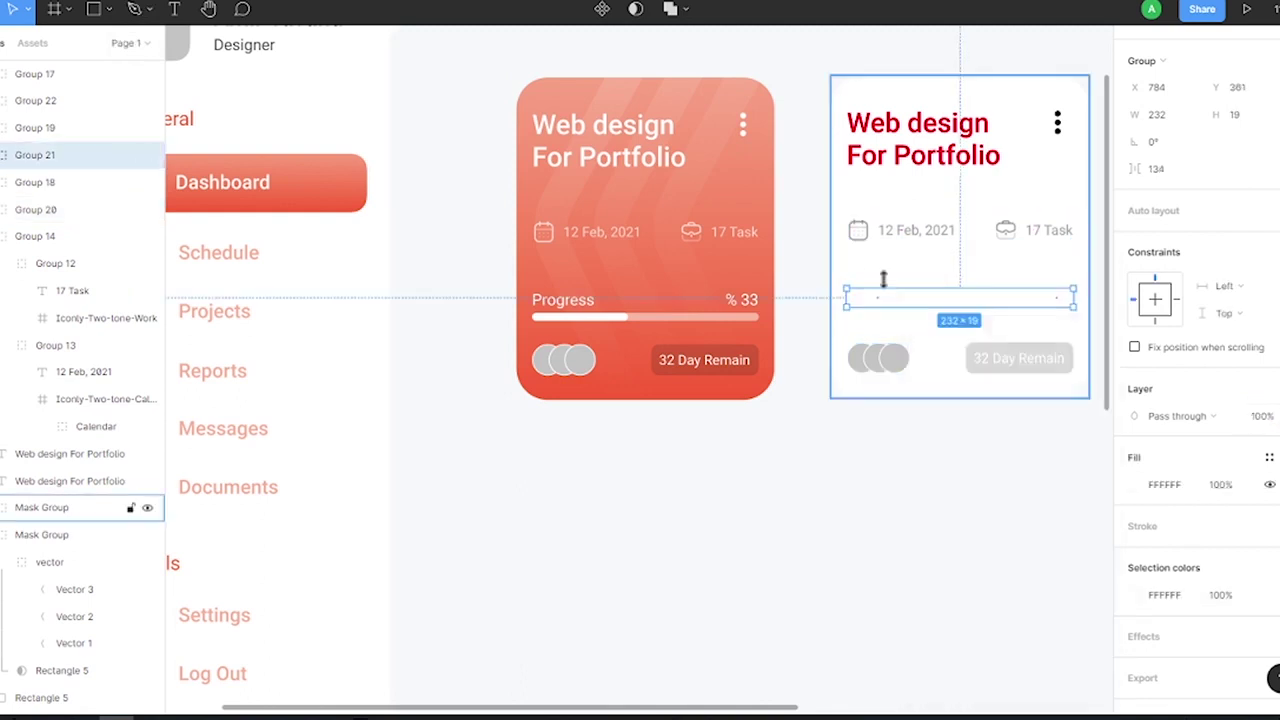
click(1134, 594)
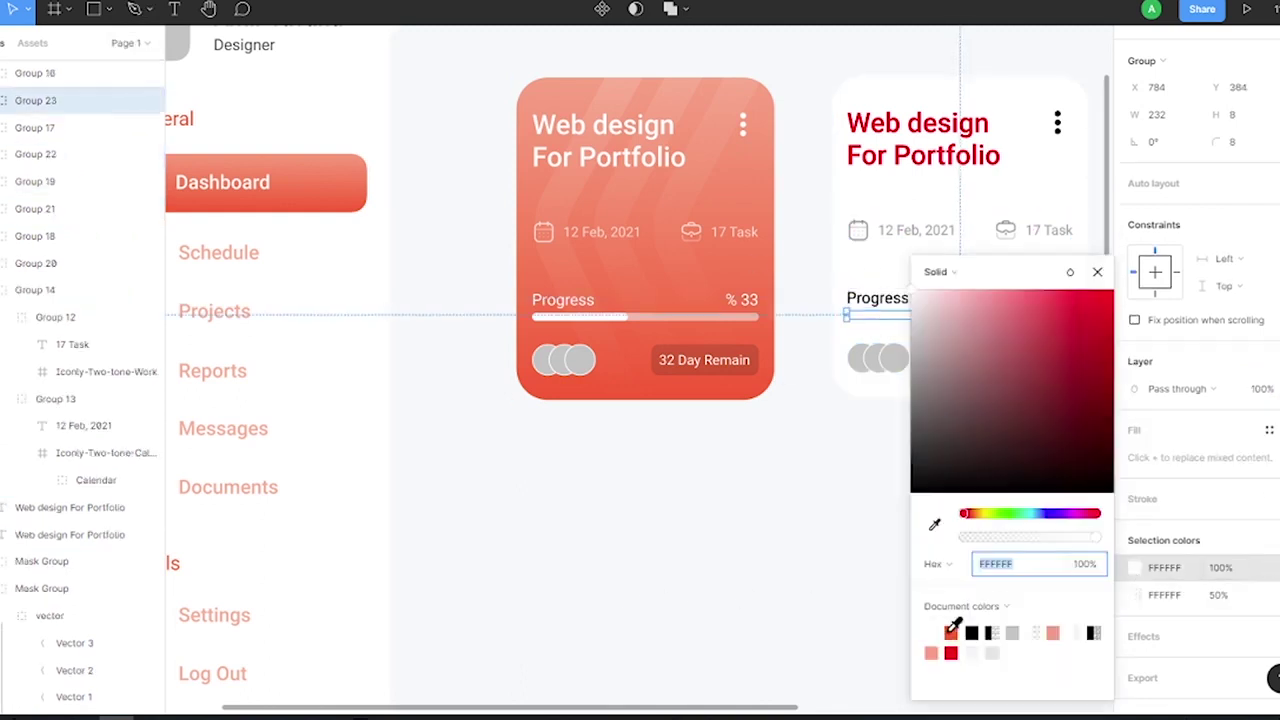
scroll(880, 323, up, 3)
click(797, 264)
click(1134, 416)
click(1052, 632)
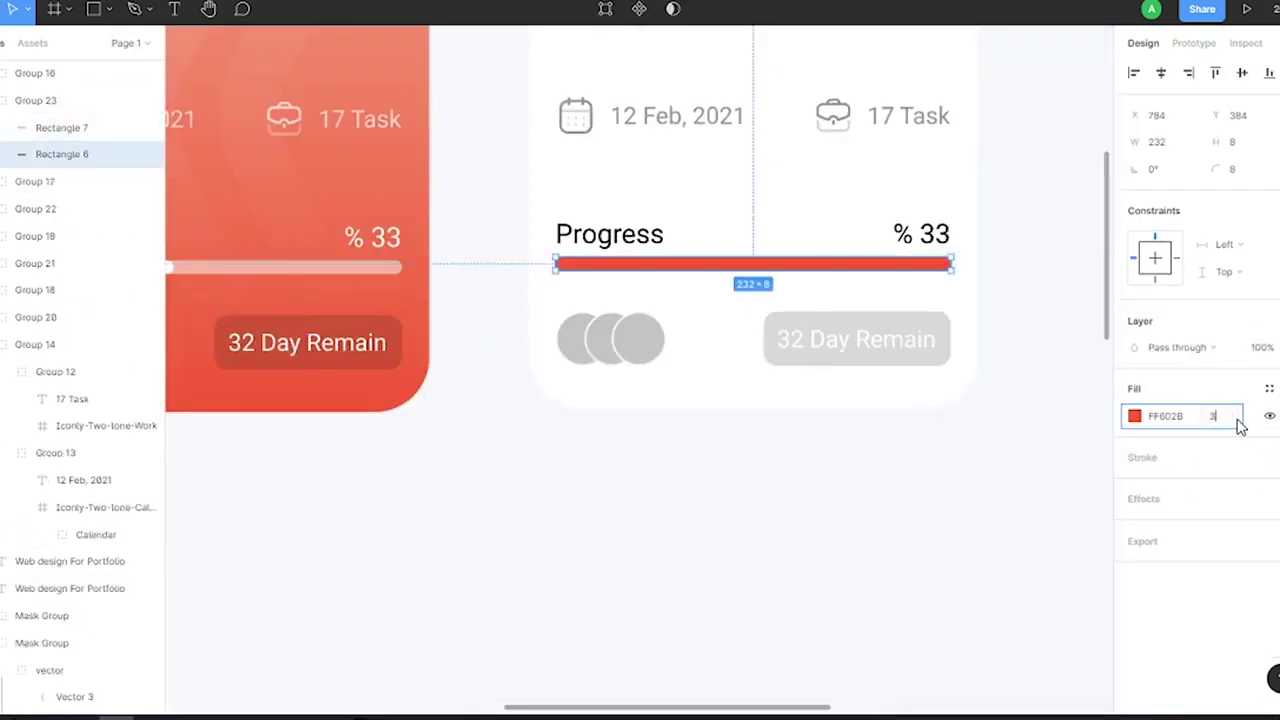
scroll(990, 275, down, 2)
click(866, 325)
Fill the copy's 32 Day Remain badge with FF602B at 30%
click(1134, 622)
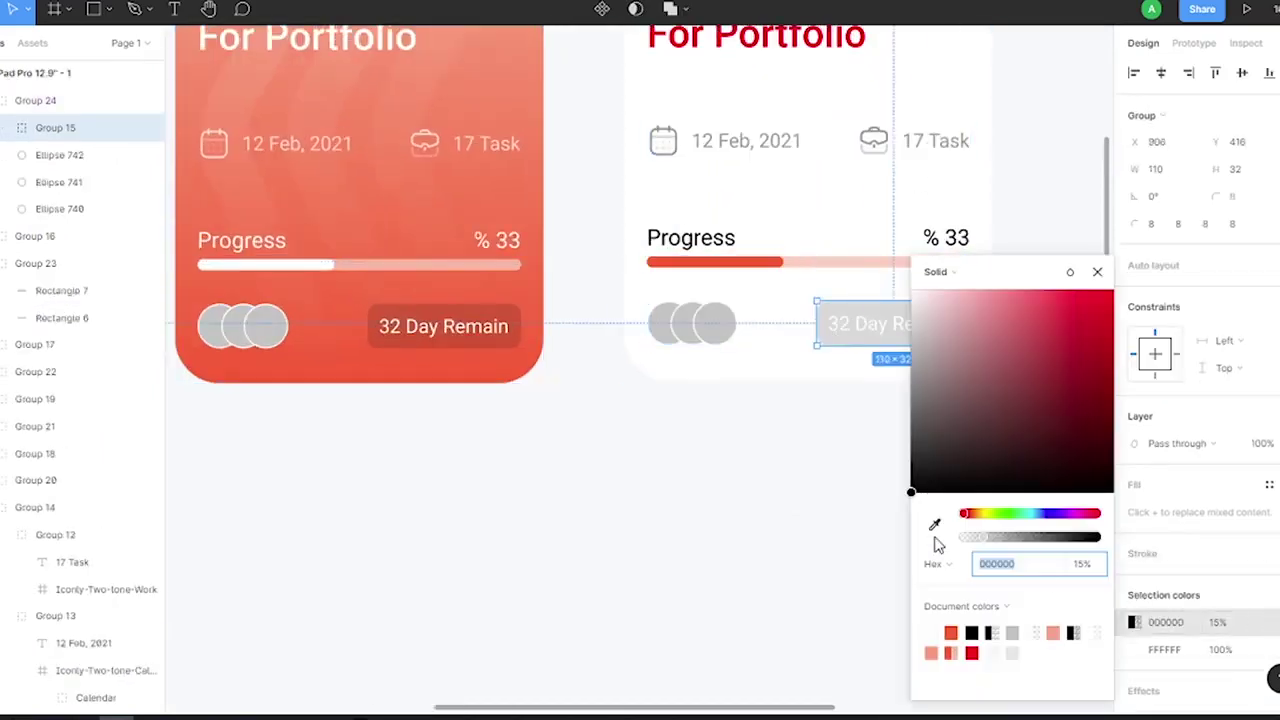
click(1052, 632)
click(8, 127)
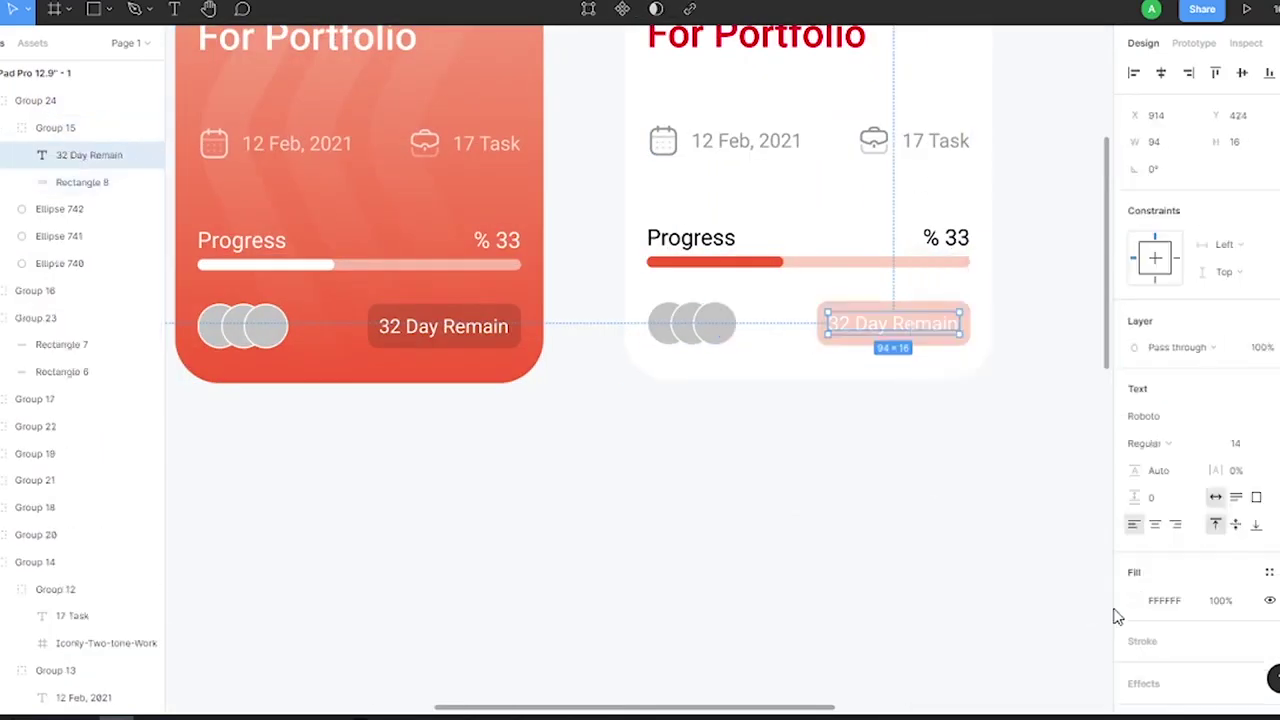
click(700, 480)
scroll(831, 166, up, 3)
scroll(63, 534, down, 3)
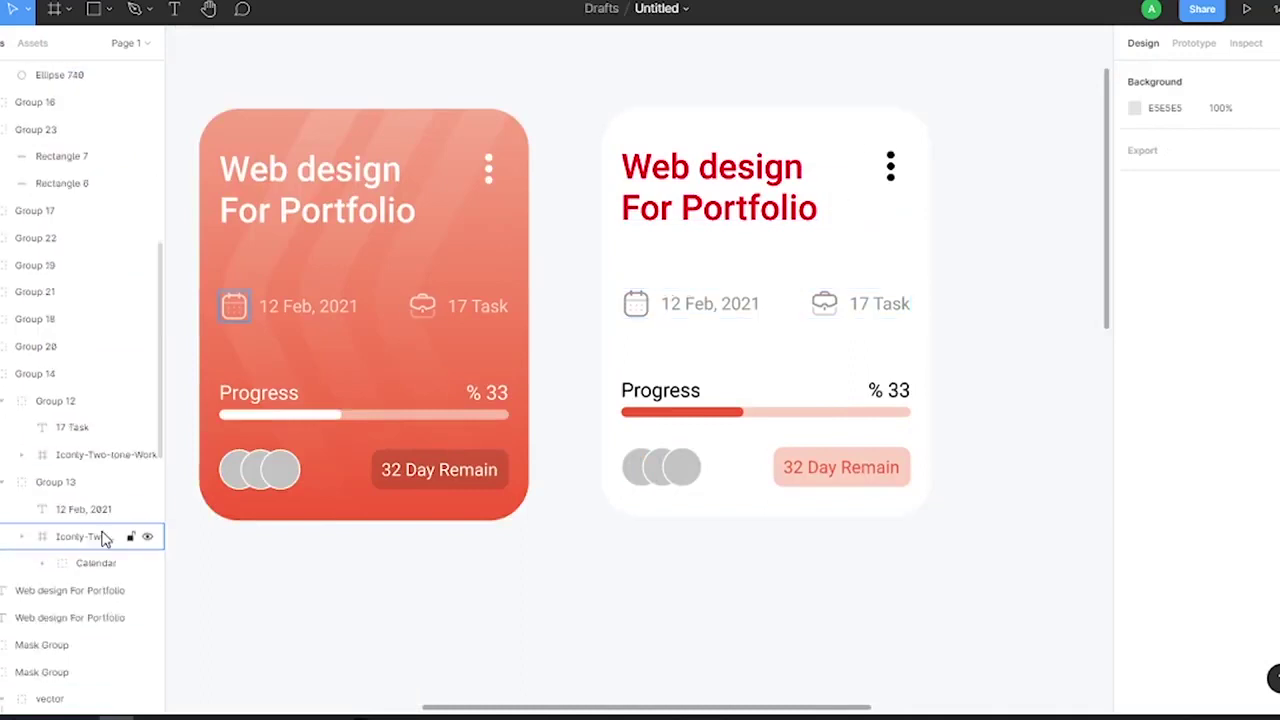
scroll(57, 554, down, 2)
Recolour the stripe gradient stops to FF602B and fade the stripes to 10% opacity
click(73, 659)
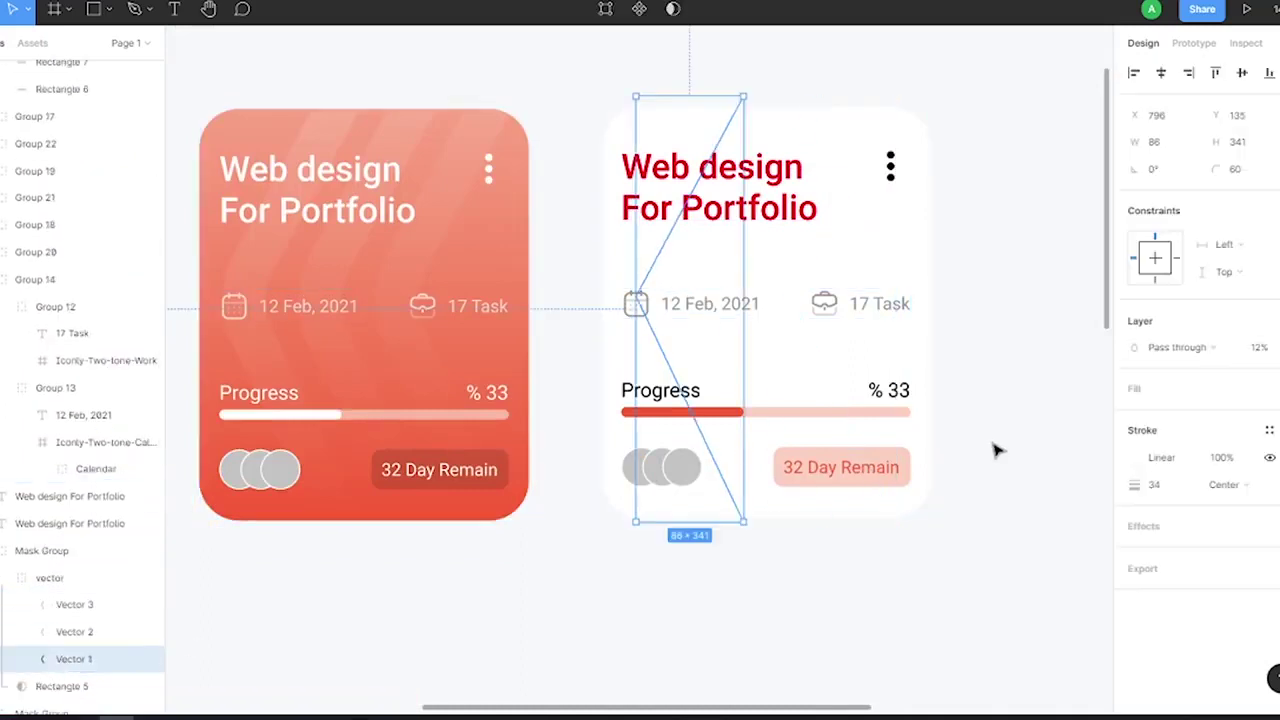
click(1136, 457)
click(950, 632)
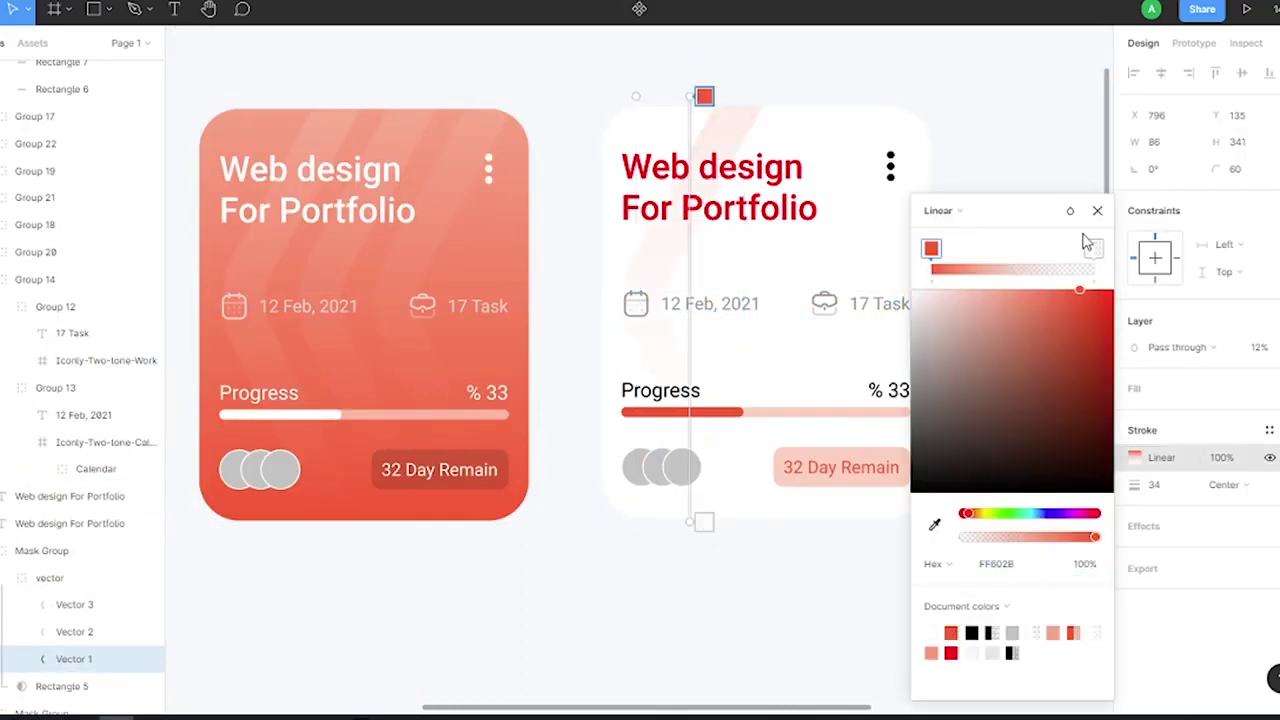
key(Tab)
click(931, 630)
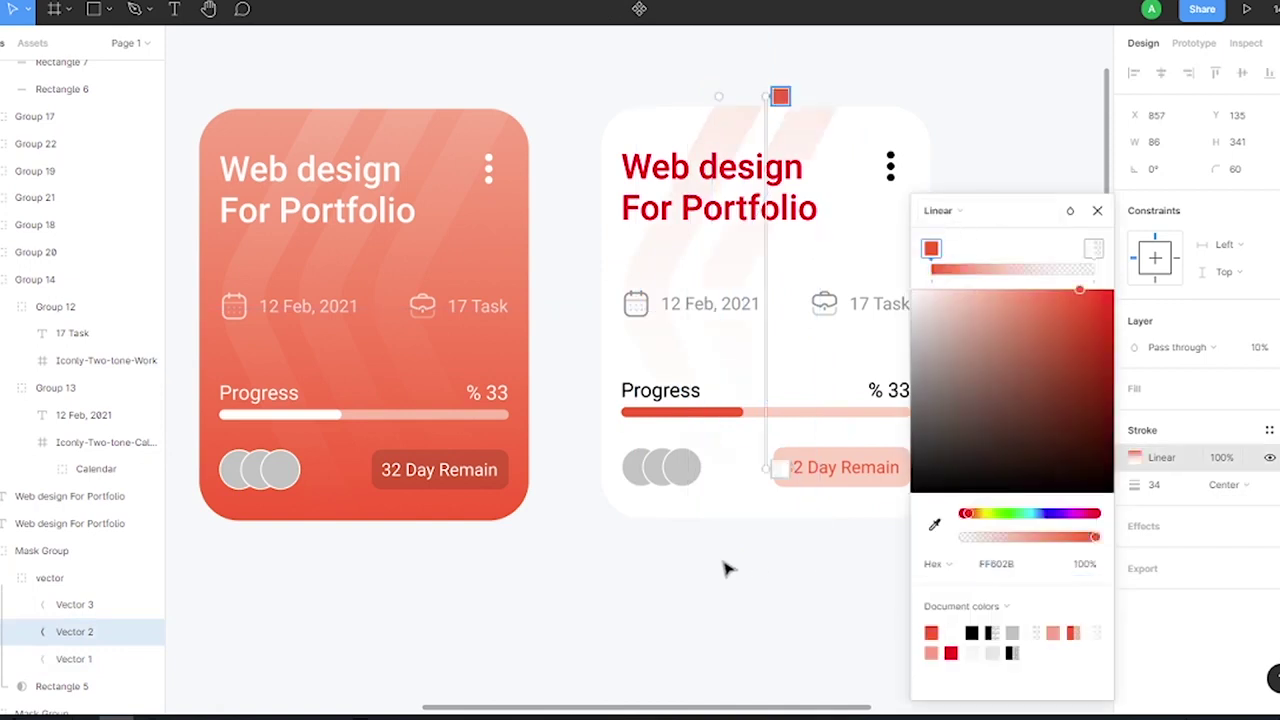
key(Tab)
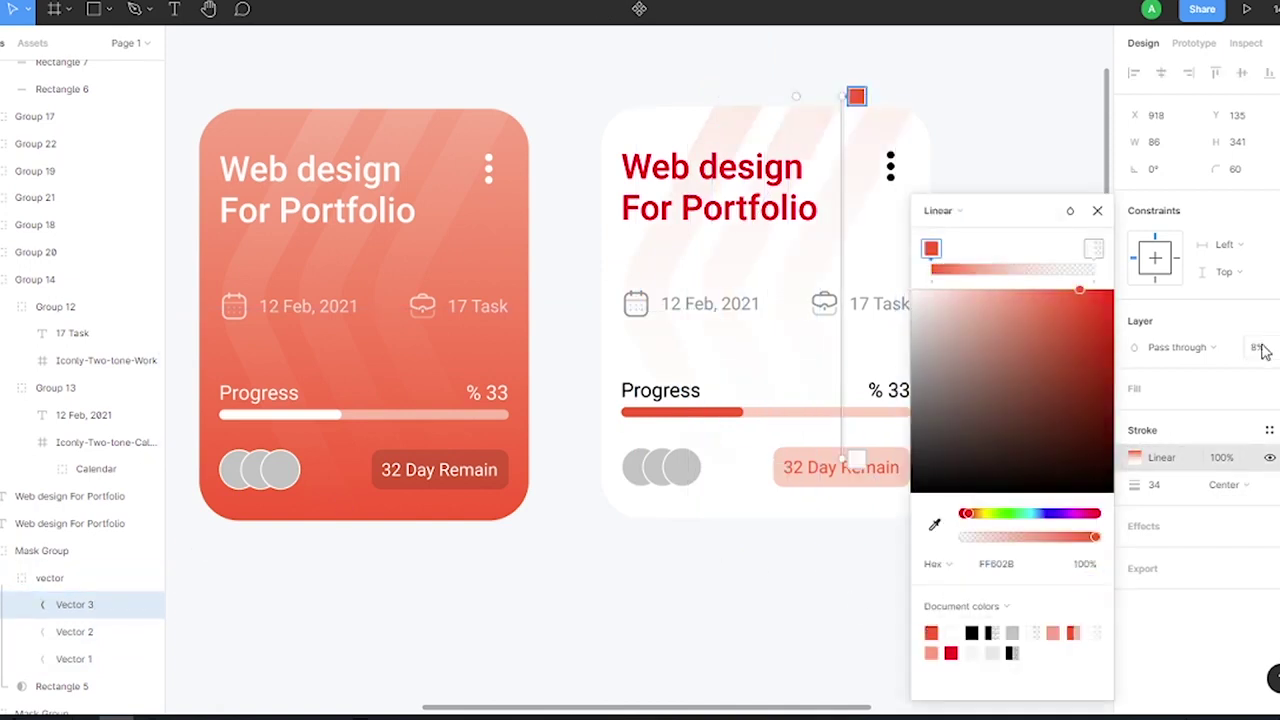
click(646, 278)
text(10)
key(Return)
key(Tab)
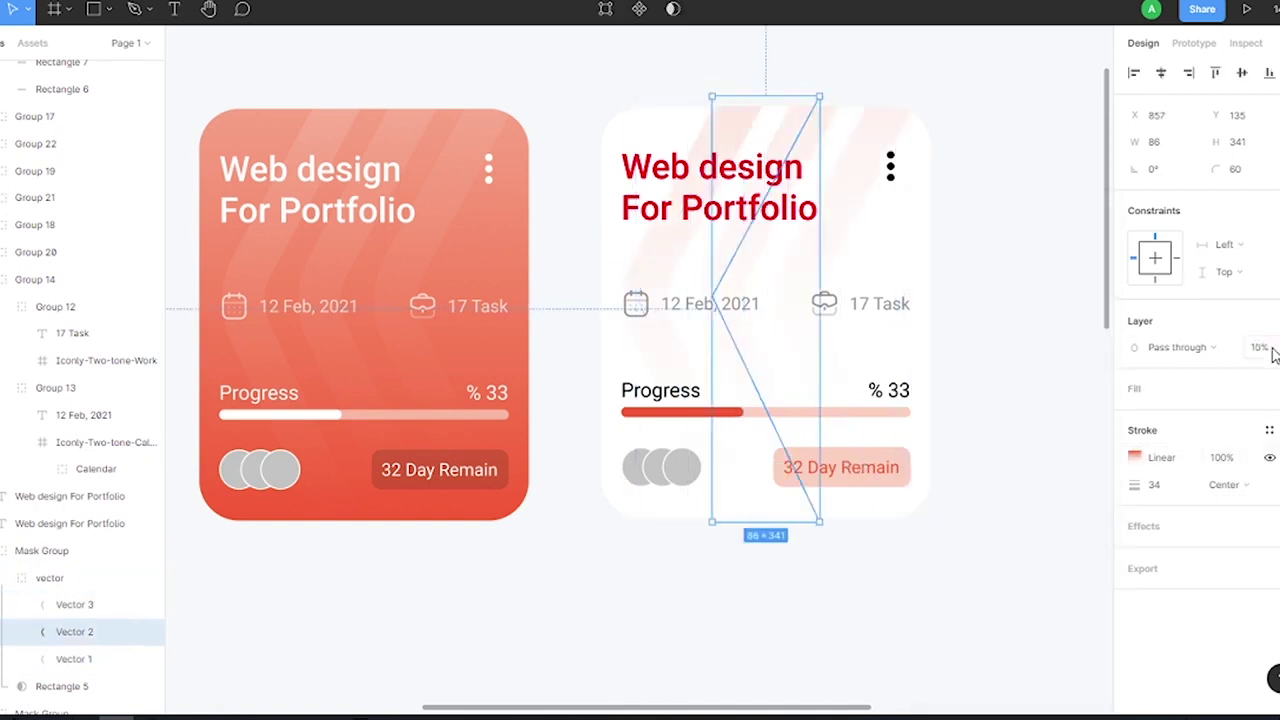
Group the red card and the white card separately, then nudge the white card closer
key(Escape)
scroll(994, 251, down, 5)
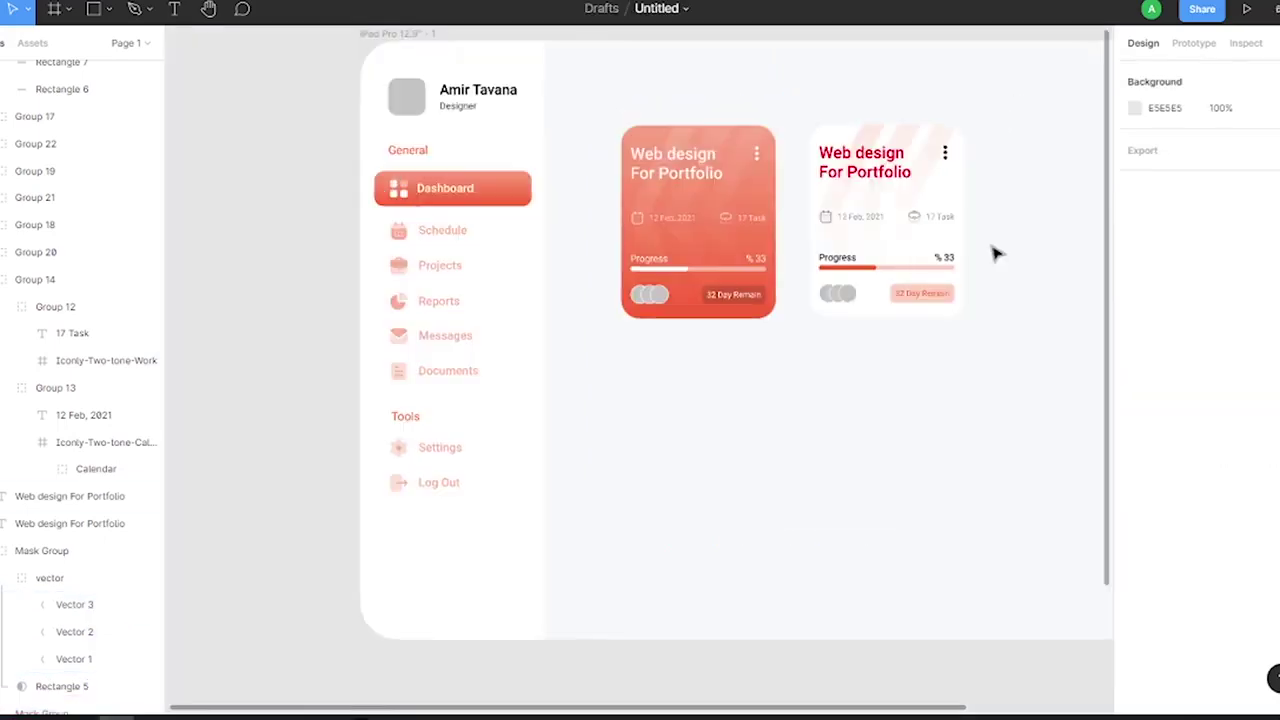
scroll(780, 150, up, 3)
drag(300, 115, 652, 540)
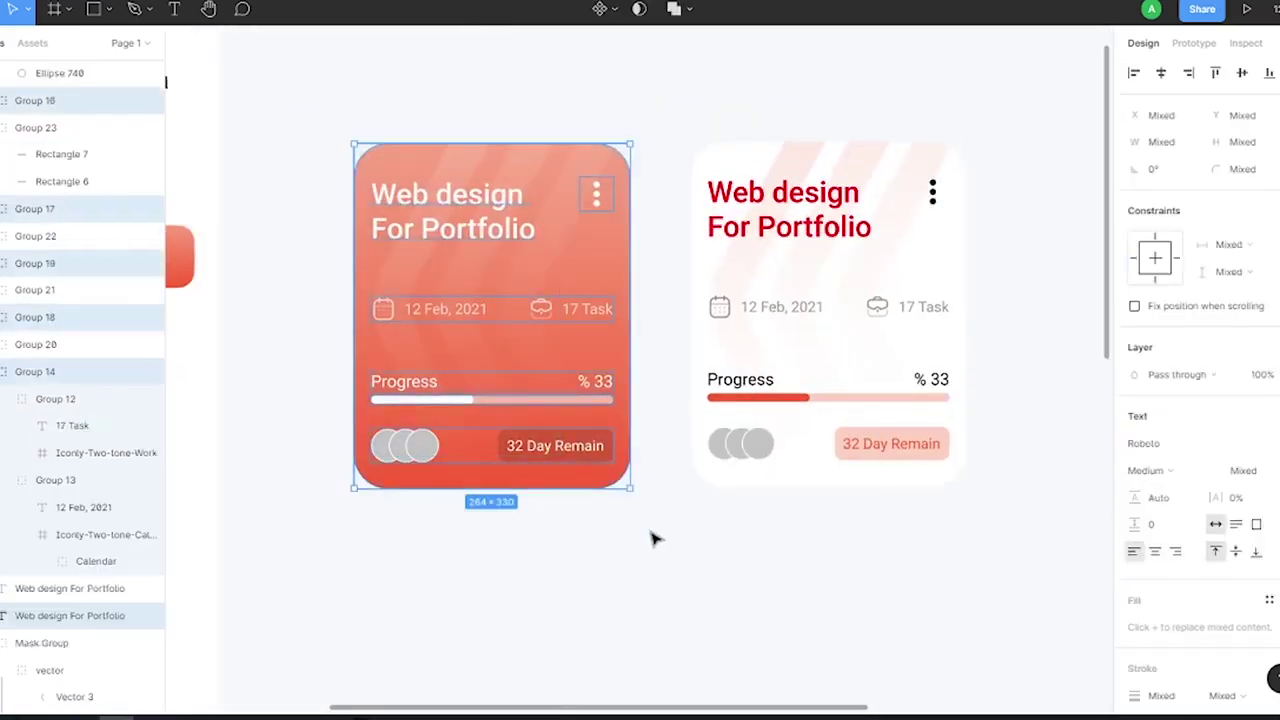
key(ctrl+g)
drag(706, 103, 1029, 580)
key(ctrl+g)
key(shift+Left)
key(shift+Left)
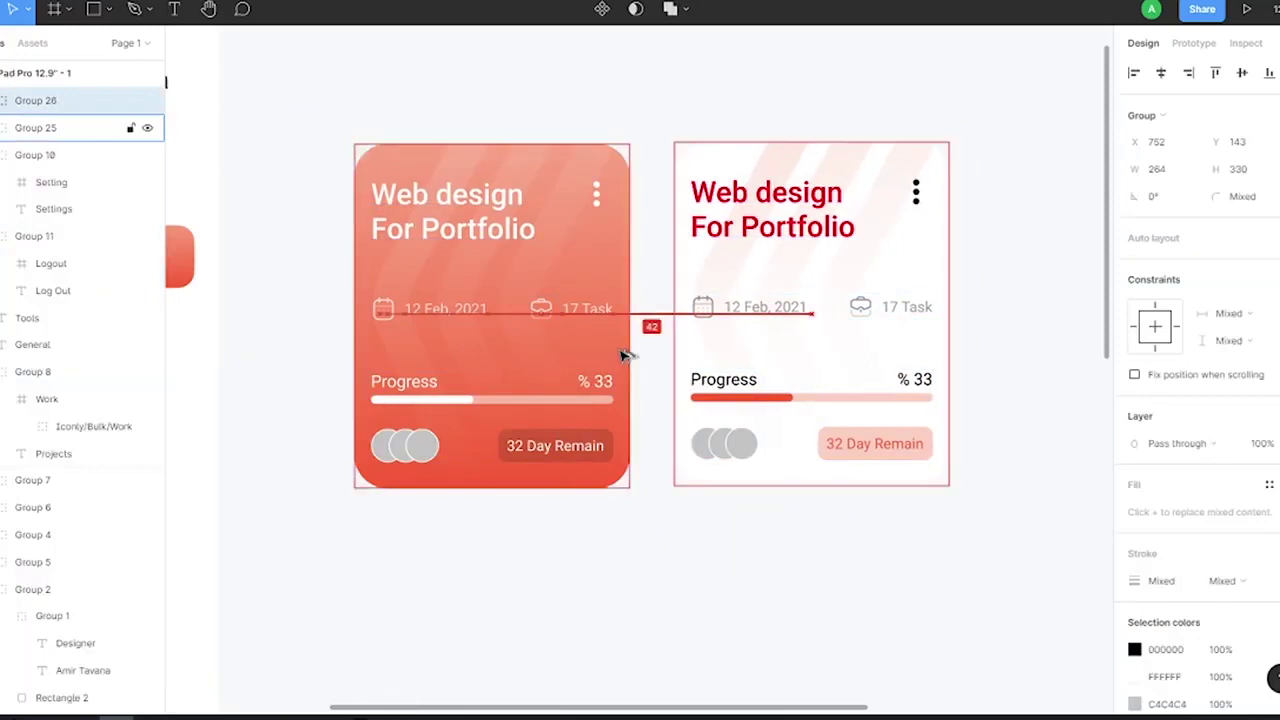
key(shift+Left)
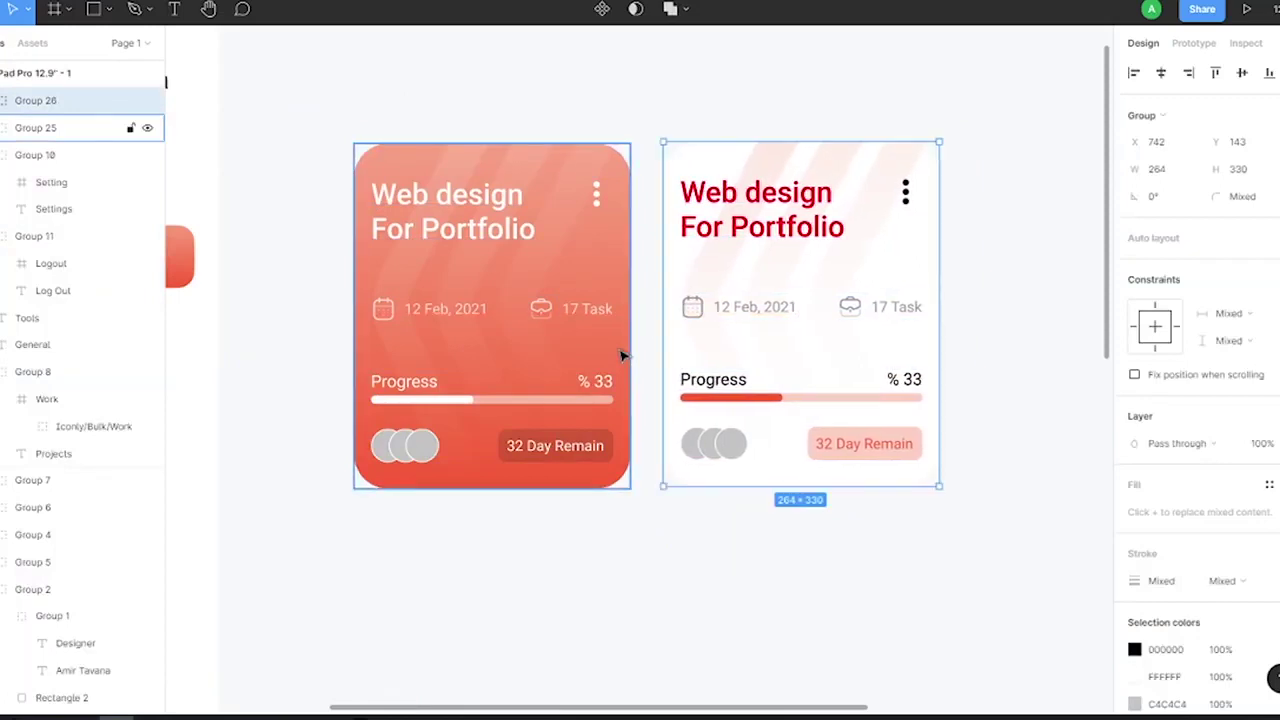
Retitle the white card 'Idustrial Design' and lengthen its red progress fill to 146 px
double_click(840, 181)
key(Return)
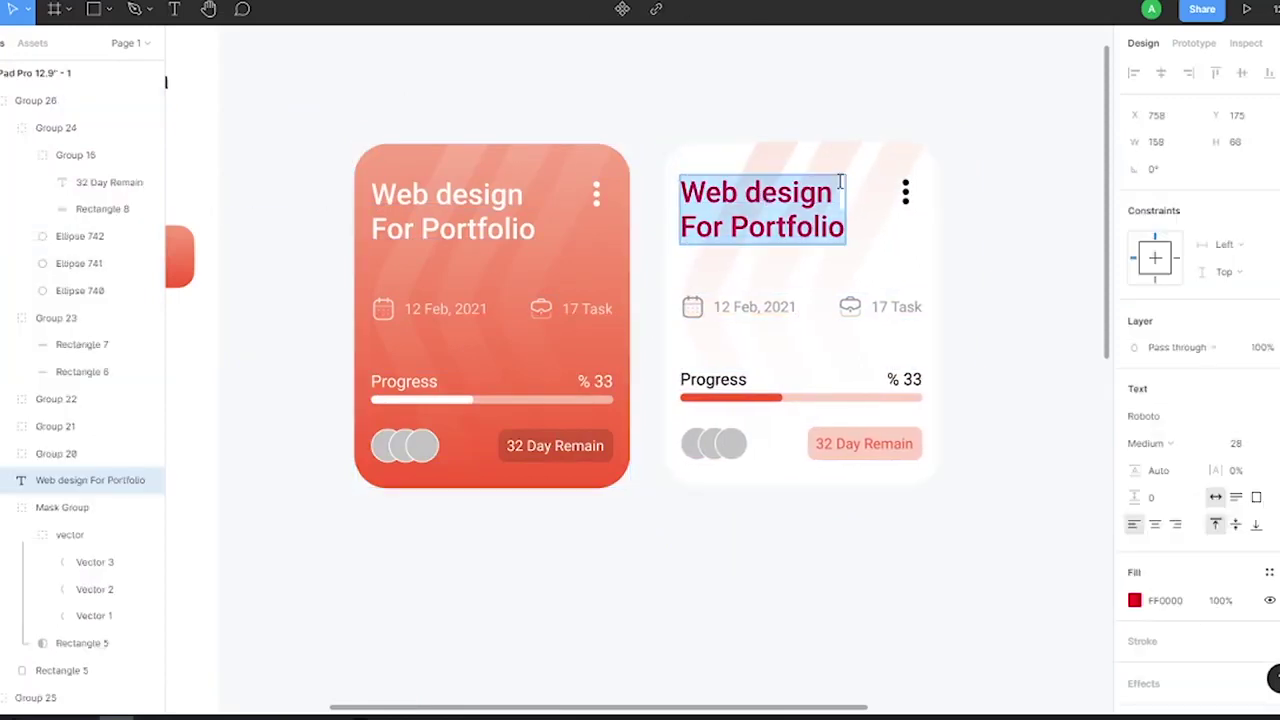
text(ldustrial)
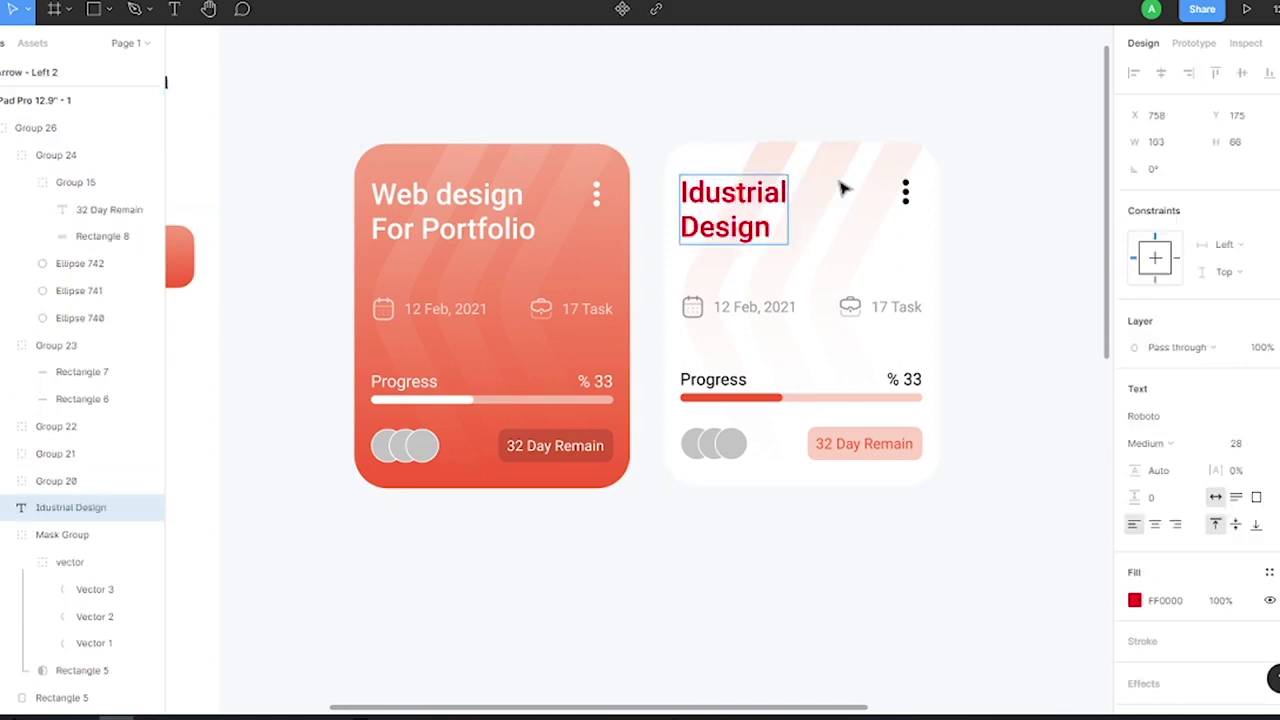
click(757, 398)
scroll(780, 397, up, 3)
drag(780, 397, 910, 382)
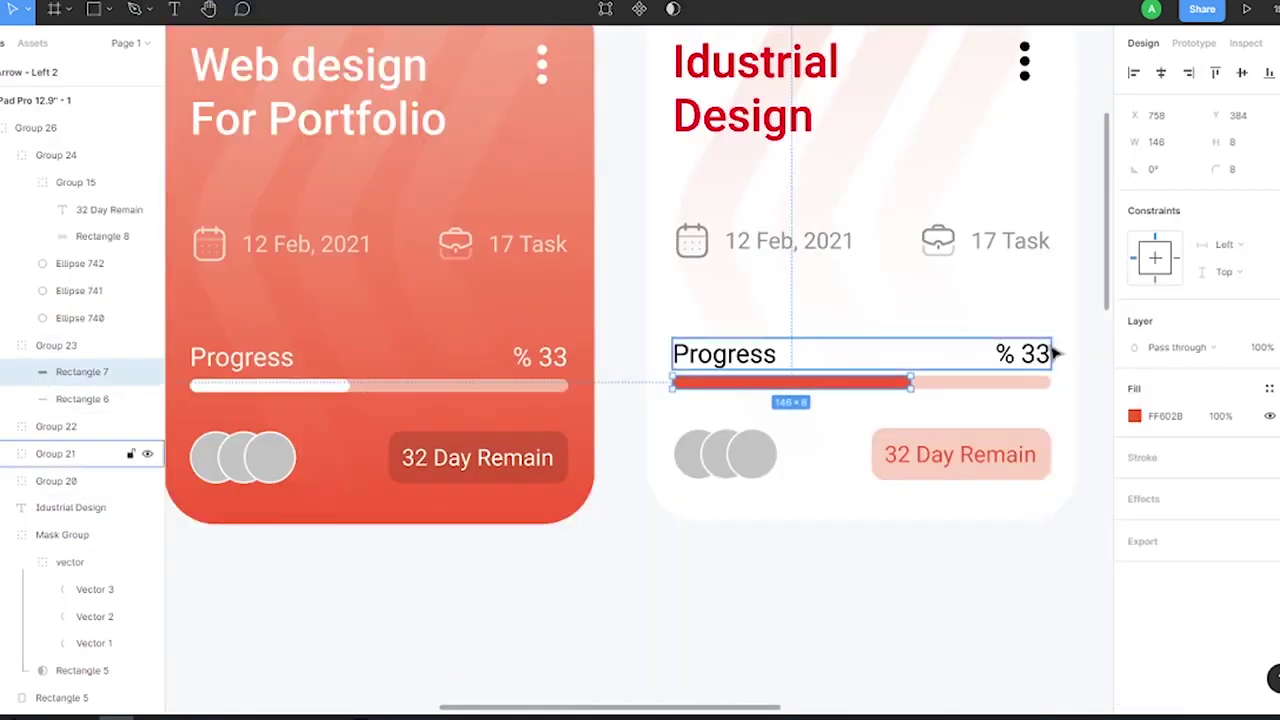
Update the card to % 55, 13 Day Remain and the date 19 Feb, 2021
double_click(1042, 354)
text(55)
click(908, 452)
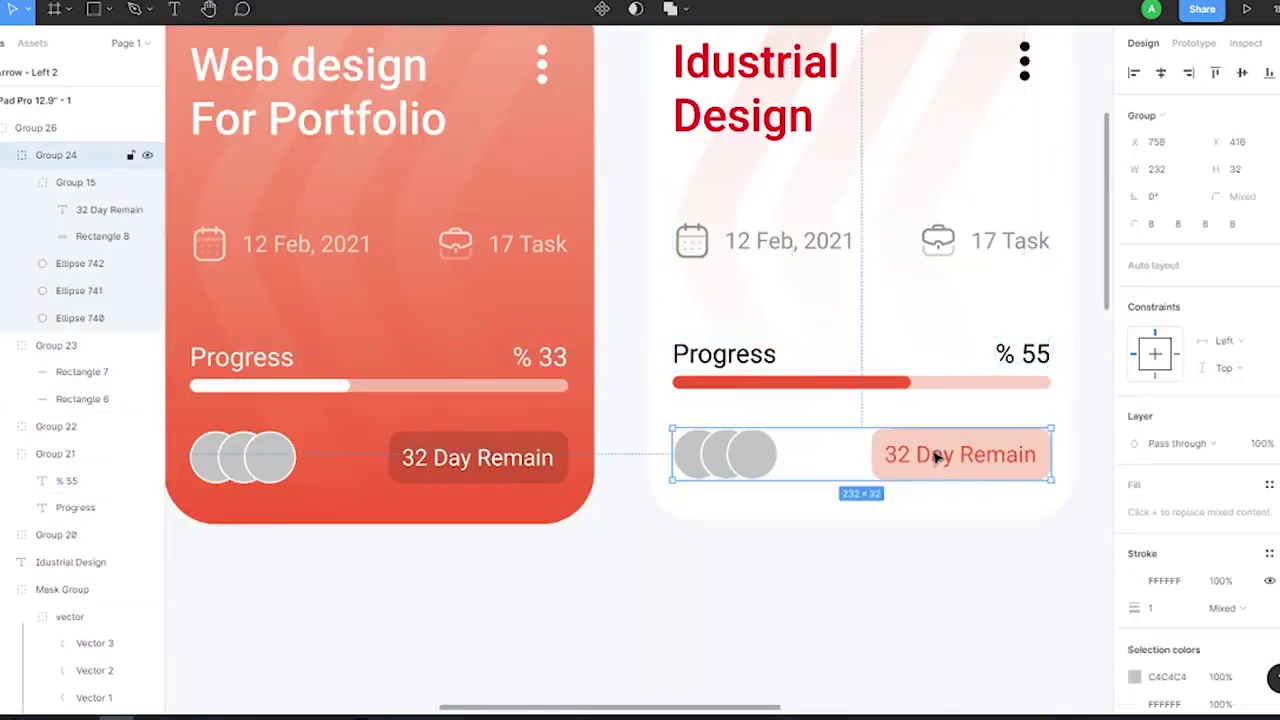
double_click(908, 452)
double_click(755, 240)
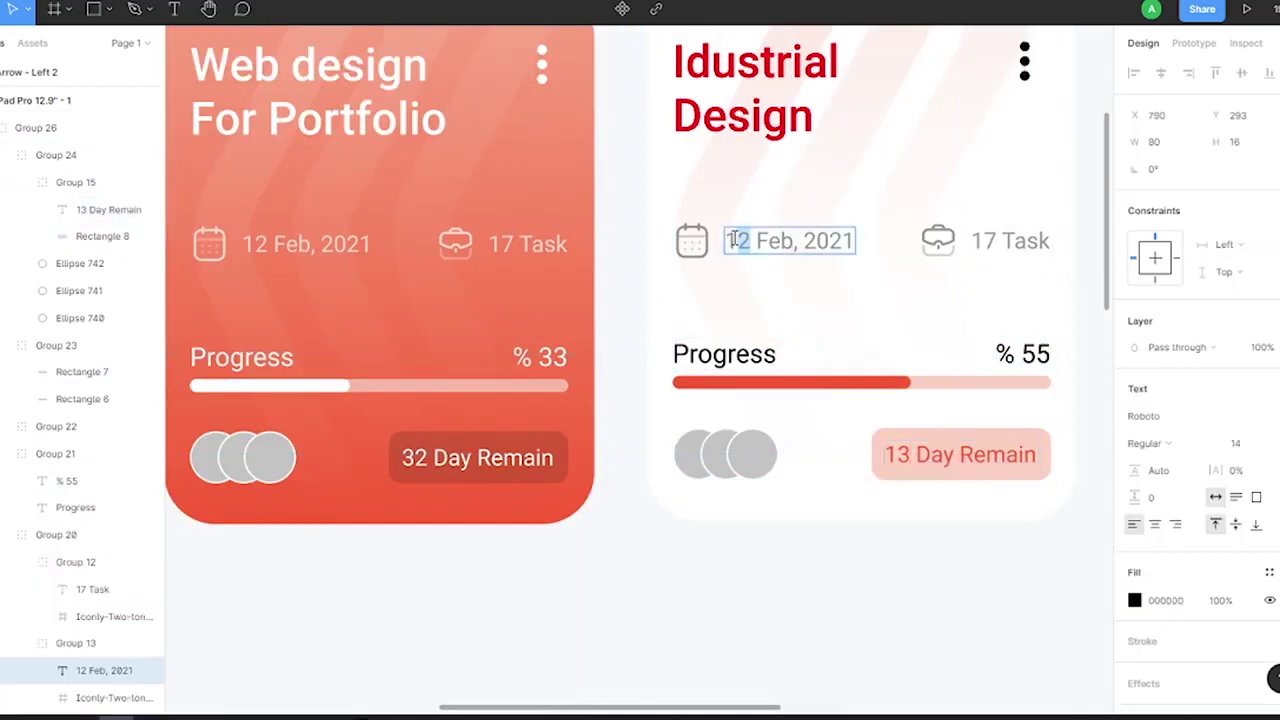
text(9)
double_click(998, 241)
text(1)
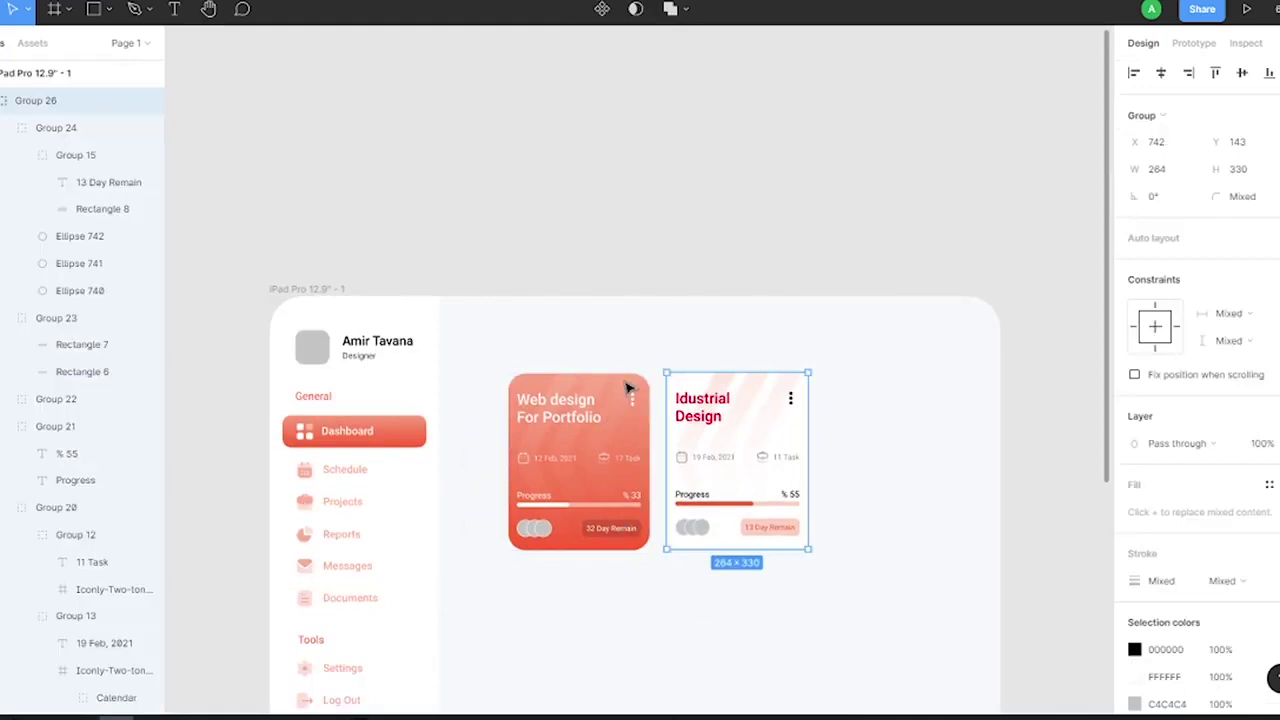
Move both cards into the content area and add a size-24 Recent Projects heading
shift+click(628, 387)
drag(628, 387, 564, 482)
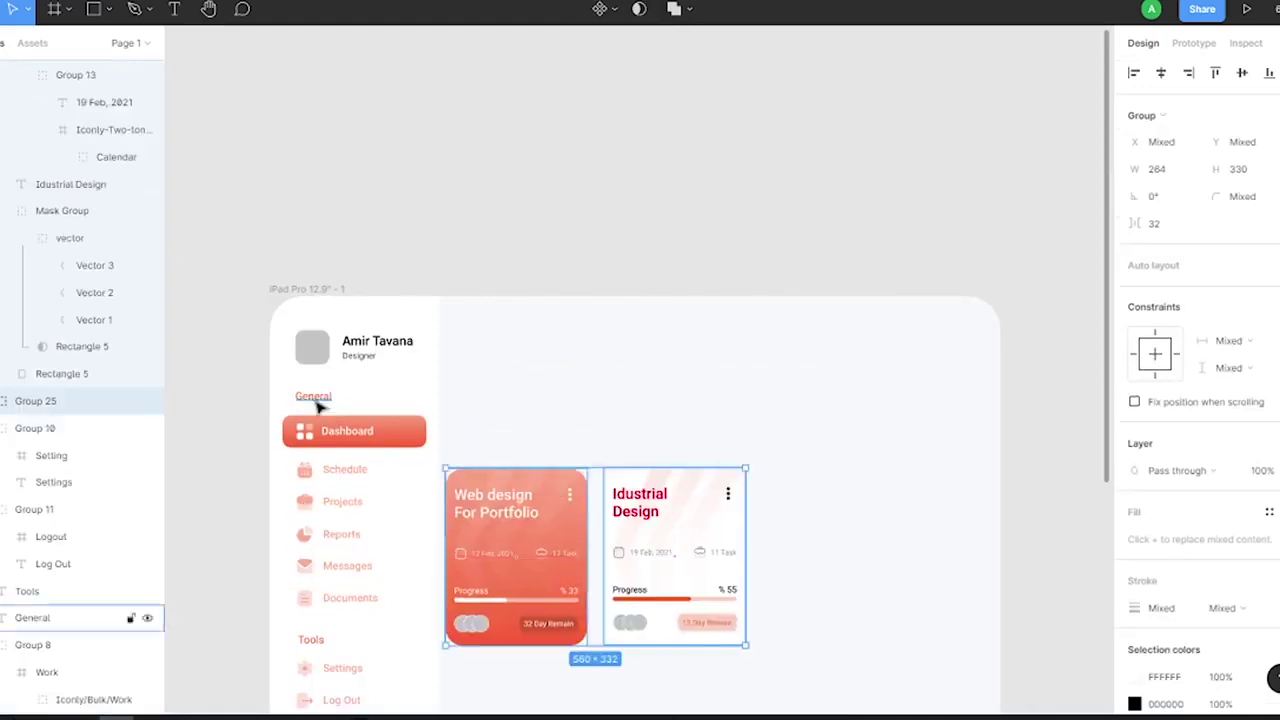
key(t)
drag(501, 357, 678, 402)
text(Recent Projects)
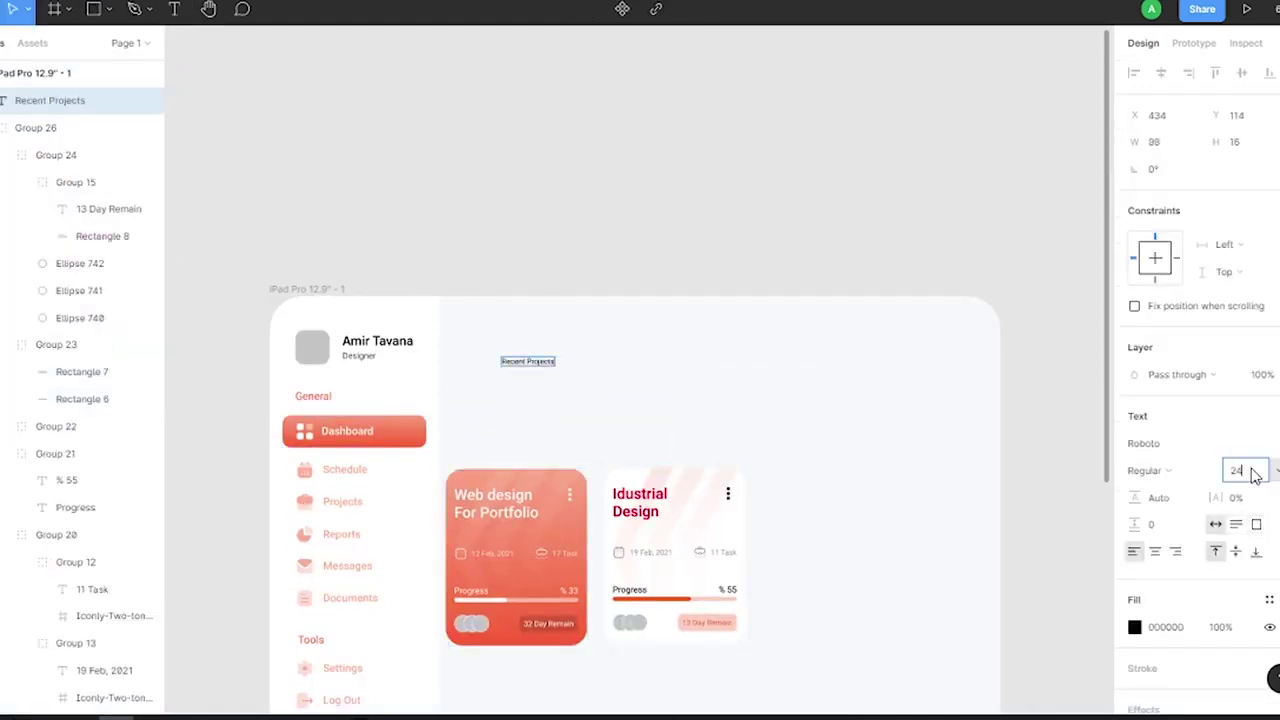
text(24)
key(Return)
Align the Recent Projects heading with the sidebar's General label
scroll(491, 266, up, 2)
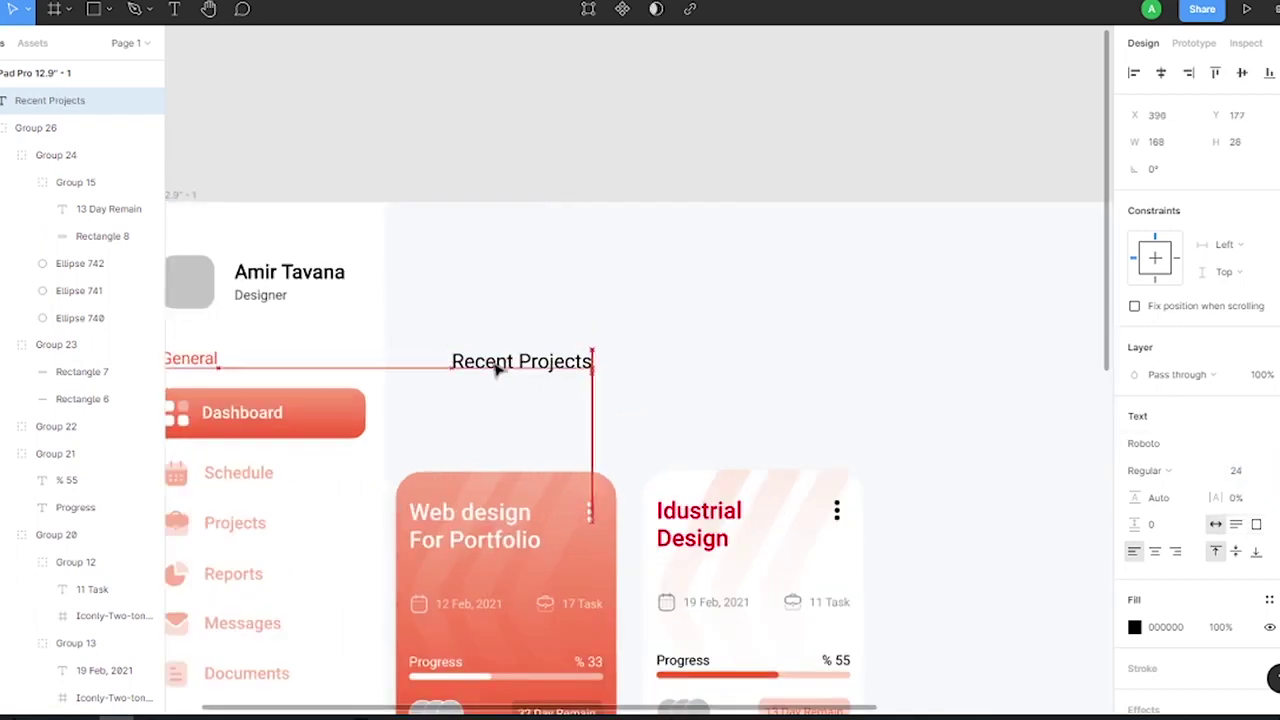
shift+click(190, 358)
scroll(366, 354, down, 2)
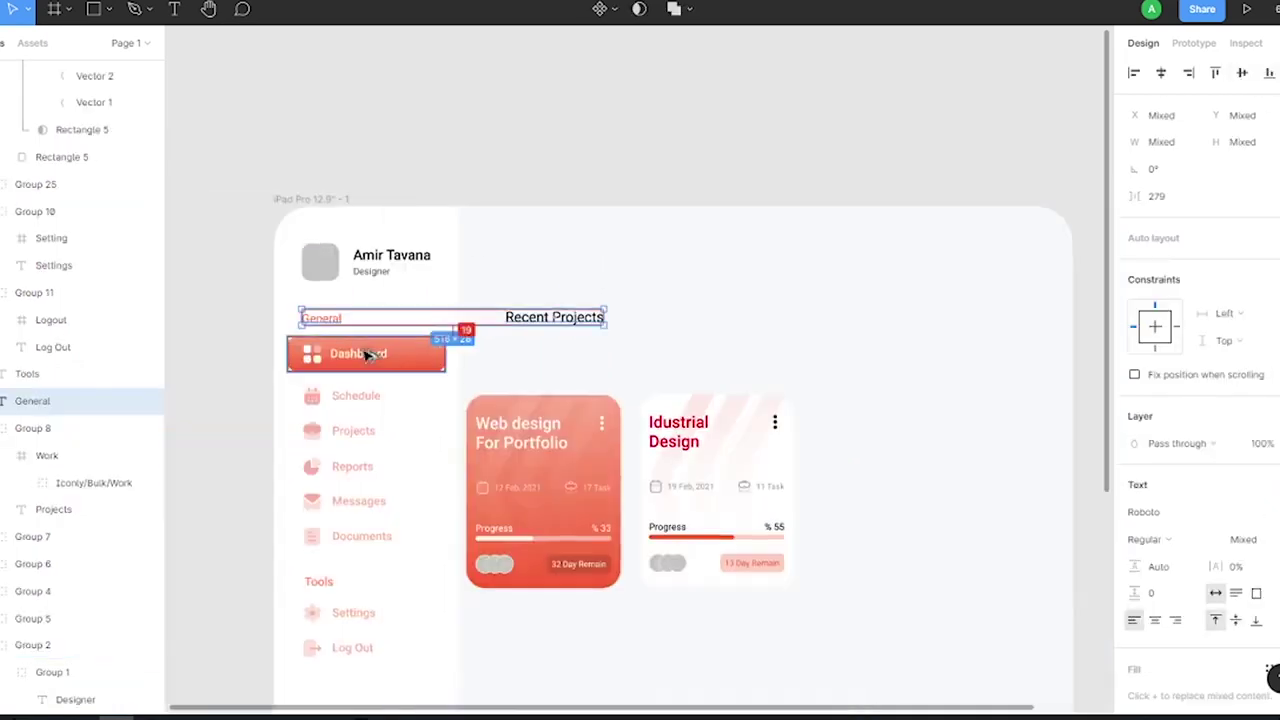
key(Up)
key(Up)
key(Up)
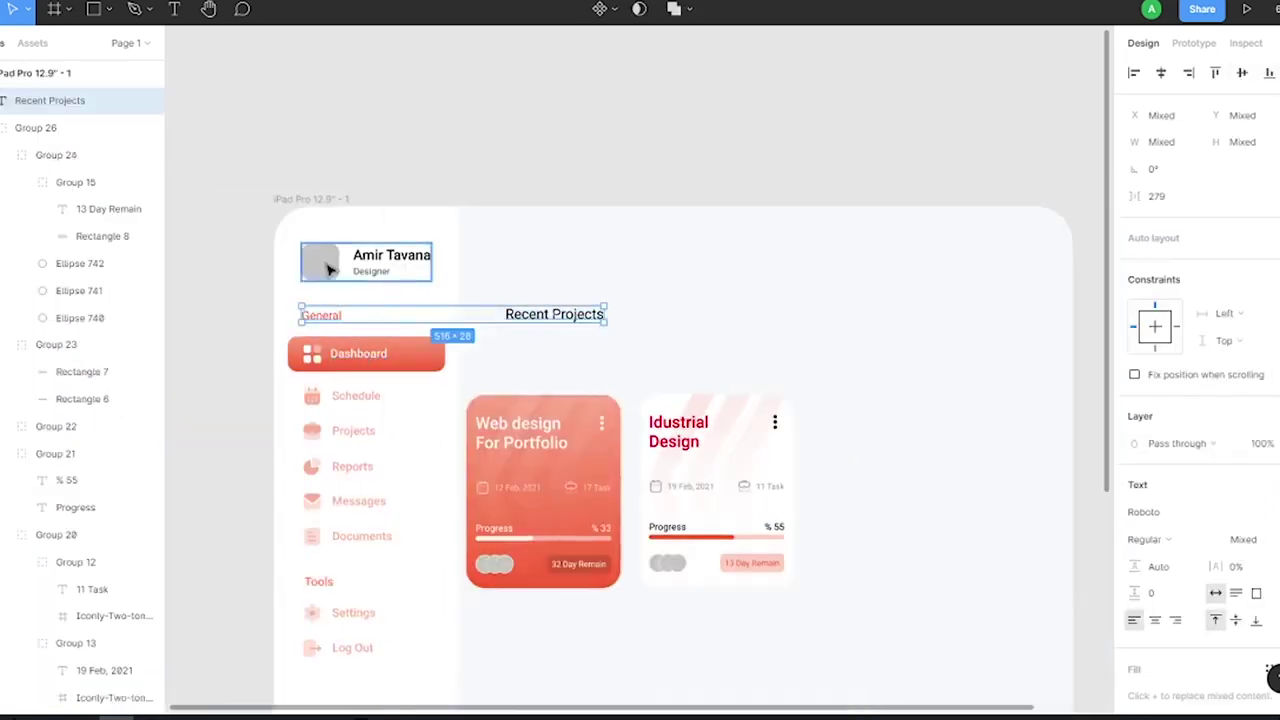
click(555, 314)
key(Left)
key(Left)
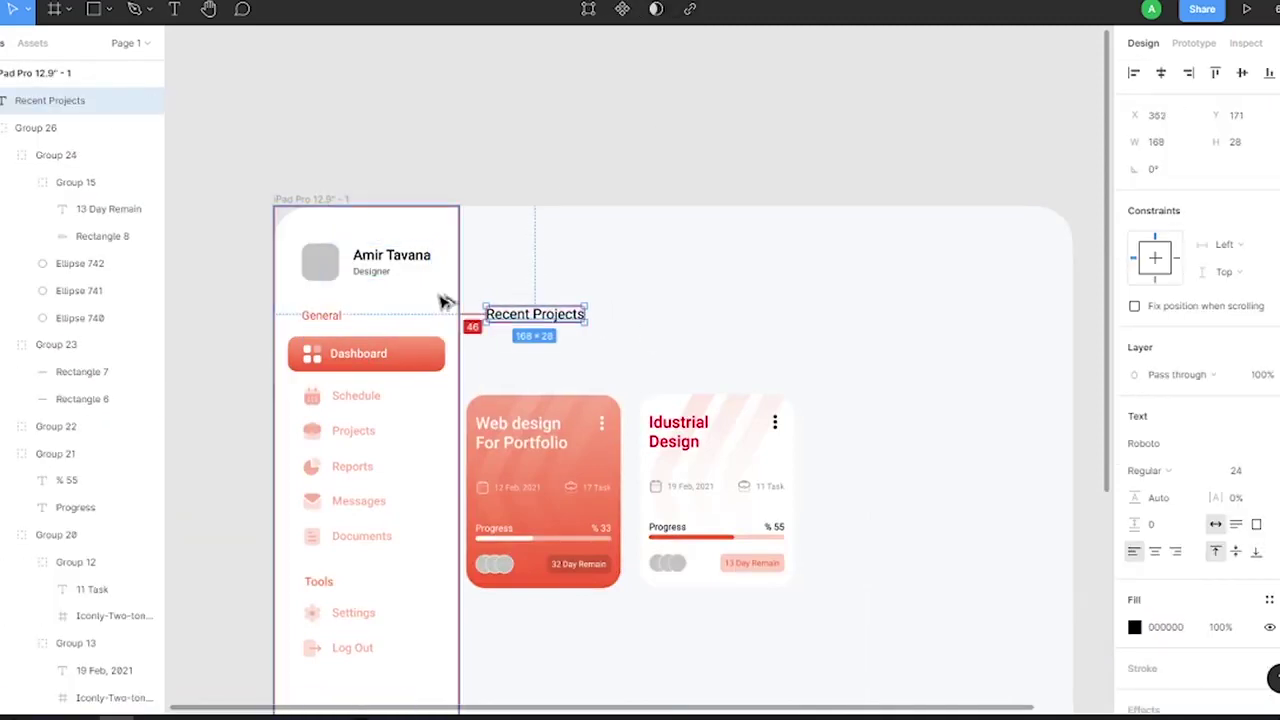
Group the two cards with 32 spacing and place a heading copy below them
shift+click(592, 427)
key(shift+a)
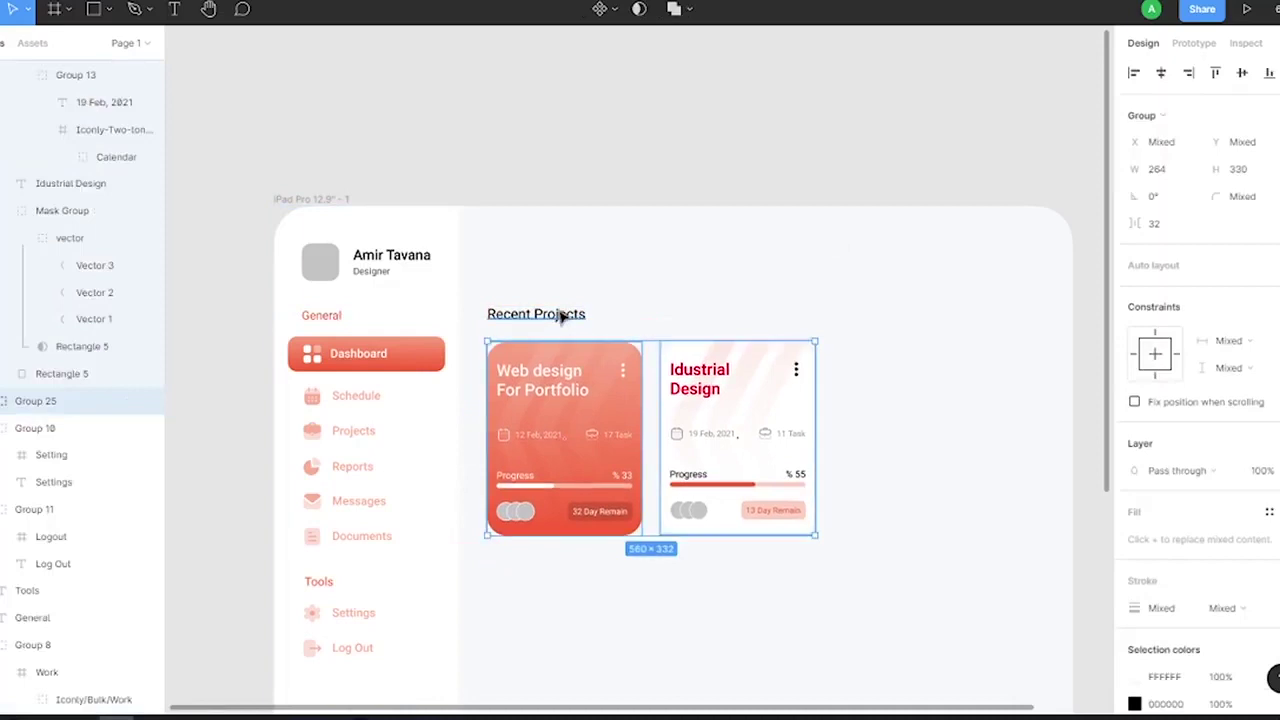
key(ctrl+z)
click(617, 171)
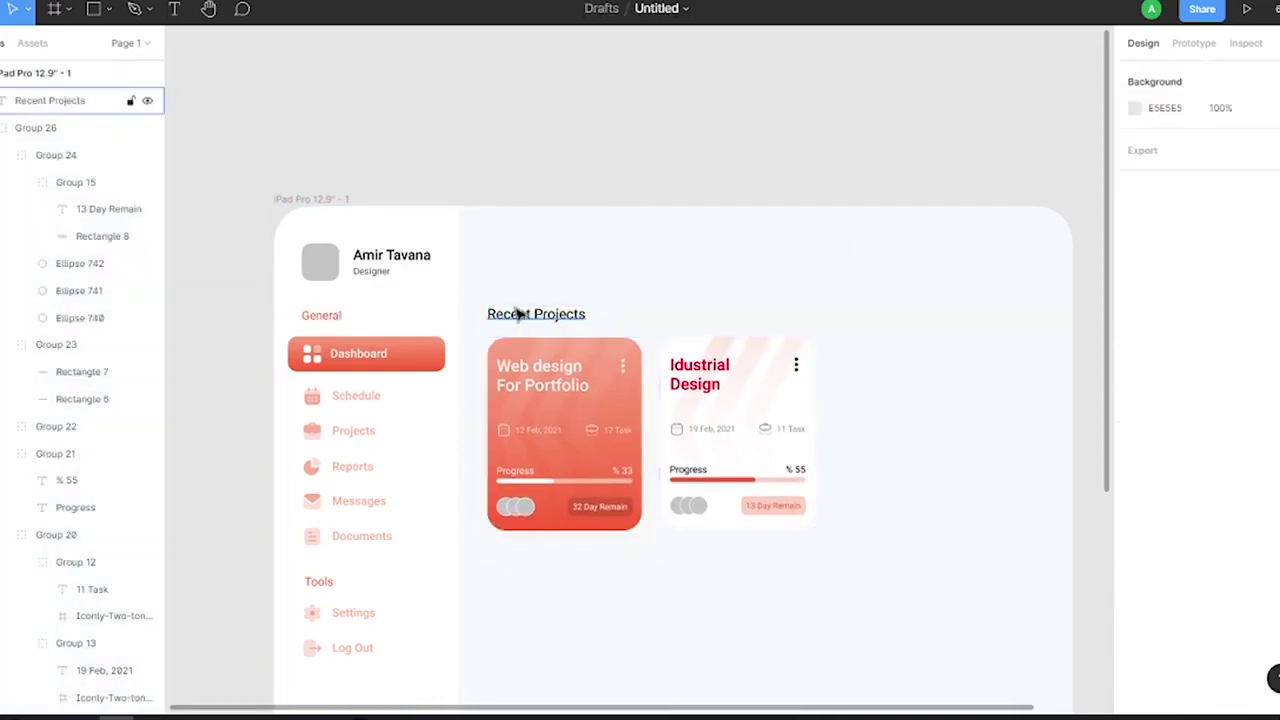
click(517, 314)
shift+click(527, 370)
key(Escape)
click(600, 430)
shift+click(551, 314)
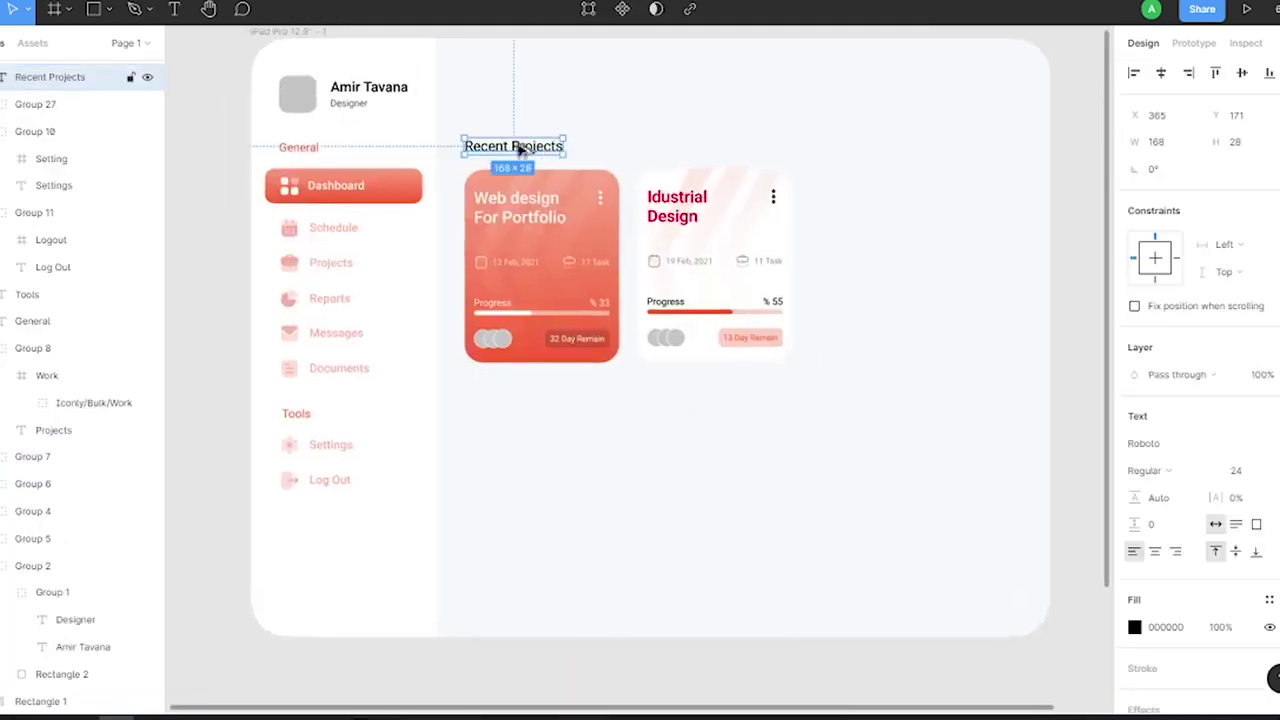
mouse_move(514, 146)
mouse_down()
mouse_move(514, 398)
mouse_move(553, 392)
mouse_up()
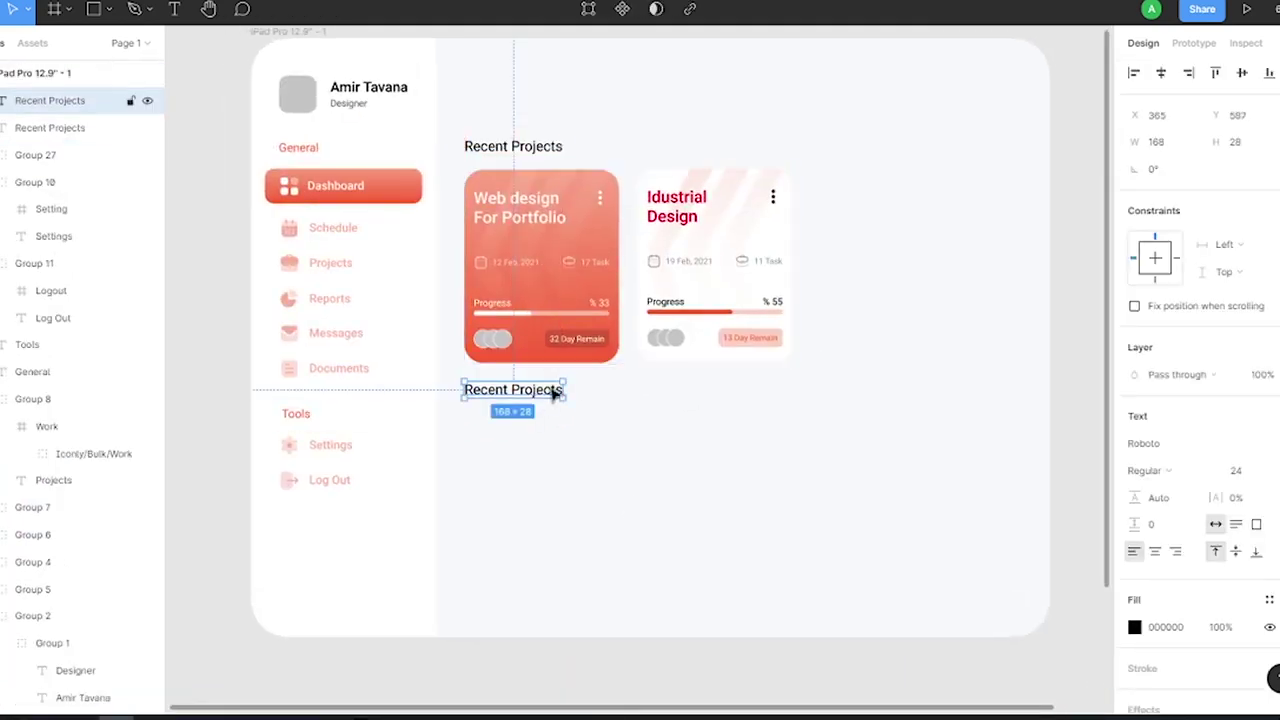
Create a size-16 letter M and duplicate it into a row of seven
key(t)
drag(497, 459, 547, 486)
text(M)
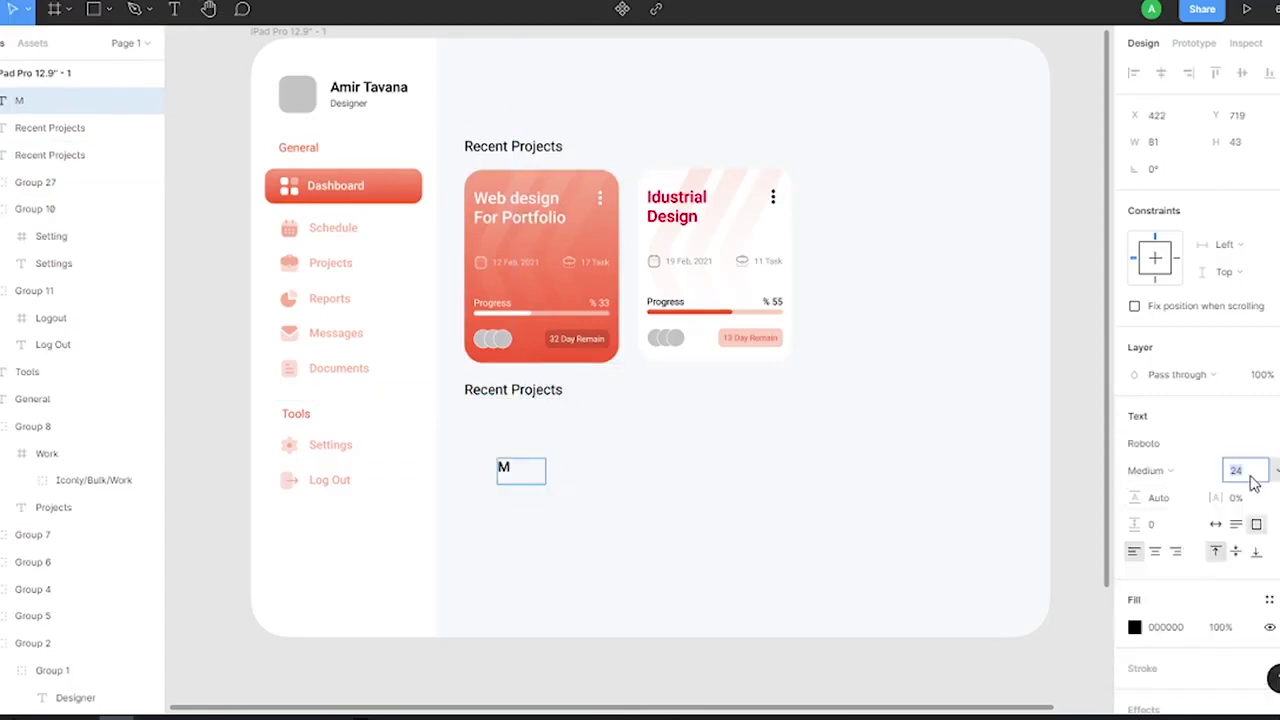
text(16)
key(Return)
drag(480, 414, 722, 413)
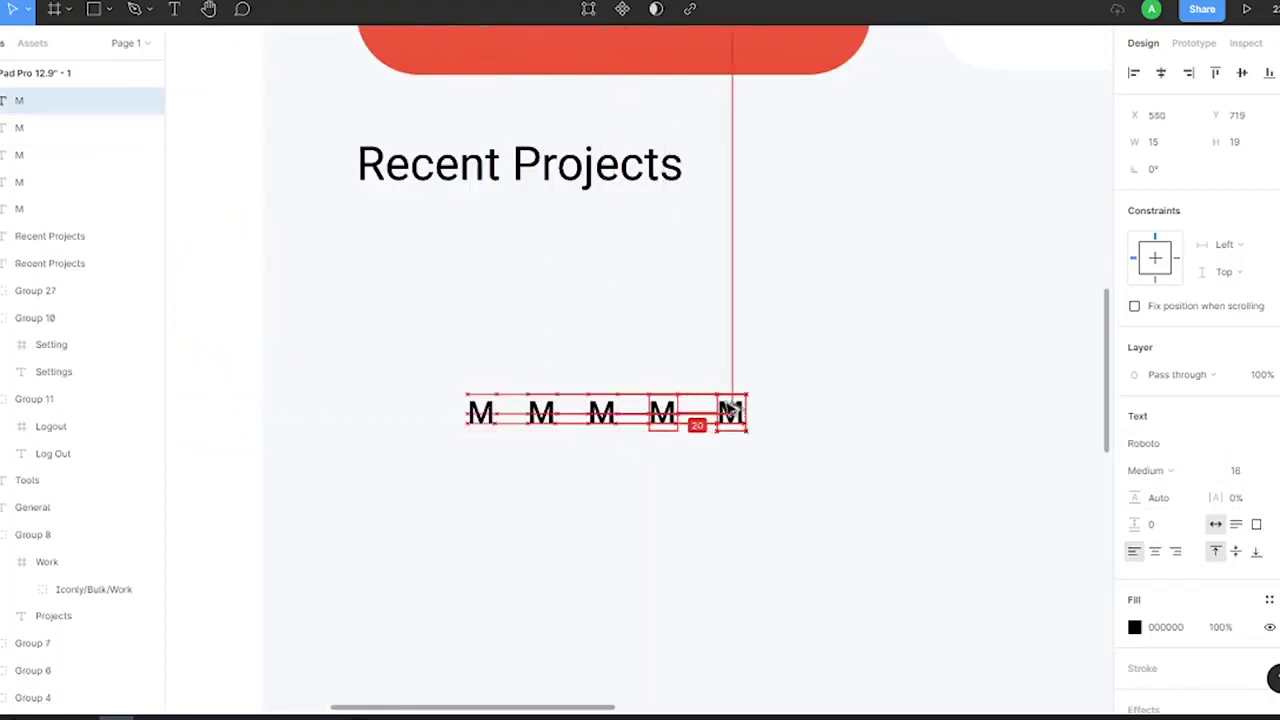
key(ctrl+d)
key(ctrl+d)
Even out the spacing of the seven letters across the row
click(481, 415)
shift+click(541, 413)
shift+click(601, 413)
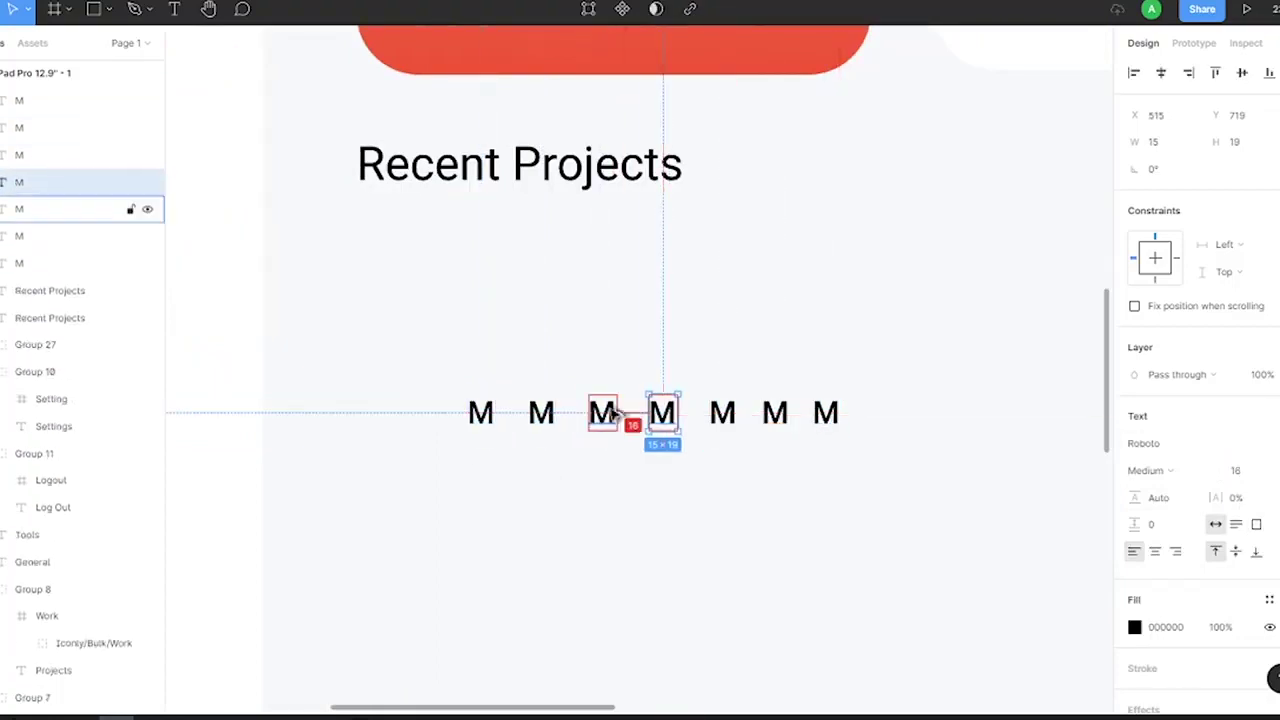
shift+click(662, 413)
shift+click(722, 413)
shift+click(775, 413)
shift+click(826, 413)
shift+click(777, 420)
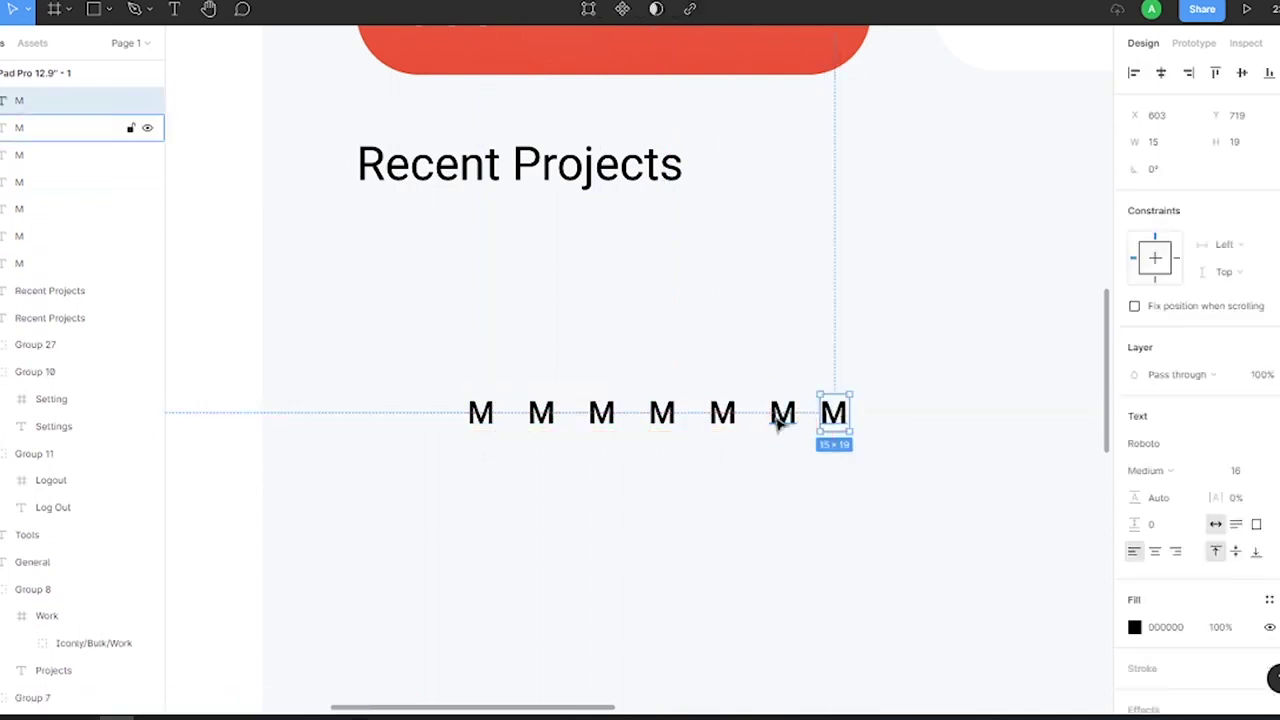
key(shift+Right)
key(Right)
key(Right)
key(Right)
click(551, 428)
shift+click(481, 413)
shift+click(610, 418)
shift+click(662, 418)
shift+click(722, 418)
shift+click(782, 418)
shift+click(835, 420)
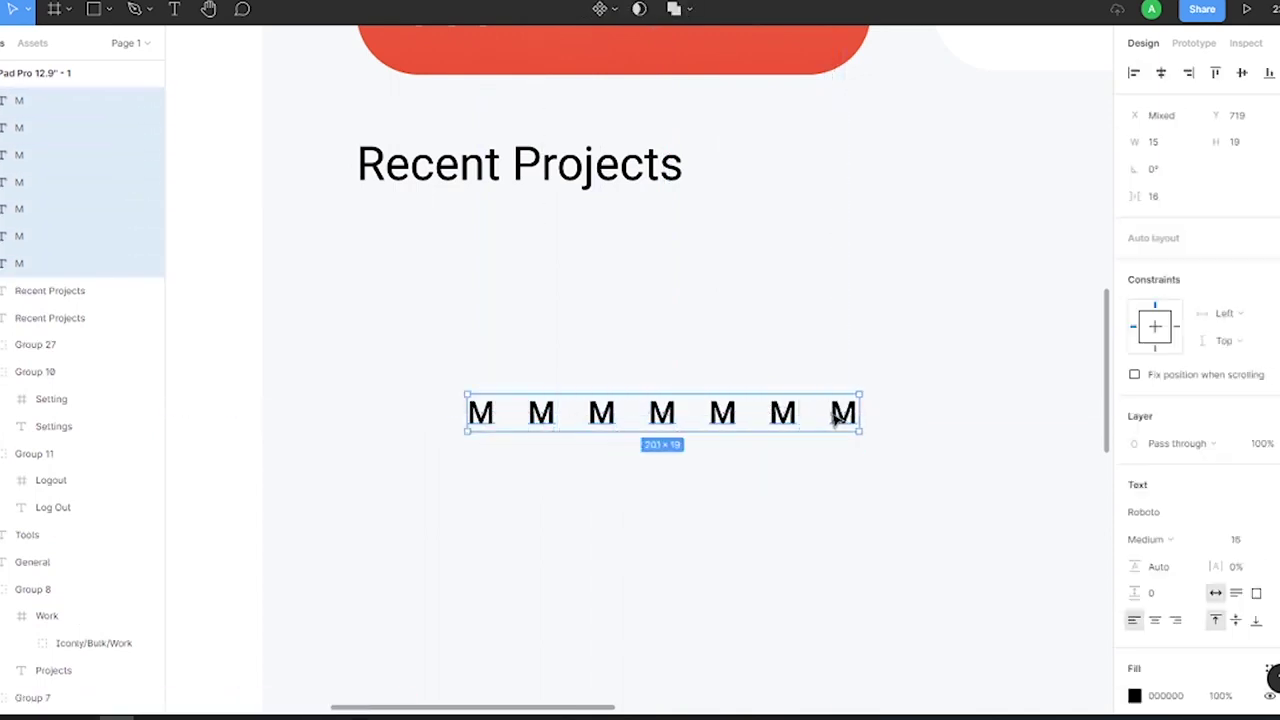
Change the letters to read M T W T F S S
double_click(541, 413)
text(T)
double_click(602, 413)
text(W)
double_click(662, 413)
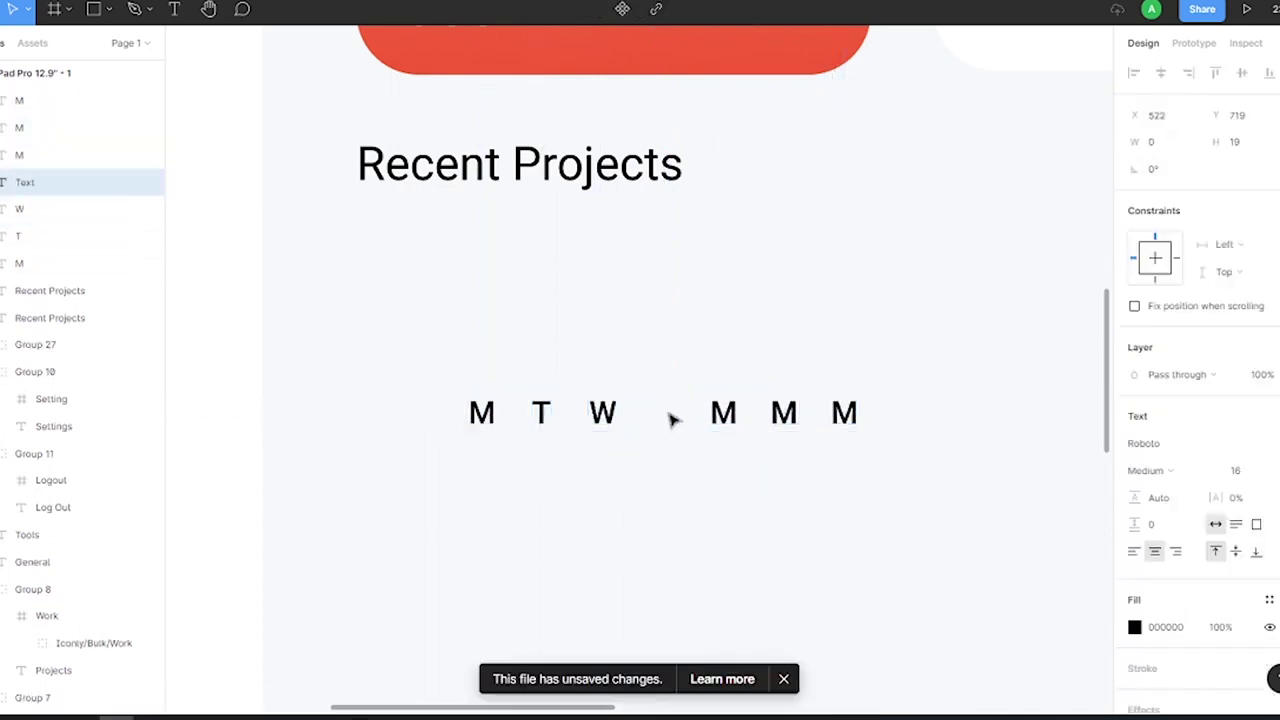
text(TF)
double_click(783, 413)
text(S)
double_click(844, 413)
text(S)
Duplicate the weekday row just beneath and begin changing the copy's font weight
click(481, 413)
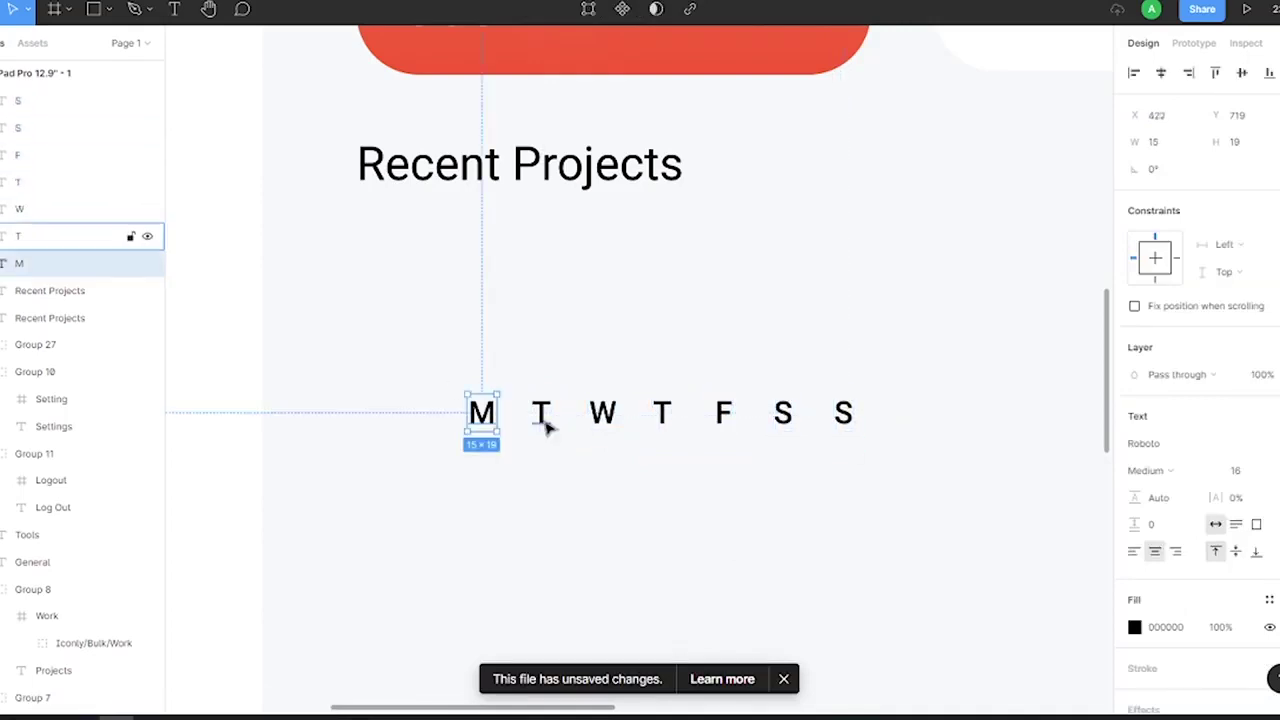
shift+click(782, 413)
shift+click(843, 413)
drag(608, 413, 606, 480)
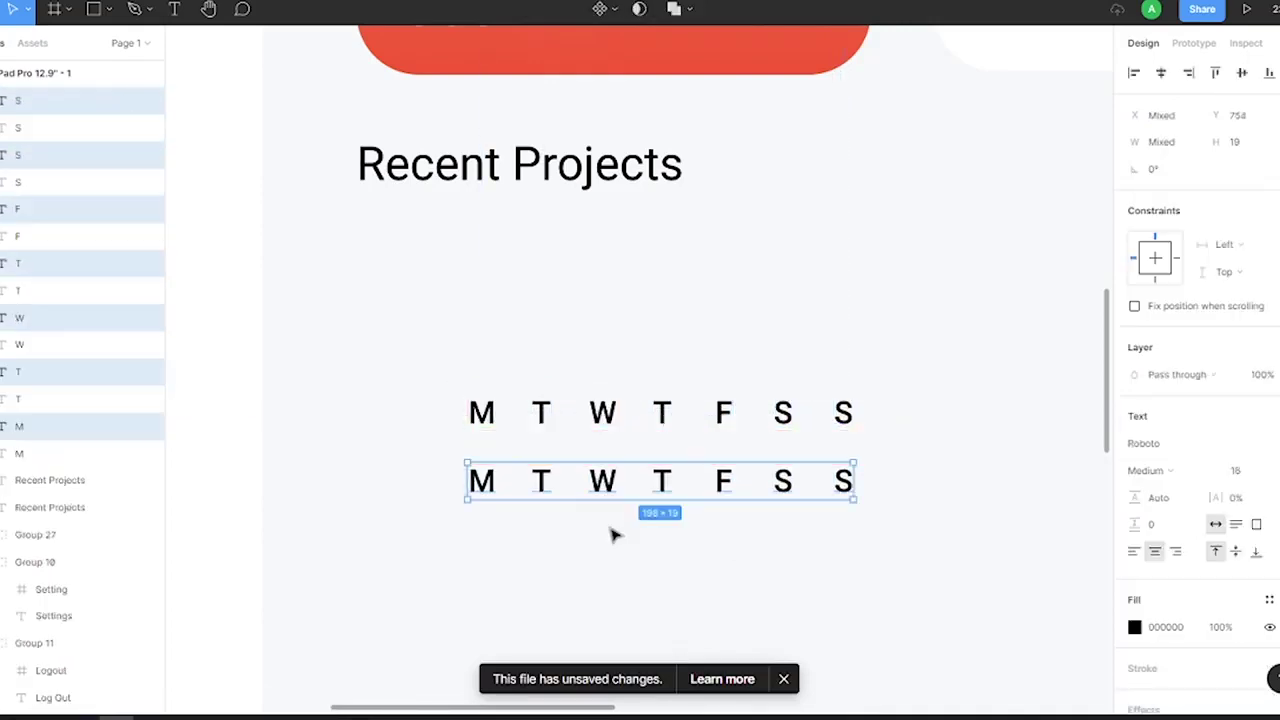
click(1190, 472)
Make the duplicate weekday row regular weight at 50% opacity and copy it into three rows below
click(1203, 459)
key(5)
scroll(771, 443, down, 5)
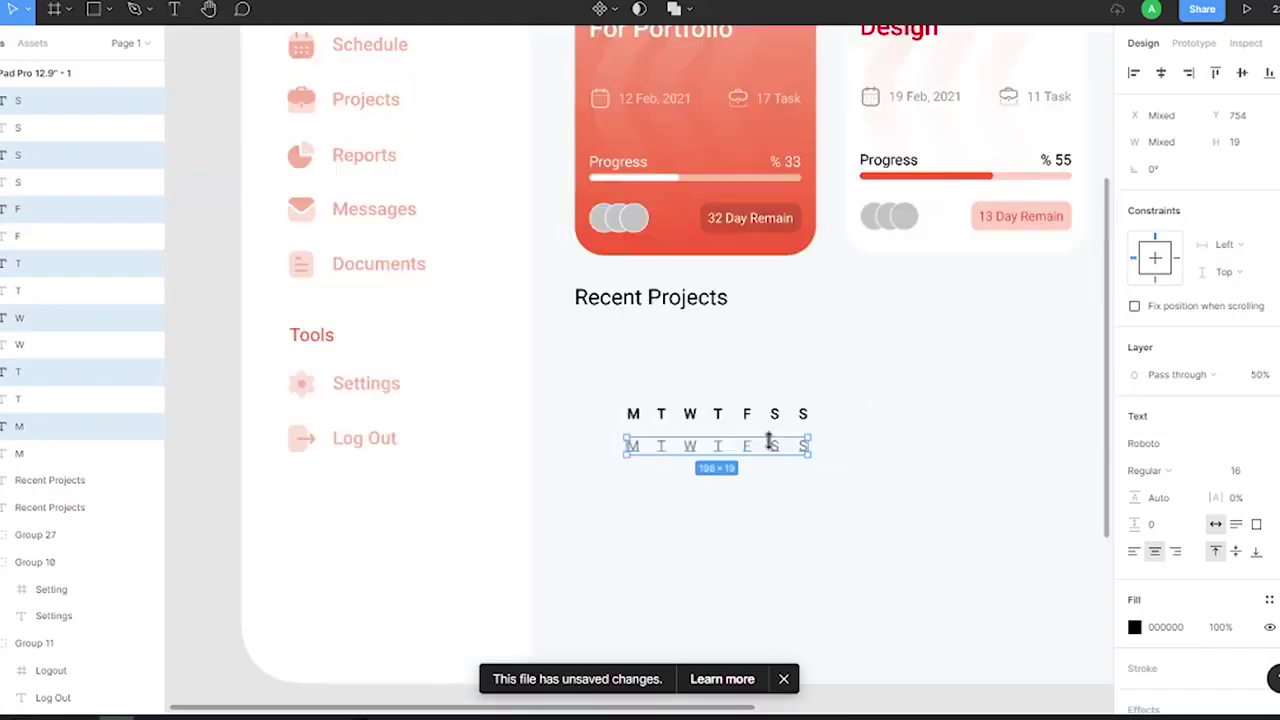
scroll(729, 489, up, 3)
mouse_move(677, 432)
mouse_down()
mouse_move(680, 503)
mouse_move(725, 547)
mouse_up()
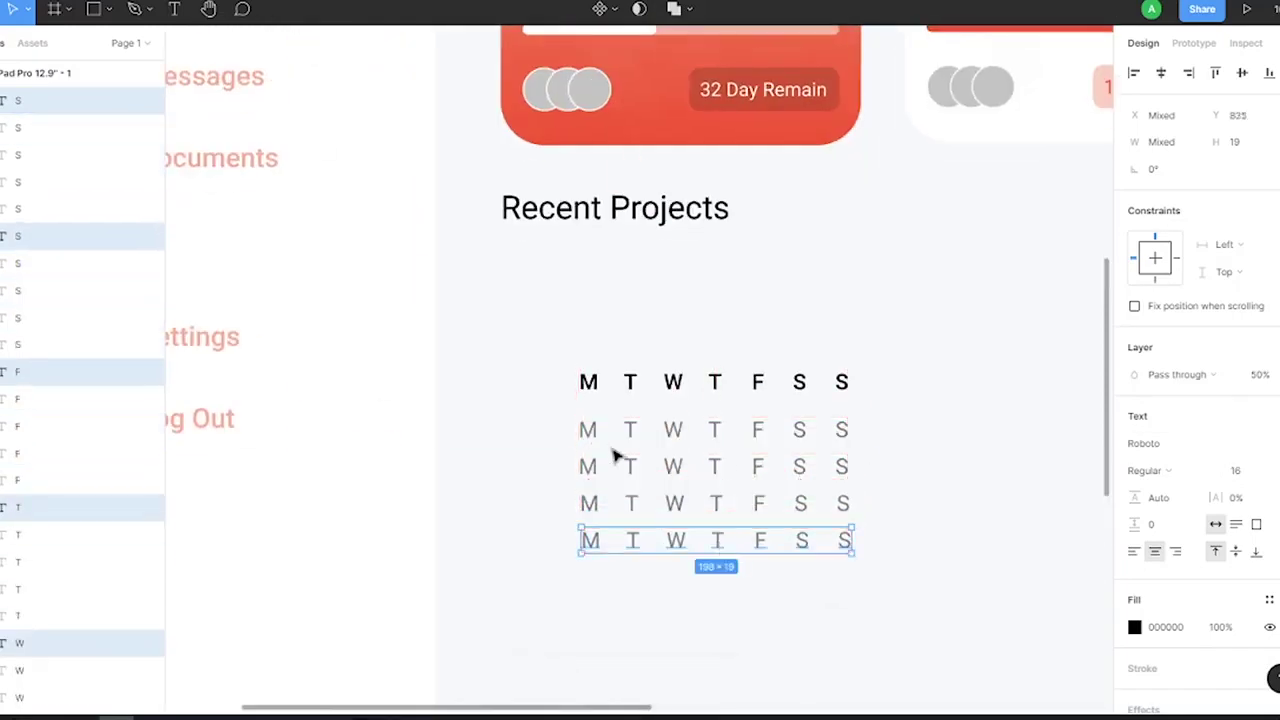
Replace the first grey row's letters with the dates 2, 3 and 47
click(673, 430)
text(1)
double_click(715, 430)
text(2)
double_click(757, 430)
text(3)
double_click(799, 430)
text(4)
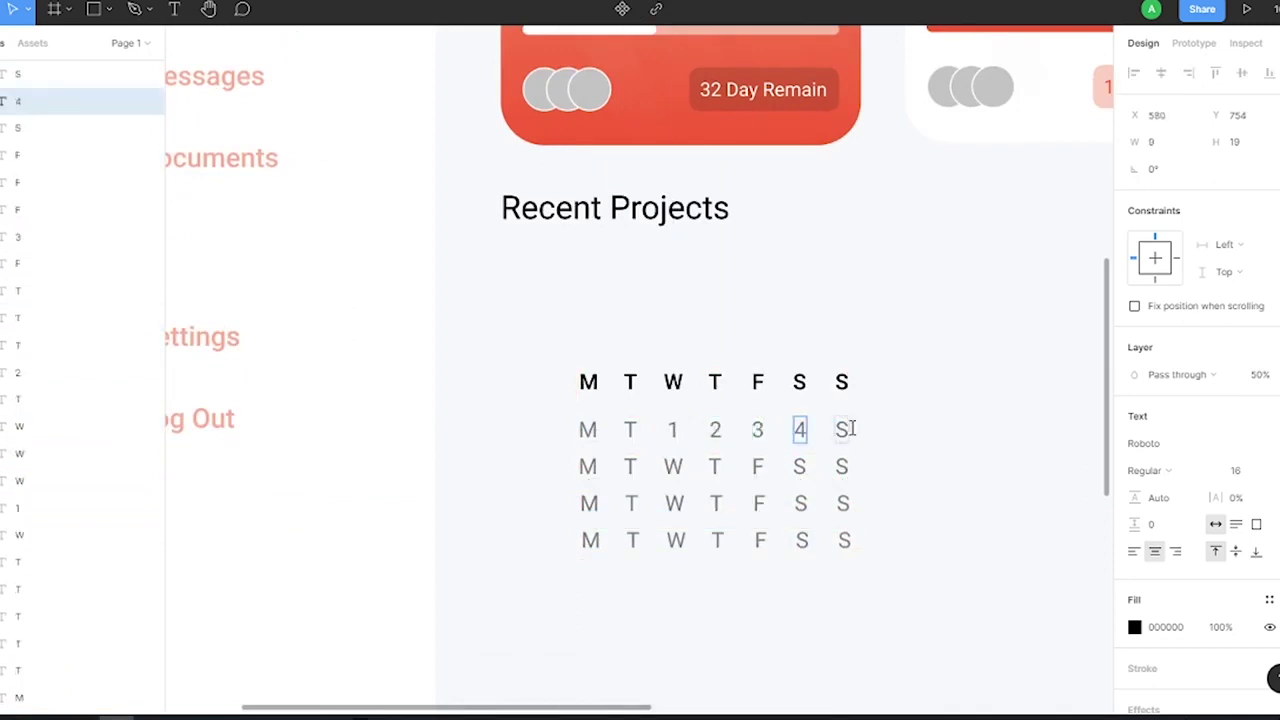
text(7)
Turn the second row's letters into the dates 8, 10 and 11
double_click(673, 467)
text(8)
double_click(715, 467)
text(9)
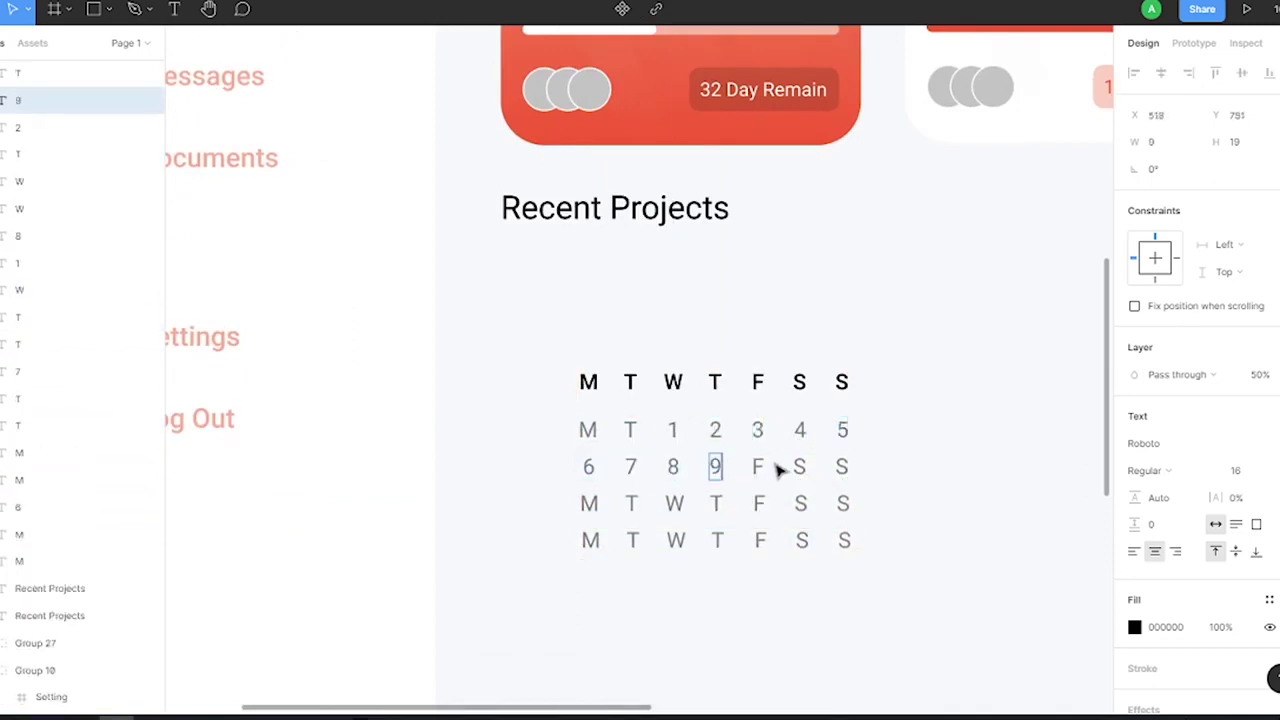
text(10)
double_click(799, 467)
text(11)
click(840, 467)
Turn the third row's letters into the dates 13, 14 and 1519
double_click(589, 503)
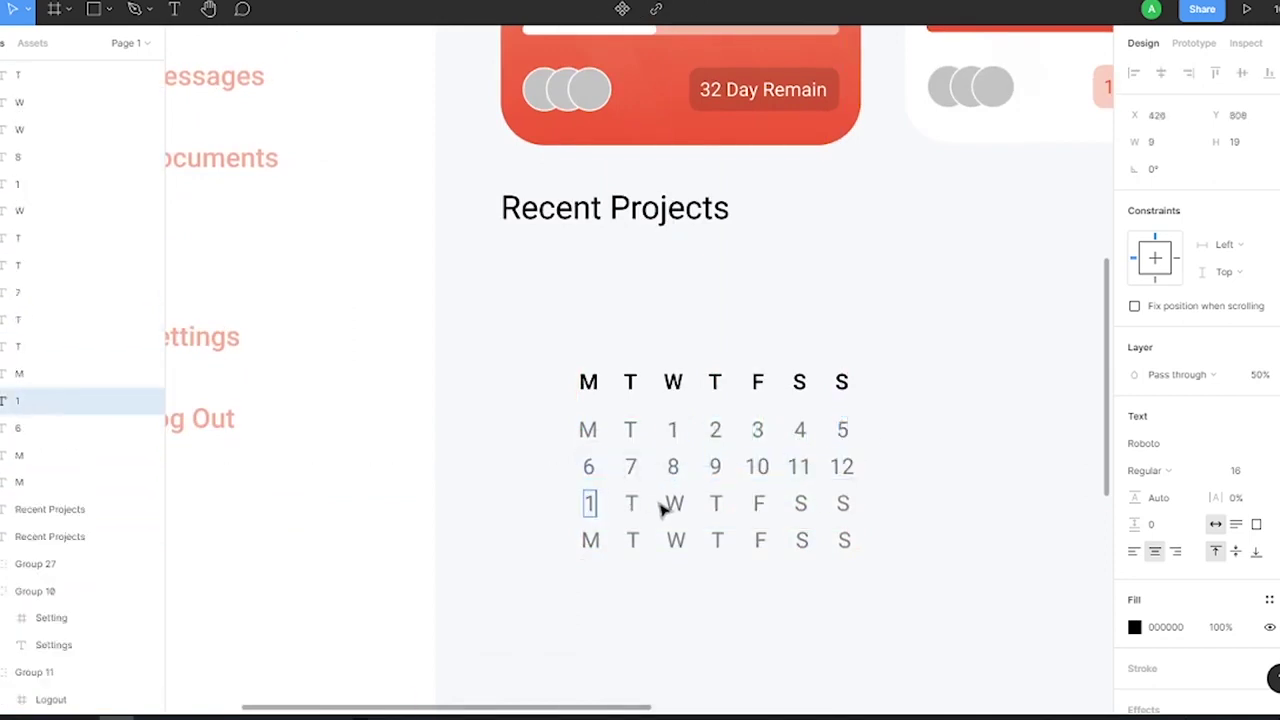
text(13)
double_click(631, 503)
text(14)
double_click(673, 503)
text(15)
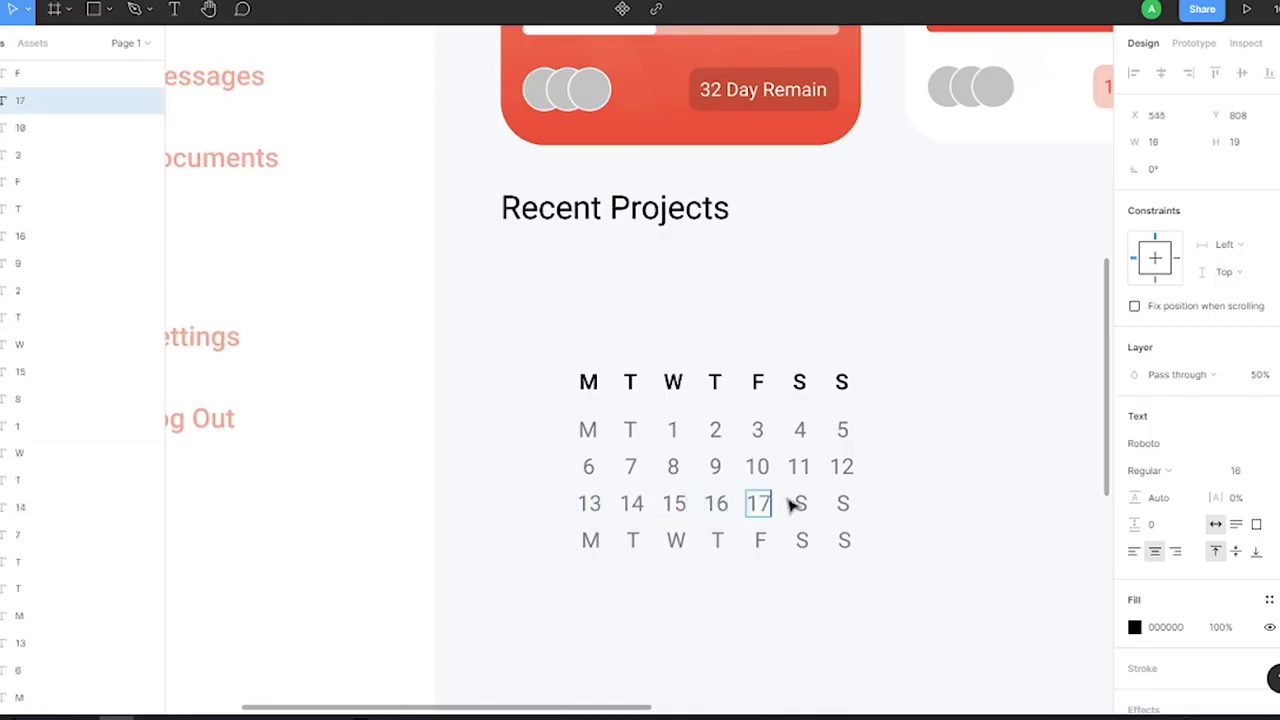
text(19)
Edit the fourth row's letters into dates from 20 on, including 23
double_click(589, 540)
double_click(631, 540)
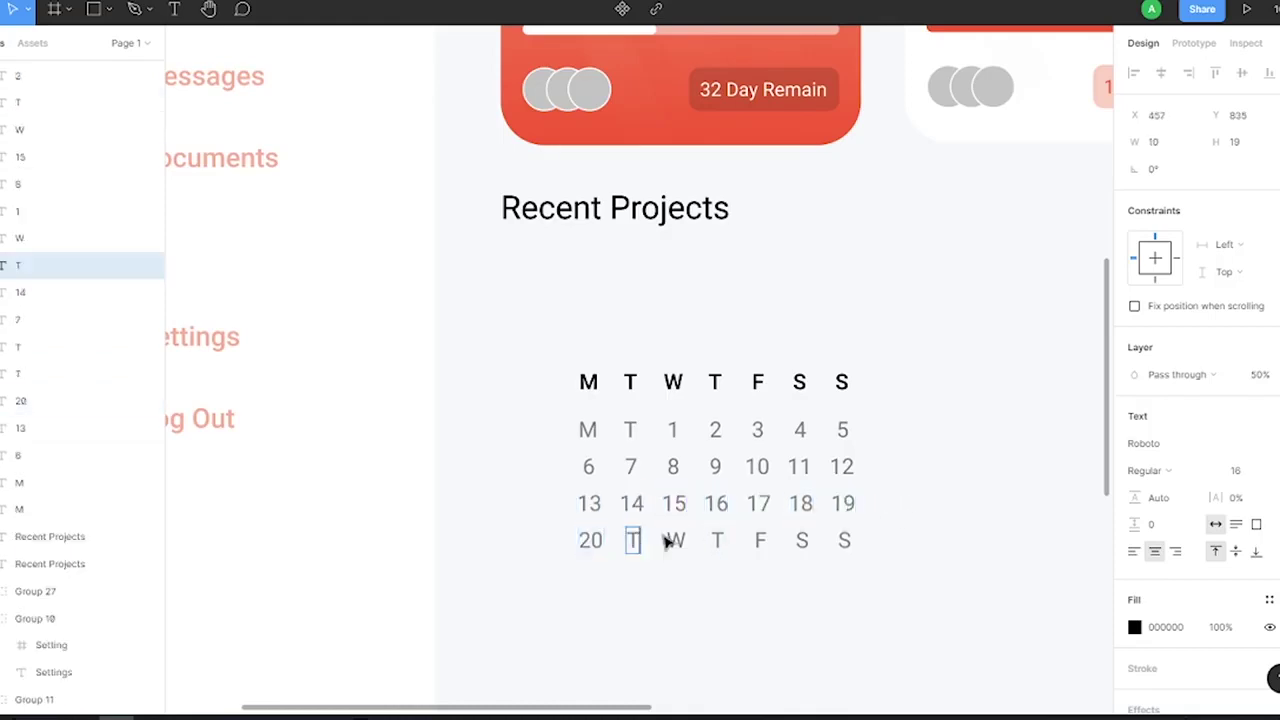
double_click(675, 540)
double_click(717, 540)
text(23)
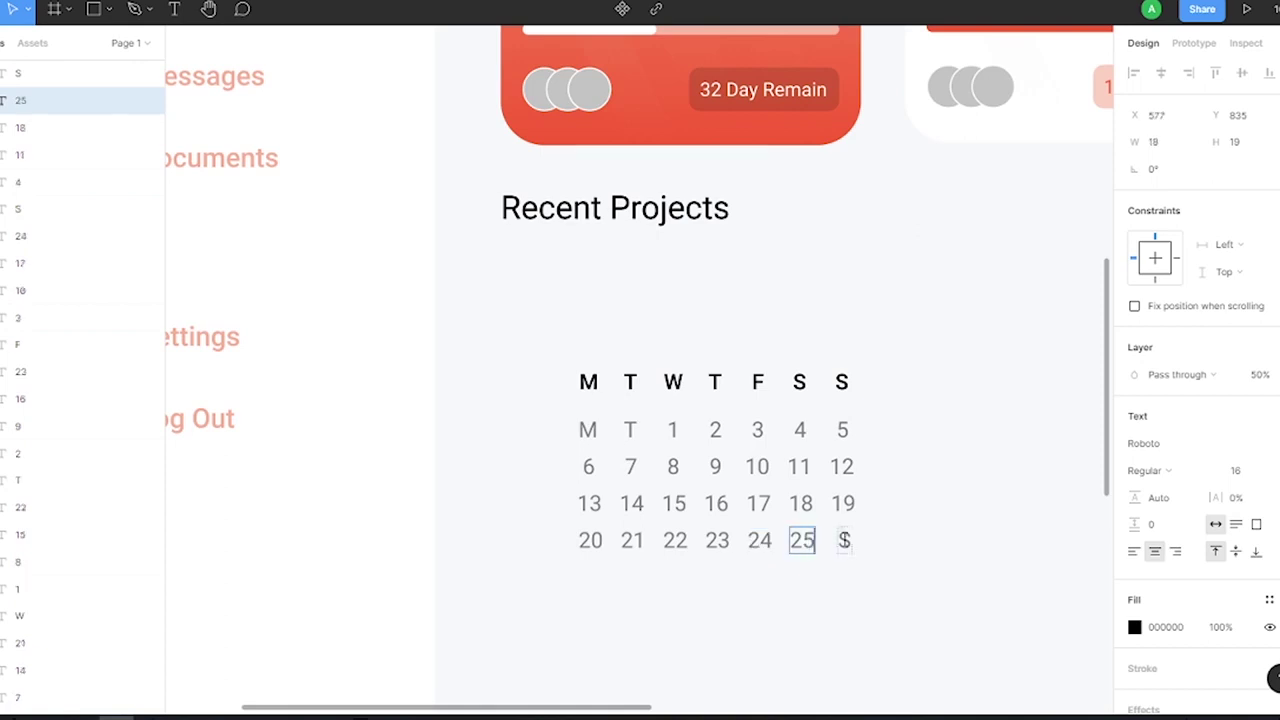
Copy the 20, 21 and 22 cells into a new row below
click(590, 540)
shift+click(632, 540)
shift+click(675, 540)
drag(643, 540, 600, 577)
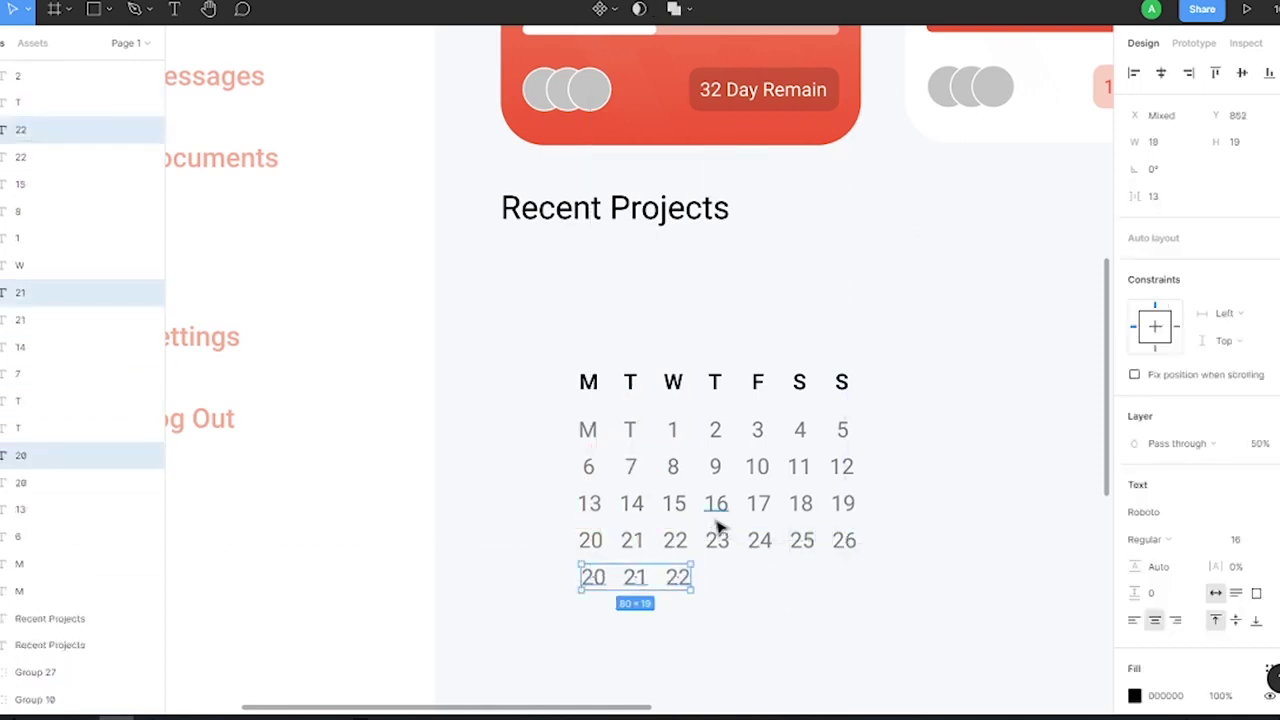
click(695, 588)
Renumber the new row's cells 27, 28 and 29, and copy the 23 cell into it
click(592, 578)
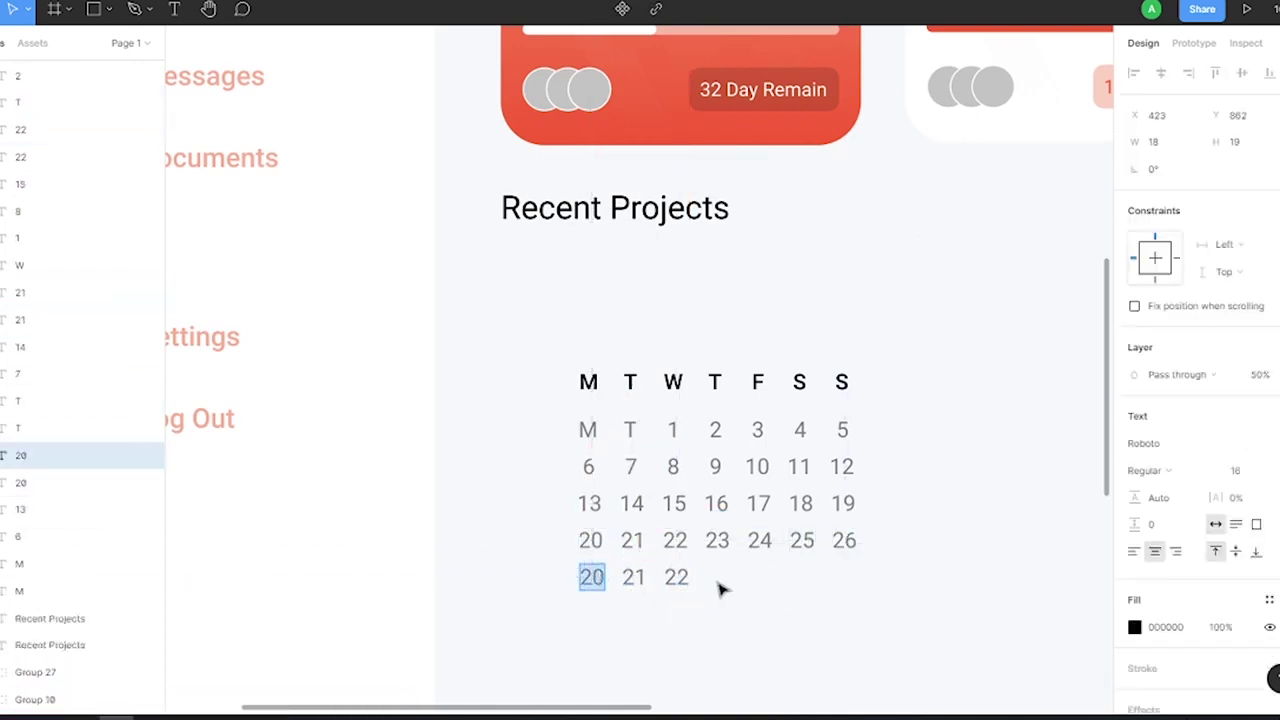
text(27)
double_click(633, 577)
text(28)
double_click(676, 577)
text(29)
drag(717, 540, 717, 577)
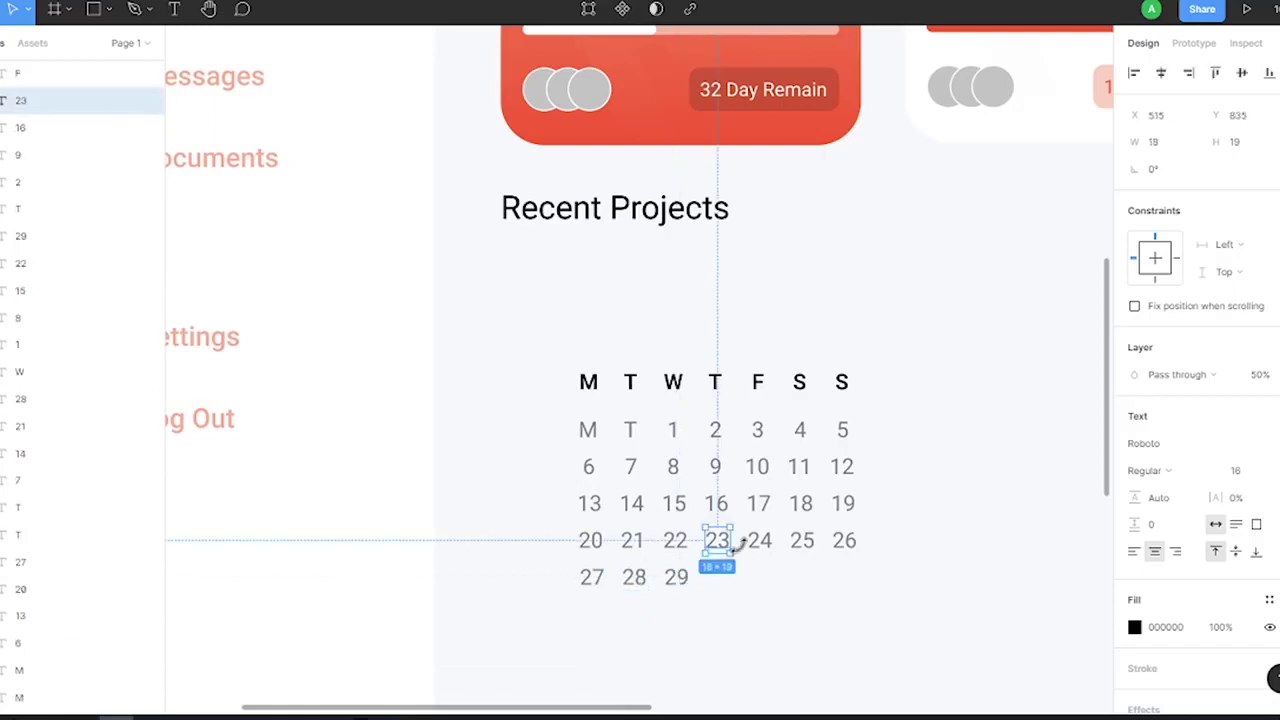
Delete the leftover M and T in row one and group the Monday column
drag(603, 447, 643, 420)
key(Delete)
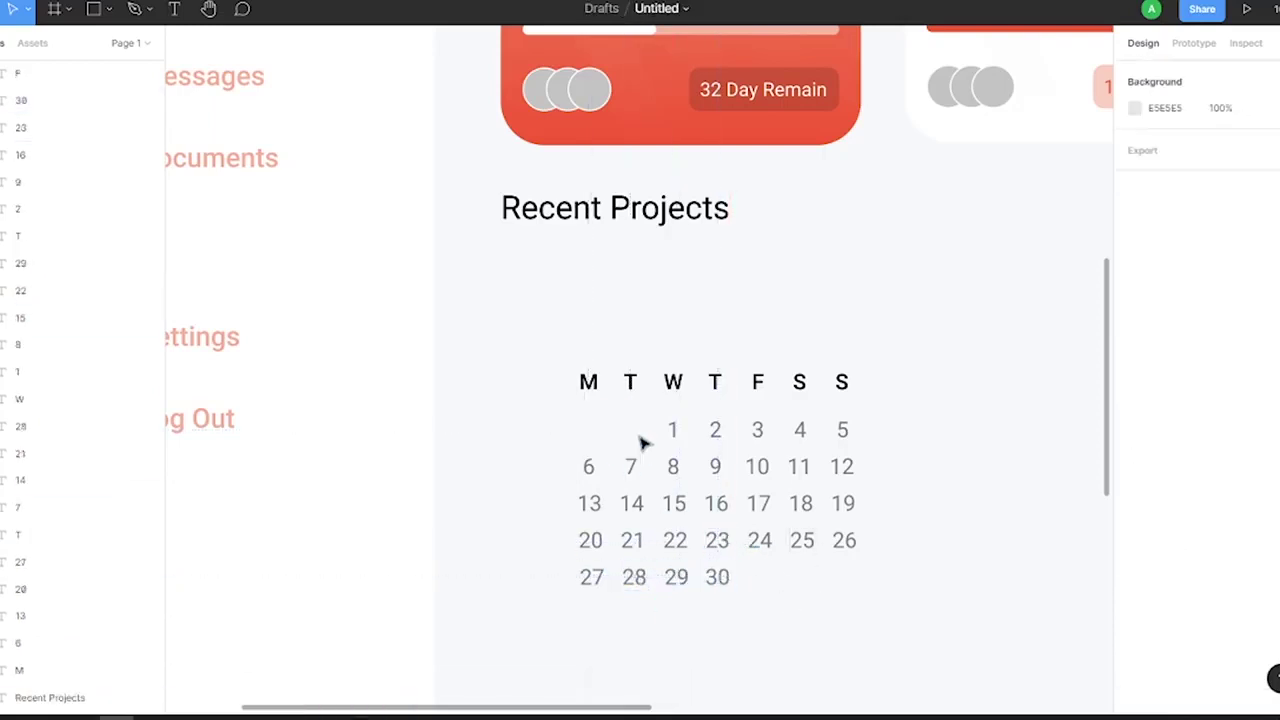
drag(575, 362, 594, 590)
key(ctrl+g)
drag(648, 362, 645, 592)
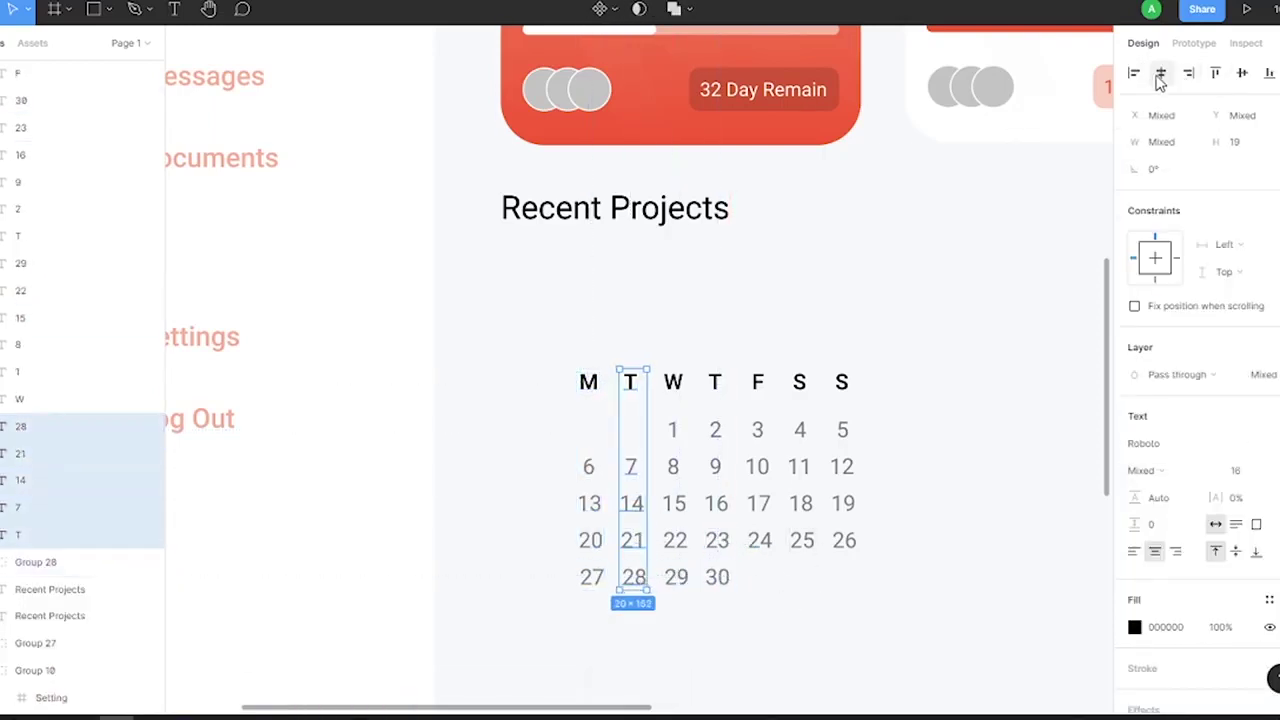
Group each weekday column of the date grid, Monday through Sunday, separately
key(ctrl+g)
drag(575, 362, 605, 577)
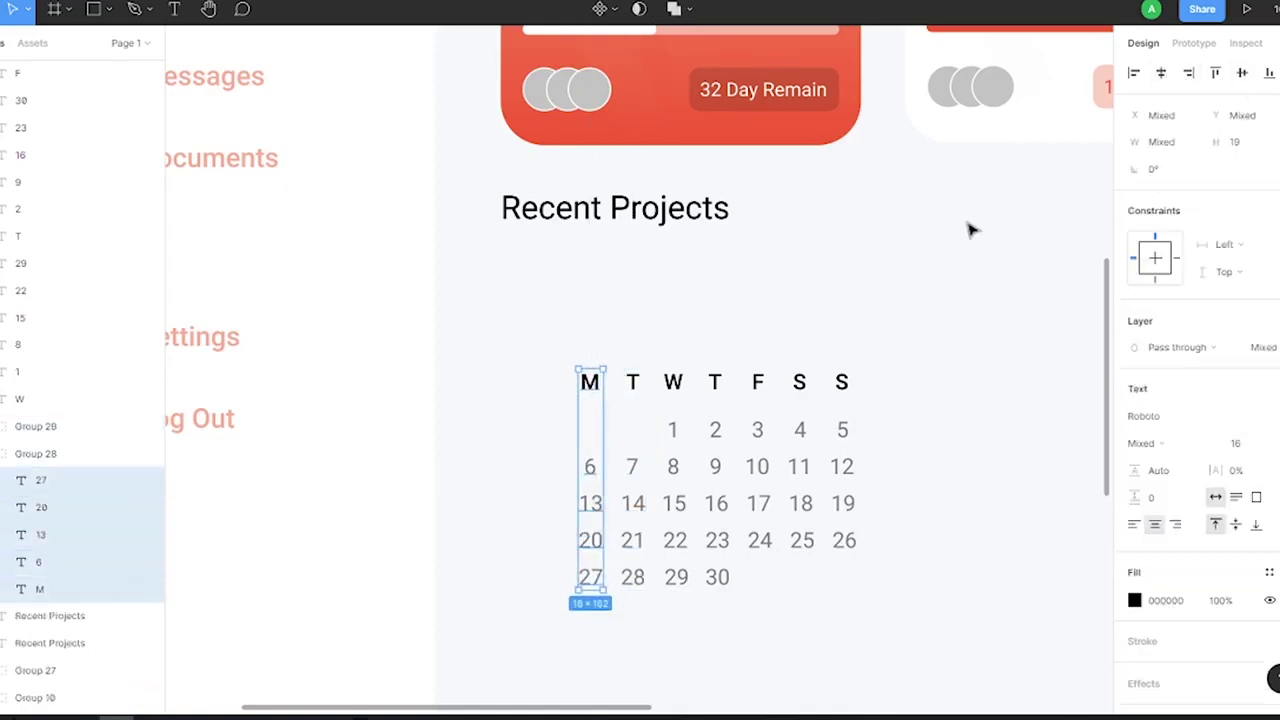
key(ctrl+g)
drag(662, 362, 680, 586)
key(ctrl+g)
mouse_move(704, 362)
mouse_down()
mouse_move(728, 478)
mouse_move(728, 600)
mouse_up()
key(ctrl+g)
drag(748, 362, 766, 556)
key(ctrl+g)
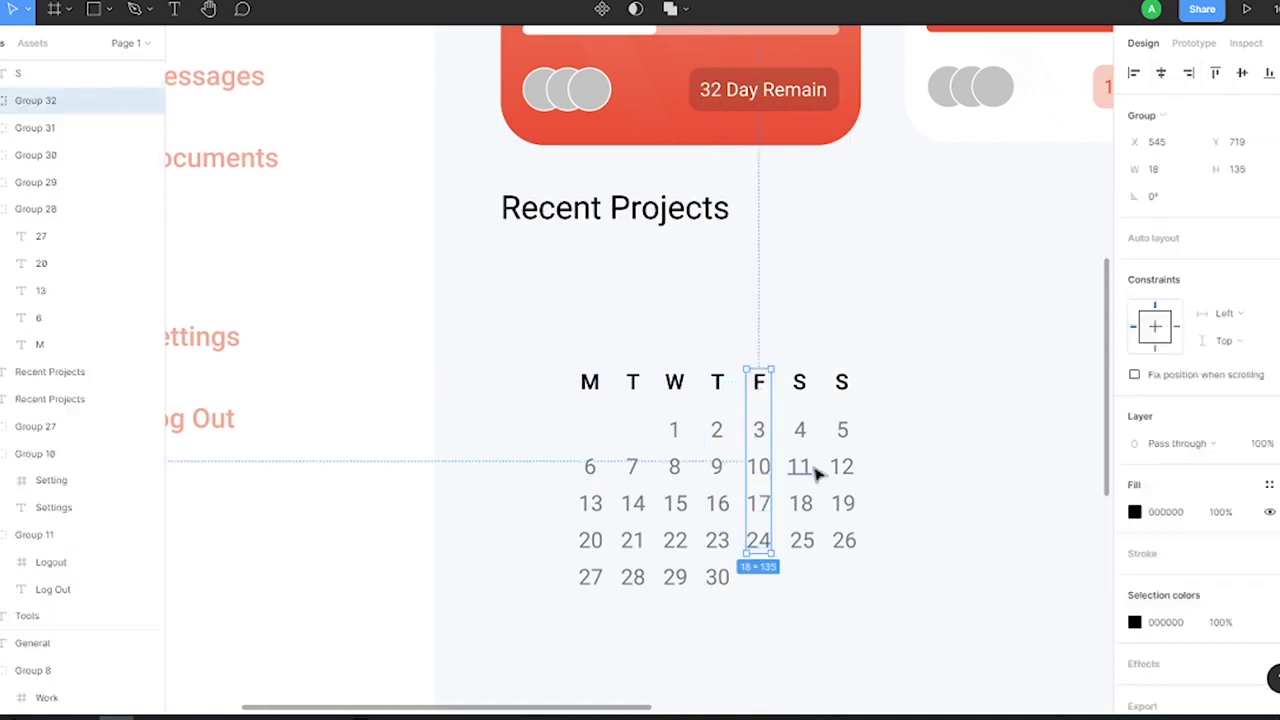
drag(788, 362, 808, 540)
key(ctrl+g)
drag(828, 362, 858, 560)
key(ctrl+g)
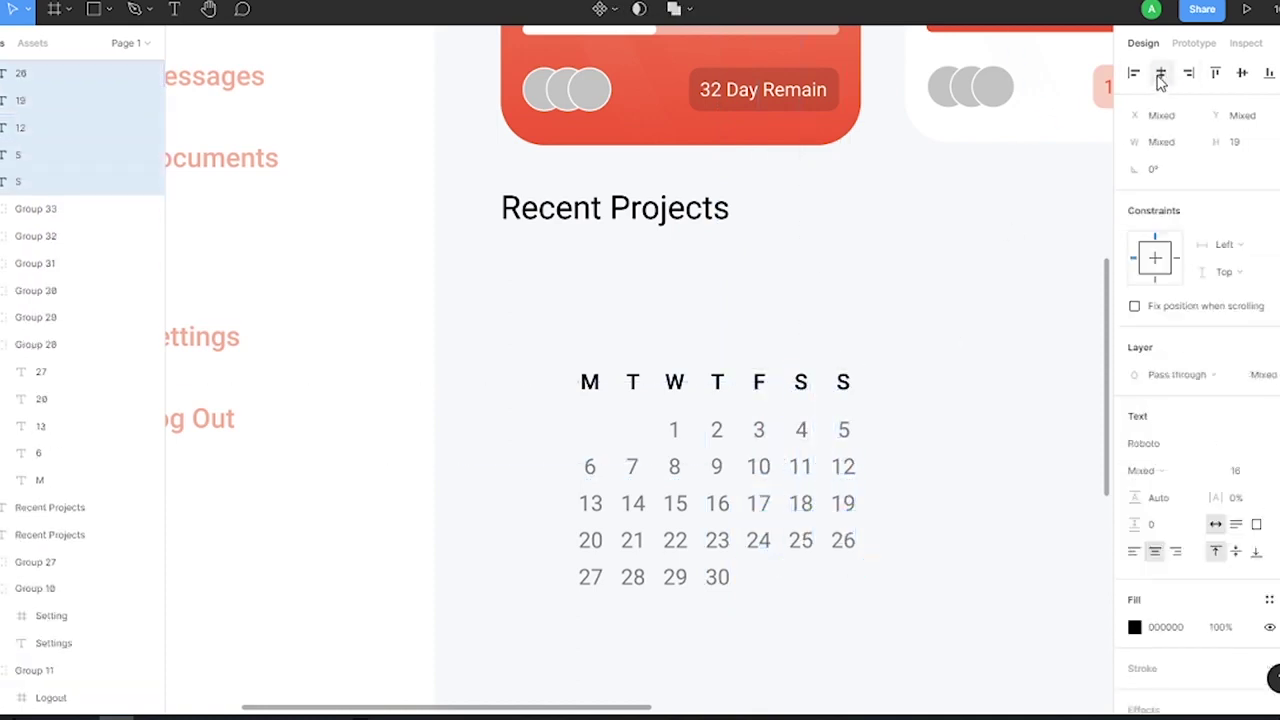
Nudge the column groups so the weekday columns are evenly spaced
click(590, 382)
shift+click(632, 382)
shift+click(759, 382)
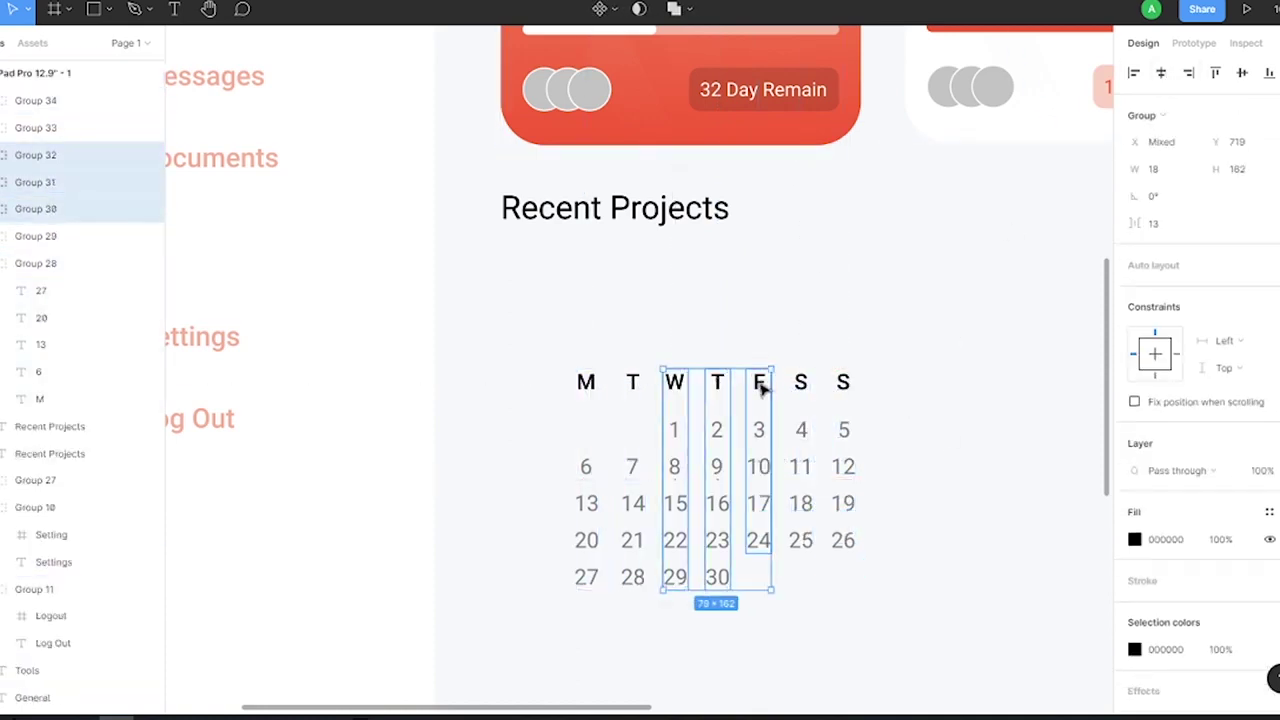
key(ctrl+alt+t)
click(721, 382)
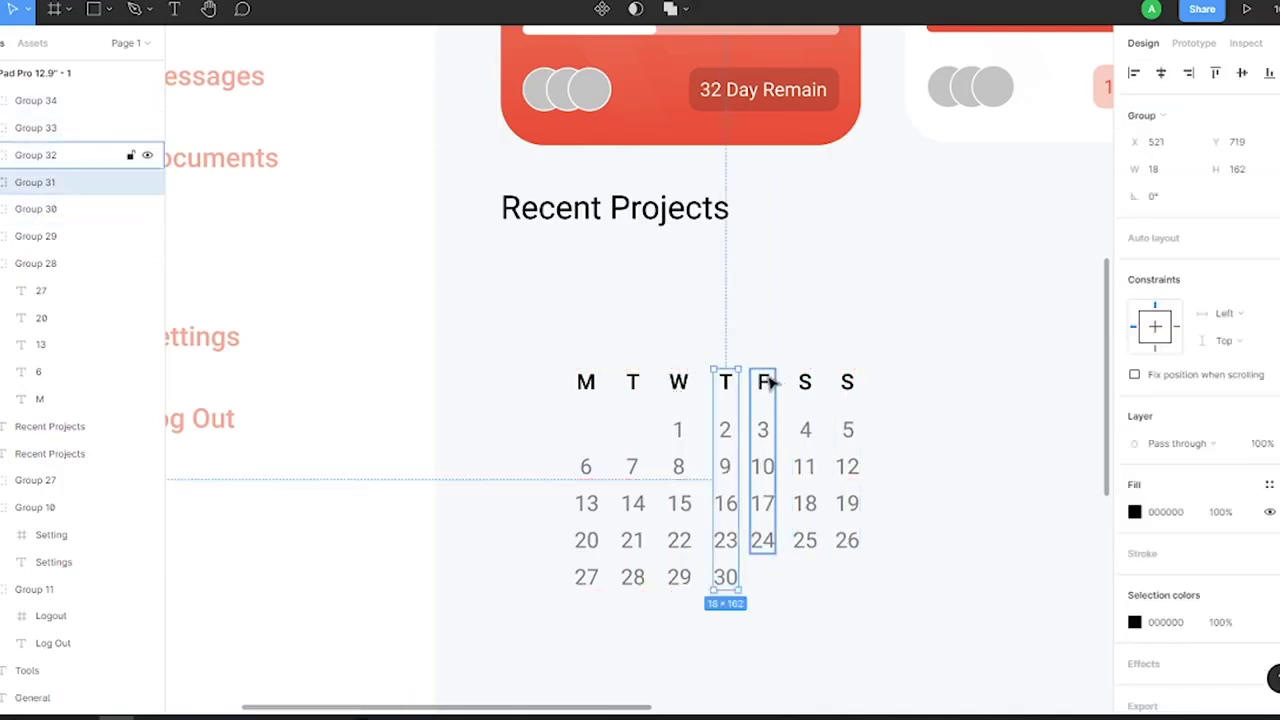
key(shift+Right)
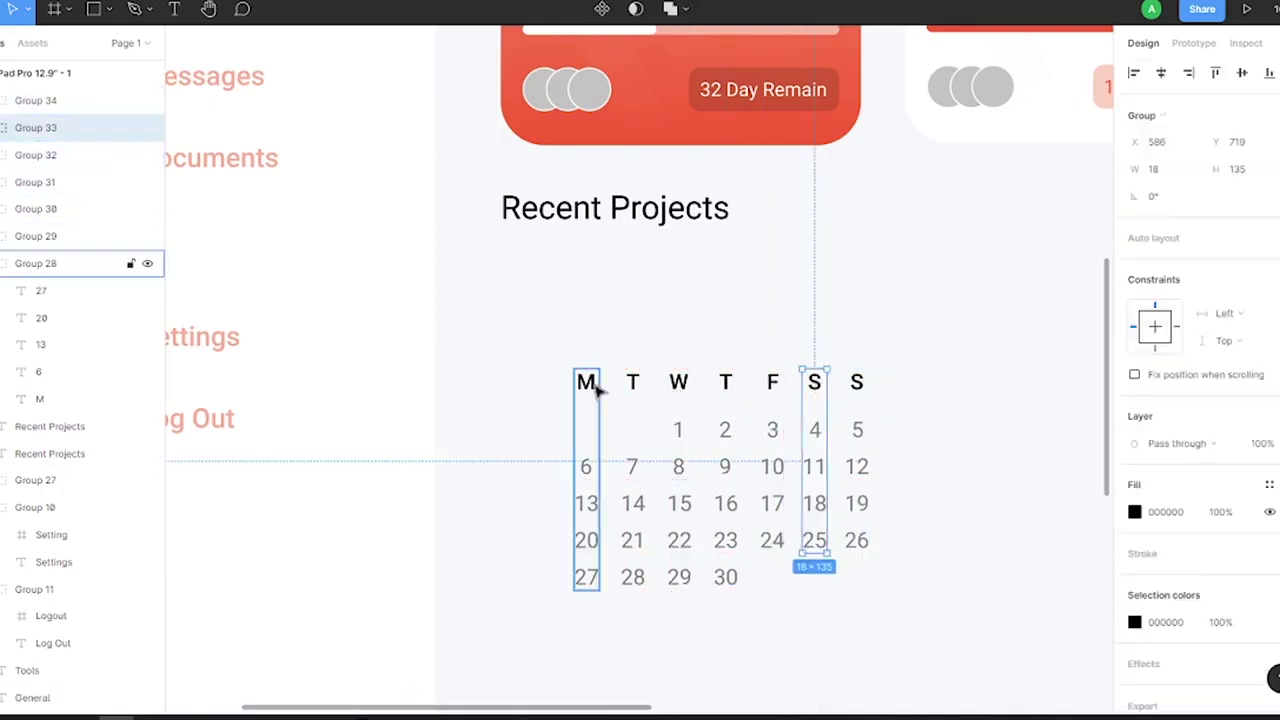
click(927, 395)
drag(927, 395, 826, 386)
key(shift+Right)
click(880, 371)
Draw a grey 546×306 rectangle below the Recent Projects heading
scroll(880, 371, down, 5)
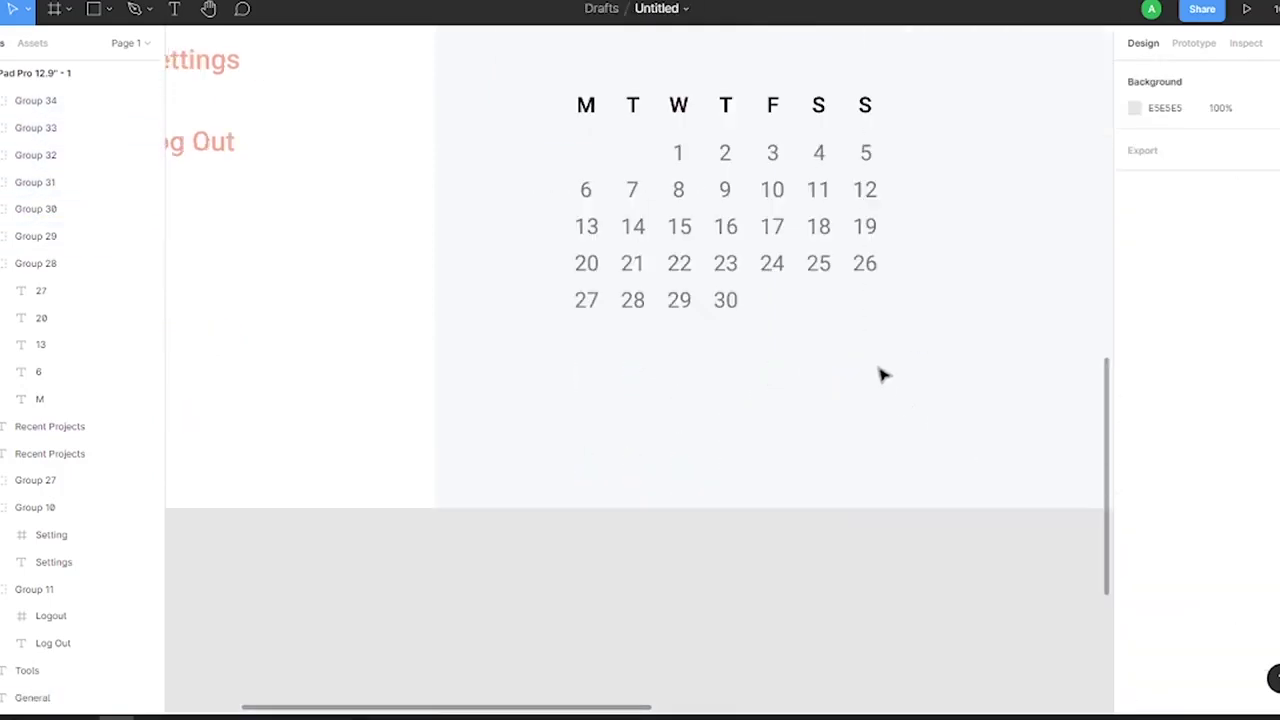
scroll(820, 338, up, 3)
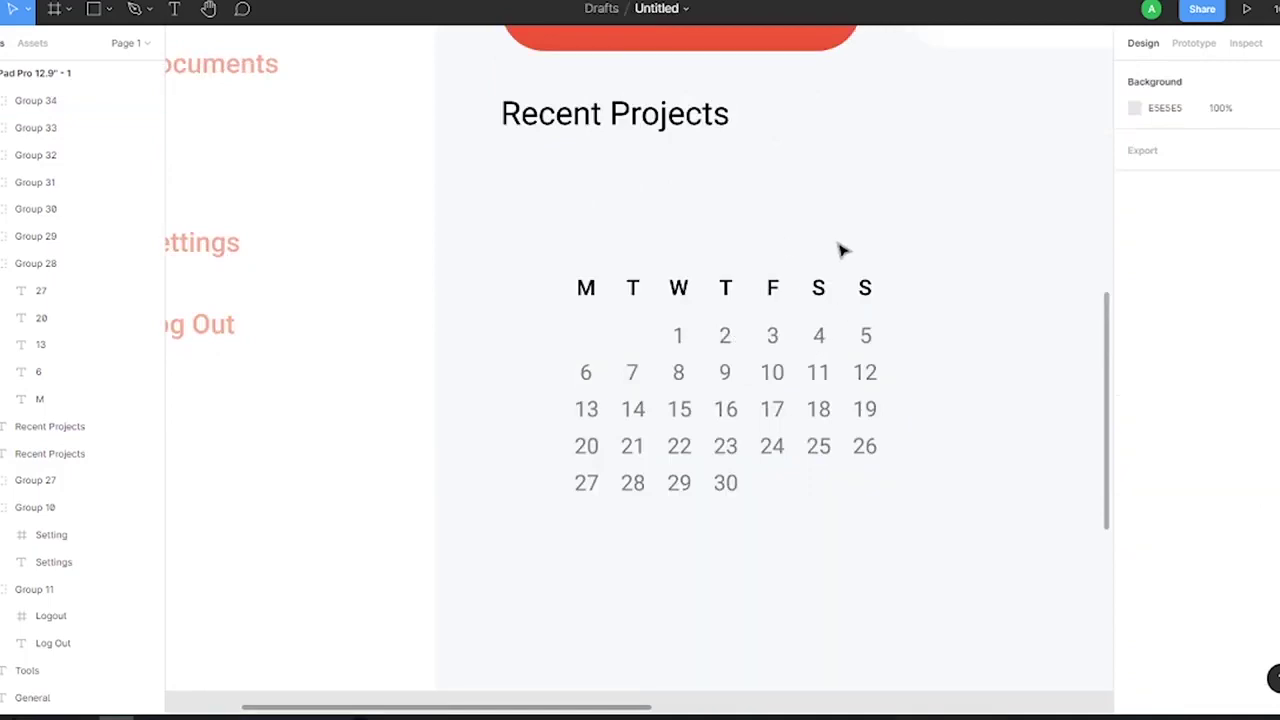
drag(534, 189, 820, 353)
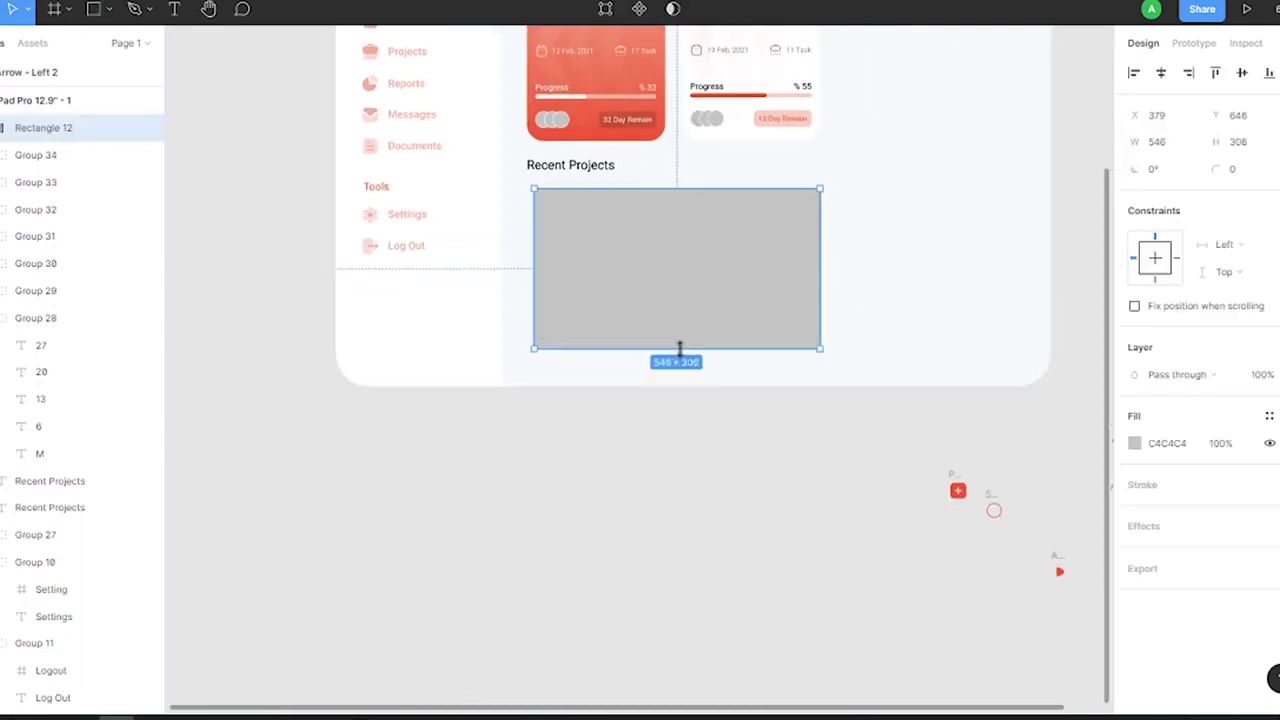
Move Rectangle 12 below the calendar column groups in Layers, behind the grid
click(35, 155)
shift+click(35, 290)
shift+click(40, 453)
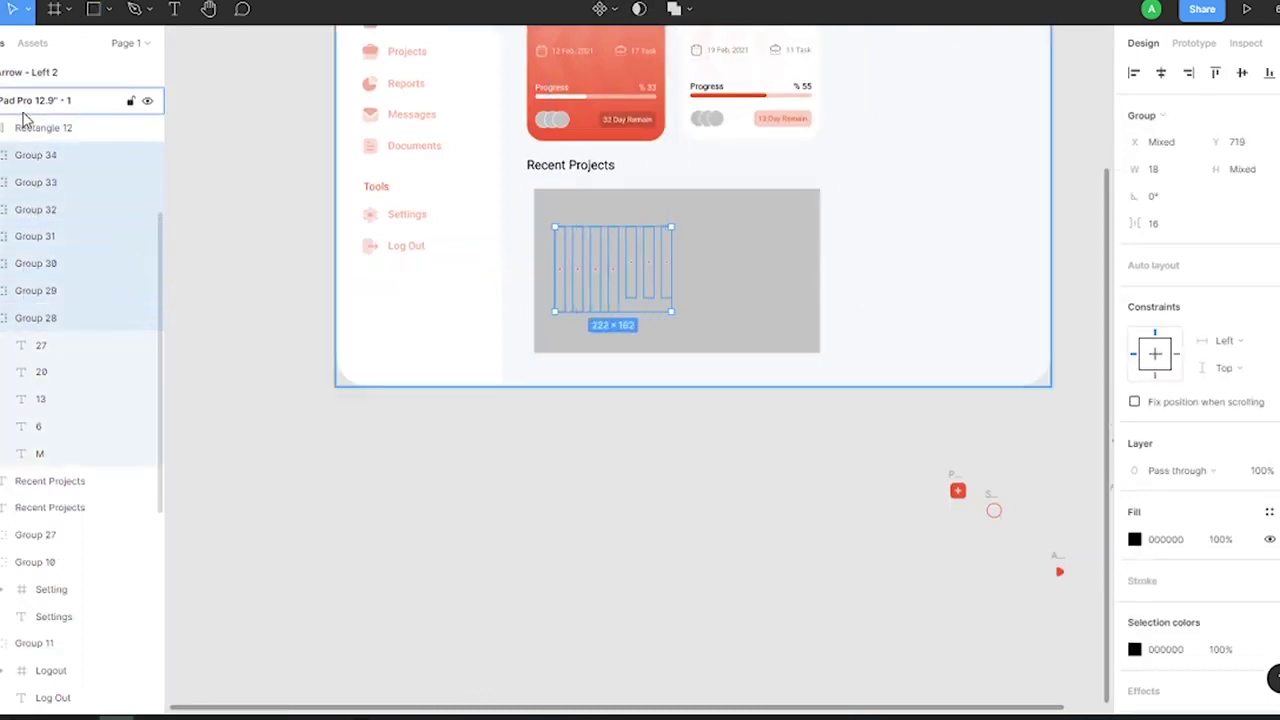
drag(25, 118, 40, 466)
scroll(669, 423, up, 5)
Nudge the Wednesday through Sunday columns left to tighten the column gaps
click(457, 278)
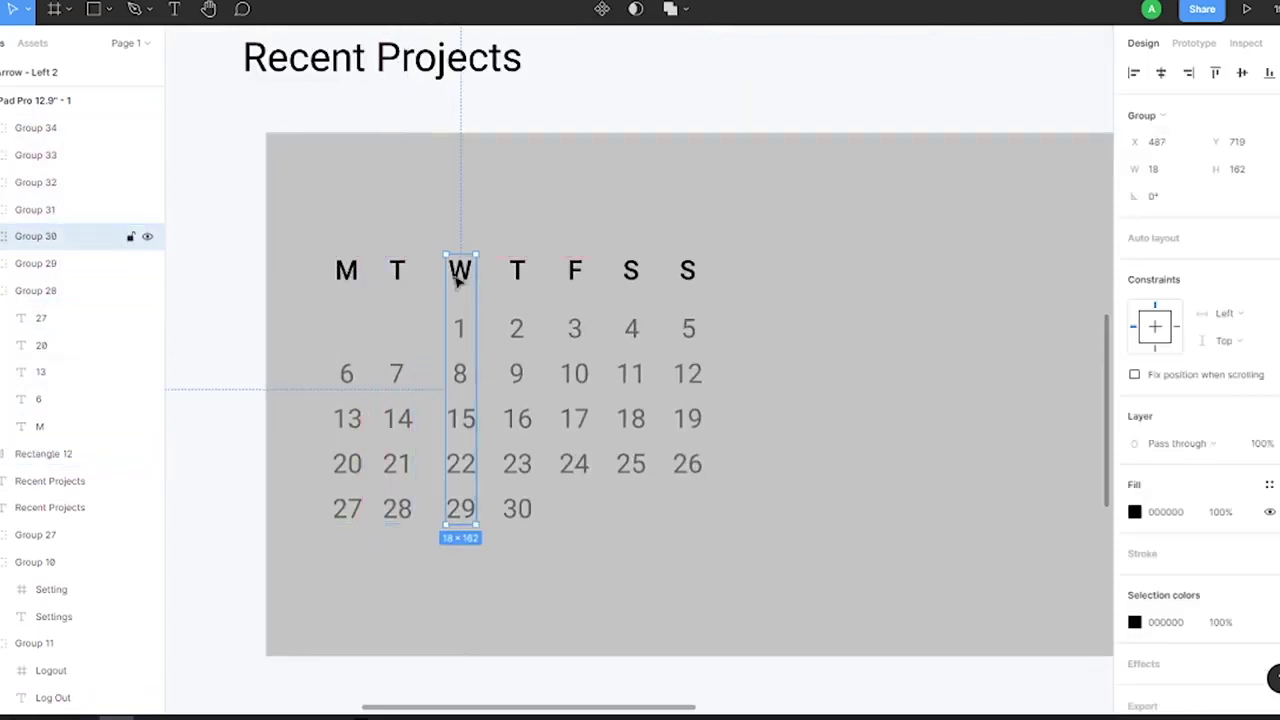
key(Left)
key(Left)
key(Left)
drag(517, 275, 501, 275)
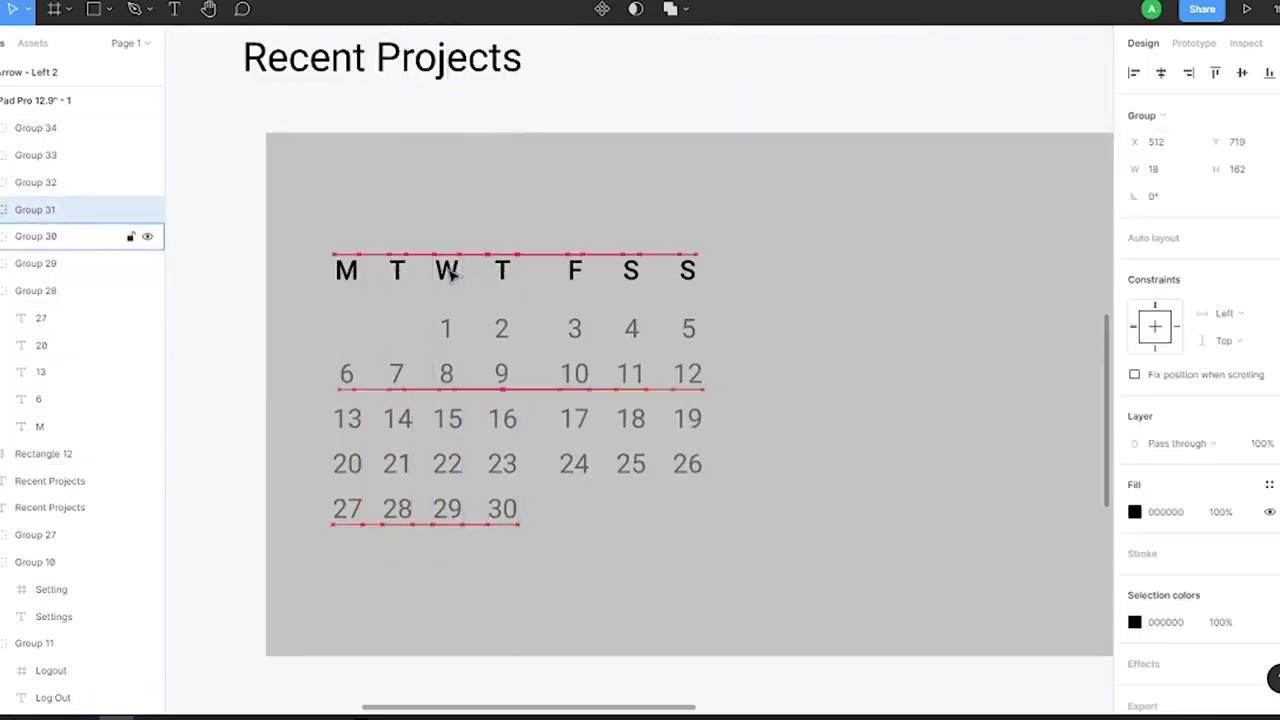
key(shift+Left)
key(shift+Left)
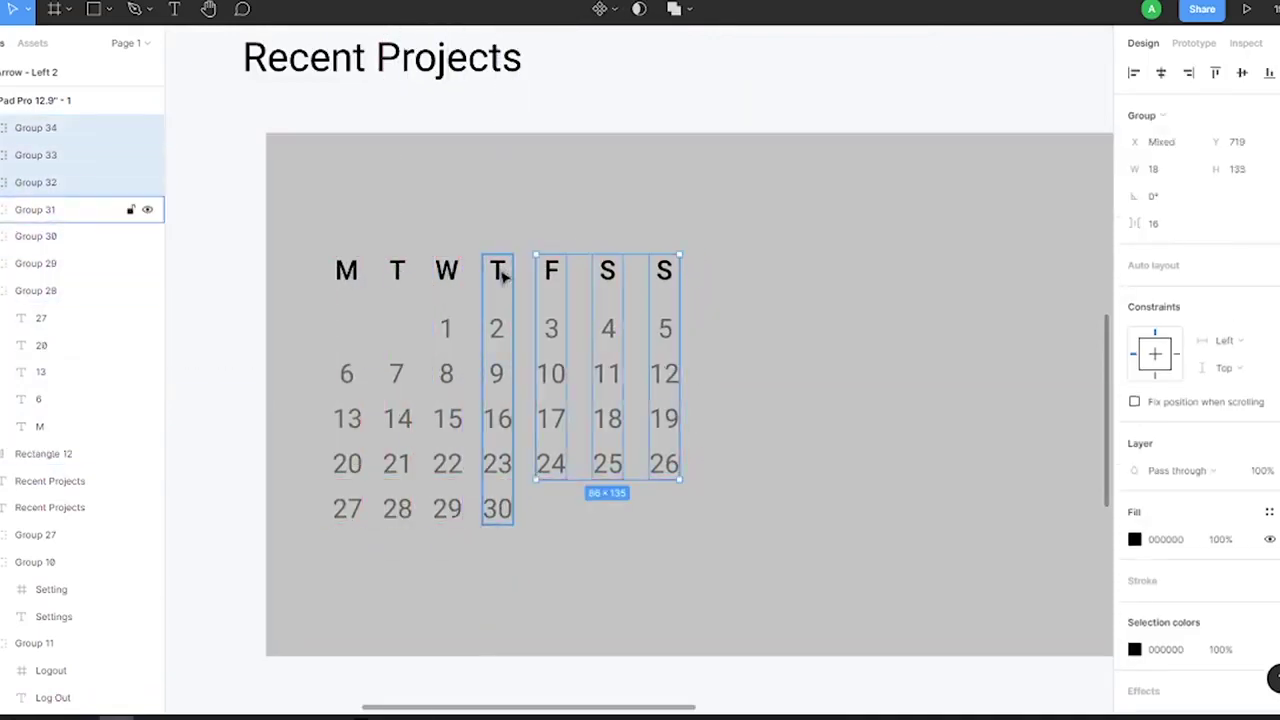
key(Left)
key(Left)
key(Left)
drag(622, 268, 612, 268)
click(706, 294)
Give the background card a 32 px corner radius
click(600, 274)
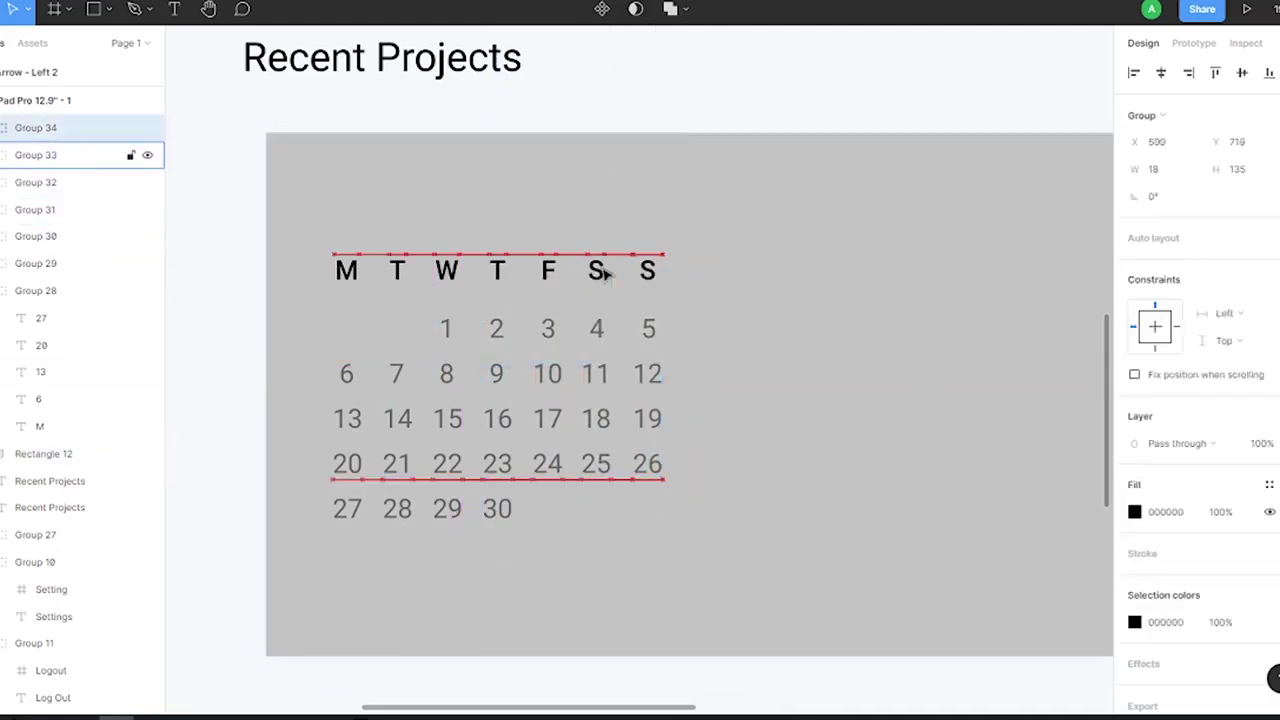
click(718, 246)
click(1232, 169)
text(32)
key(Return)
click(1268, 169)
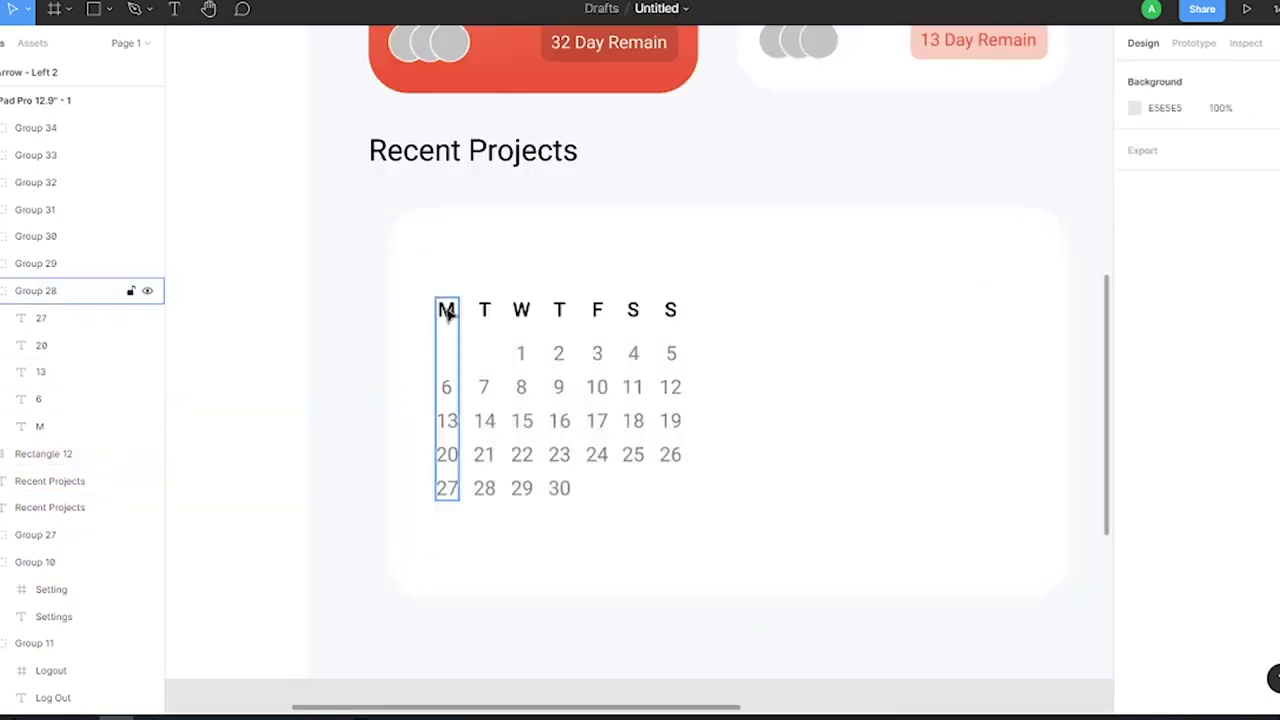
Group the calendar columns and add a 'March 2021' text heading above the grid
drag(443, 300, 678, 364)
key(ctrl+g)
key(t)
drag(785, 244, 871, 310)
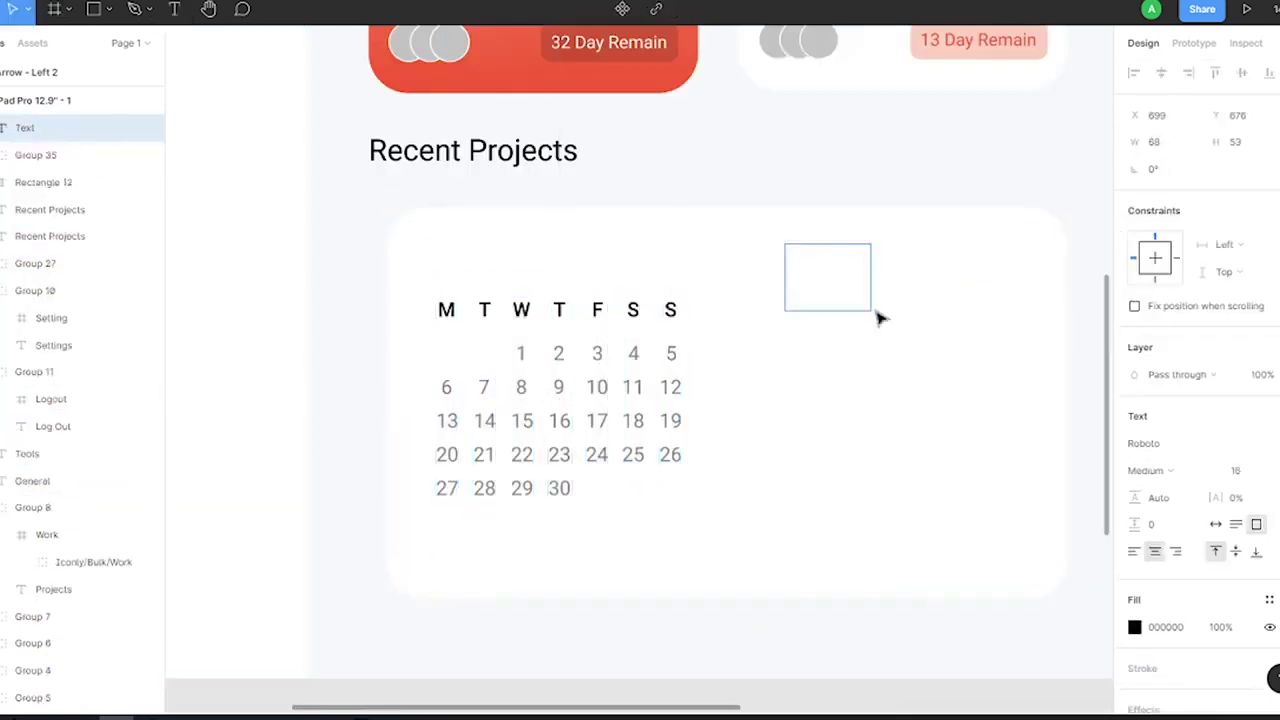
text(March 2021)
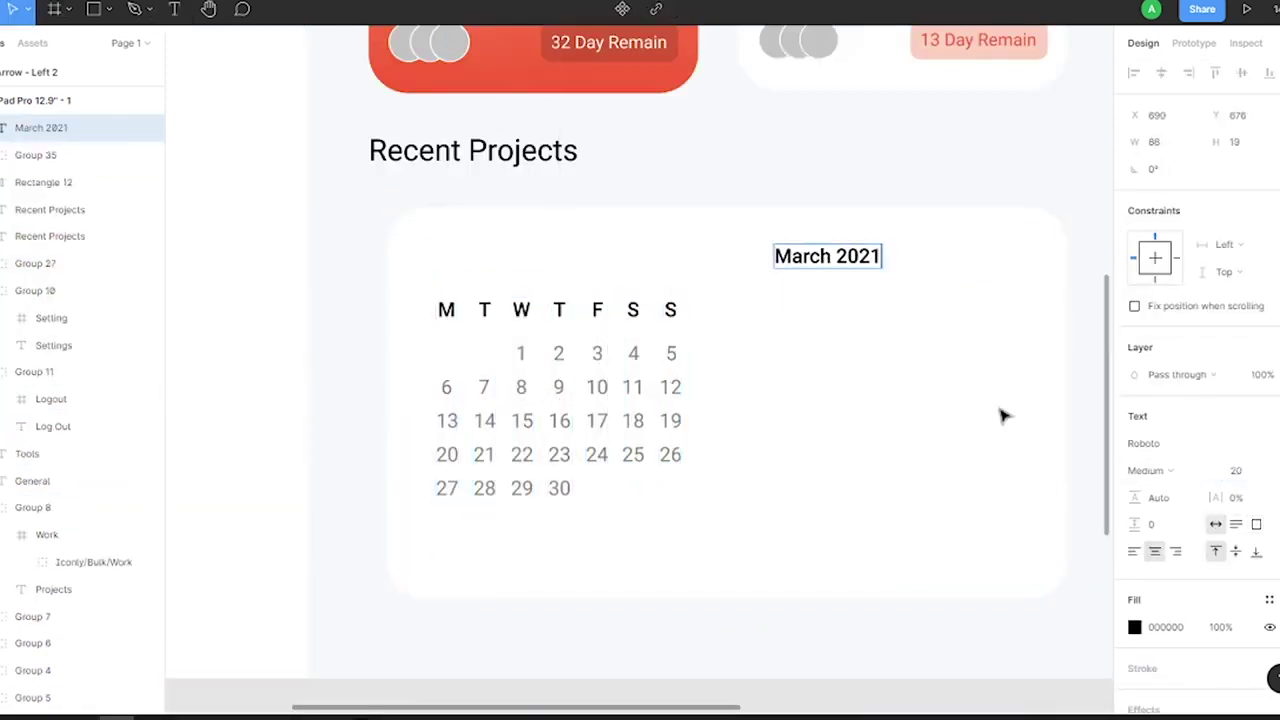
double_click(840, 256)
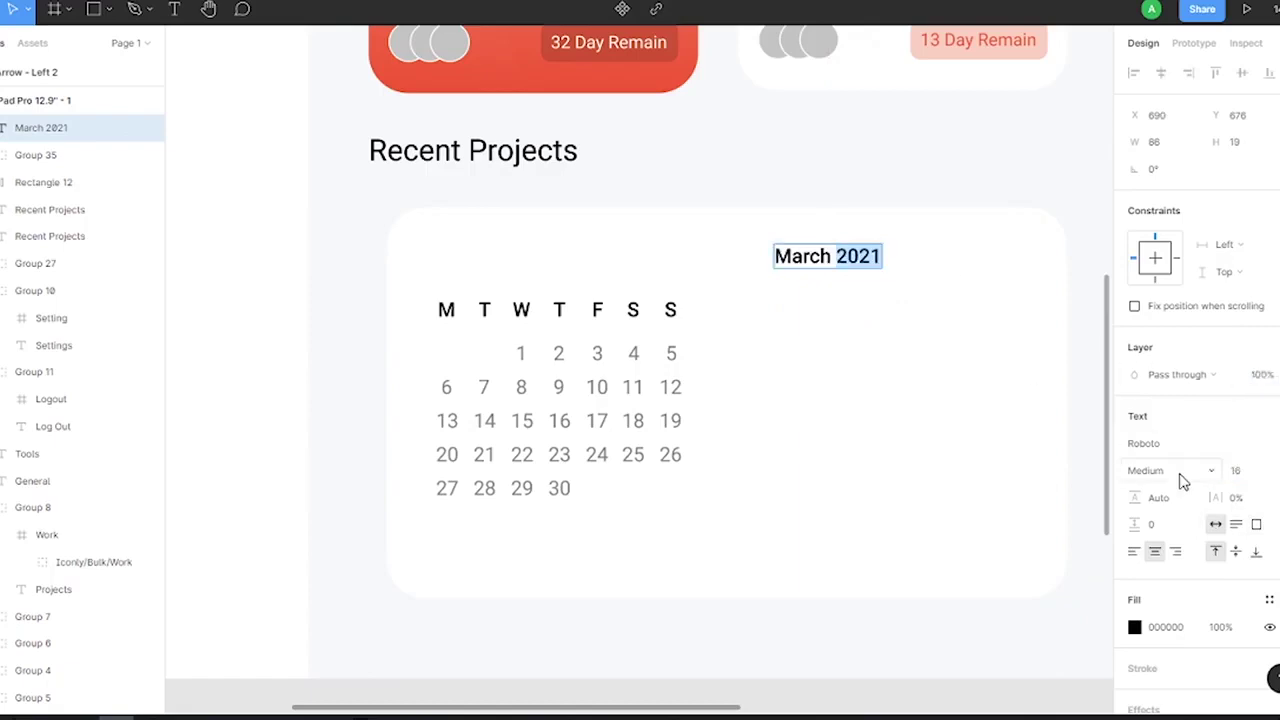
click(1223, 627)
text(50)
key(Return)
key(Escape)
Bring the left and right arrow icons beside the March 2021 heading
scroll(805, 520, down, 5)
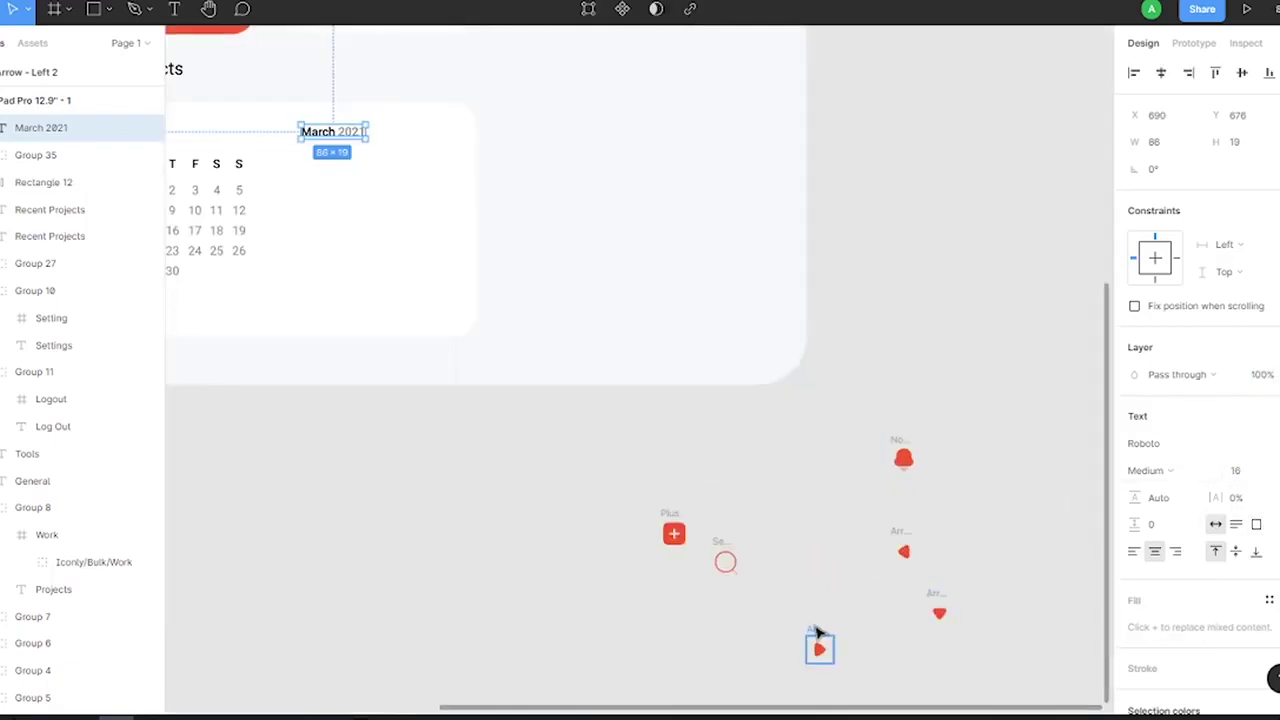
drag(815, 632, 422, 114)
drag(900, 533, 386, 128)
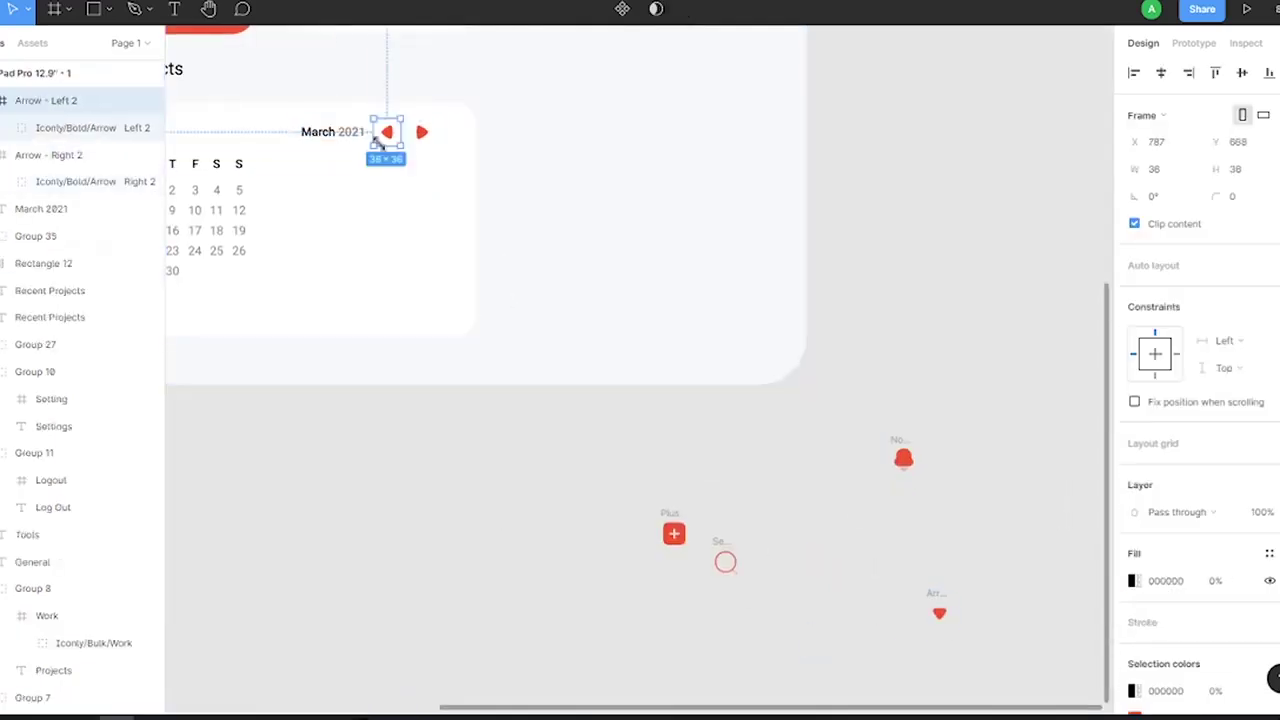
scroll(563, 178, up, 2)
shift+click(563, 178)
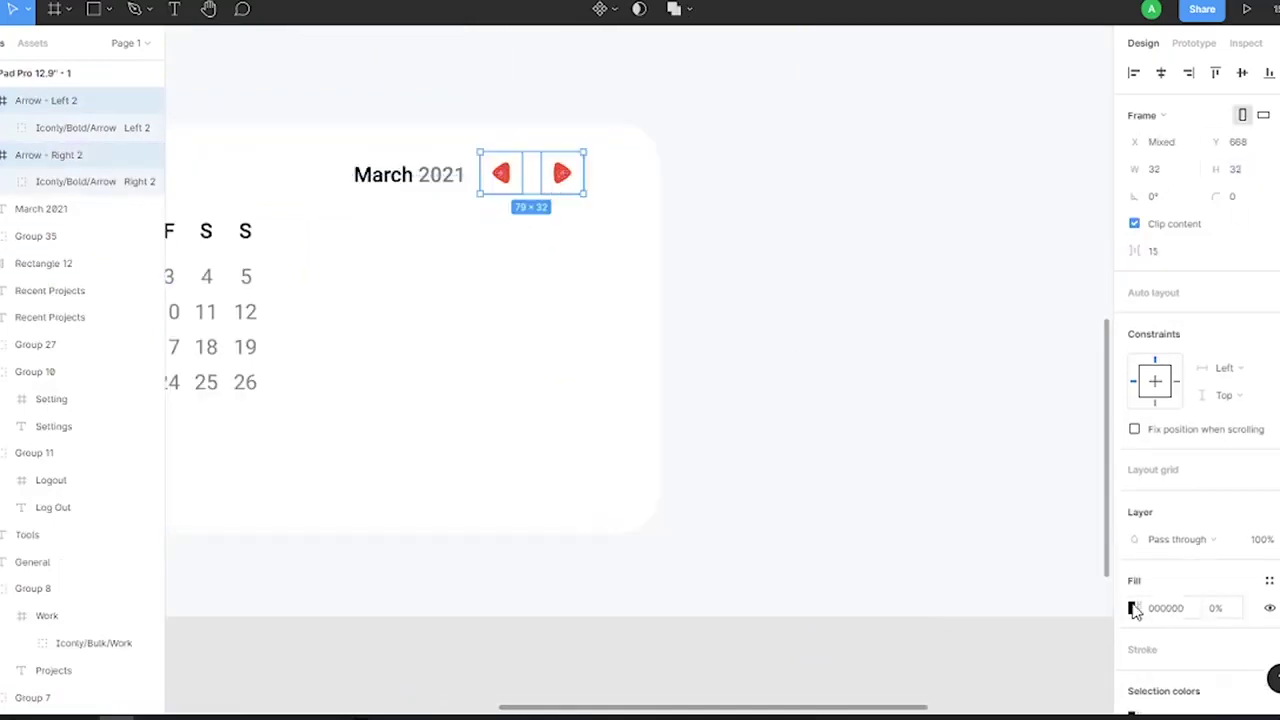
scroll(1134, 608, down, 2)
Adjust the arrows' fill colour, group them, and move March 2021 to the card's left edge
click(1134, 567)
click(985, 272)
click(940, 295)
key(Escape)
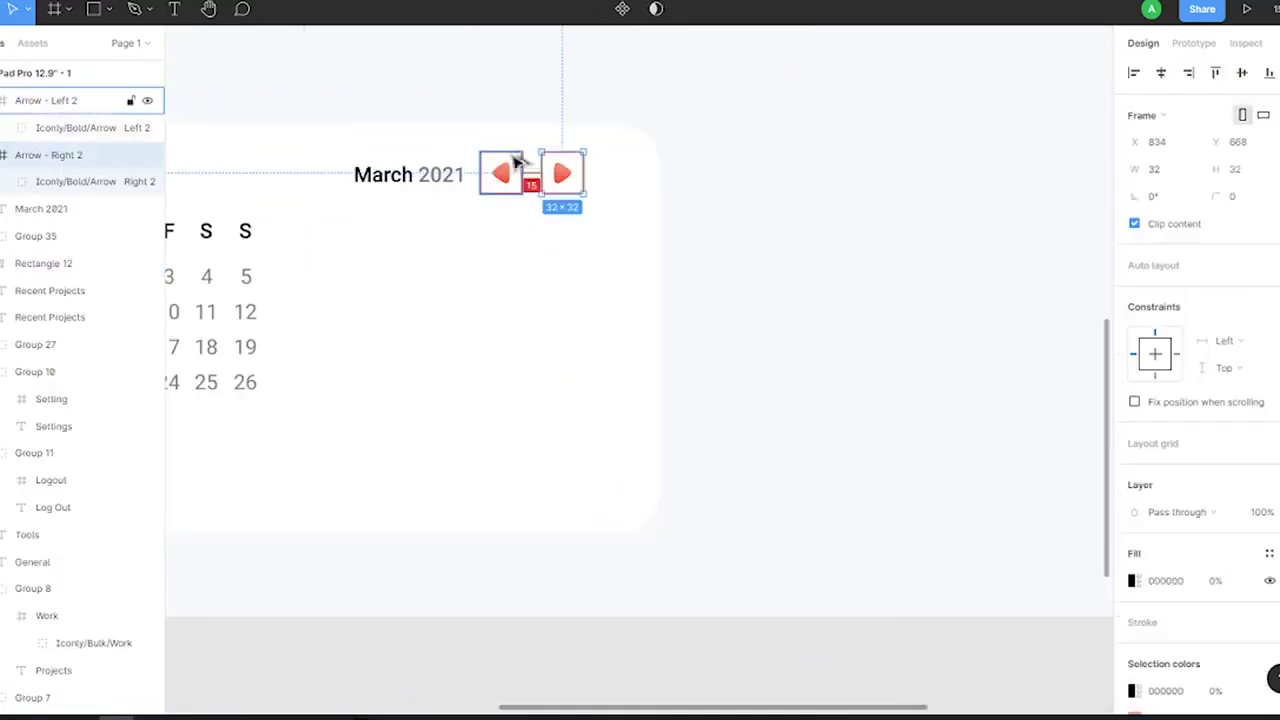
key(ctrl+g)
click(423, 174)
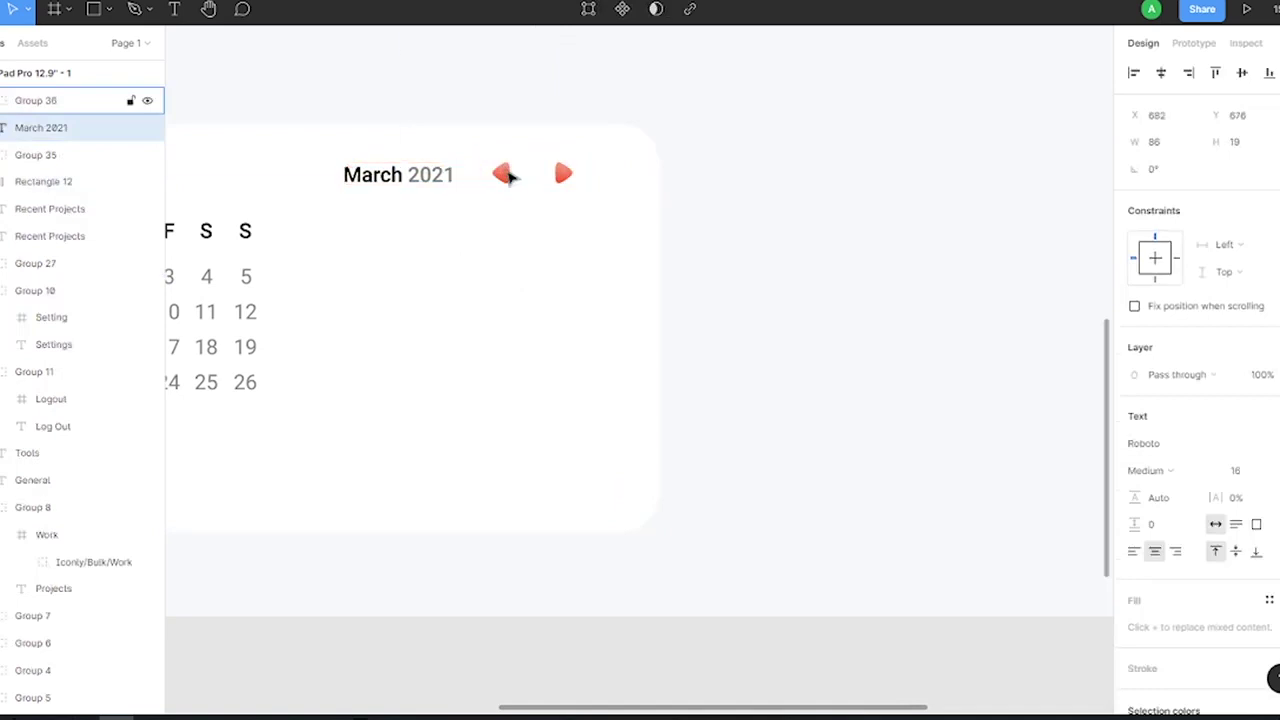
scroll(510, 176, down, 3)
mouse_move(565, 205)
mouse_down()
mouse_move(284, 192)
mouse_move(313, 207)
mouse_up()
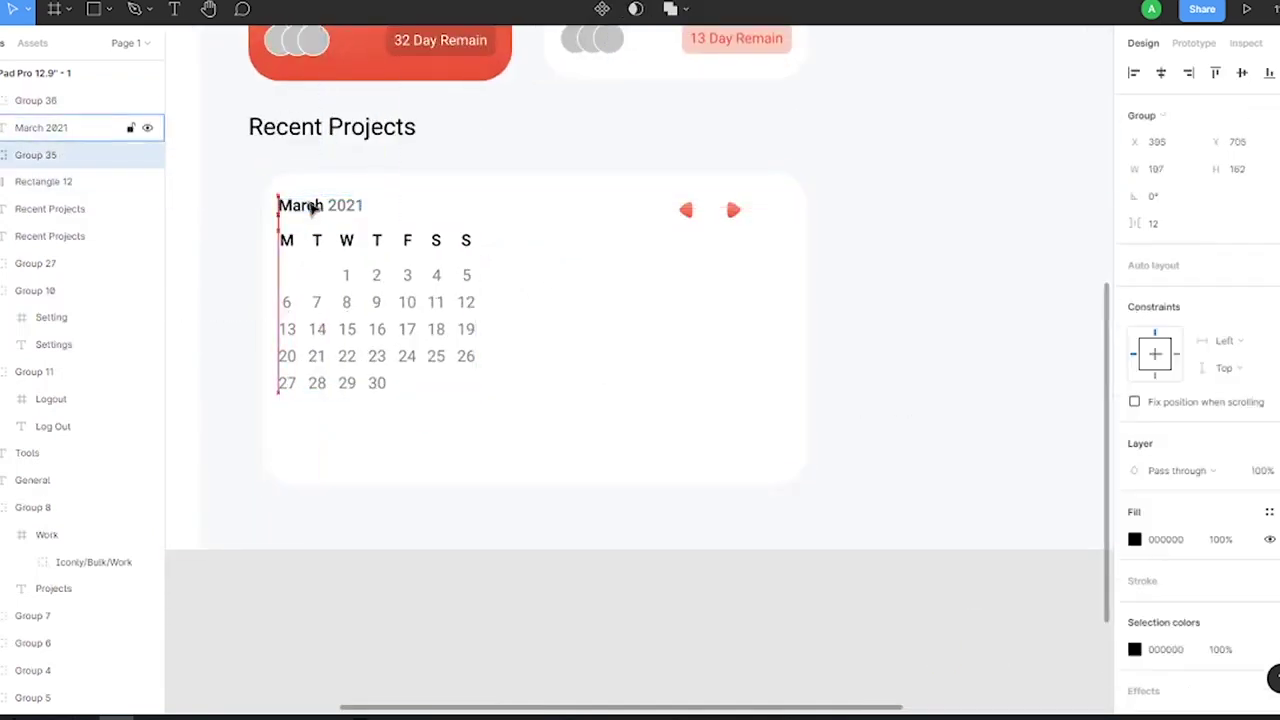
Align the arrow pair beside March 2021 and the heading with the grid's left edge
click(626, 211)
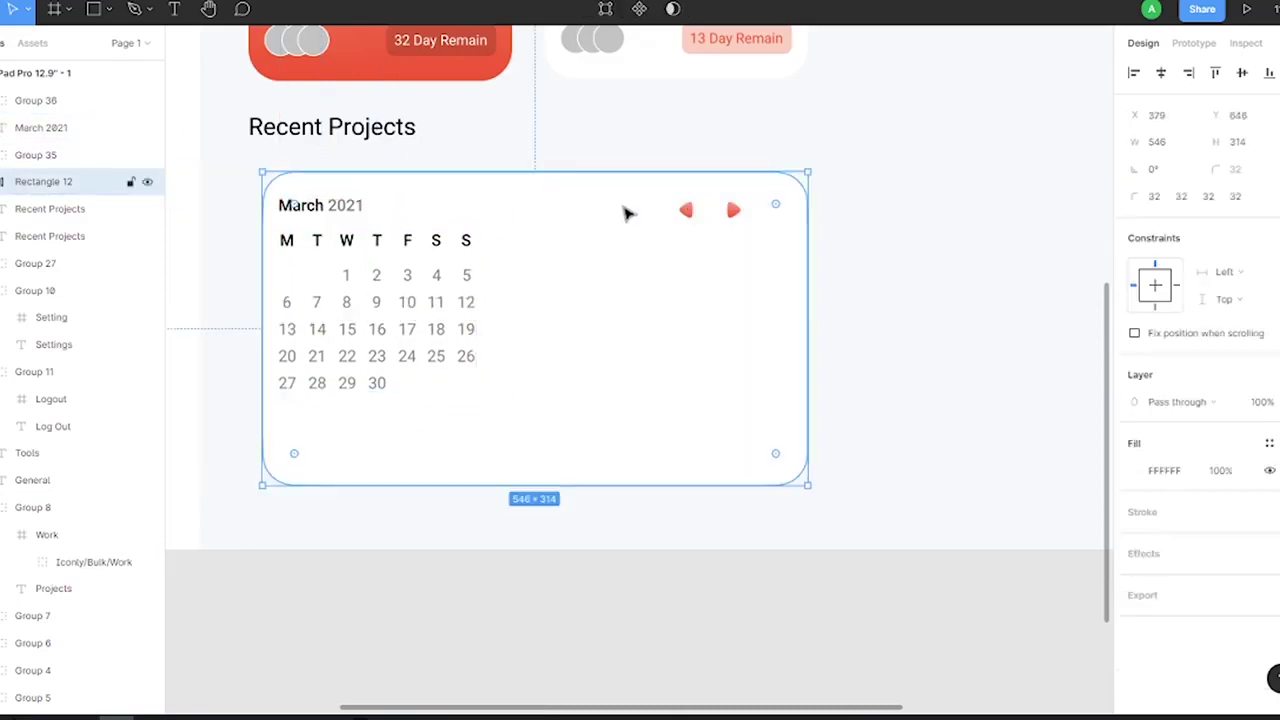
drag(690, 215, 415, 205)
shift+click(465, 243)
key(alt+d)
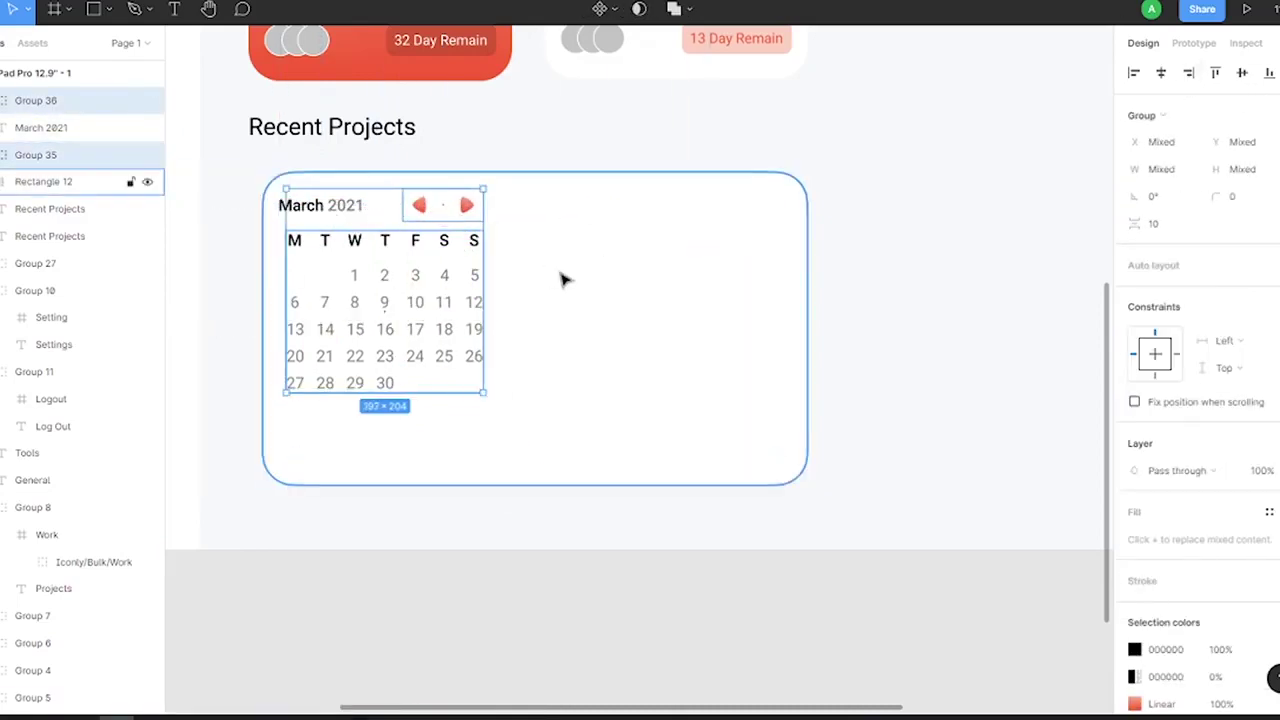
click(330, 205)
key(Right)
key(Right)
key(Right)
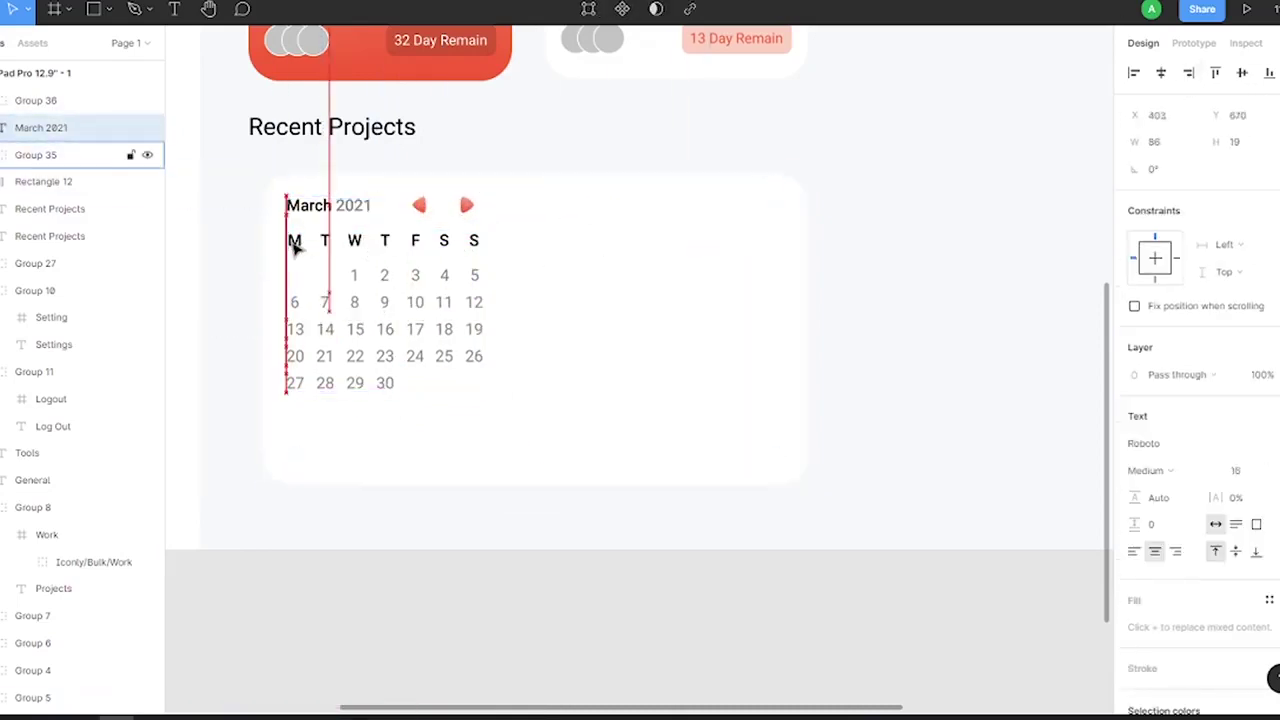
Group the March 2021 heading with its arrow pair (Group 36)
shift+click(466, 205)
click(511, 240)
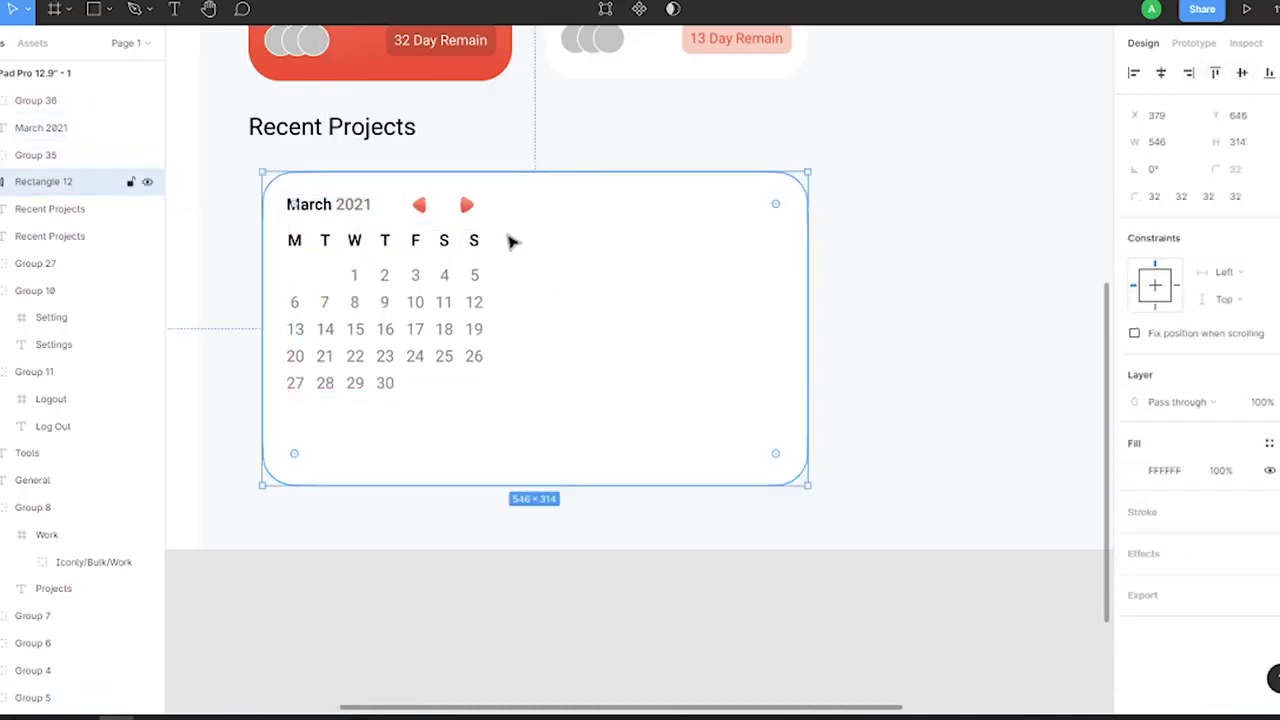
double_click(466, 205)
key(ctrl+z)
key(ctrl+g)
shift+click(453, 247)
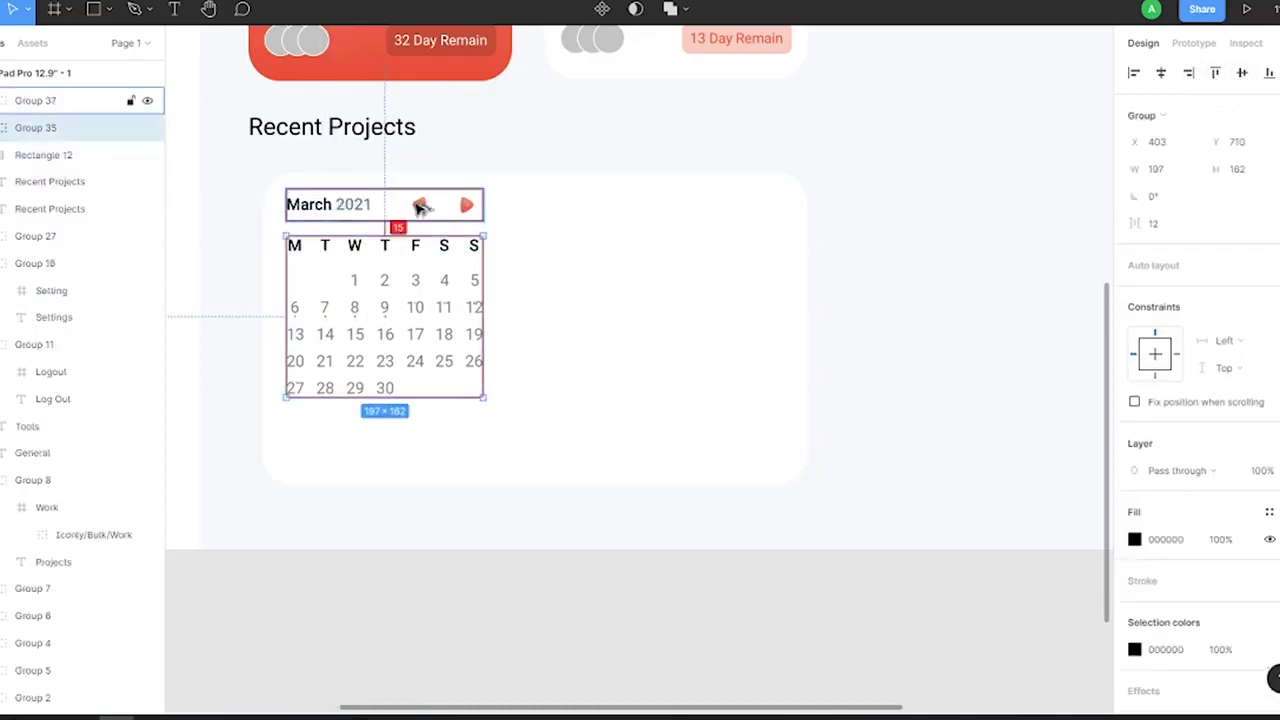
click(955, 220)
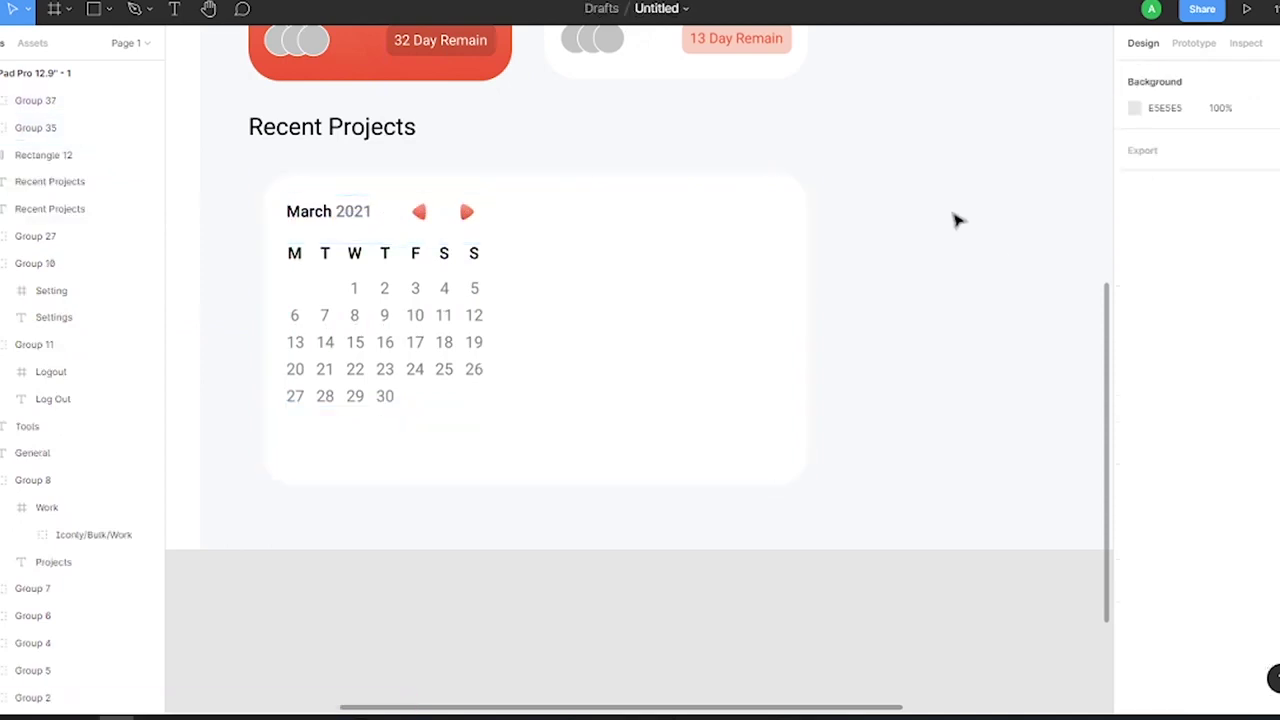
Draw a small square beside the calendar and give it a red linear gradient fill
key(r)
scroll(588, 312, up, 2)
drag(618, 290, 656, 328)
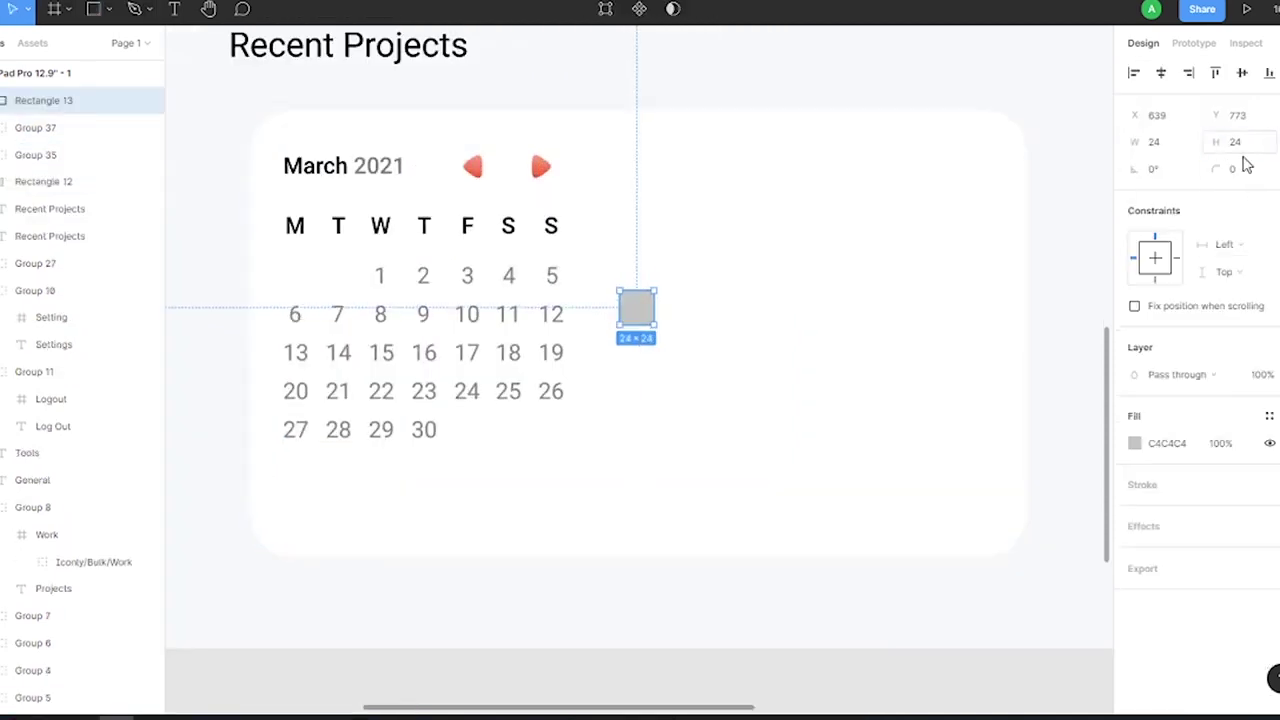
click(1134, 470)
click(930, 271)
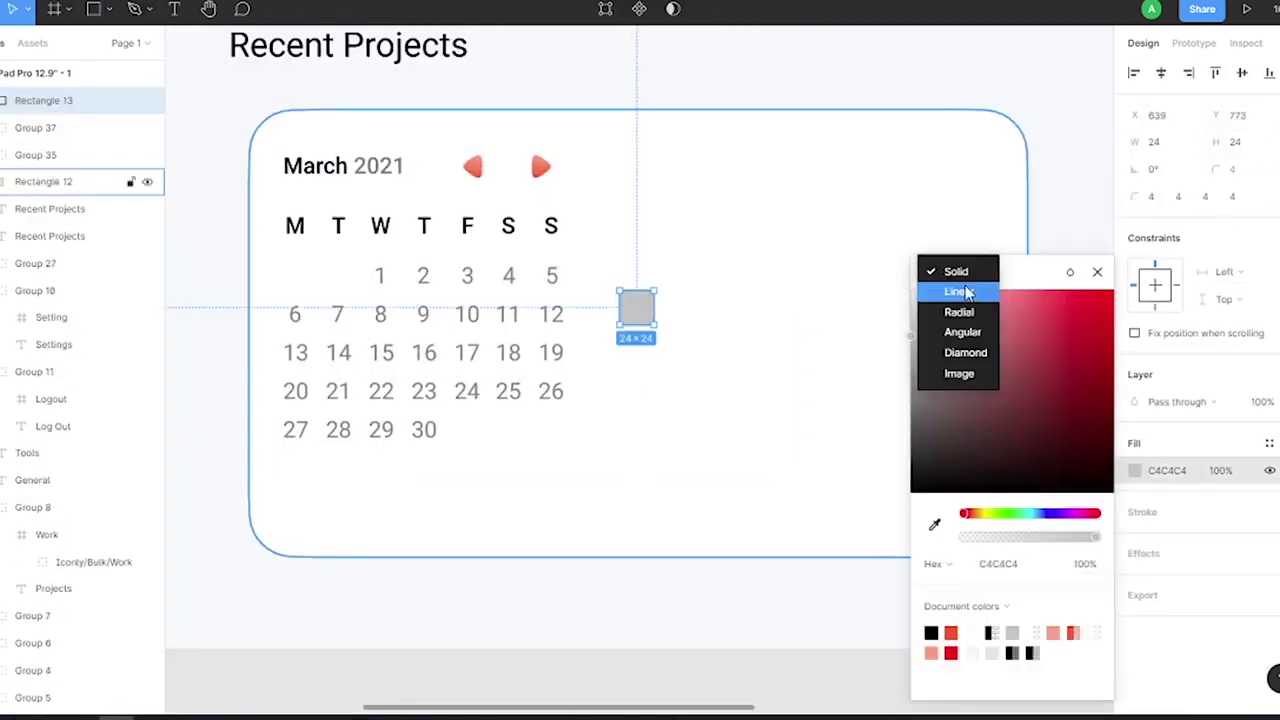
click(957, 291)
click(955, 630)
click(619, 292)
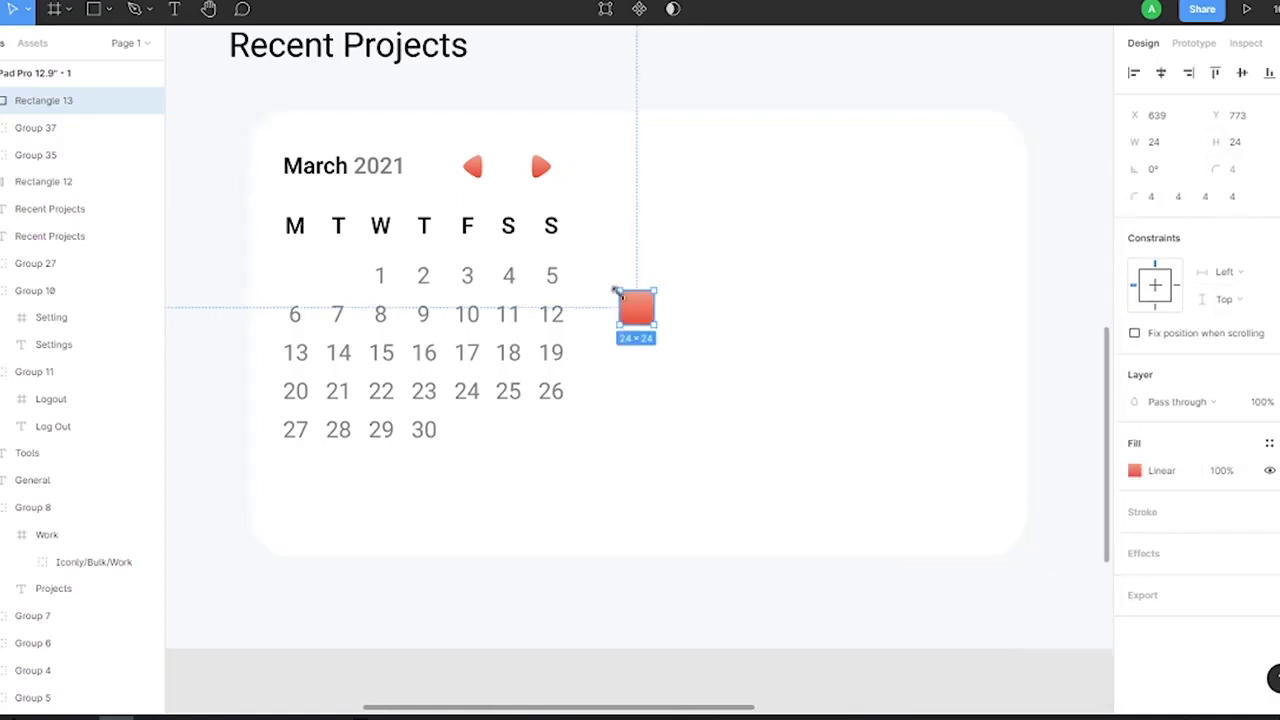
Place the red square on the day 6 cell, layered behind the number 6
drag(636, 308, 392, 295)
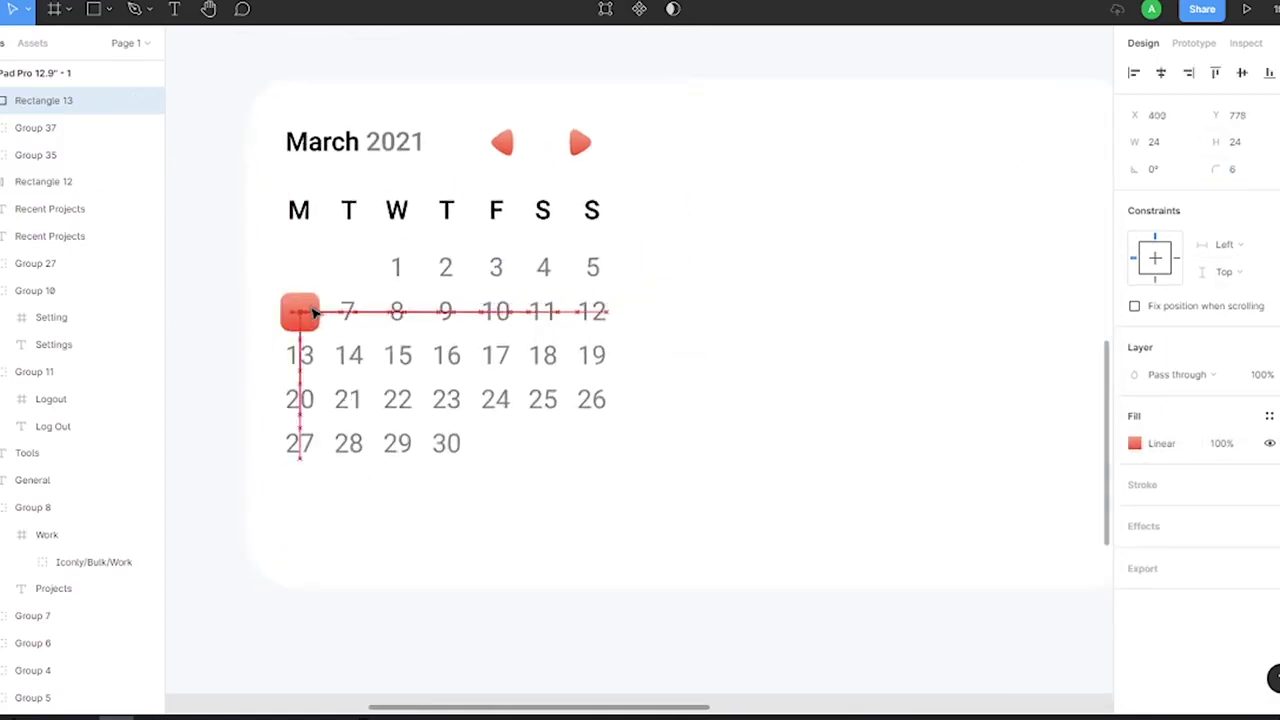
drag(313, 314, 320, 322)
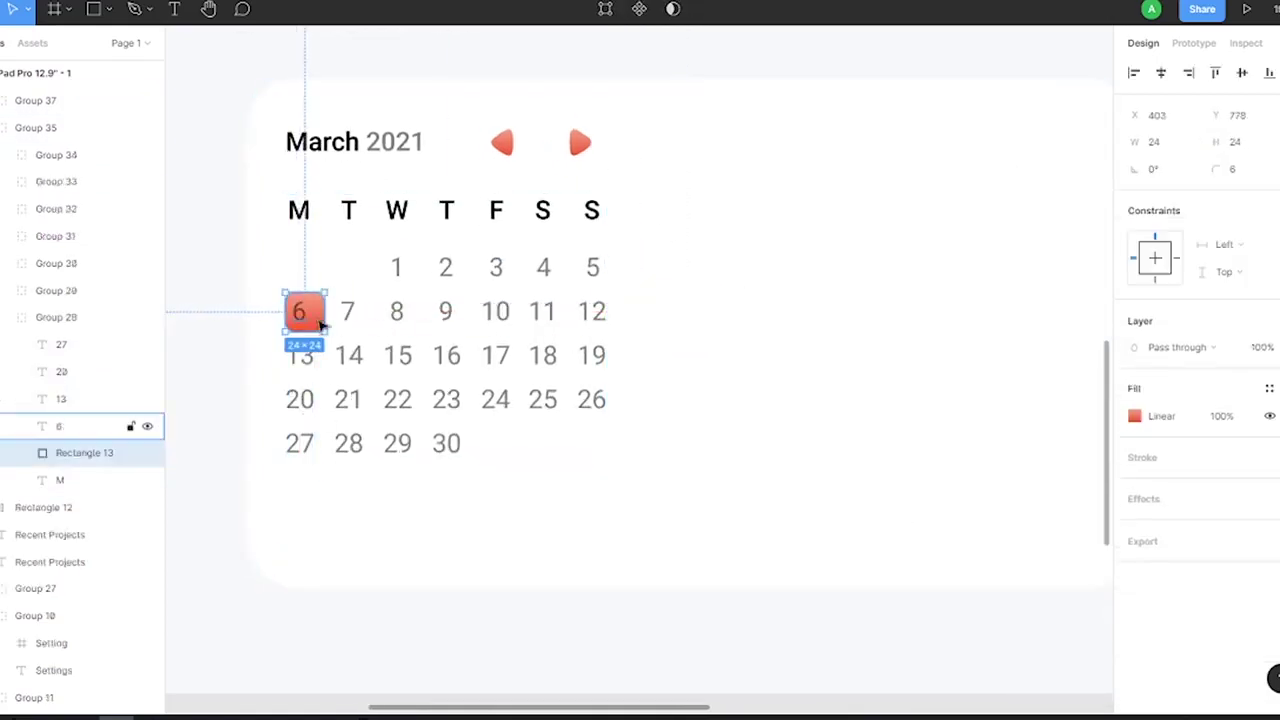
key(Tab)
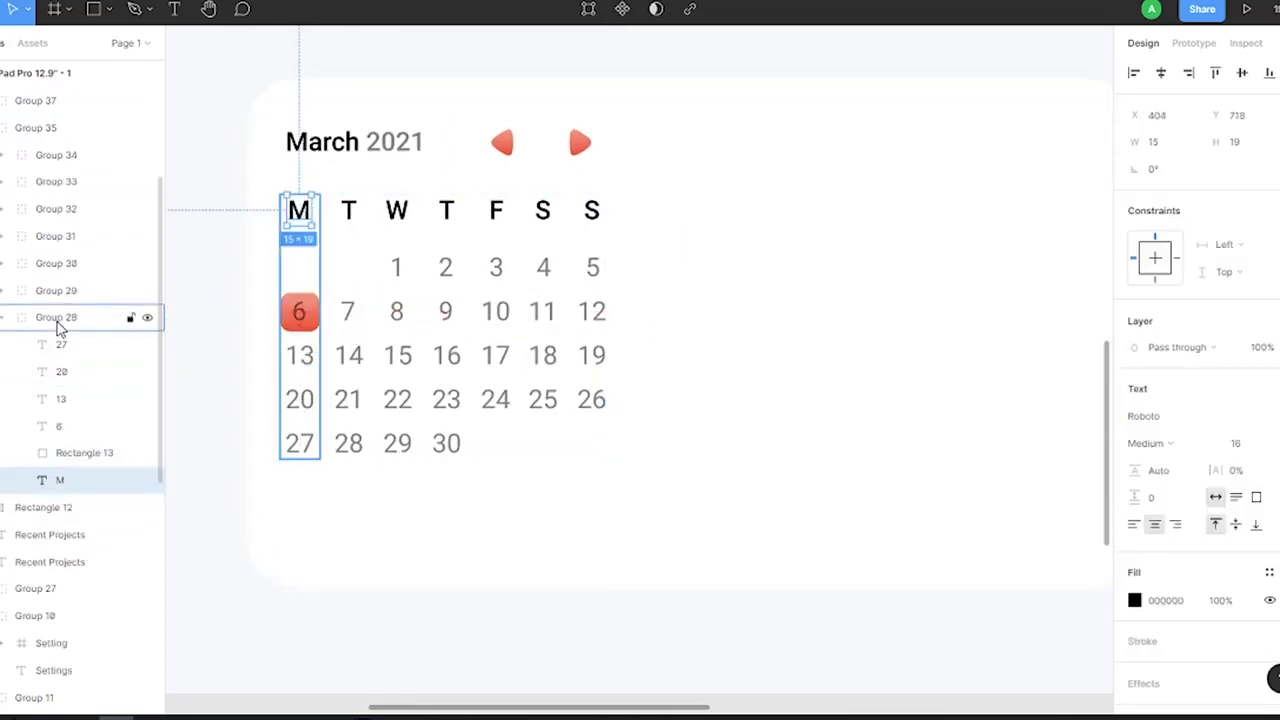
drag(60, 300, 60, 304)
click(56, 344)
click(53, 318)
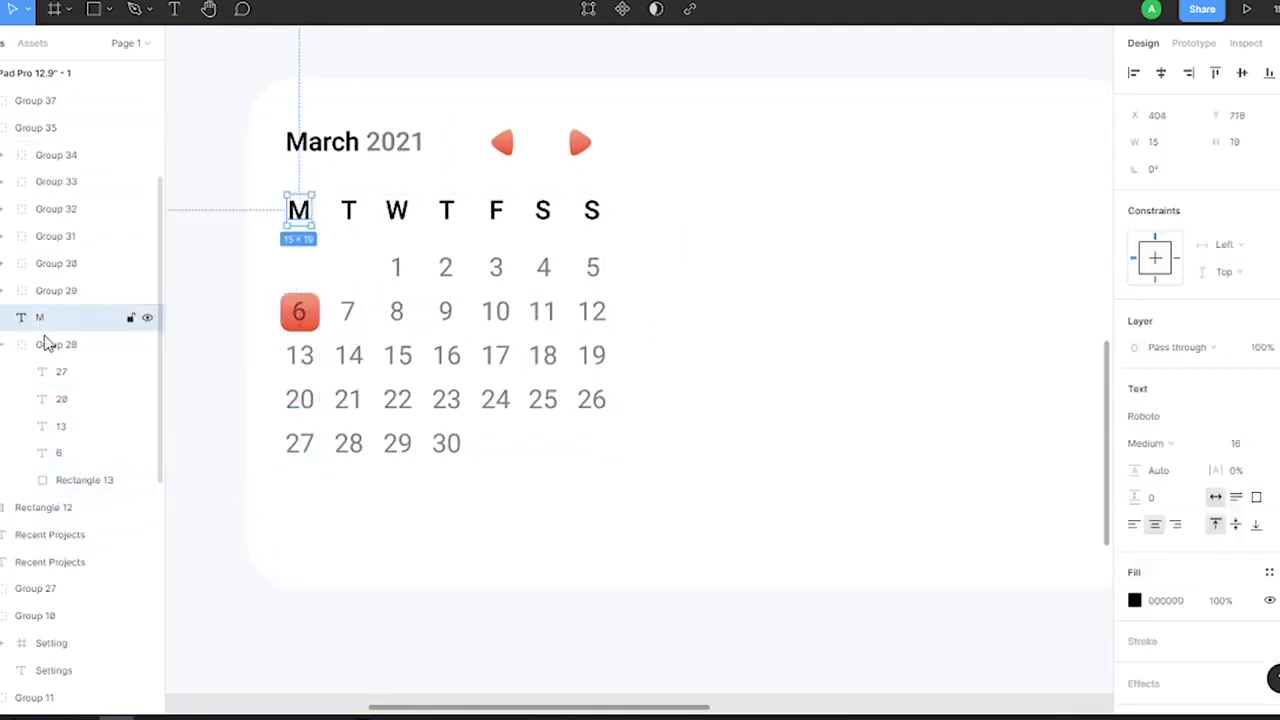
key(ctrl+z)
key(ctrl+z)
key(ctrl+z)
click(56, 344)
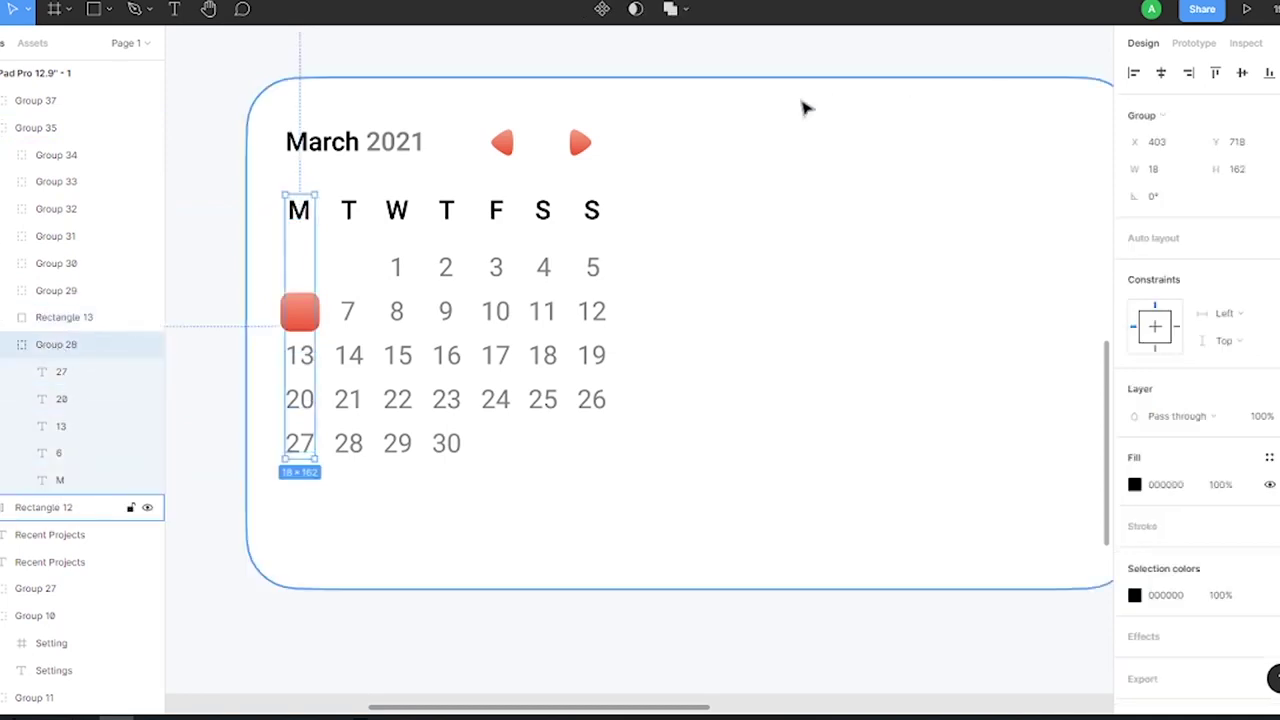
drag(77, 331, 77, 488)
Set the square's size value to 18 and make the number 6 white
click(1237, 142)
text(1)
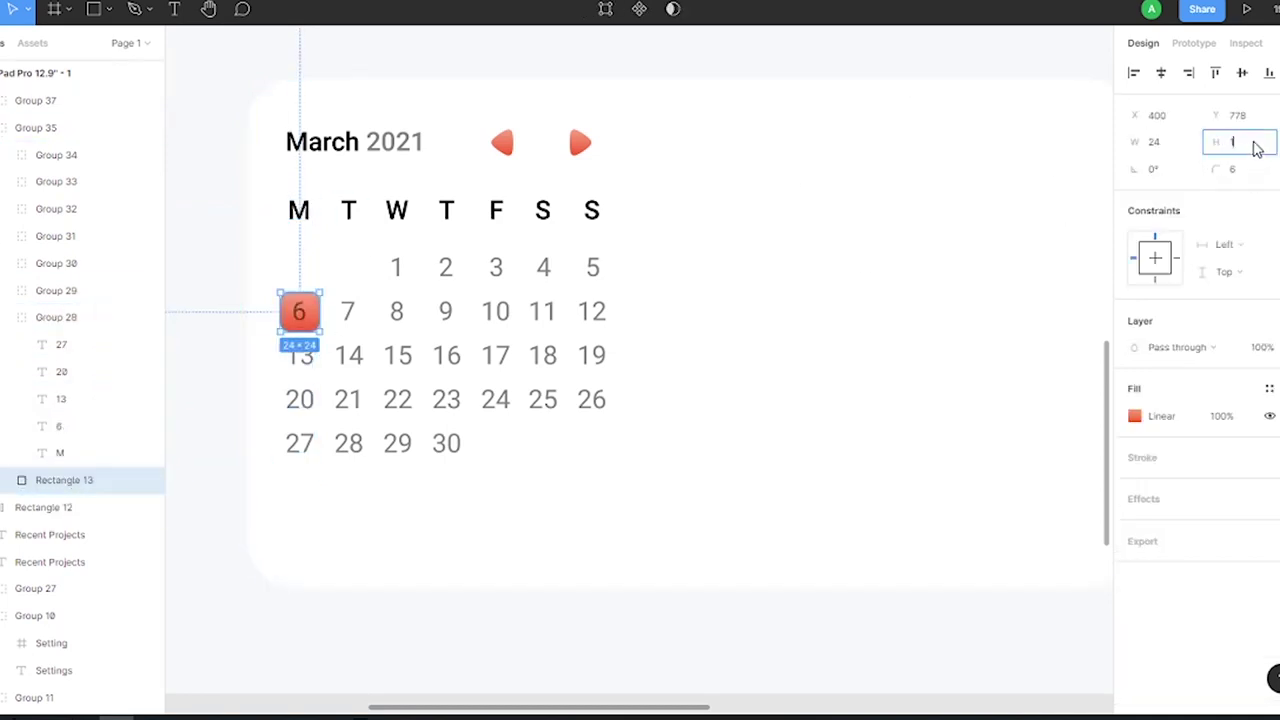
text(8)
key(Return)
click(30, 428)
click(1134, 600)
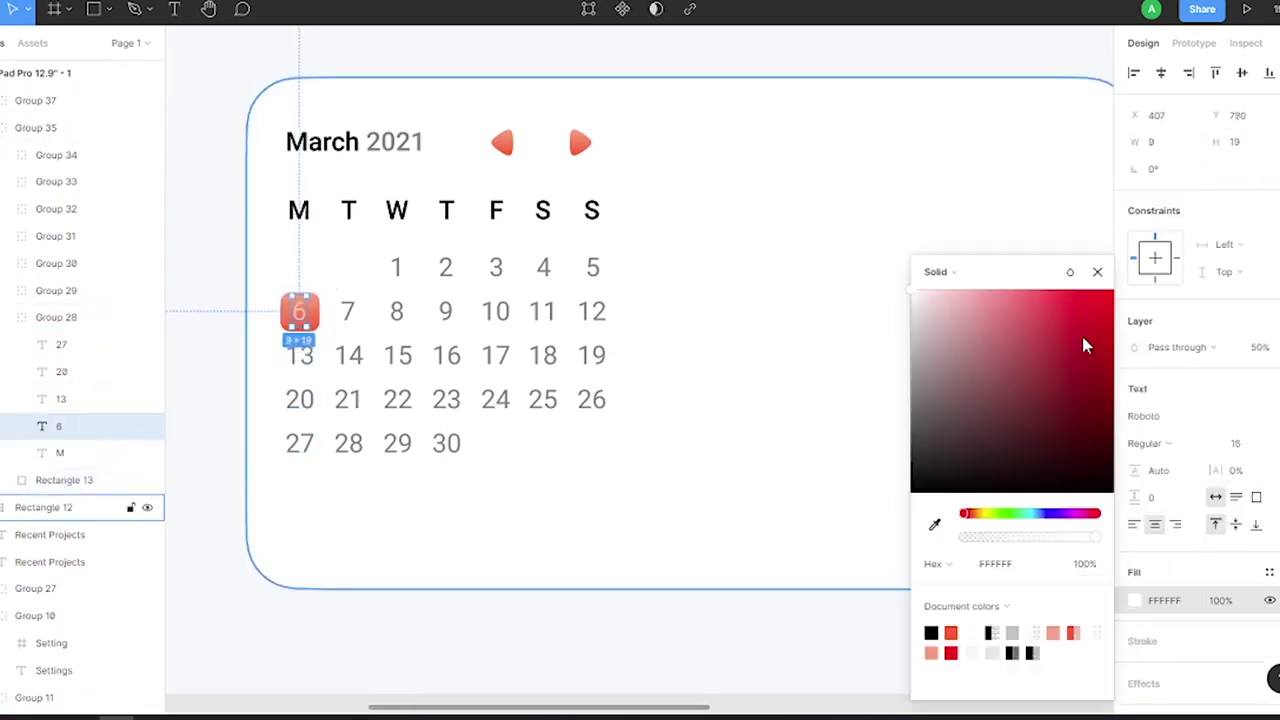
click(300, 326)
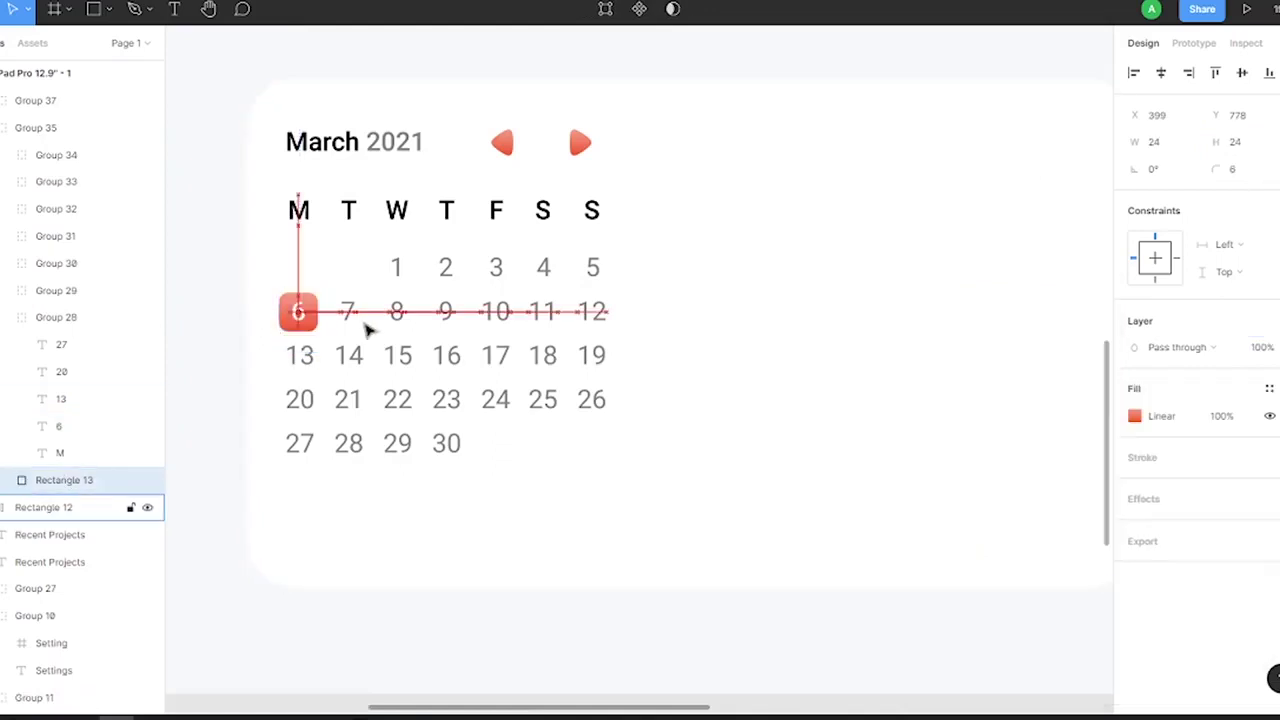
click(934, 400)
scroll(934, 400, down, 3)
scroll(863, 400, down, 2)
Draw a wide grey rectangle, roughly 243×68, right of the calendar in the card
scroll(948, 410, up, 1)
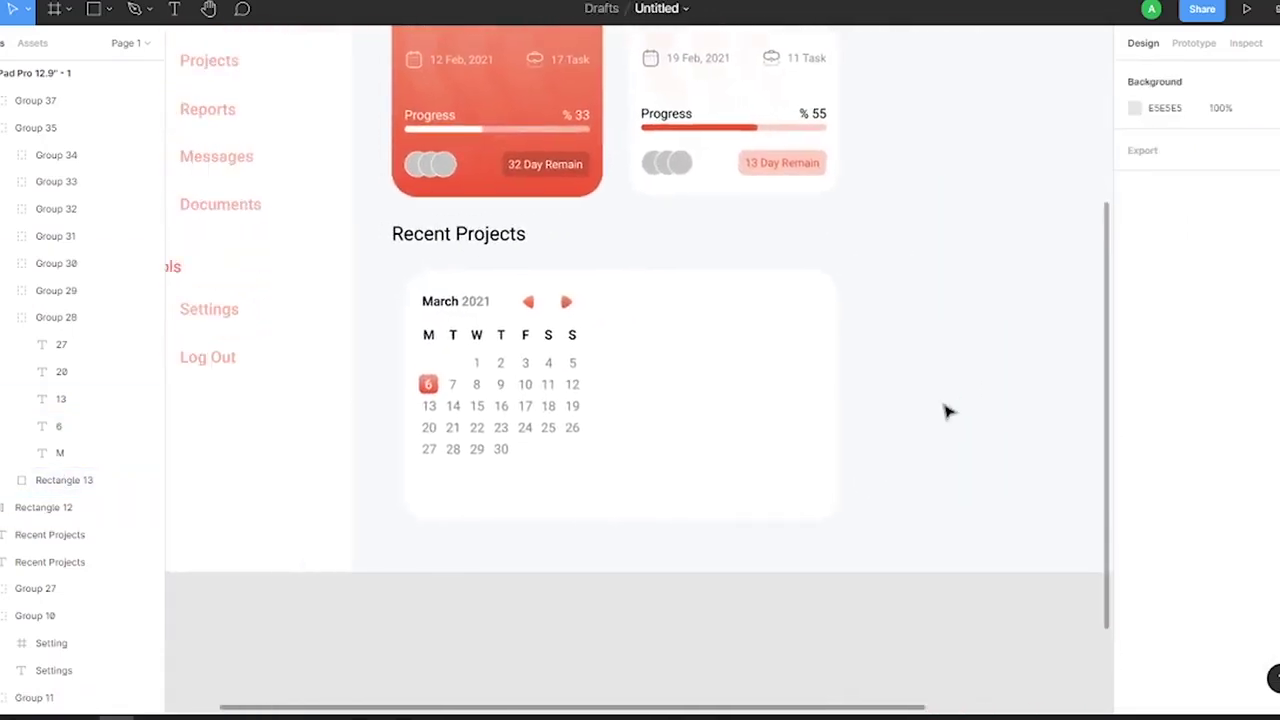
key(r)
scroll(729, 343, up, 1)
mouse_move(586, 294)
mouse_down()
mouse_move(829, 367)
mouse_move(786, 352)
mouse_up()
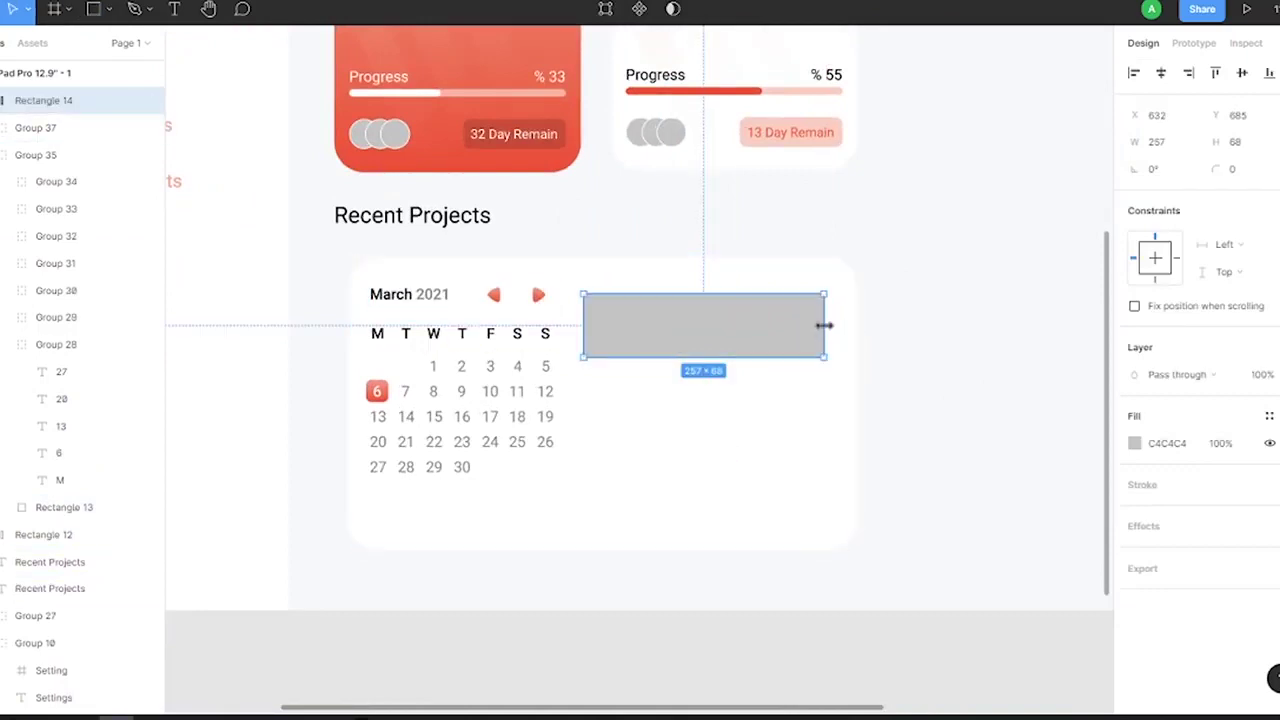
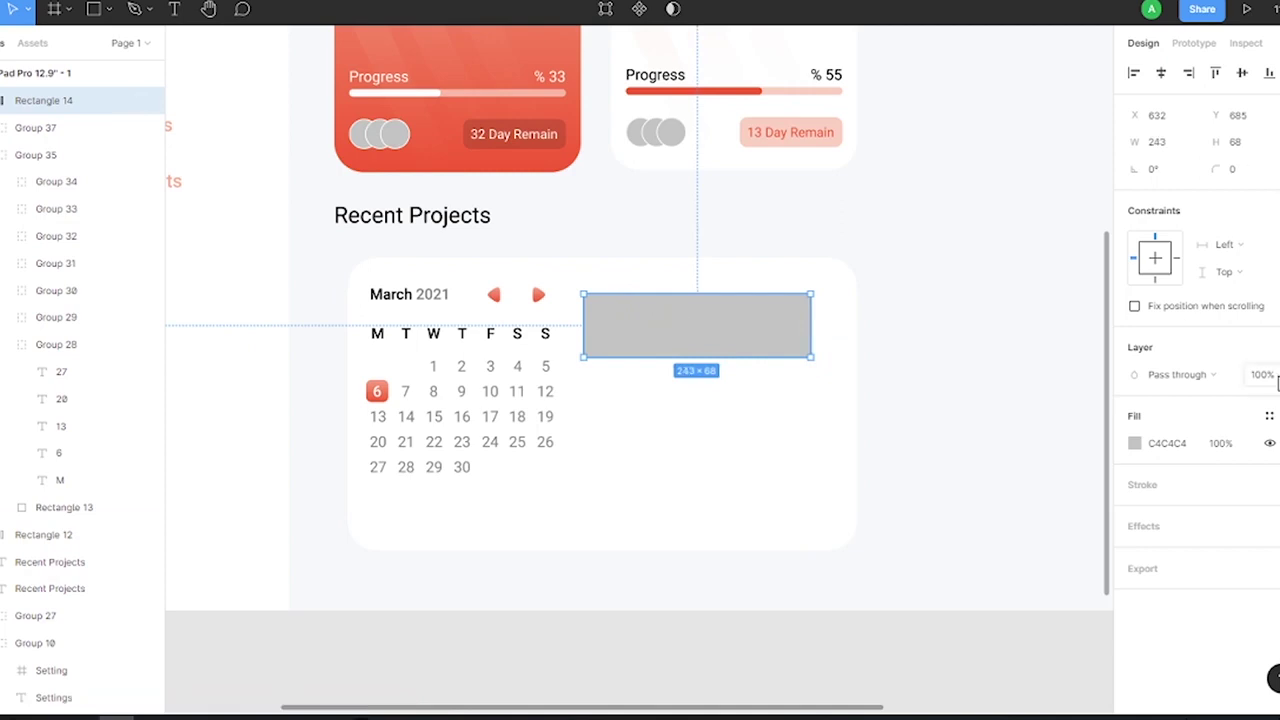
Make Rectangle 14 white (FFFFFF) with a corner radius of 16
click(1134, 443)
drag(930, 300, 889, 277)
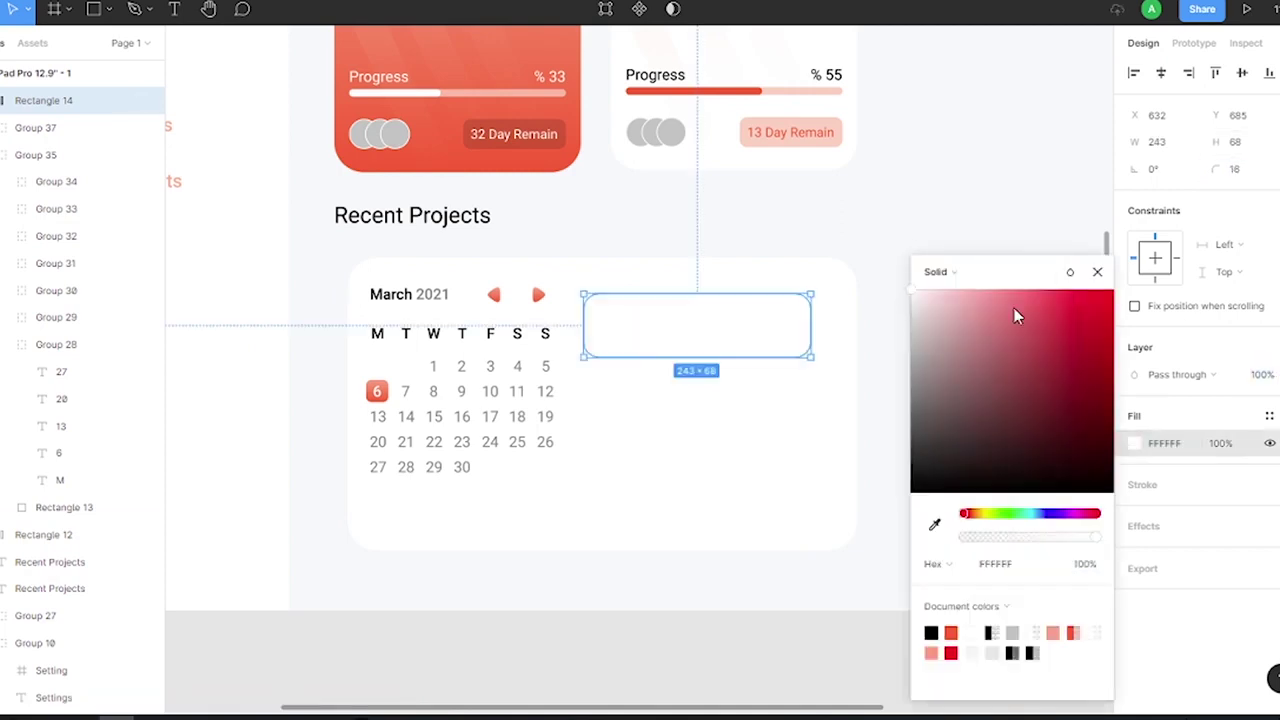
click(1265, 169)
Add a FC8F6B 15% drop shadow (blur 40, spread 8), then draw a 2×45 bar beside the card
click(1143, 553)
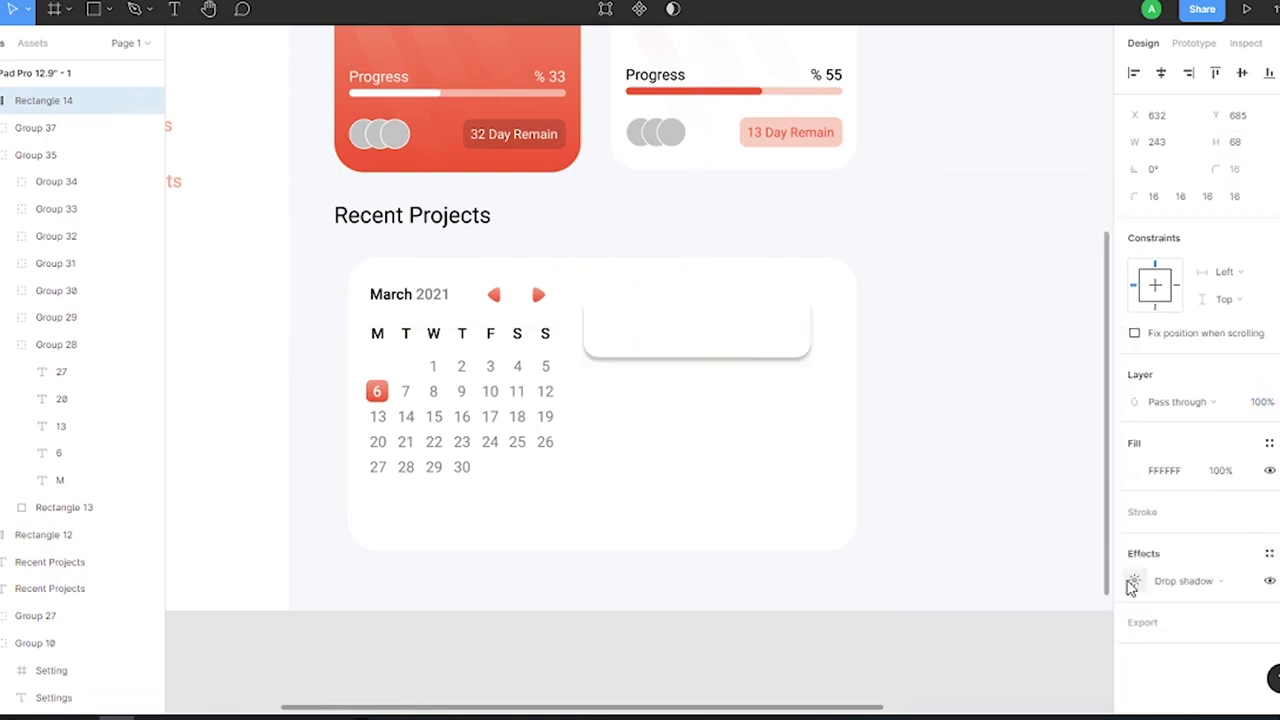
click(1134, 581)
click(966, 650)
click(1052, 628)
text(40)
key(Return)
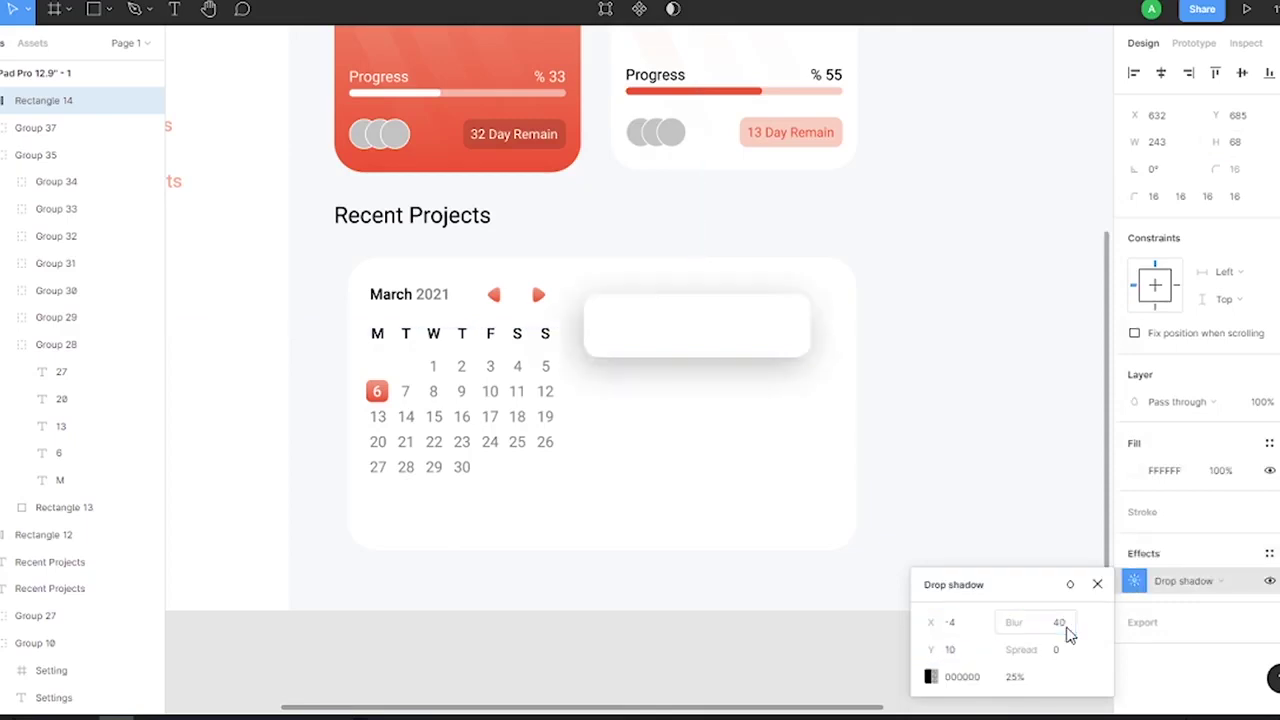
text(8)
key(Return)
text(fc8f6b)
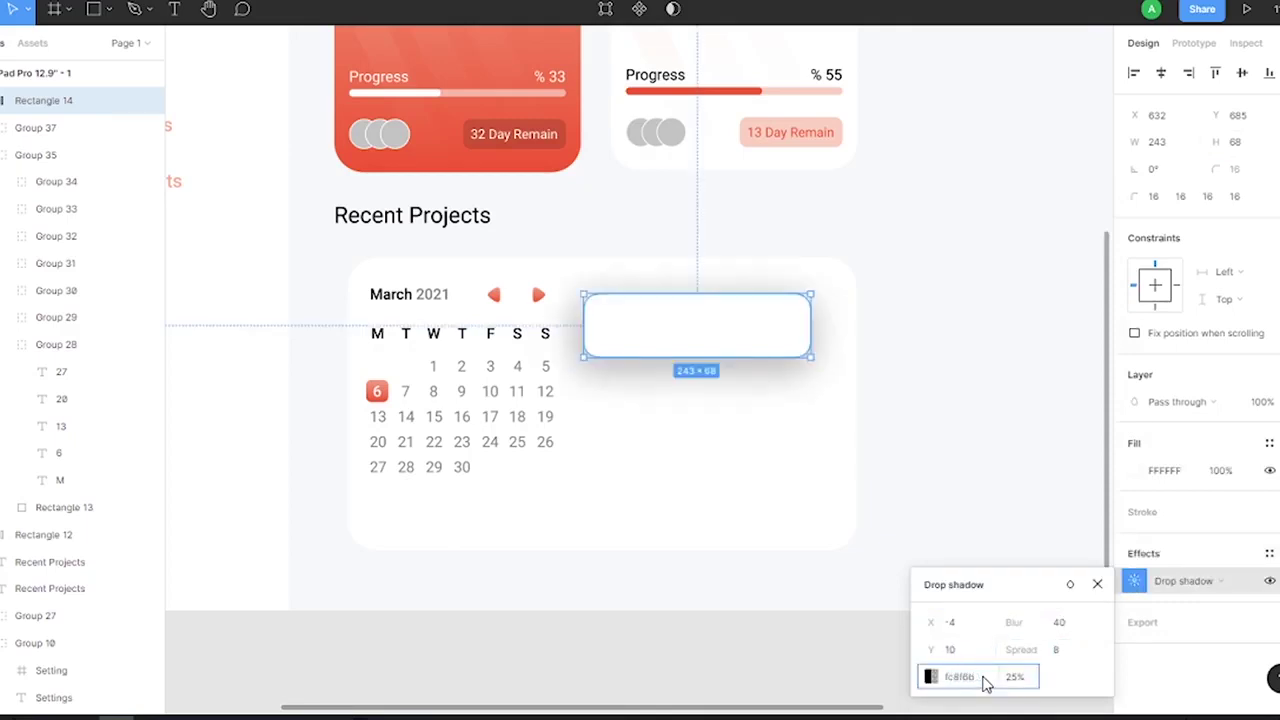
click(1036, 680)
text(15)
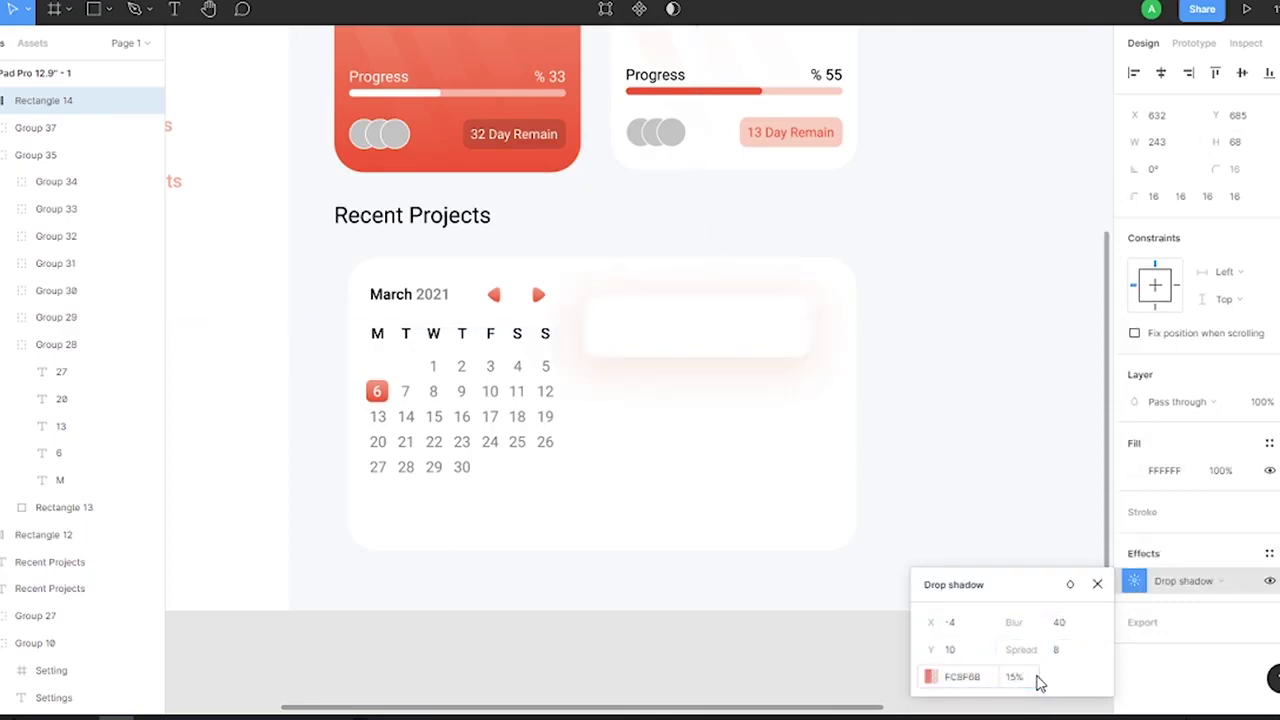
key(Return)
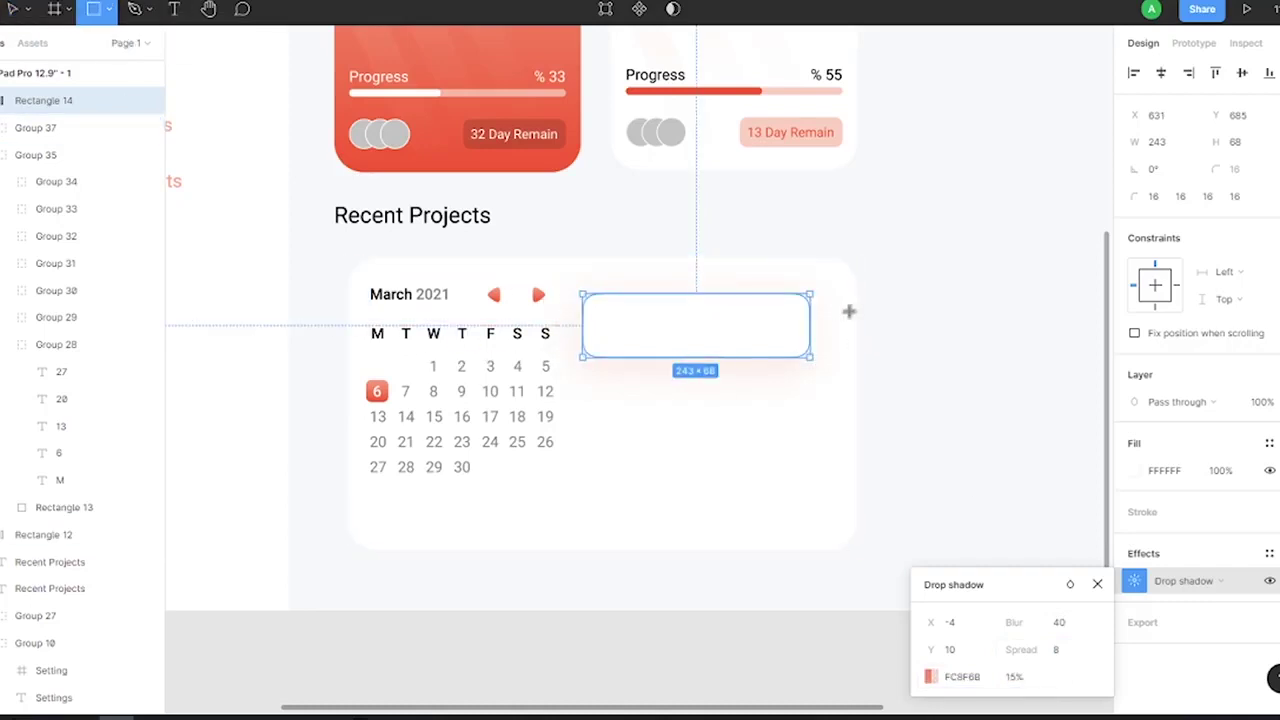
drag(848, 311, 850, 353)
Align the thin 2×45 bar vertically with the white card at its right end
scroll(834, 343, up, 5)
scroll(834, 343, up, 3)
scroll(755, 137, up, 5)
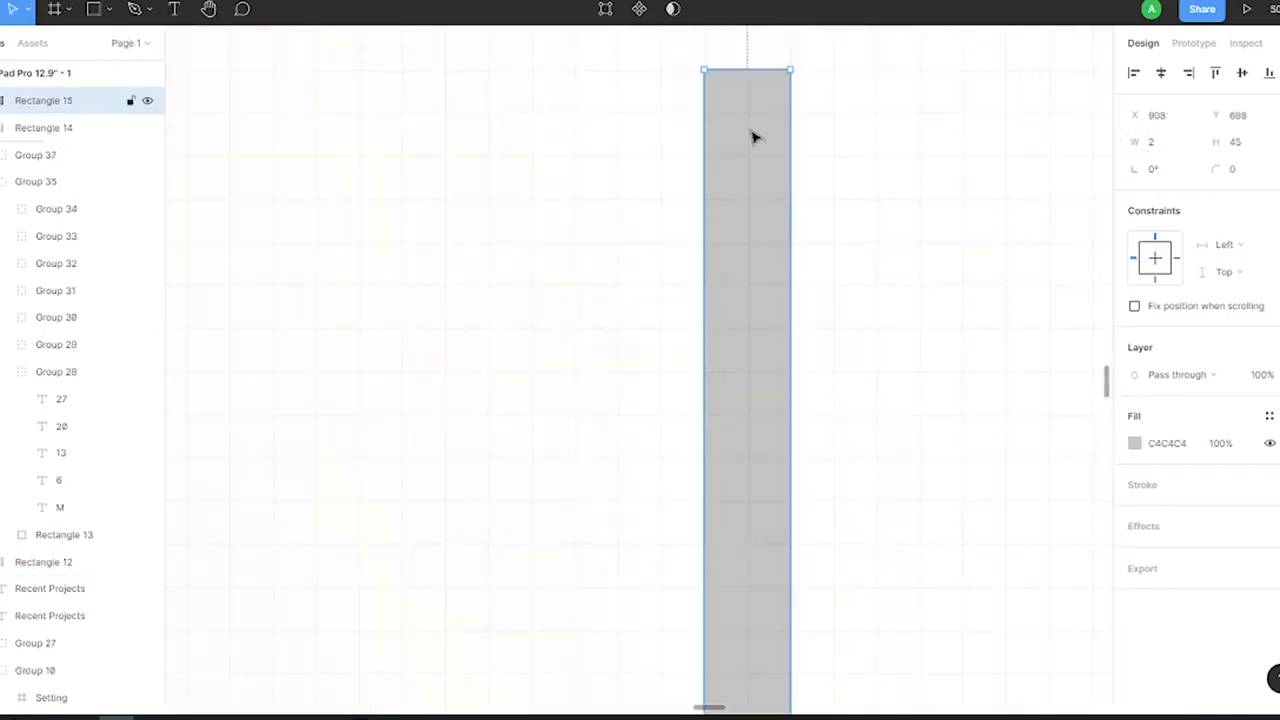
scroll(755, 137, down, 5)
scroll(837, 271, down, 2)
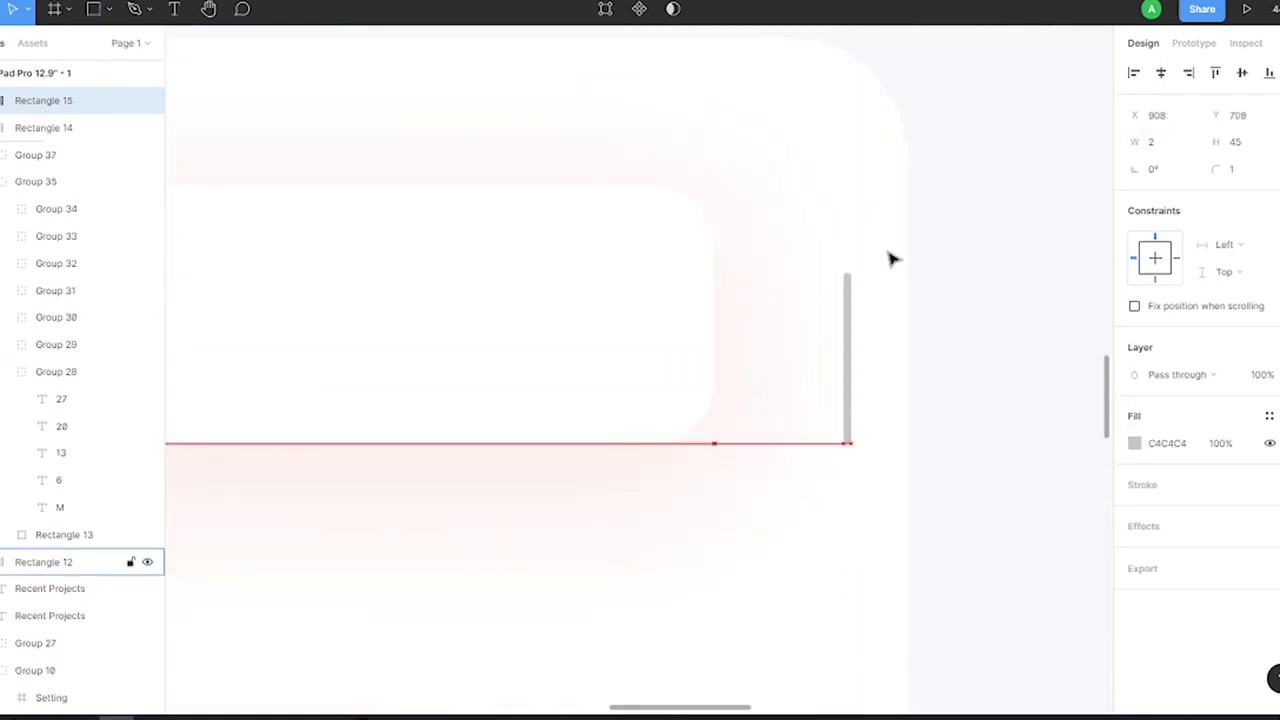
key(shift+Up)
key(shift+Up)
key(Tab)
key(Up)
key(Up)
key(Up)
key(Up)
key(Up)
key(Up)
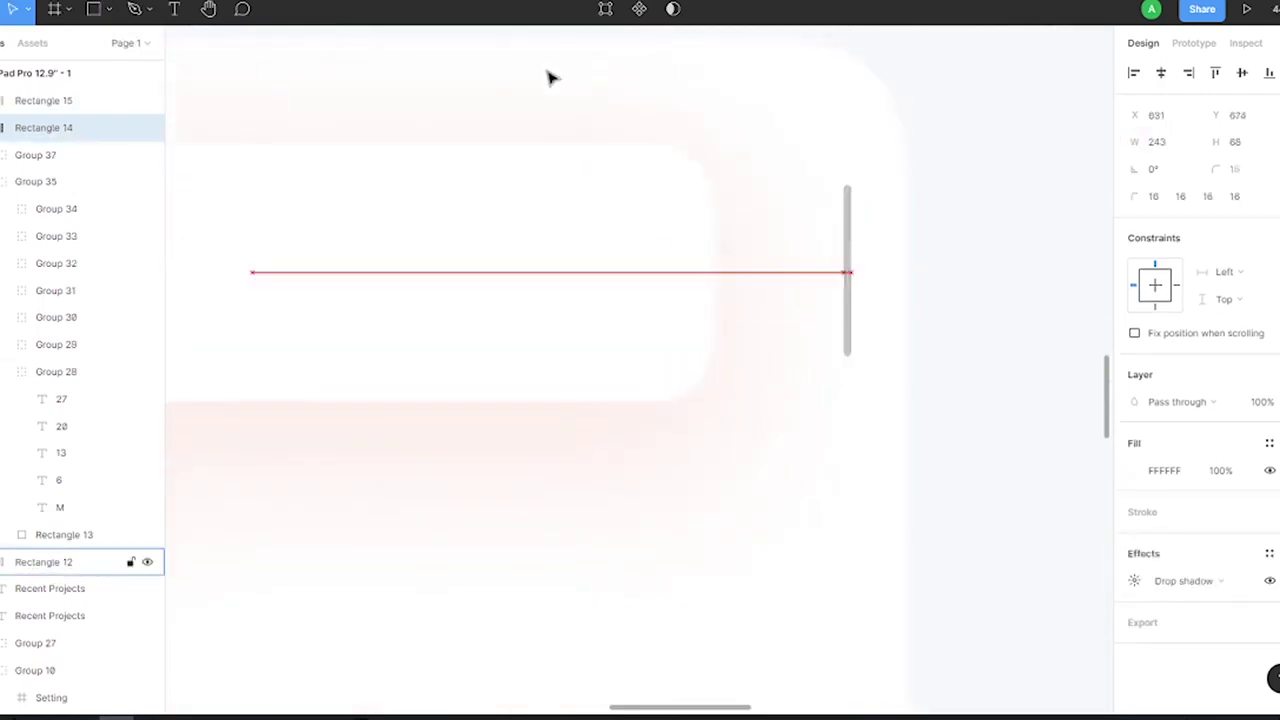
scroll(548, 78, down, 5)
scroll(700, 206, up, 5)
key(shift+Tab)
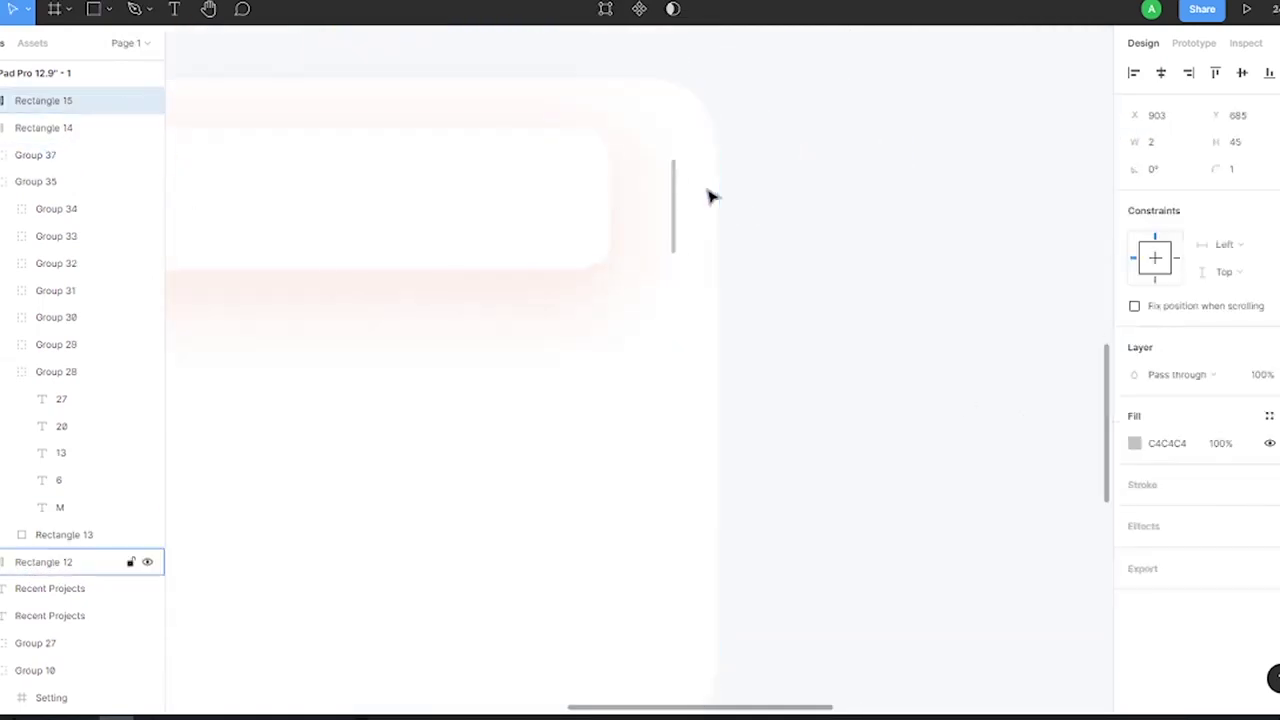
key(Right)
key(Right)
key(Right)
key(Right)
key(Right)
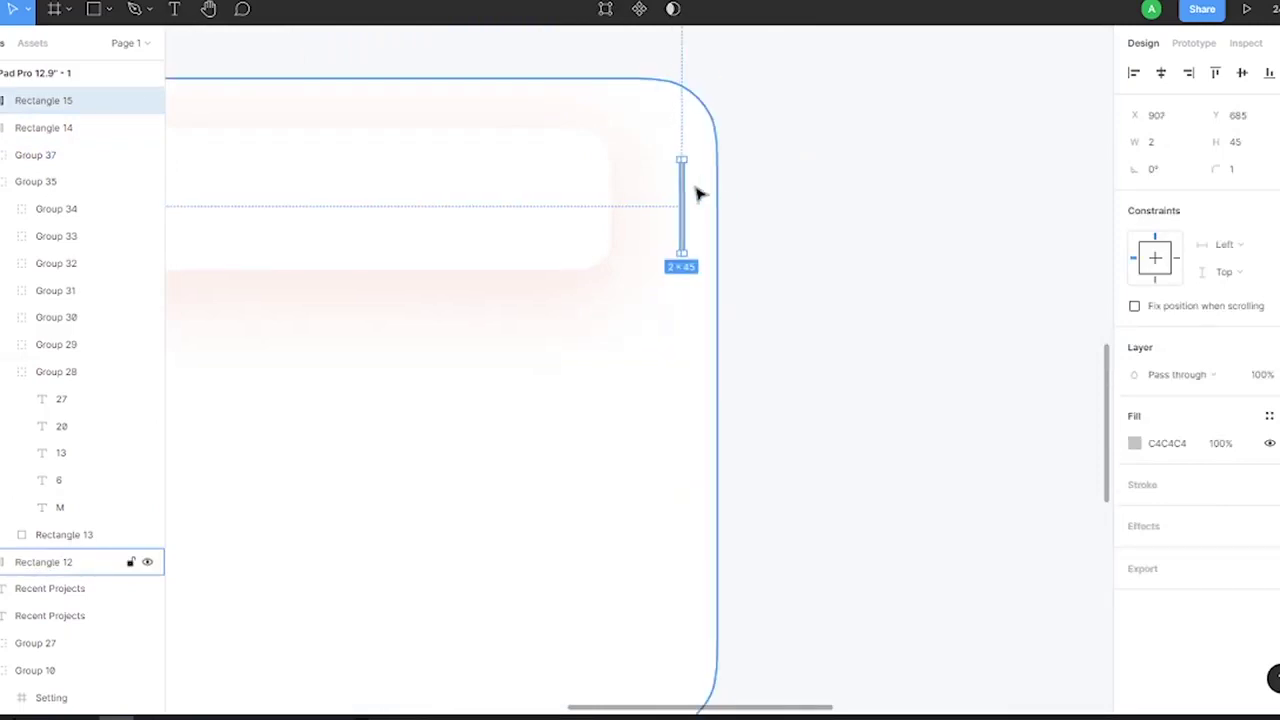
Fill the thin bar red FF602B and shorten the white card to 64 px tall
click(763, 205)
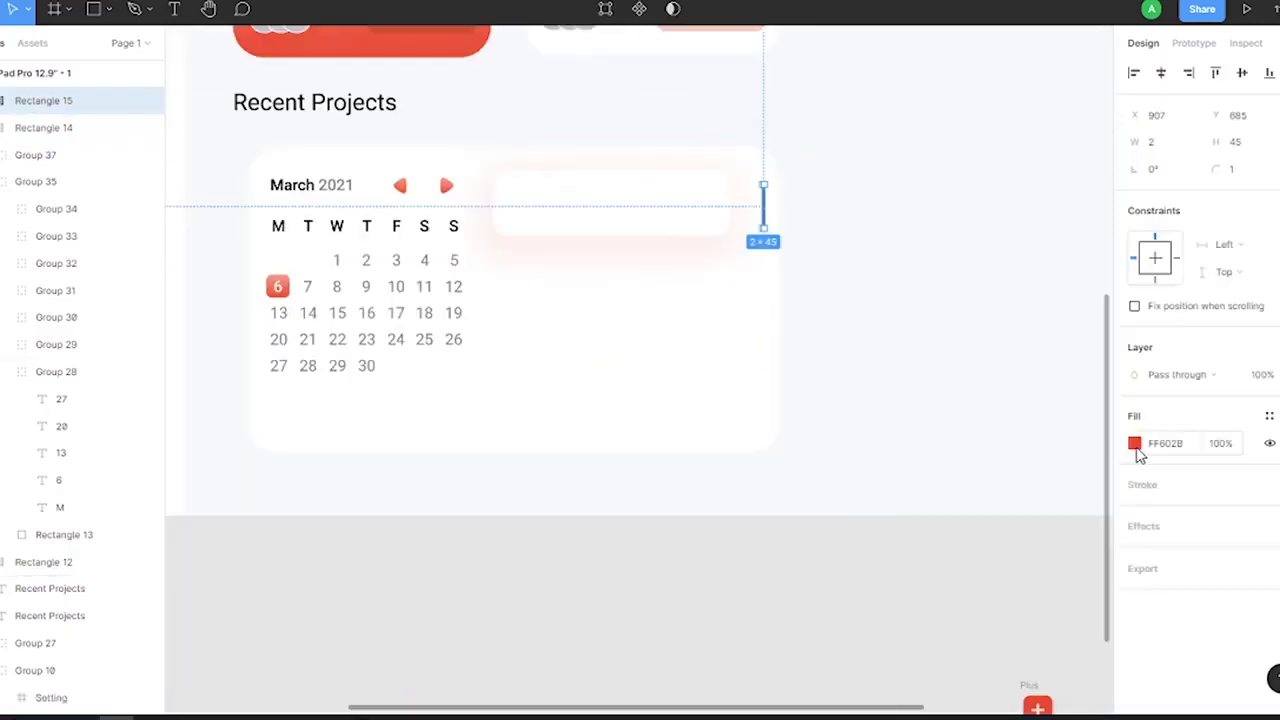
click(900, 323)
click(606, 178)
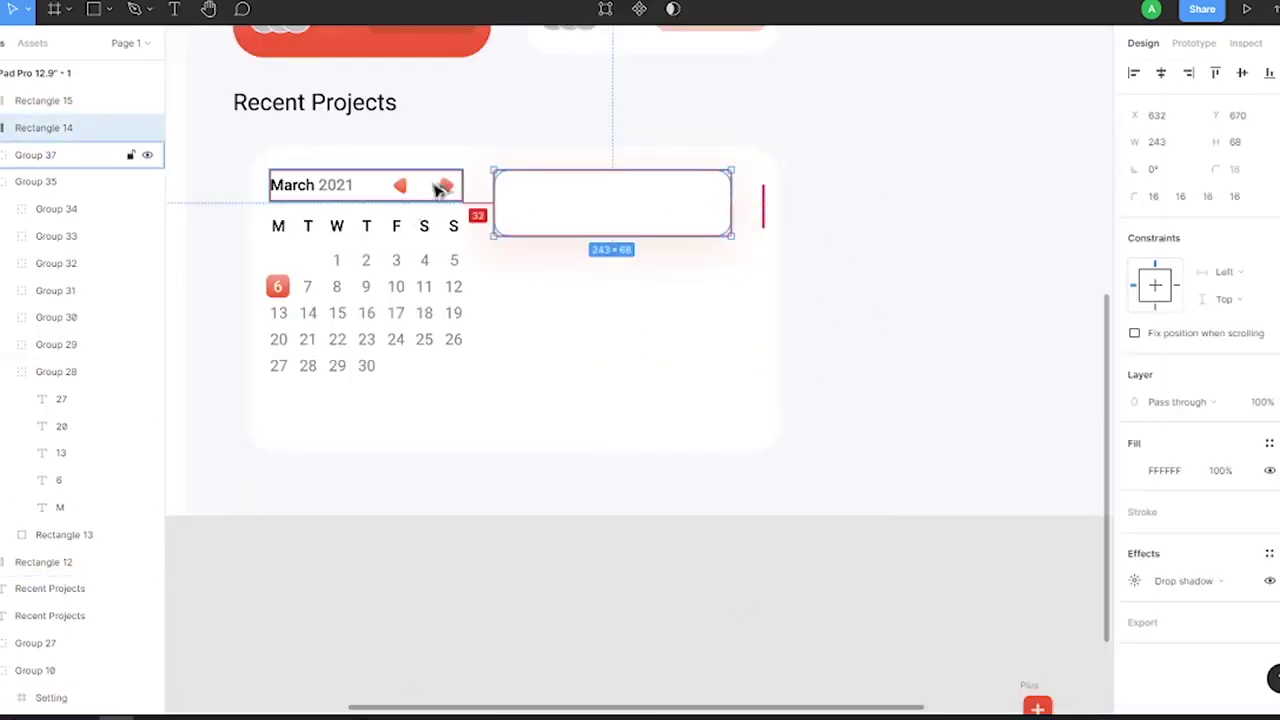
text(64)
key(Return)
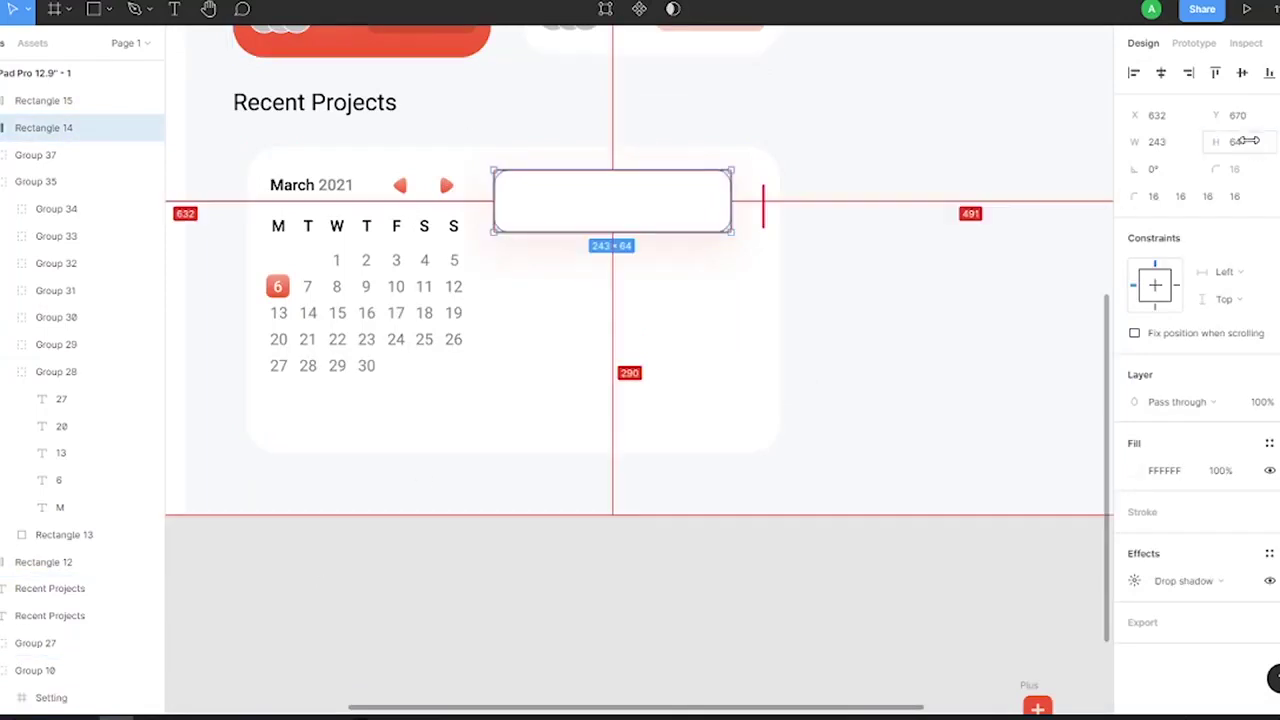
Draw a 48×48 square inside the white card's left end
click(94, 10)
scroll(547, 197, up, 5)
drag(405, 146, 544, 284)
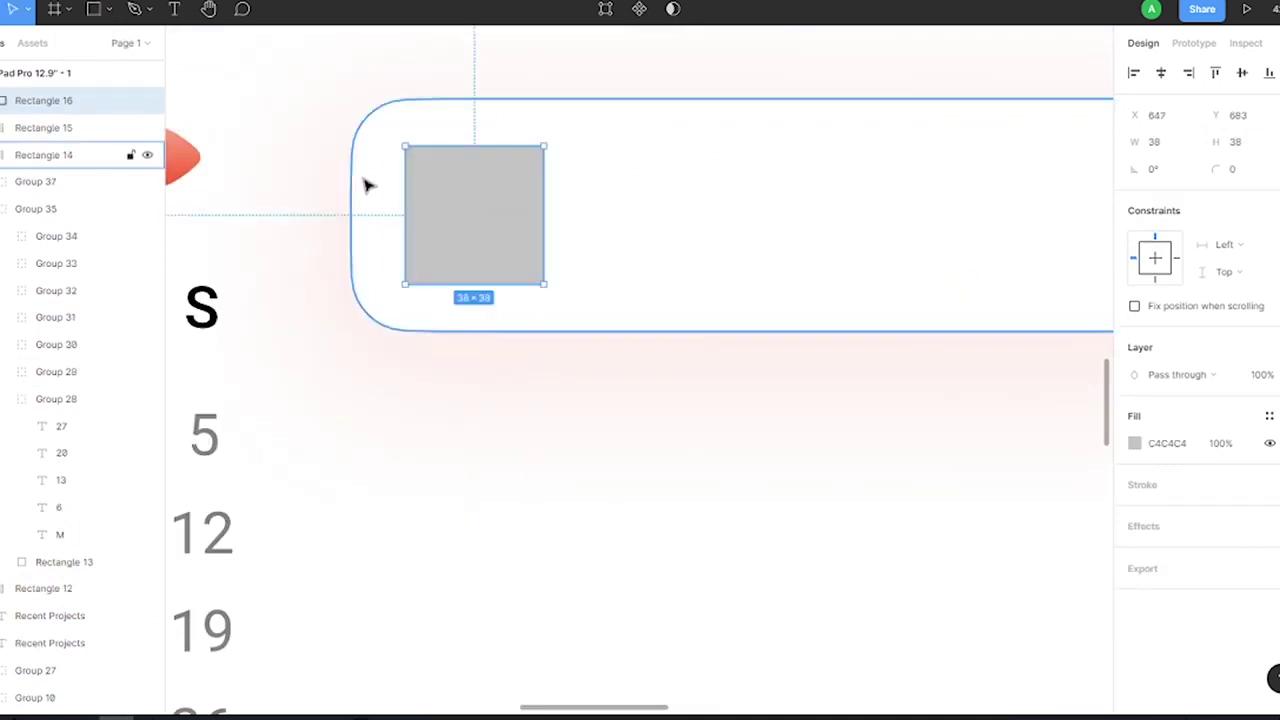
scroll(367, 185, down, 5)
key(Left)
key(Left)
key(Left)
scroll(380, 357, up, 5)
drag(386, 322, 386, 300)
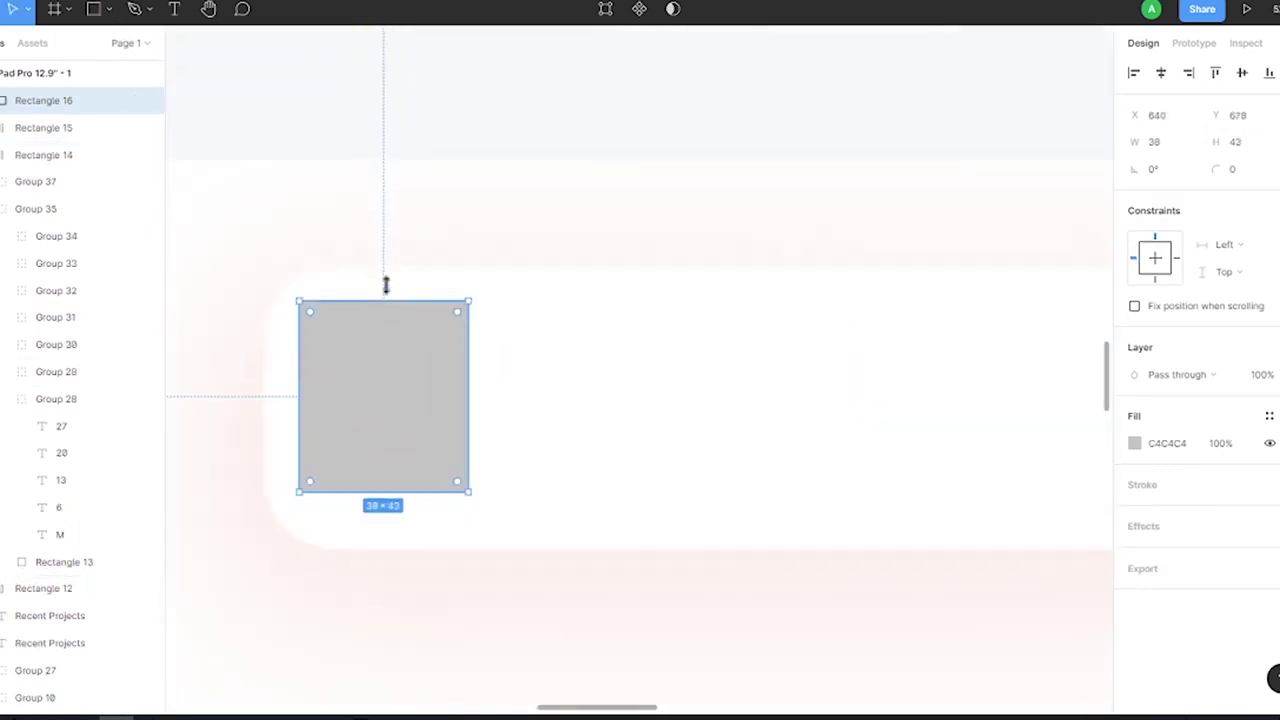
drag(300, 491, 300, 513)
text(8)
key(Return)
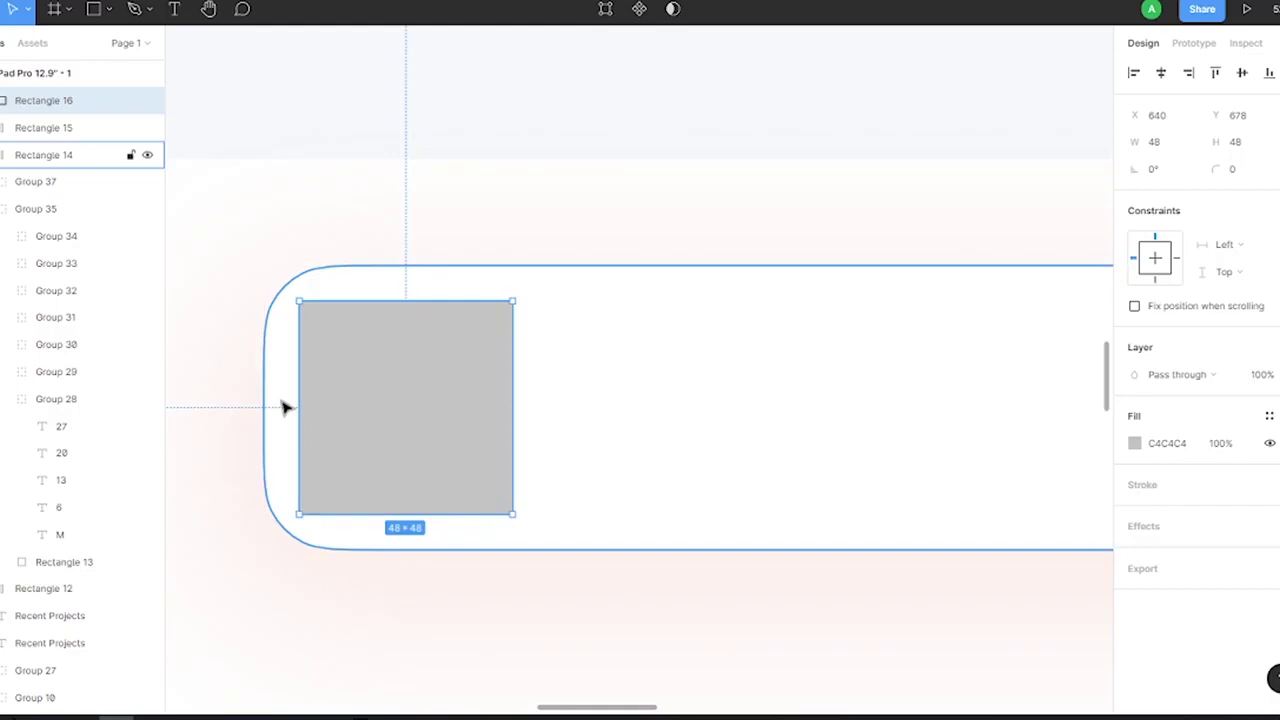
Give the square 12 px corners and an F6F8FA fill, and add a text box beside it
click(1232, 169)
text(12)
key(Return)
click(1134, 472)
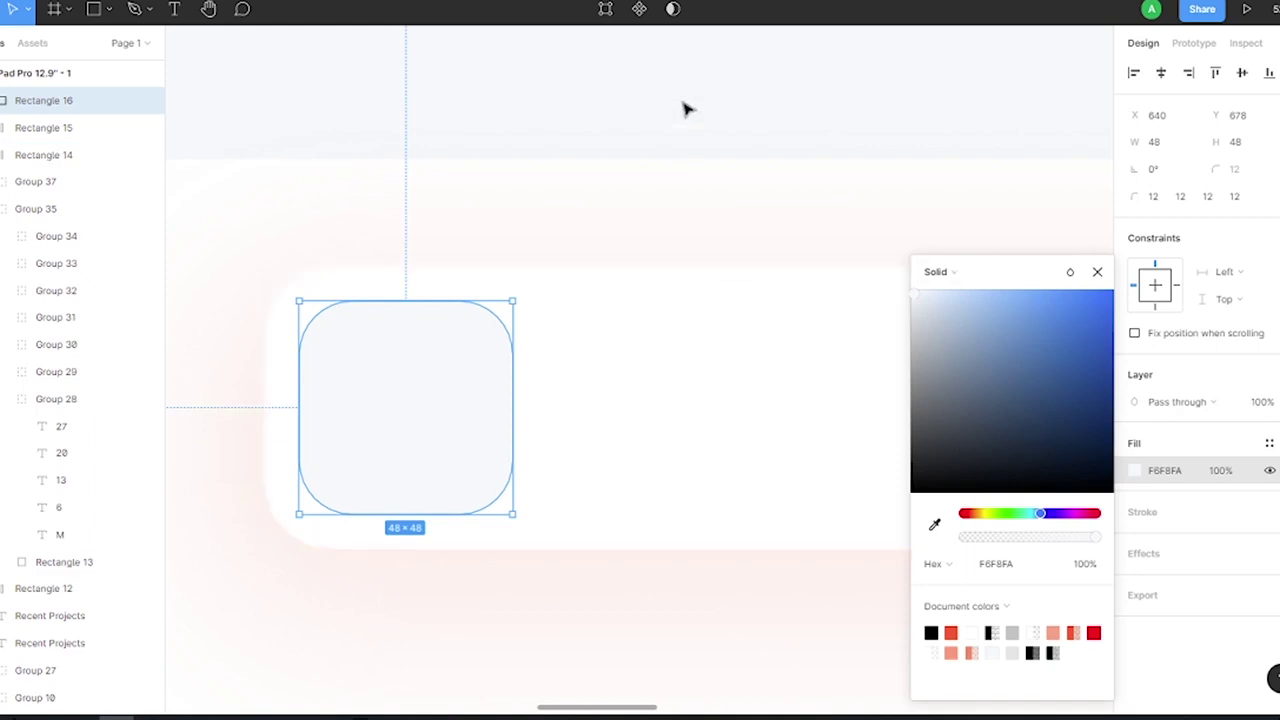
key(Escape)
key(t)
drag(614, 350, 721, 456)
text(12)
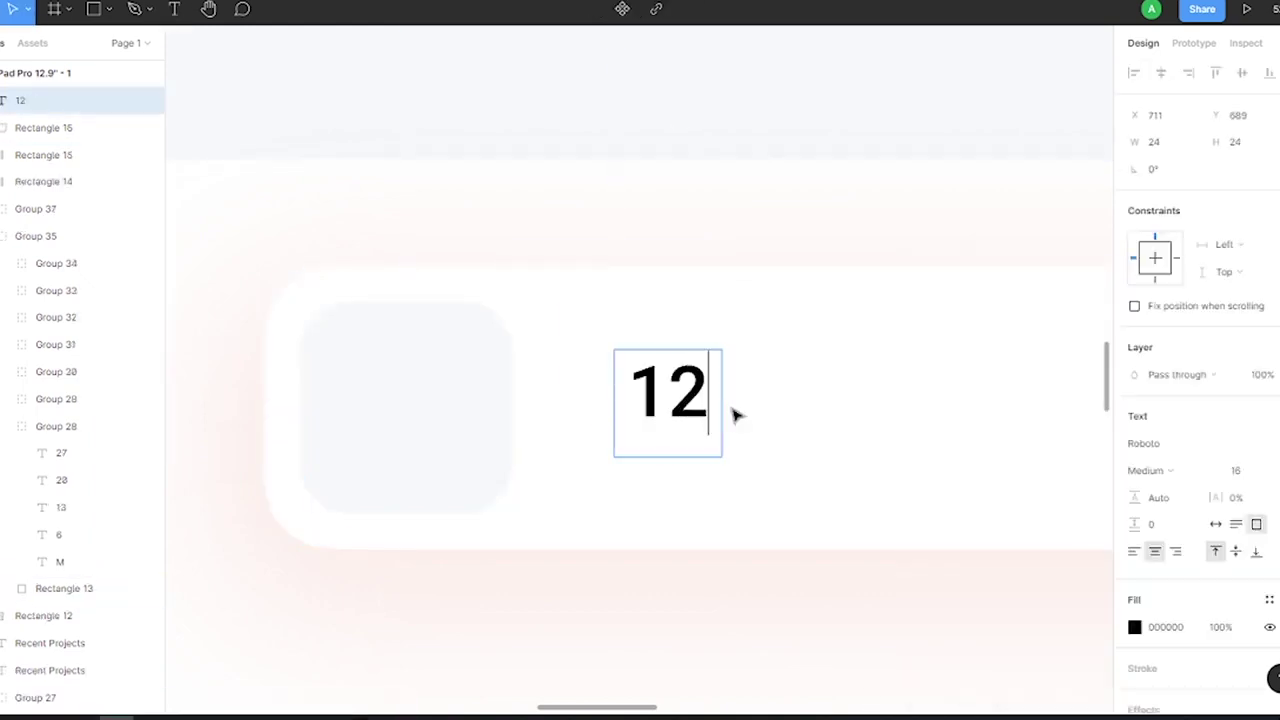
Set the 6 date number to 20 px and duplicate it below
ctrl+scroll(733, 414, down, 3)
text(6)
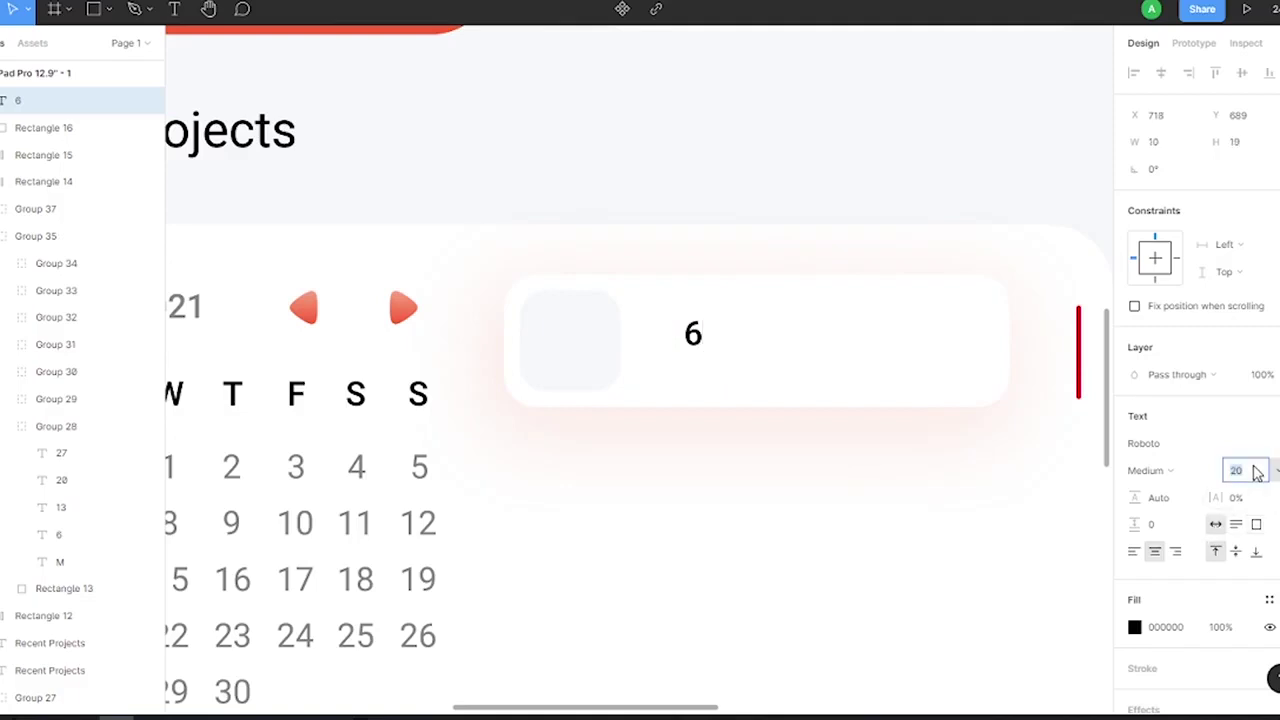
click(1236, 470)
text(20)
key(Return)
drag(693, 337, 693, 390)
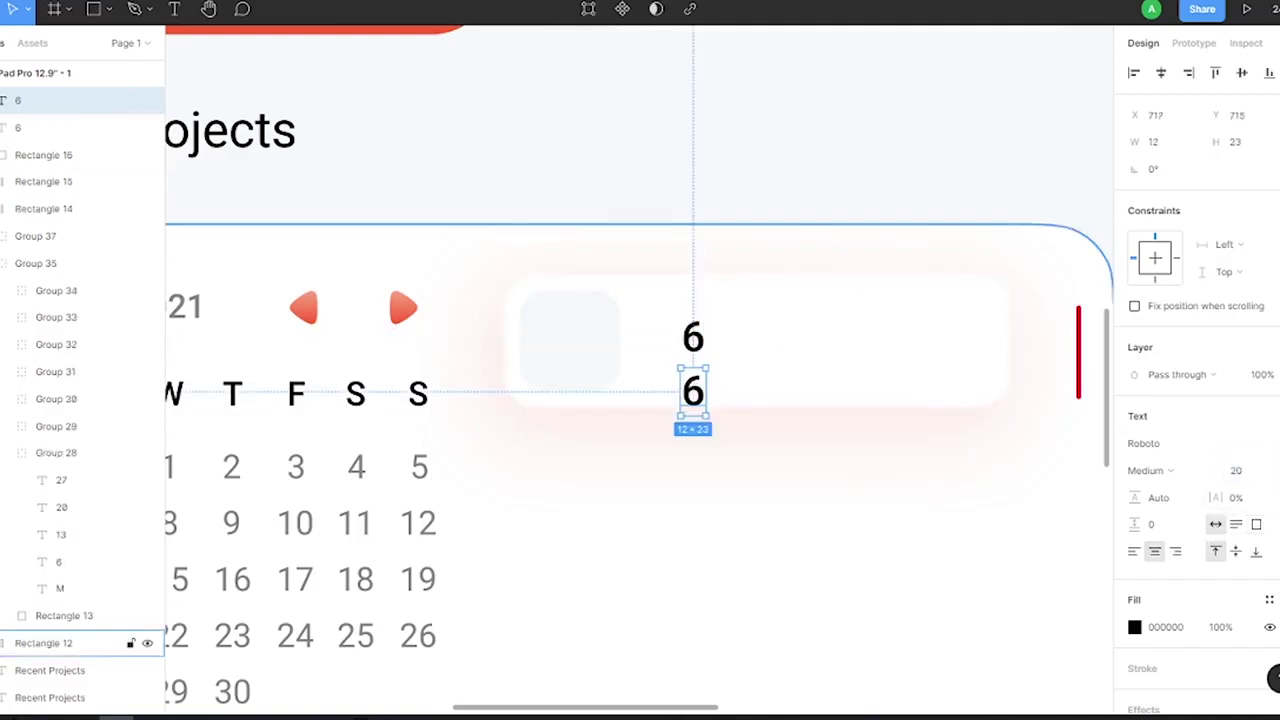
Turn the copy into a 12 px Regular March label under the 6
click(1236, 470)
text(12)
key(Return)
click(1146, 470)
click(1166, 449)
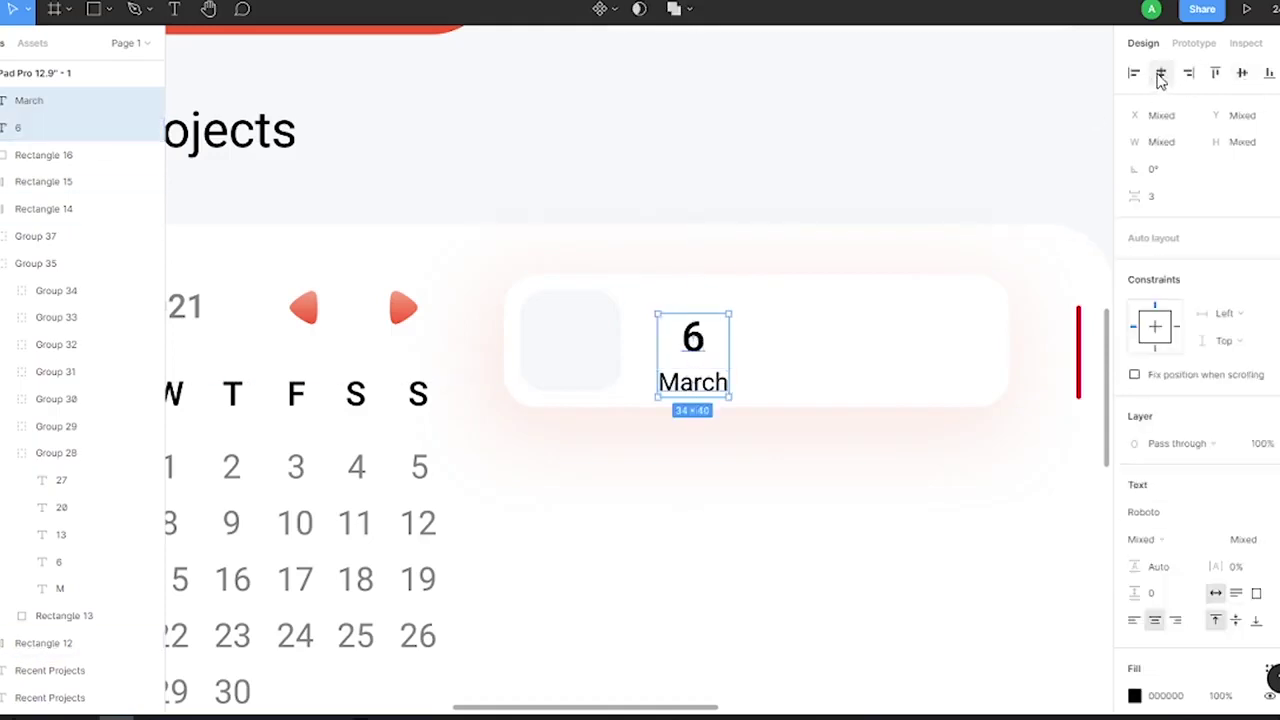
key(Up)
key(Up)
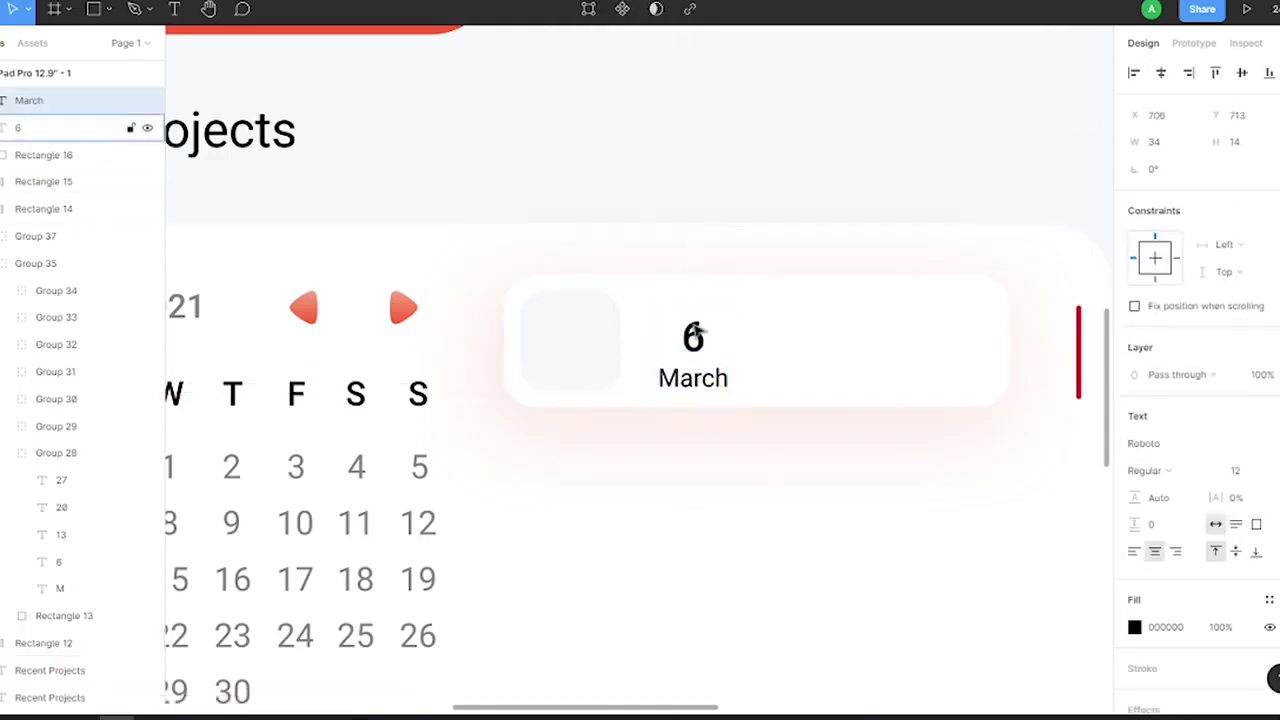
Group 6 and March, colour them red, and move them onto the pale square
shift+click(693, 337)
key(ctrl+g)
click(1134, 537)
click(717, 345)
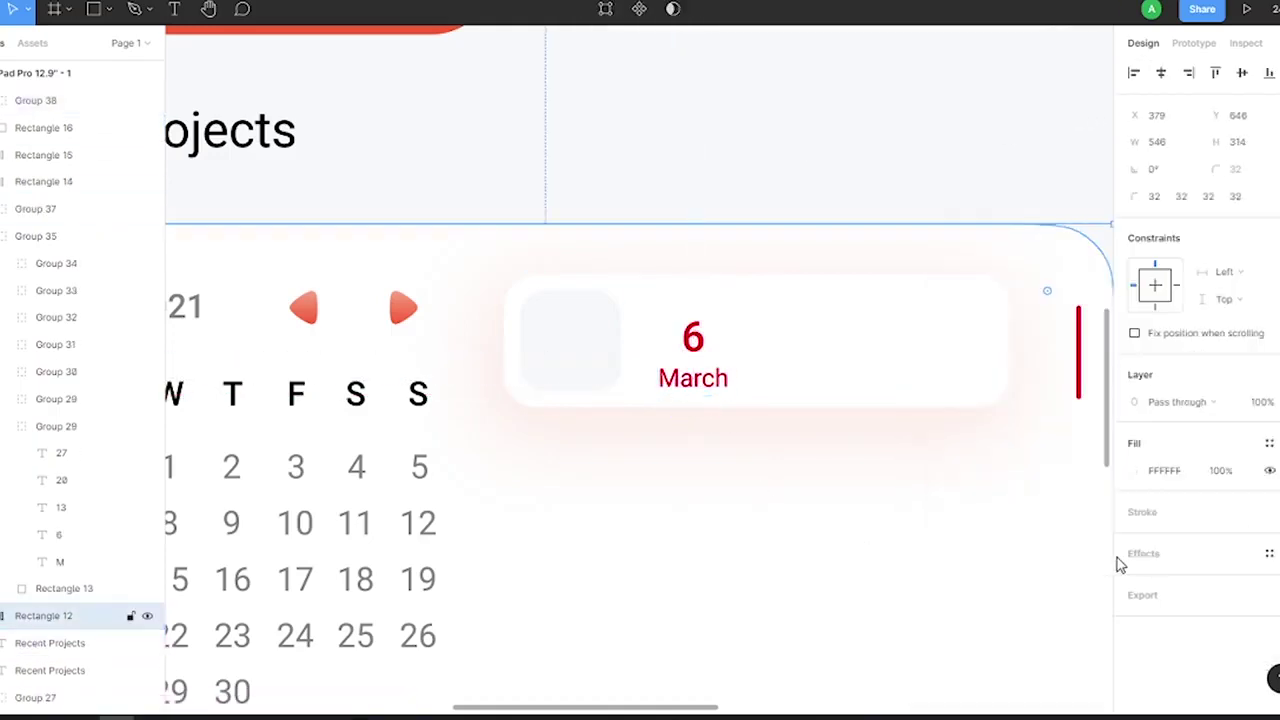
drag(717, 345, 613, 323)
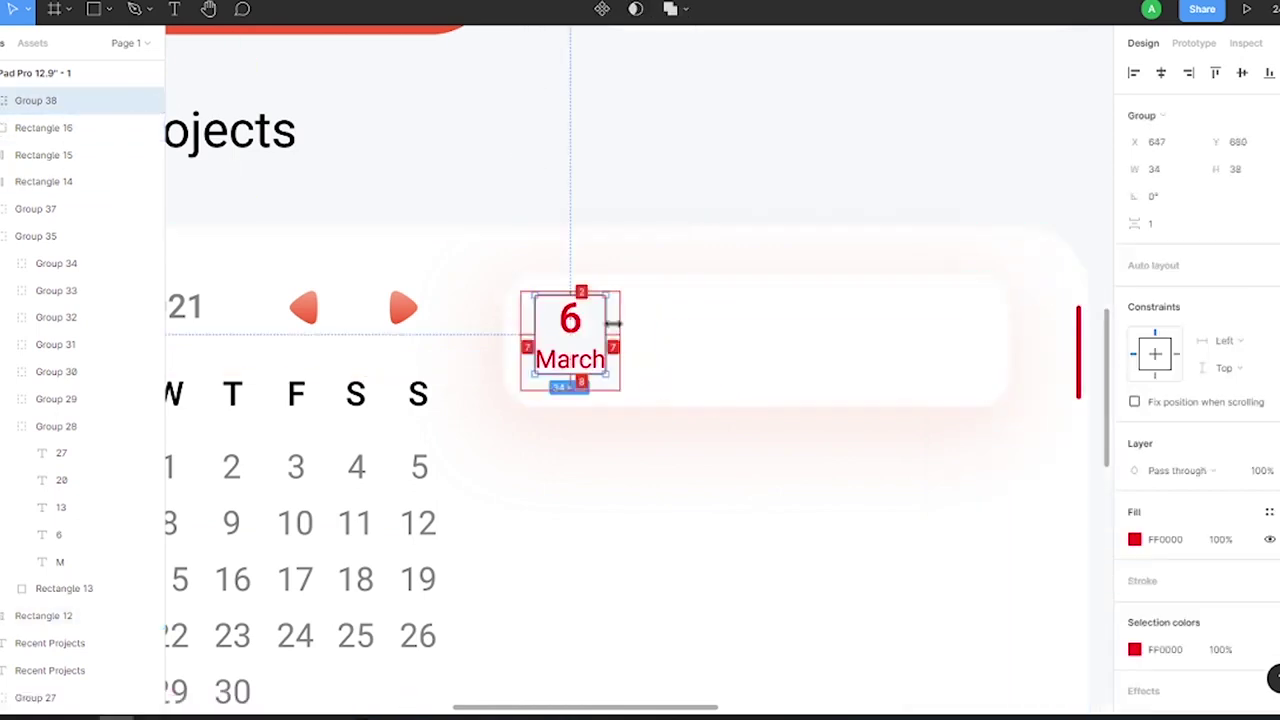
scroll(620, 318, down, 3)
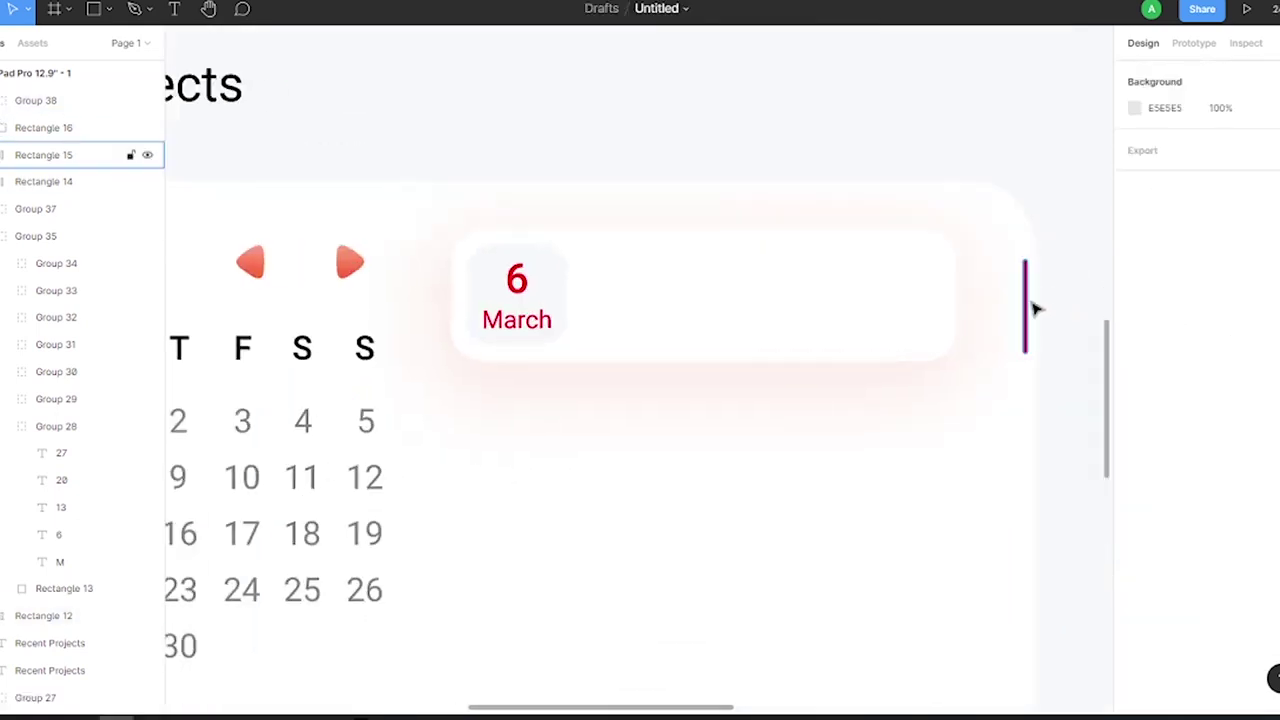
Move the calendar and its month header slightly up and left
click(794, 289)
click(543, 277)
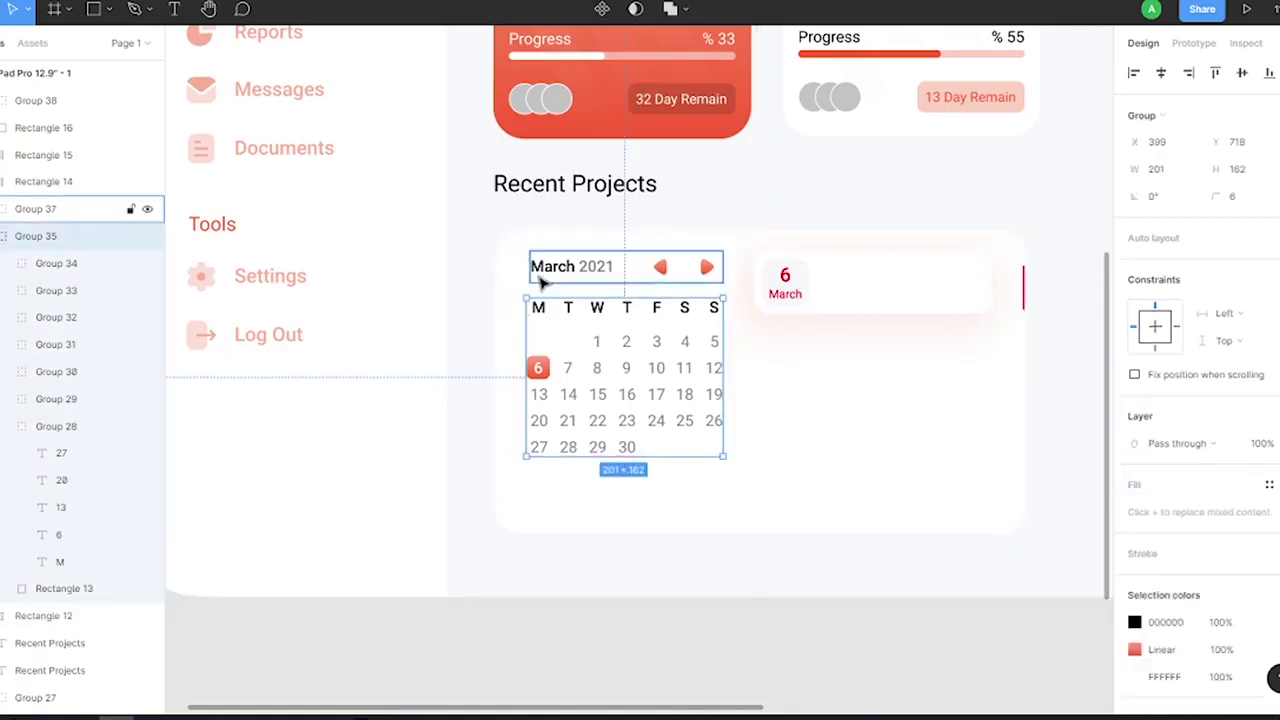
click(785, 285)
click(843, 389)
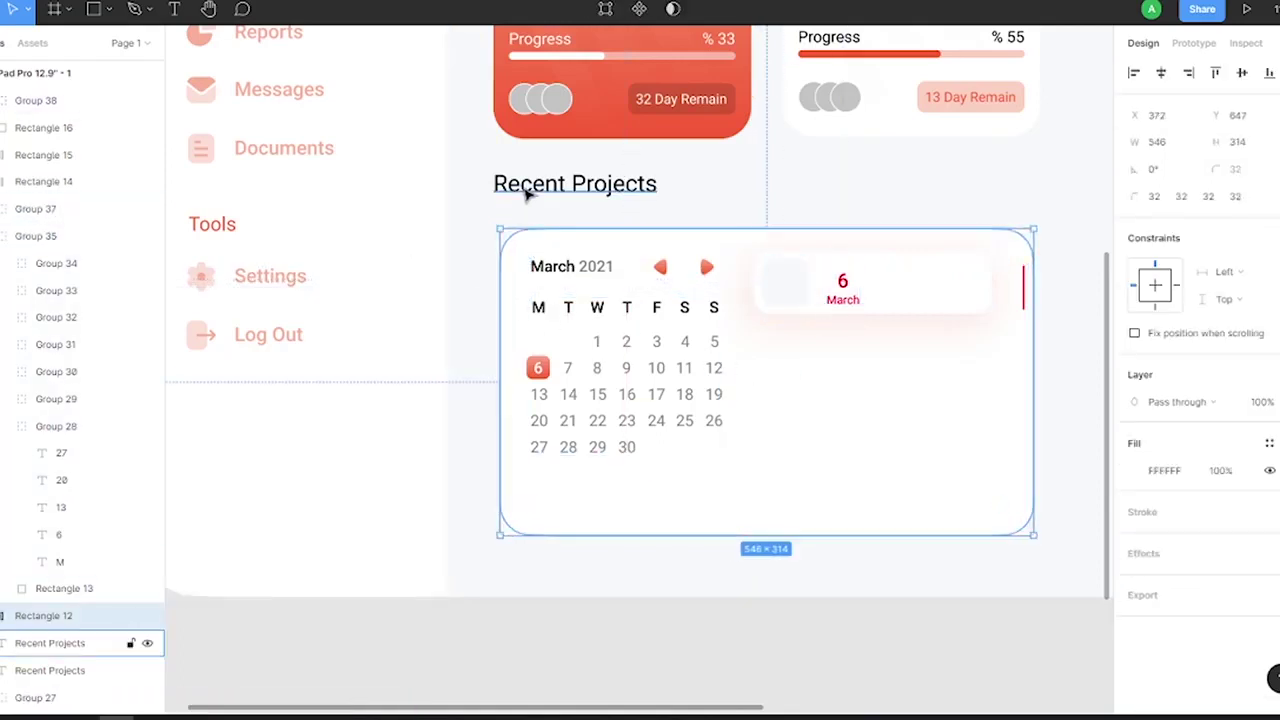
scroll(500, 150, down, 5)
scroll(520, 113, up, 4)
click(500, 152)
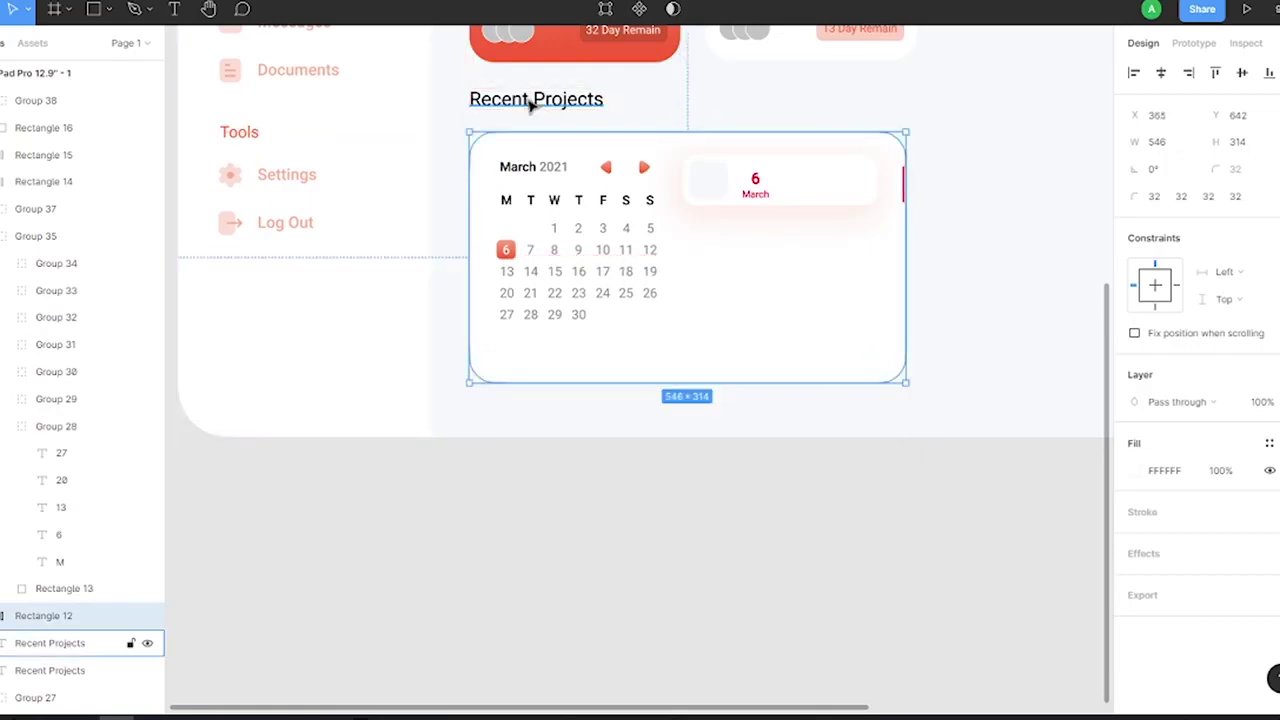
scroll(638, 415, down, 5)
scroll(638, 415, up, 5)
scroll(666, 457, up, 2)
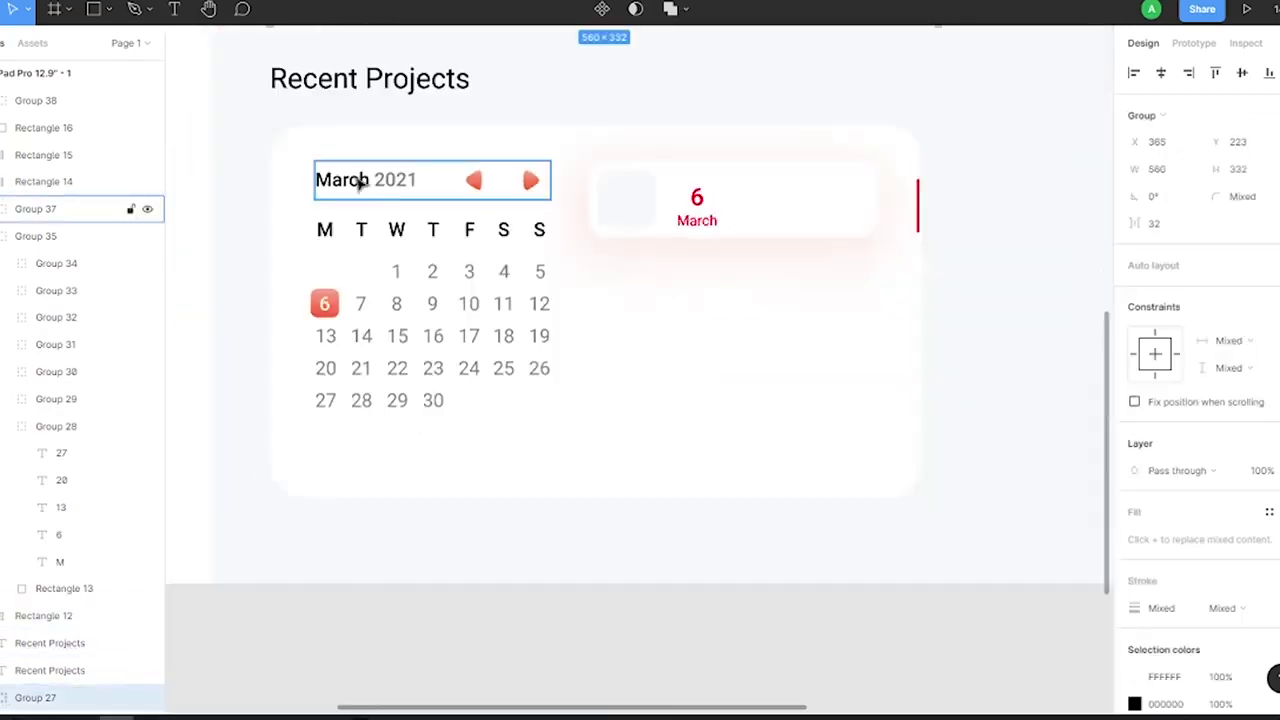
click(369, 183)
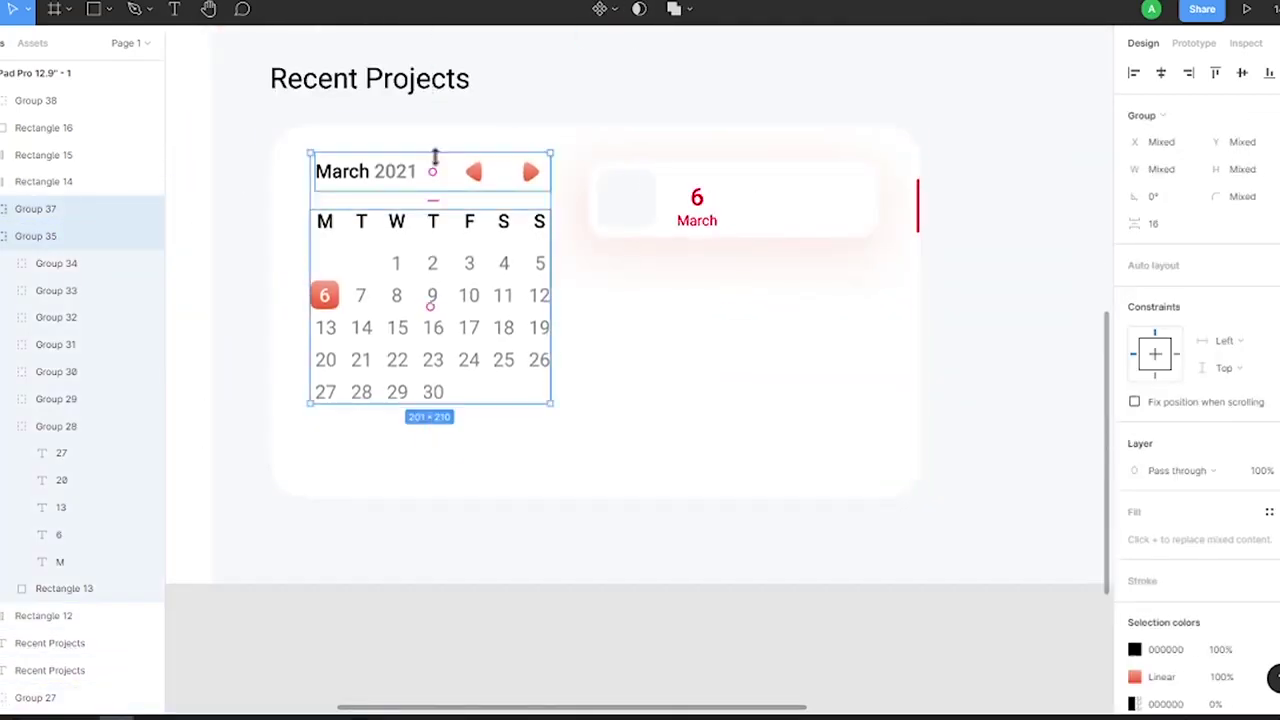
drag(302, 212, 280, 205)
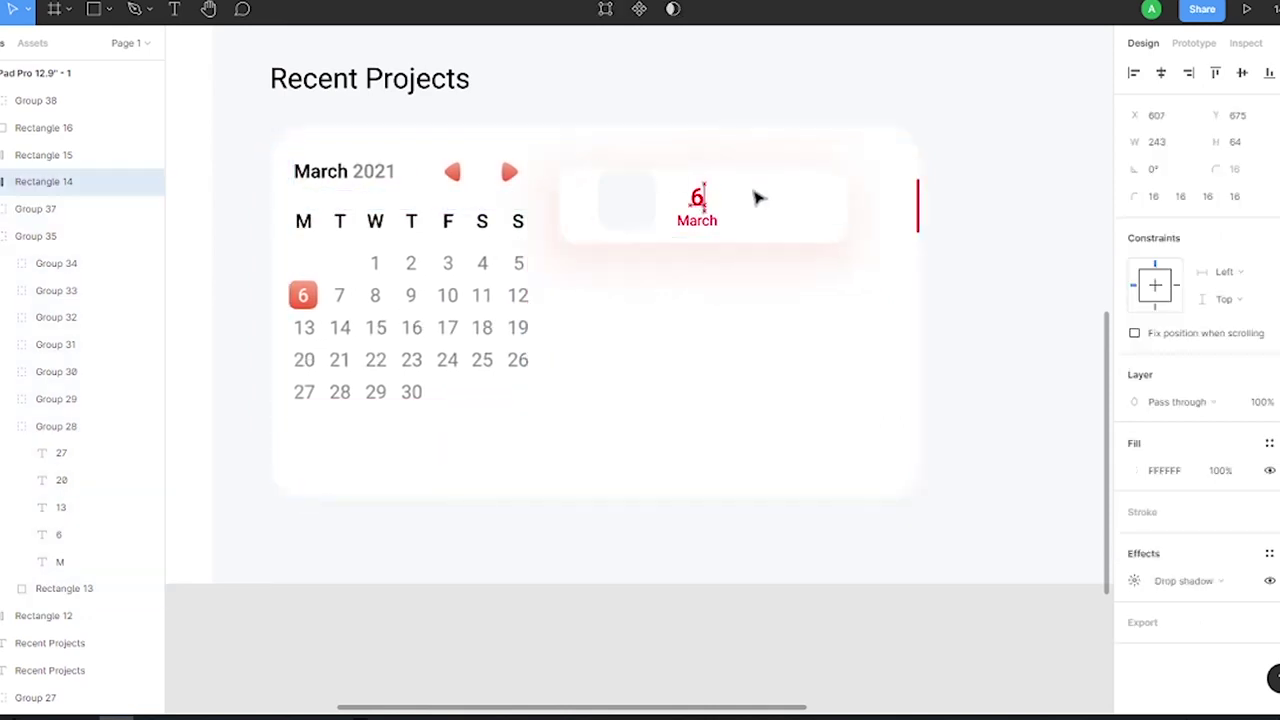
Shift the date card slightly up-left and move the red bar level with it
drag(740, 192, 708, 184)
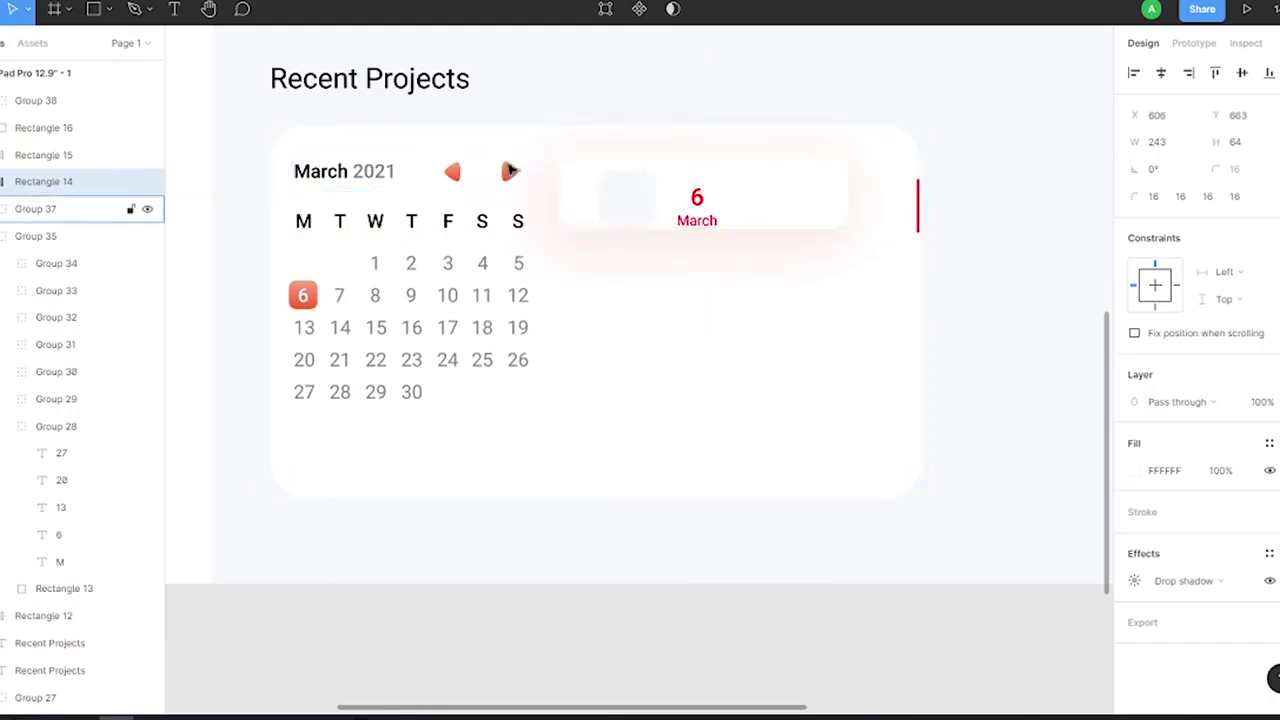
click(880, 290)
scroll(897, 292, down, 2)
scroll(888, 245, up, 3)
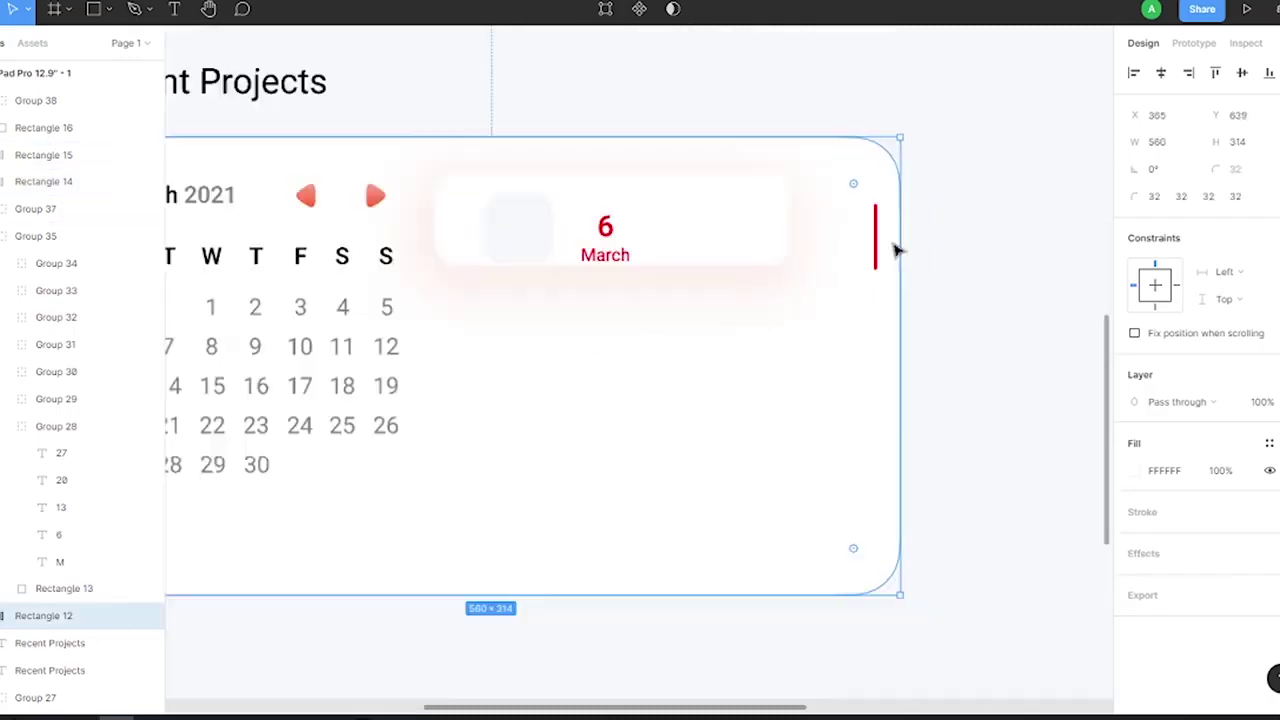
scroll(894, 258, up, 2)
right_click(851, 252)
scroll(740, 408, down, 4)
scroll(894, 280, up, 5)
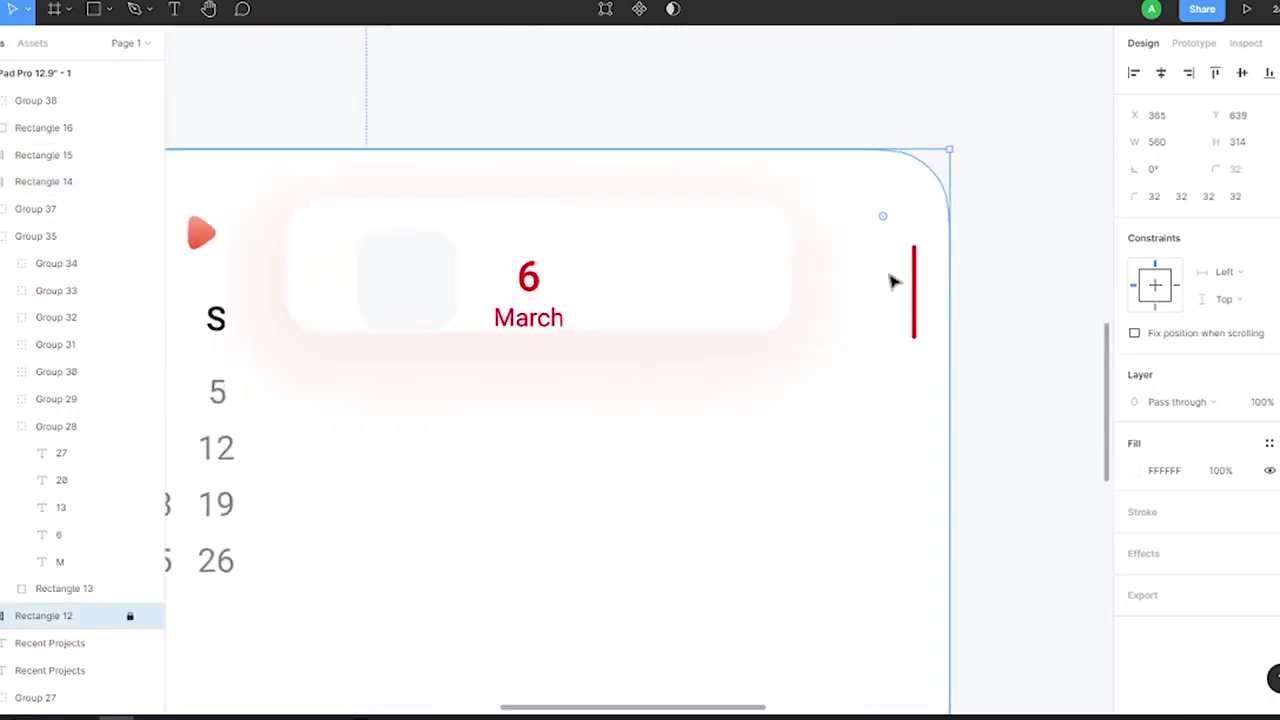
click(908, 251)
scroll(920, 268, down, 1)
mouse_move(920, 268)
mouse_down()
mouse_move(927, 234)
mouse_move(965, 238)
mouse_up()
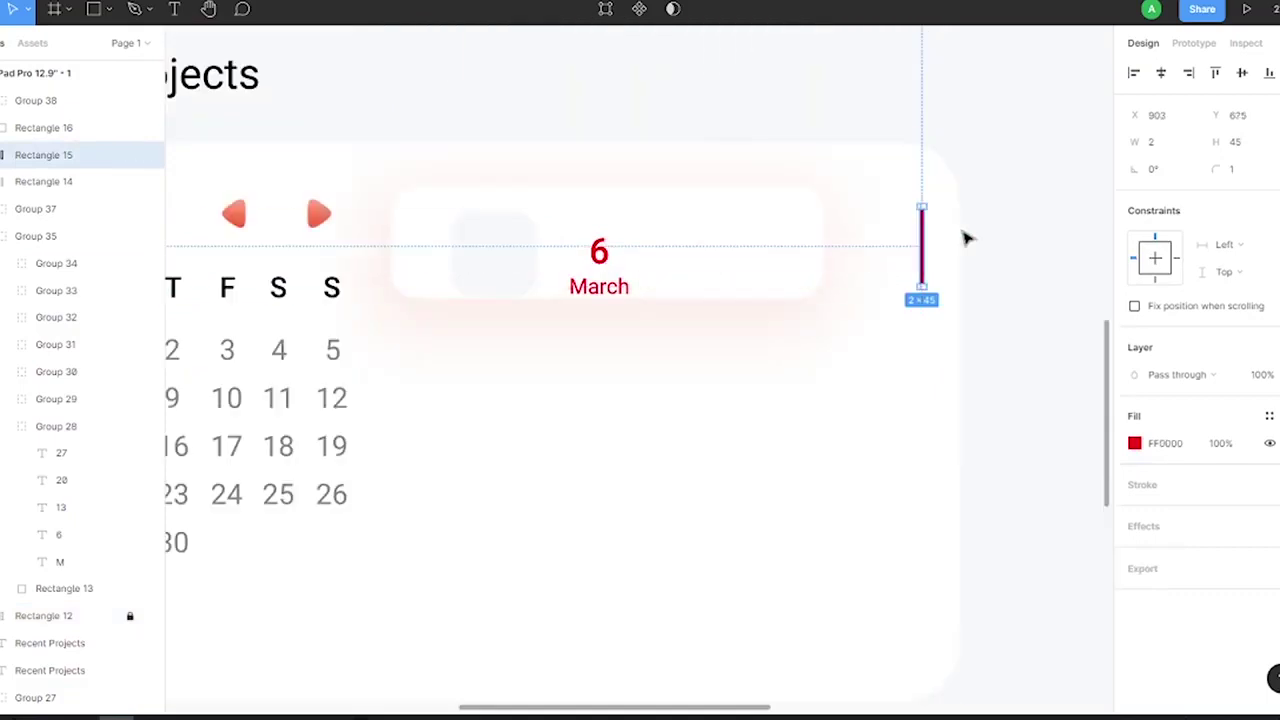
Widen the white date card to 278 px so it reaches the red bar
click(812, 236)
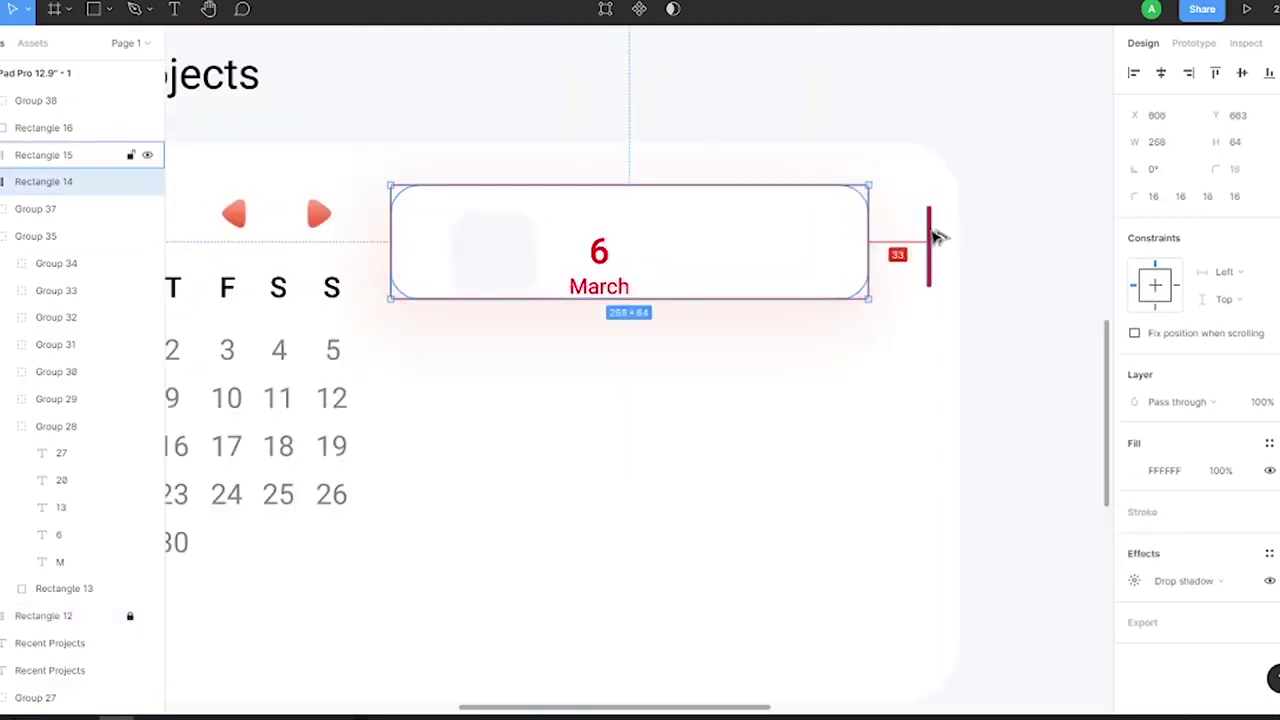
drag(826, 234, 866, 240)
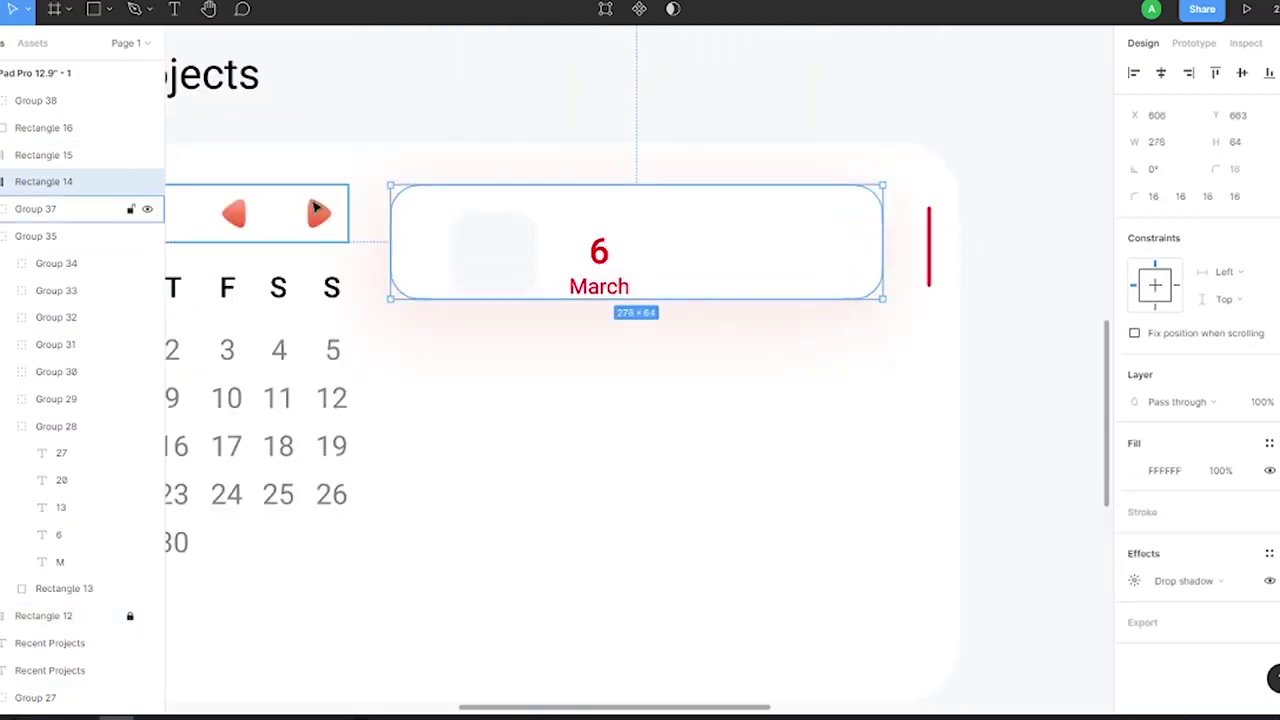
key(alt)
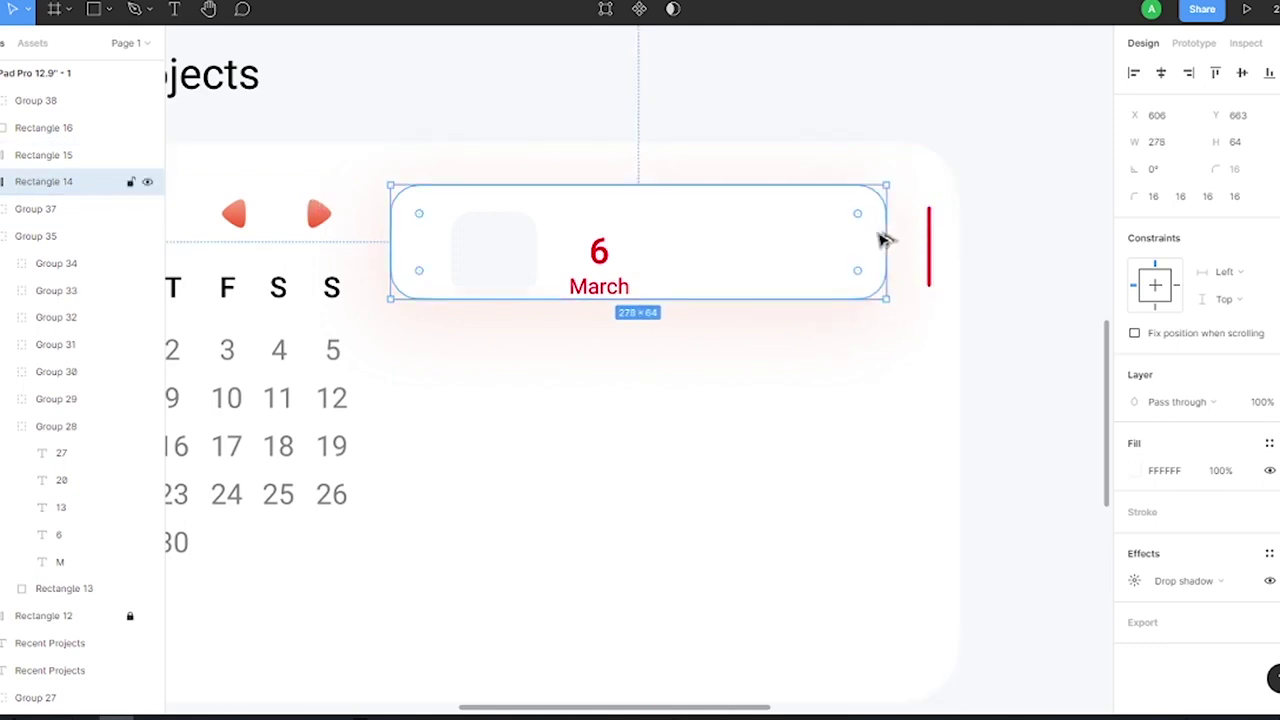
click(930, 248)
scroll(1000, 229, down, 5)
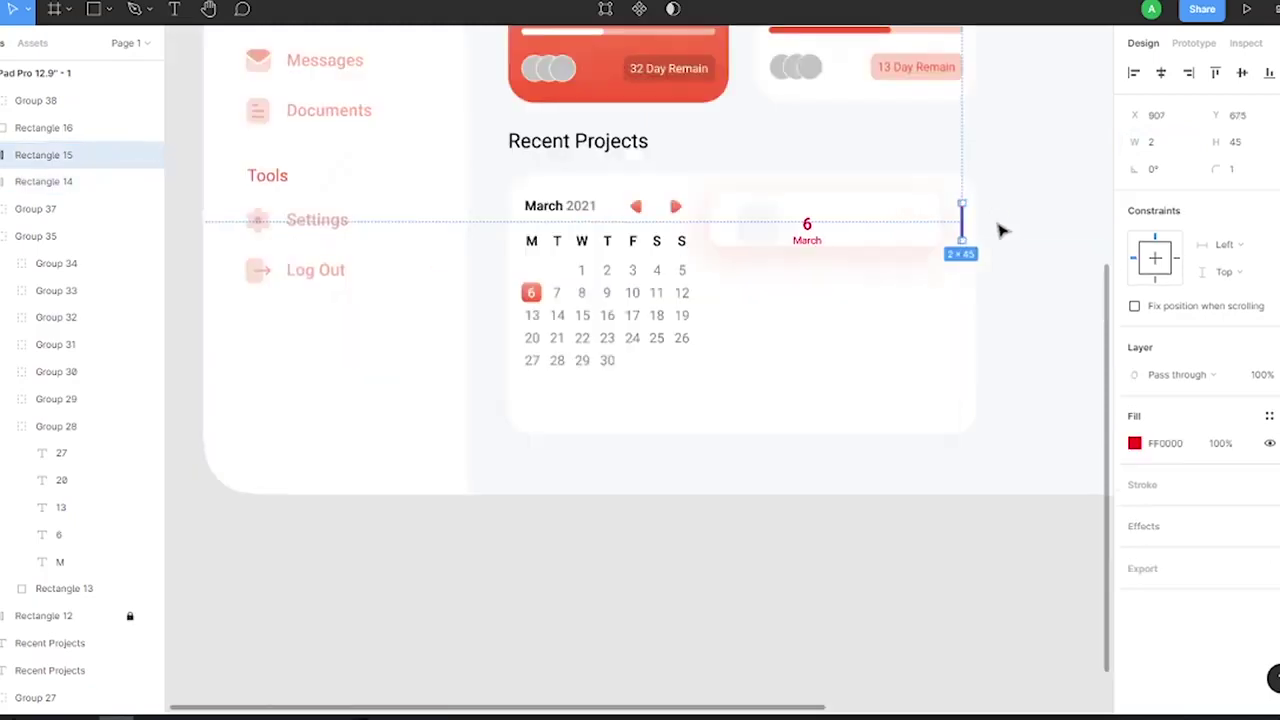
scroll(908, 129, up, 5)
shift+click(785, 193)
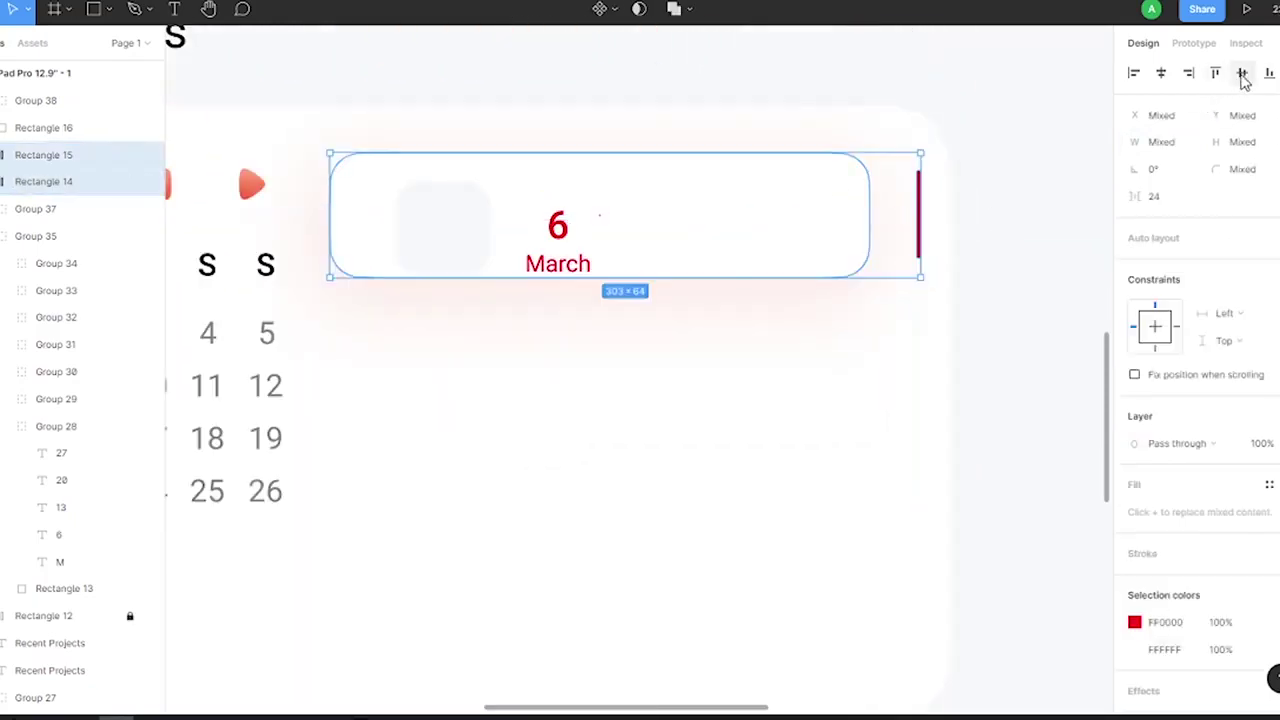
key(Escape)
click(400, 194)
Place the 6 March date in the small square and add a Work Out title
drag(562, 228, 443, 200)
click(851, 346)
scroll(539, 307, up, 2)
key(t)
drag(456, 330, 630, 400)
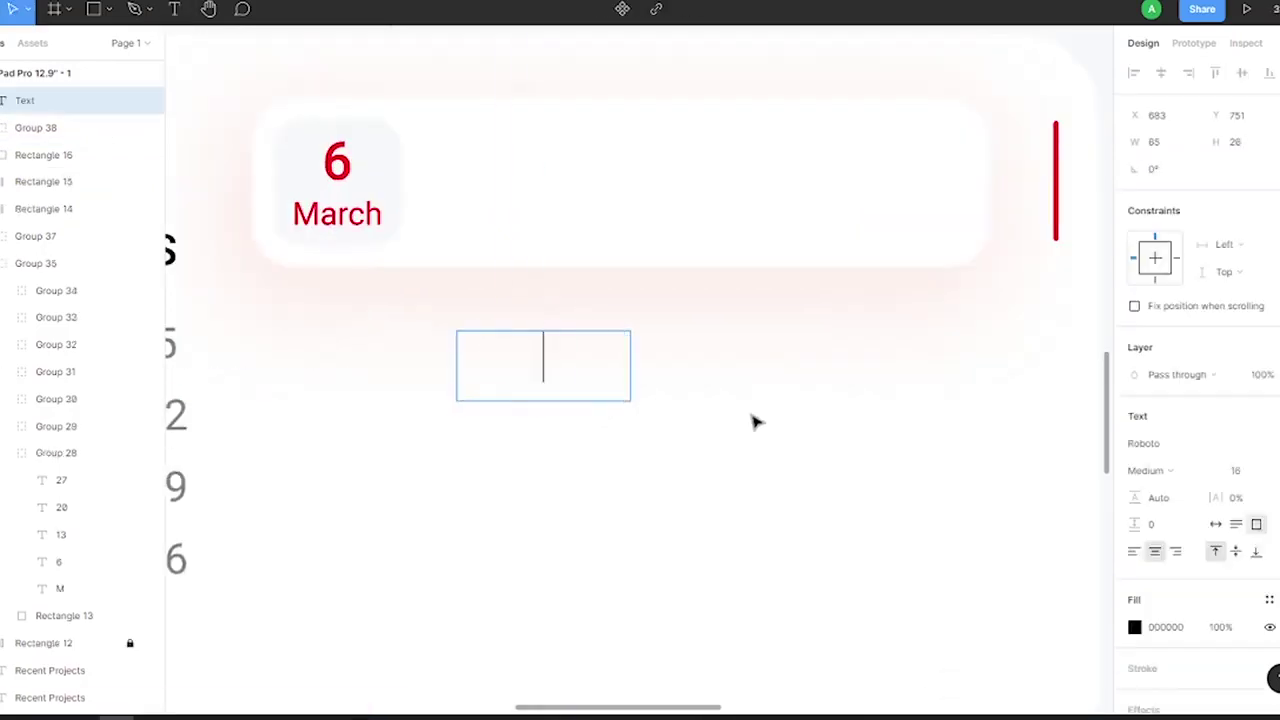
click(1215, 524)
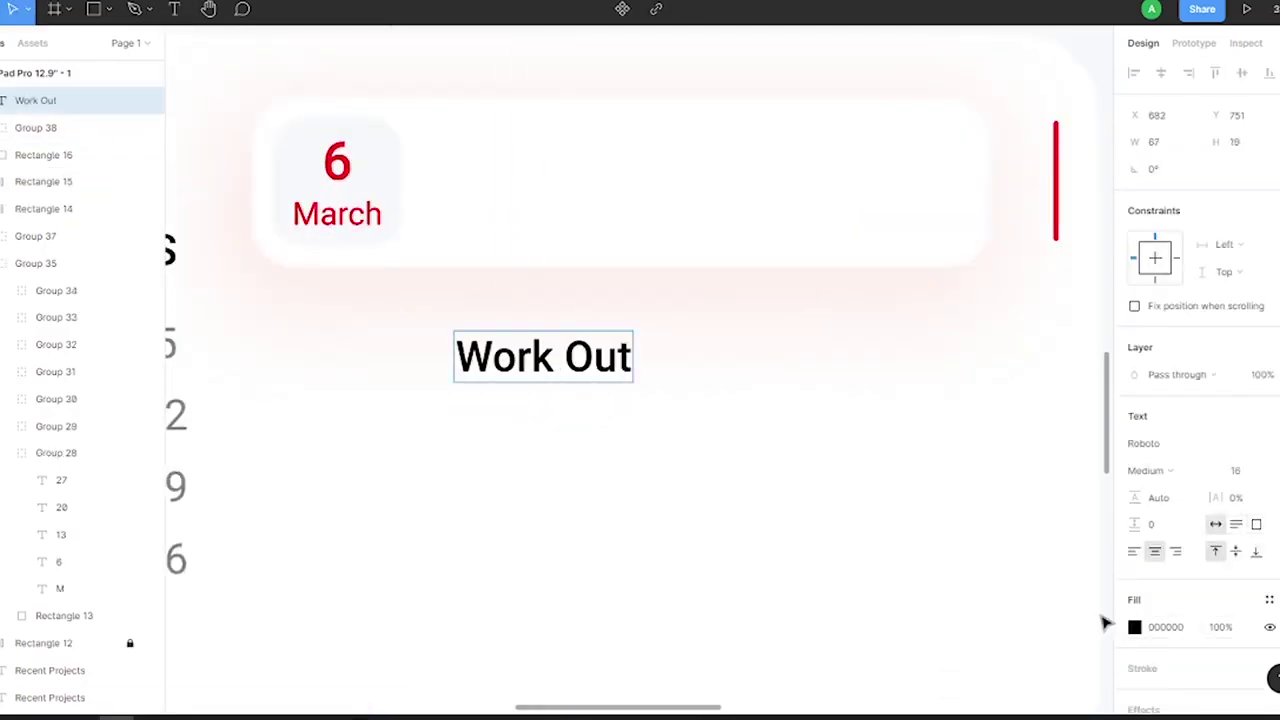
key(Escape)
Select the March label, 6 numeral and pale square of the date badge
double_click(340, 214)
scroll(668, 322, down, 3)
scroll(668, 322, up, 3)
double_click(257, 134)
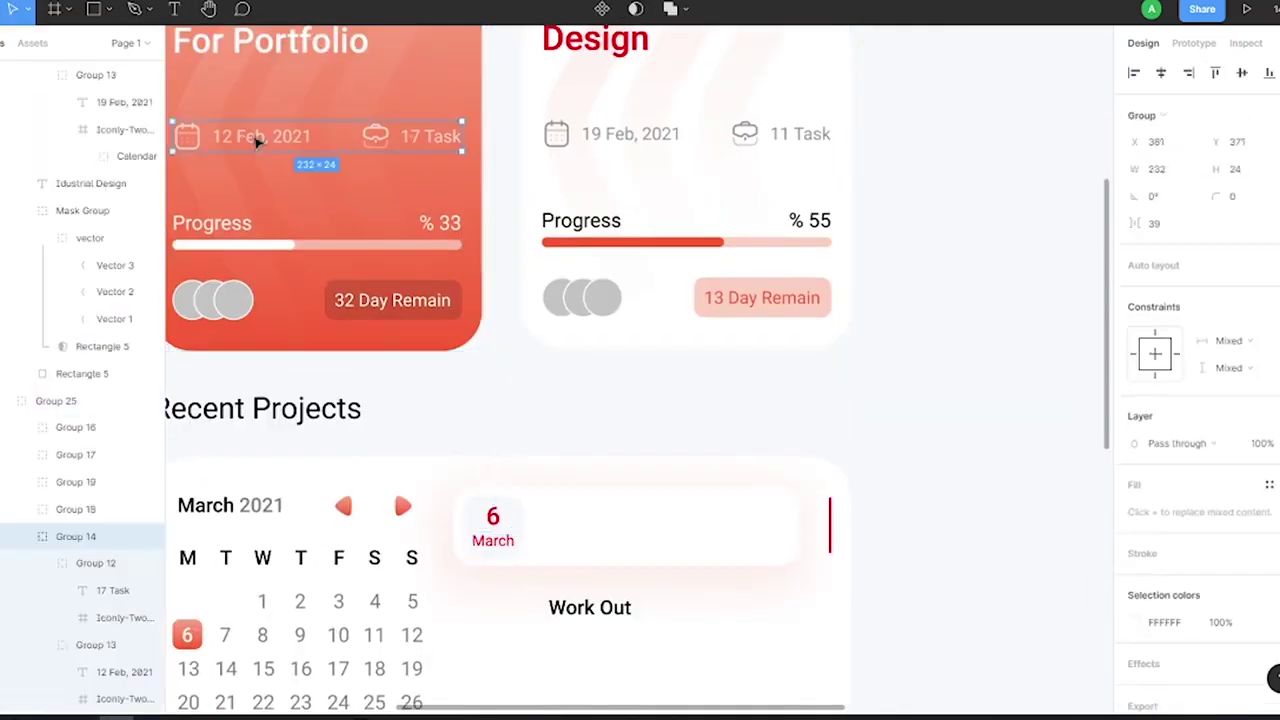
scroll(598, 650, up, 5)
double_click(280, 332)
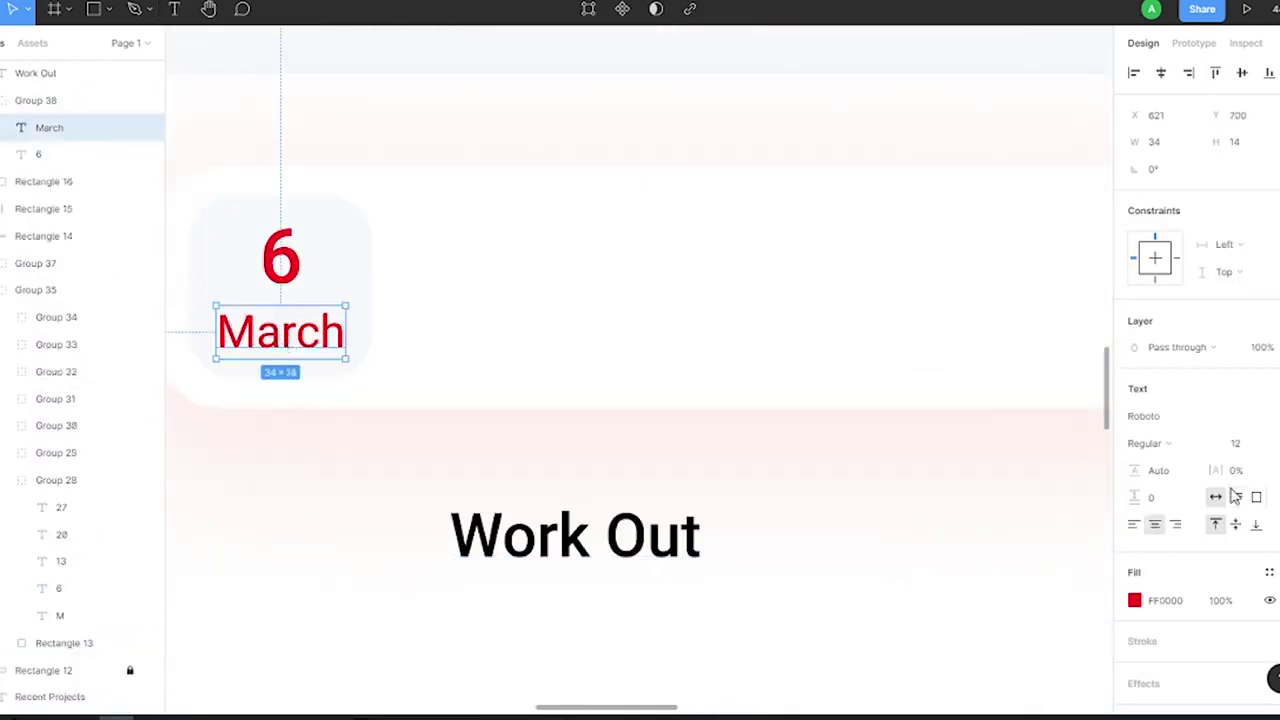
click(280, 260)
shift+click(314, 206)
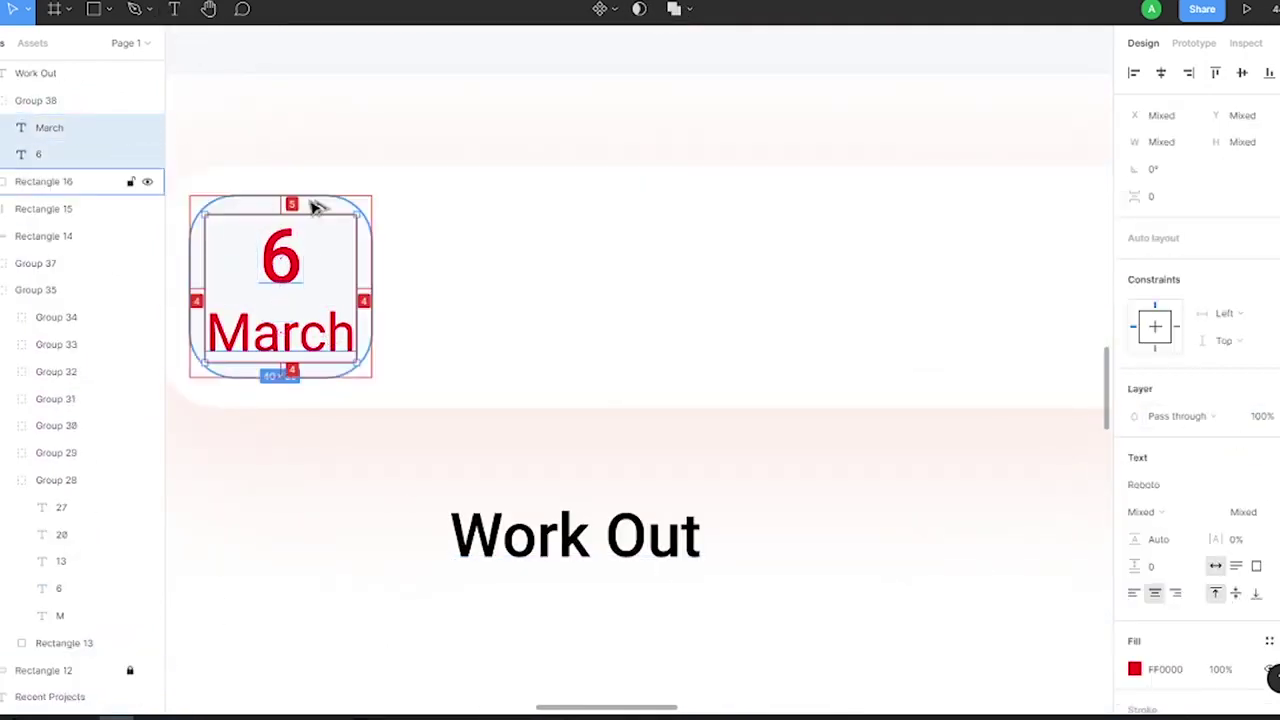
key(Escape)
Add a Gym text line in Regular weight at 14 px
click(585, 540)
key(t)
scroll(586, 555, down, 3)
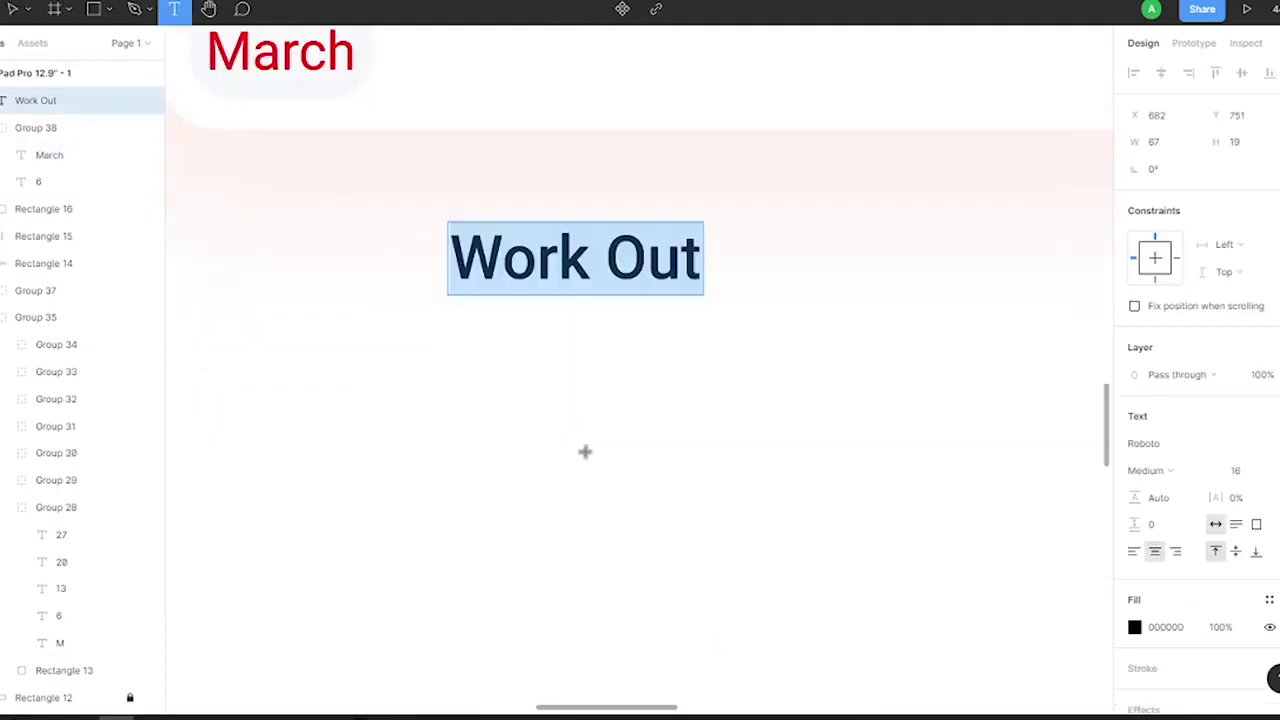
drag(523, 435, 703, 508)
text(Gym)
click(1145, 470)
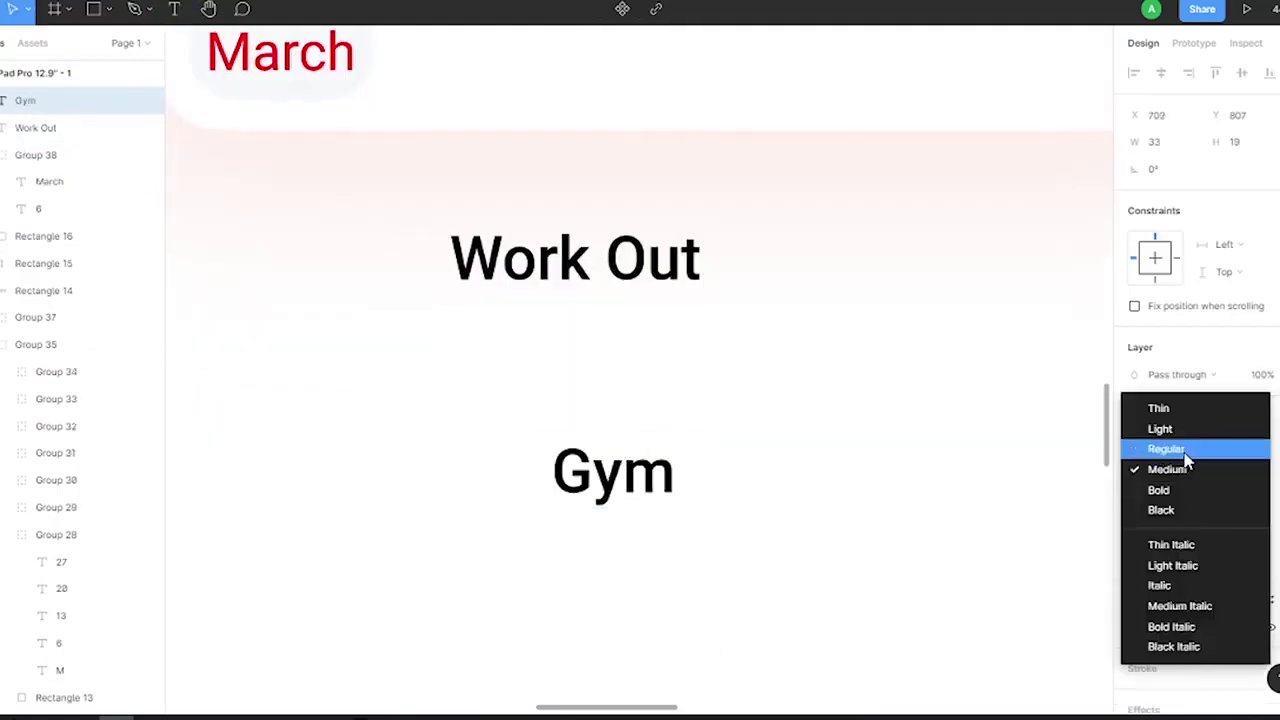
click(1154, 449)
click(1240, 470)
text(14)
key(Return)
Colour the Gym text grey 505050 and draw a small dot beside it
click(1134, 627)
text(5)
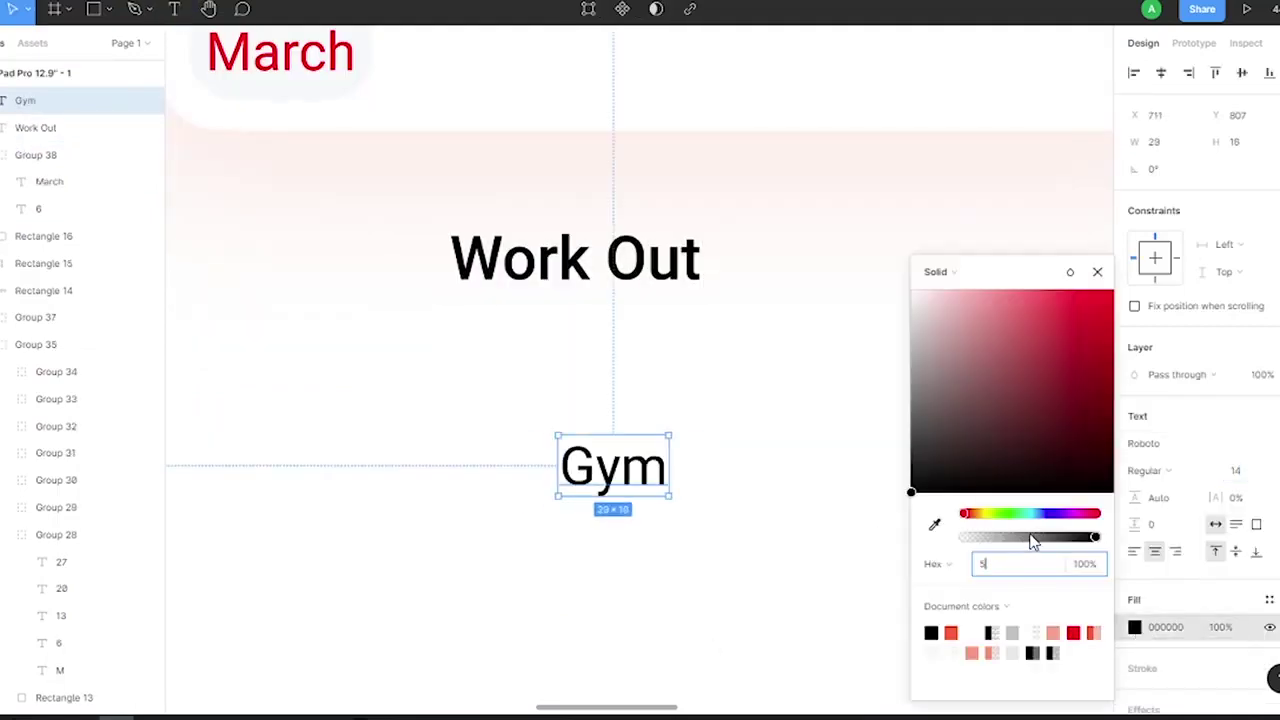
click(1034, 536)
click(714, 386)
key(o)
drag(734, 462, 740, 468)
click(1134, 443)
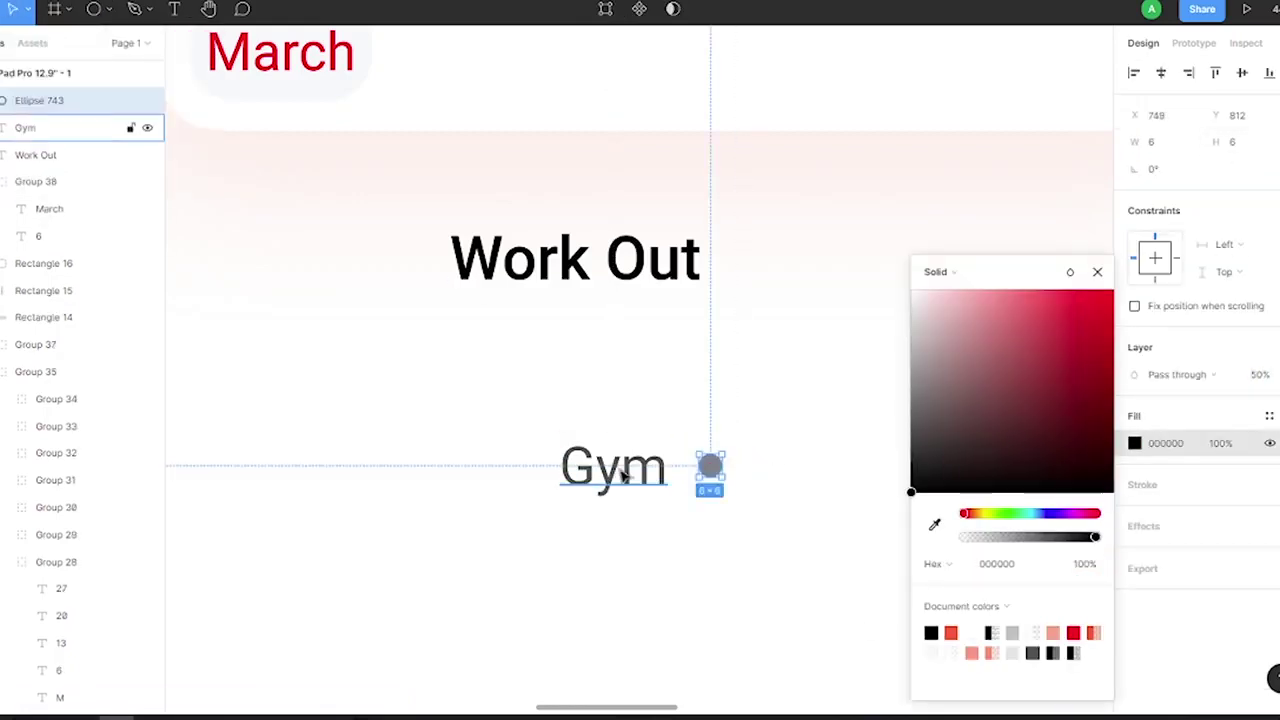
Copy the Gym text past the dot and change it to 12:30 - 14:00
drag(614, 471, 806, 471)
key(Return)
text(12)
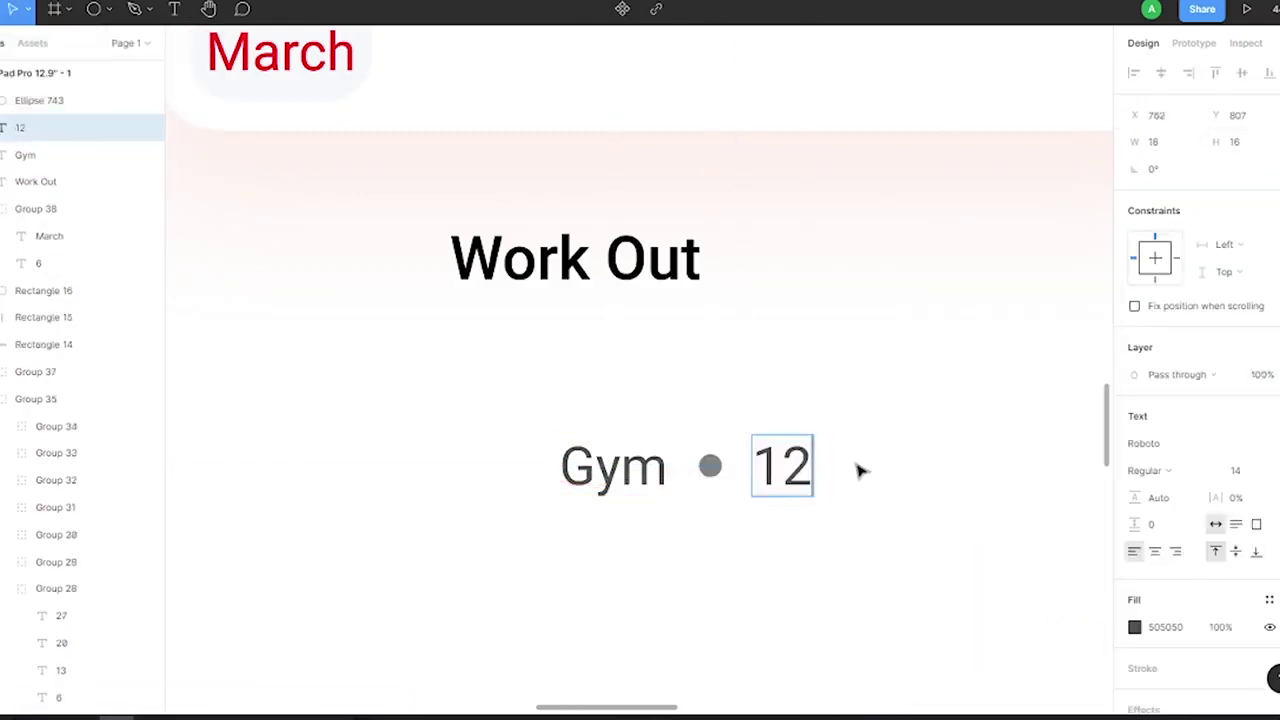
text(:30 - 14:00)
key(Escape)
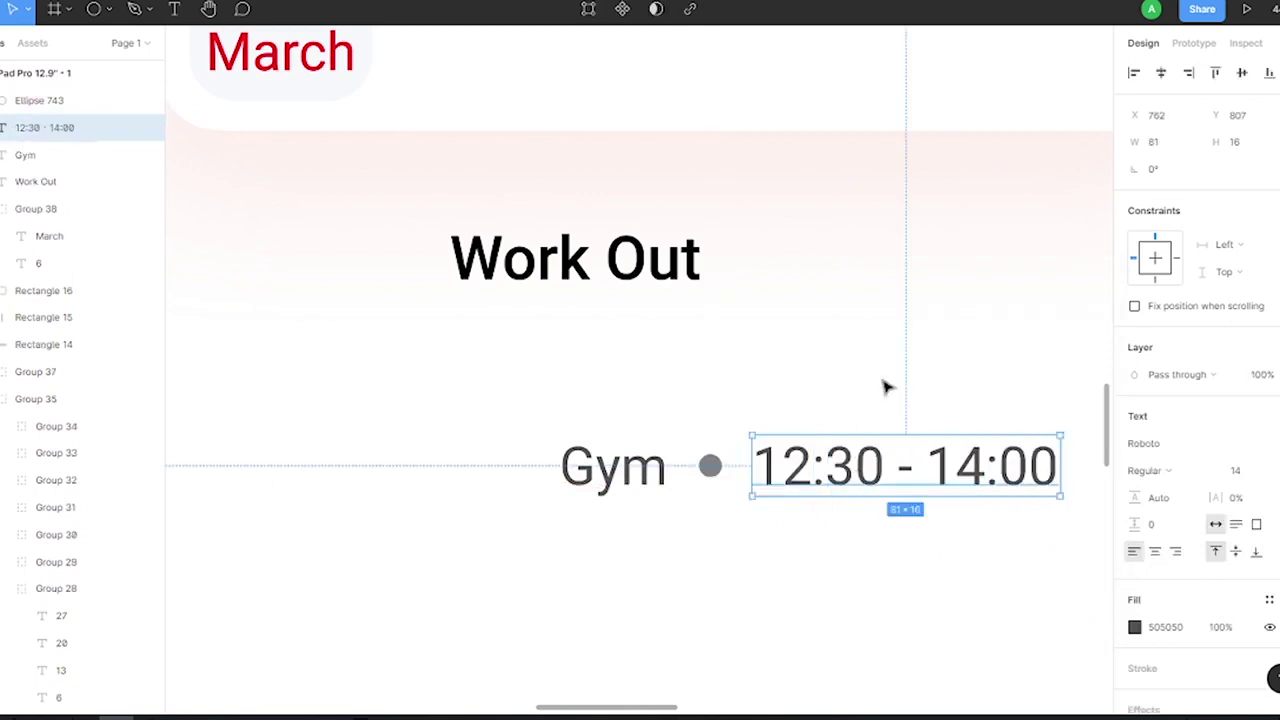
Group the Gym row with Work Out and place it 10 px beside 6 March
drag(886, 386, 550, 495)
key(ctrl+g)
drag(620, 470, 510, 334)
shift+click(540, 258)
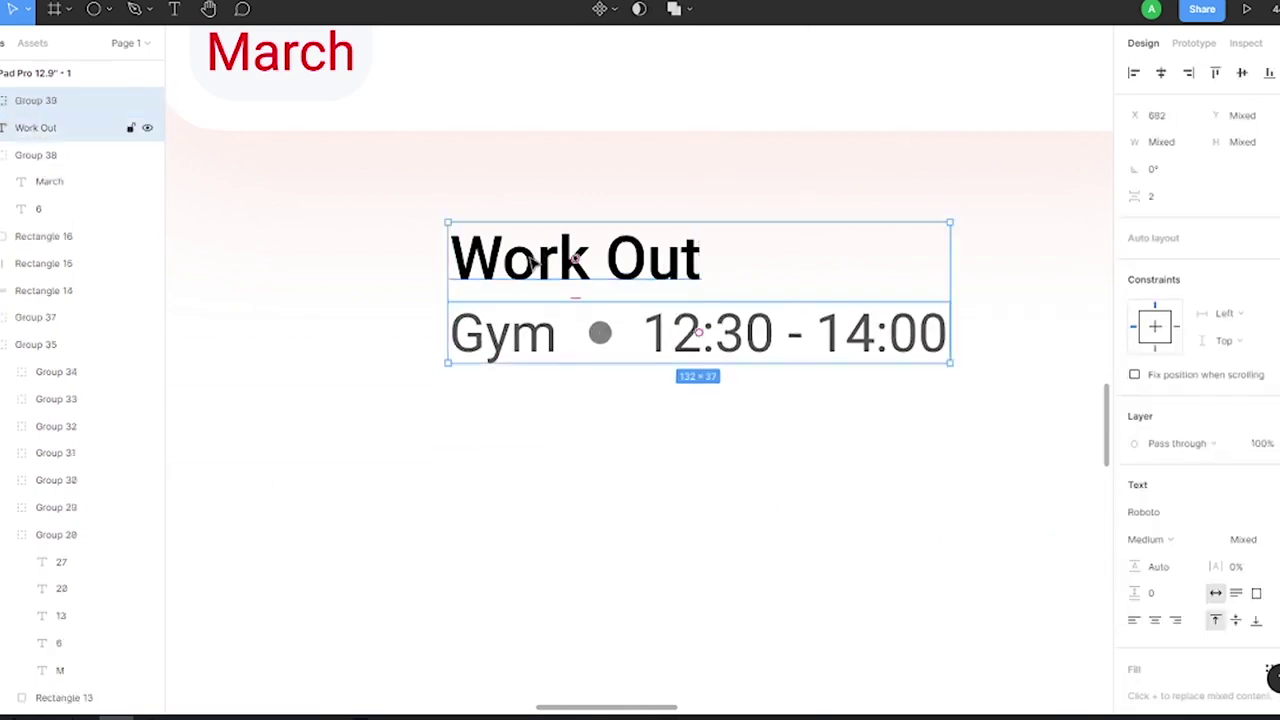
key(ctrl+g)
scroll(586, 277, up, 2)
drag(586, 277, 460, 166)
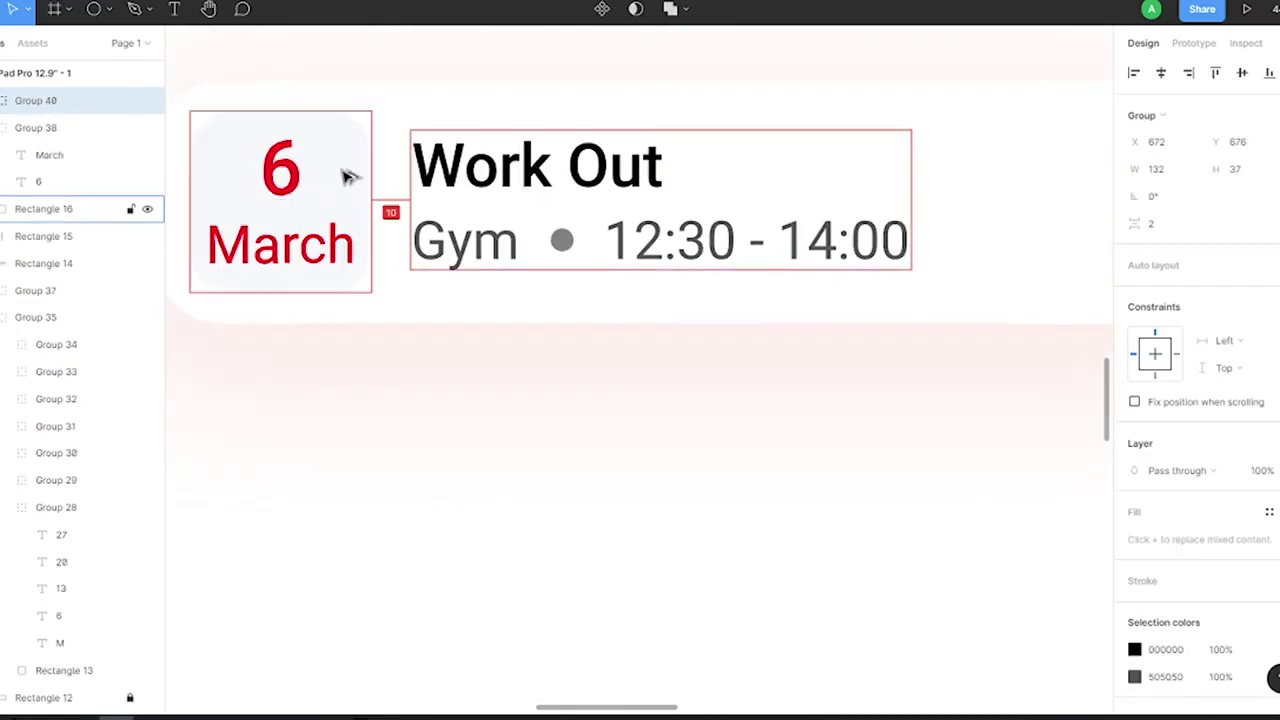
Drill into the Work Out card's Gym row and check the Gym text's fill colour
scroll(497, 272, down, 5)
scroll(497, 272, up, 5)
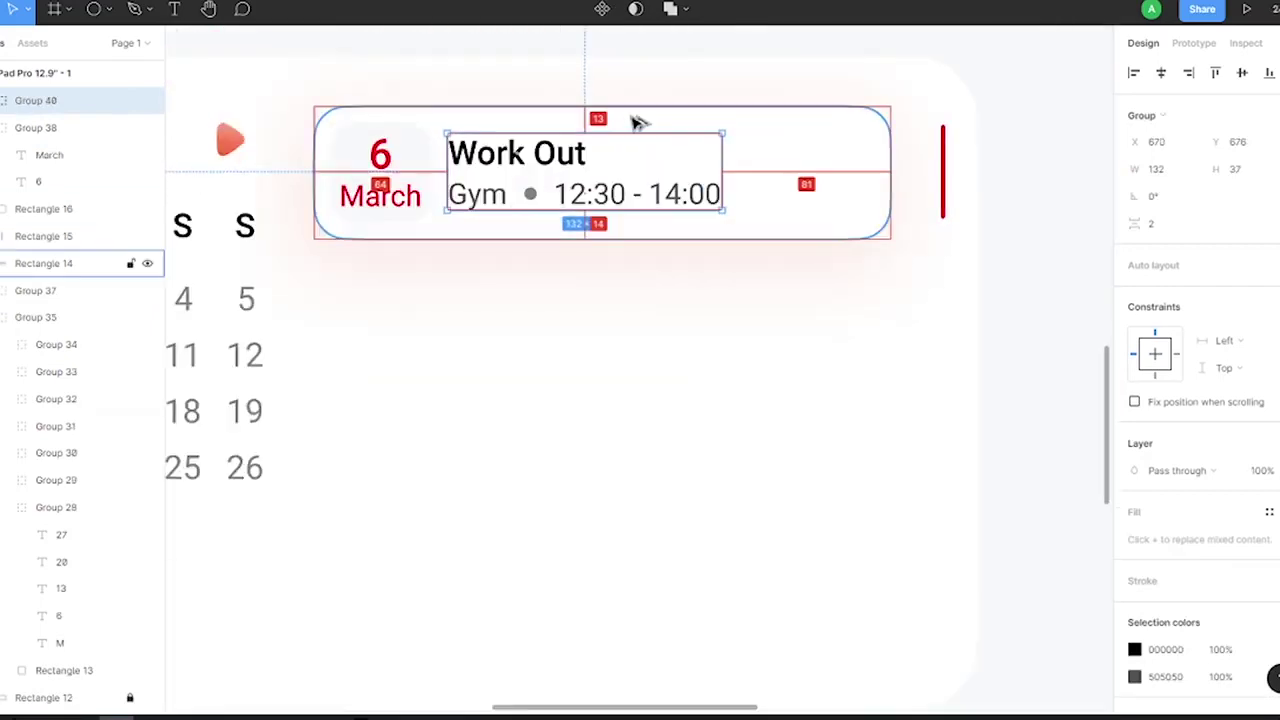
click(517, 214)
double_click(517, 200)
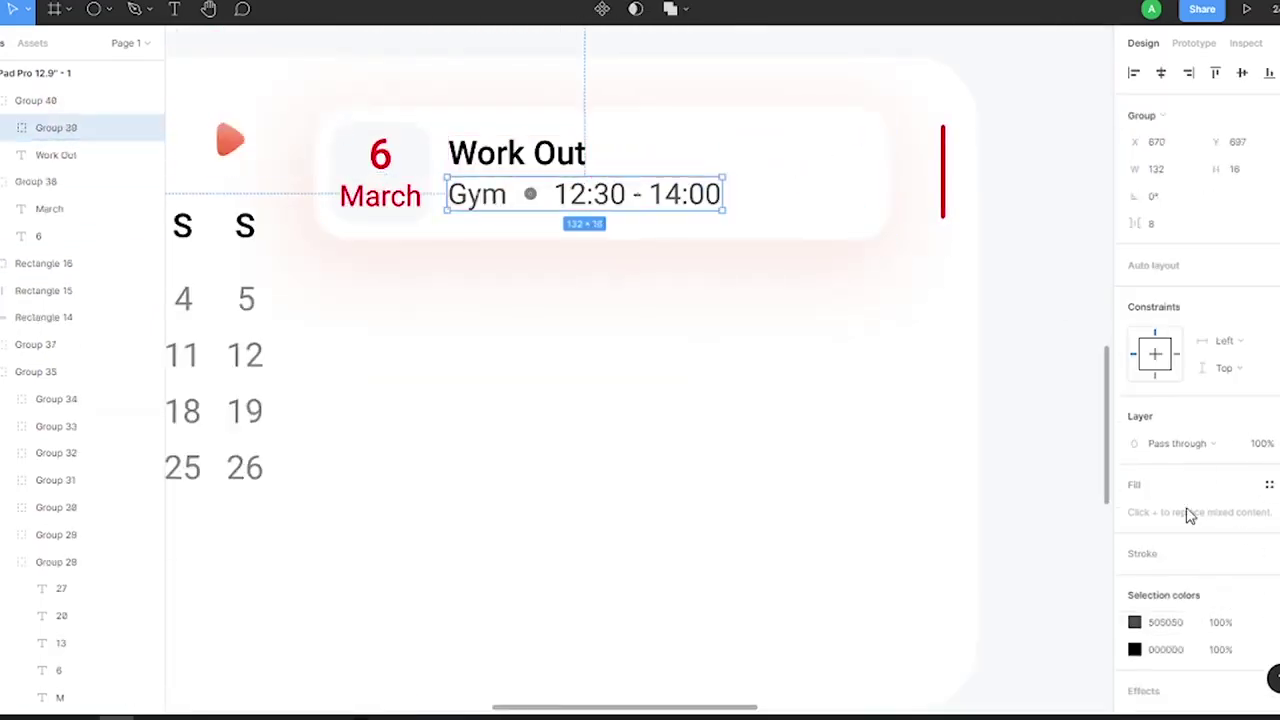
double_click(477, 194)
click(1134, 600)
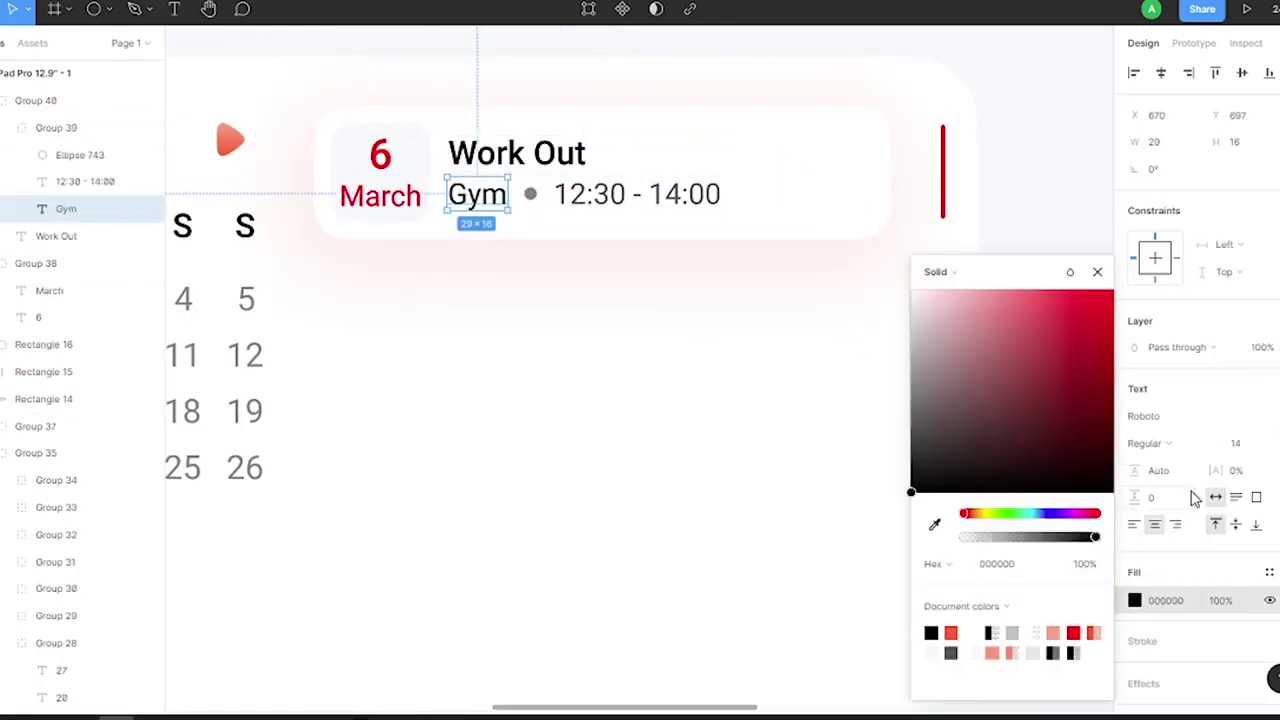
Edit the dot's colour, then select the Gym, dot and 12:30 - 14:00 time together
click(530, 194)
click(1134, 416)
click(1052, 568)
shift+click(637, 194)
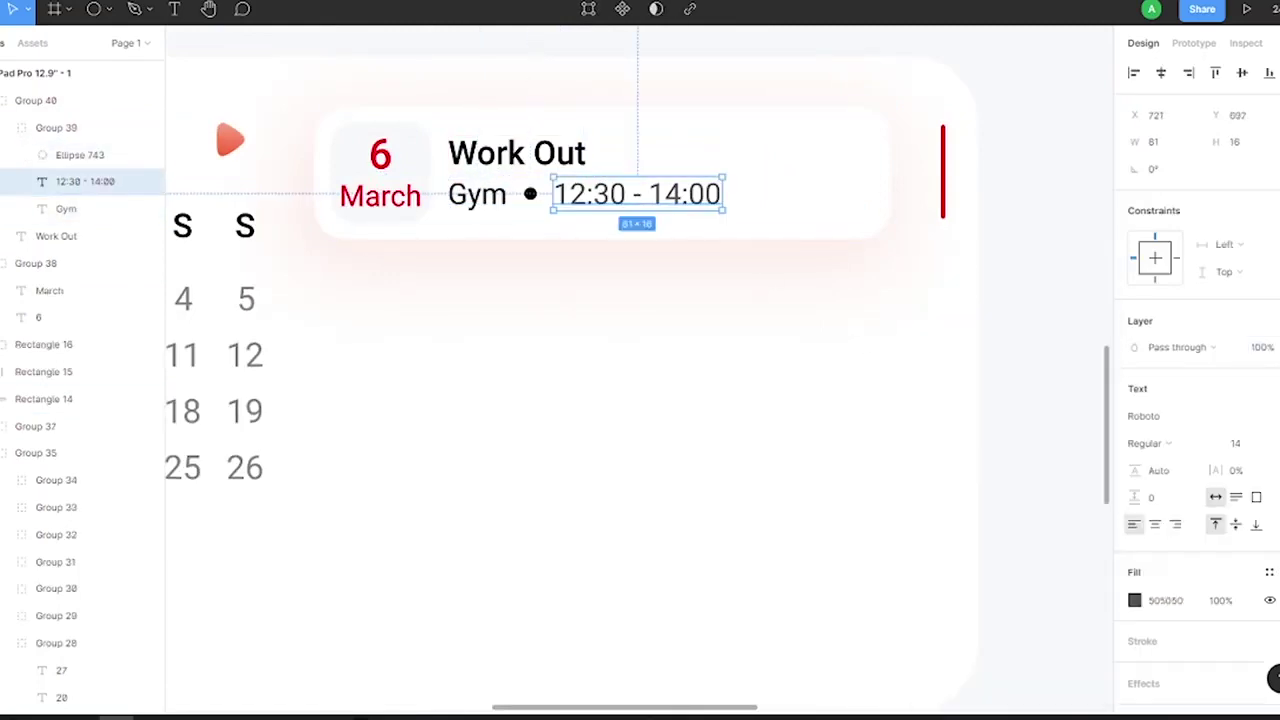
click(1134, 600)
shift+click(478, 200)
key(Escape)
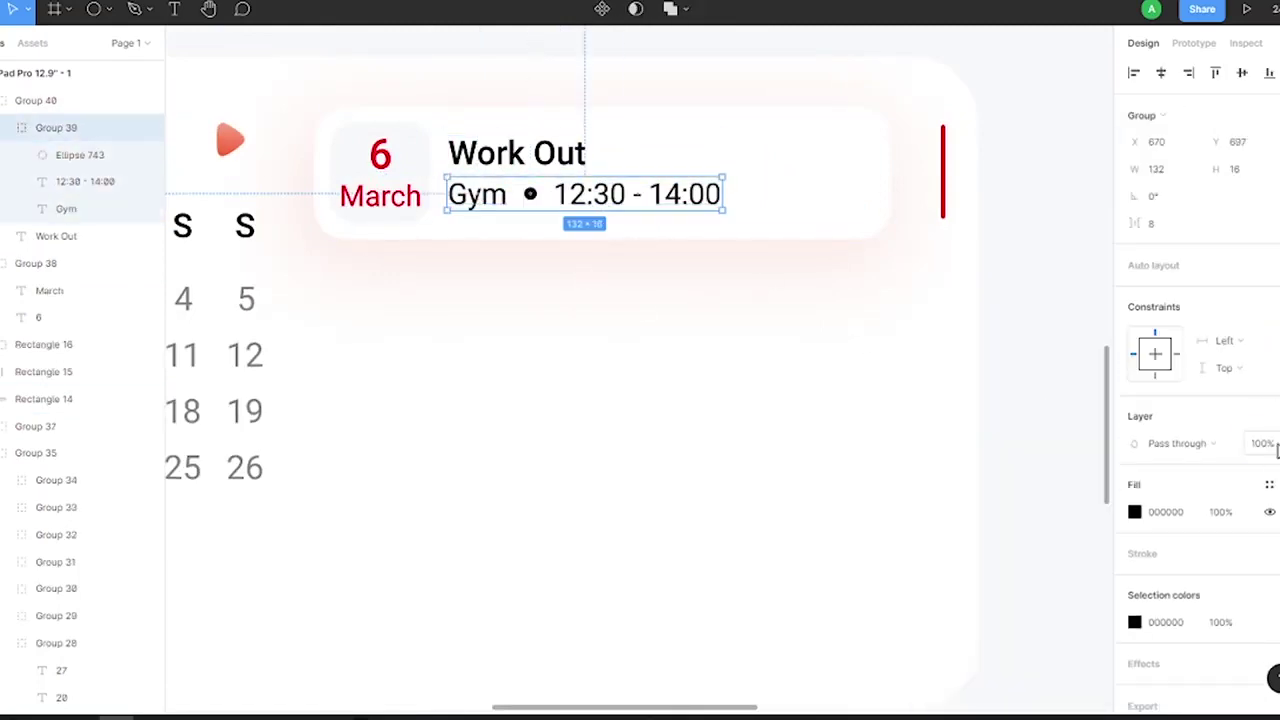
key(Escape)
Paste the right arrow at the Work Out card's right end and group the card's layers
scroll(900, 500, down, 5)
scroll(905, 512, down, 3)
scroll(905, 512, up, 5)
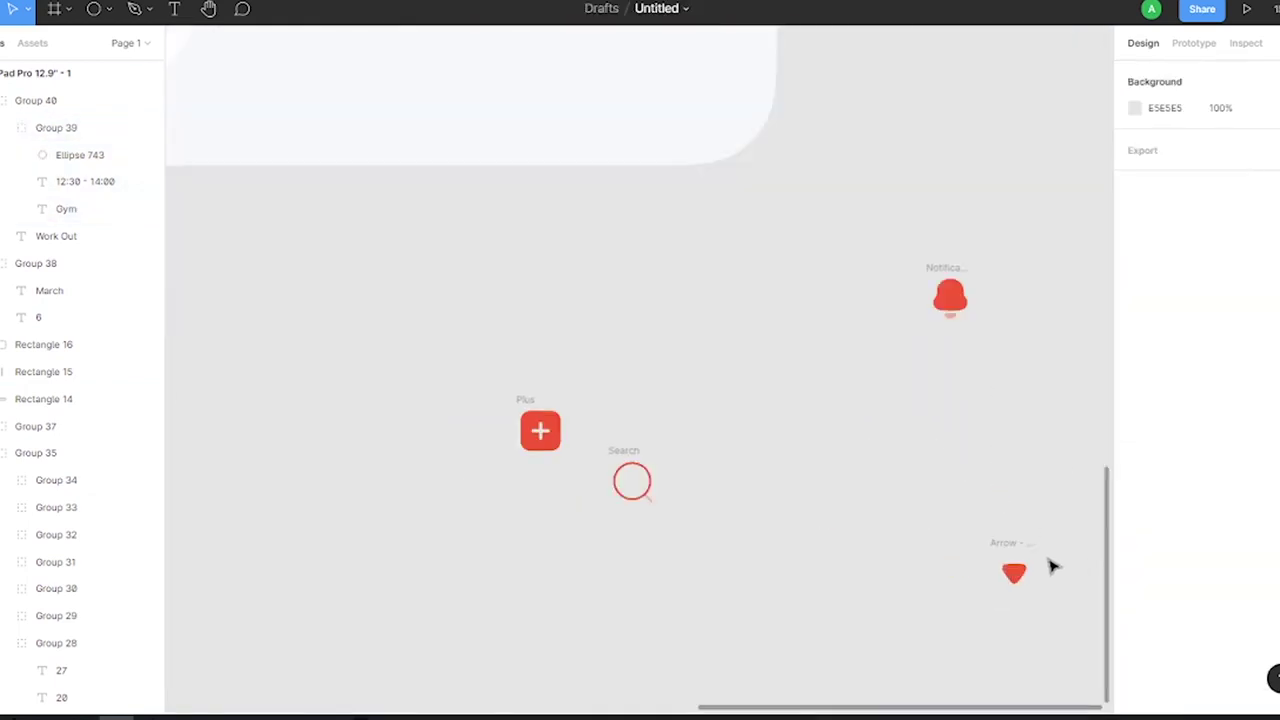
scroll(1040, 560, down, 3)
click(533, 230)
key(ctrl+v)
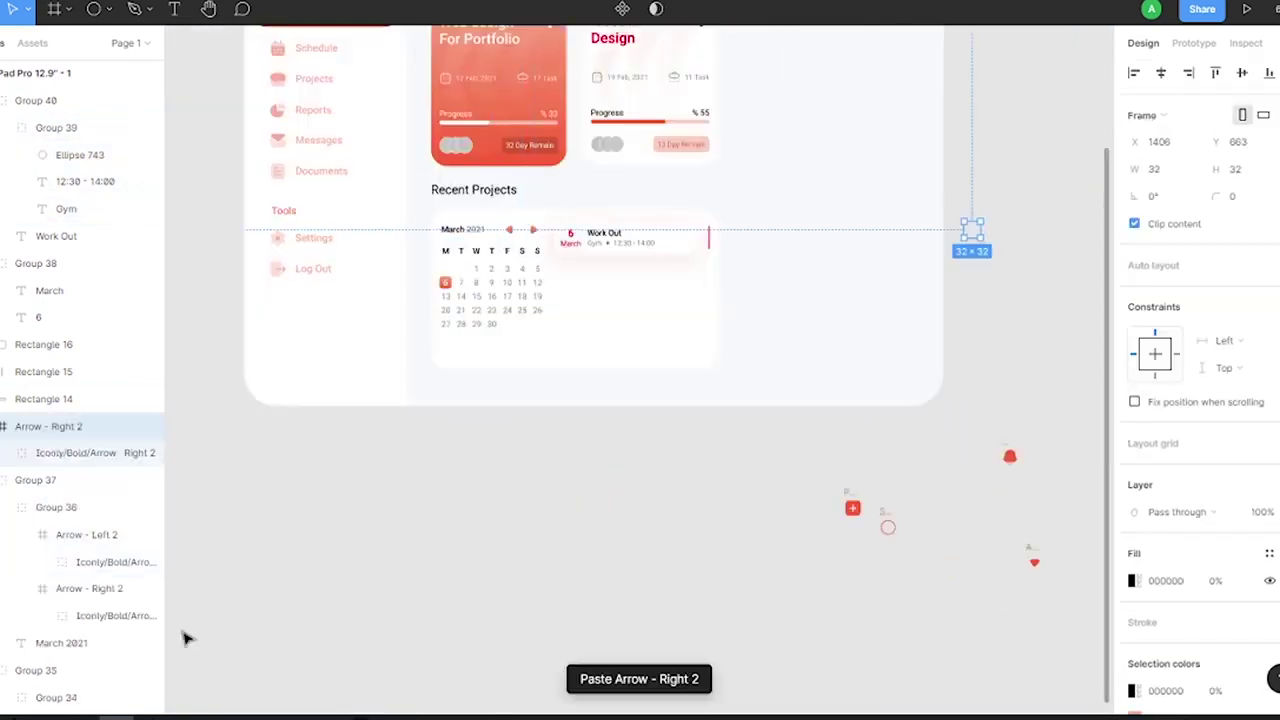
scroll(874, 249, up, 3)
scroll(435, 310, right, 8)
scroll(435, 310, left, 5)
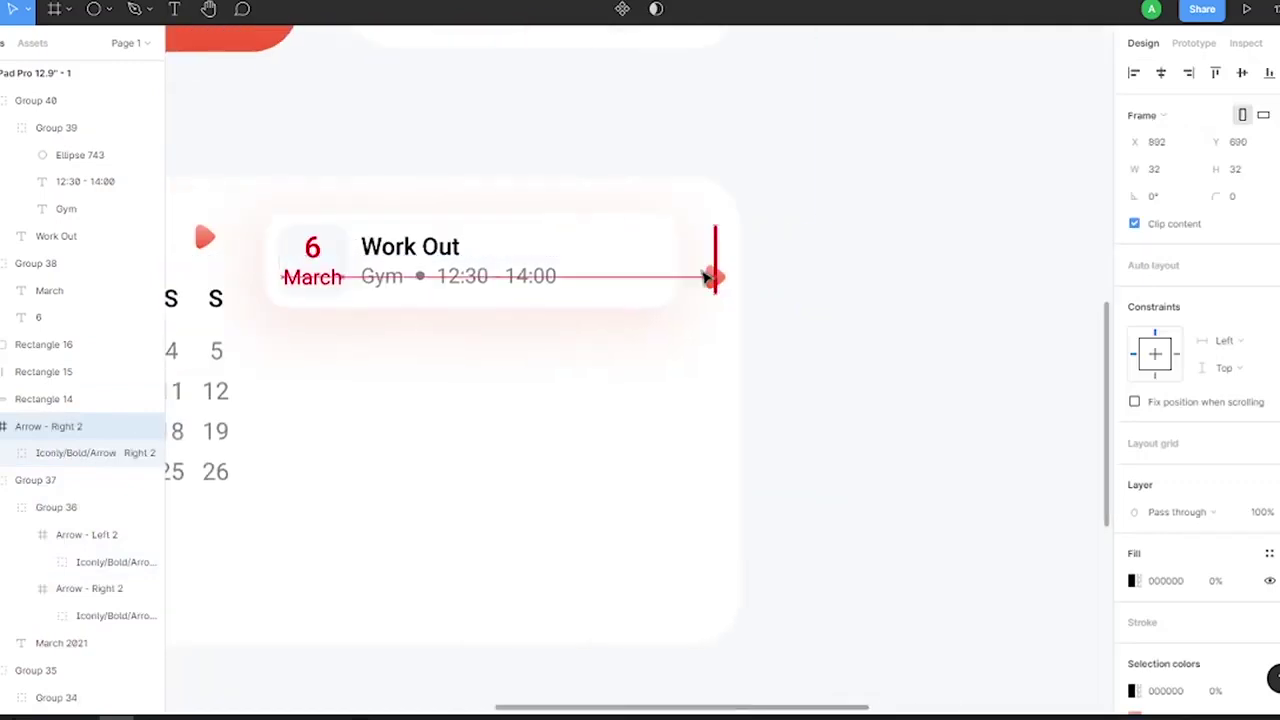
mouse_move(709, 277)
mouse_down()
mouse_move(636, 261)
mouse_move(654, 263)
mouse_up()
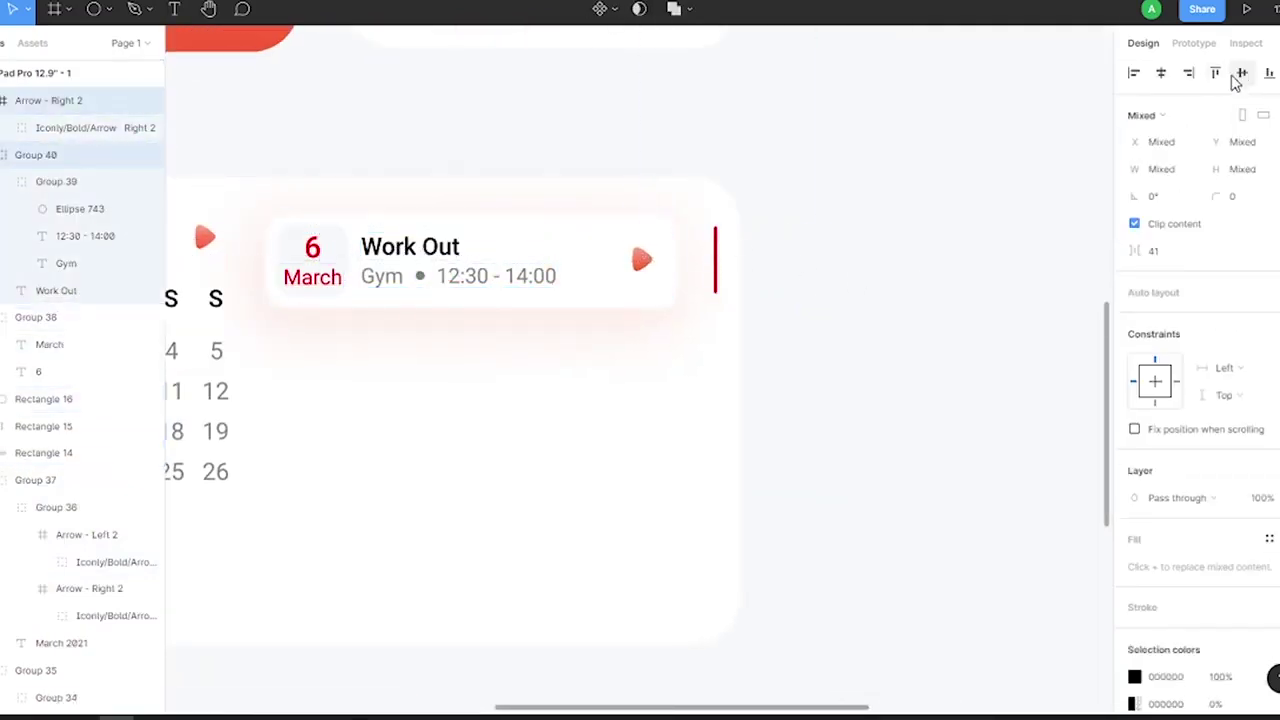
shift+click(329, 229)
key(ctrl+g)
Duplicate the Work Out card into a stack of five cards
drag(417, 254, 417, 361)
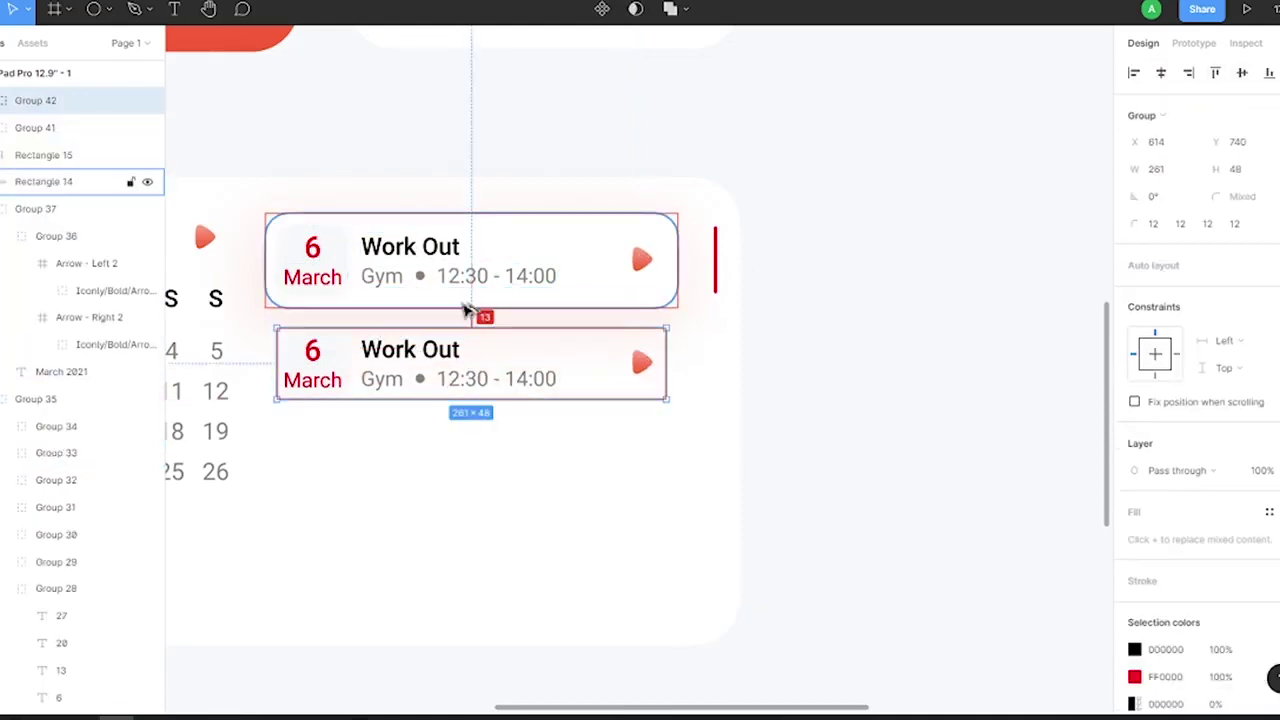
key(ctrl+d)
key(ctrl+d)
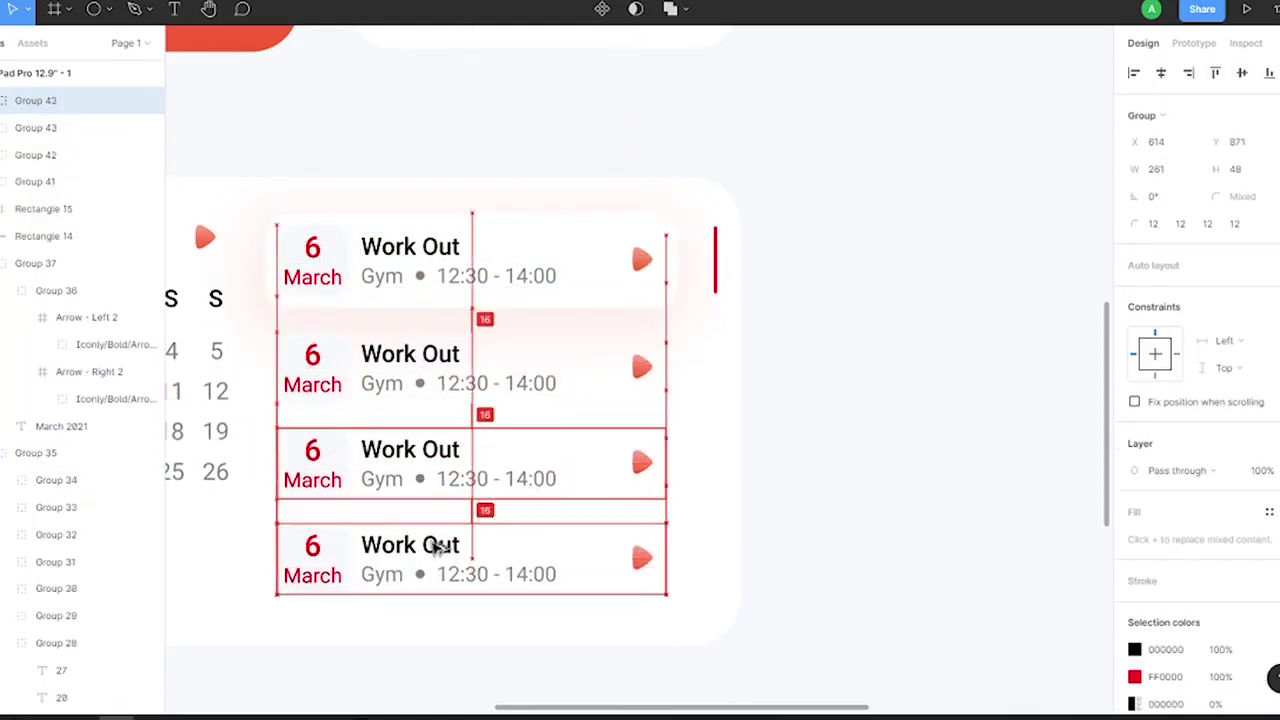
scroll(434, 543, down, 5)
scroll(605, 451, up, 5)
key(ctrl+d)
click(1023, 457)
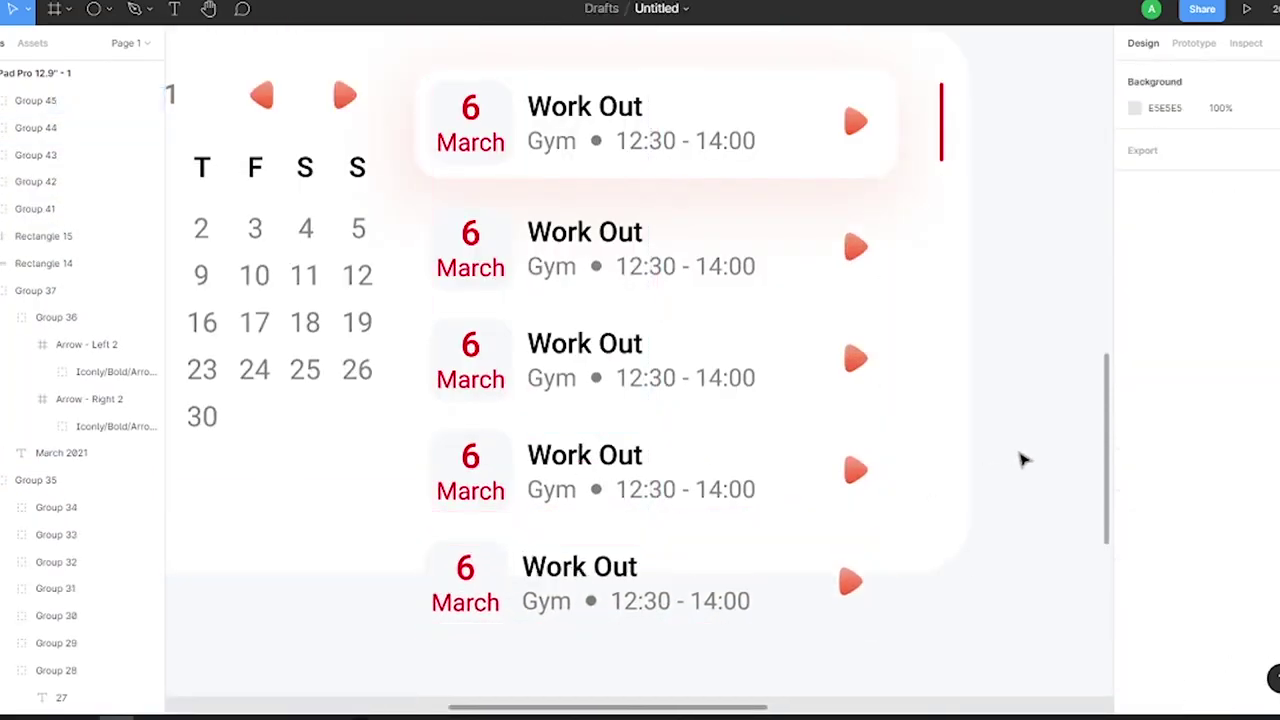
Rename the copied cards' titles to Lunch, Sketch Class, Movie and Sleep
double_click(571, 234)
click(580, 232)
key(Return)
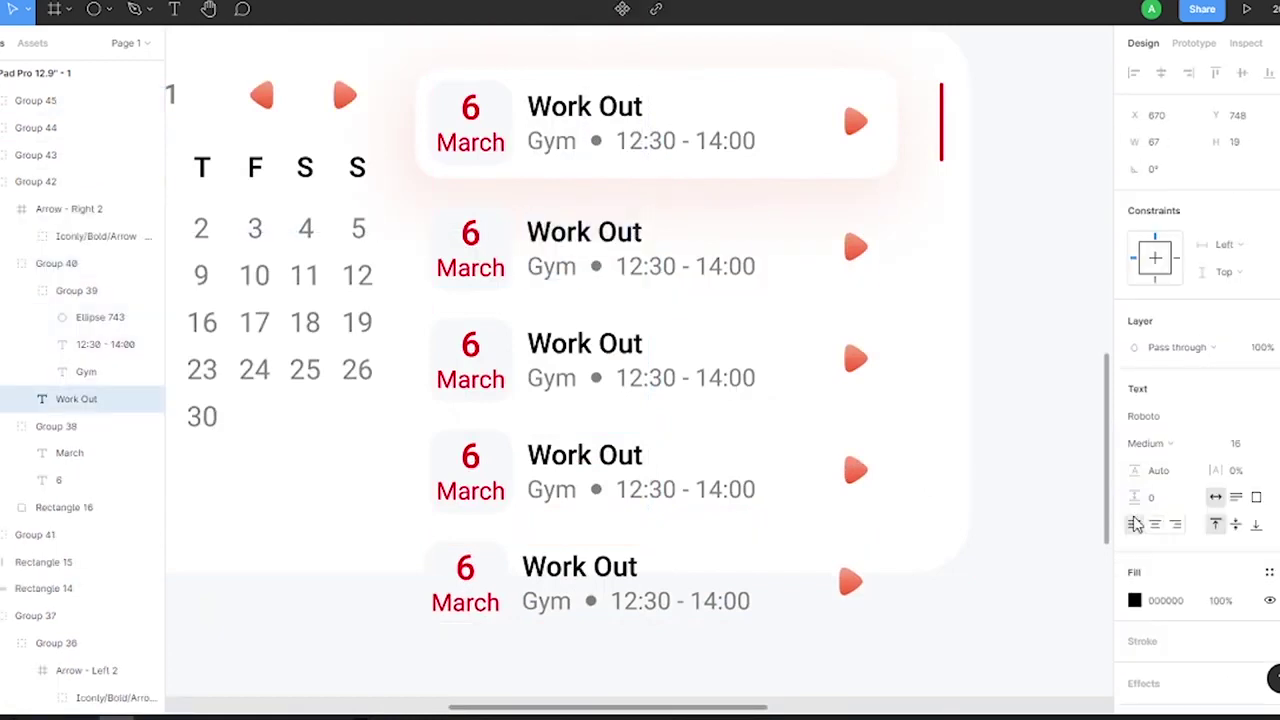
text(Lunch)
click(634, 346)
text(Sketch)
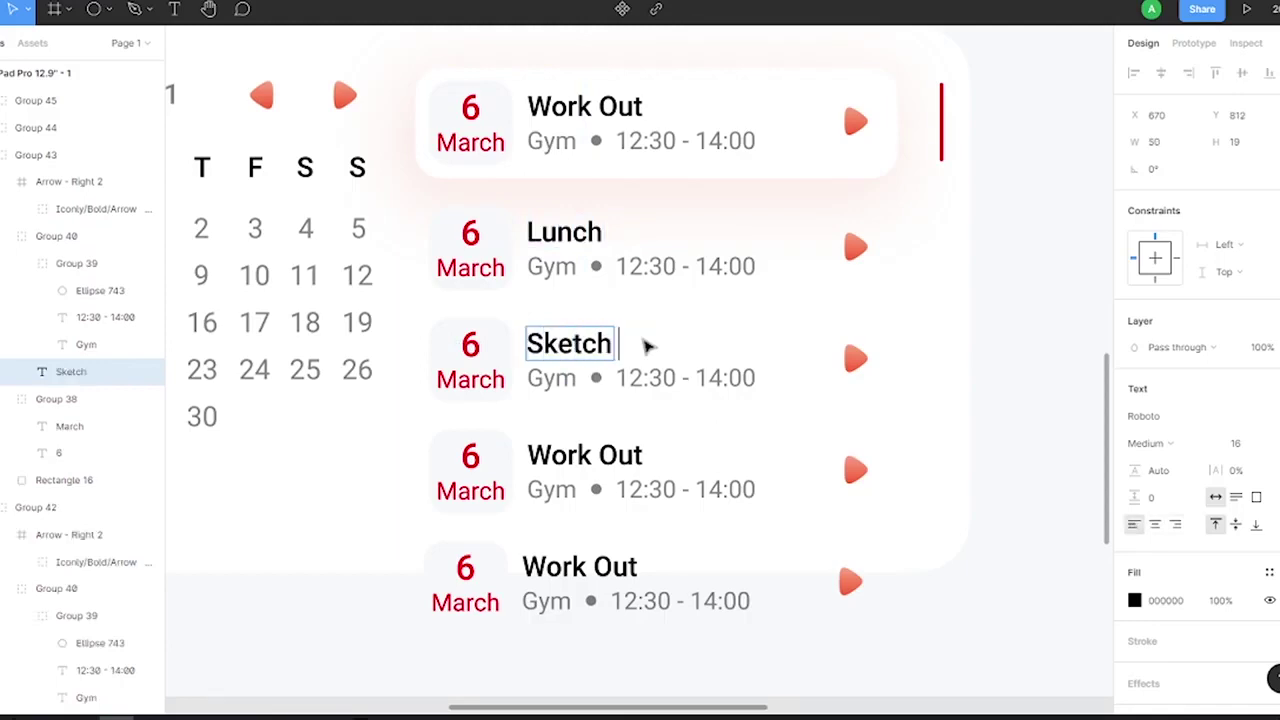
text(Class)
click(614, 452)
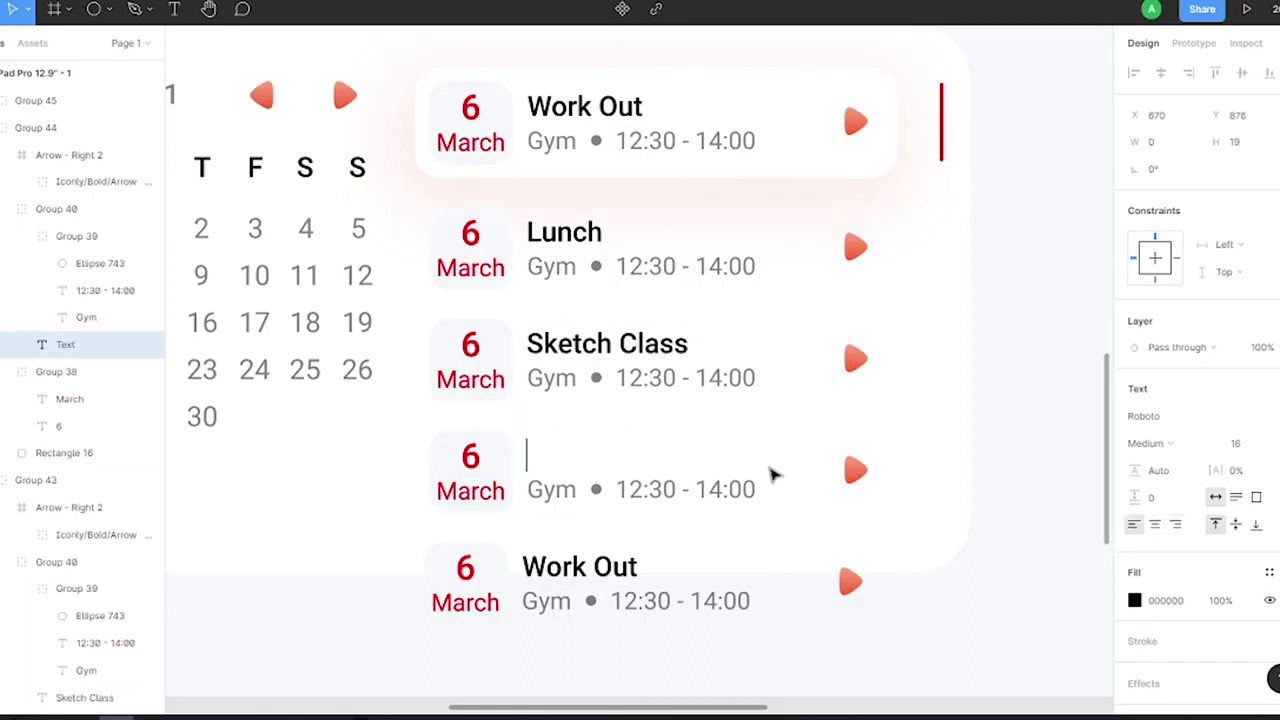
text(Movie)
click(630, 567)
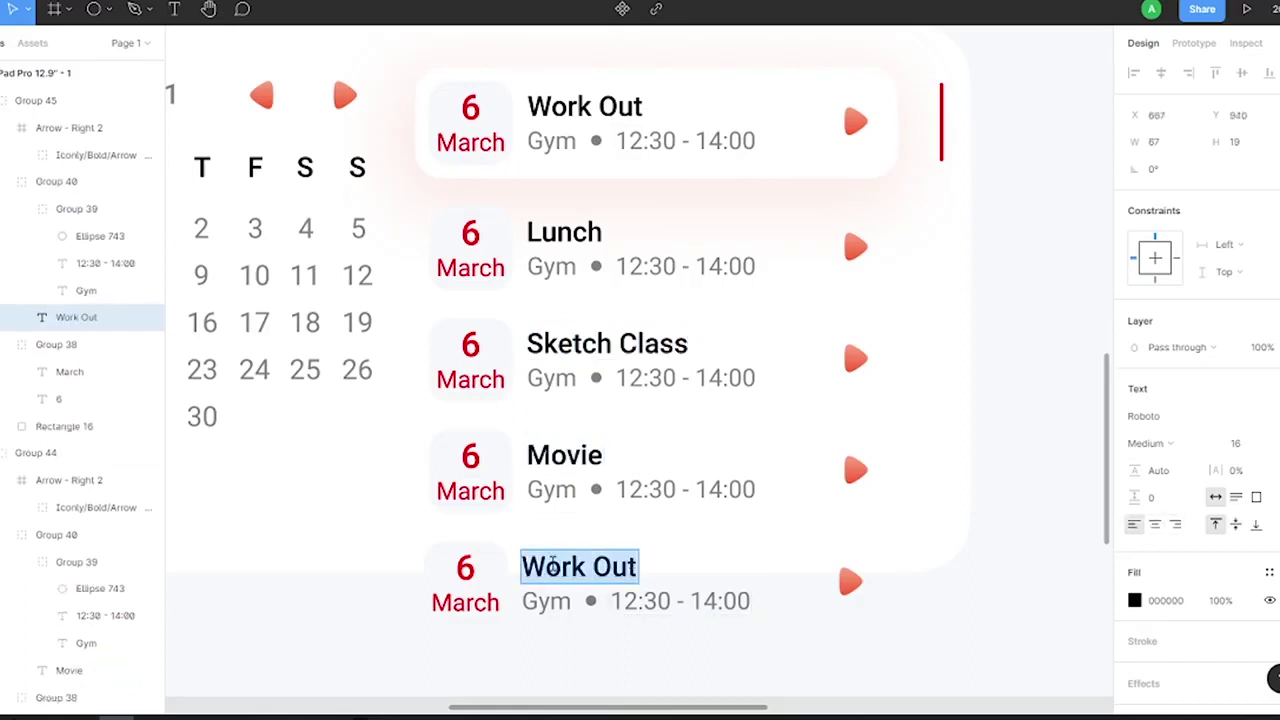
text(Sleep)
Remove the Gym label and dot from Lunch and change its end hour to 5
click(600, 266)
click(565, 268)
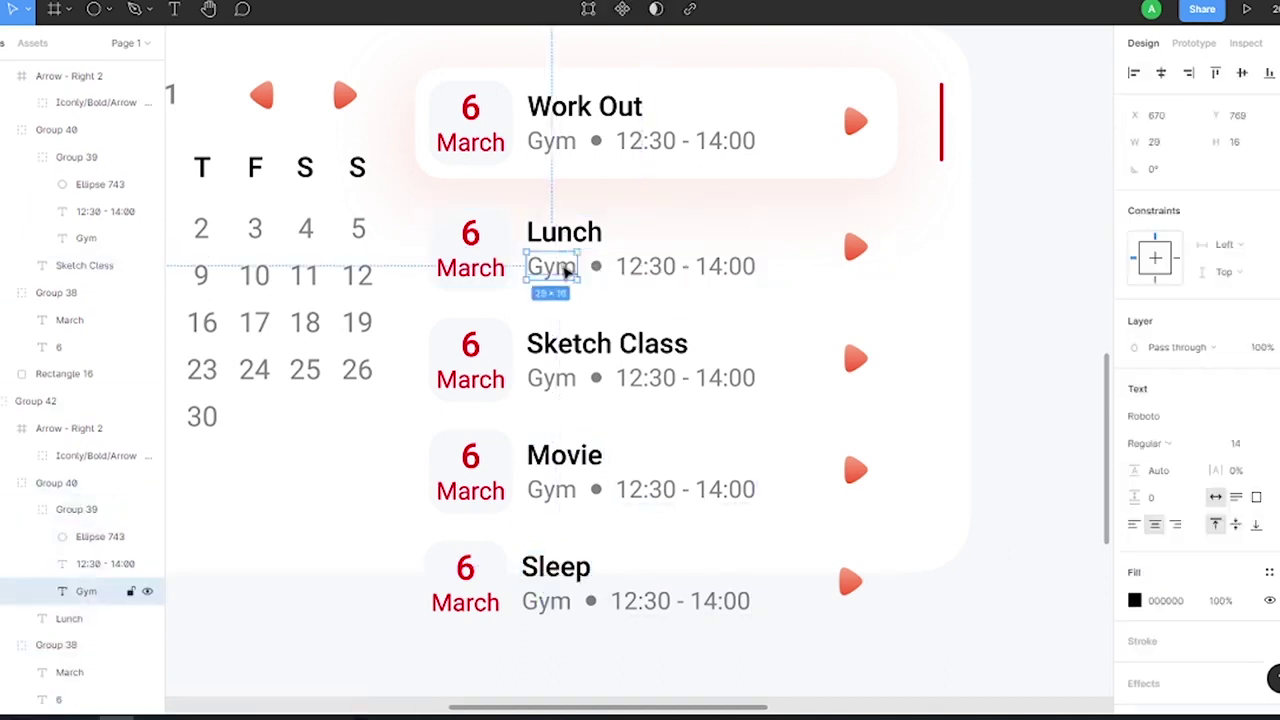
shift+click(596, 266)
key(Delete)
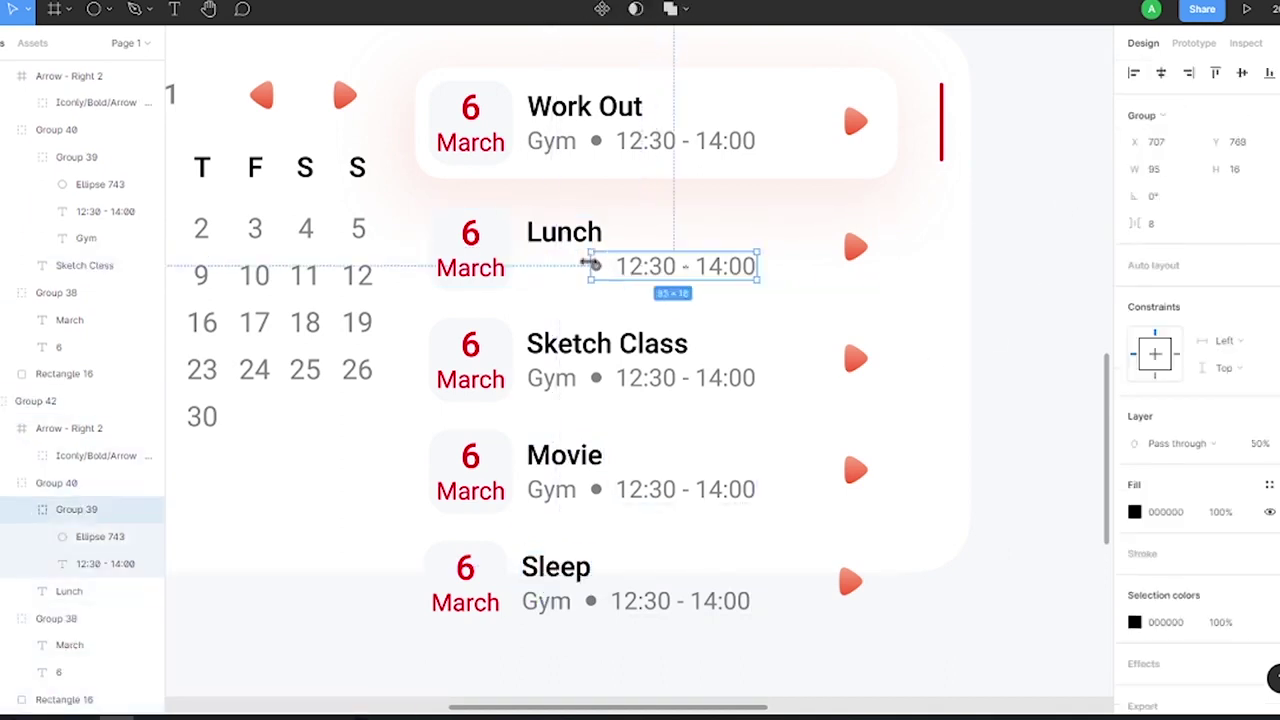
key(shift+Left)
key(shift+Left)
key(shift+Left)
double_click(551, 266)
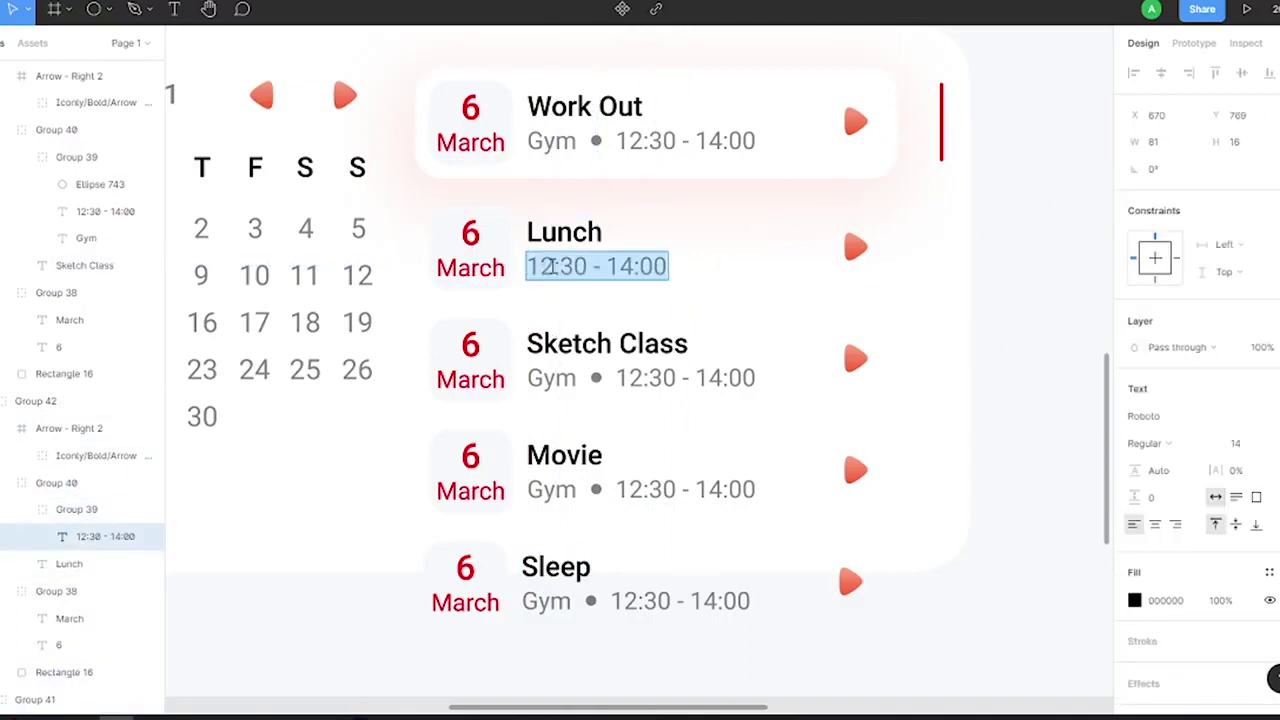
key(BackSpace)
text(5)
click(535, 378)
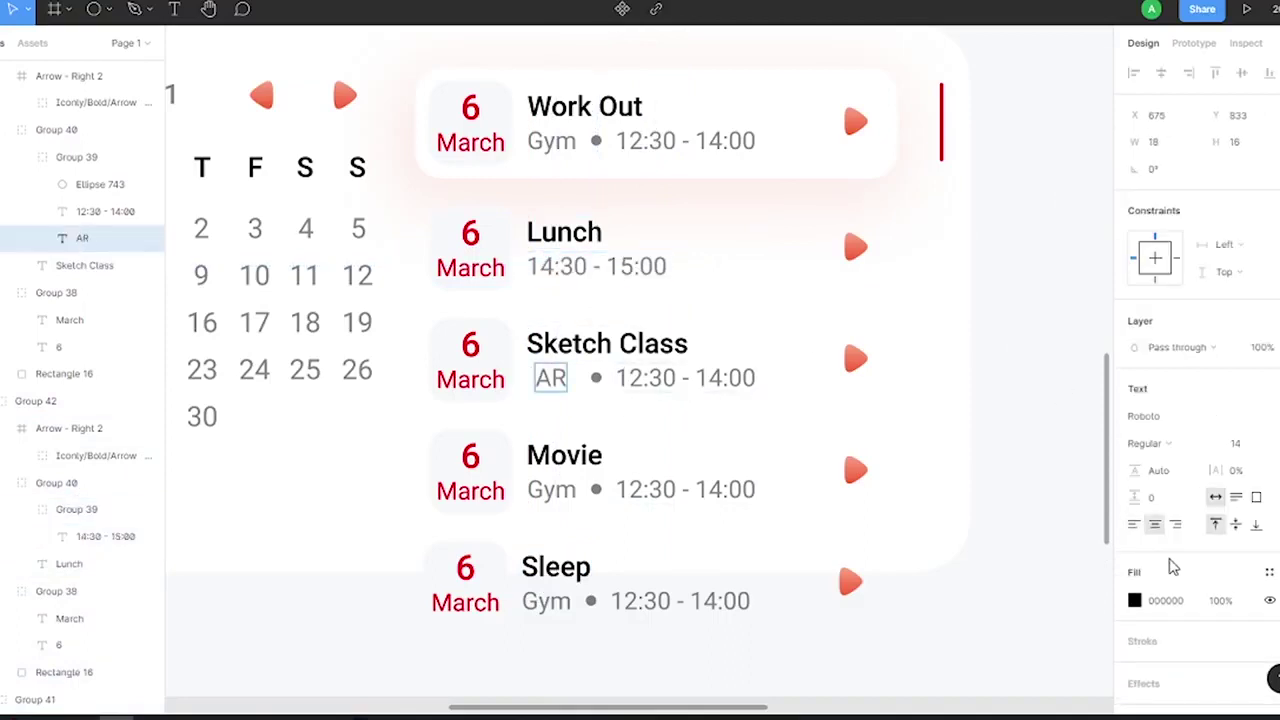
Reposition the Sketch Class dot and change its time digit to 8
drag(598, 378, 530, 385)
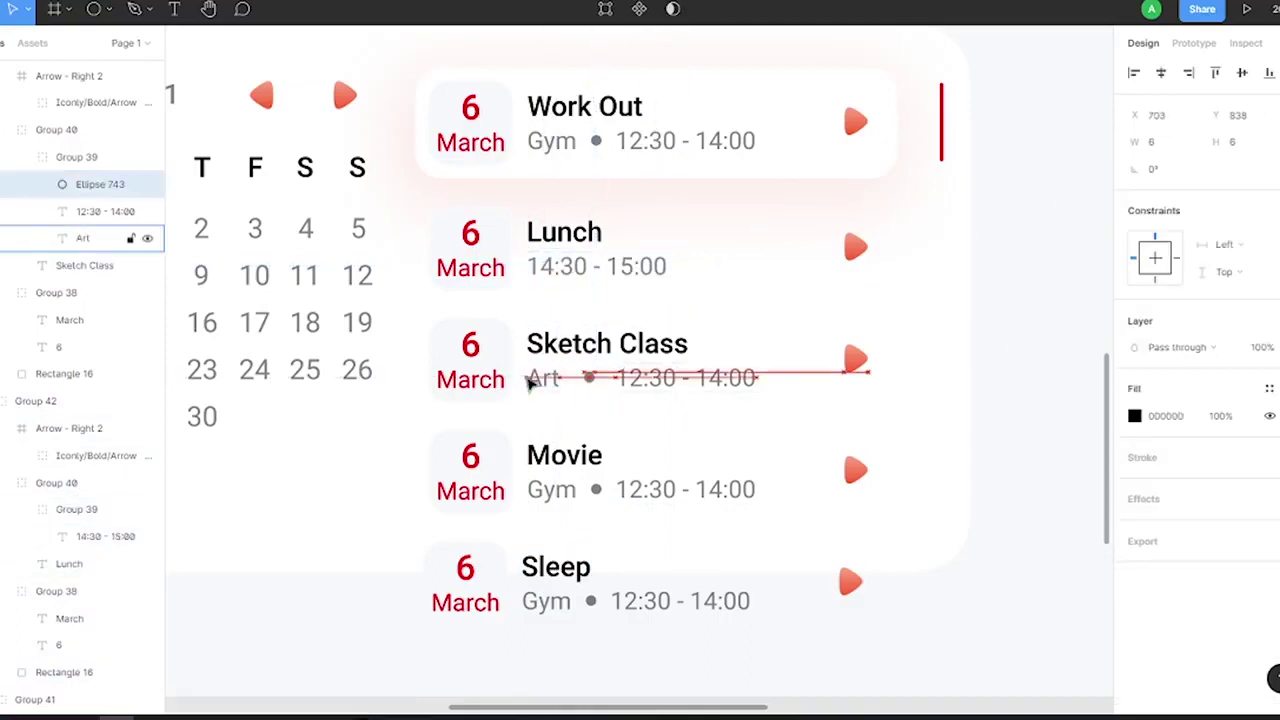
click(666, 380)
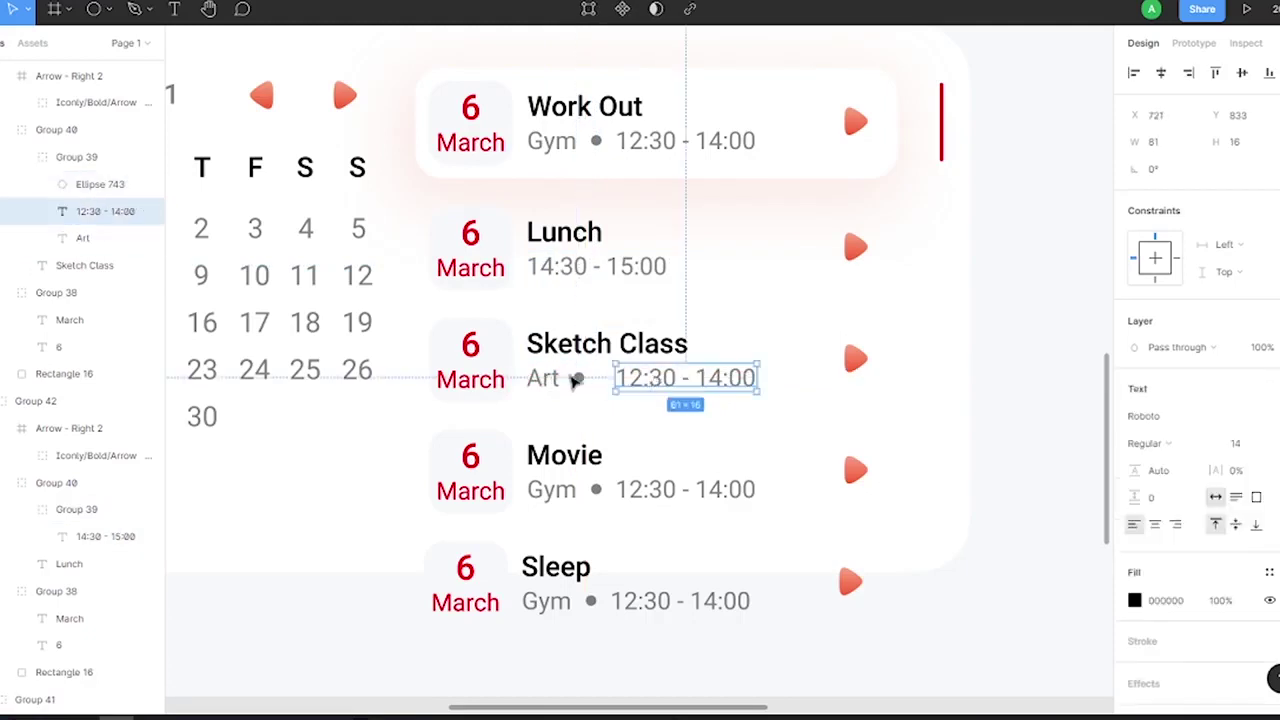
double_click(641, 378)
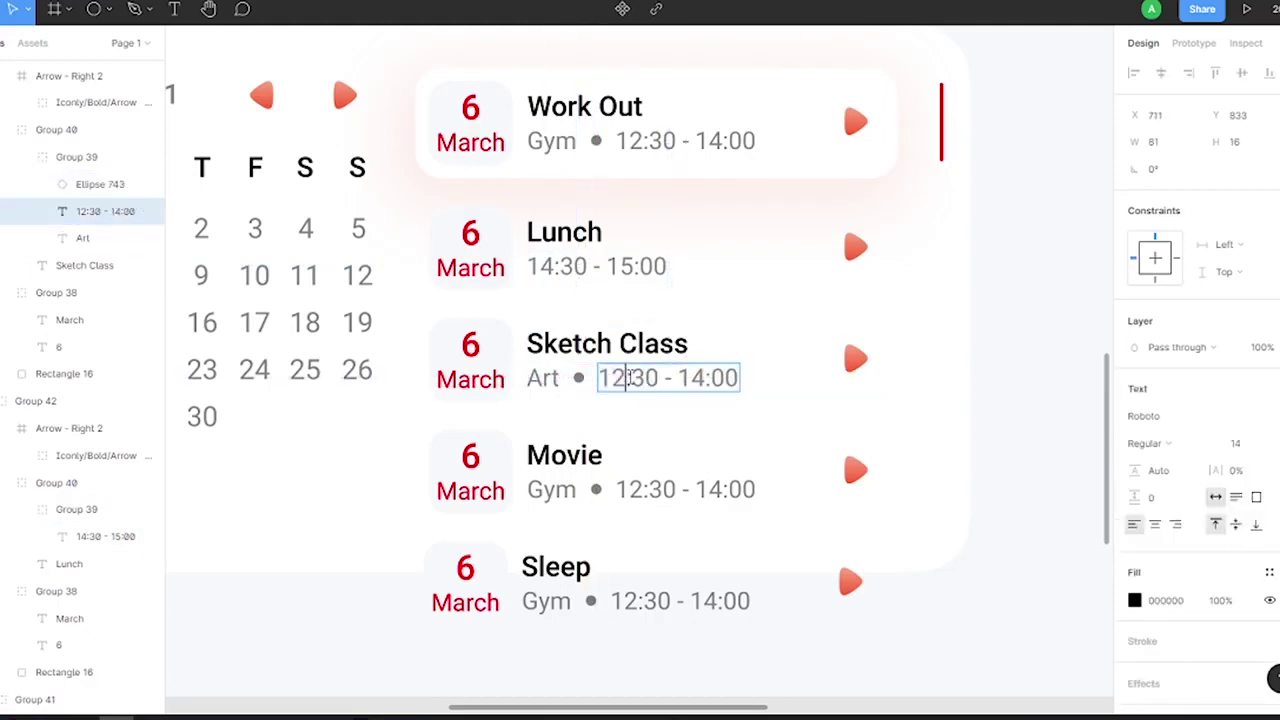
text(58)
Delete Movie's Gym label and dot and update its time to 19:30 - 21:00
click(563, 486)
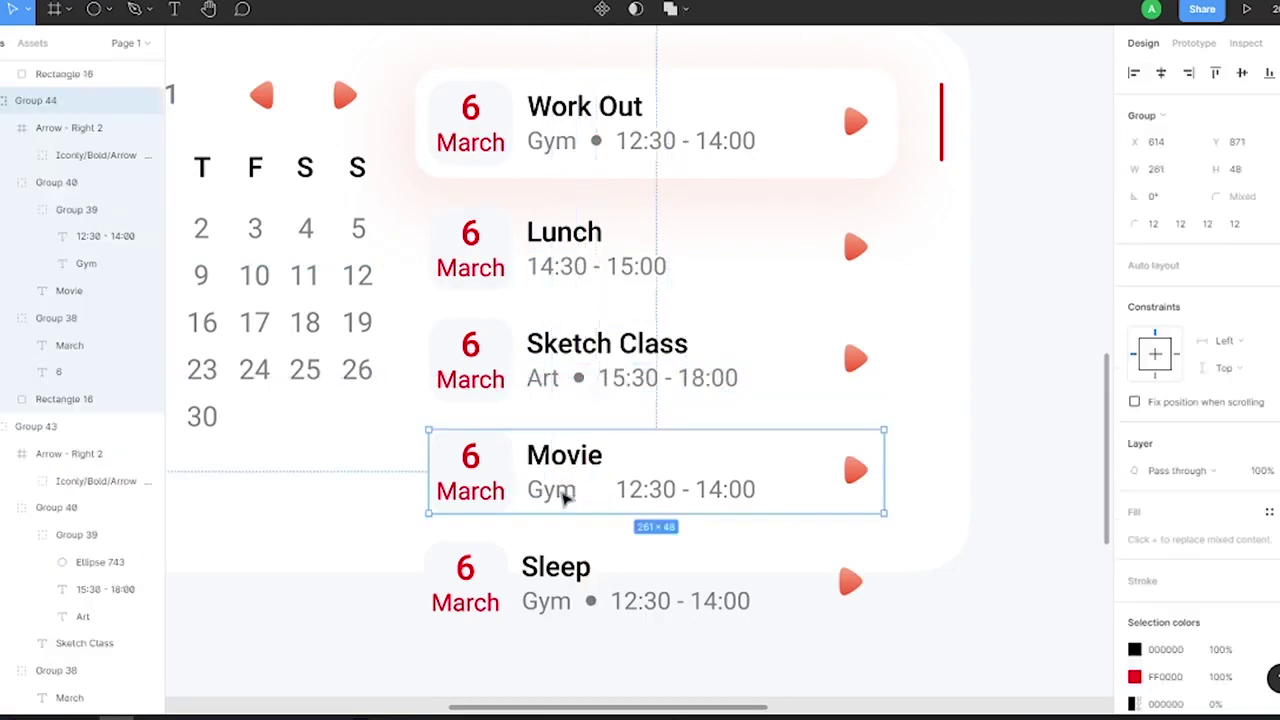
double_click(570, 495)
click(652, 489)
key(Delete)
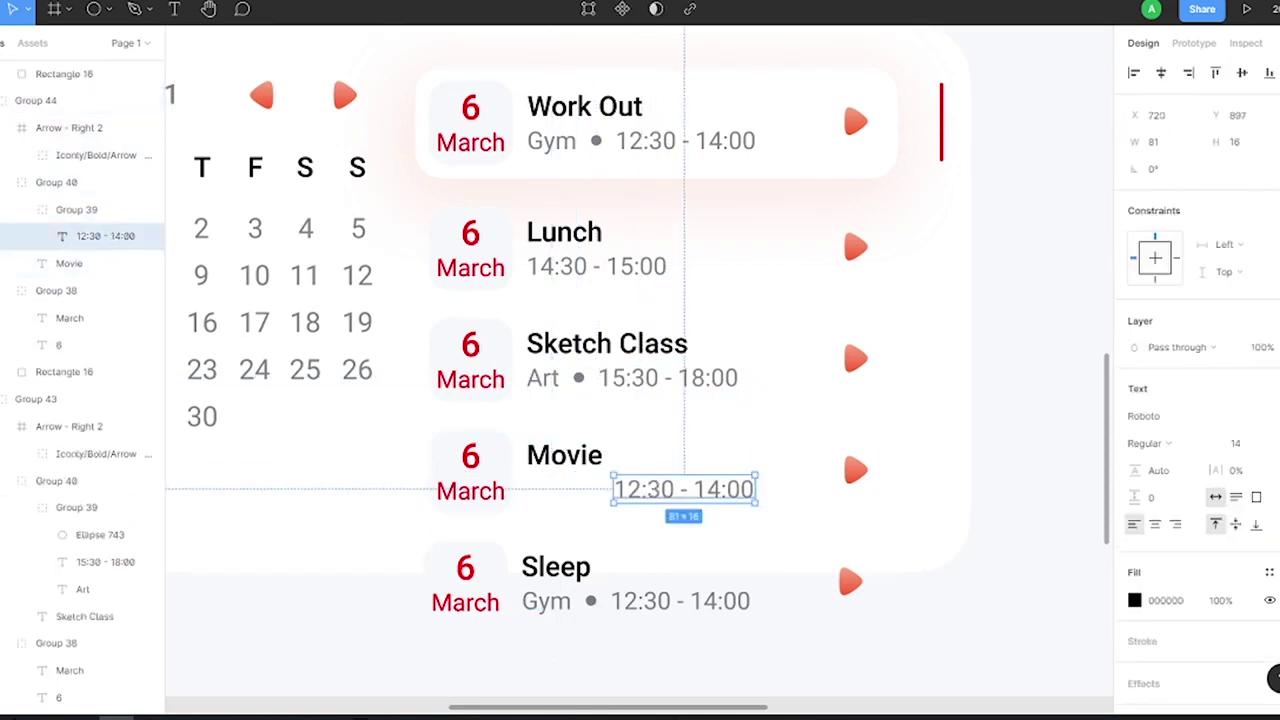
double_click(555, 489)
key(BackSpace)
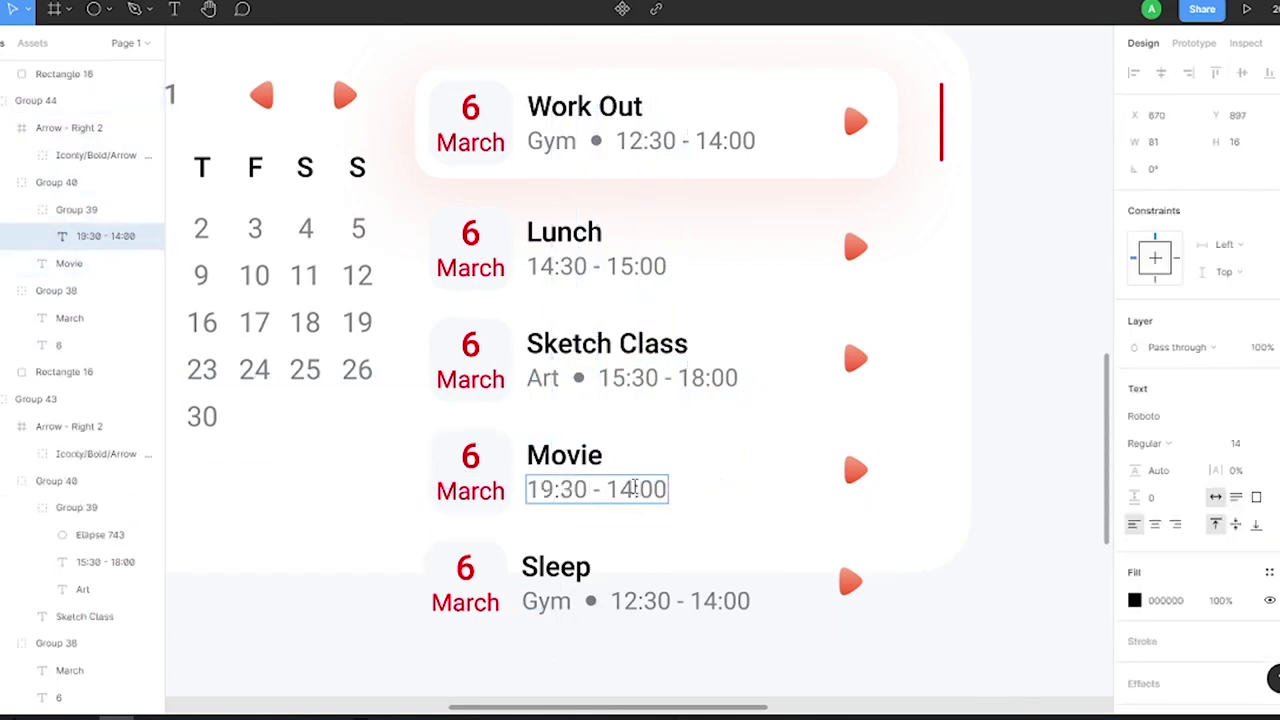
text(21)
Delete Sleep's Gym label and dot and set its time to 22:00
double_click(591, 603)
click(591, 603)
key(Delete)
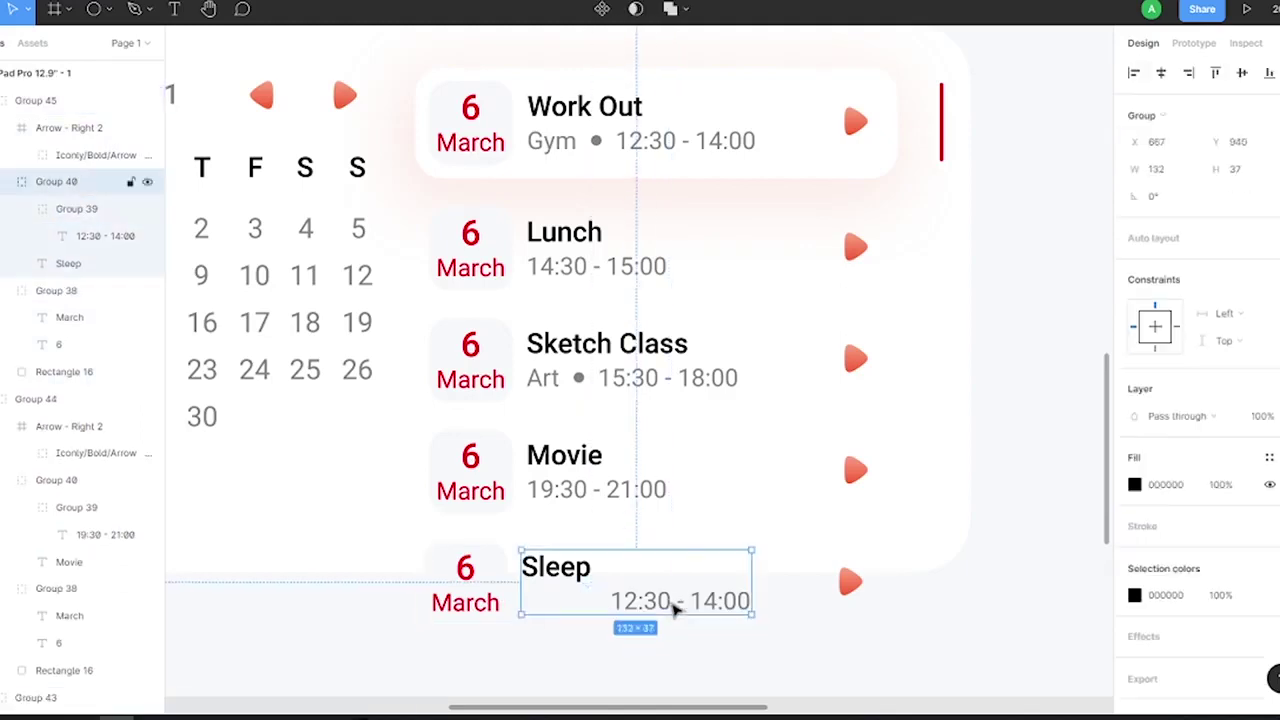
double_click(555, 601)
text(22)
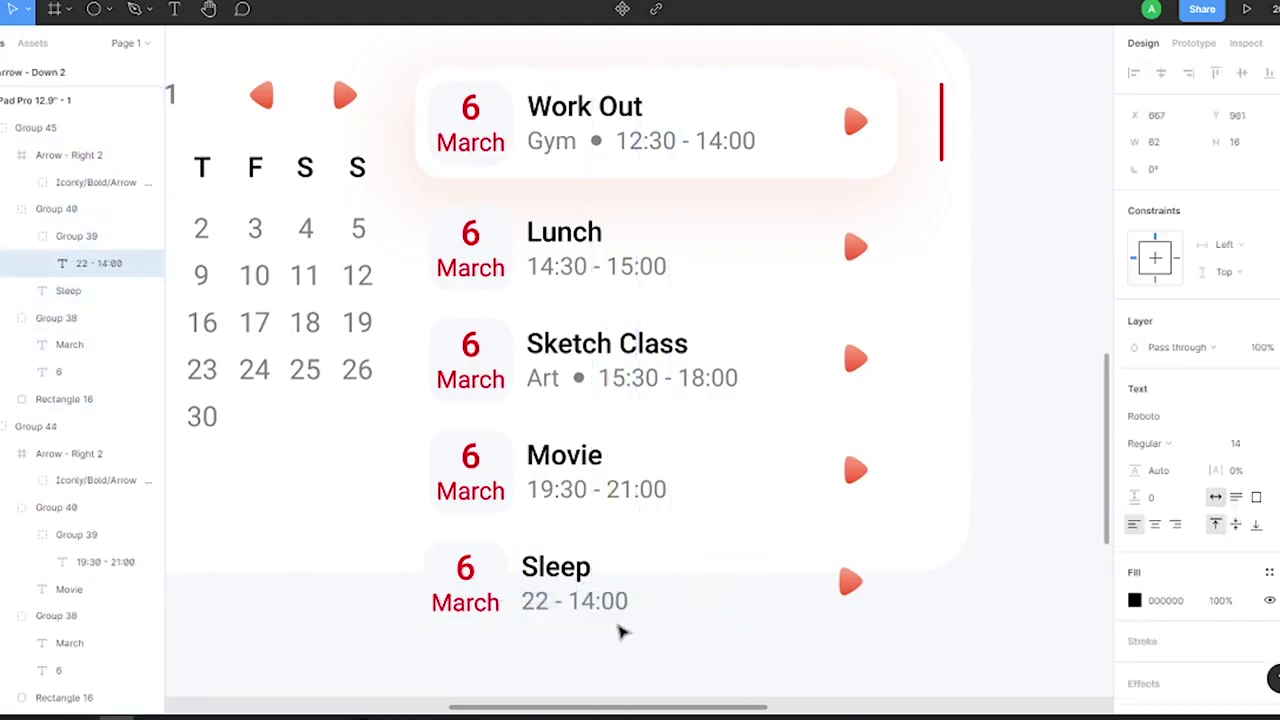
key(BackSpace)
key(Escape)
key(Escape)
Paste the white card background and mask the schedule rows inside it
scroll(789, 477, down, 3)
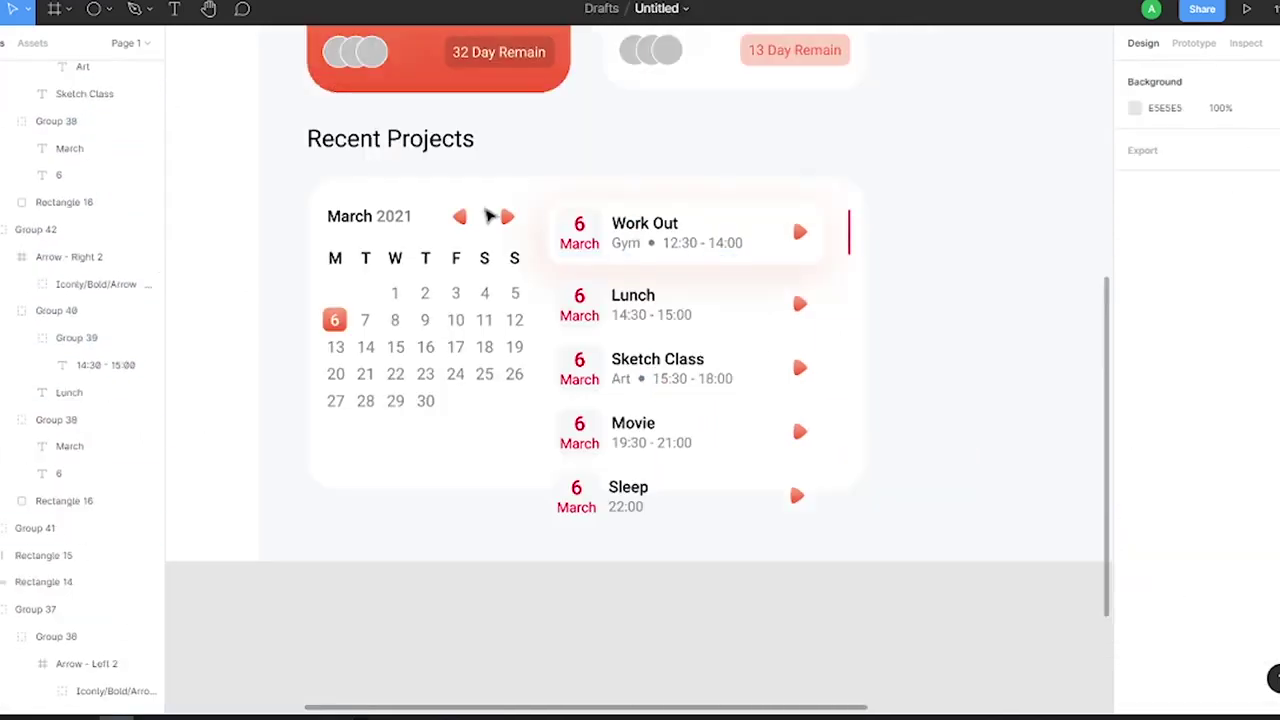
key(ctrl+v)
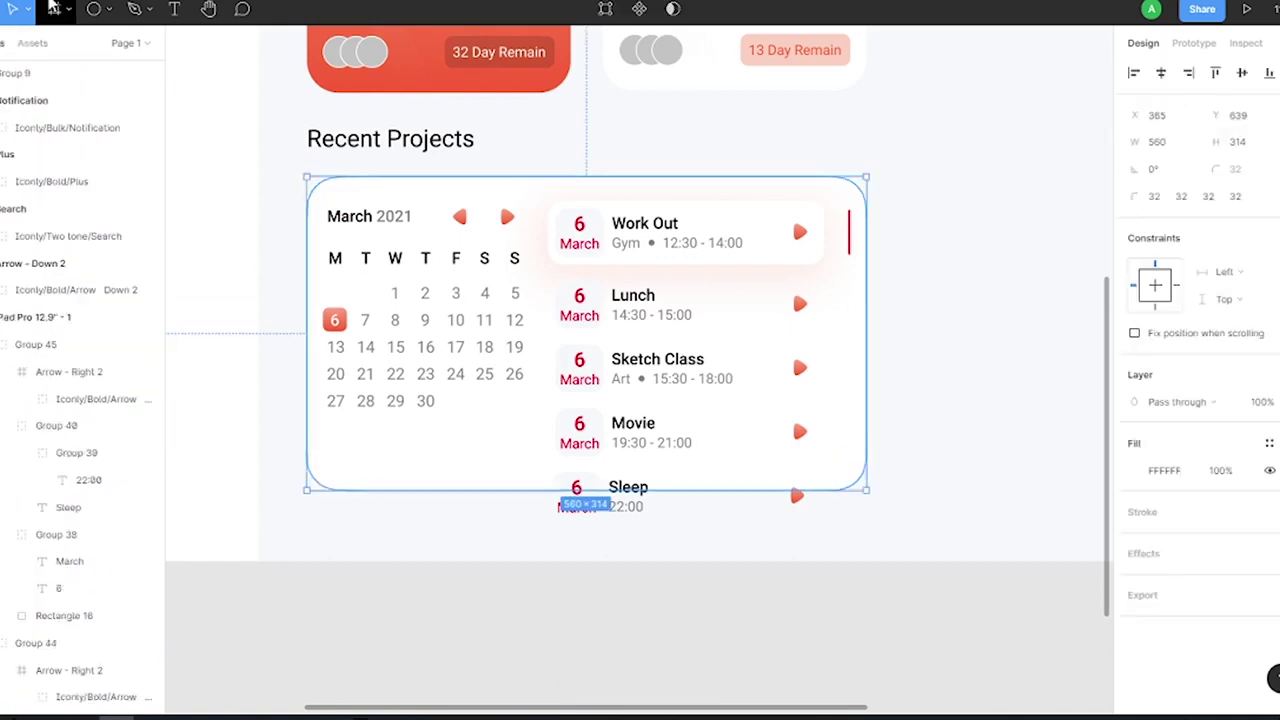
click(575, 500)
key(ctrl+bracketright)
shift+click(660, 380)
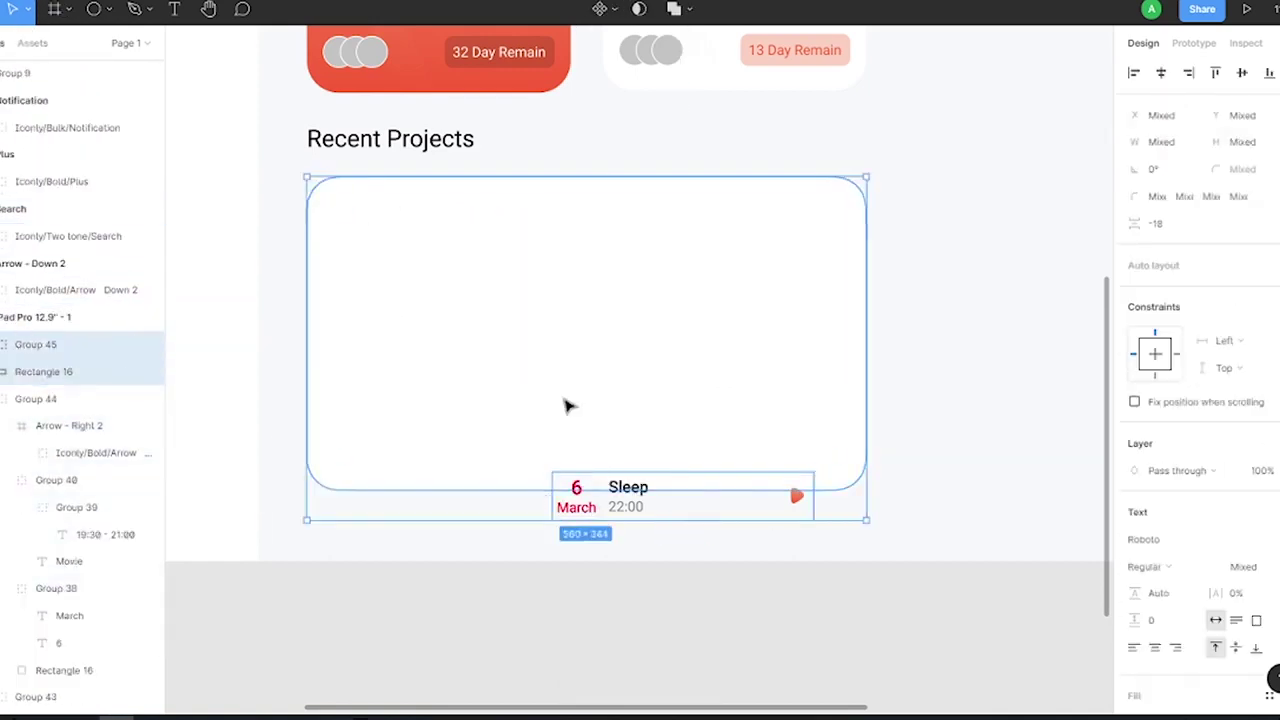
key(ctrl+alt+m)
key(Escape)
scroll(693, 320, down, 3)
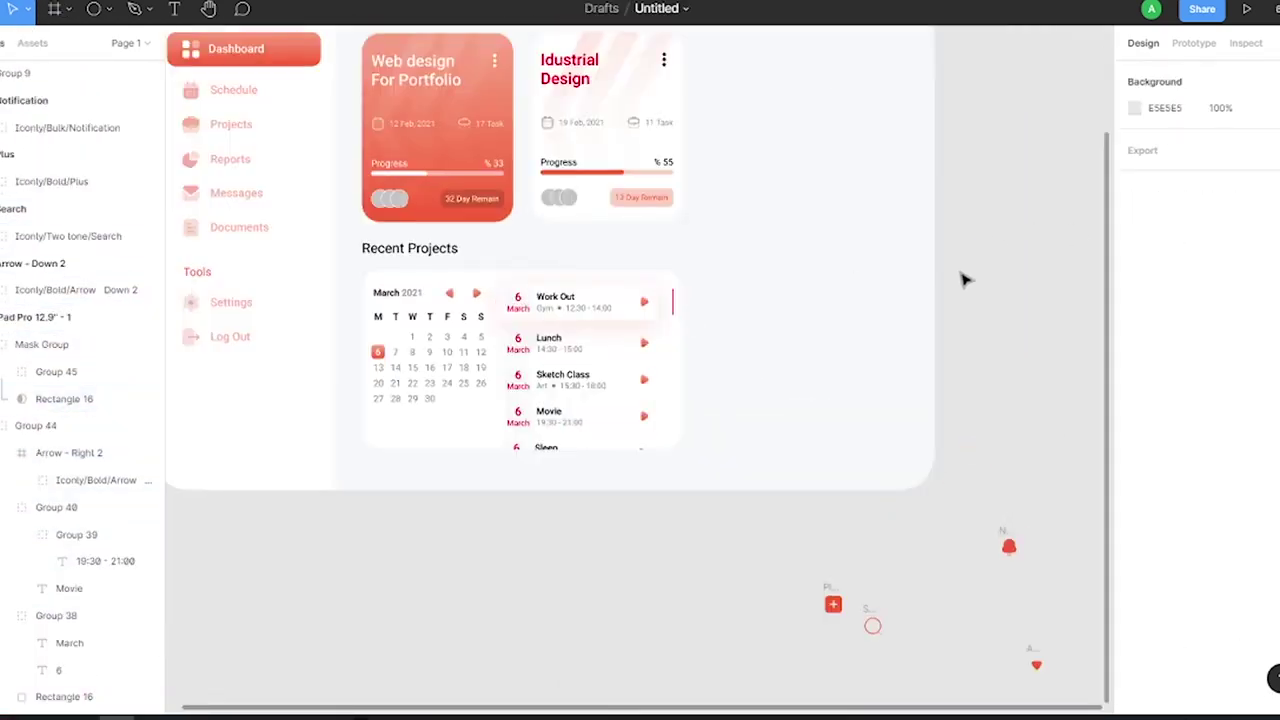
Draw a rectangle to the right of the project cards and position it beside them
scroll(714, 409, up, 2)
scroll(714, 409, down, 4)
click(537, 123)
click(108, 10)
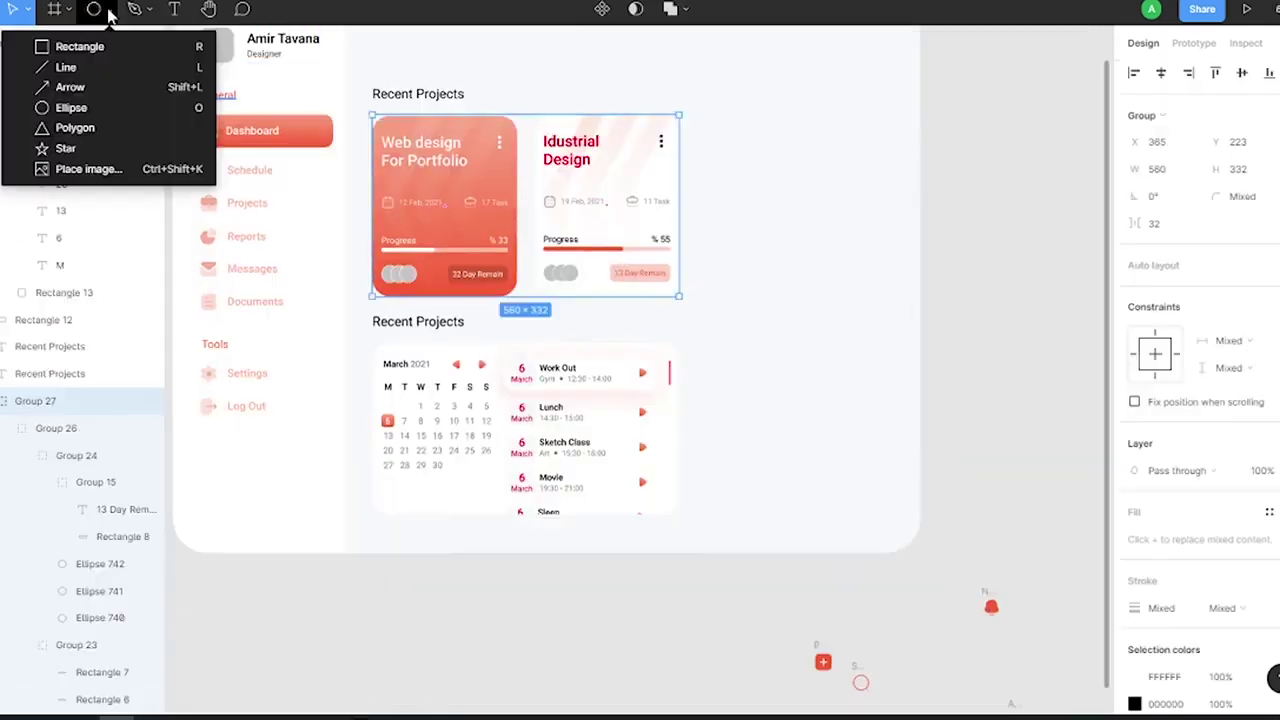
click(79, 46)
mouse_move(886, 100)
mouse_down()
mouse_move(837, 212)
mouse_move(752, 282)
mouse_up()
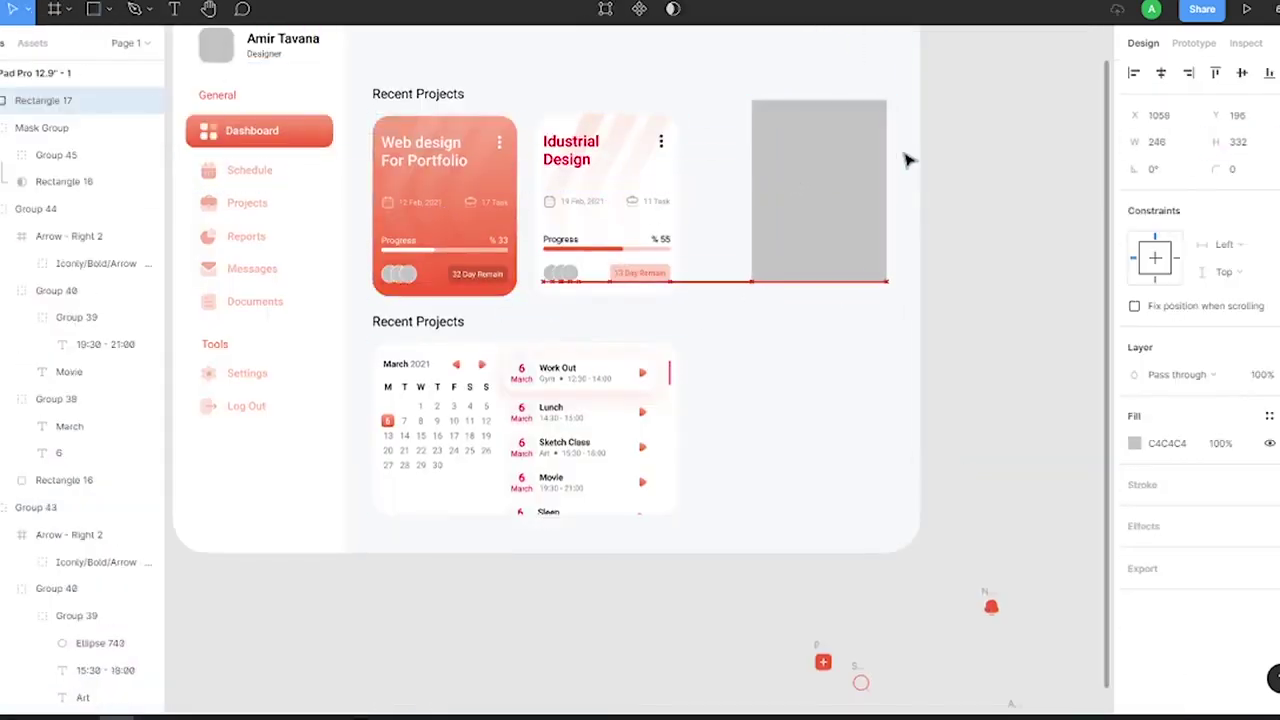
drag(686, 177, 825, 210)
shift+click(651, 131)
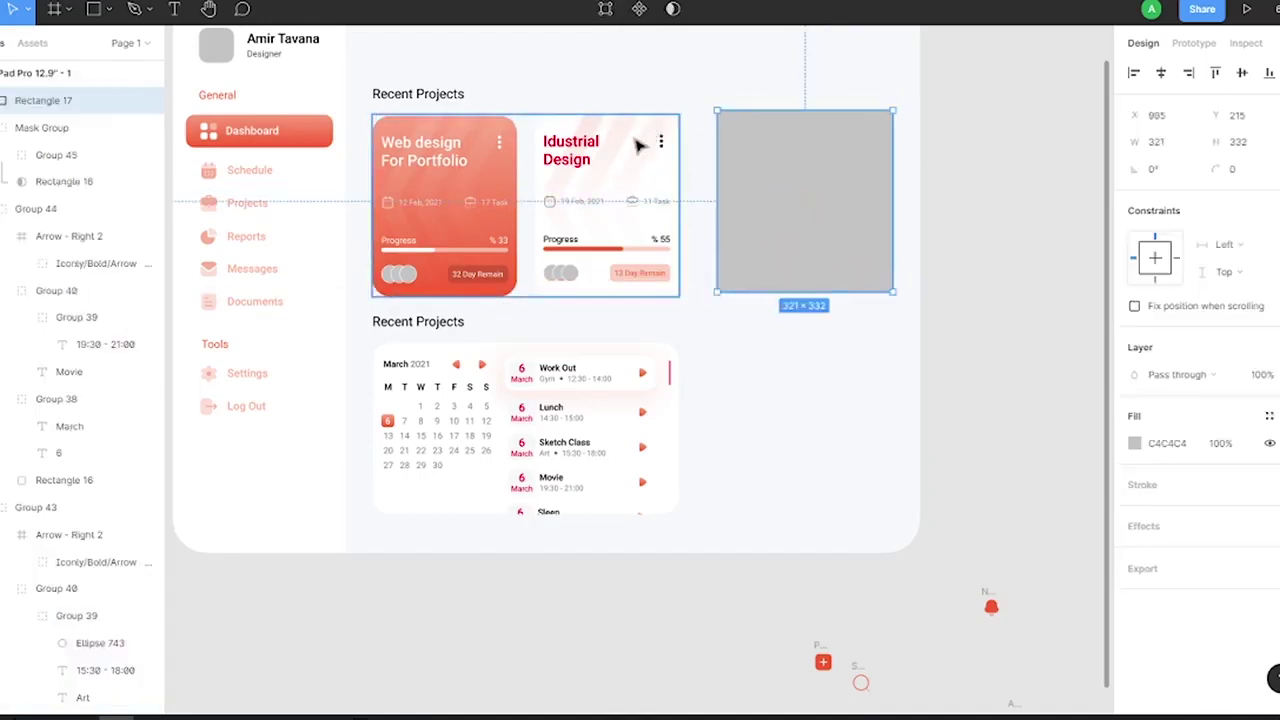
click(829, 177)
shift+click(560, 157)
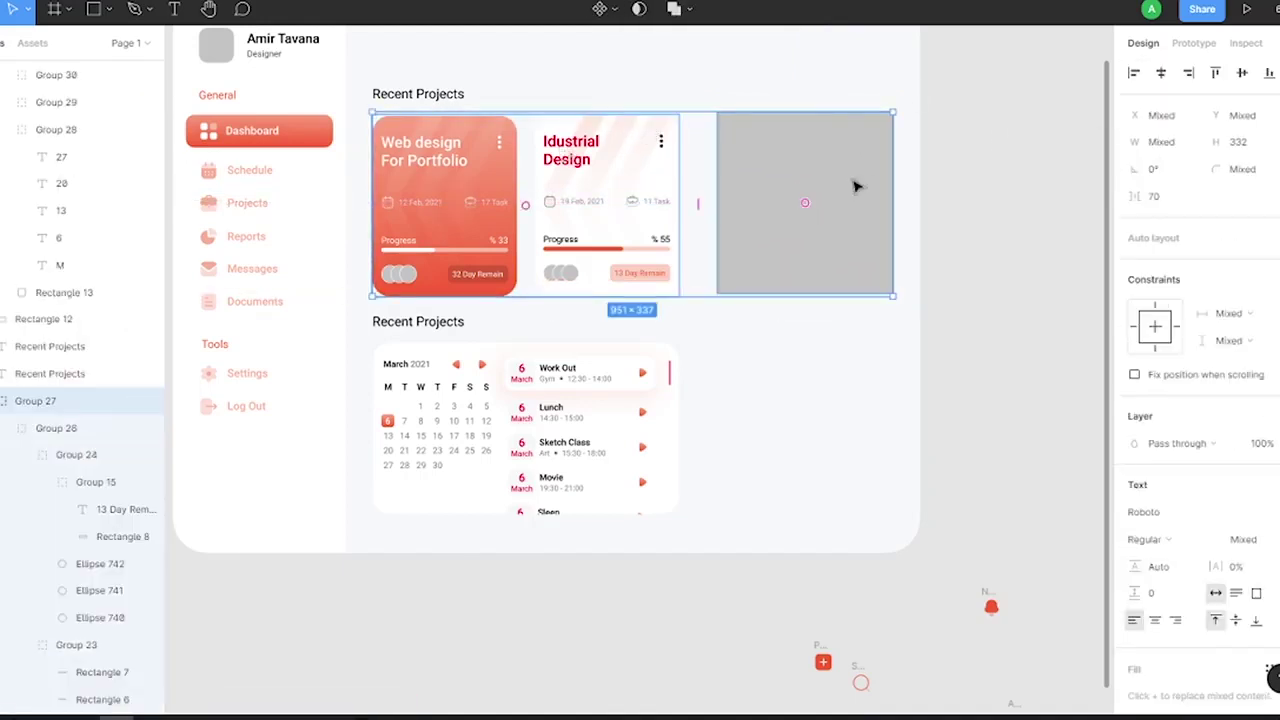
shift+click(665, 165)
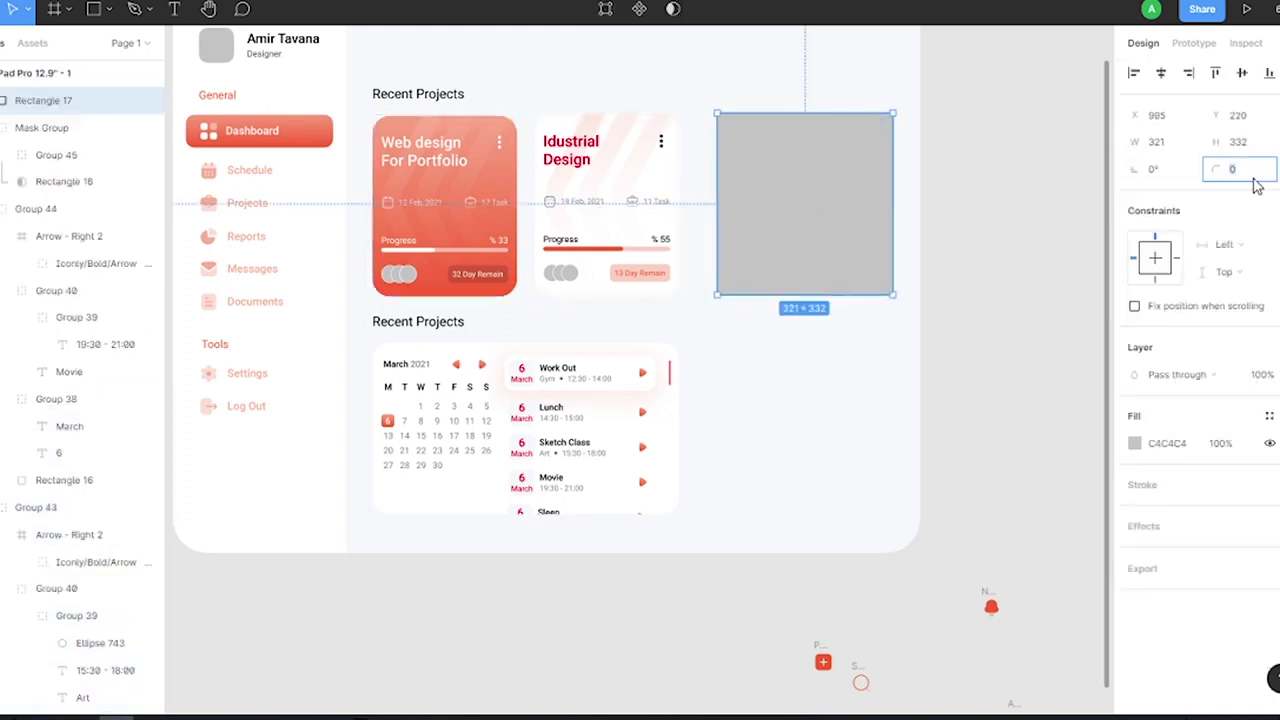
Give the new card 32 px corner radii on every corner and a white FFFFFF fill
text(32)
key(Return)
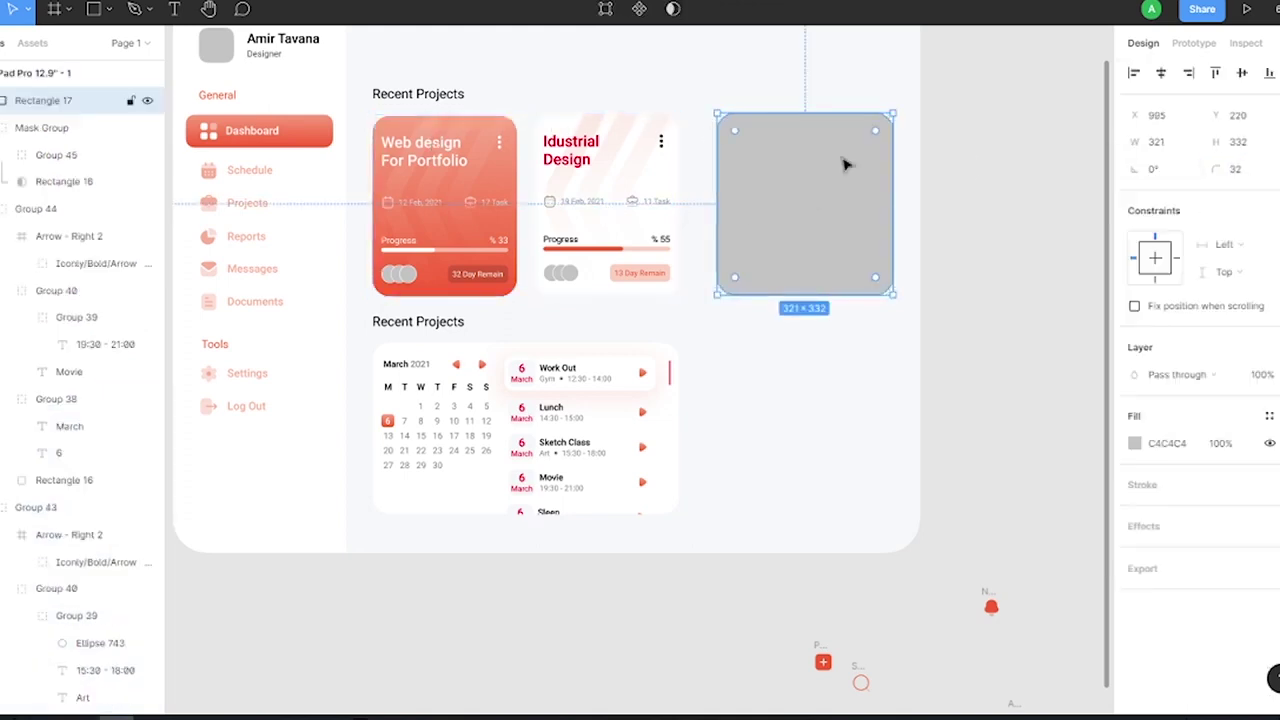
click(1262, 169)
click(1260, 206)
click(1211, 232)
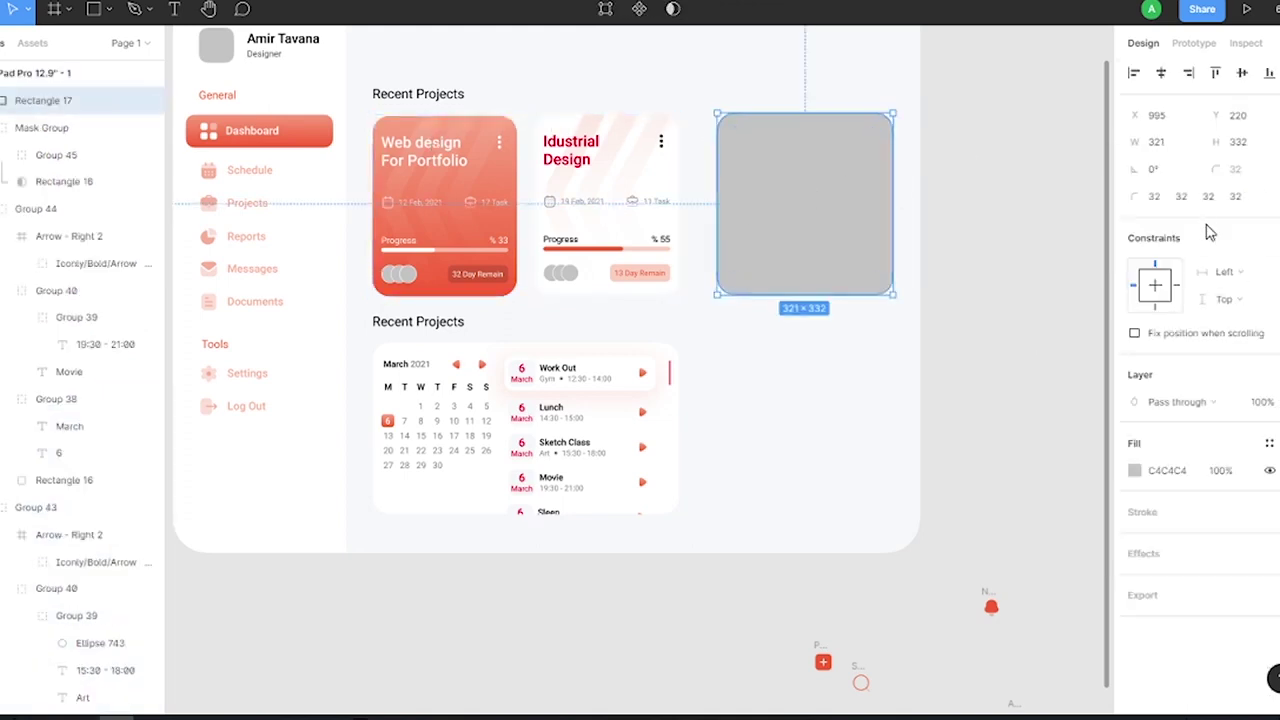
click(1134, 471)
Copy the Recent Projects heading above the new card and align the cards' vertical centres
drag(418, 94, 763, 94)
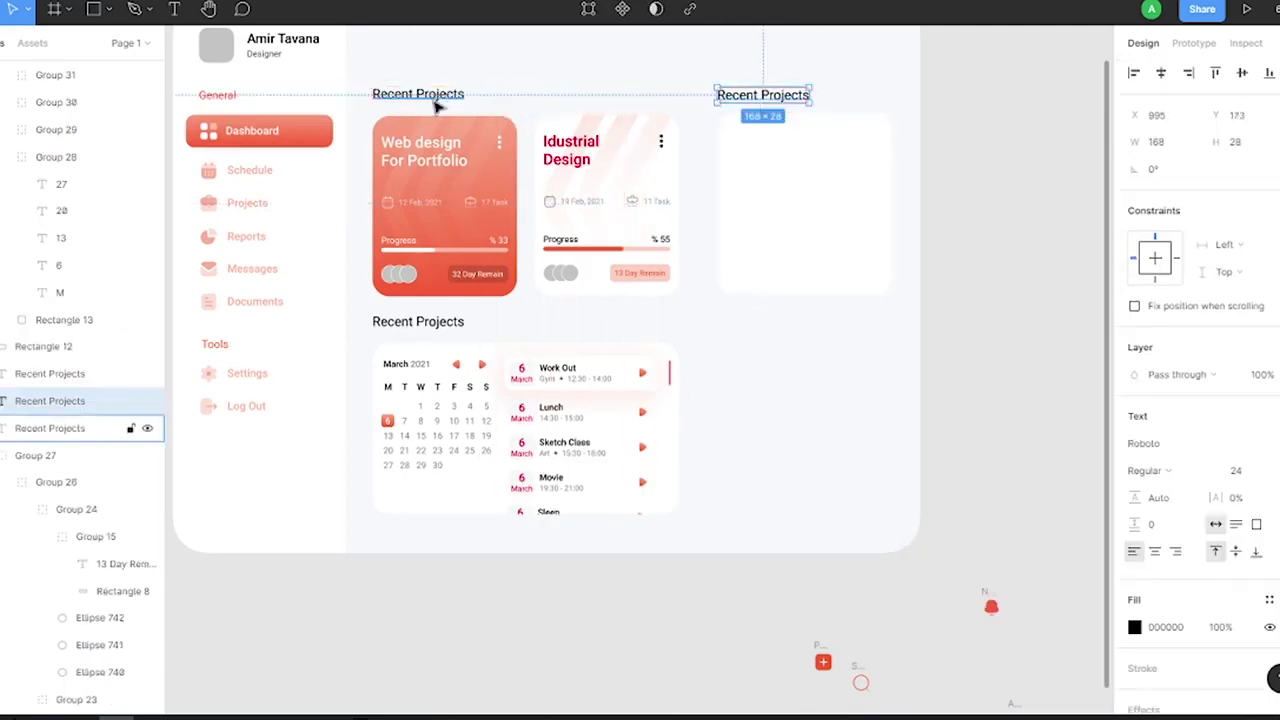
shift+click(466, 96)
click(805, 200)
shift+click(634, 229)
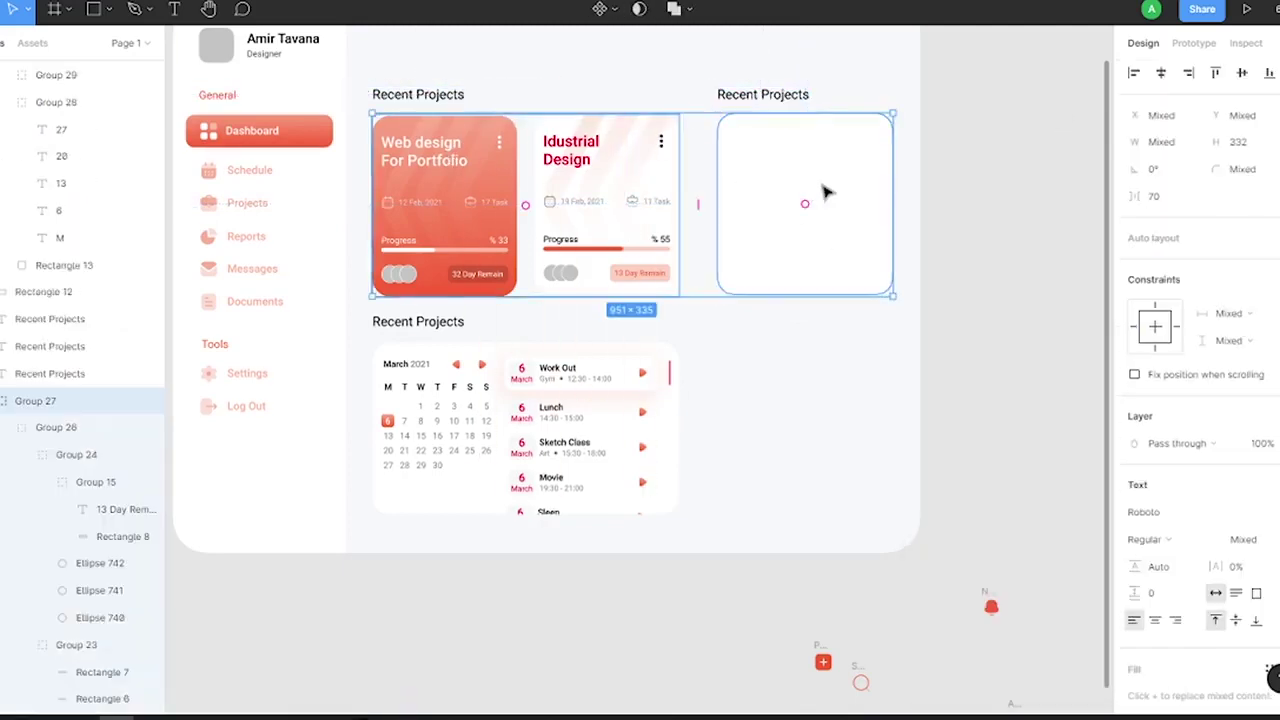
click(1240, 77)
Place a copy of the heading inside the empty white card as its label
click(408, 330)
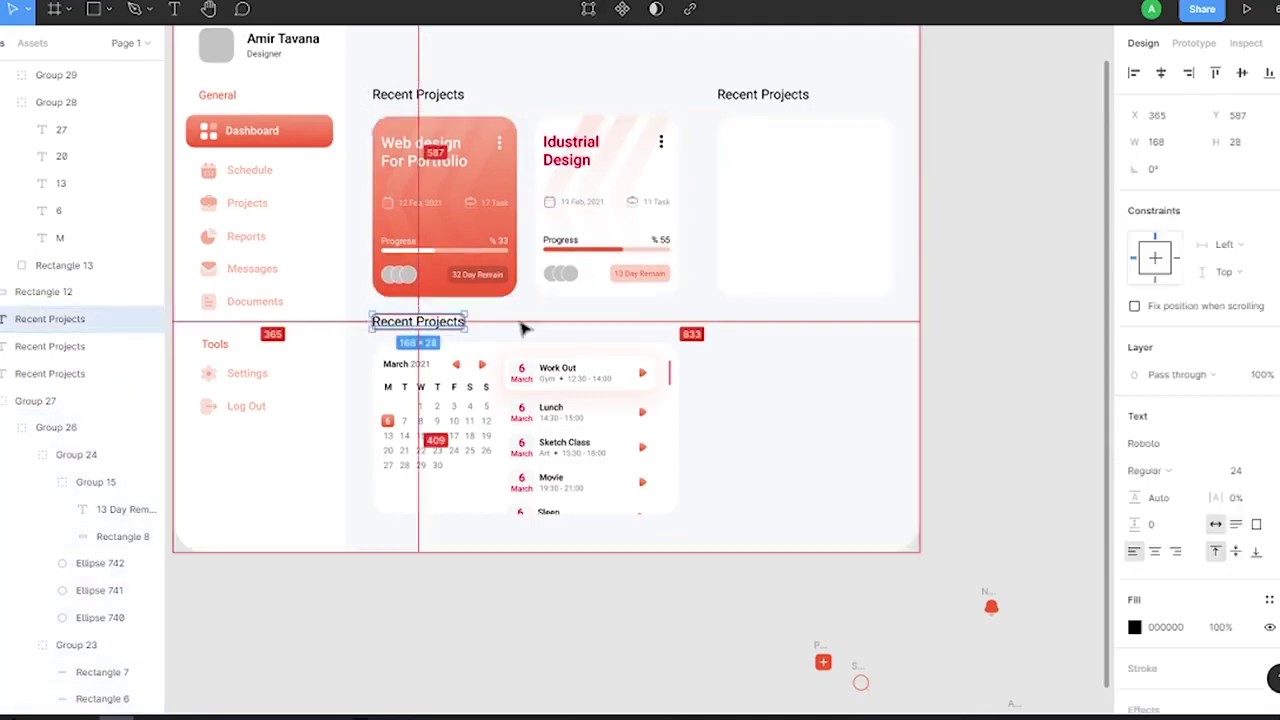
drag(277, 40, 770, 95)
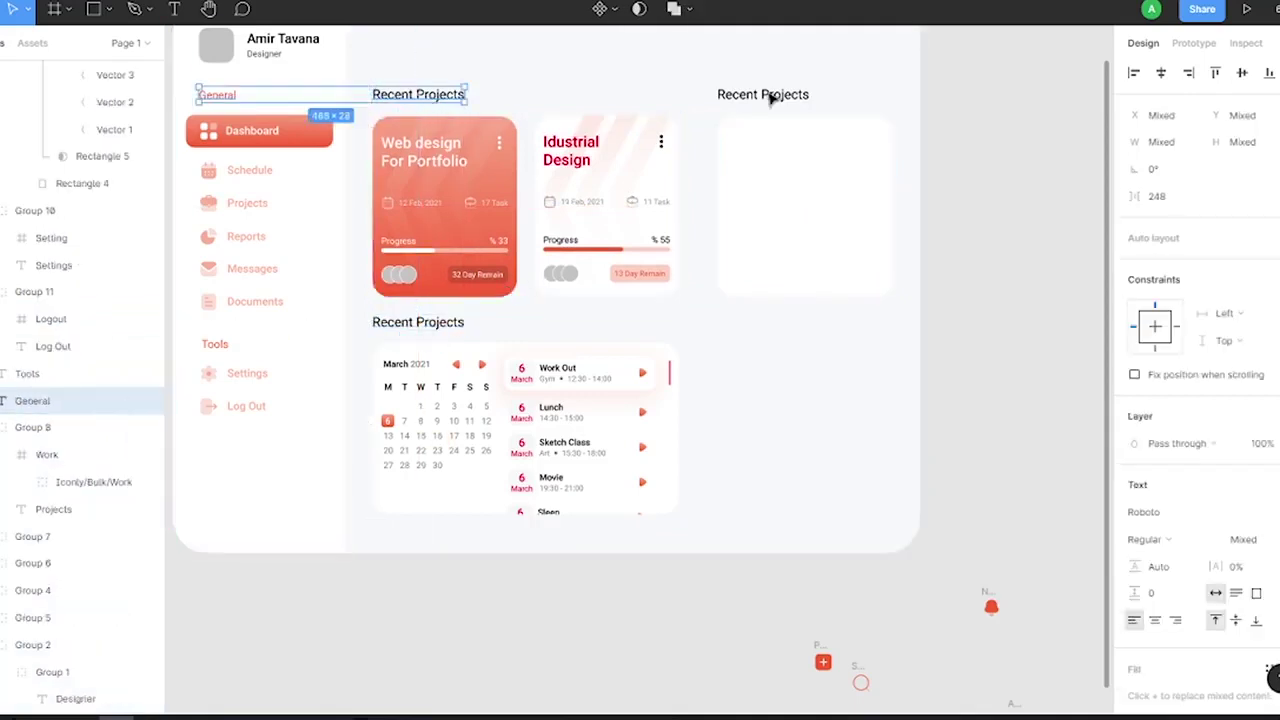
click(440, 333)
click(960, 140)
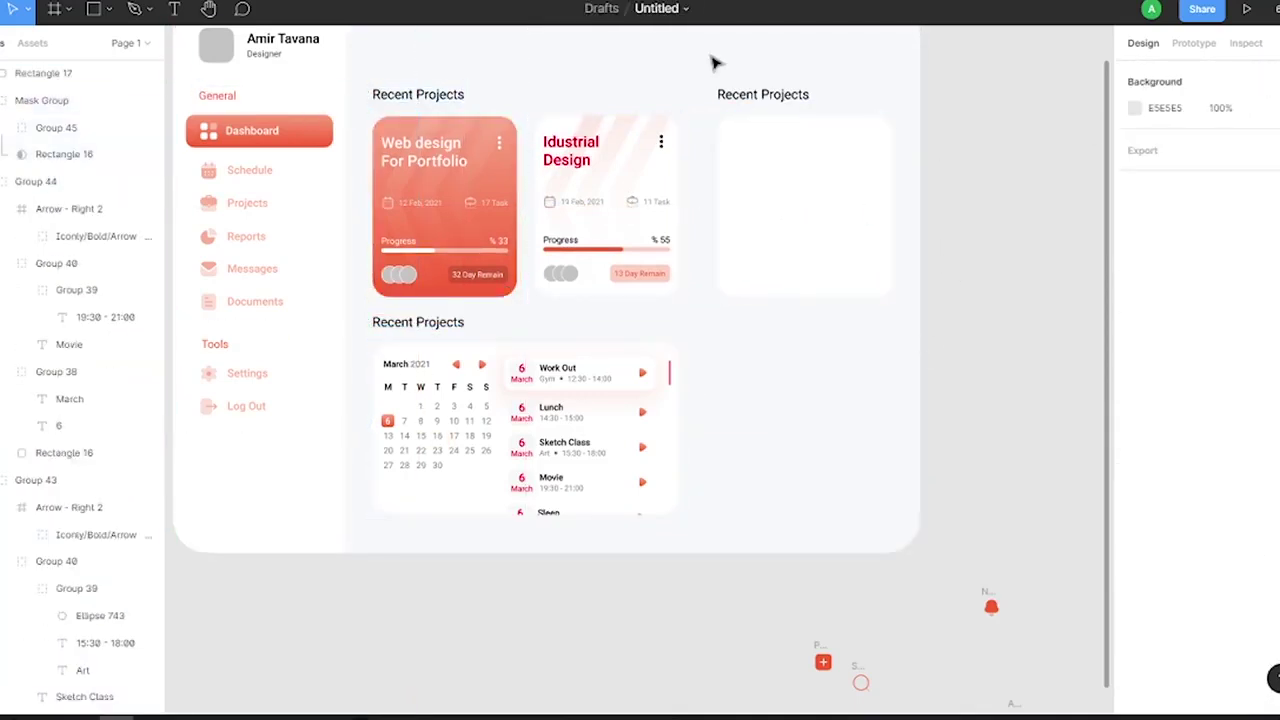
drag(713, 63, 430, 105)
click(803, 186)
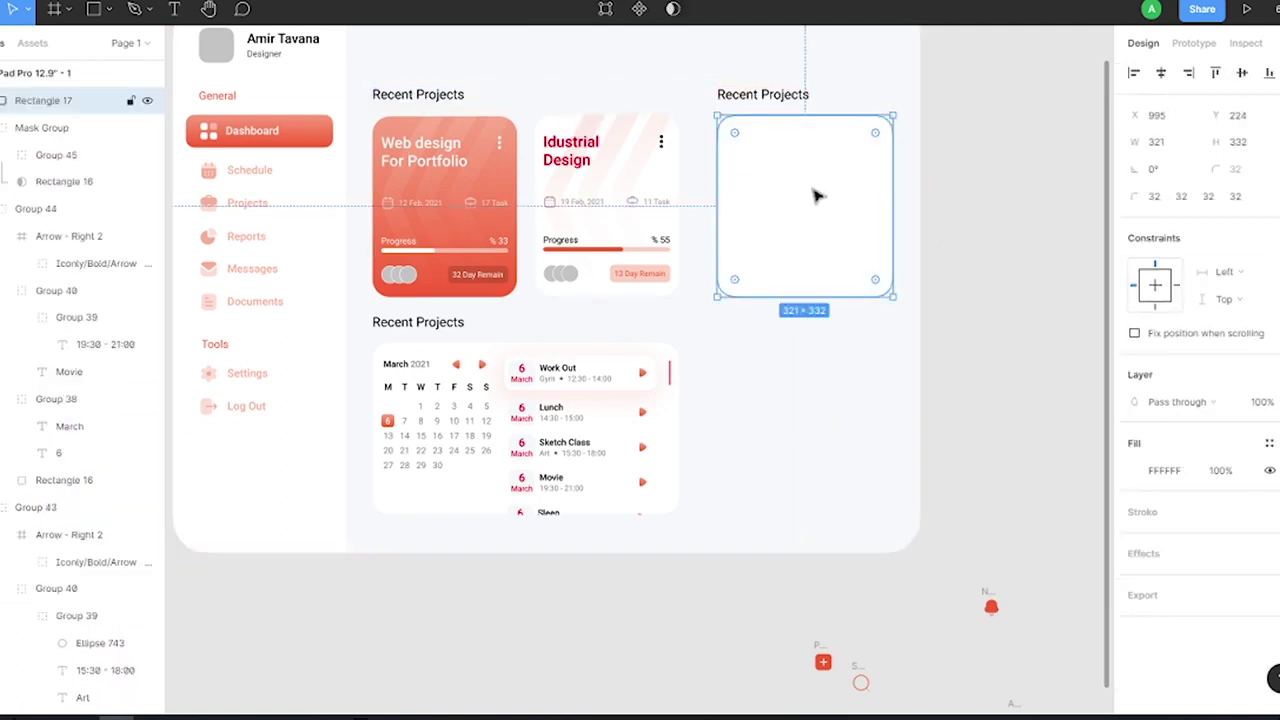
click(978, 183)
drag(765, 94, 774, 170)
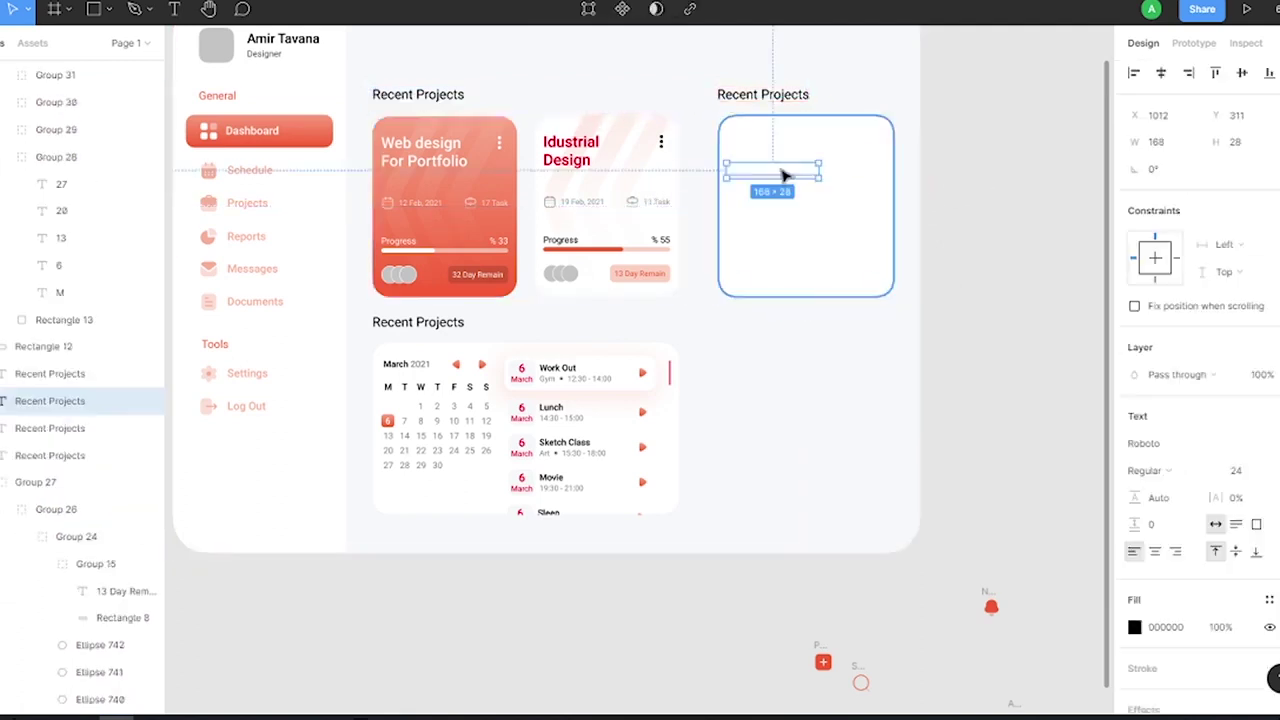
click(1255, 473)
Set the Last Month title to 20 px and move it to the card's top-left
text(20)
key(Return)
text(Last Month)
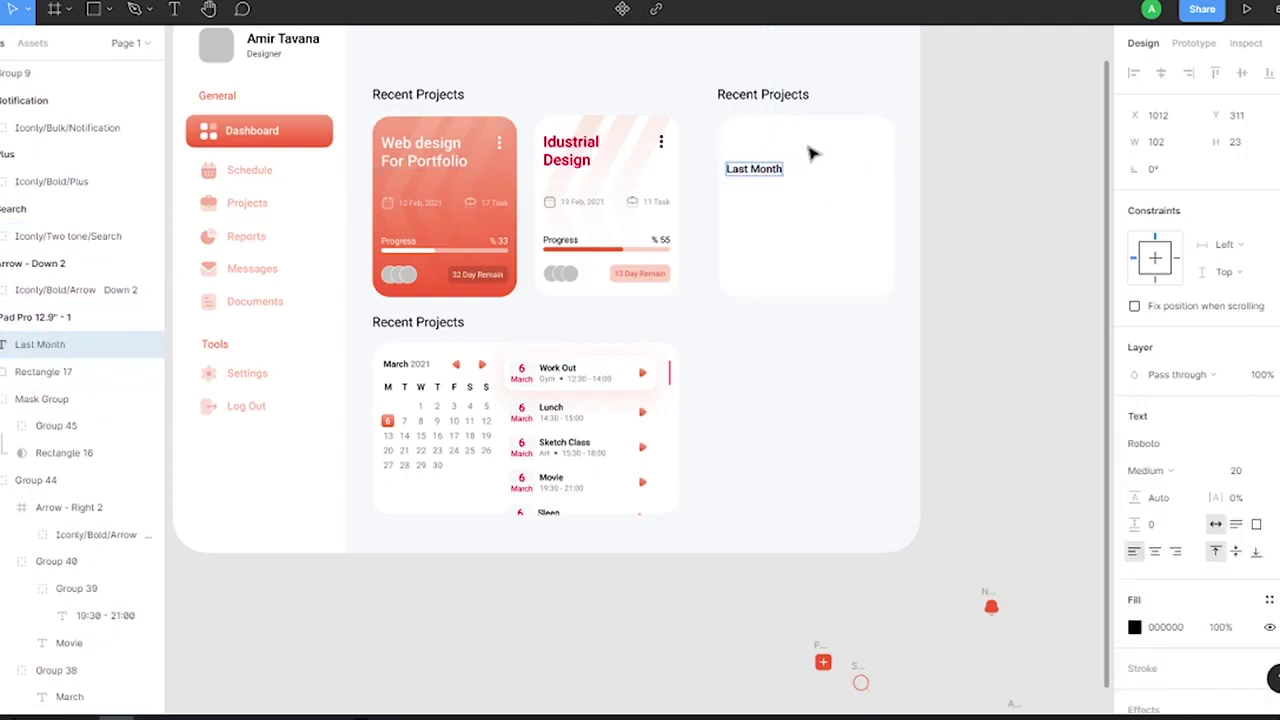
scroll(812, 153, up, 3)
drag(697, 221, 697, 163)
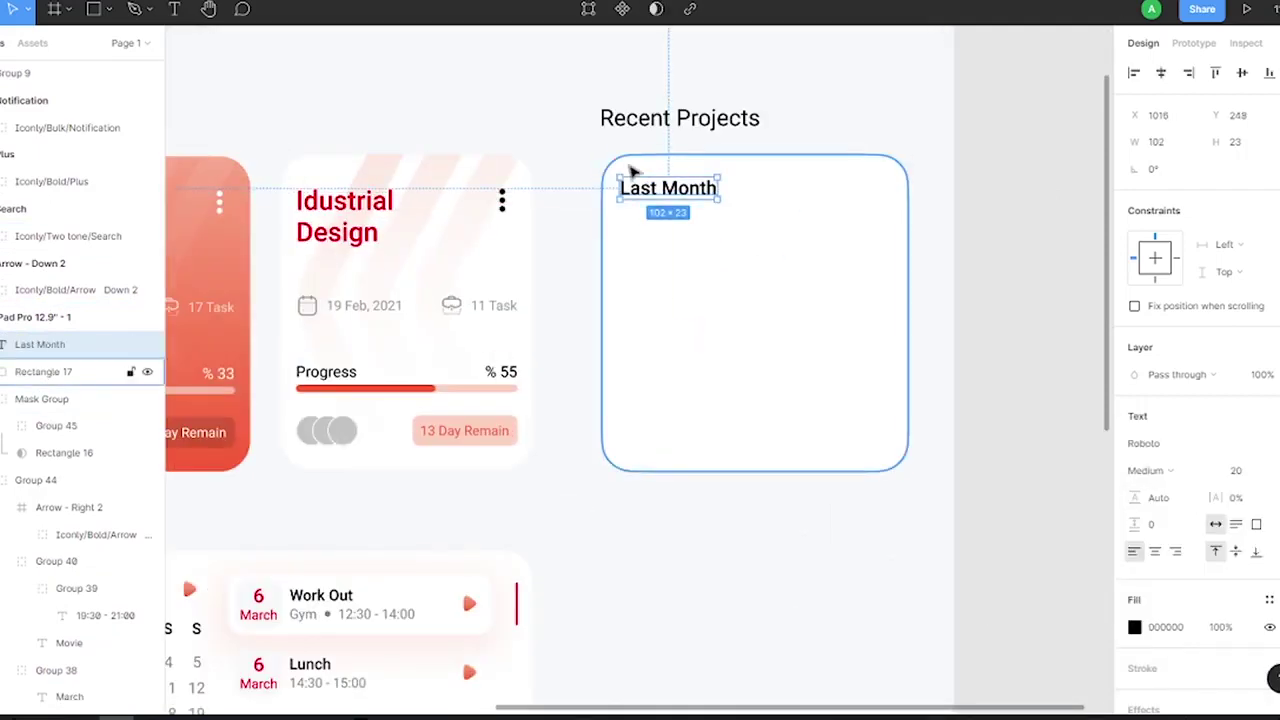
Bring the down-arrow icon into the card and give it a linear gradient fill
scroll(740, 190, down, 5)
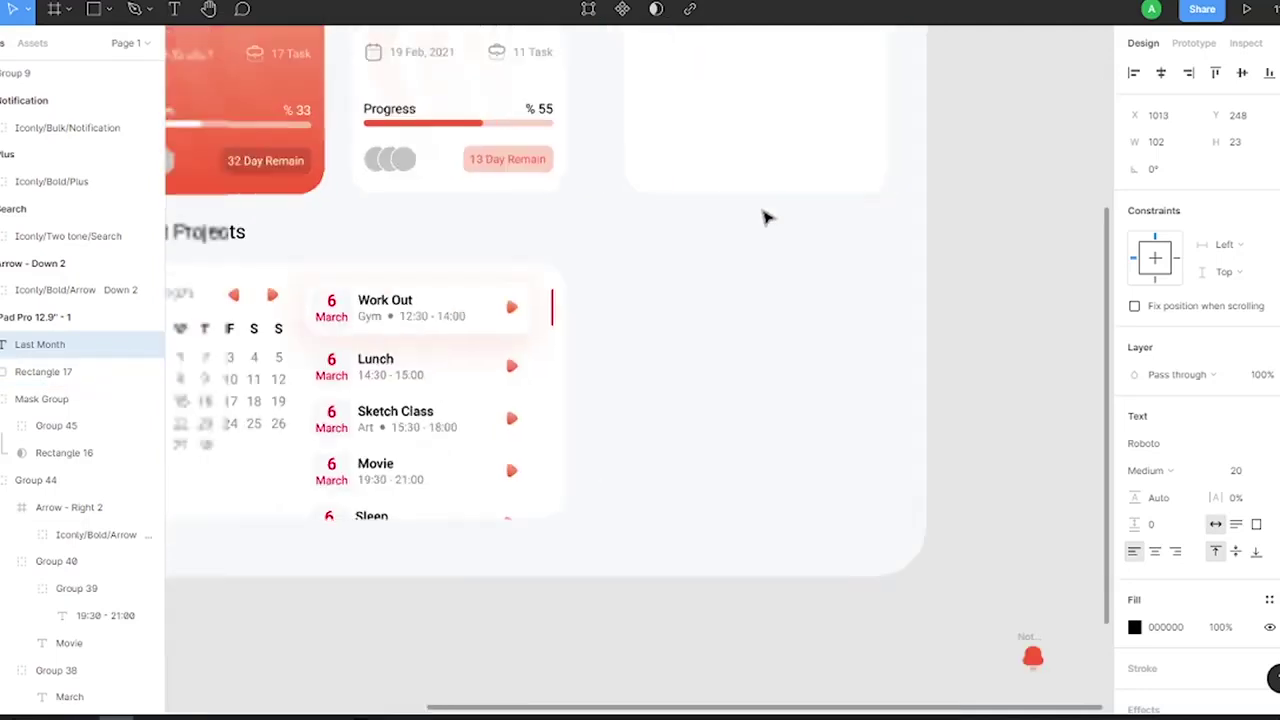
click(810, 183)
drag(810, 183, 790, 155)
scroll(800, 150, up, 5)
click(1134, 708)
click(945, 270)
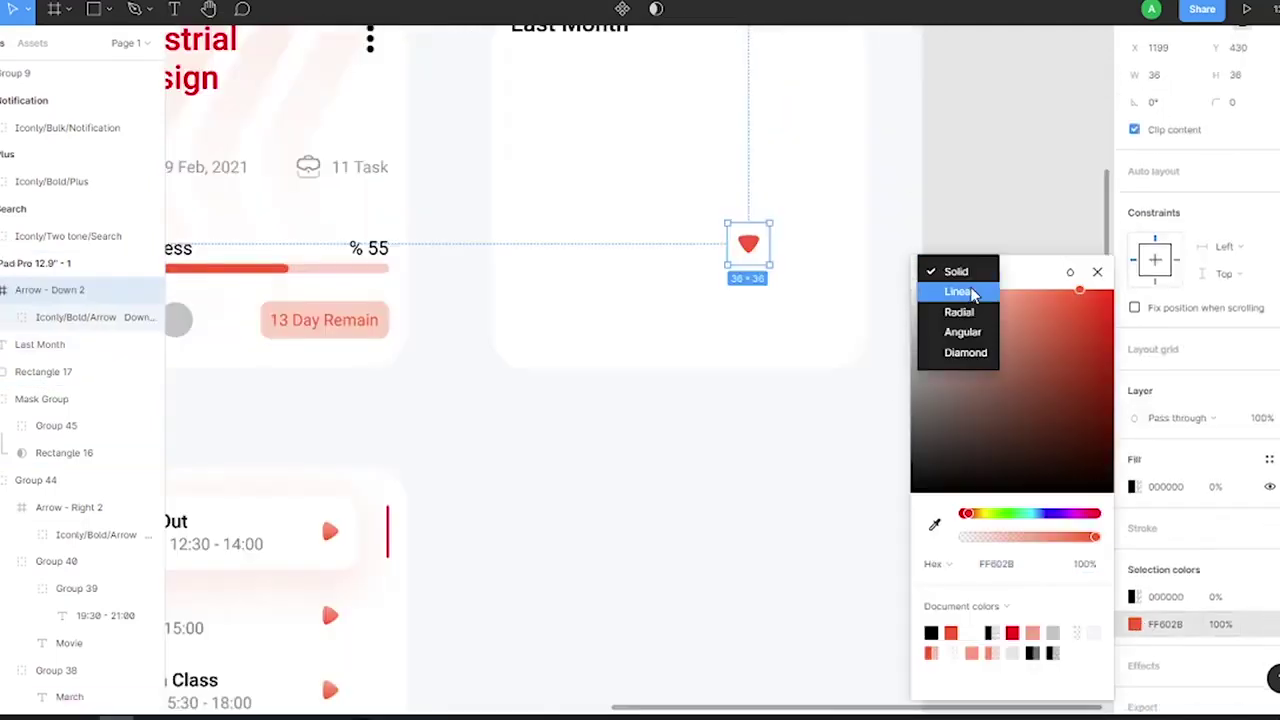
click(960, 291)
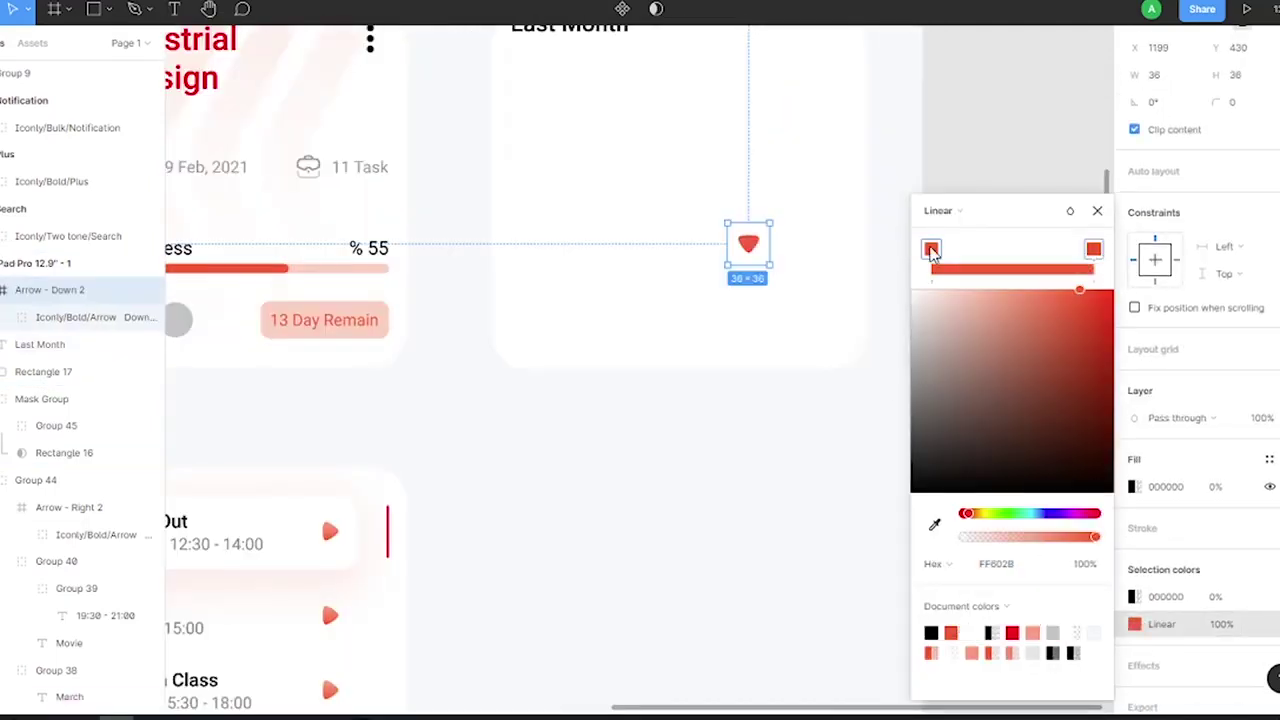
click(726, 246)
Resize the arrow to 32×32 and nudge it beside the Last Month title
click(748, 244)
click(1240, 168)
text(32)
key(Return)
scroll(785, 385, up, 2)
drag(786, 387, 713, 169)
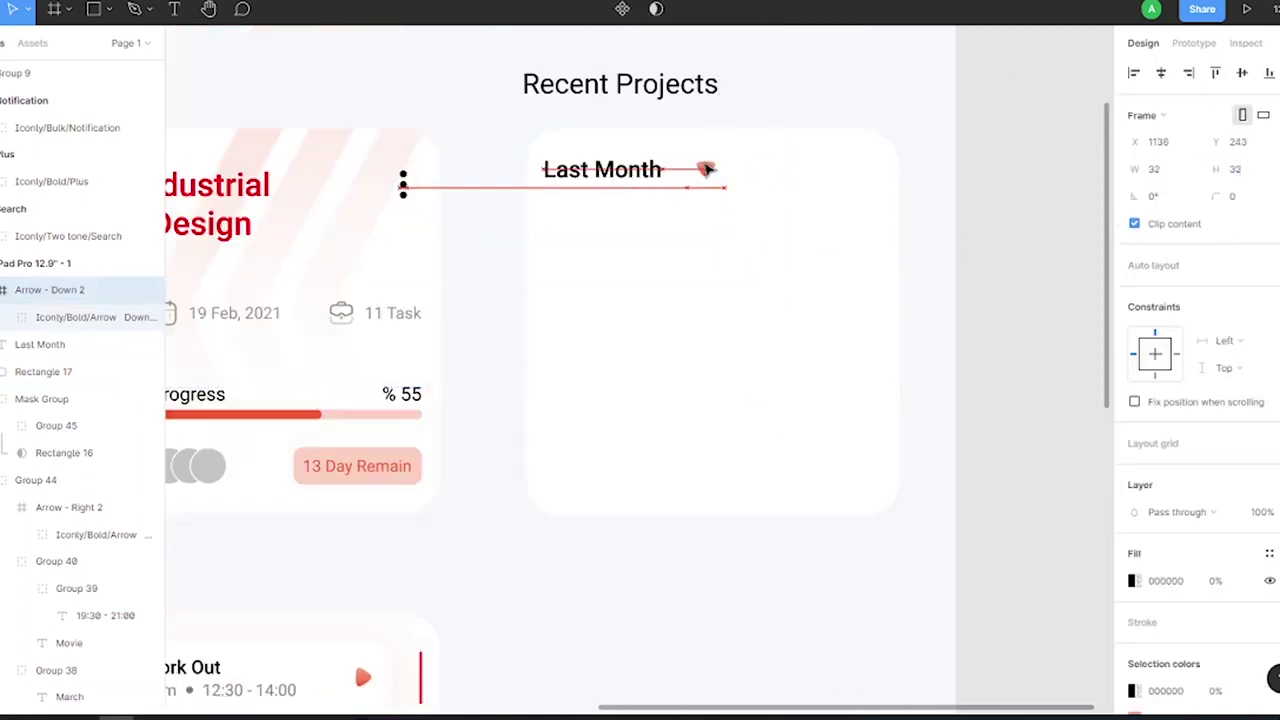
key(Left)
key(Left)
key(Left)
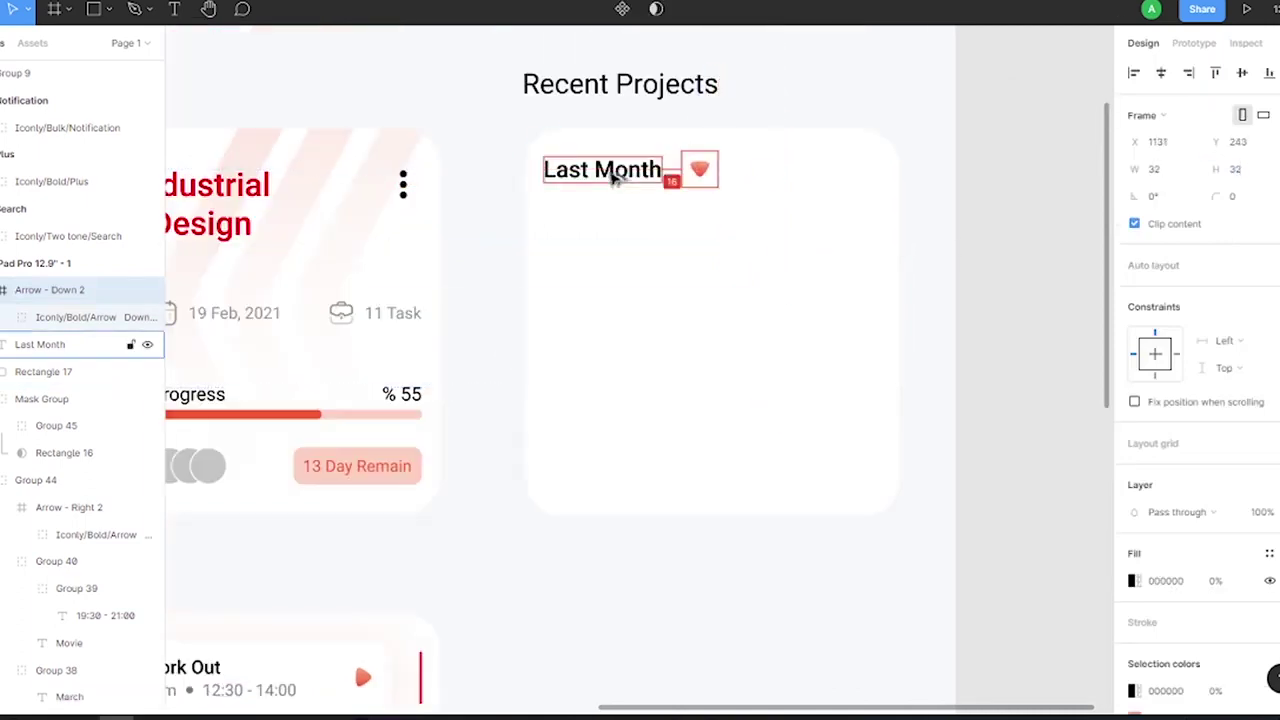
key(Left)
key(Left)
key(Left)
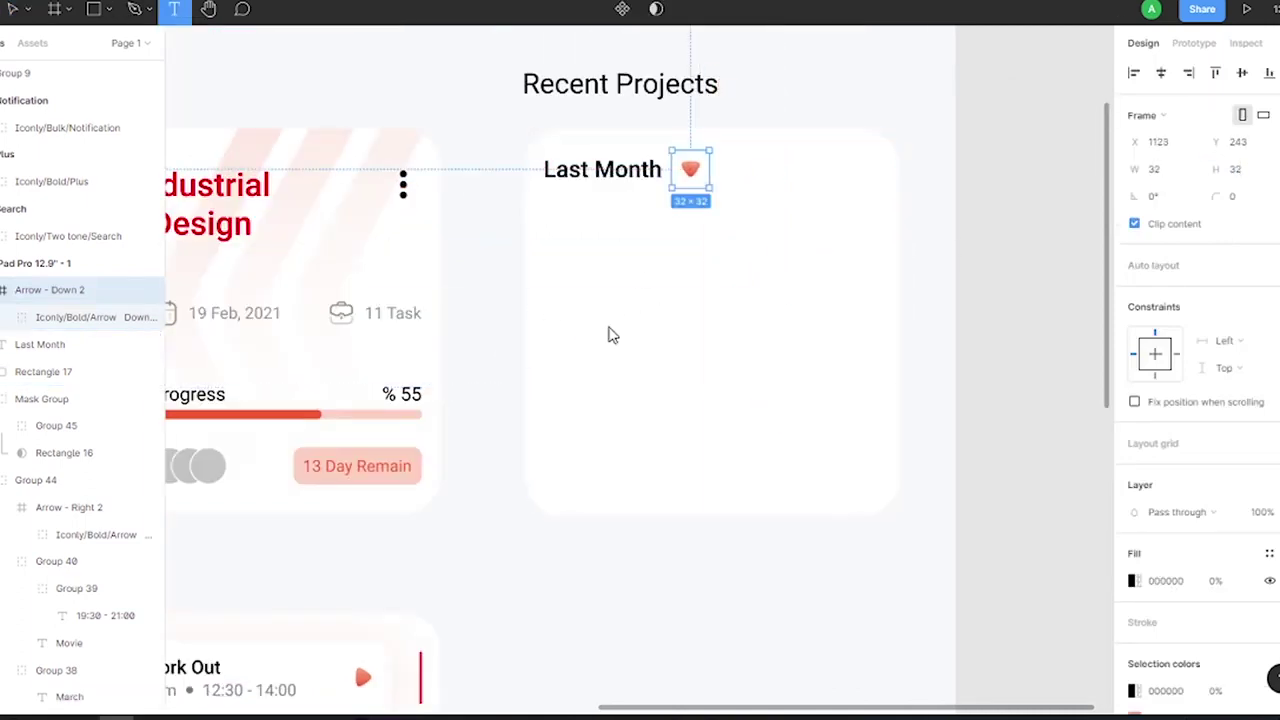
Add an 'S' text label inside the card
click(551, 320)
text(S)
click(597, 172)
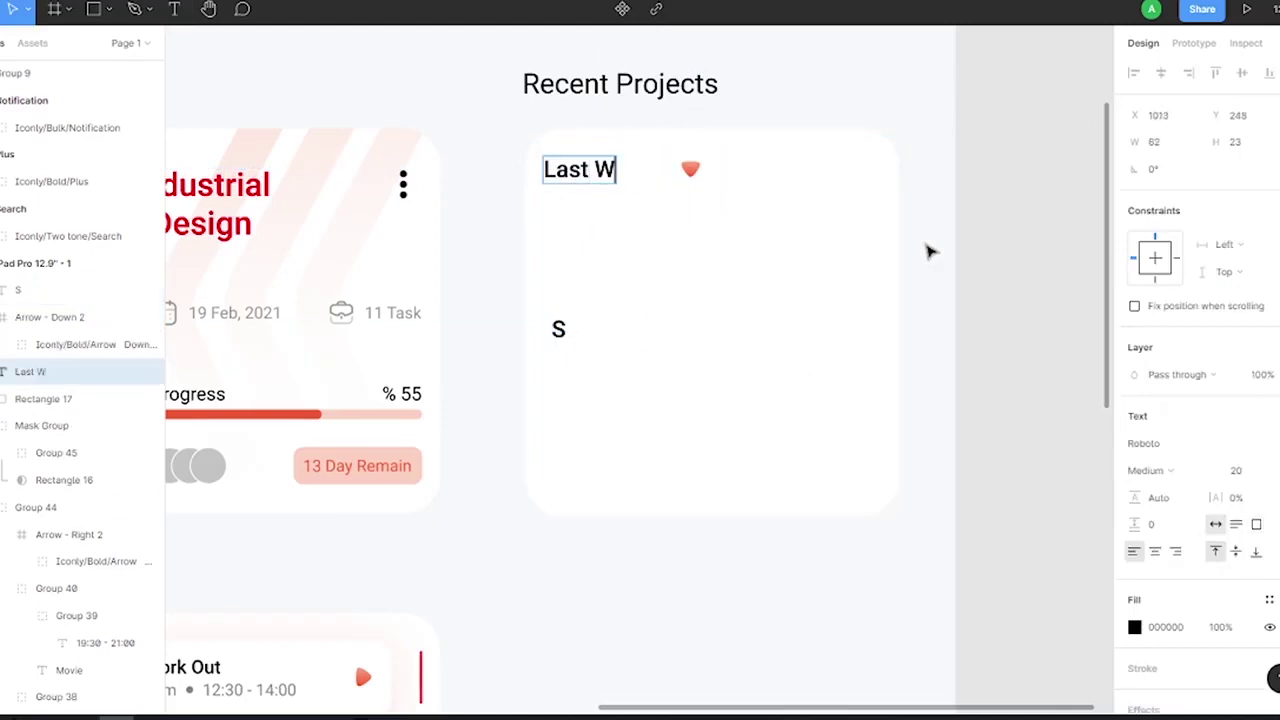
Style the S label as Regular 16 at 50% opacity
drag(690, 170, 607, 167)
click(558, 329)
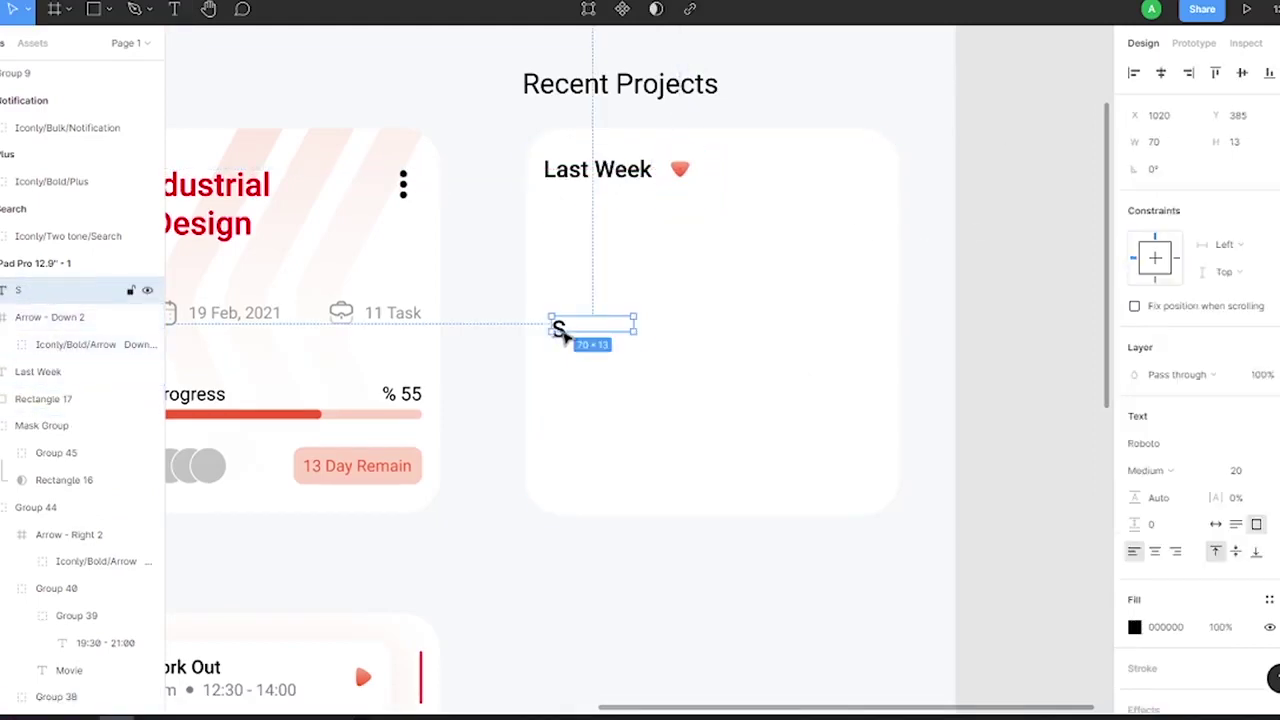
click(1260, 472)
click(1150, 470)
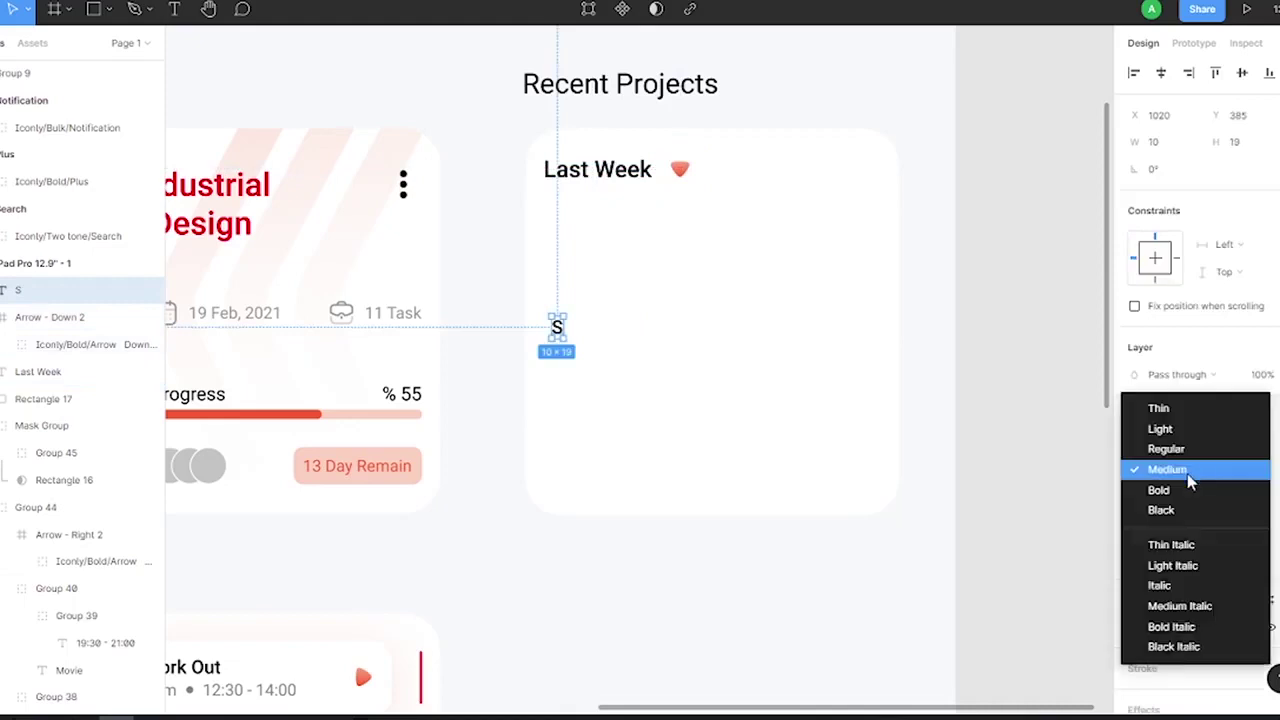
click(1150, 449)
click(1258, 374)
text(50)
Duplicate the S label across the card and retype the copies as M, T, W, T, F, S, S
drag(557, 327, 751, 329)
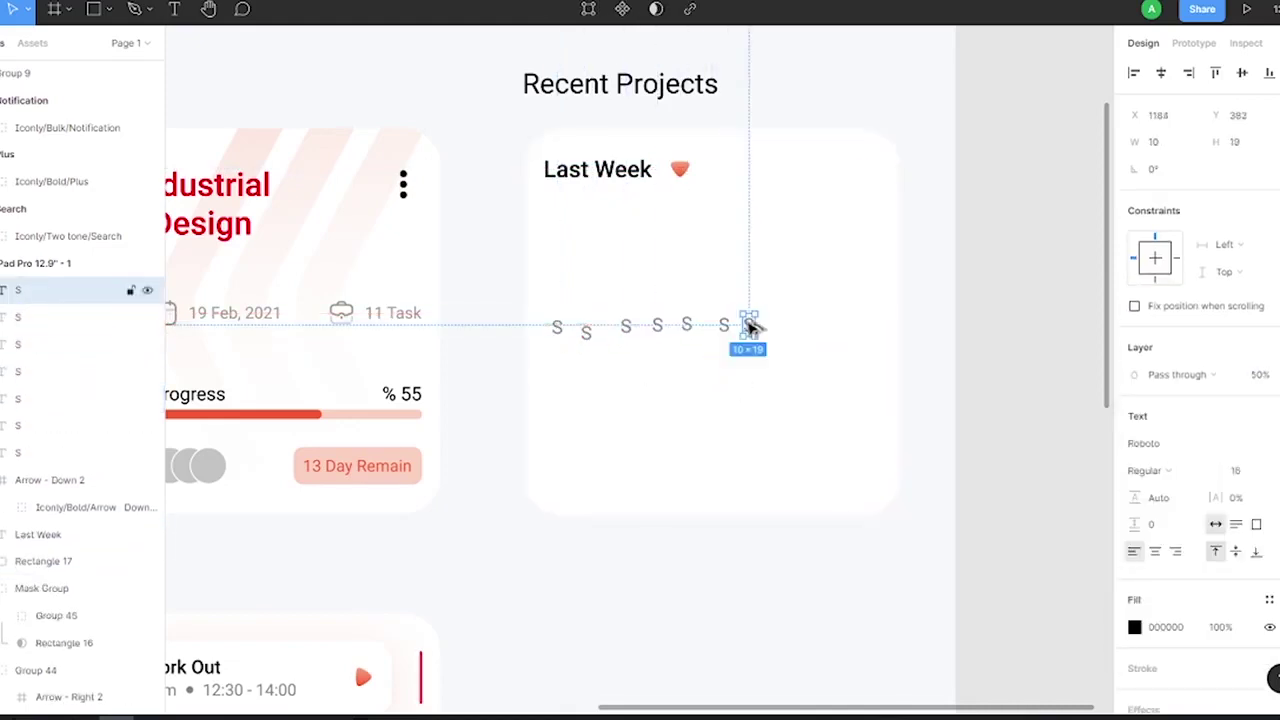
double_click(558, 327)
text(M)
double_click(586, 331)
text(T)
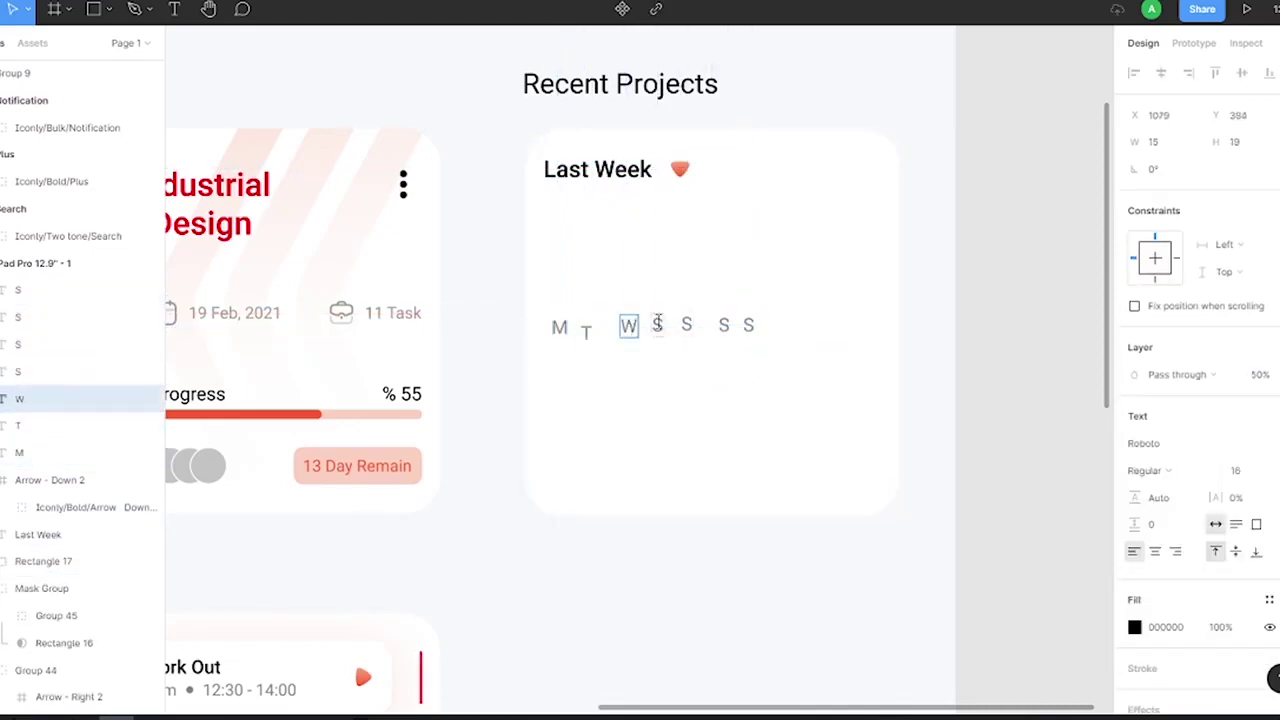
double_click(657, 324)
text(T)
double_click(686, 324)
text(F)
Move the seven day labels to the card's bottom, with the last S at the right edge
drag(545, 355, 765, 320)
drag(573, 327, 565, 464)
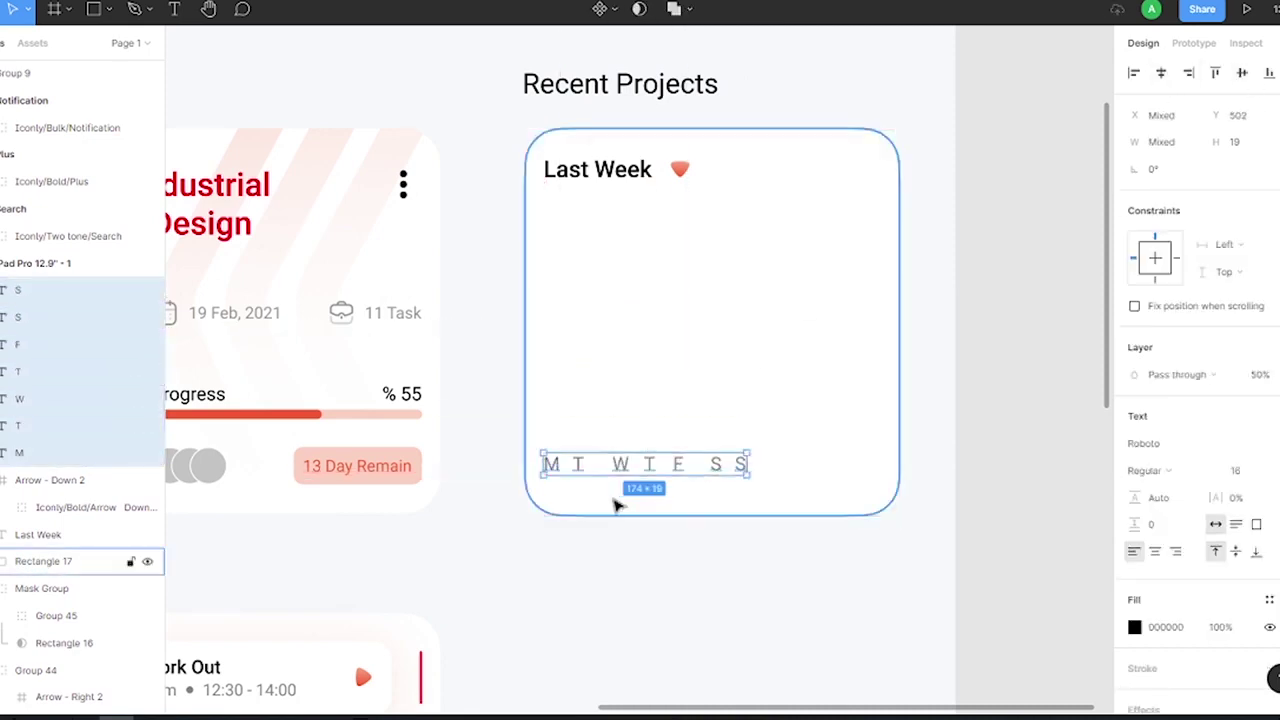
key(Right)
key(Right)
key(Right)
click(749, 463)
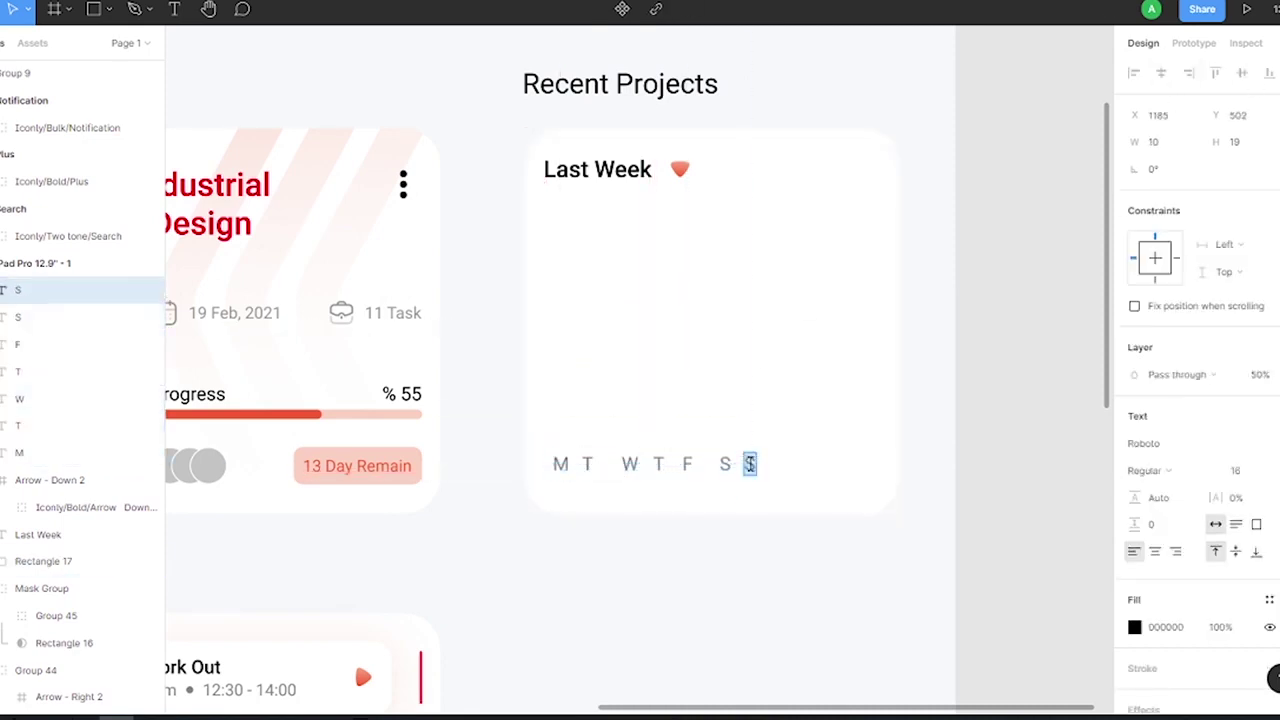
key(shift+Right)
key(shift+Right)
key(shift+Right)
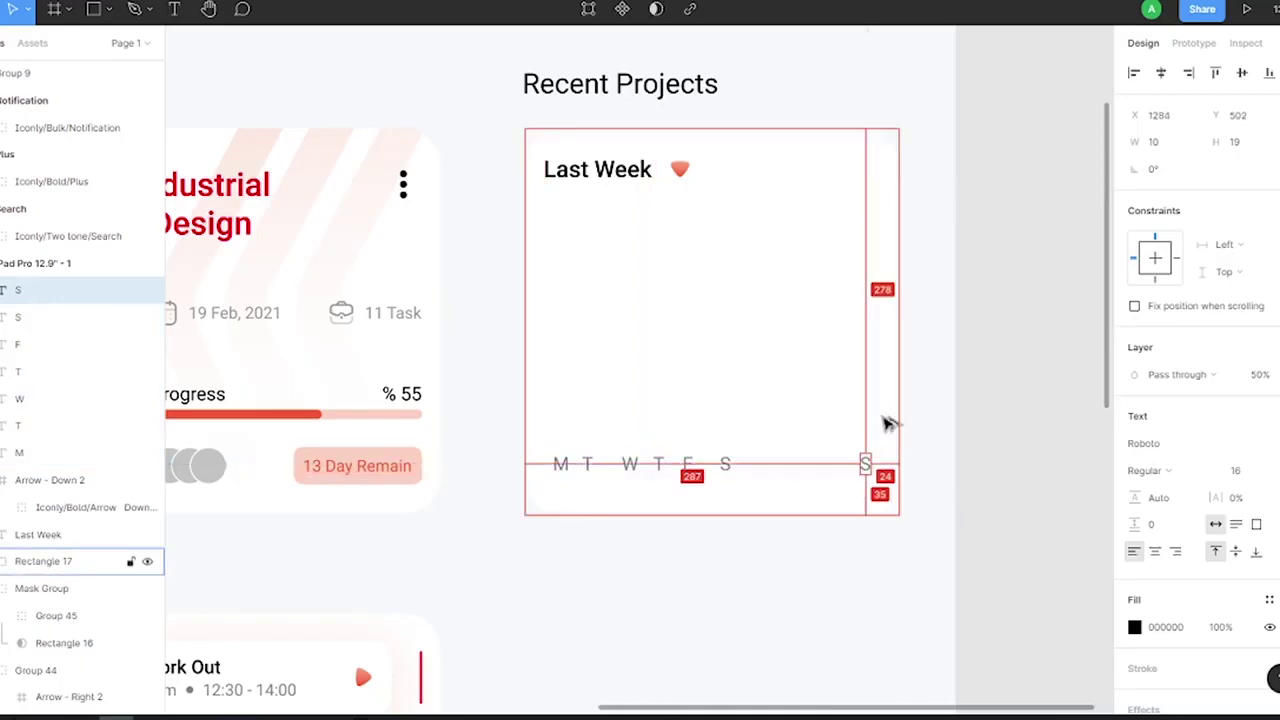
Space the day labels evenly with Tidy Up and place the chart path's first point
shift+click(725, 463)
shift+click(687, 463)
shift+click(658, 463)
shift+click(629, 463)
shift+click(587, 463)
shift+click(560, 463)
key(alt+shift+h)
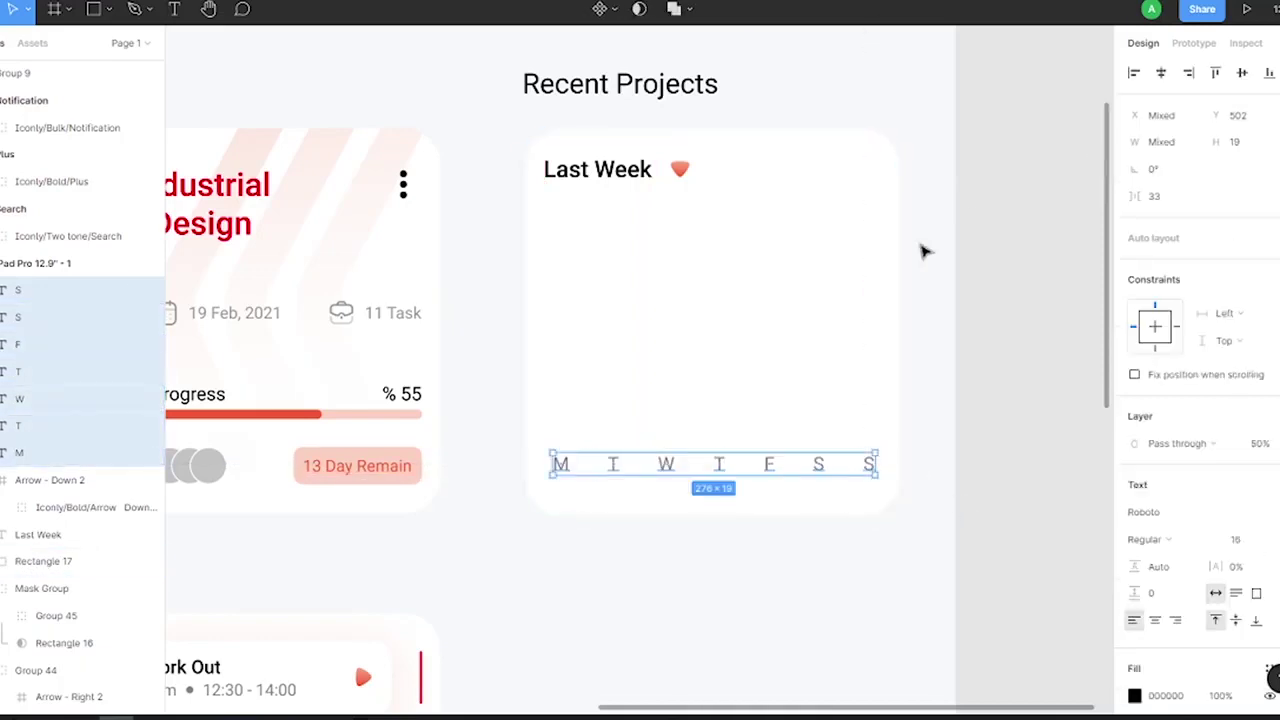
click(134, 9)
click(554, 333)
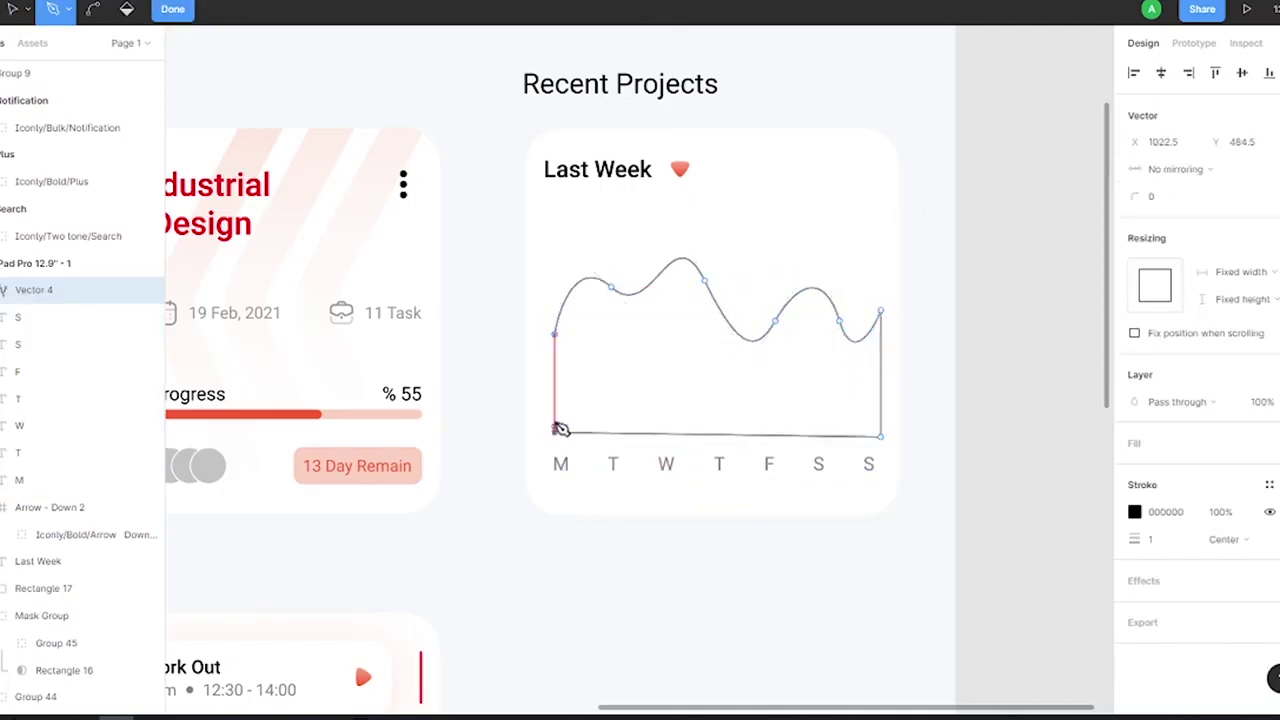
Close the wavy chart path, narrow it to 272 wide, and paste a duplicate
click(555, 334)
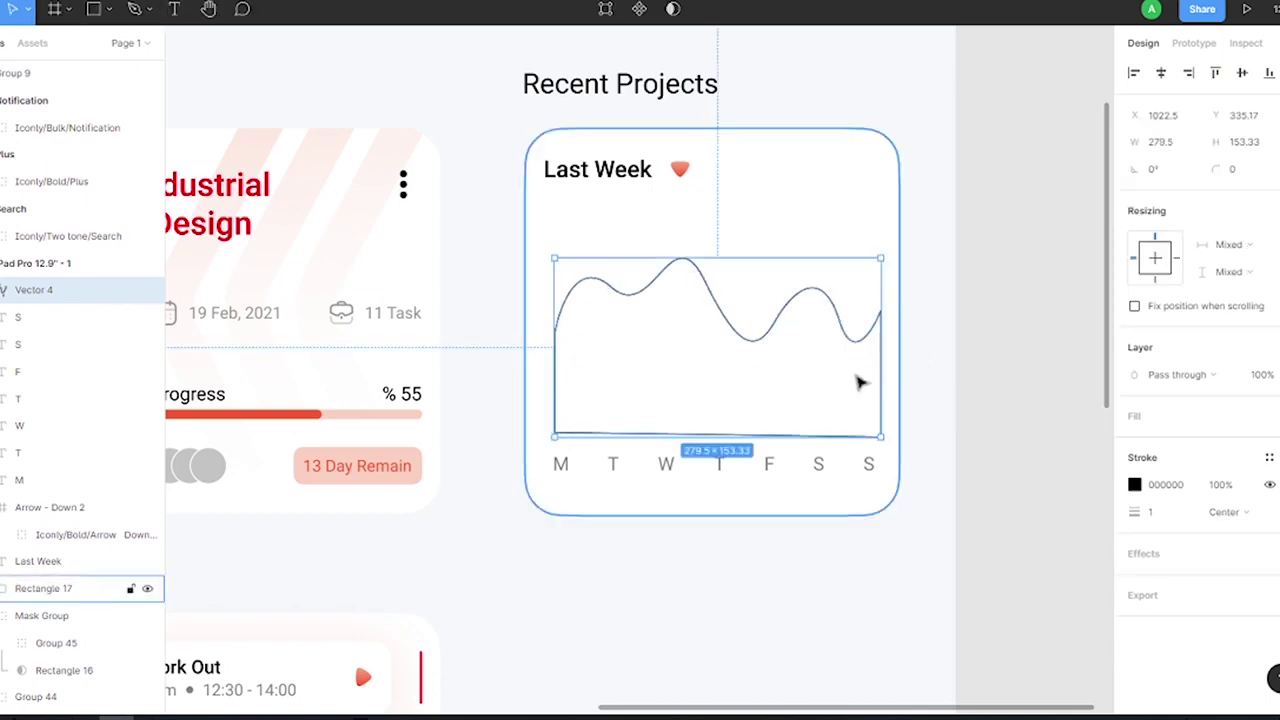
double_click(583, 288)
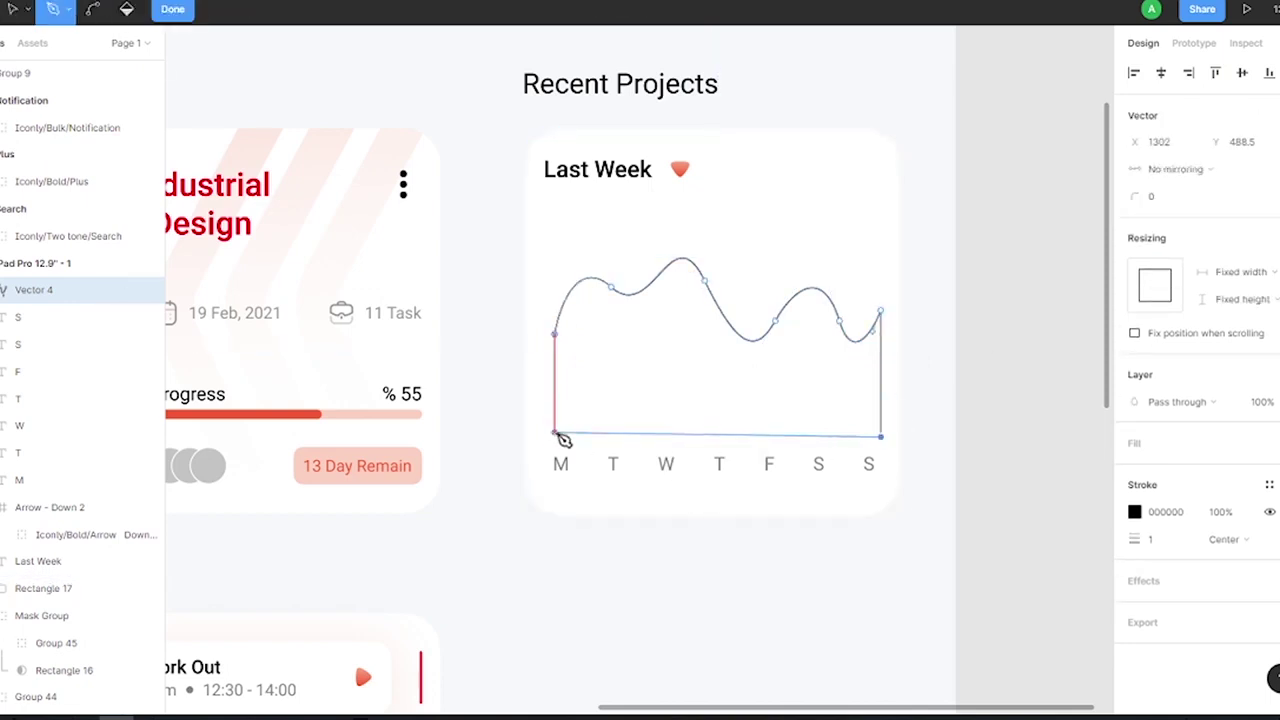
key(Escape)
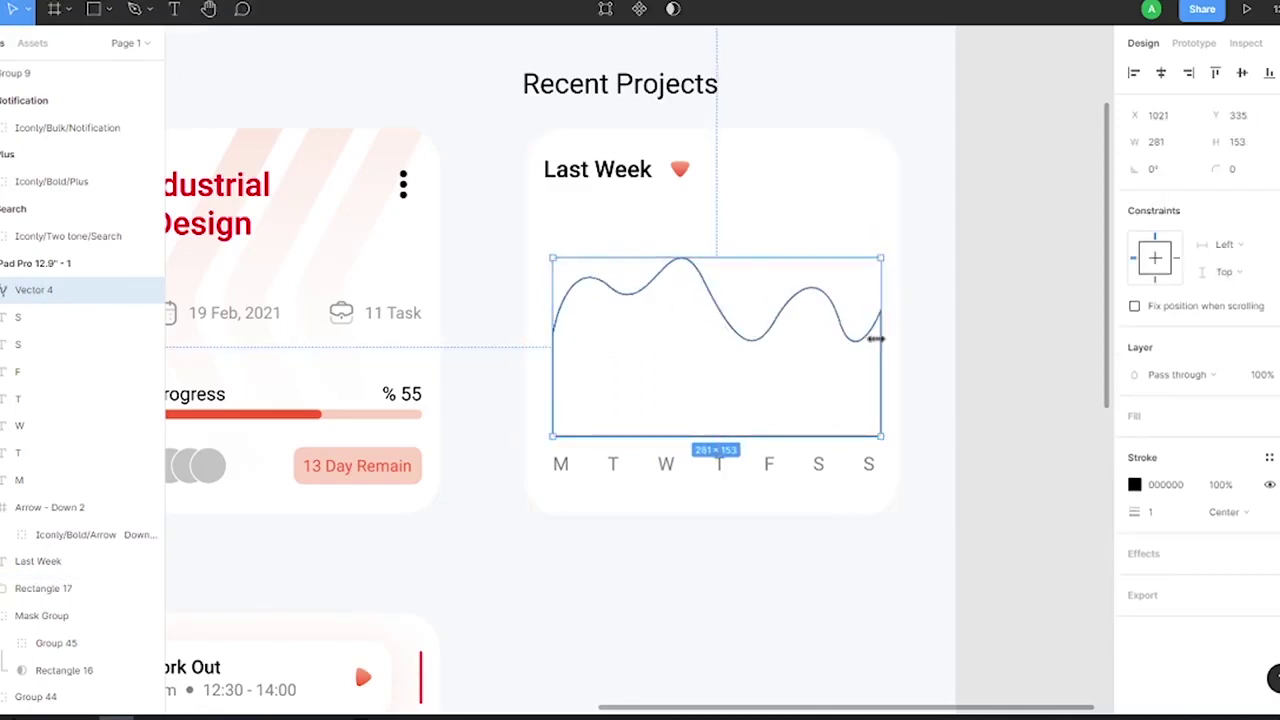
drag(880, 340, 869, 345)
click(1006, 309)
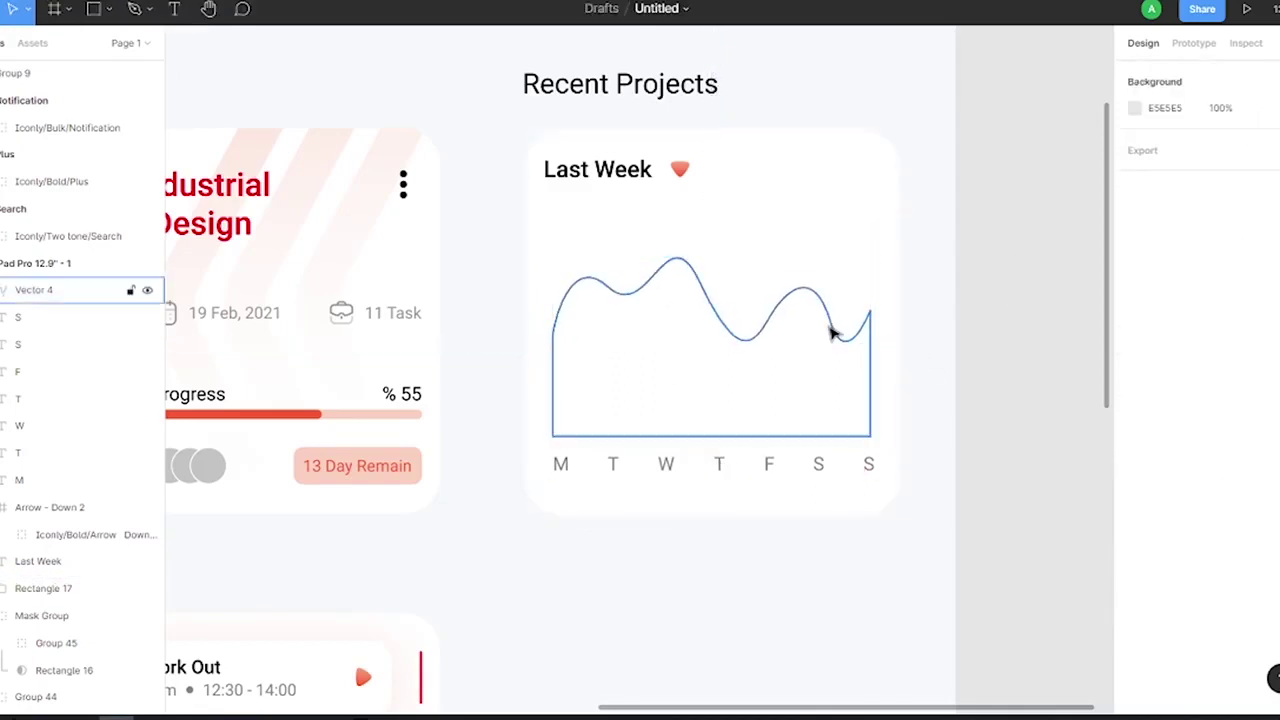
click(832, 331)
key(ctrl+c)
key(ctrl+v)
click(22, 320)
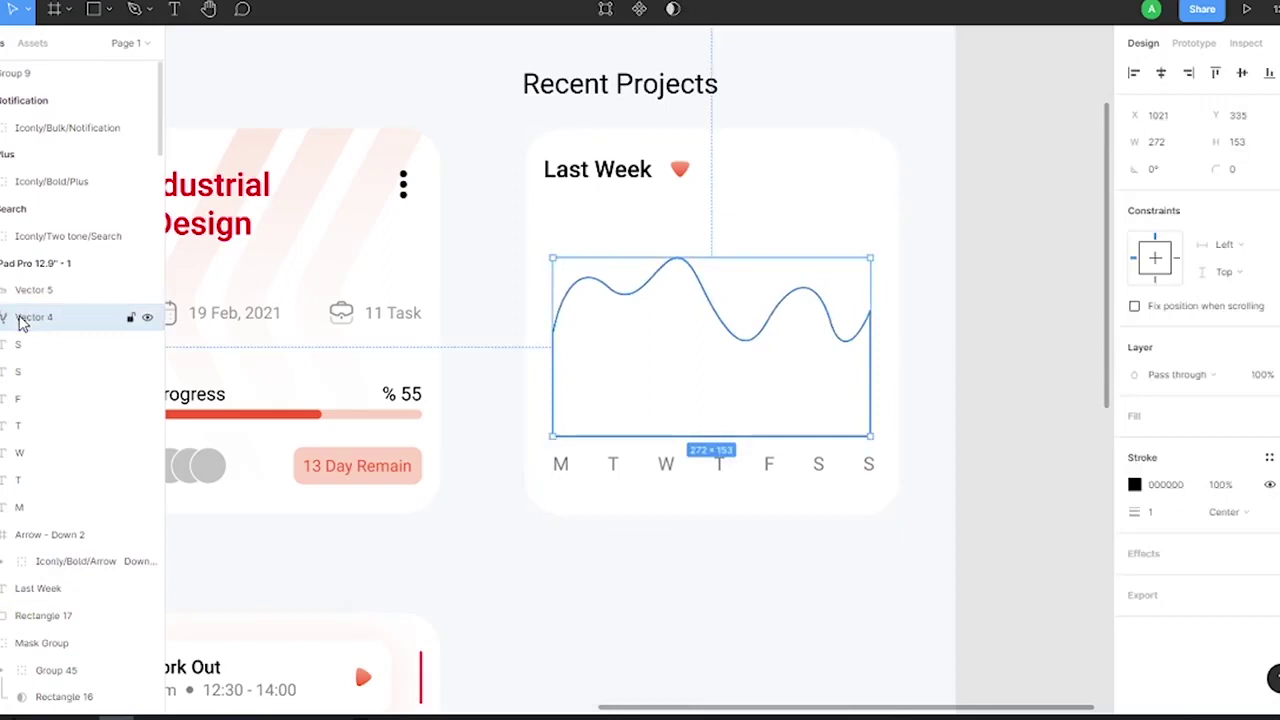
Fill the chart area with a FEDBCF-to-FE7244 linear gradient at 70% layer opacity
click(1269, 415)
click(1134, 443)
click(938, 271)
click(940, 289)
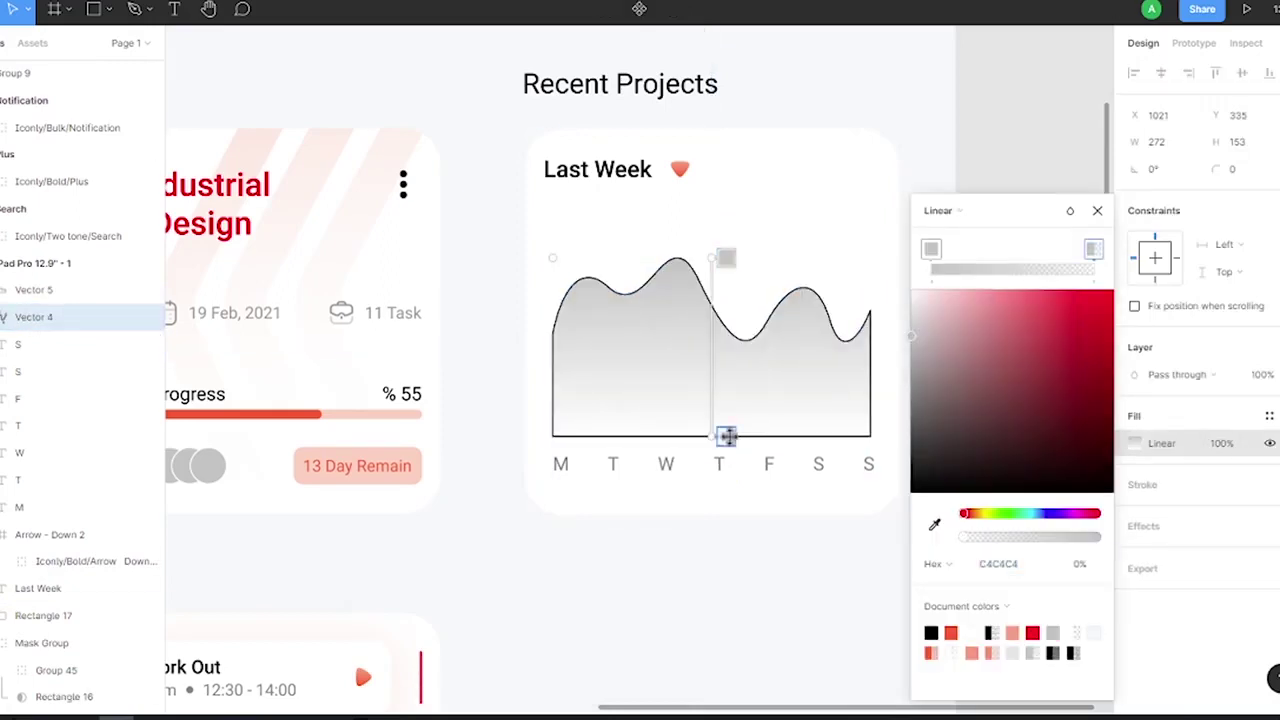
drag(726, 436, 712, 399)
text(Fadbb)
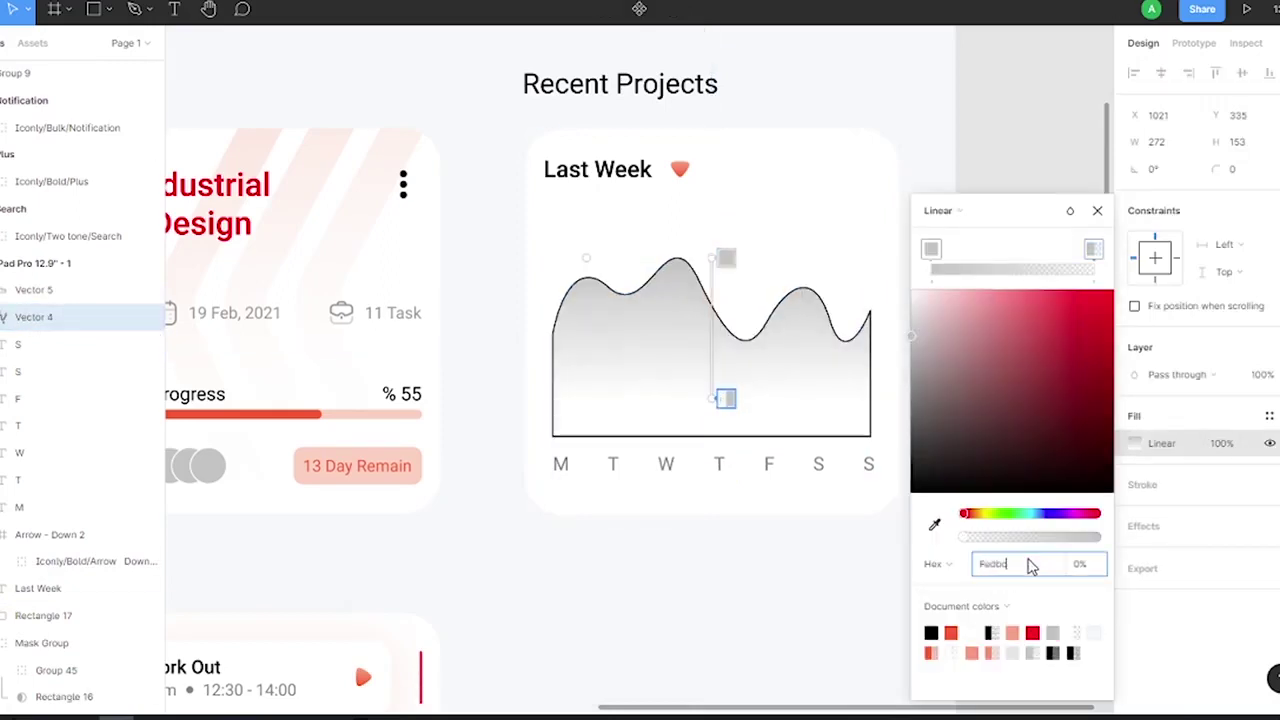
text(f)
key(Return)
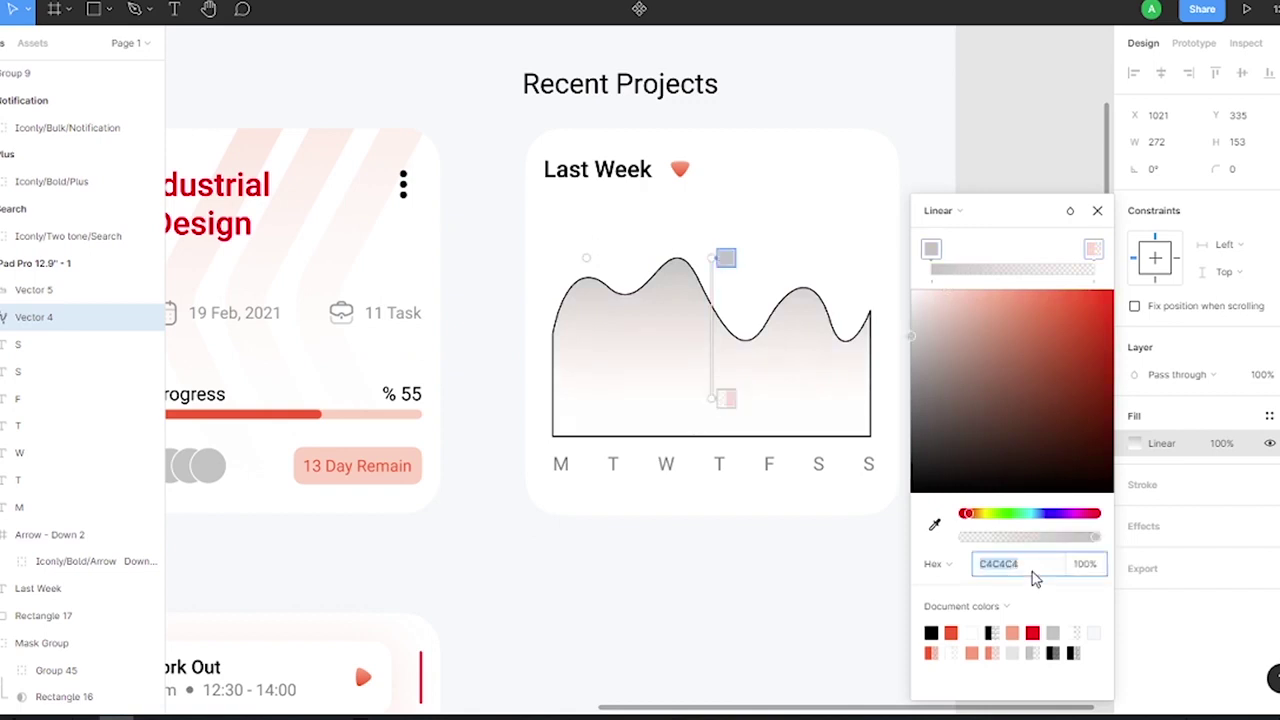
text(FE7244)
key(Return)
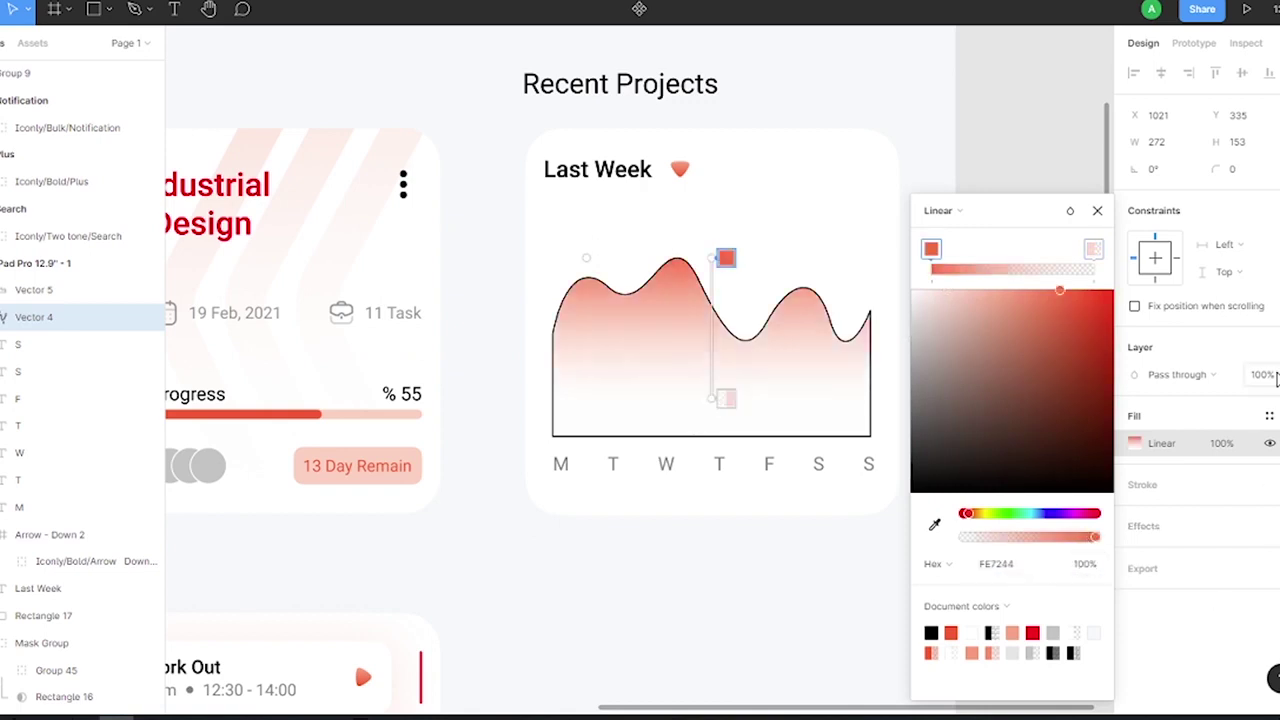
key(3)
drag(726, 258, 713, 311)
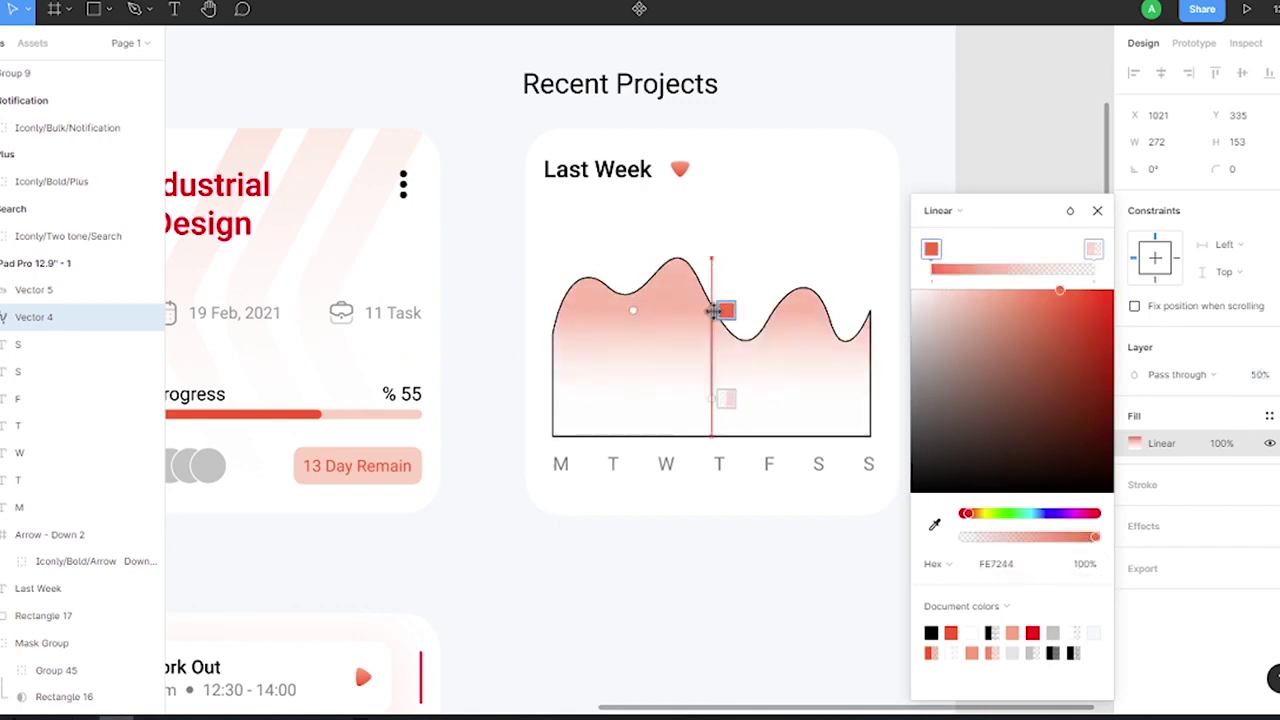
key(7)
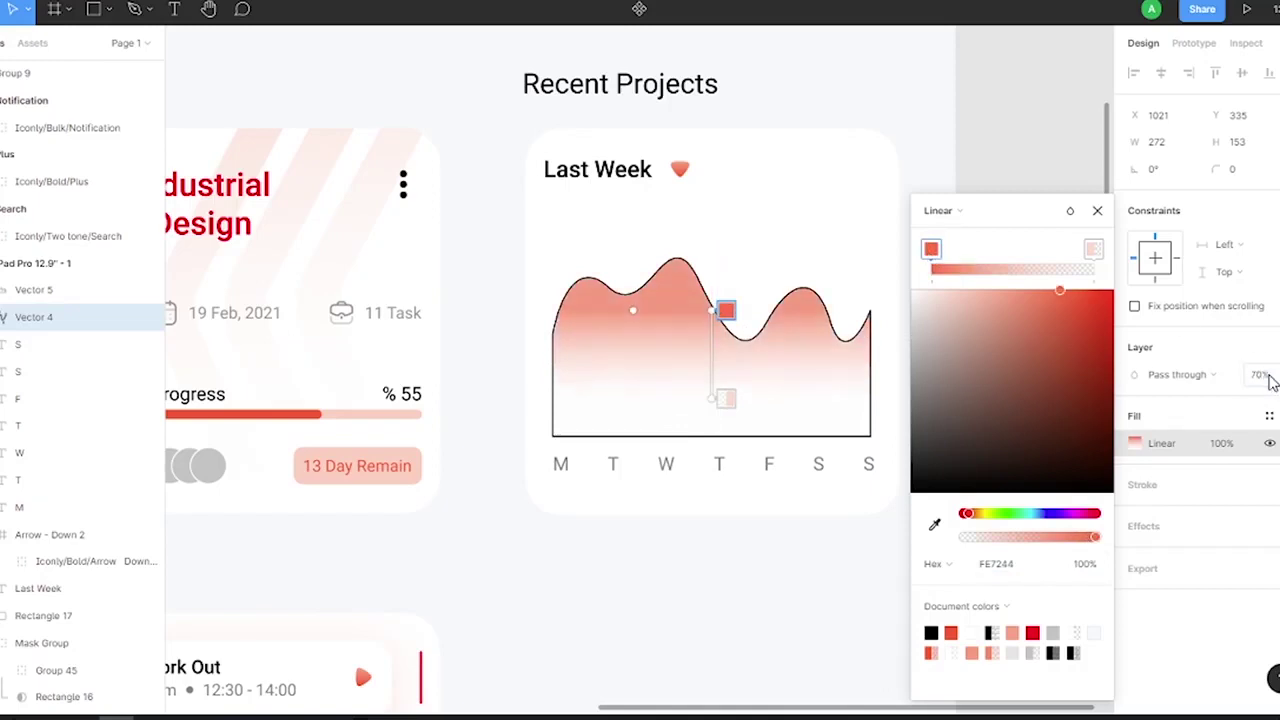
click(1269, 526)
Add a white 83% inner shadow with Y 5 and blur 10 to the chart area
click(1180, 553)
click(1165, 529)
click(1134, 553)
click(935, 649)
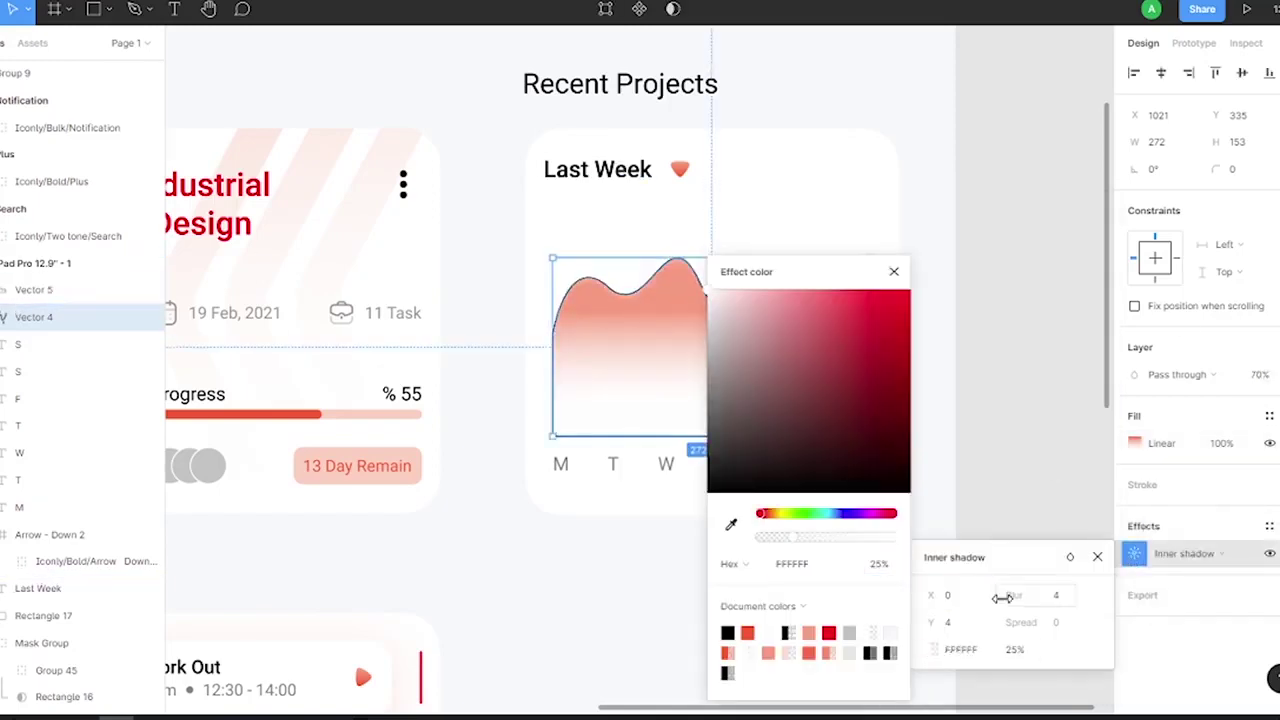
click(1060, 596)
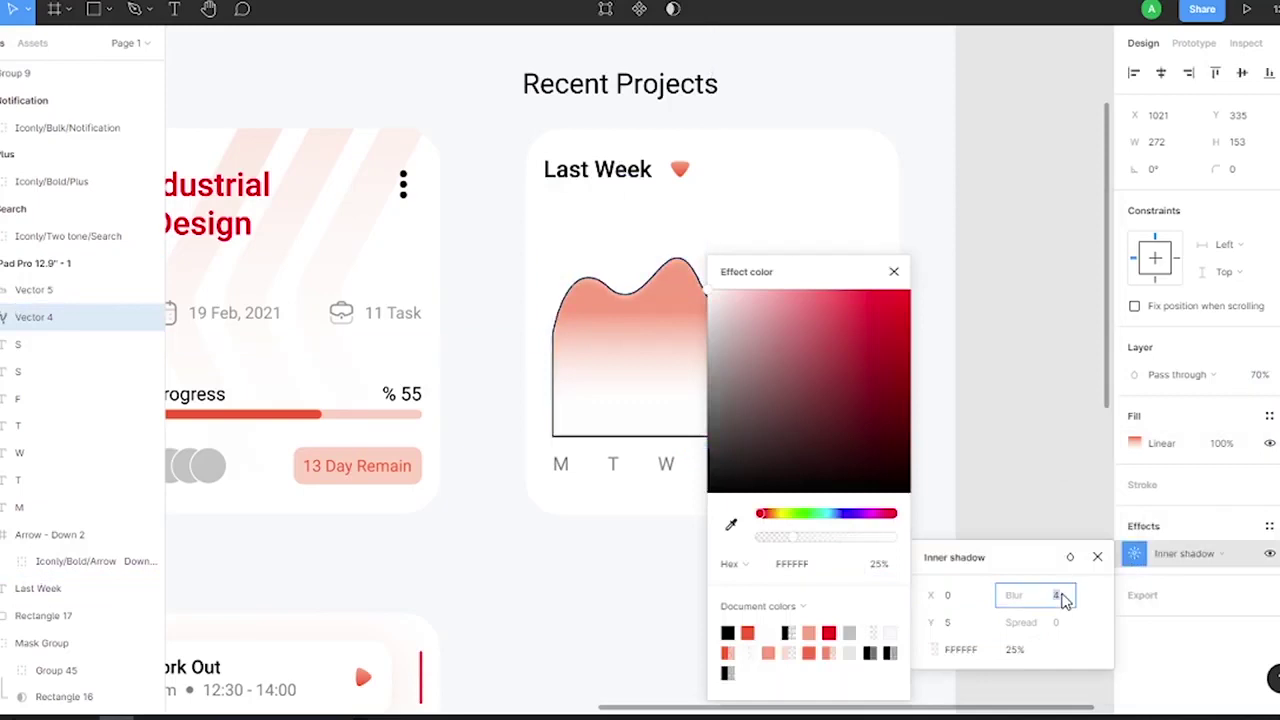
text(2)
click(873, 535)
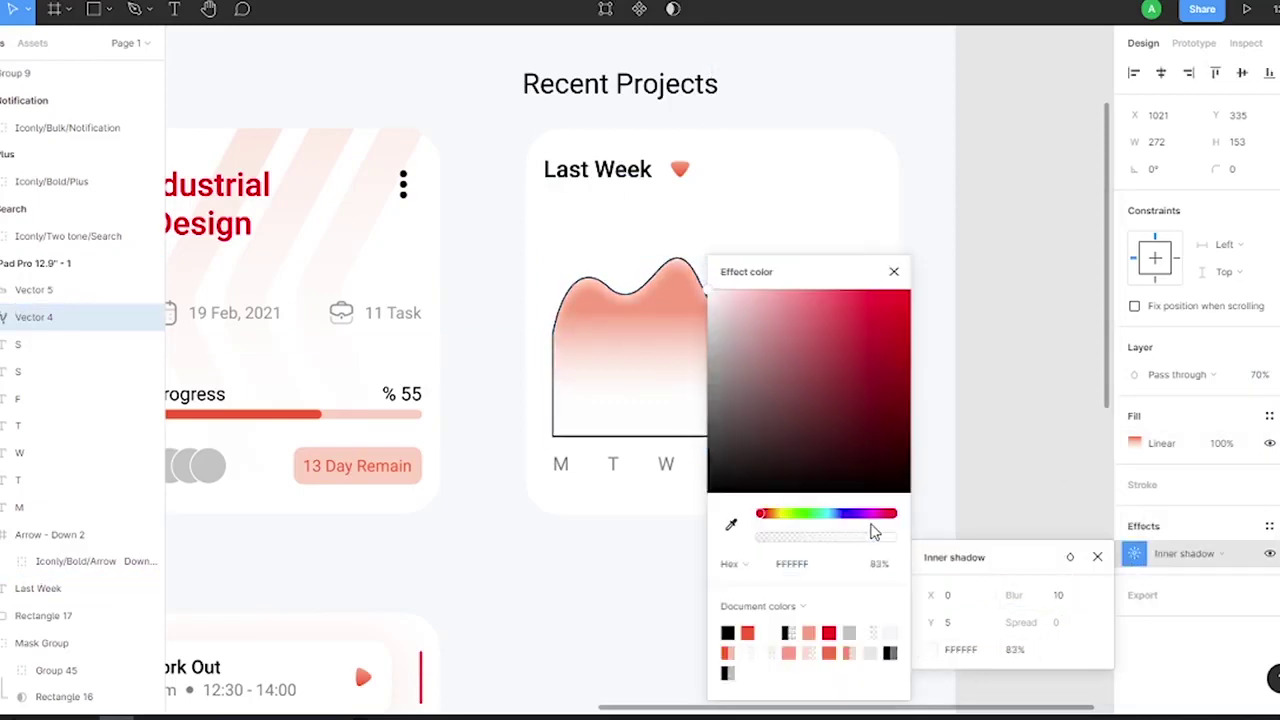
Set the red outline curve's stroke thickness to 2 px
click(868, 436)
click(1134, 484)
click(1160, 512)
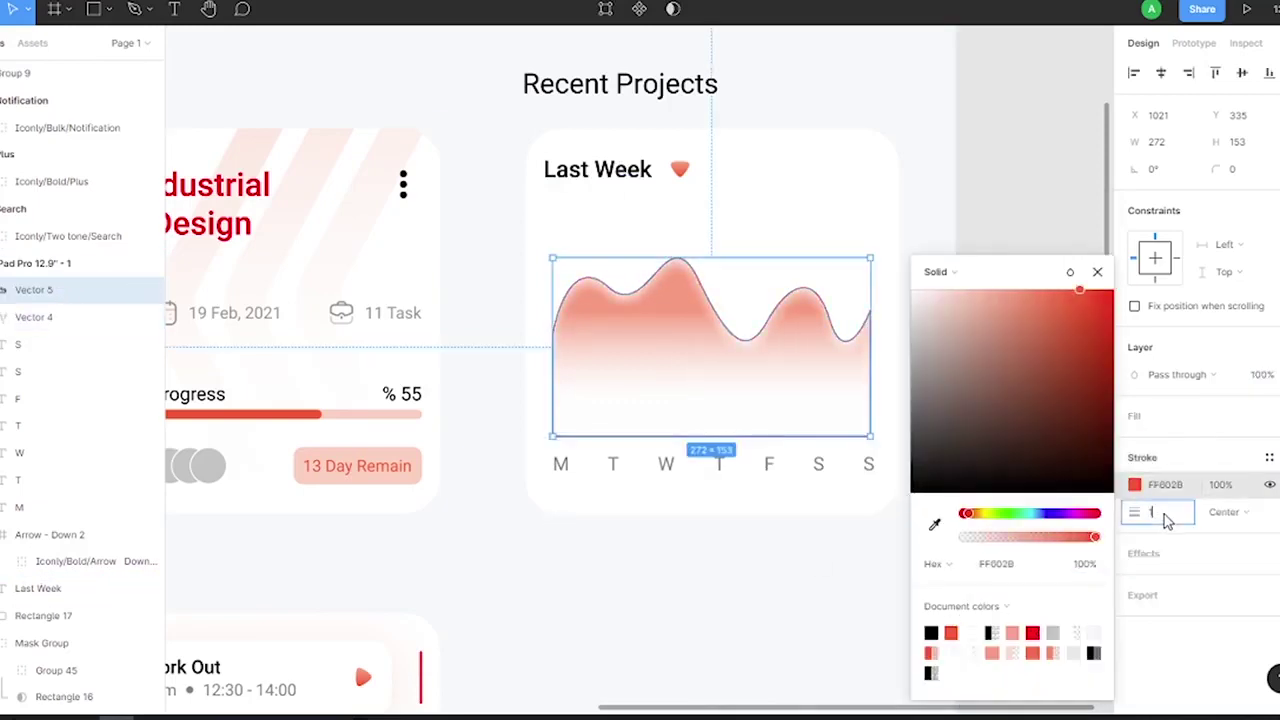
text(2)
key(Escape)
Temporarily hide the gradient layer to inspect the outline curve's points, then show it again
click(866, 371)
click(40, 316)
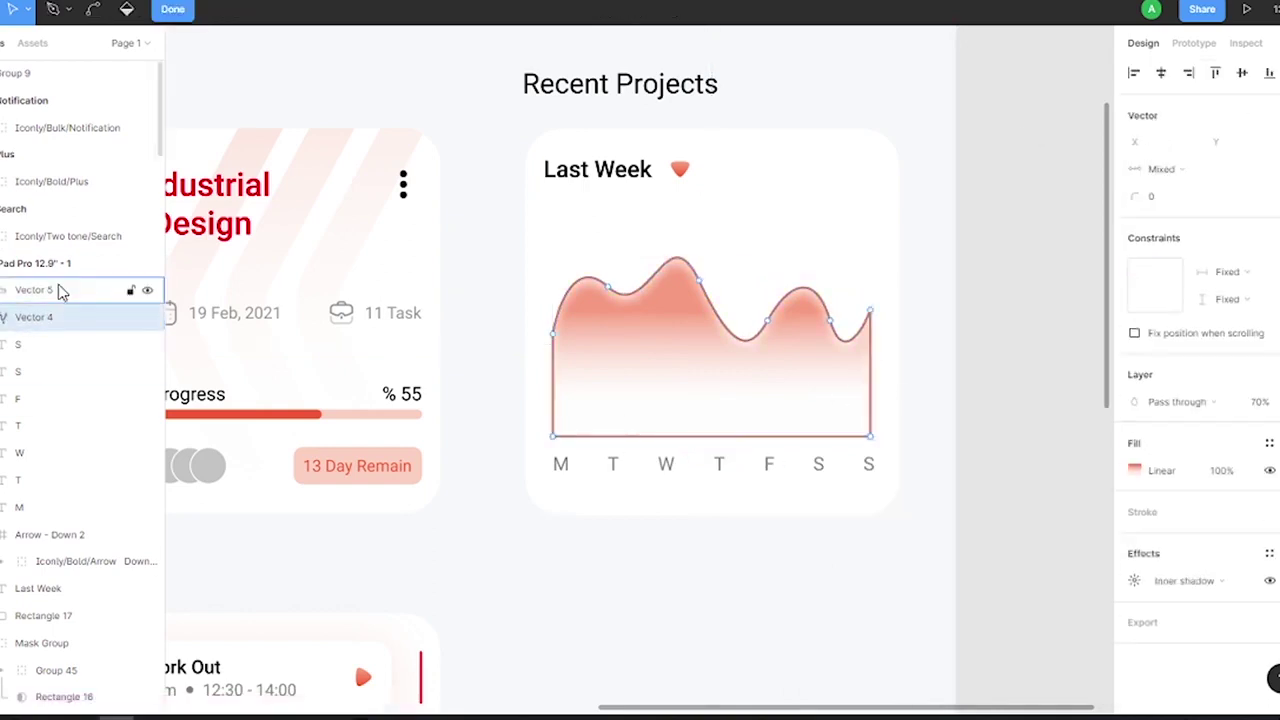
key(ctrl+shift+h)
click(34, 289)
double_click(571, 294)
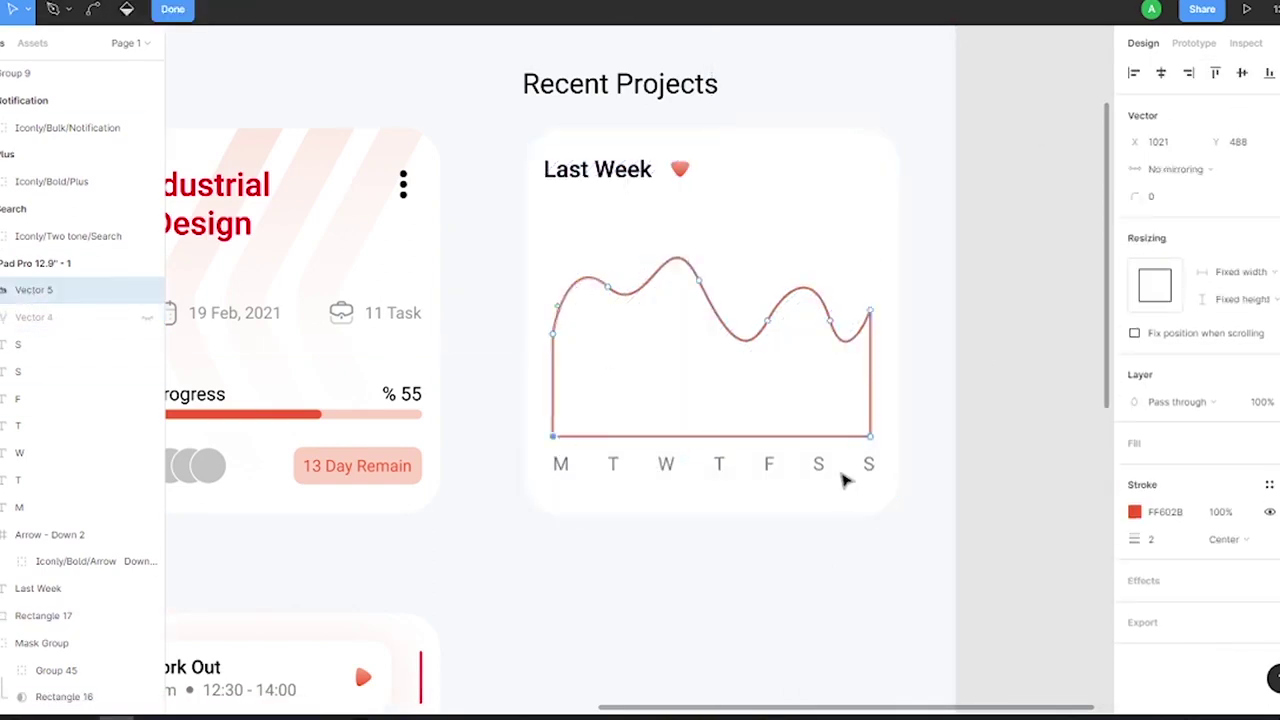
key(ctrl+z)
click(1020, 271)
scroll(1014, 491, down, 5)
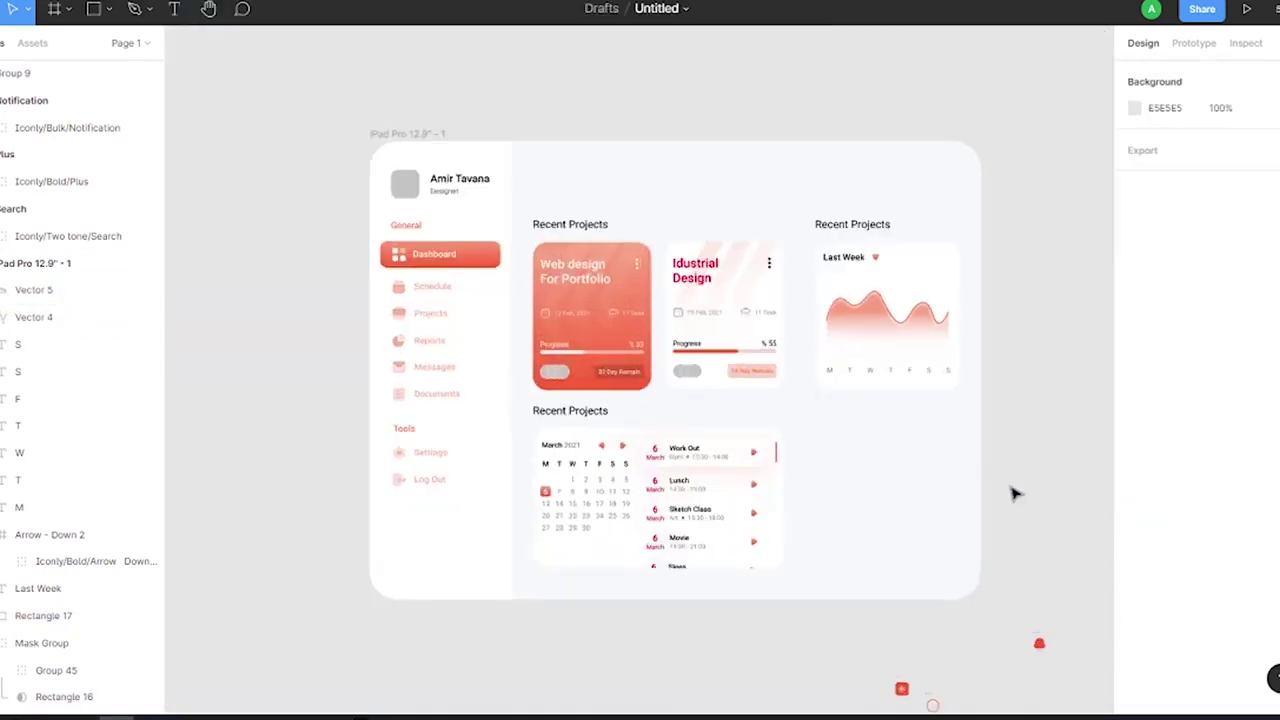
scroll(533, 76, up, 5)
Try round and arrow line endings on the outline curve
click(533, 76)
click(1269, 512)
click(940, 580)
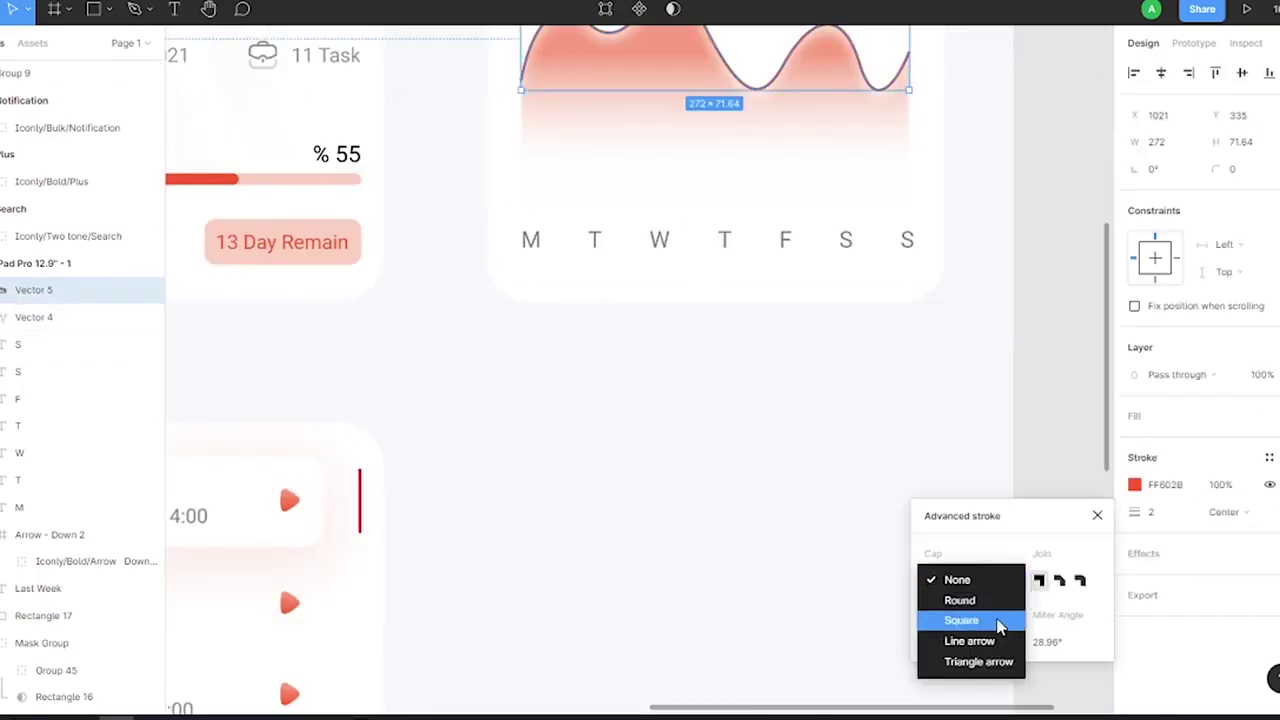
click(945, 601)
click(945, 580)
click(988, 620)
click(940, 580)
click(1057, 243)
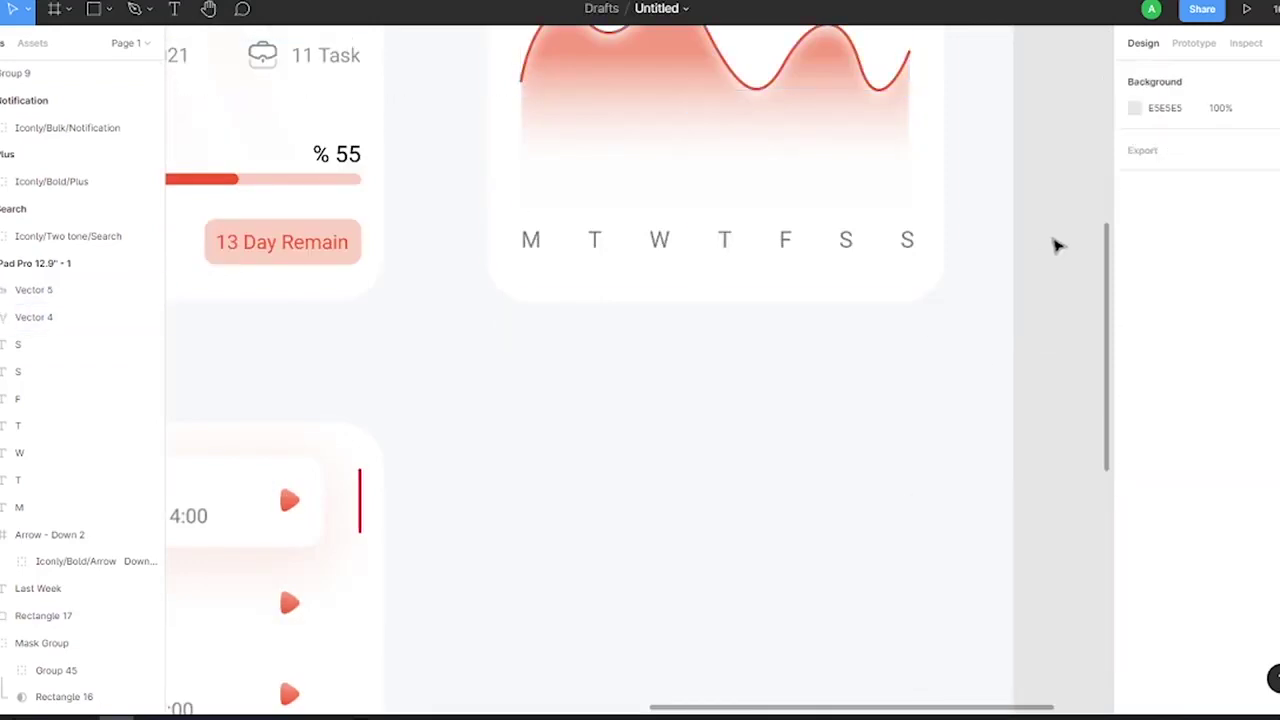
scroll(935, 255, down, 2)
scroll(935, 255, up, 1)
Draw a red FF0000 vertical marker line at Tuesday from the curve to the baseline
click(108, 8)
click(130, 52)
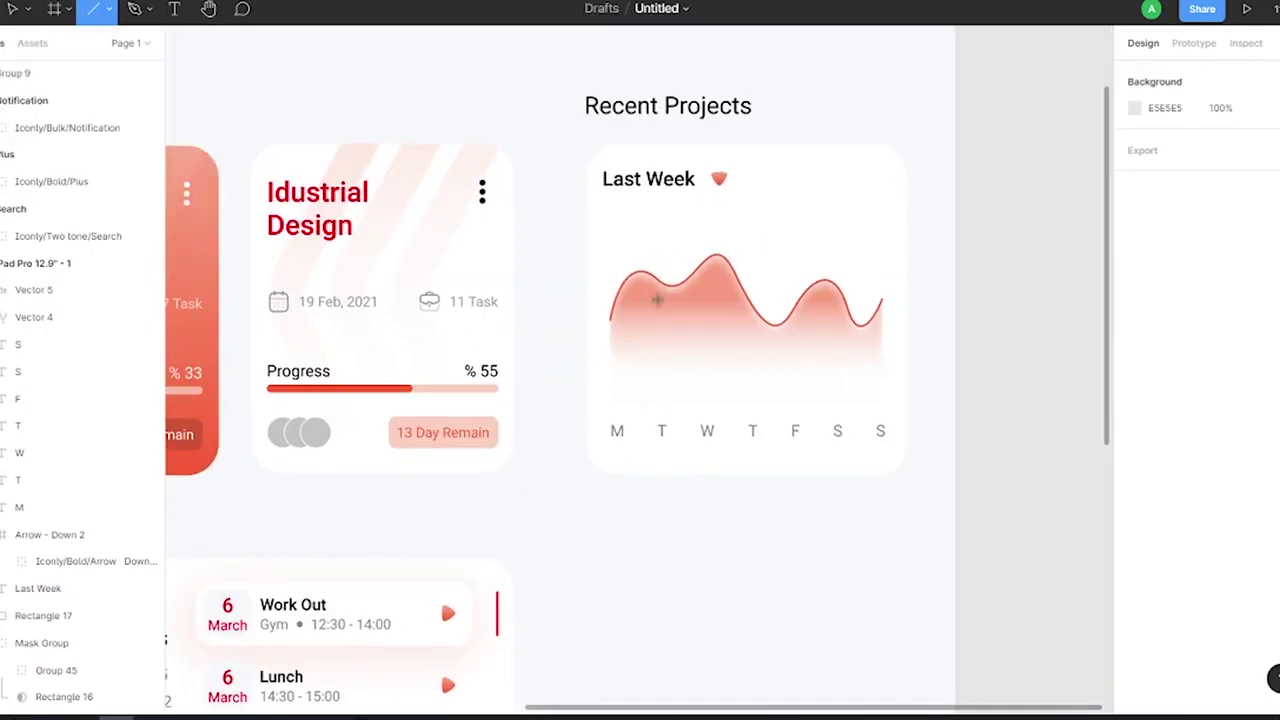
drag(657, 255, 666, 410)
key(ctrl+z)
drag(662, 260, 670, 422)
scroll(662, 283, up, 5)
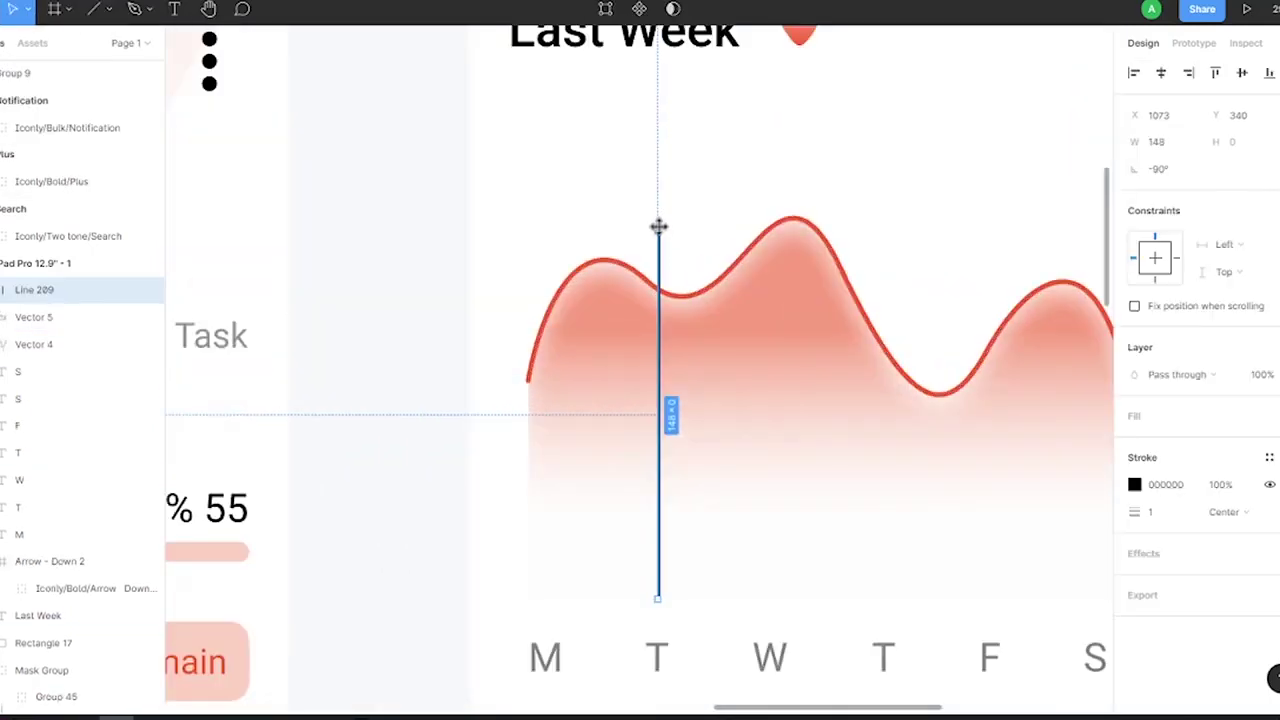
click(1134, 484)
click(1112, 291)
scroll(662, 232, up, 5)
drag(596, 127, 596, 85)
scroll(847, 432, down, 10)
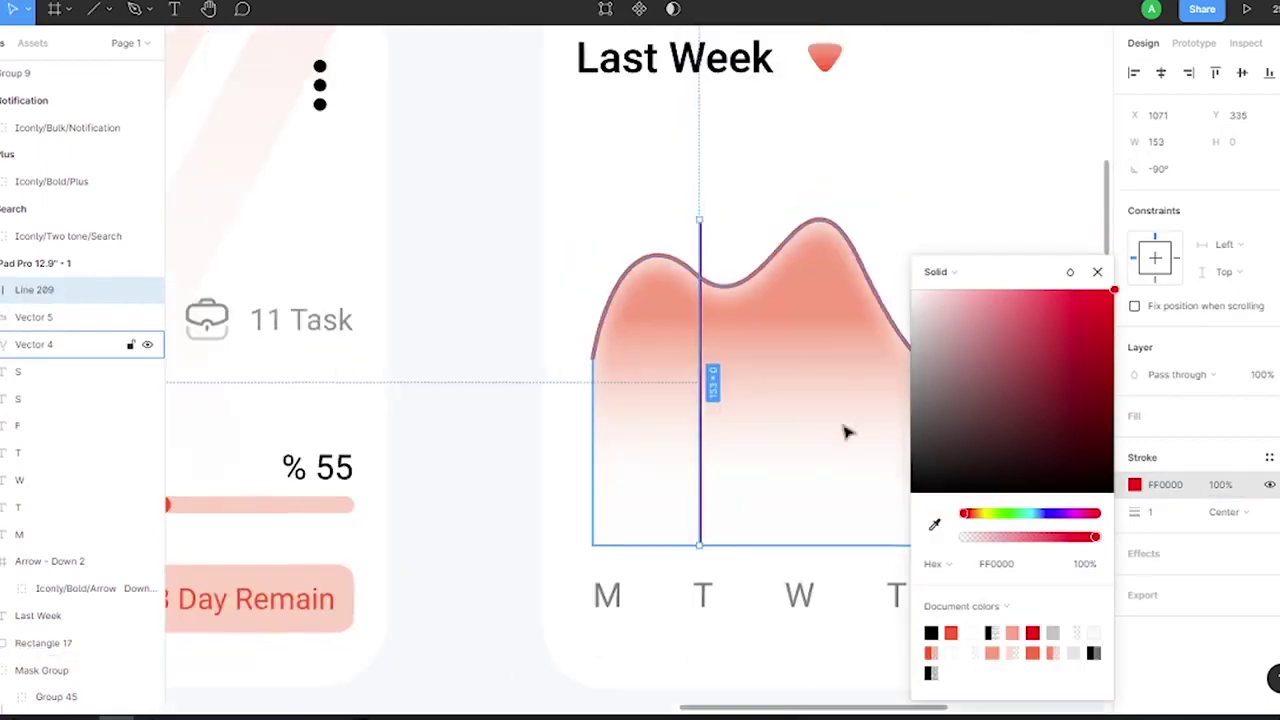
Make the marker line dashed with a 3, 5 pattern
click(1136, 515)
key(Return)
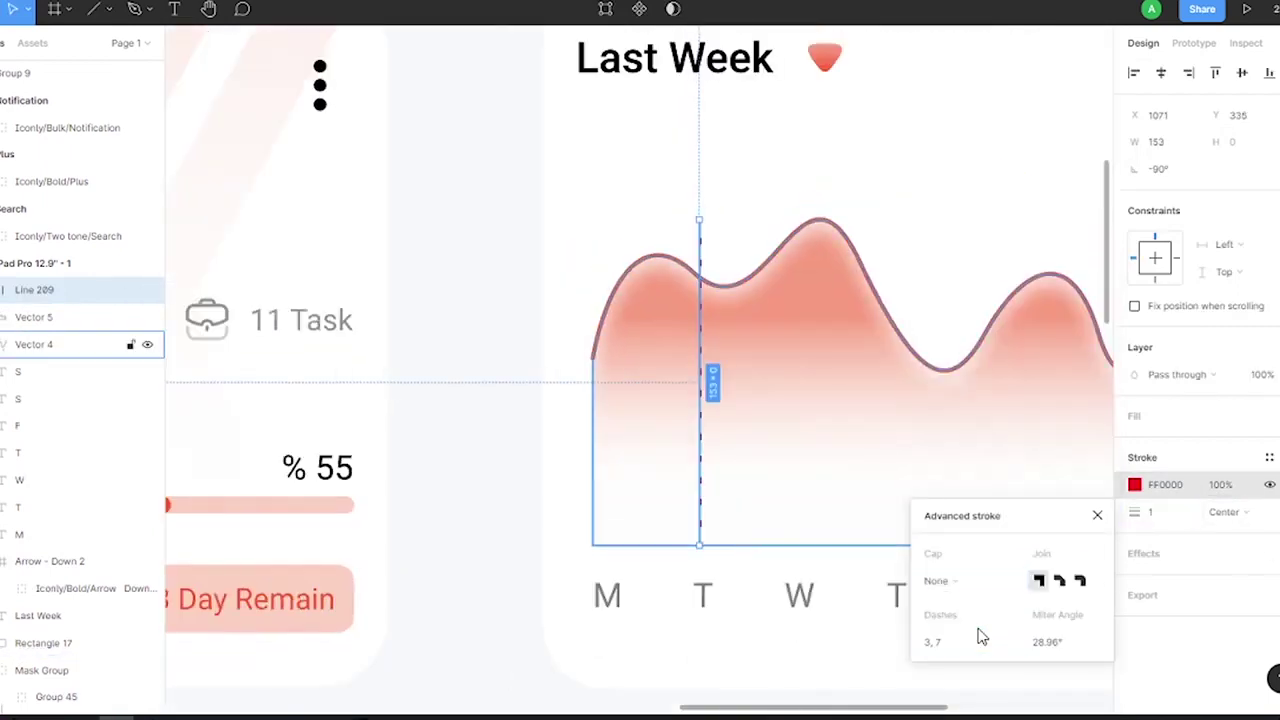
click(940, 642)
text(3 5)
key(Return)
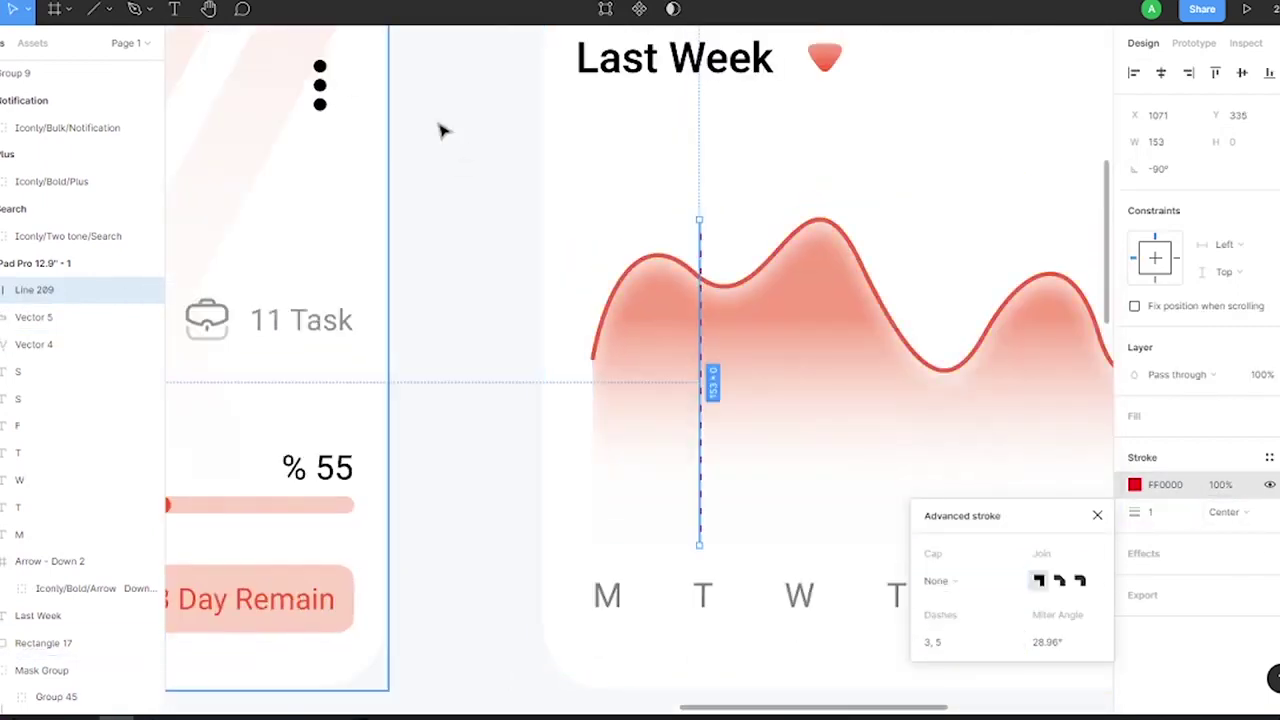
scroll(443, 129, down, 5)
click(1035, 174)
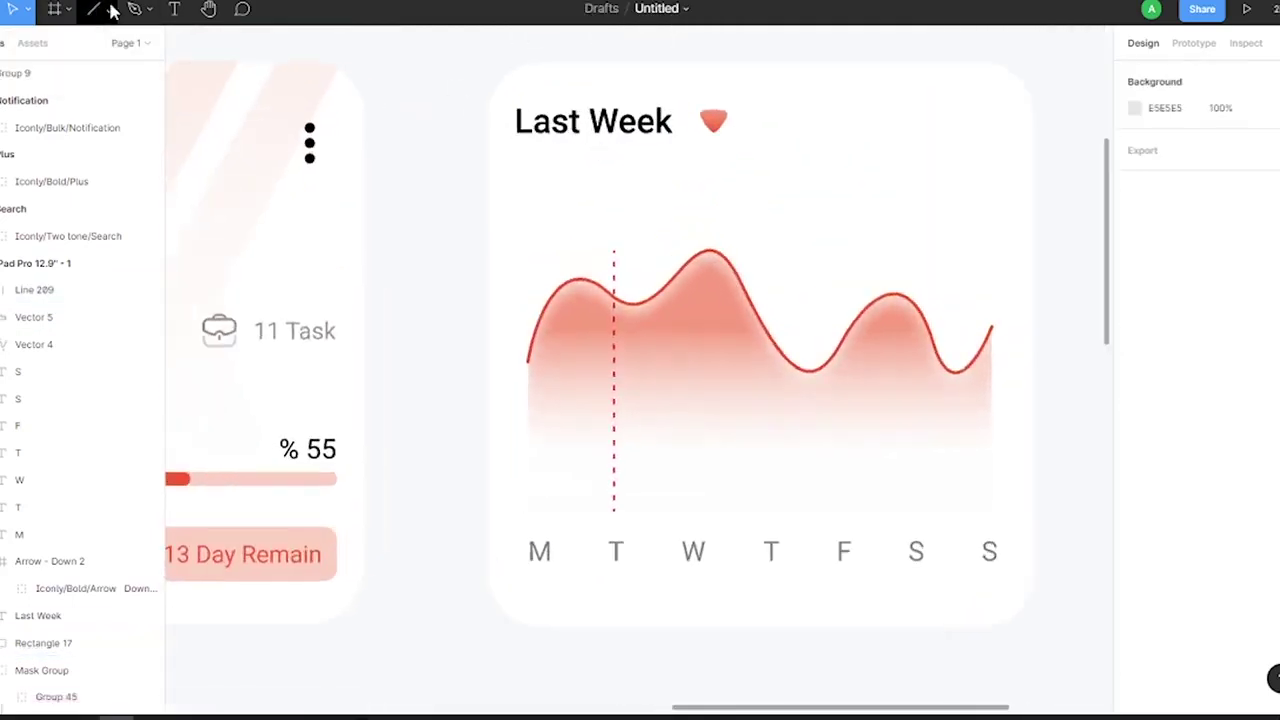
Draw an 80×30 tag above the marker with radius 6 and a red gradient
drag(576, 184, 689, 233)
scroll(630, 202, up, 3)
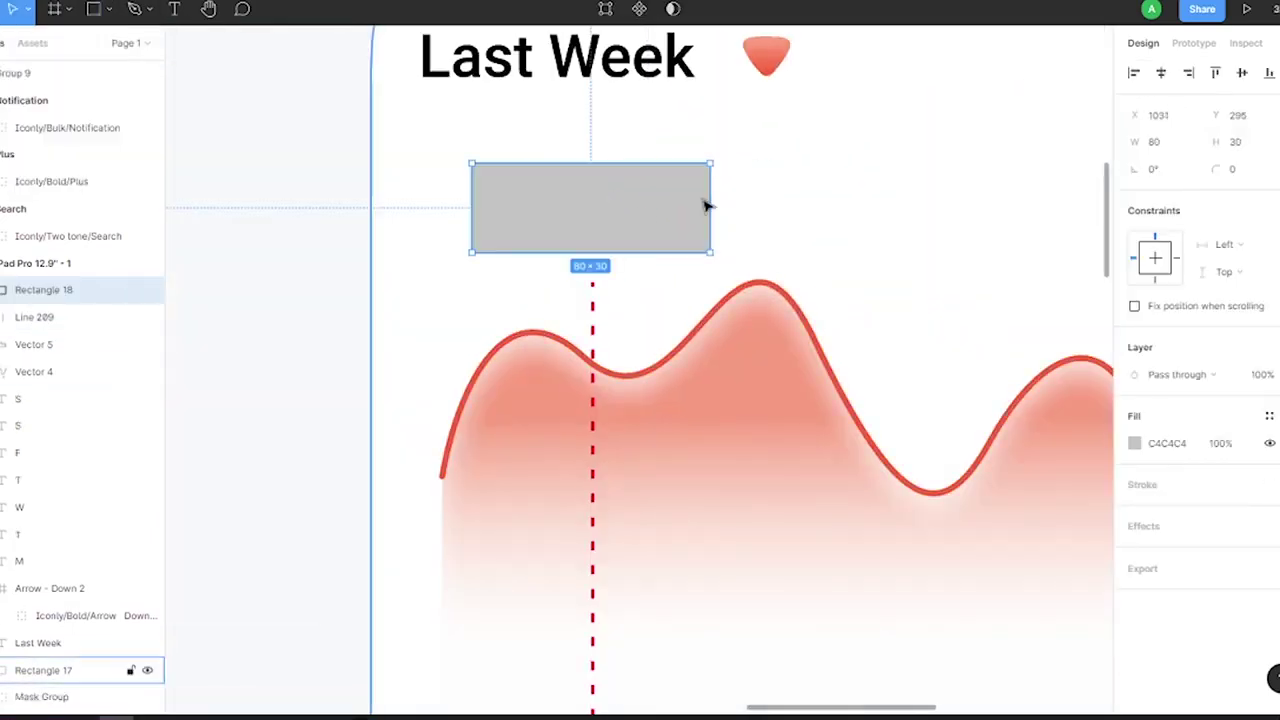
scroll(490, 174, up, 3)
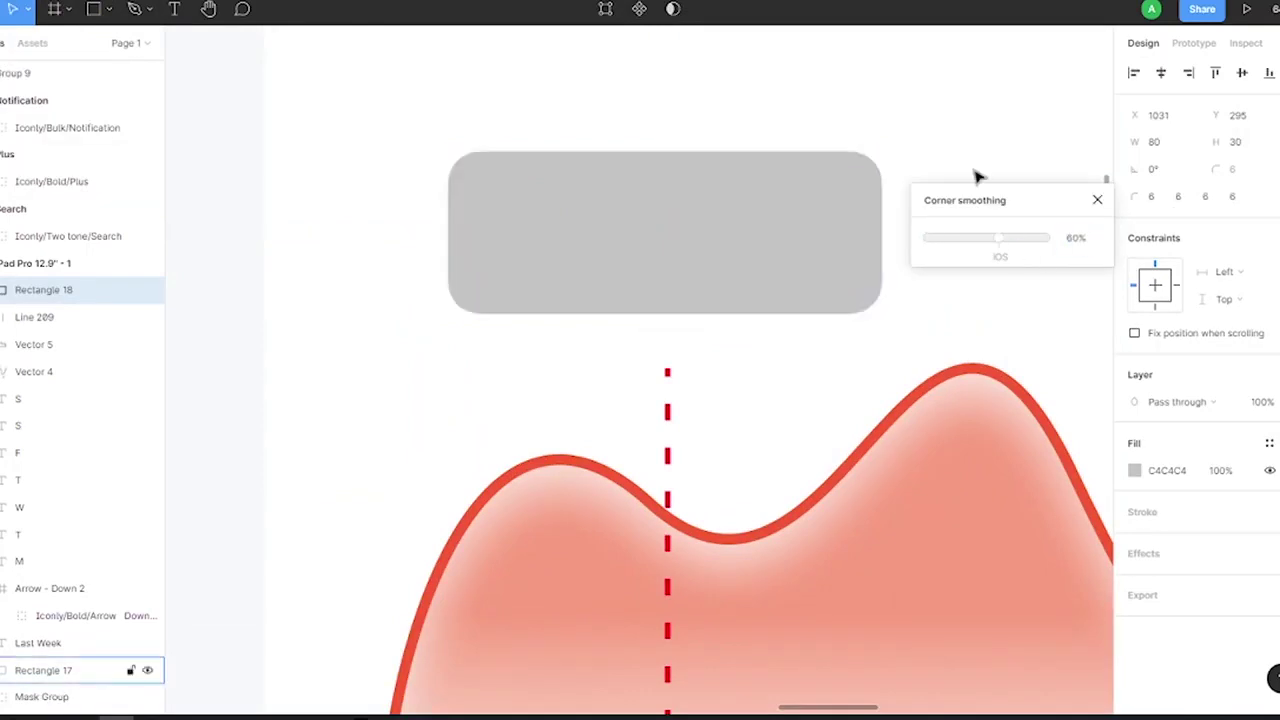
click(1134, 470)
click(1046, 625)
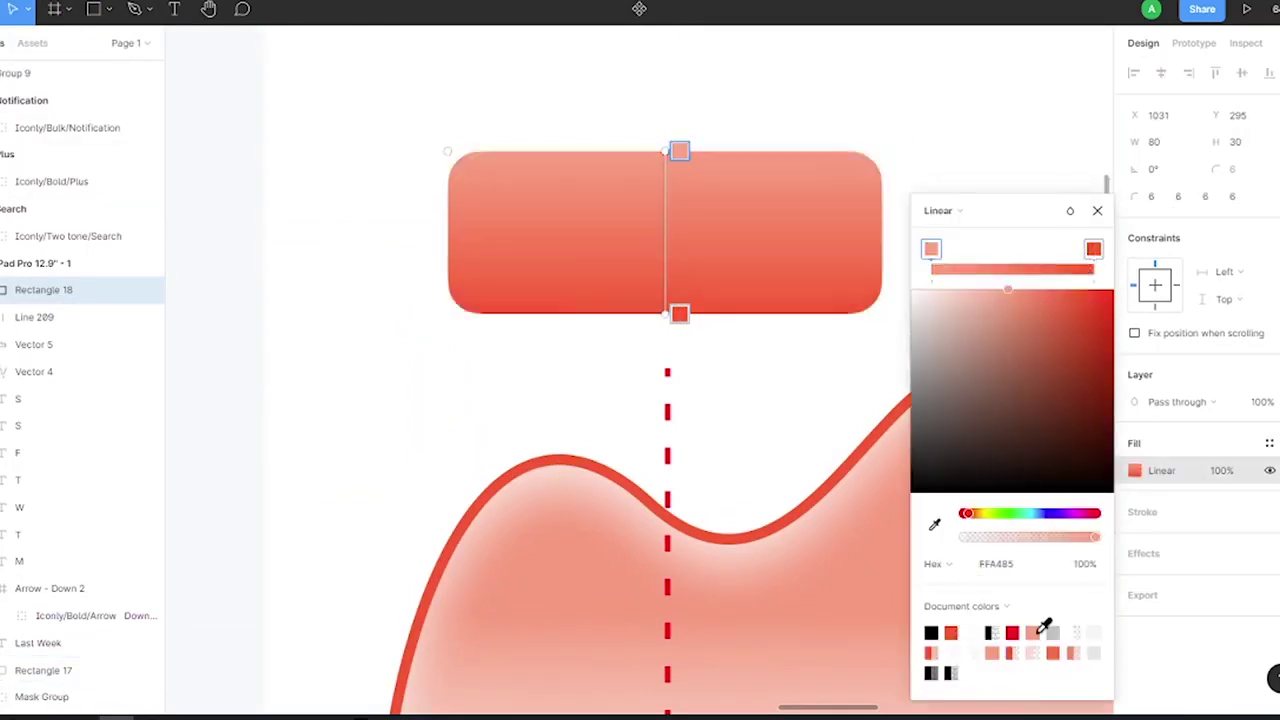
Add a Medium-weight '6 Hour' label centred on the red tag
click(706, 237)
scroll(760, 240, down, 2)
drag(910, 188, 1041, 257)
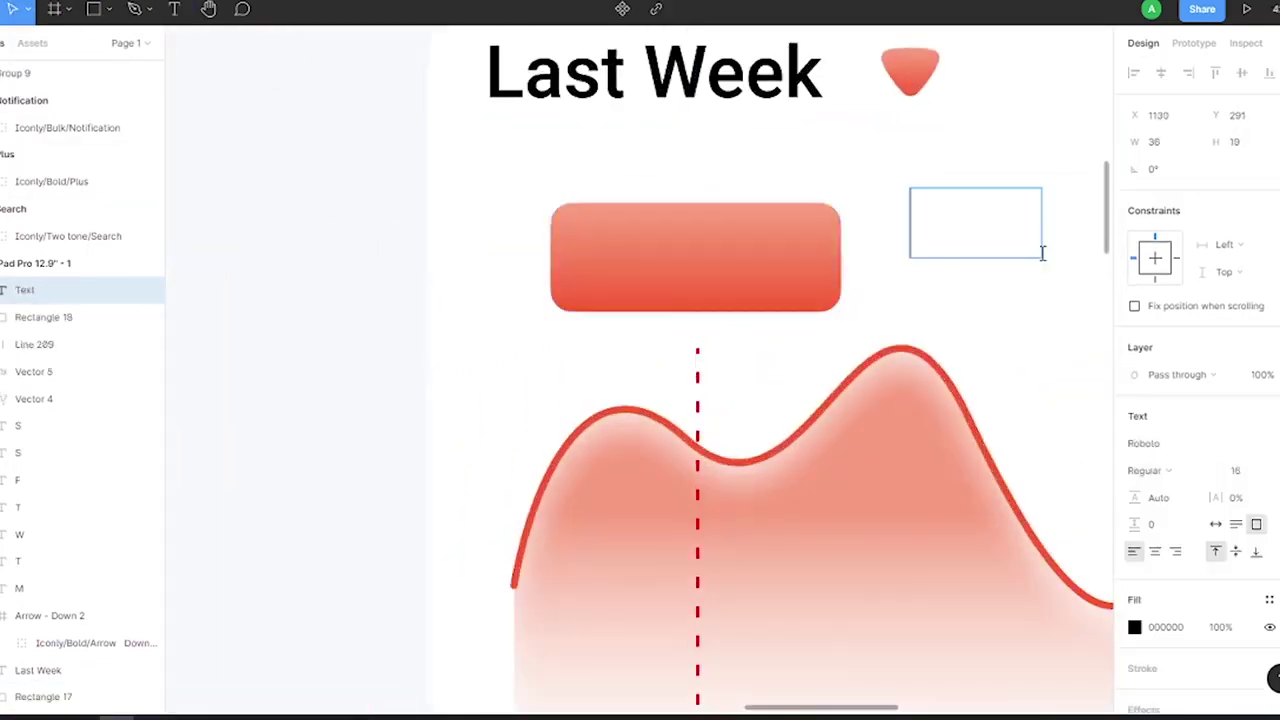
text(6 Hour)
click(1256, 474)
click(1208, 475)
click(1150, 497)
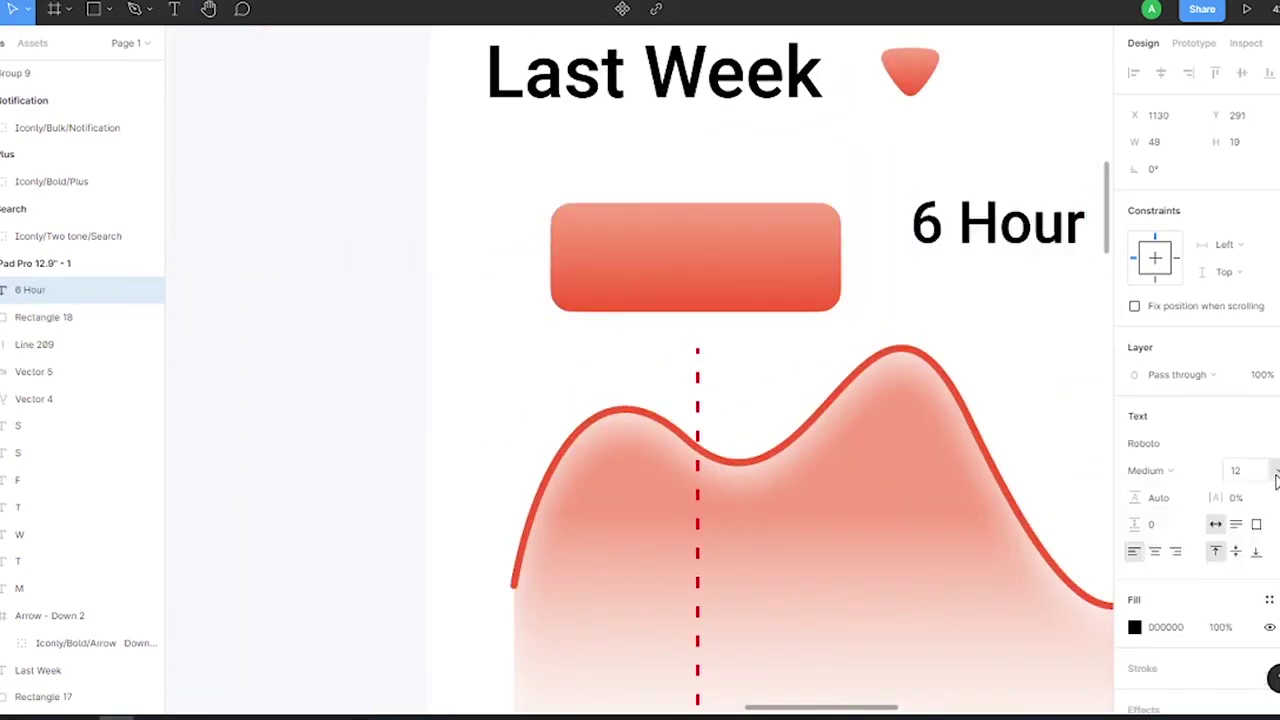
drag(998, 222, 693, 258)
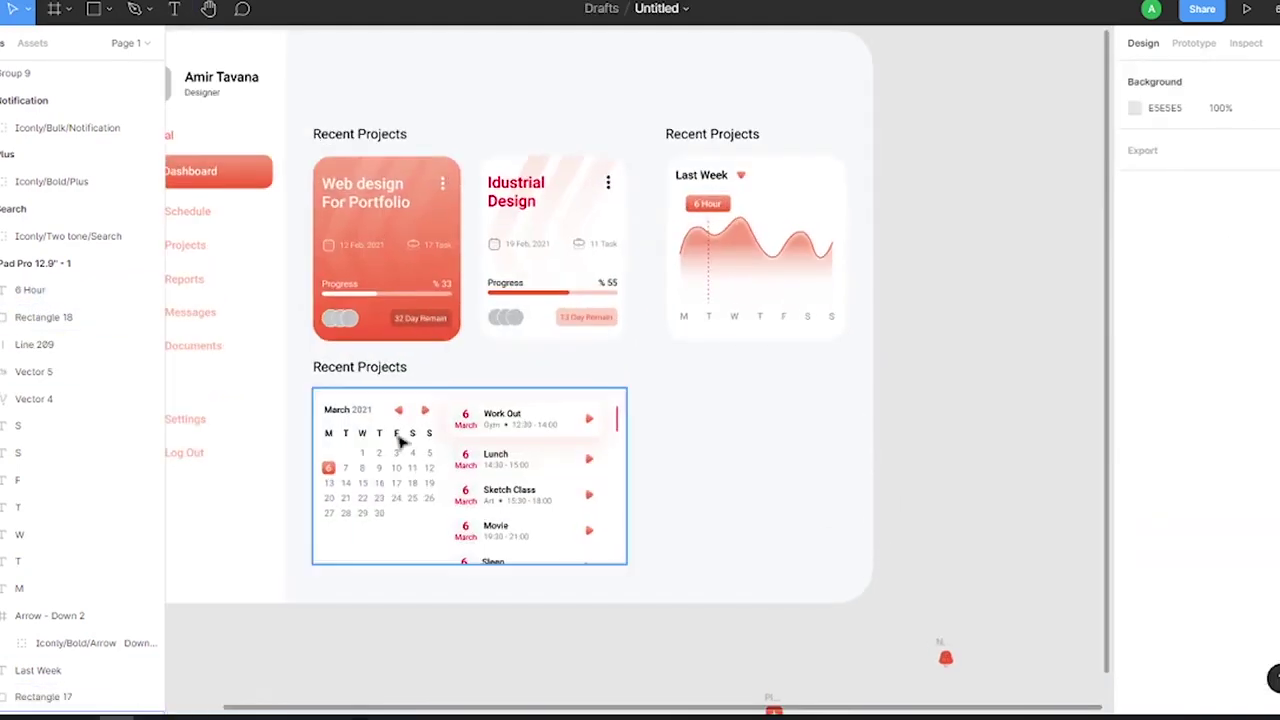
Copy the Recent Projects heading below the Last Week card and rename it New Messages
click(365, 368)
key(ctrl+c)
key(ctrl+v)
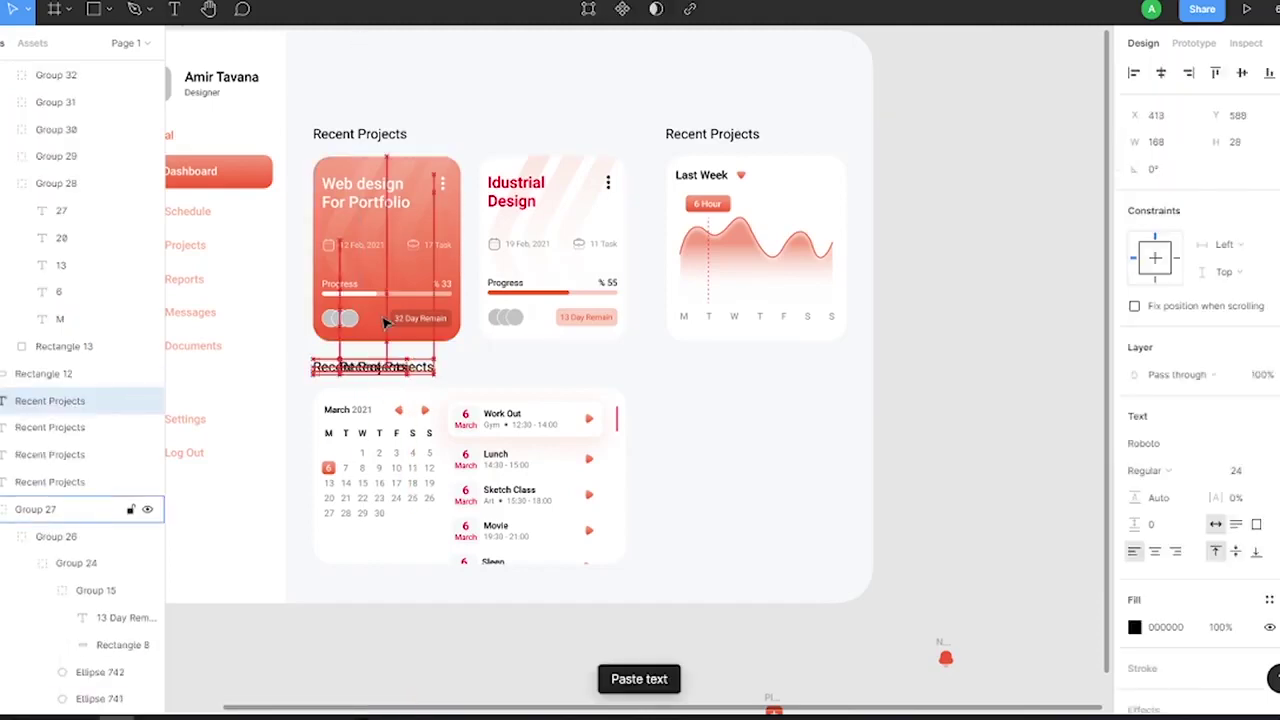
mouse_move(380, 368)
mouse_down()
mouse_move(714, 372)
mouse_move(705, 330)
mouse_up()
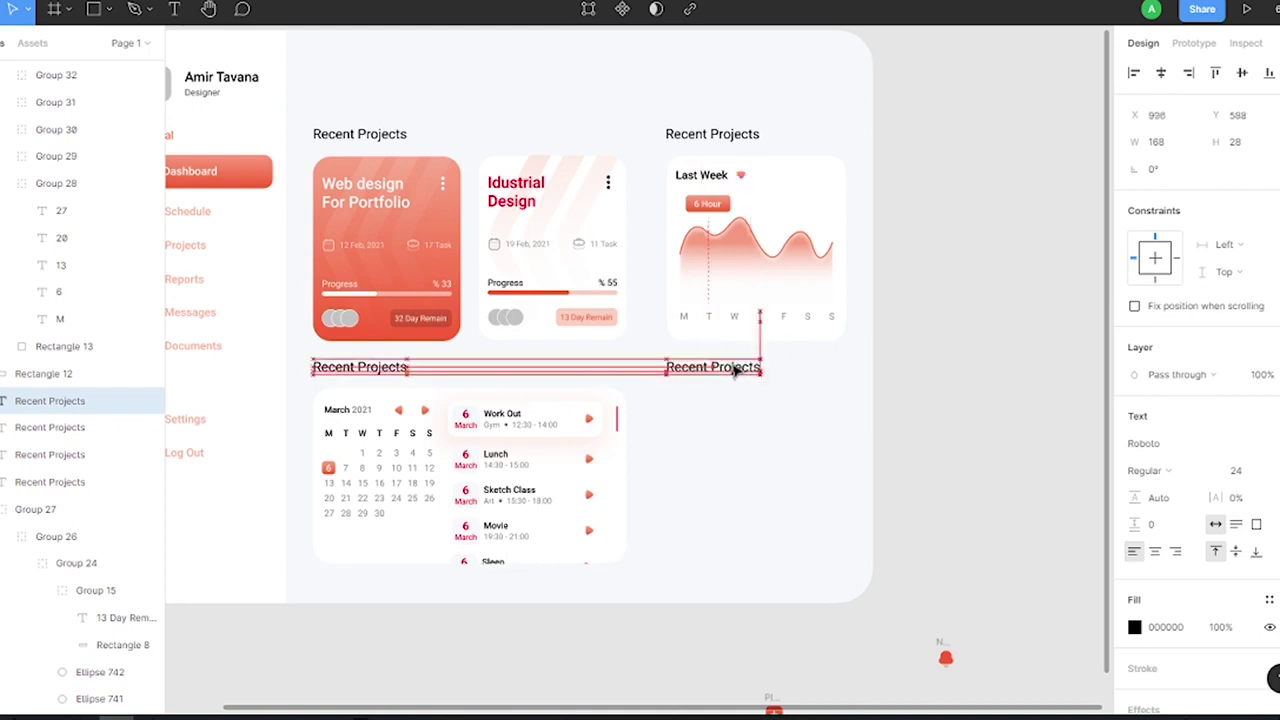
key(Return)
text(New Messages)
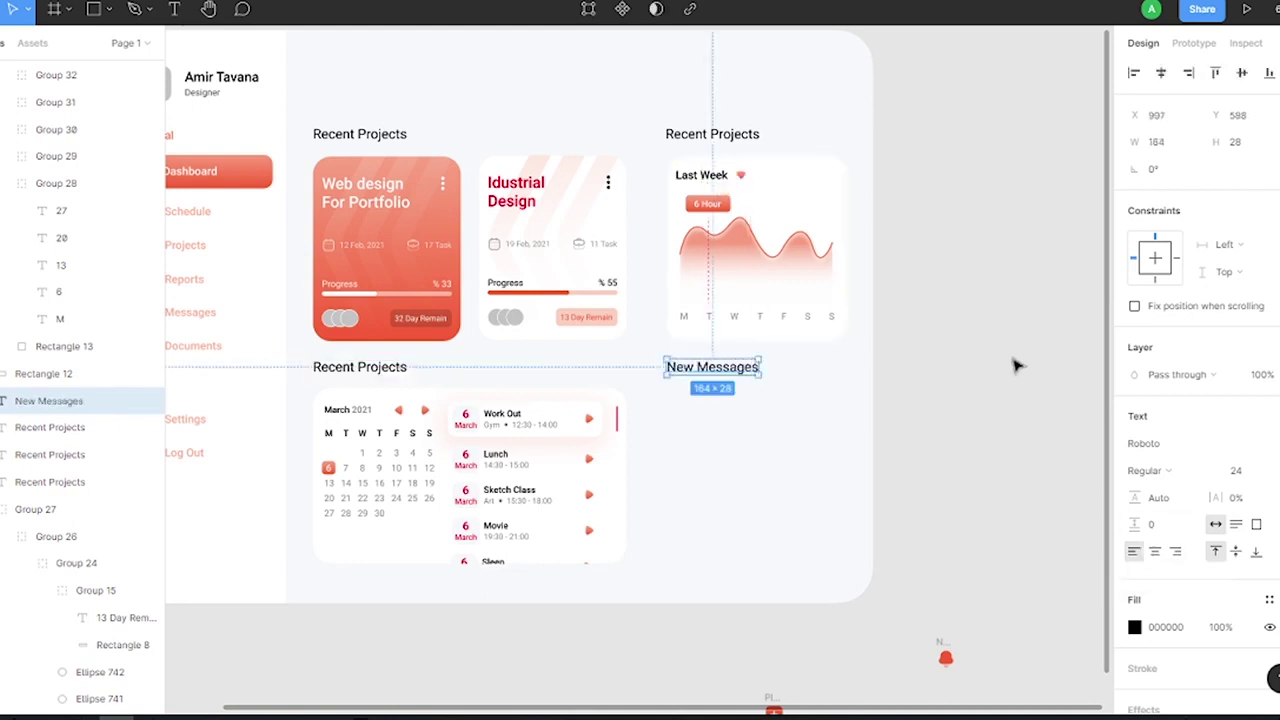
click(982, 324)
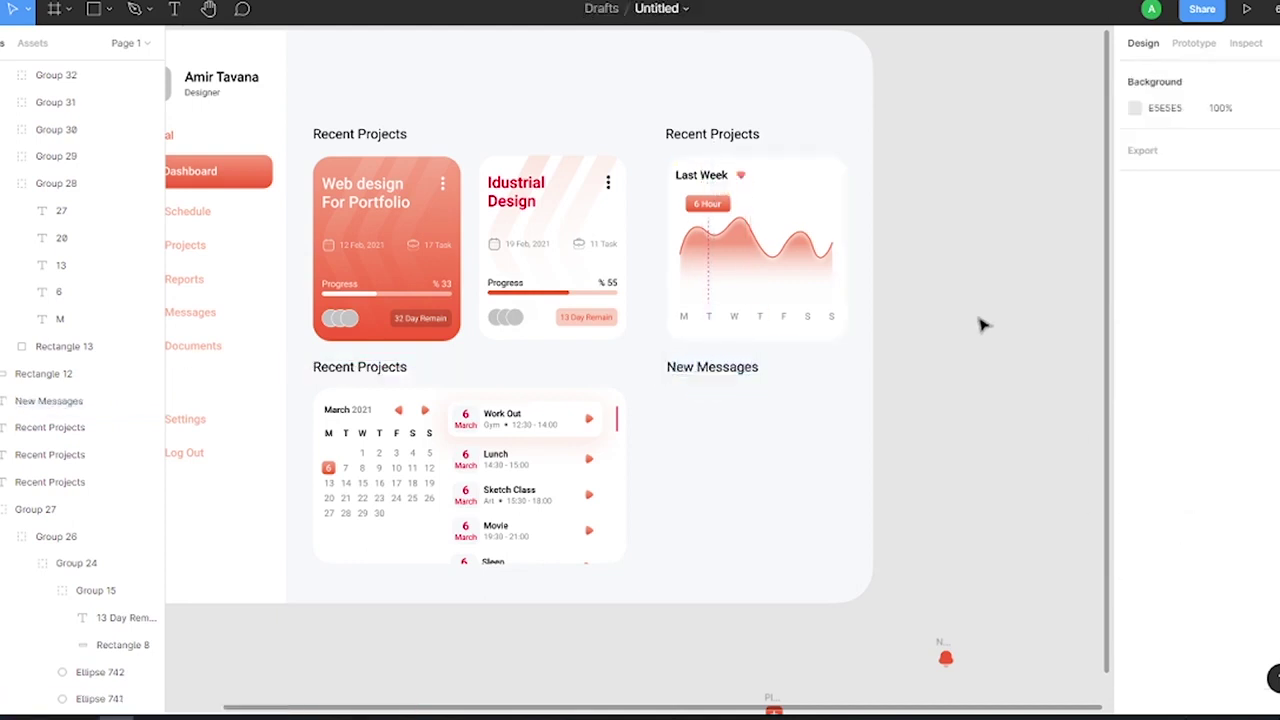
Draw a grey box and add a centred, Medium 16 'All' label
click(97, 9)
drag(690, 411, 786, 443)
click(174, 9)
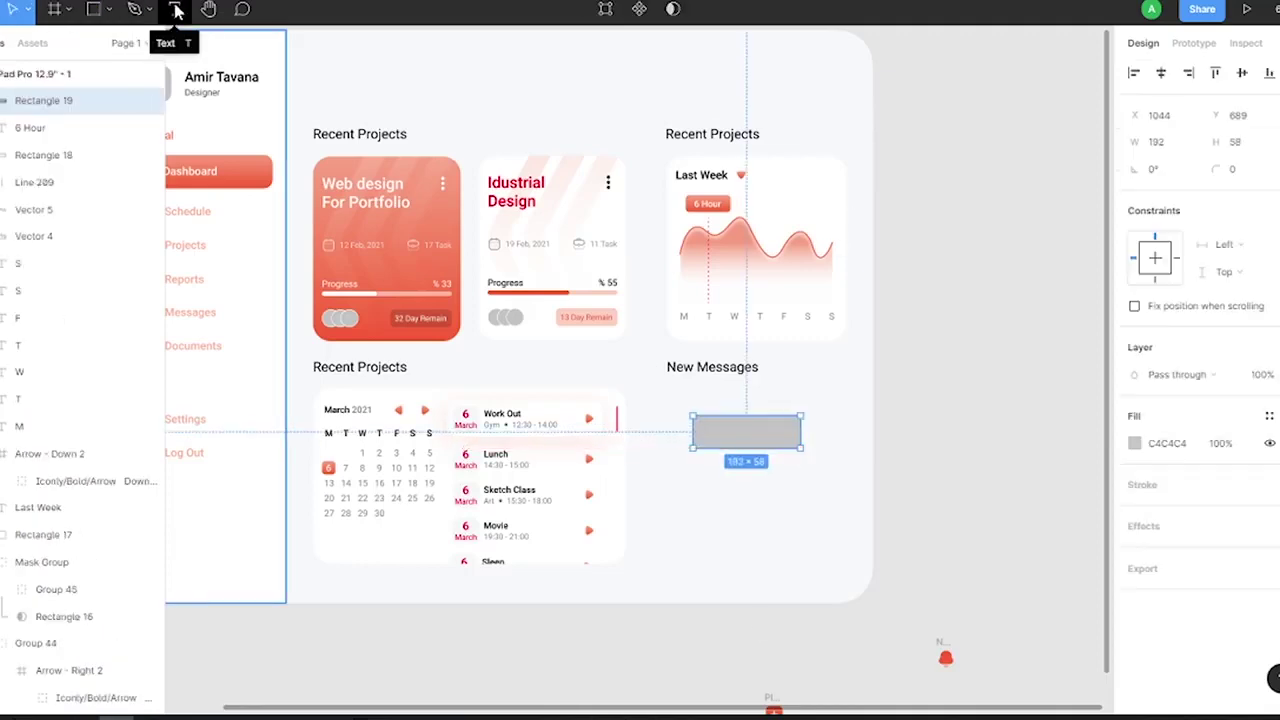
scroll(423, 366, up, 2)
drag(737, 400, 848, 449)
text(All)
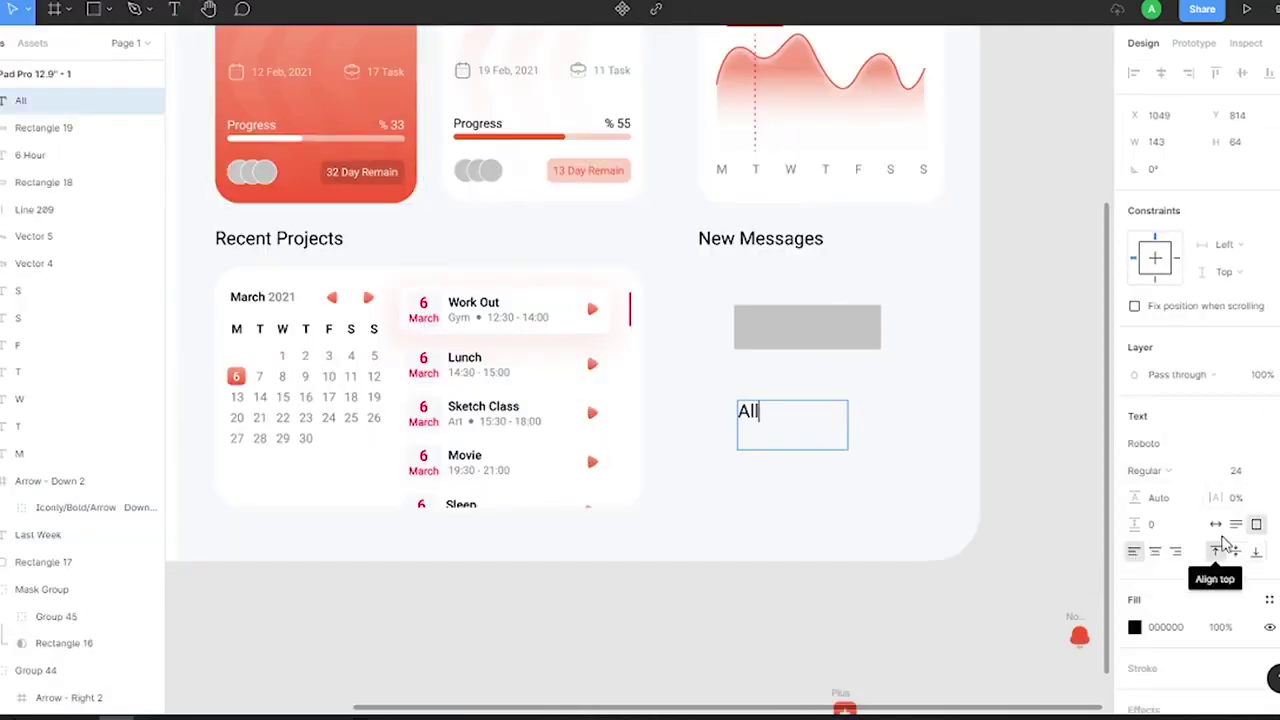
click(1154, 551)
click(1240, 471)
click(1215, 524)
click(1145, 470)
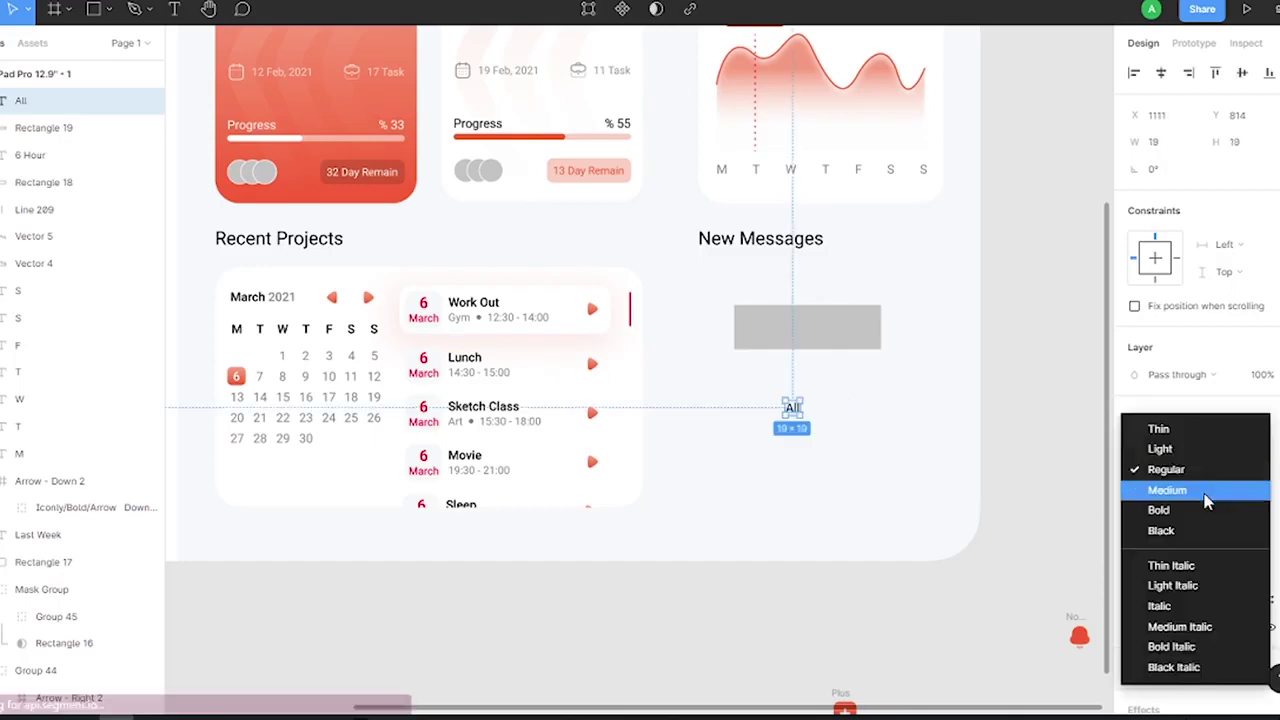
click(1165, 489)
Duplicate the All label and retype the copies as Customer and Teammate
scroll(885, 453, up, 3)
mouse_move(723, 373)
mouse_down()
mouse_move(723, 495)
mouse_move(748, 212)
mouse_up()
key(Escape)
key(Return)
text(Teammate)
key(Escape)
Fit the grey box tightly around the Teammate label and round its corners to 8
click(760, 205)
drag(768, 272, 768, 258)
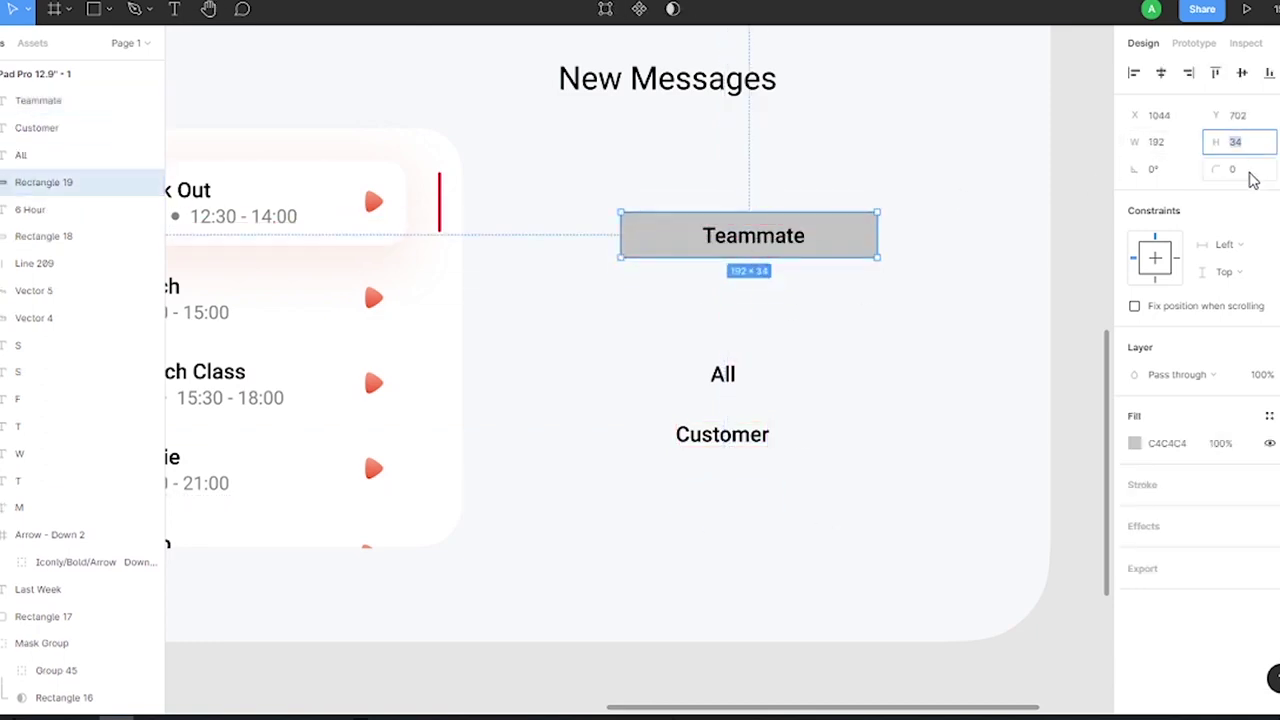
drag(848, 236, 828, 234)
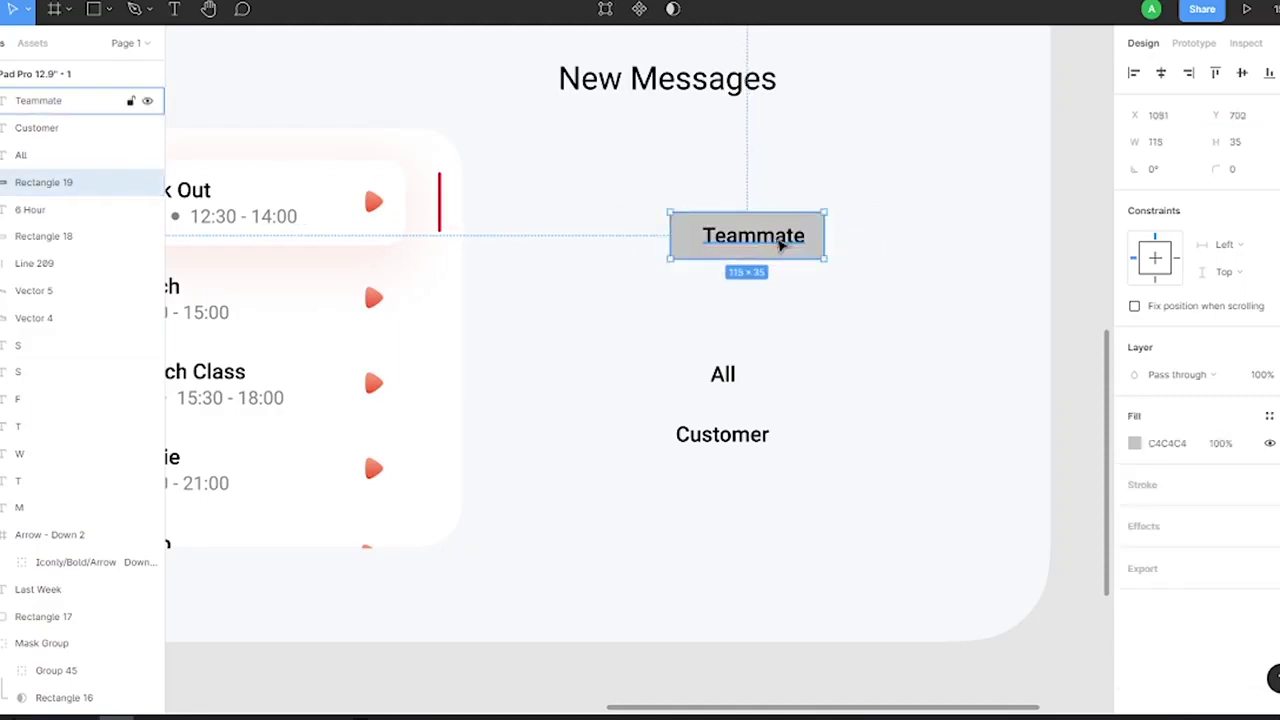
click(768, 248)
click(677, 220)
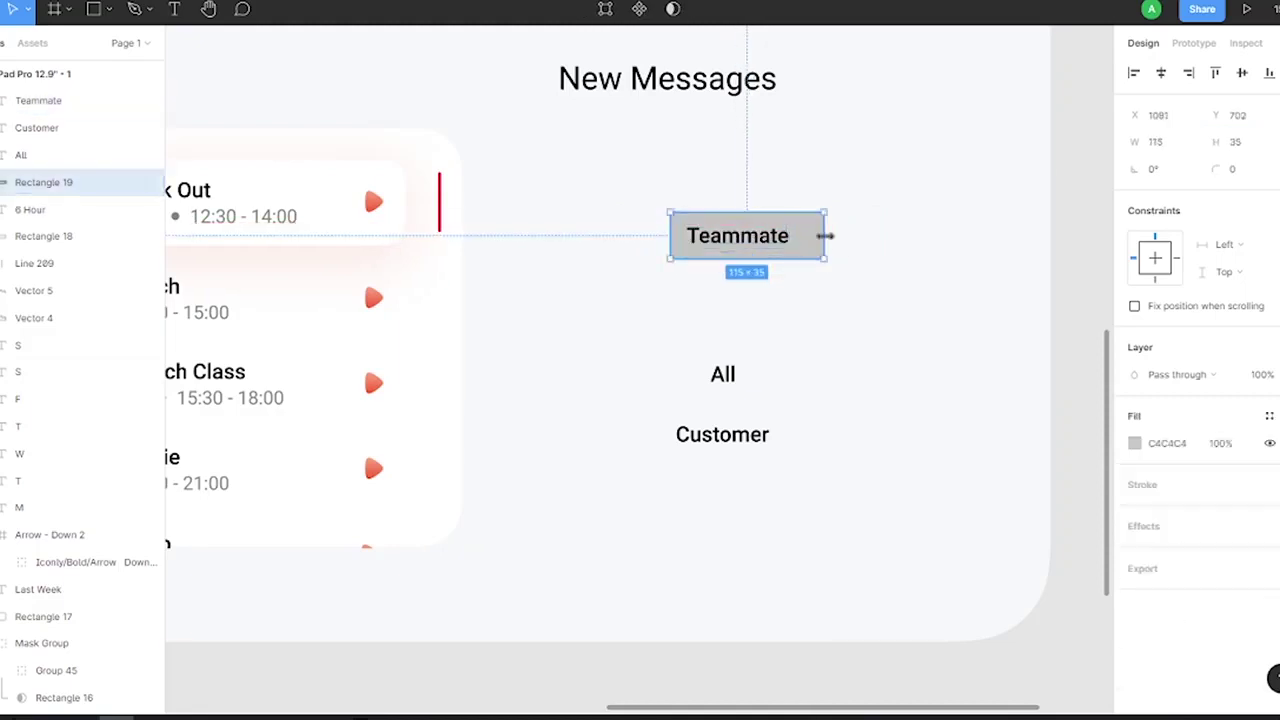
drag(826, 234, 806, 234)
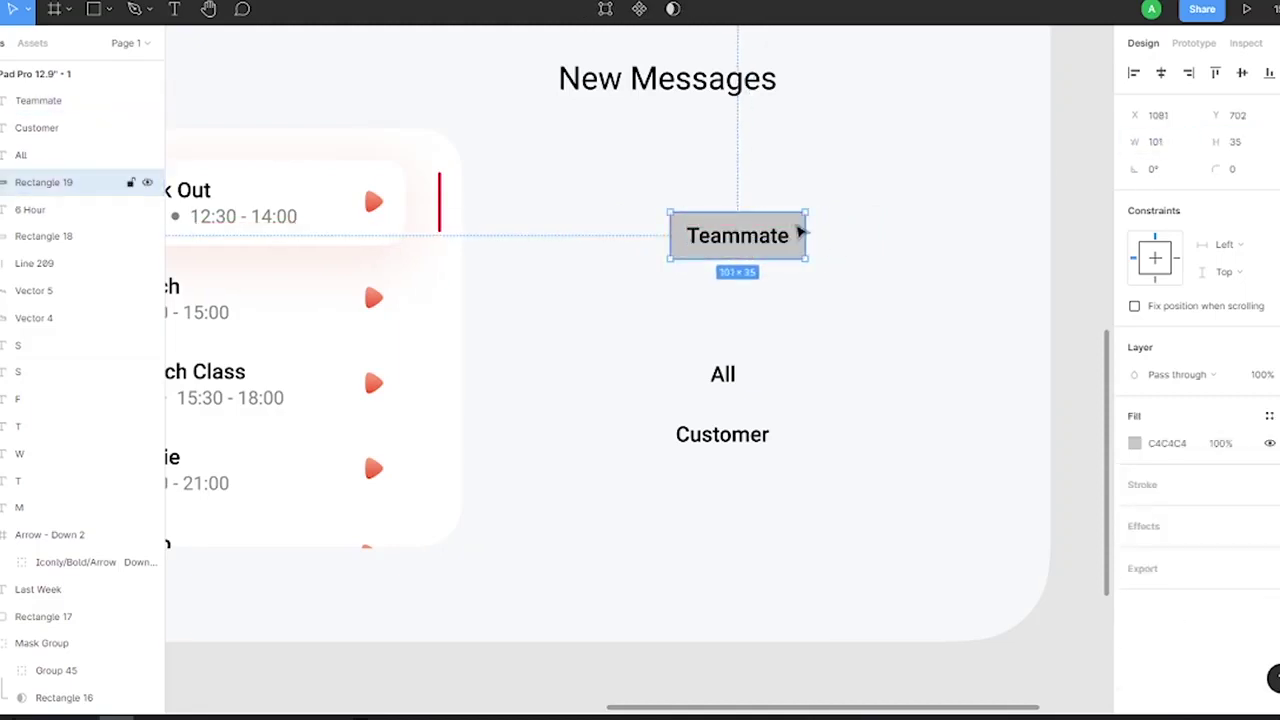
click(1252, 170)
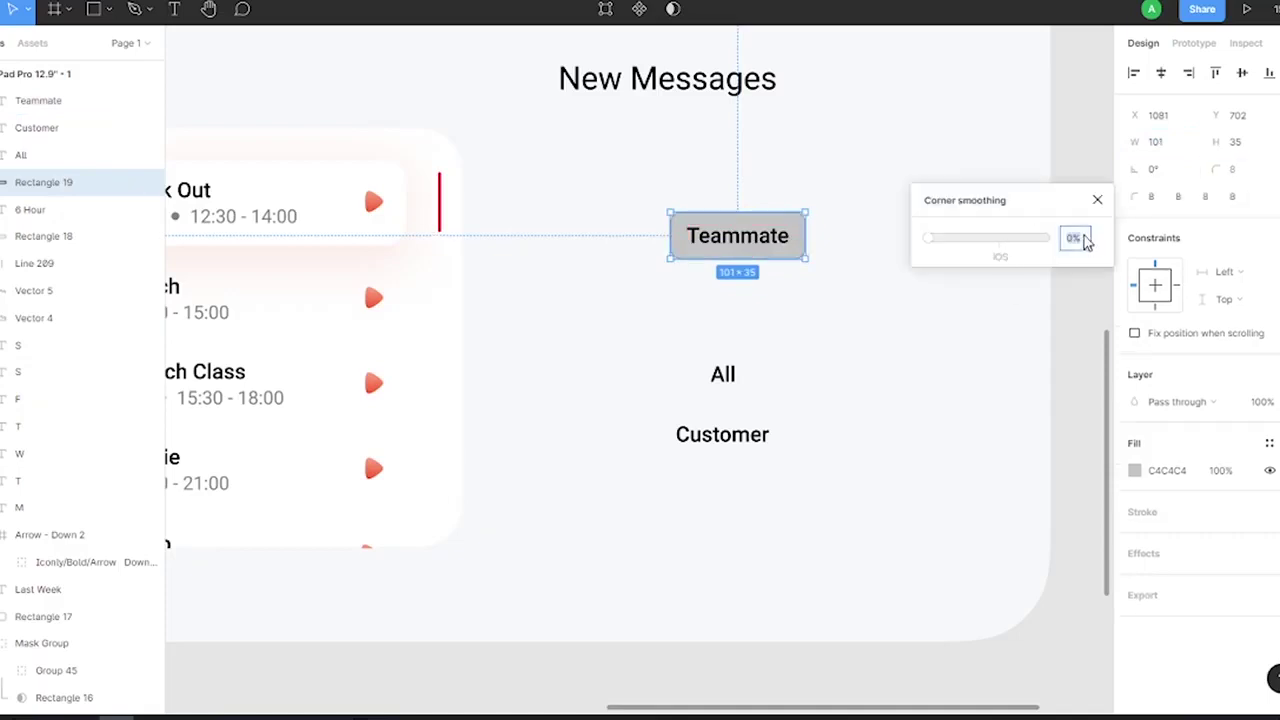
Copy the rounded box behind the All and Customer labels and set both labels to Regular weight
alt+drag(726, 218, 724, 356)
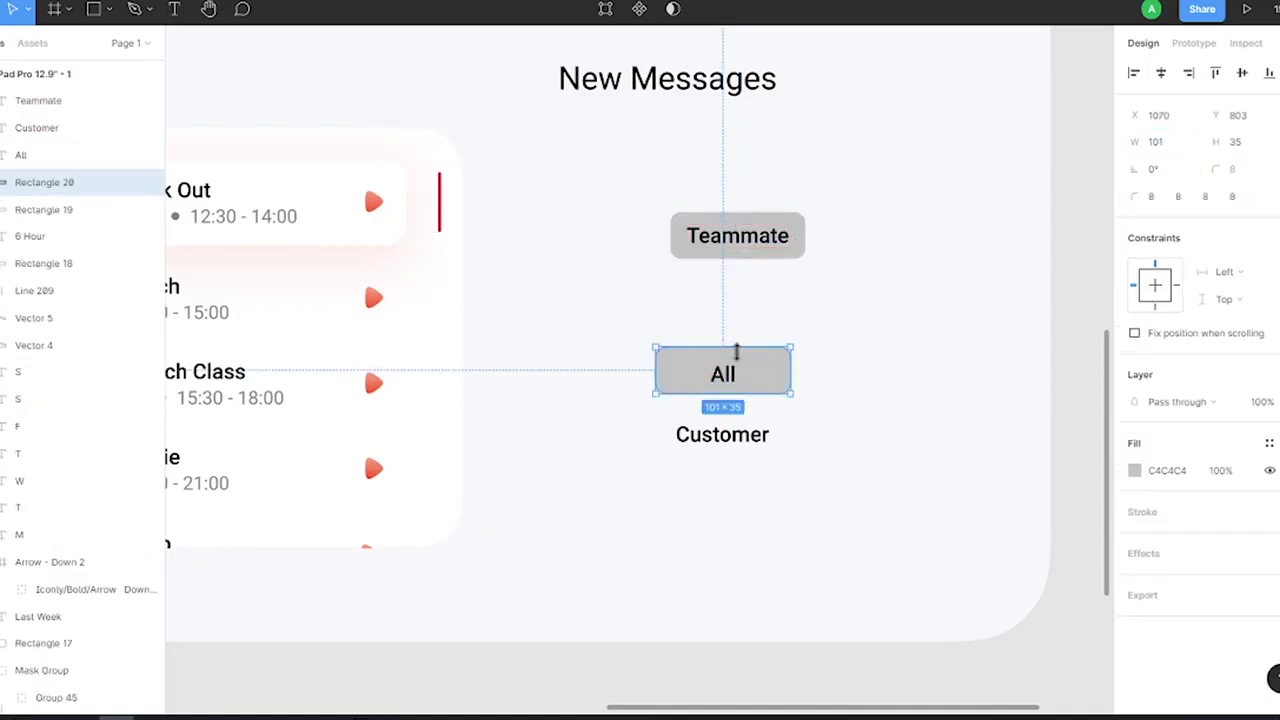
click(846, 320)
click(728, 380)
click(826, 371)
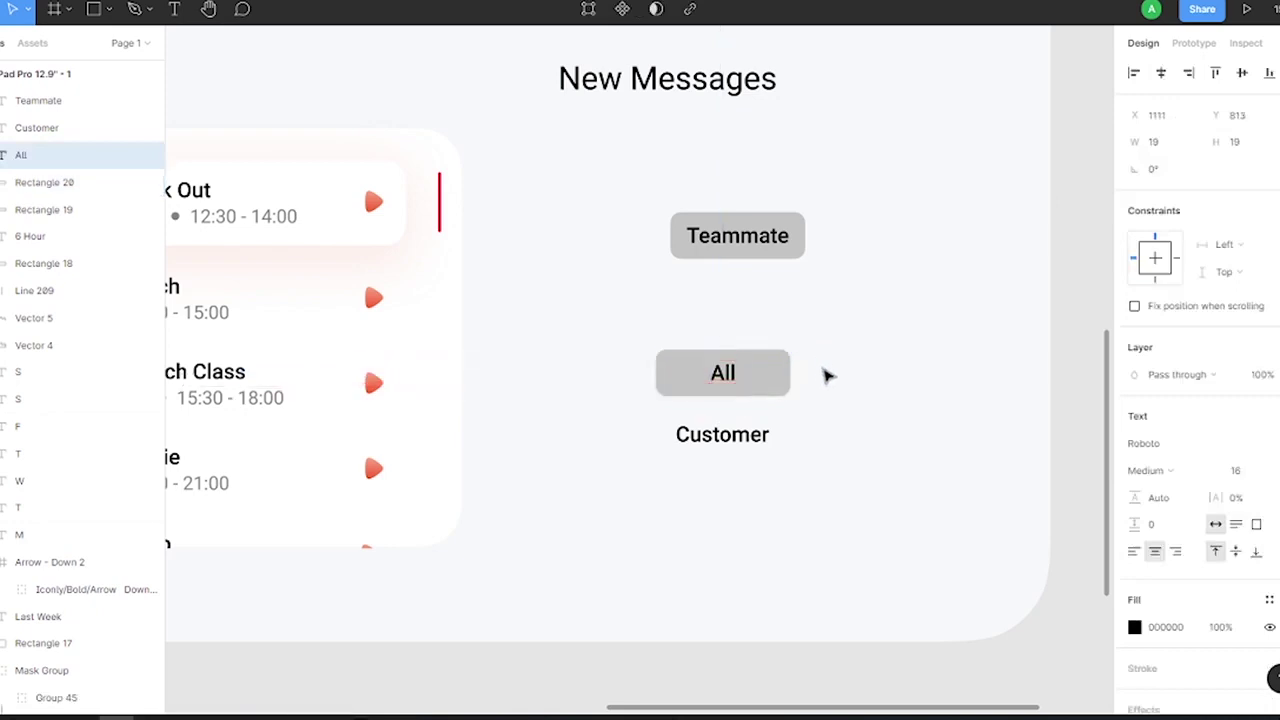
alt+drag(774, 371, 740, 445)
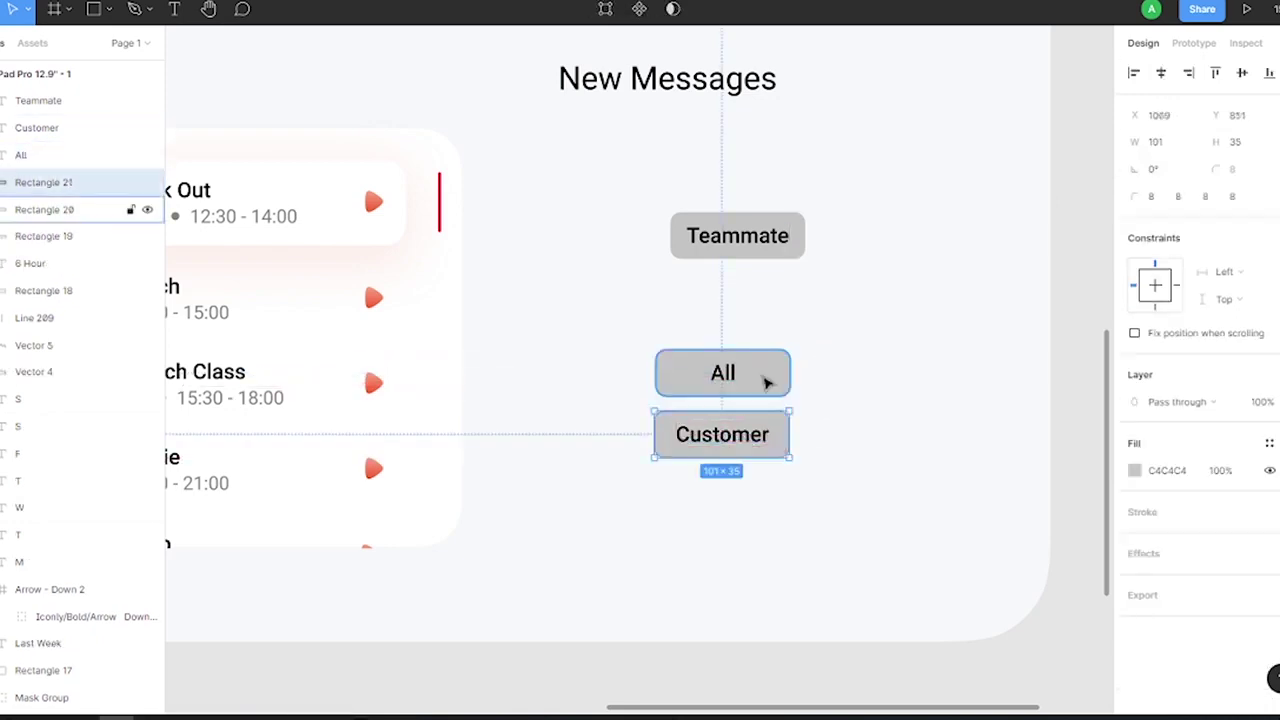
ctrl+drag(766, 382, 700, 440)
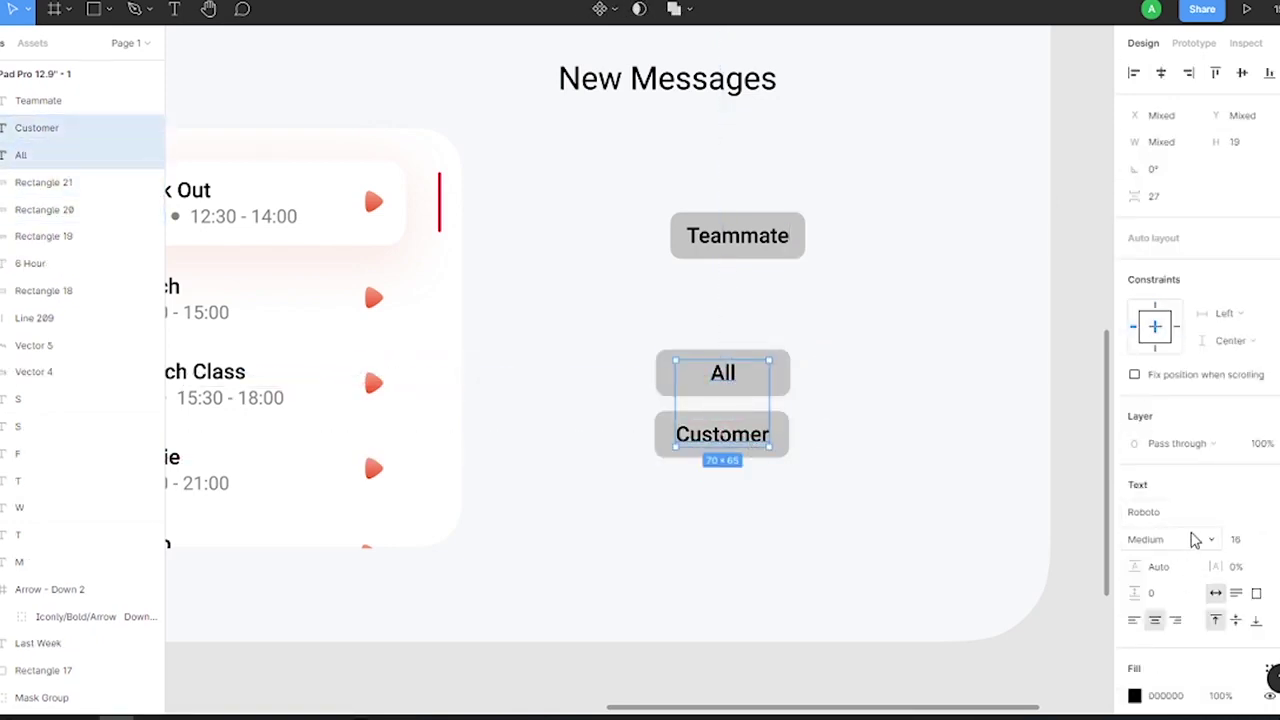
click(1192, 541)
click(1165, 515)
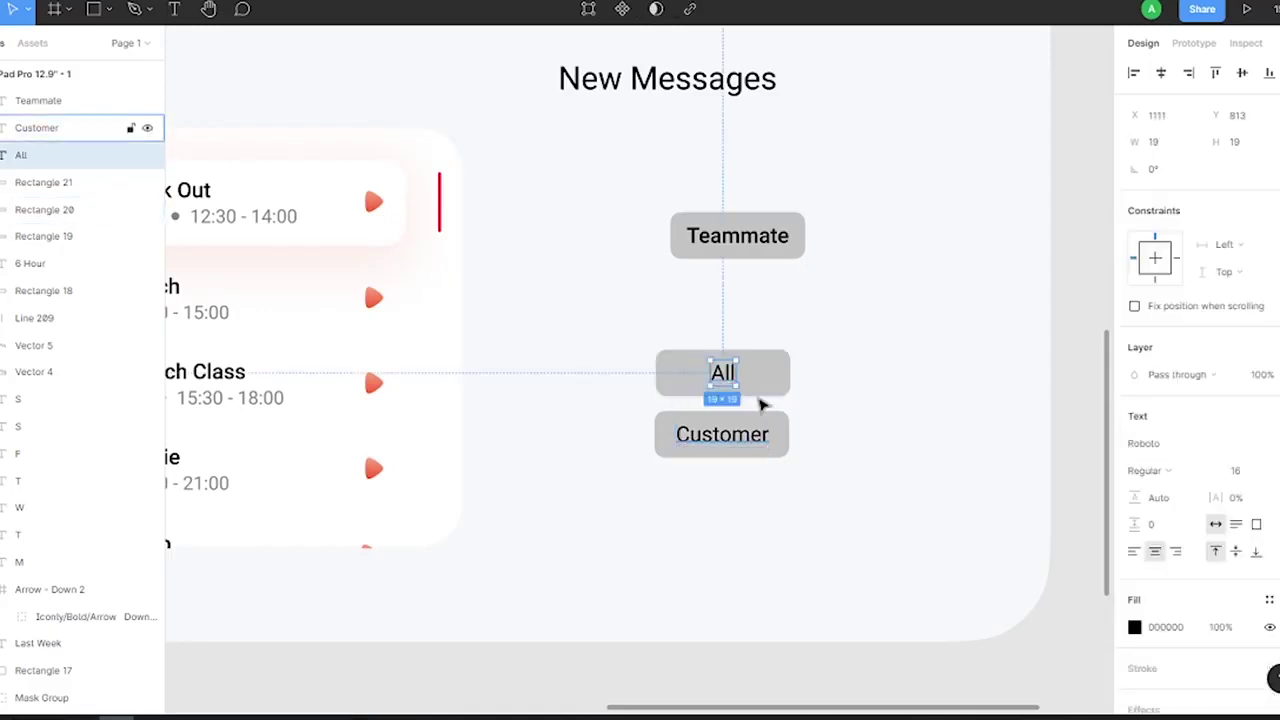
Fill the All and Customer boxes white and give Teammate an FF602B linear gradient with white text
click(1140, 540)
click(724, 380)
click(722, 434)
click(737, 235)
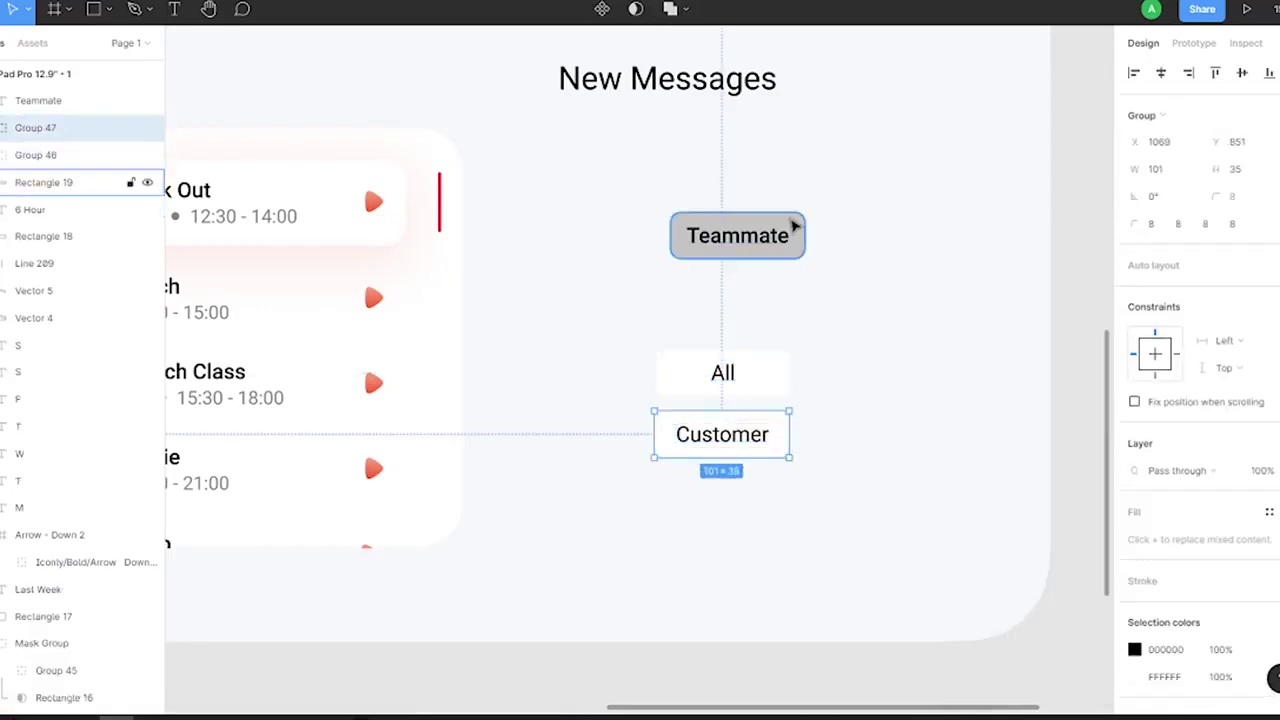
double_click(737, 235)
click(1134, 470)
text(FF602B)
click(956, 271)
click(959, 291)
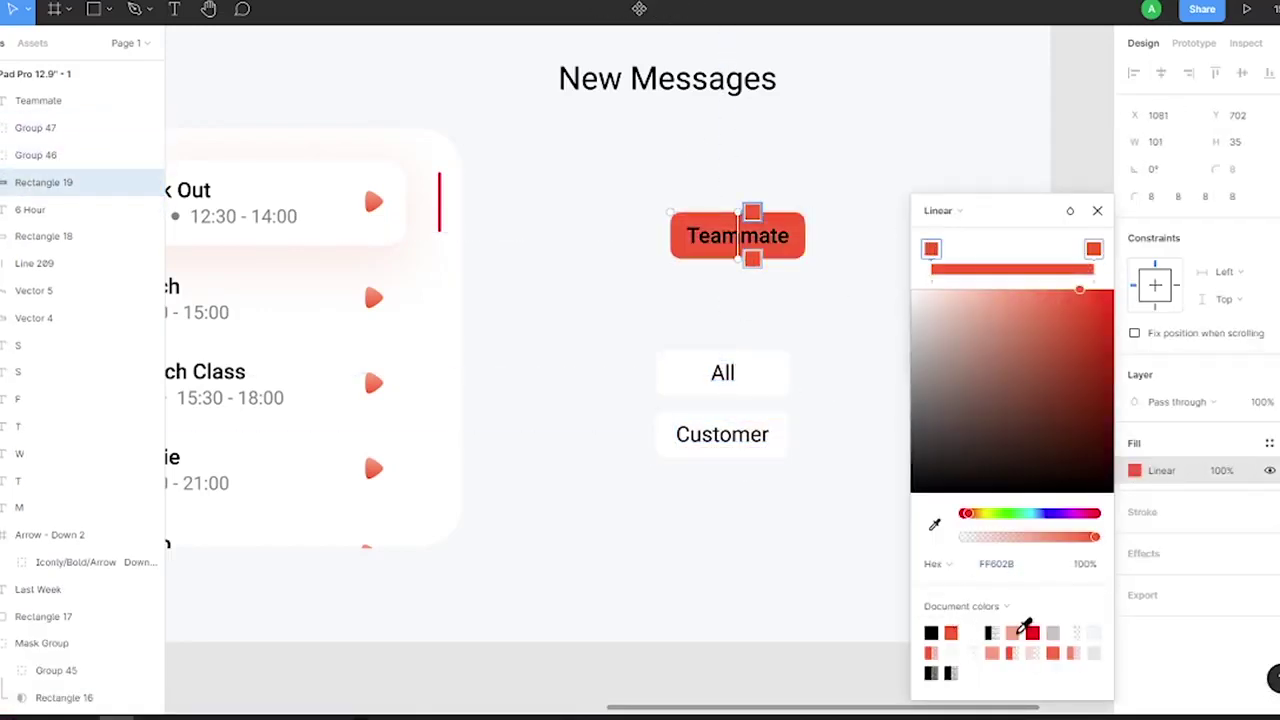
key(Escape)
double_click(737, 235)
Line up the All, Teammate and Customer tabs in one evenly spaced row
mouse_move(760, 386)
mouse_down()
mouse_move(624, 256)
mouse_move(664, 154)
mouse_up()
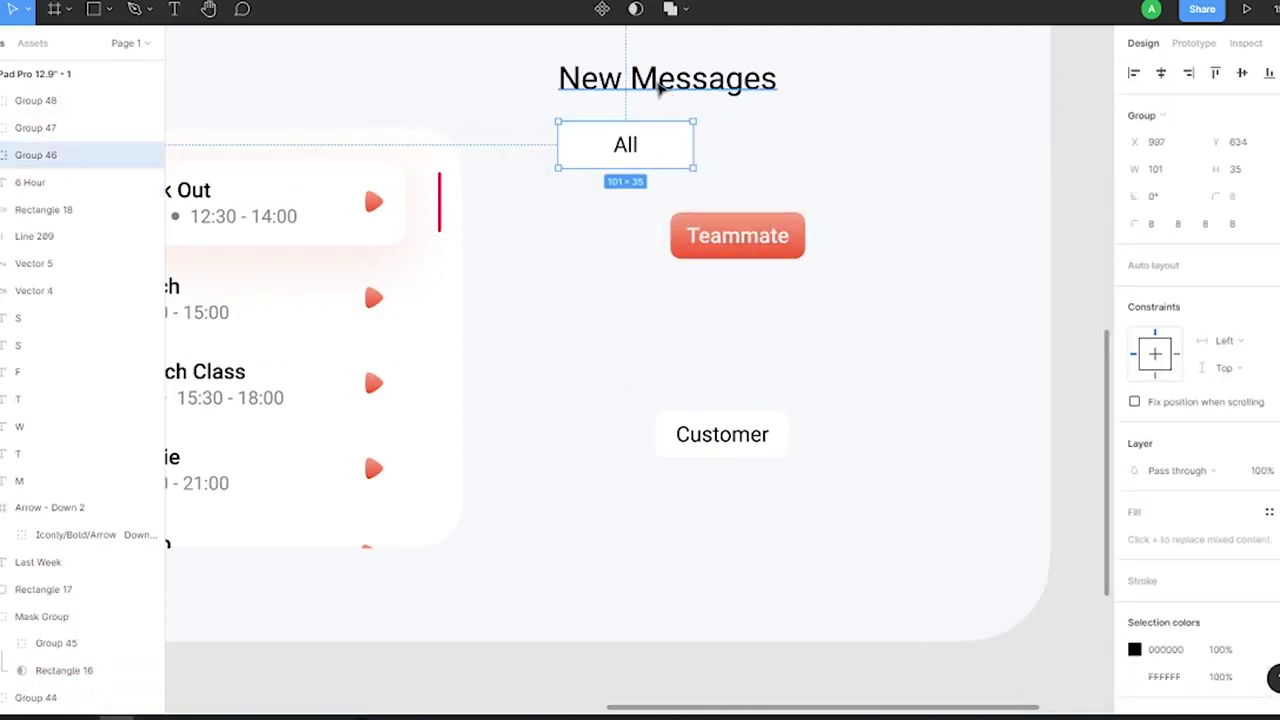
click(667, 78)
mouse_move(722, 434)
mouse_down()
mouse_move(955, 162)
mouse_move(929, 162)
mouse_up()
drag(759, 217, 779, 128)
shift+click(888, 157)
click(1242, 72)
key(alt+shift+h)
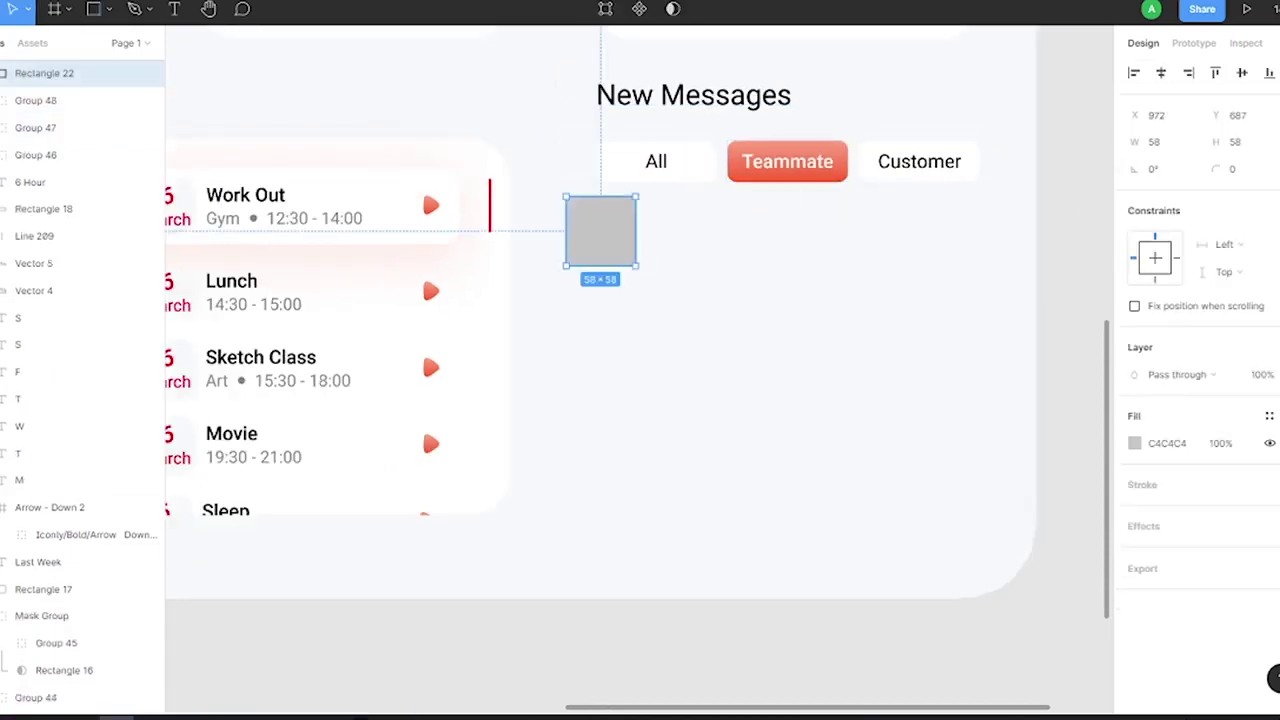
Round the 64×64 avatar square's corners to 16
click(1232, 169)
text(16)
key(Return)
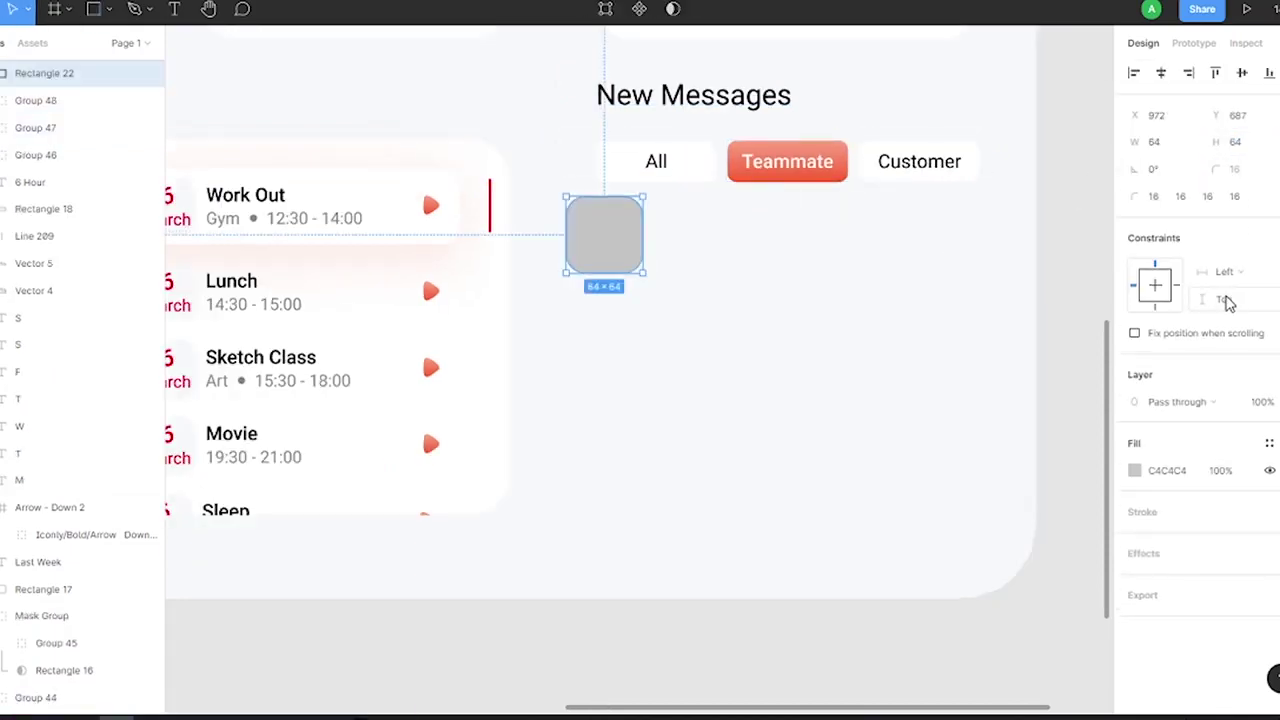
Add a sender name text box beside the avatar square
key(Escape)
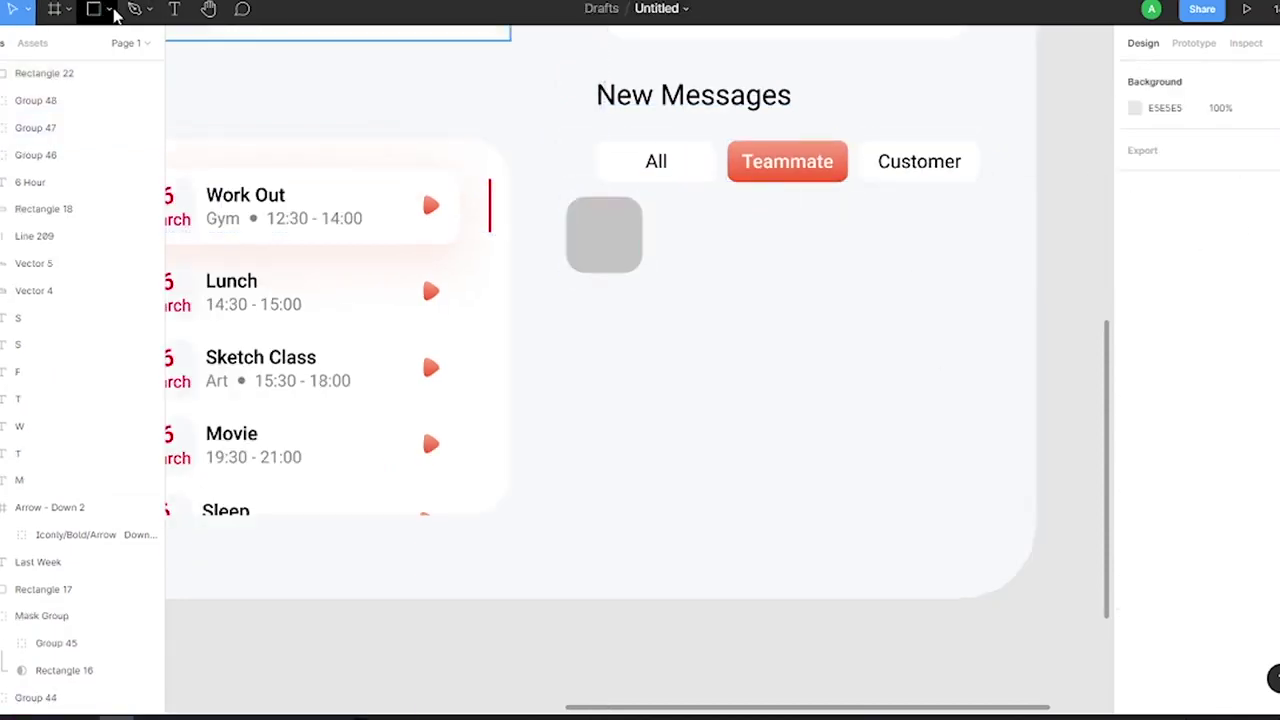
key(t)
drag(683, 329, 769, 368)
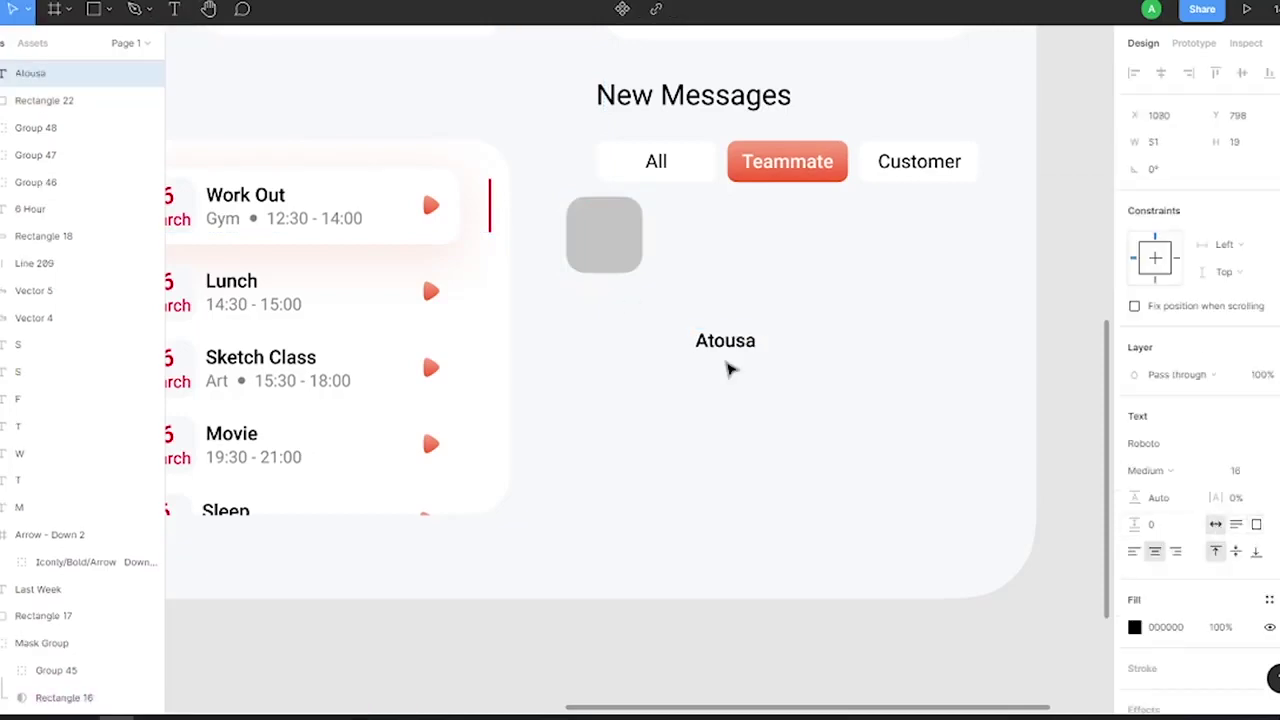
key(Escape)
ctrl+click(245, 195)
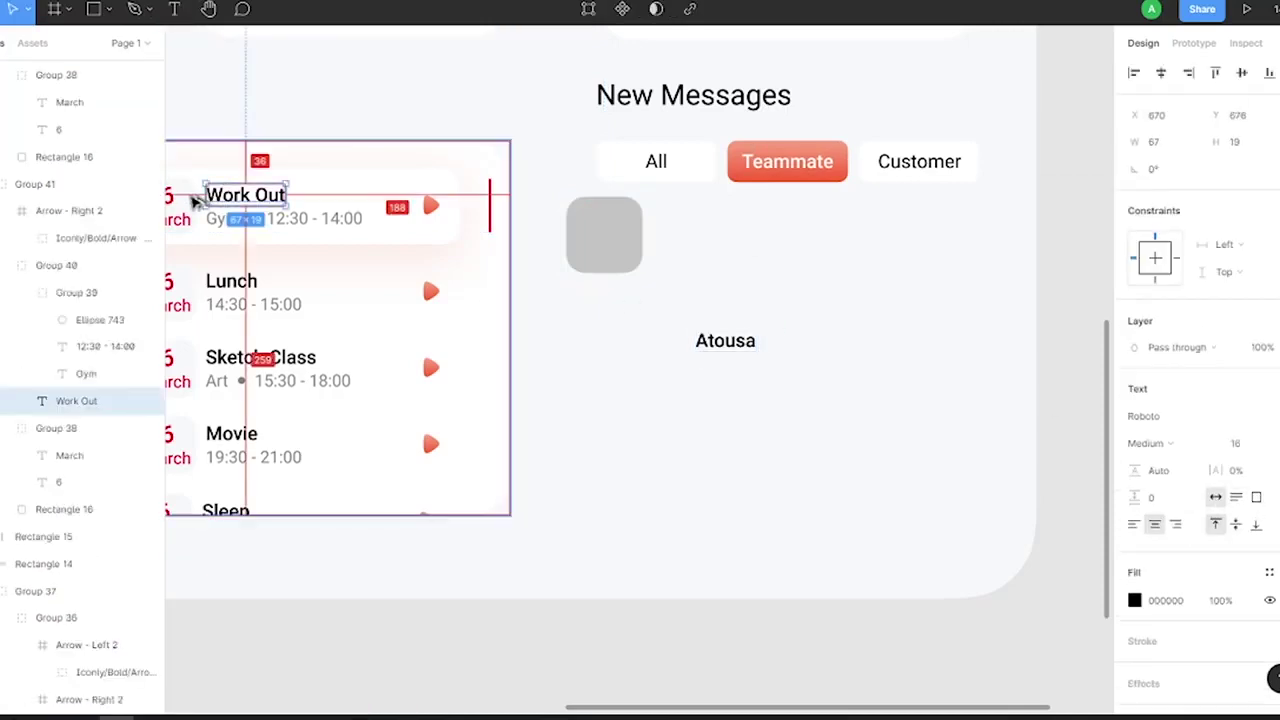
click(640, 386)
key(Return)
key(Escape)
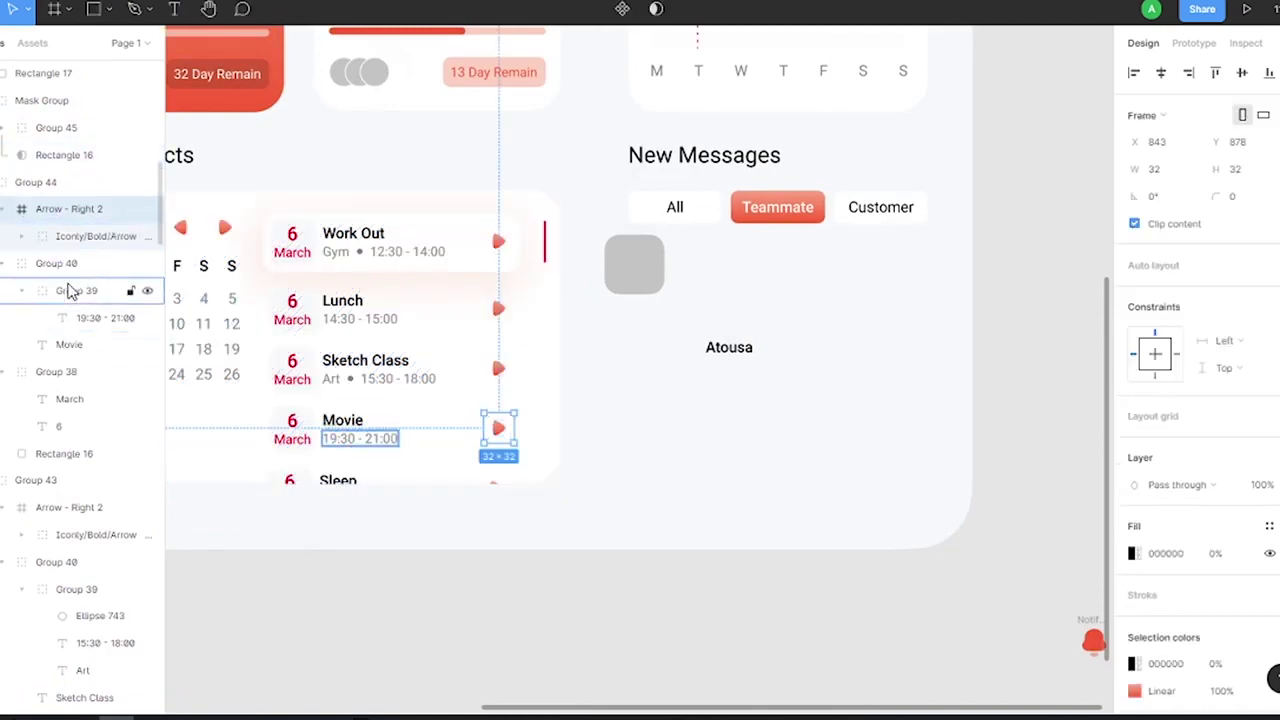
Reuse the schedule's grey text as the message preview and a 12:30 time label
ctrl+click(330, 436)
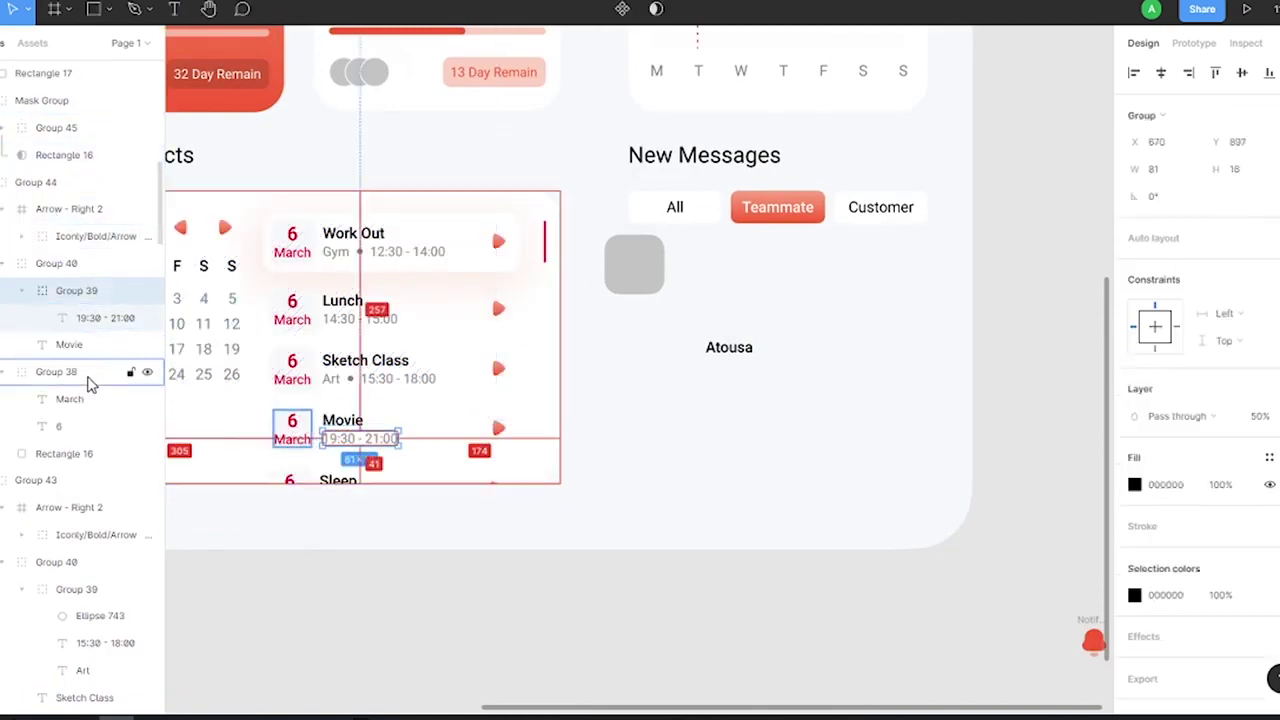
click(64, 155)
key(Return)
key(Escape)
key(ctrl+v)
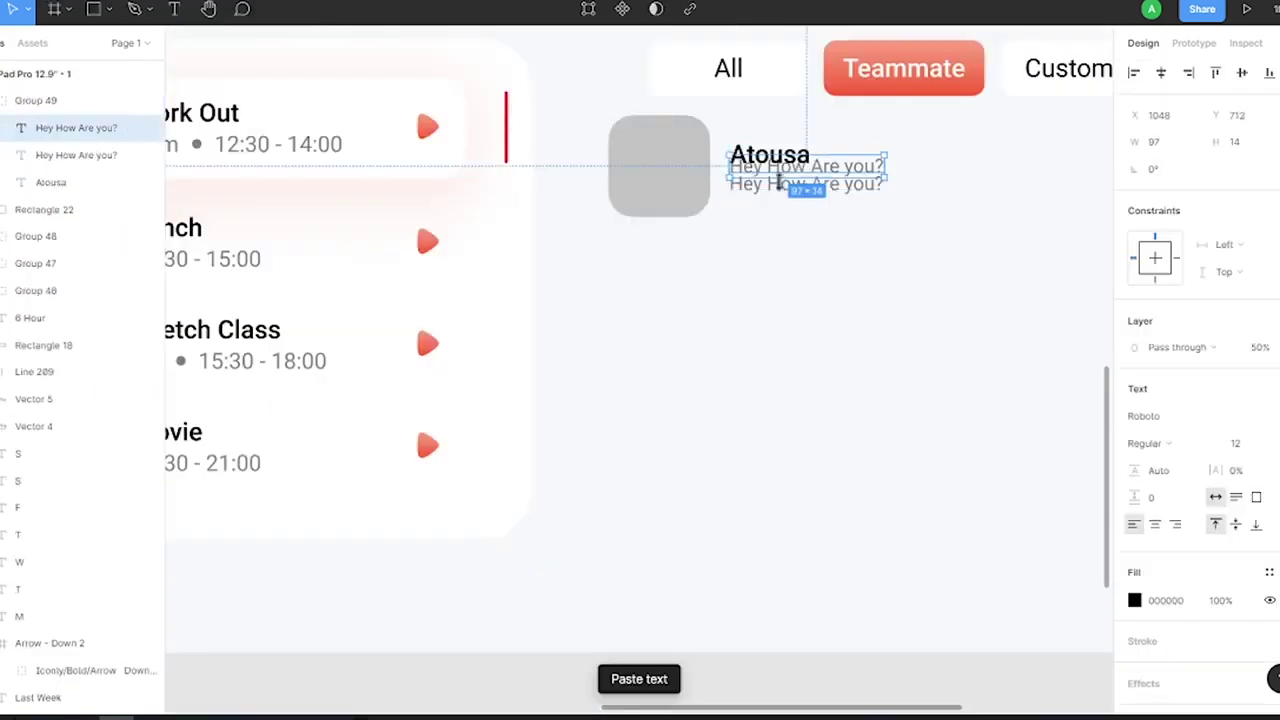
drag(811, 185, 1008, 170)
key(Return)
text(12:30)
key(Escape)
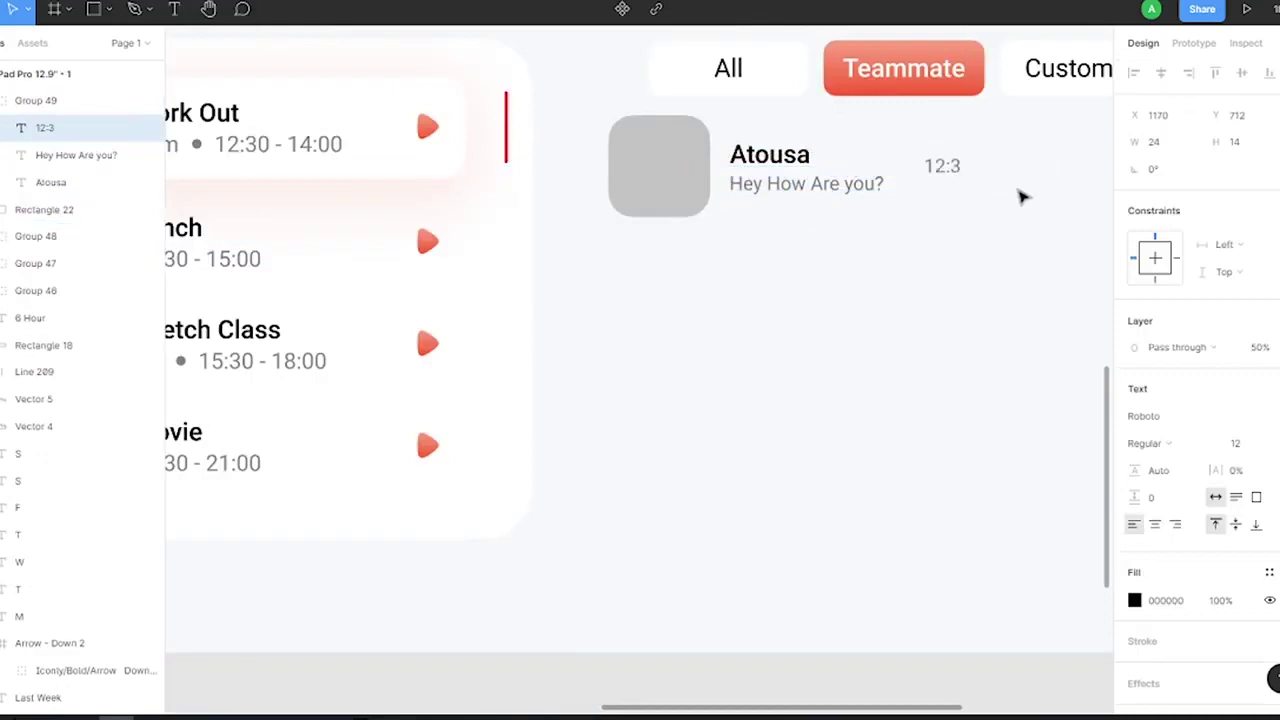
Place 12:30 at the row's right end, group name, preview and time, and adjust the avatar
scroll(1000, 230, down, 5)
scroll(983, 271, up, 5)
drag(691, 210, 883, 237)
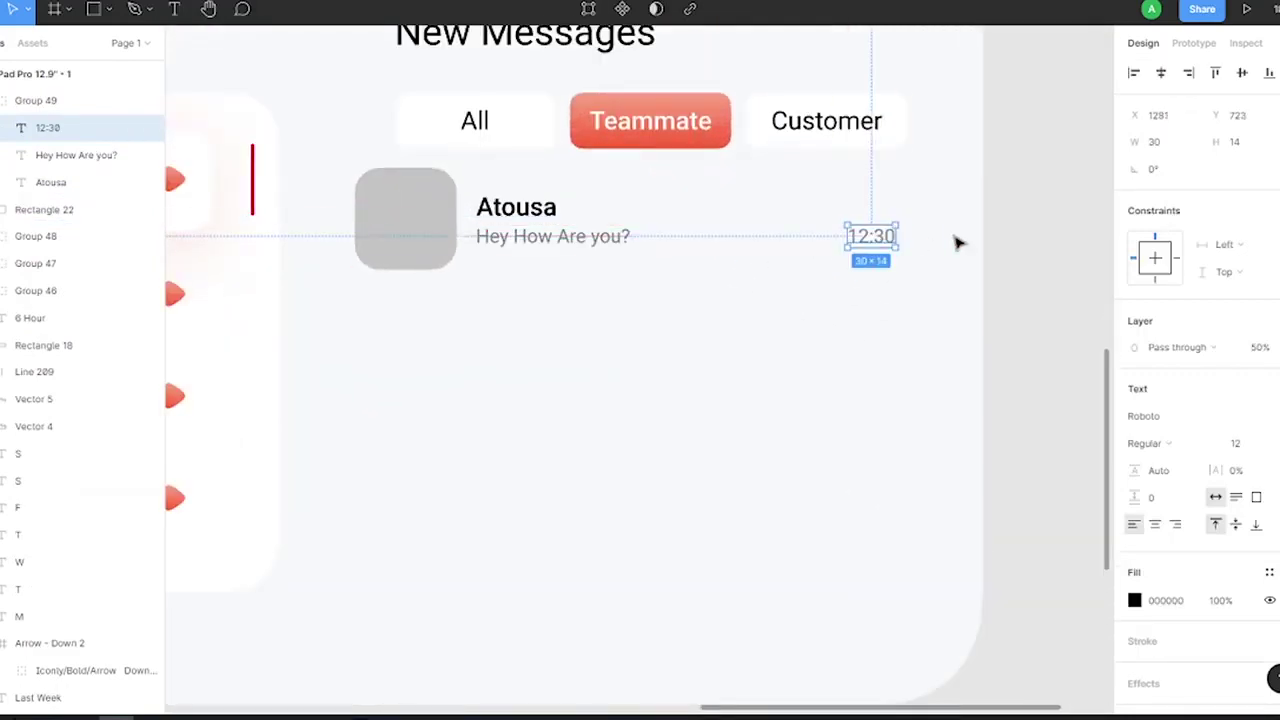
drag(958, 243, 963, 229)
shift+click(560, 236)
shift+click(520, 207)
key(ctrl+g)
shift+click(405, 218)
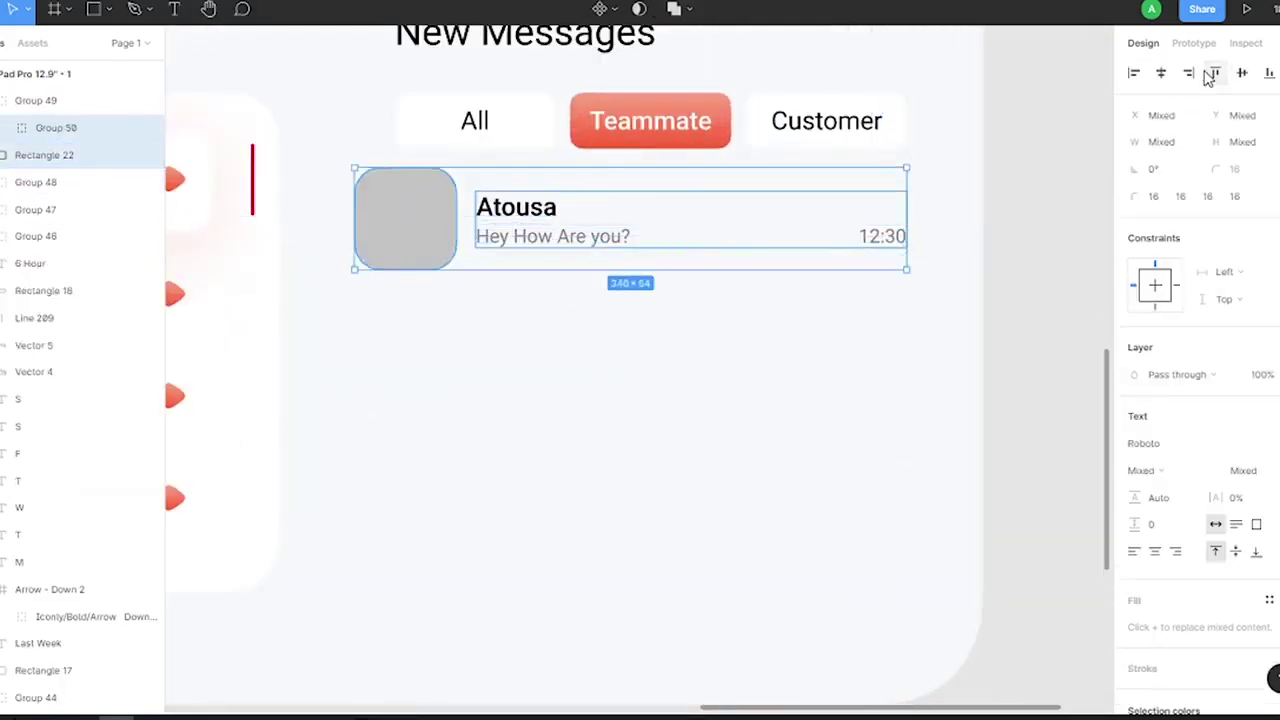
key(Escape)
click(400, 214)
mouse_move(397, 214)
mouse_down()
mouse_move(470, 108)
mouse_move(414, 126)
mouse_up()
Nudge 12:30 left, lower the message row, and duplicate it into three rows
click(462, 210)
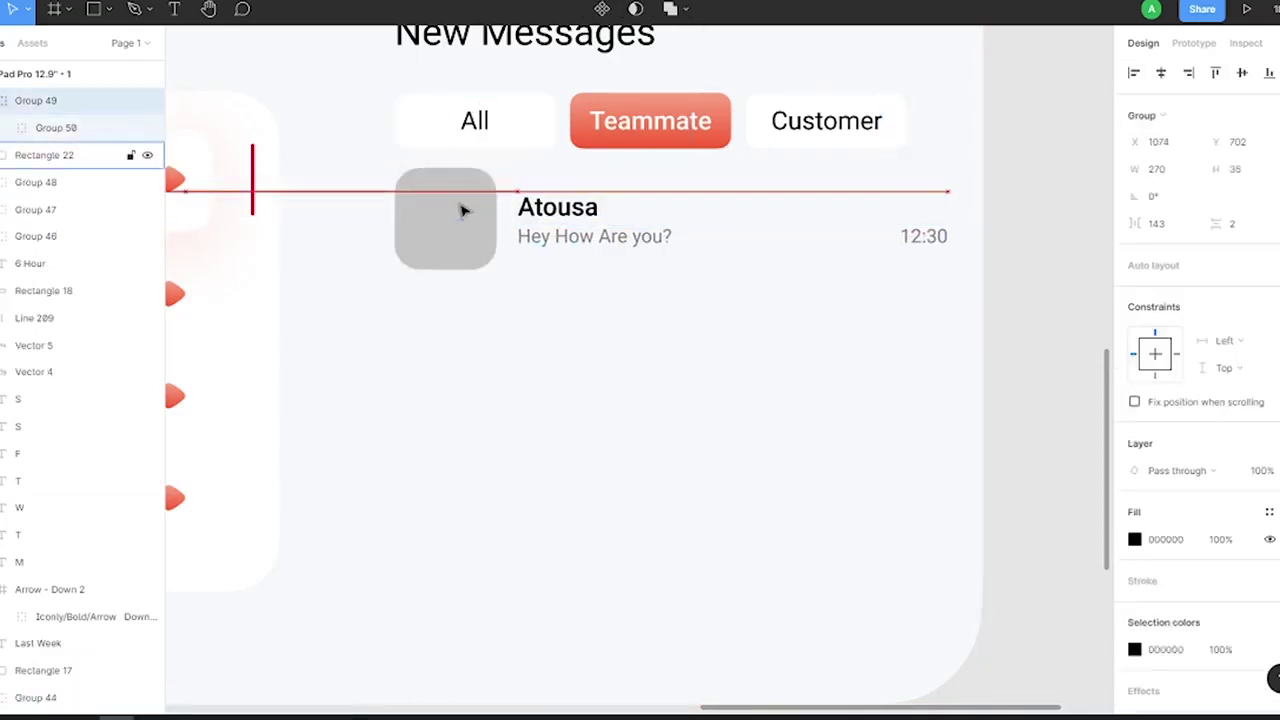
click(931, 240)
click(925, 237)
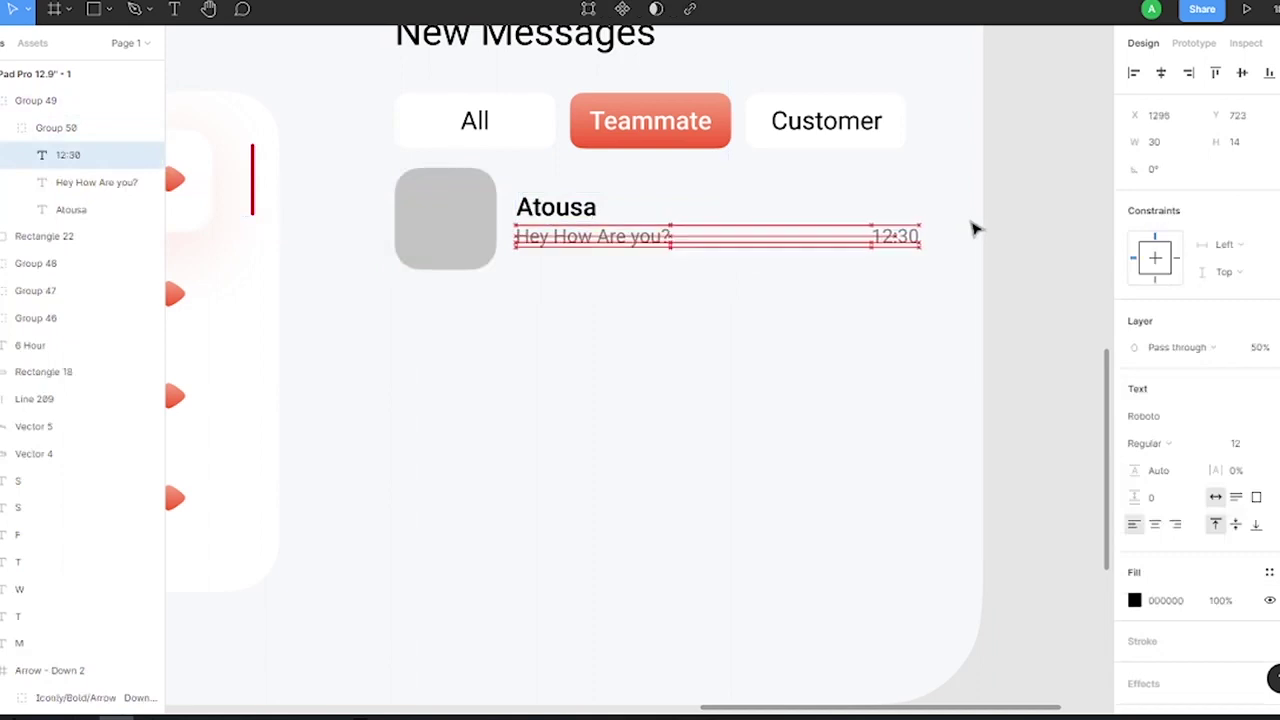
key(shift+Left)
key(Escape)
key(Escape)
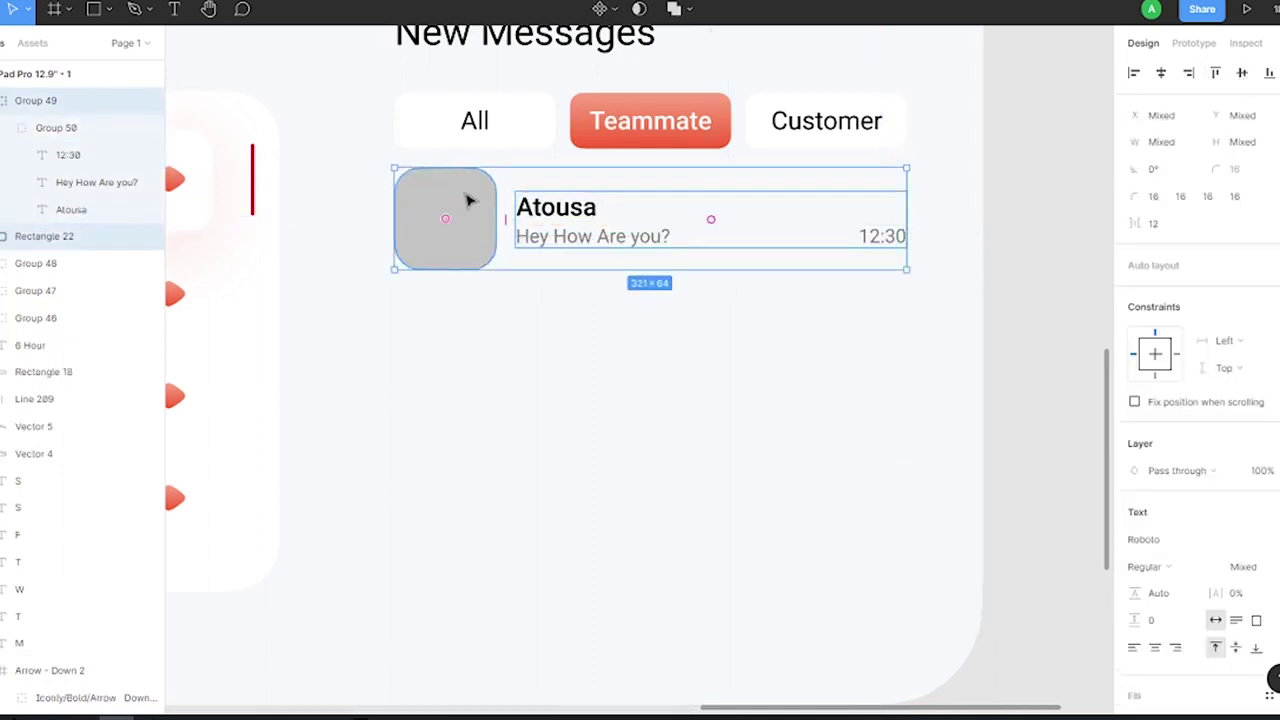
drag(467, 200, 470, 380)
key(ctrl+d)
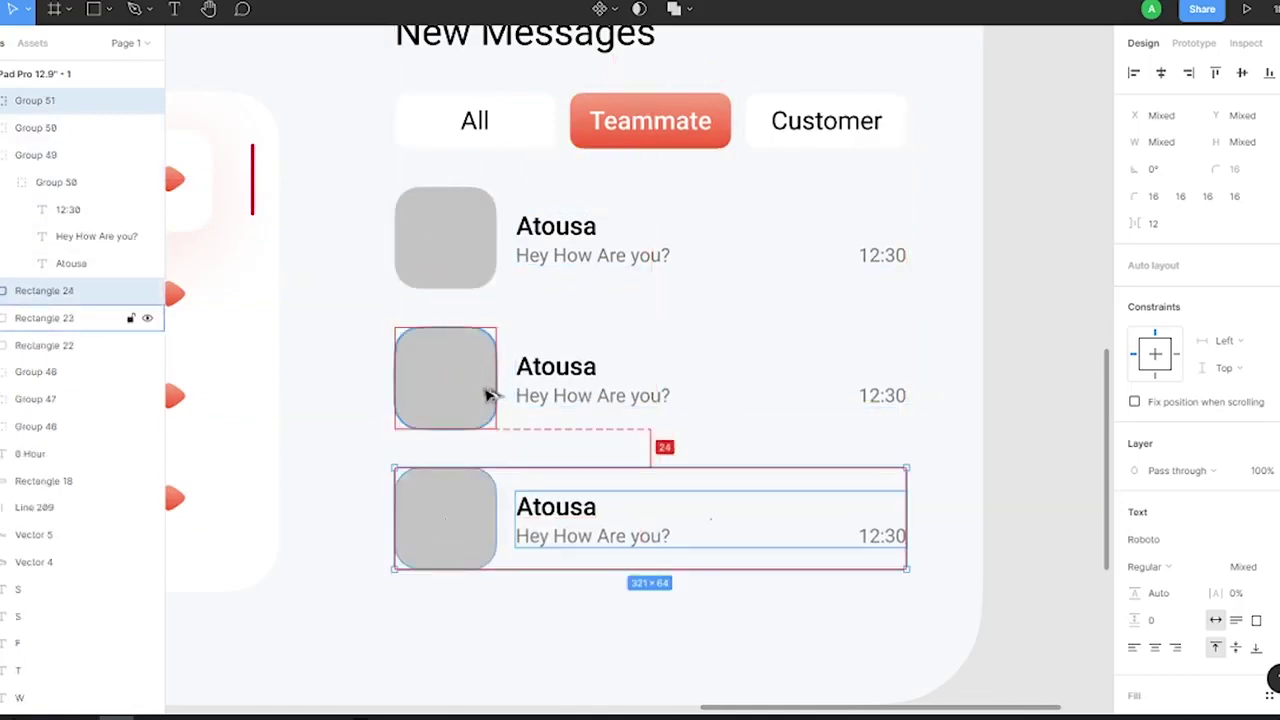
scroll(490, 395, down, 5)
click(1037, 294)
scroll(805, 177, up, 5)
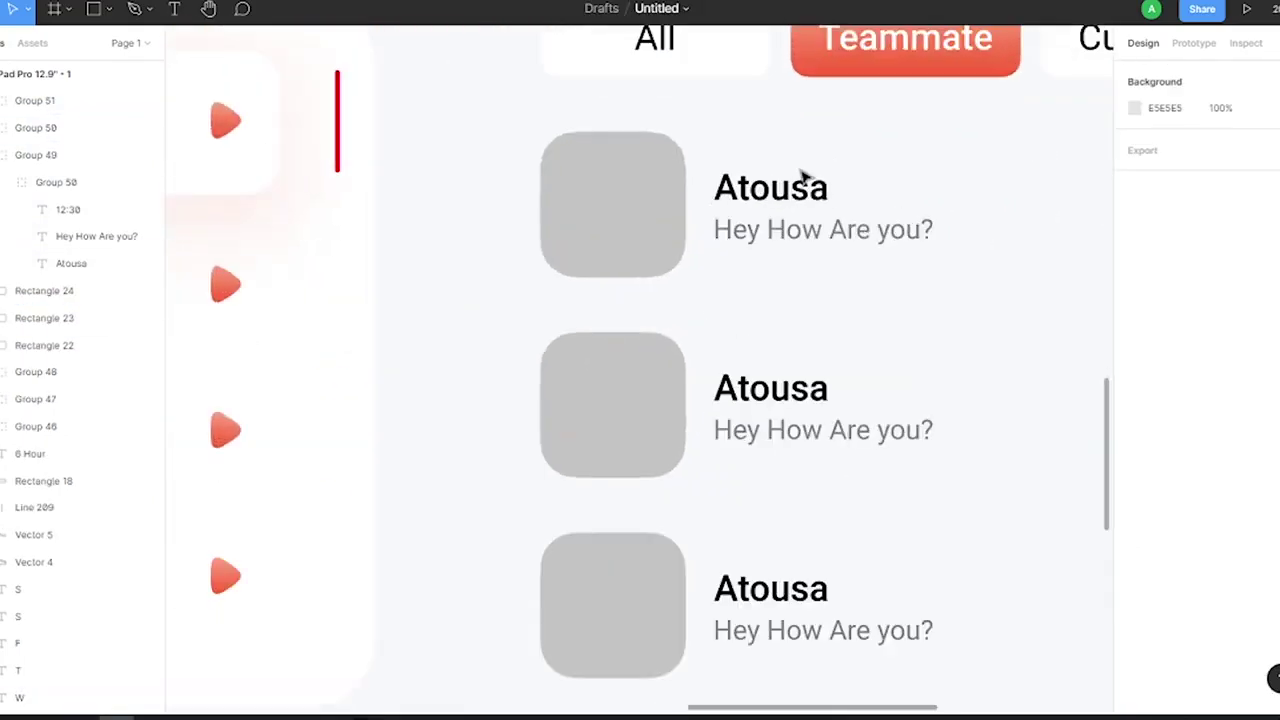
Give the middle and bottom rows new sender names
double_click(770, 388)
key(Return)
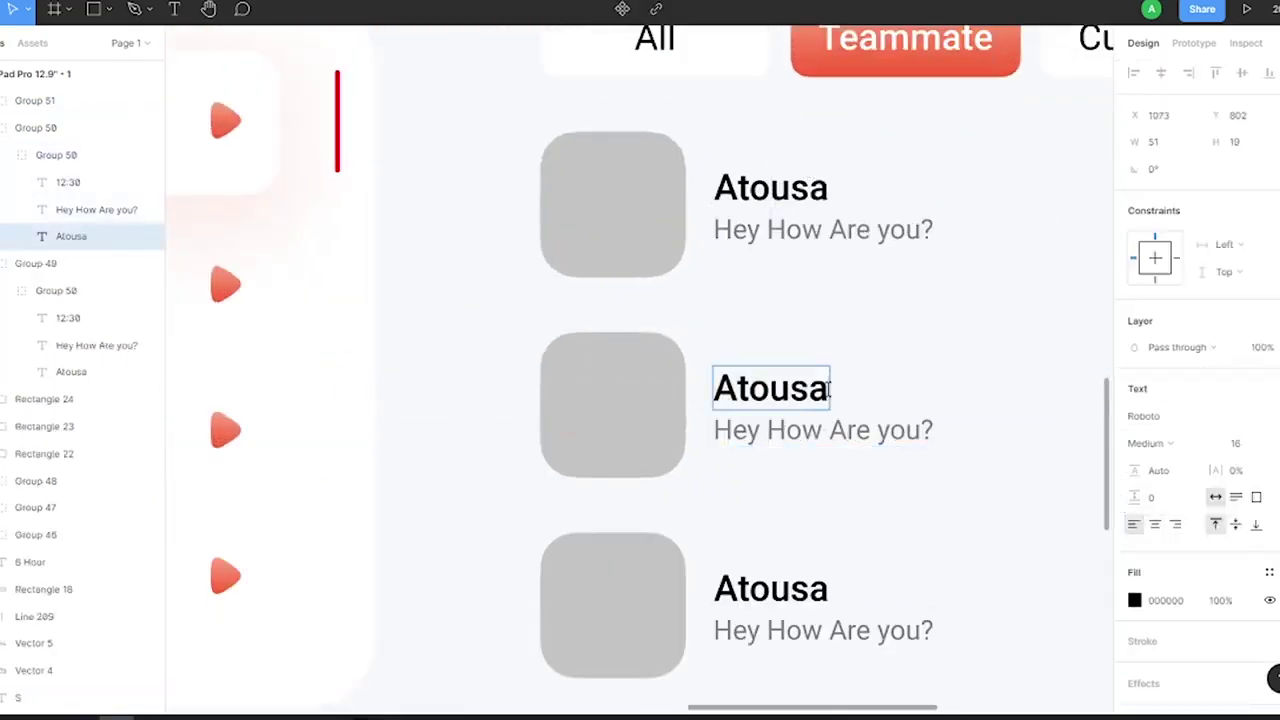
text(Ali)
double_click(770, 588)
text(Sa)
key(ctrl+z)
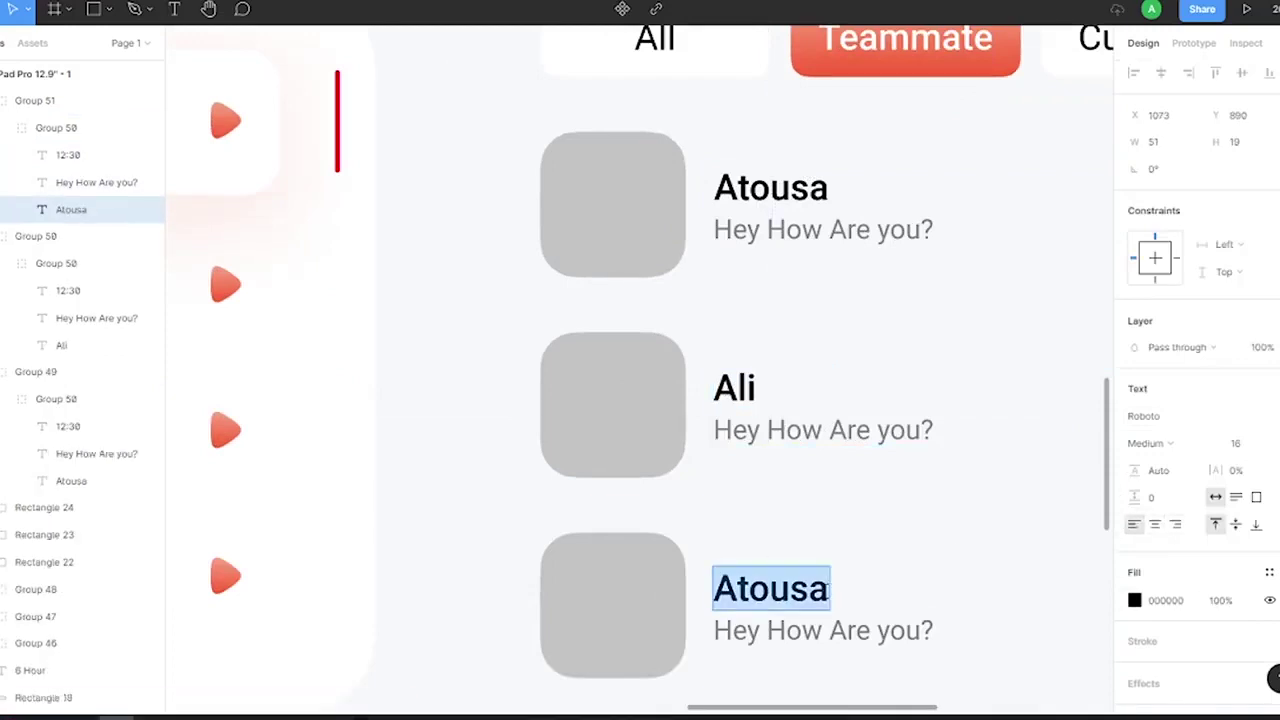
text(sa)
Change the messages to "What's Up Bro" and "Can you help me?"
click(814, 234)
double_click(886, 437)
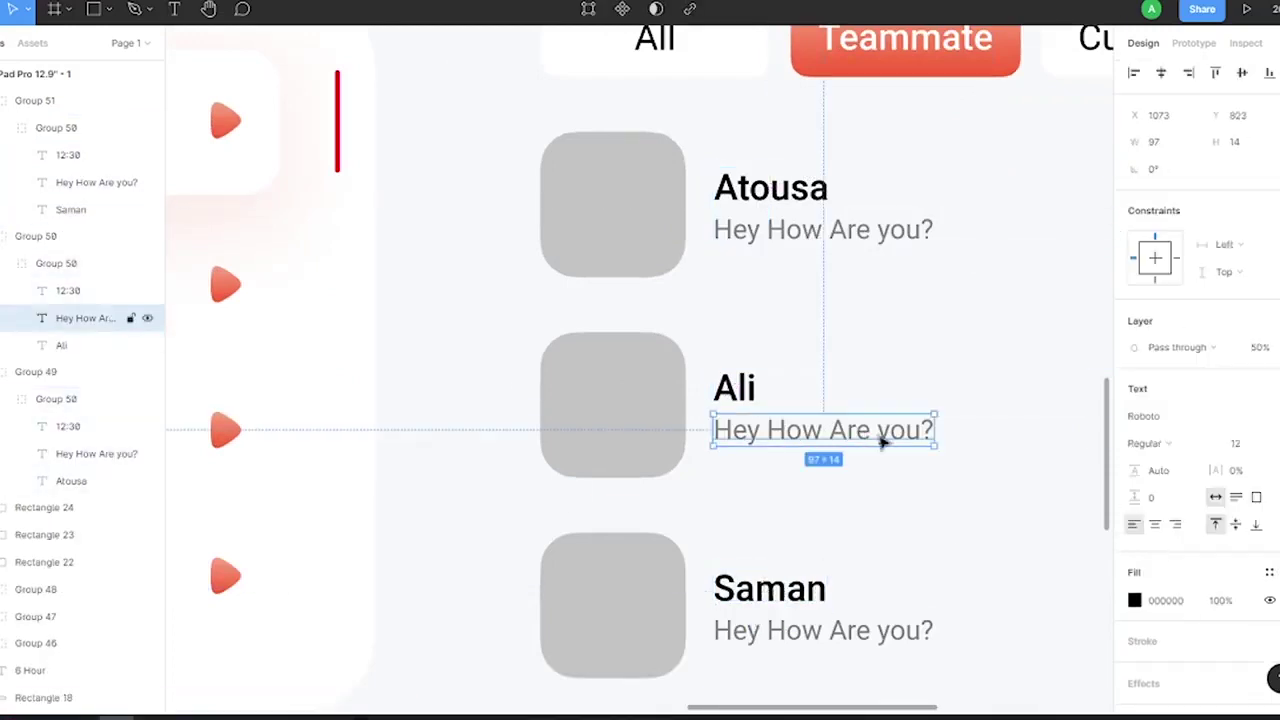
key(Return)
text(What’s Up Bro)
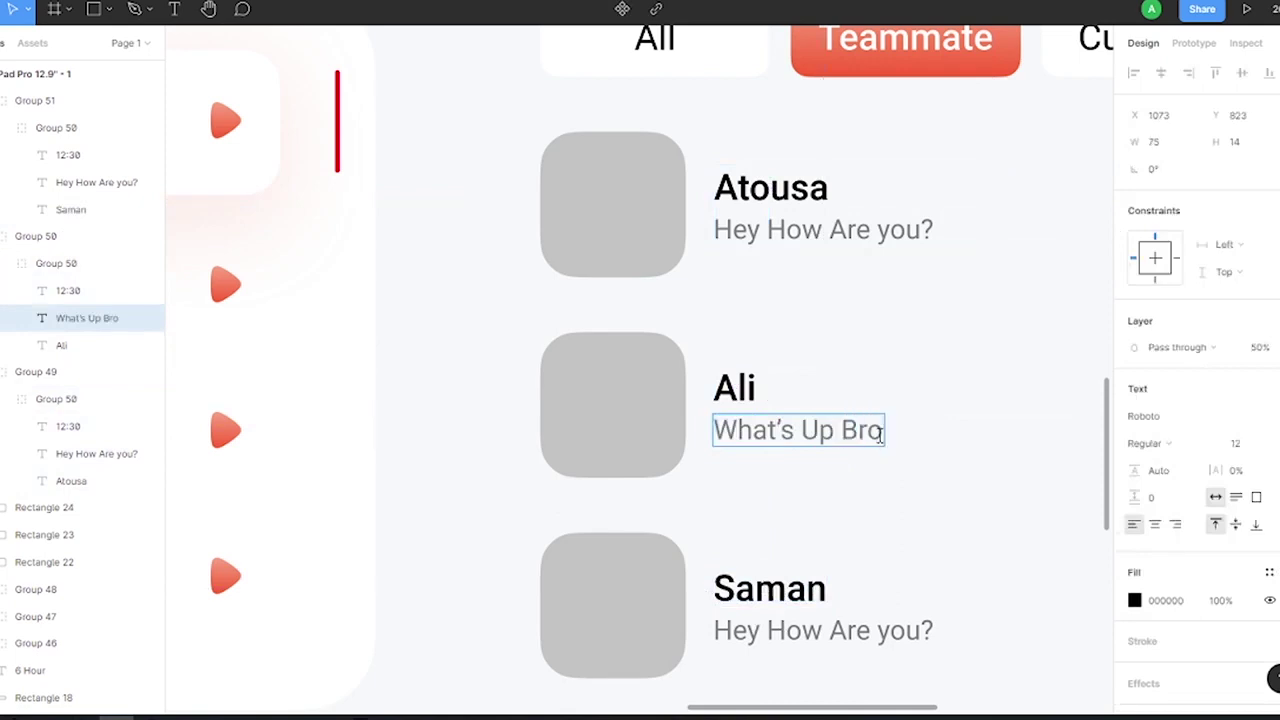
click(928, 630)
key(Return)
text(Can you)
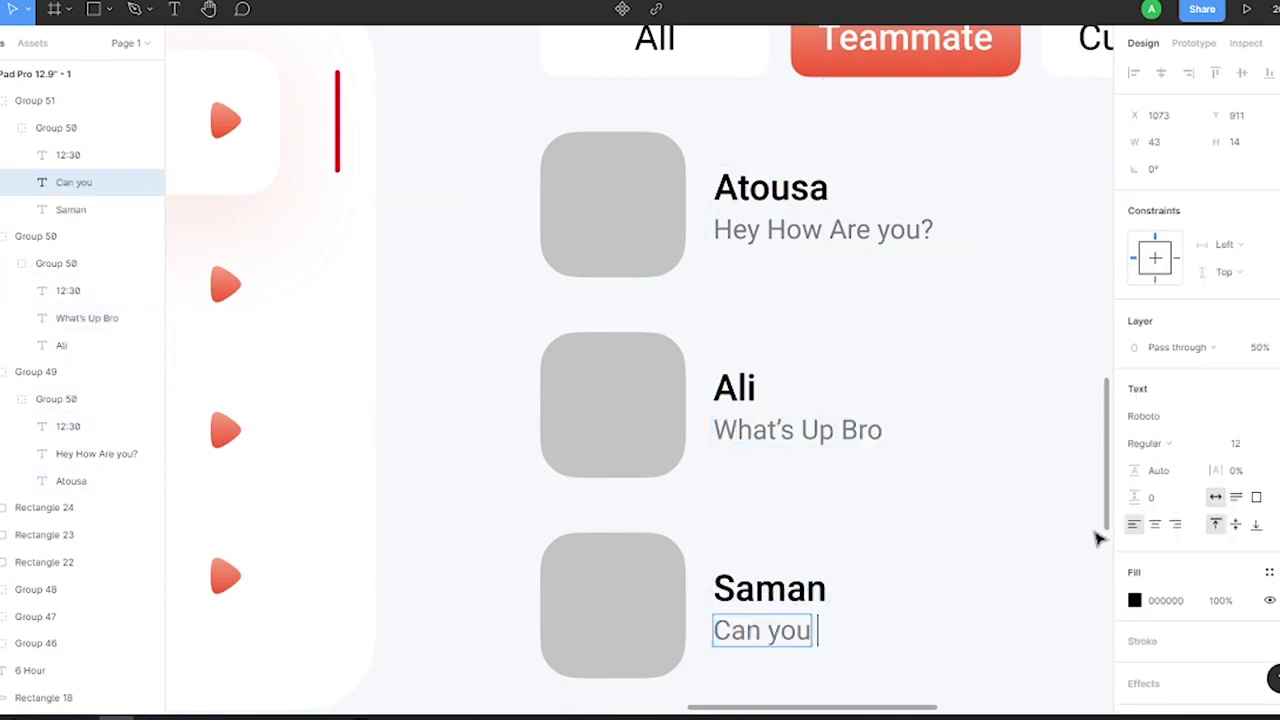
text(e?)
key(Escape)
Set the lower rows' times to 11:30 and 10:30 and fit the dashboard in view
double_click(994, 400)
text(11:30)
double_click(994, 600)
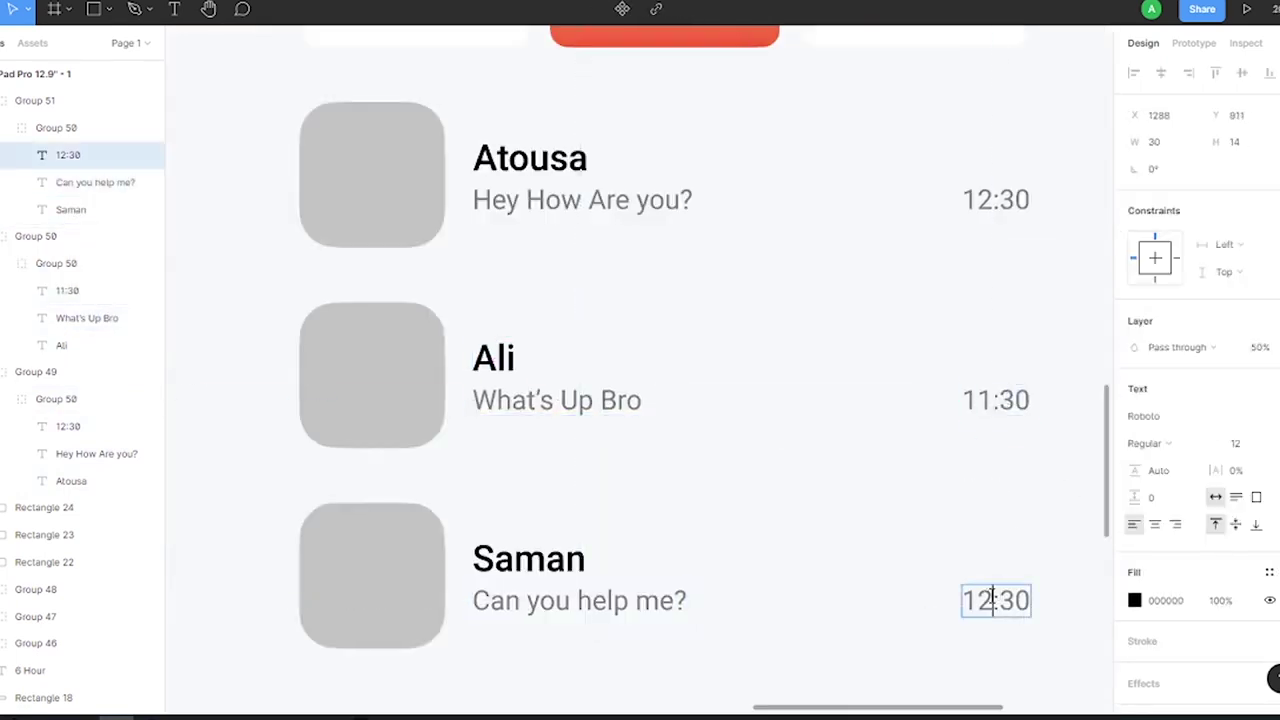
text(10:30)
key(Escape)
key(shift+1)
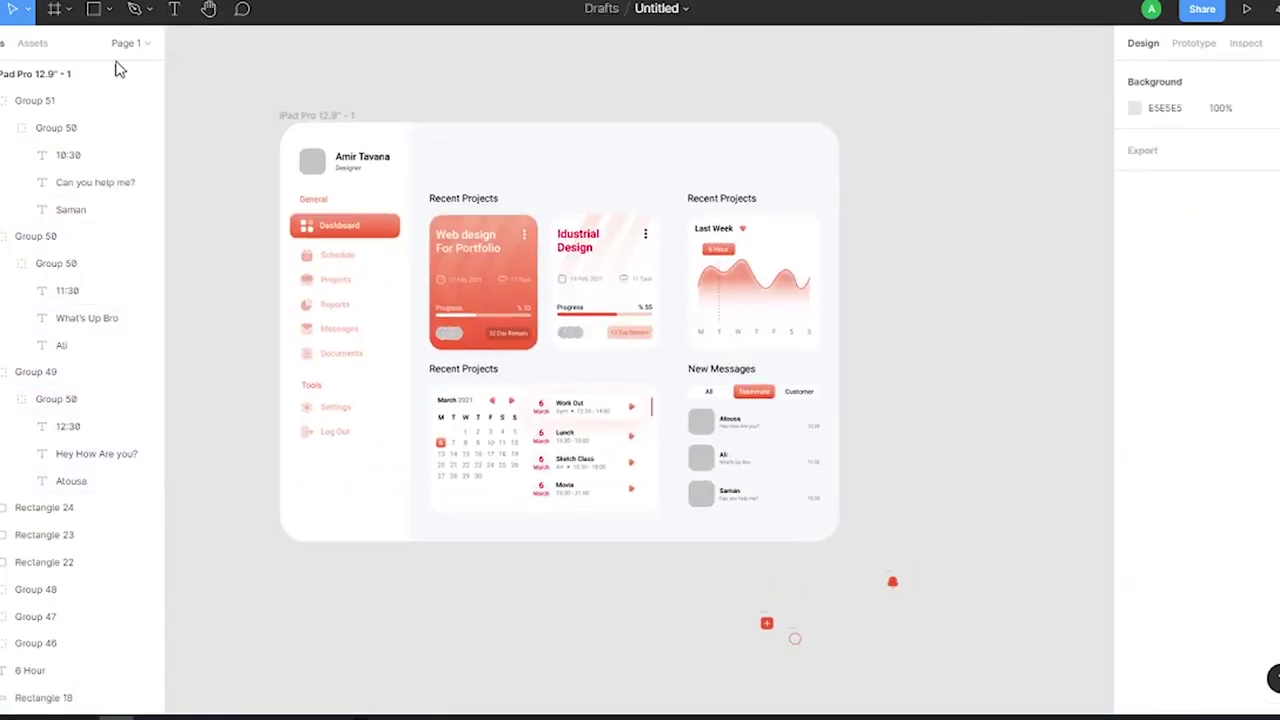
Draw a tile square, recolour the notification icon and enlarge it to 42×42
key(r)
mouse_move(692, 117)
mouse_down()
mouse_move(727, 150)
mouse_move(712, 148)
mouse_up()
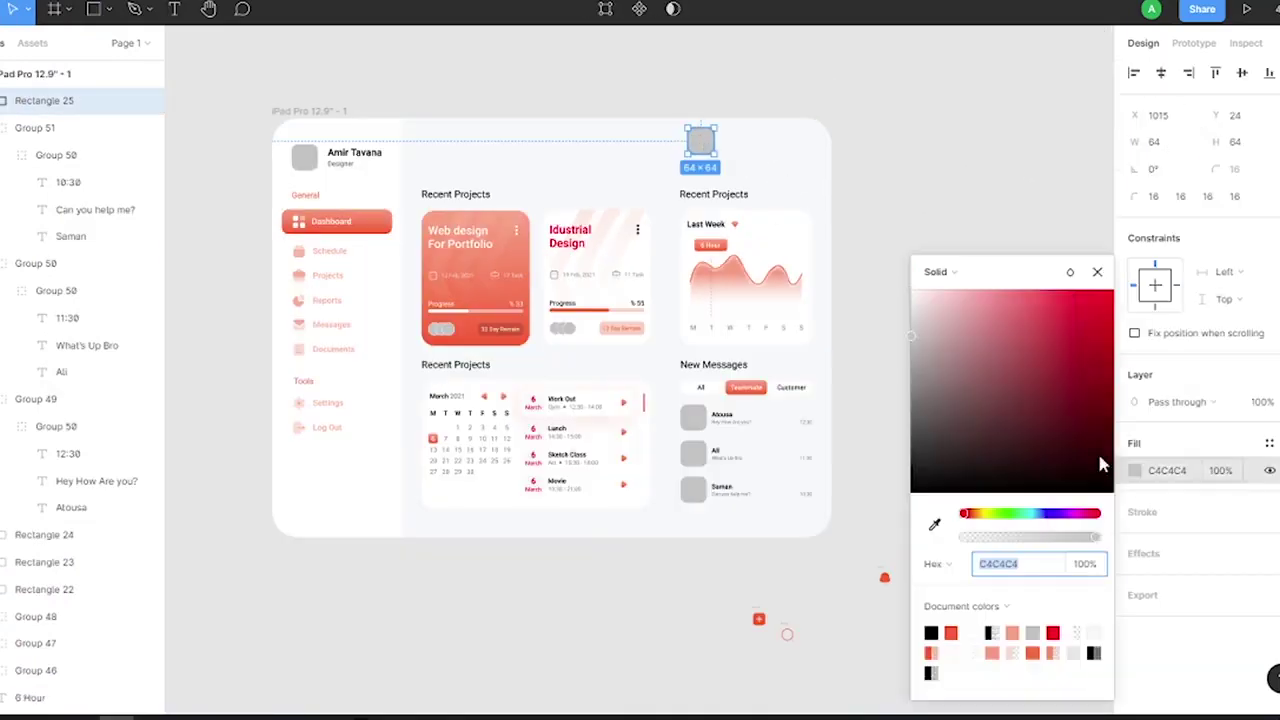
click(1020, 636)
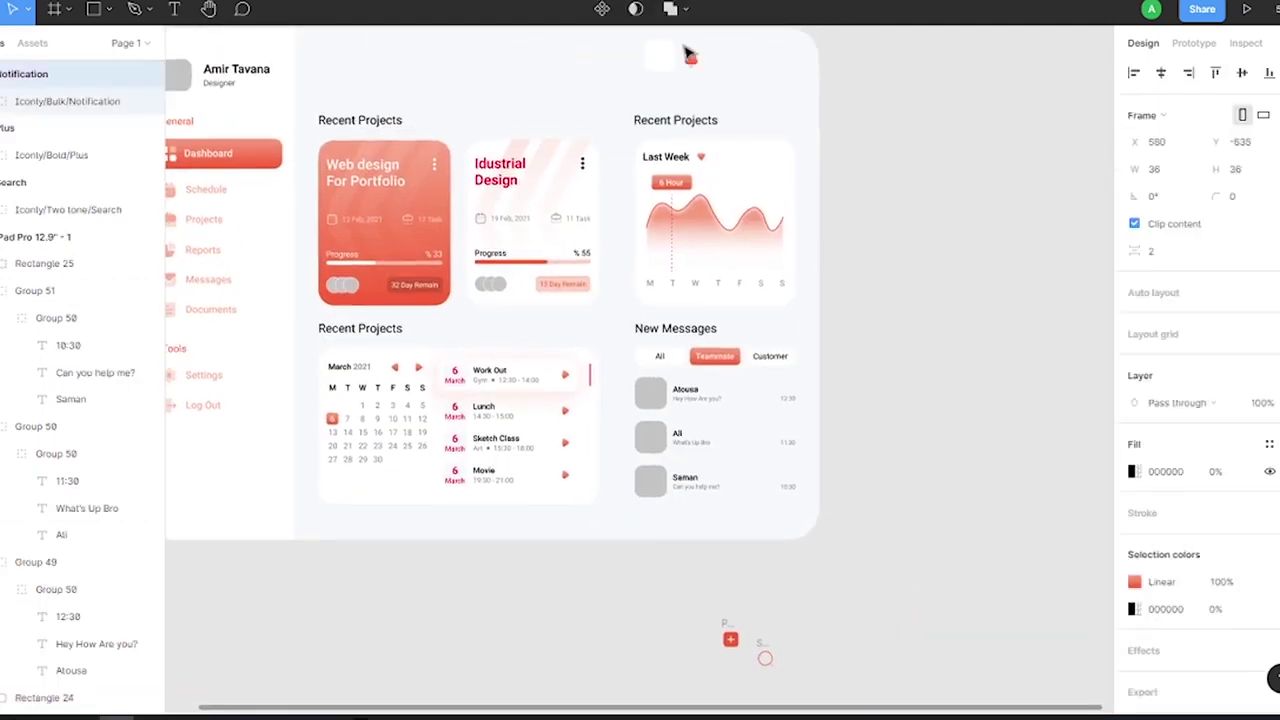
click(688, 55)
ctrl+scroll(688, 55, up, 5)
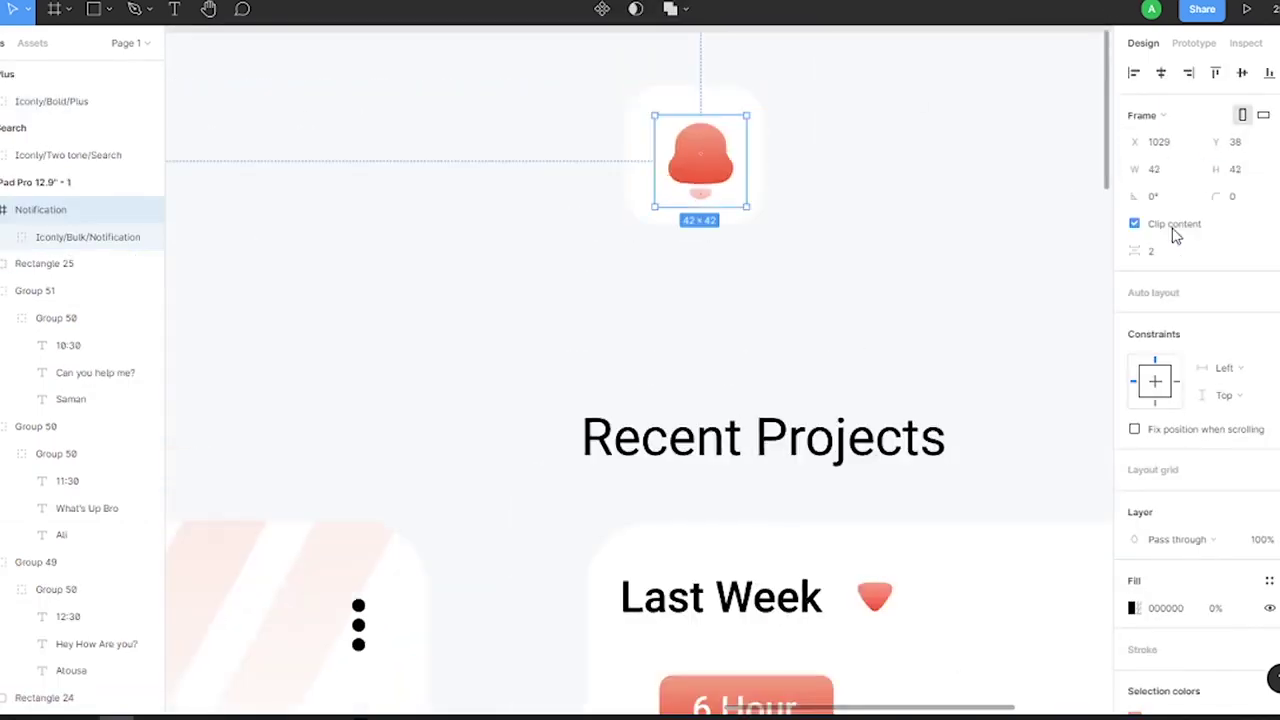
drag(735, 115, 749, 107)
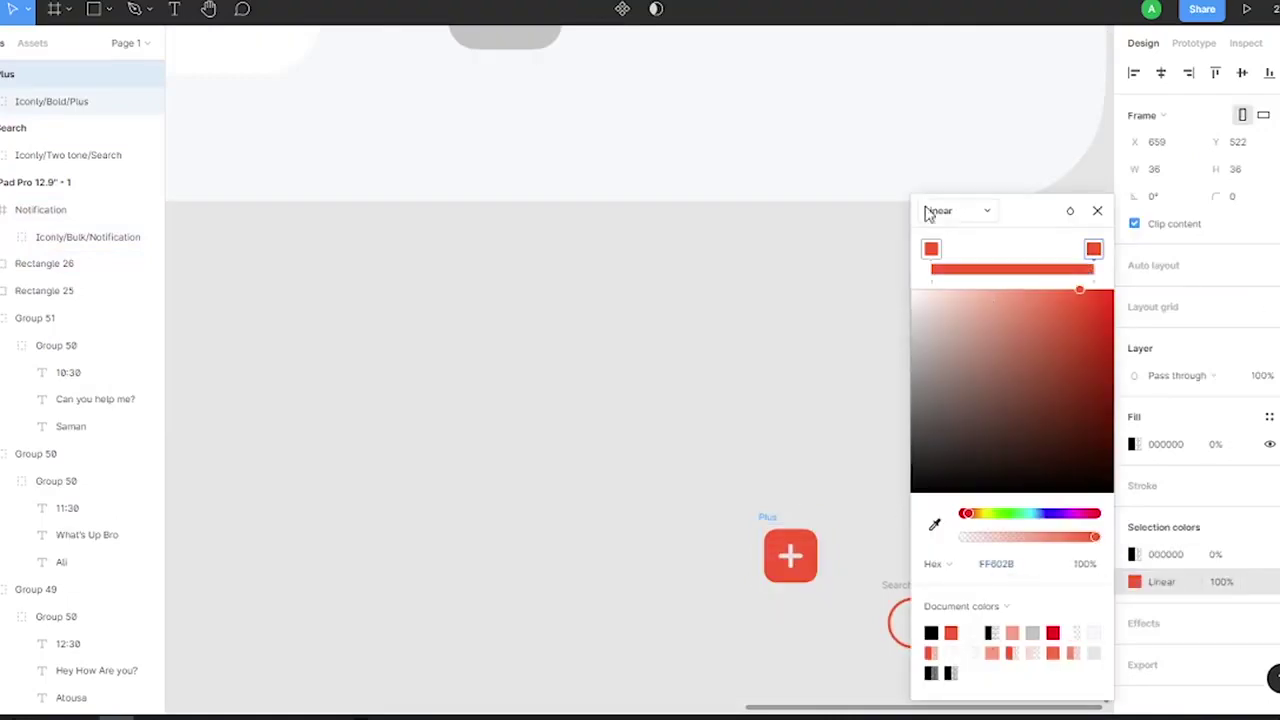
key(Escape)
ctrl+scroll(858, 454, down, 5)
Resize the plus icon to 42×42 and place the bell and plus tiles top right, 24 px apart
click(1240, 169)
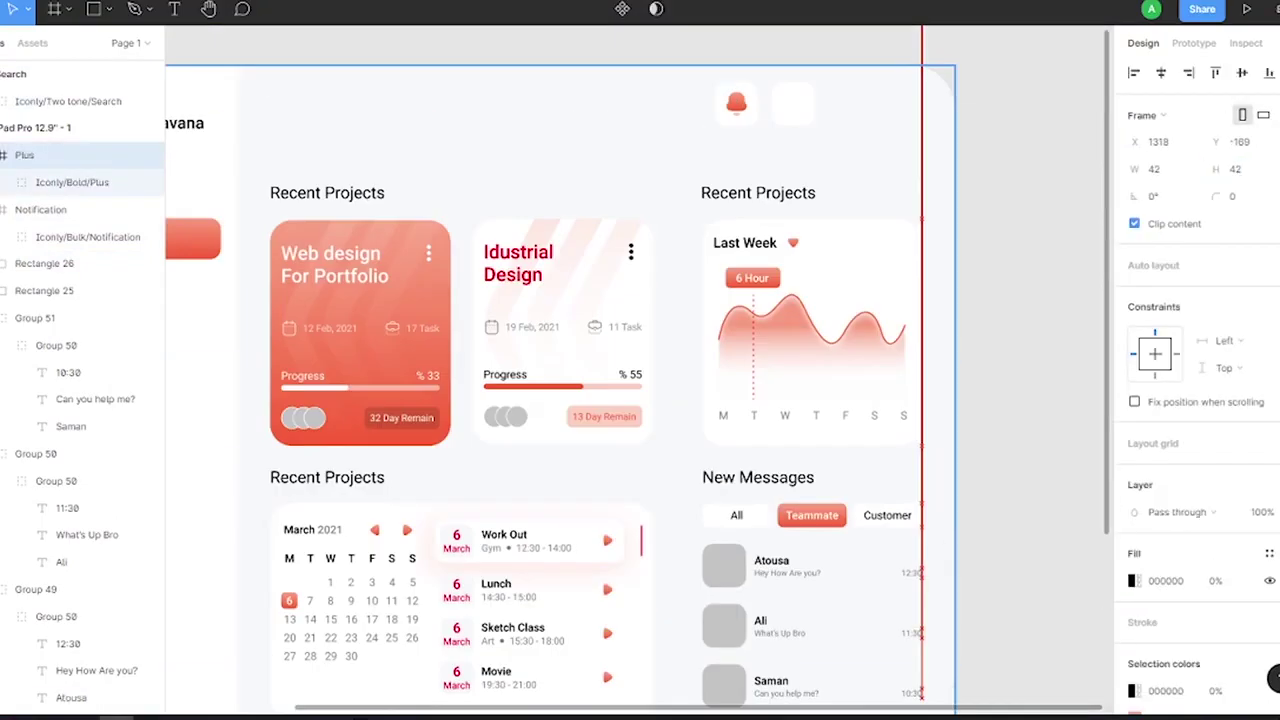
drag(835, 491, 786, 268)
scroll(829, 250, up, 5)
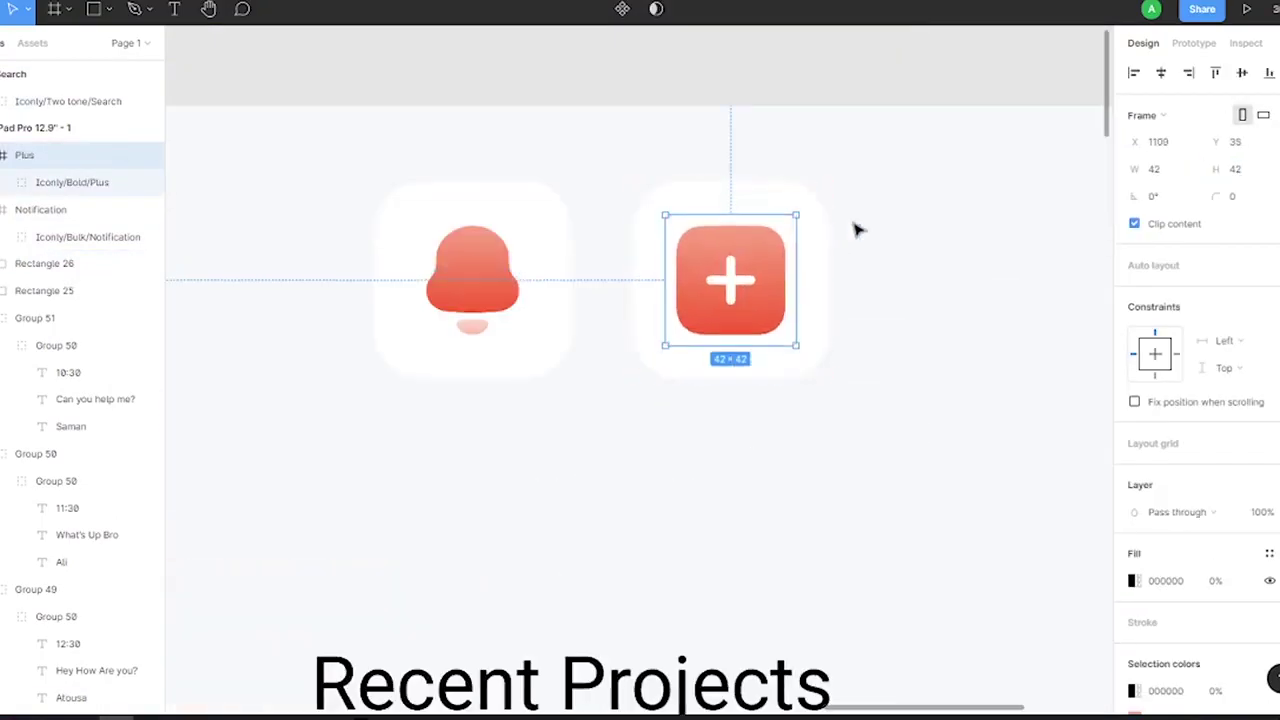
shift+click(814, 209)
click(491, 200)
ctrl+scroll(600, 250, down, 3)
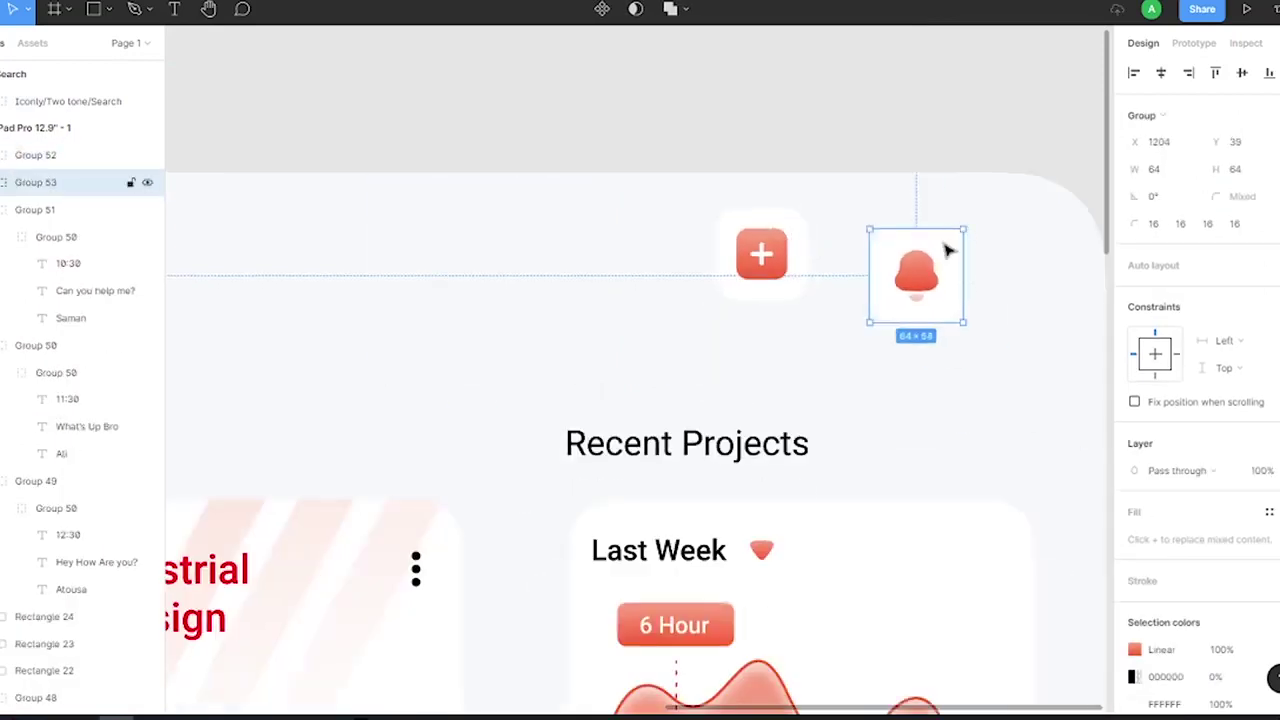
drag(943, 249, 1030, 202)
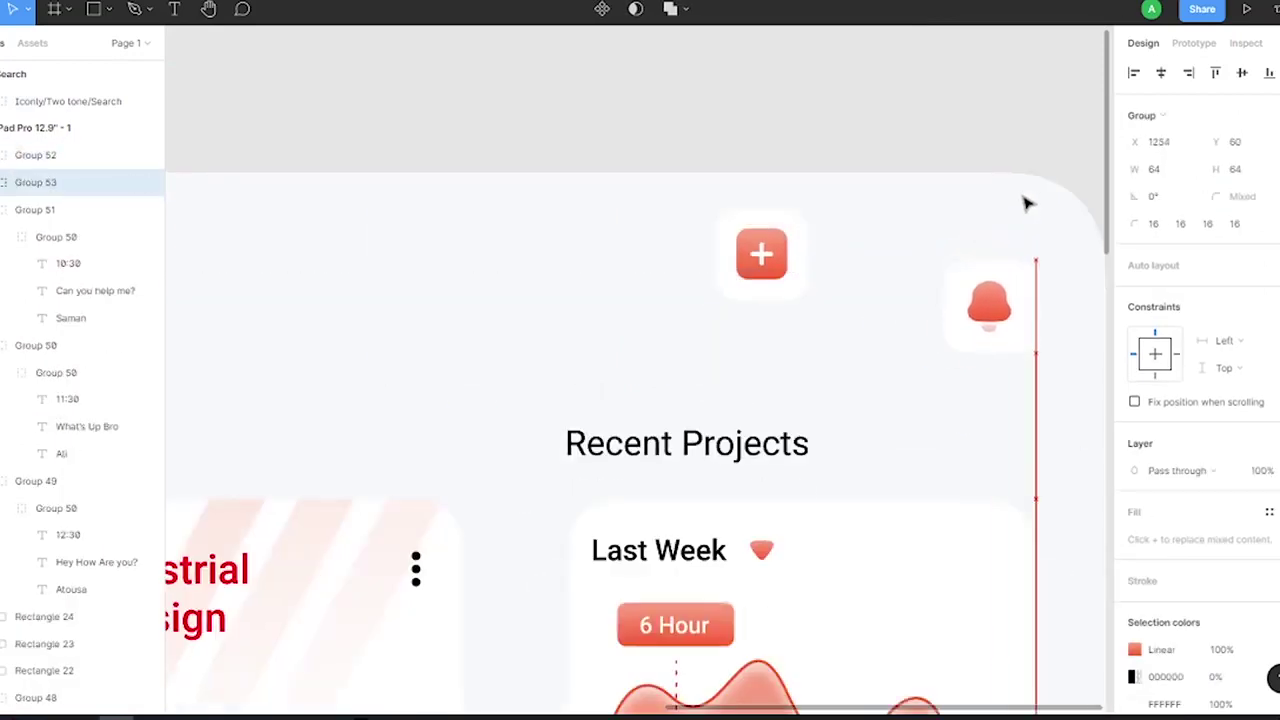
drag(1030, 202, 1030, 234)
drag(785, 227, 880, 287)
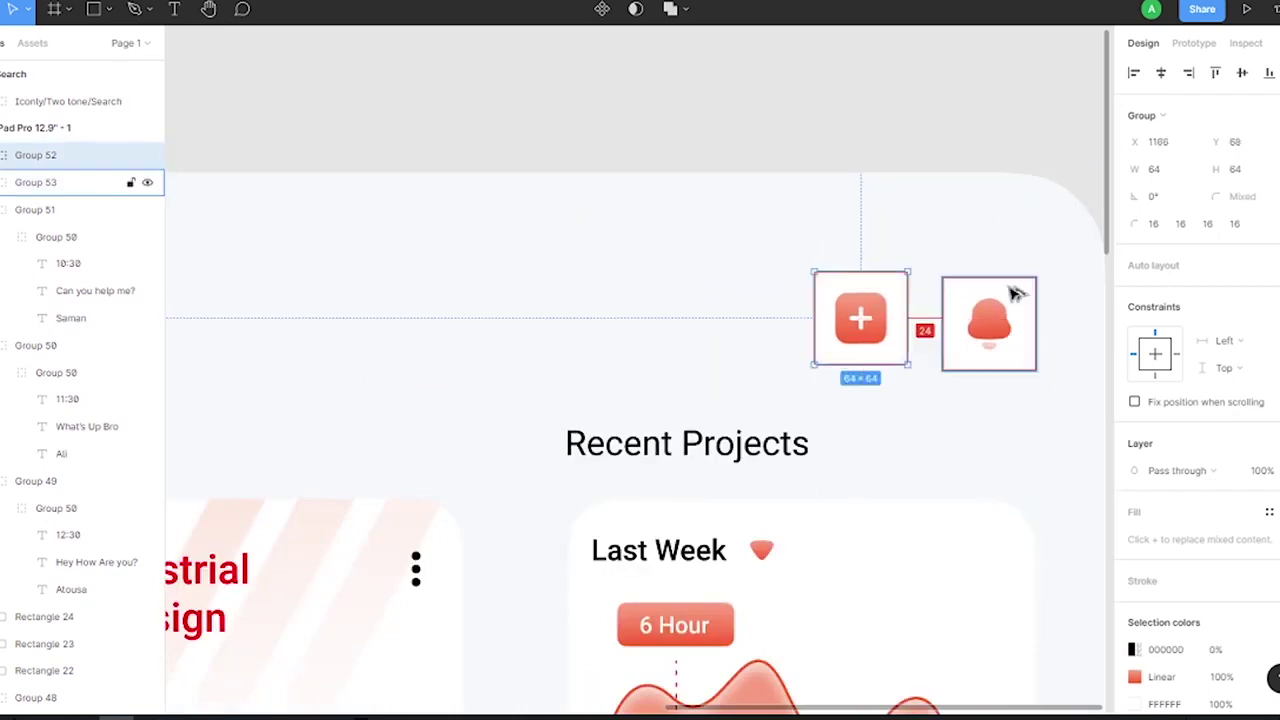
shift+click(1012, 290)
Draw a grey rectangle near the top of the dashboard for the top bar
ctrl+scroll(1008, 290, down, 3)
ctrl+scroll(1005, 280, down, 3)
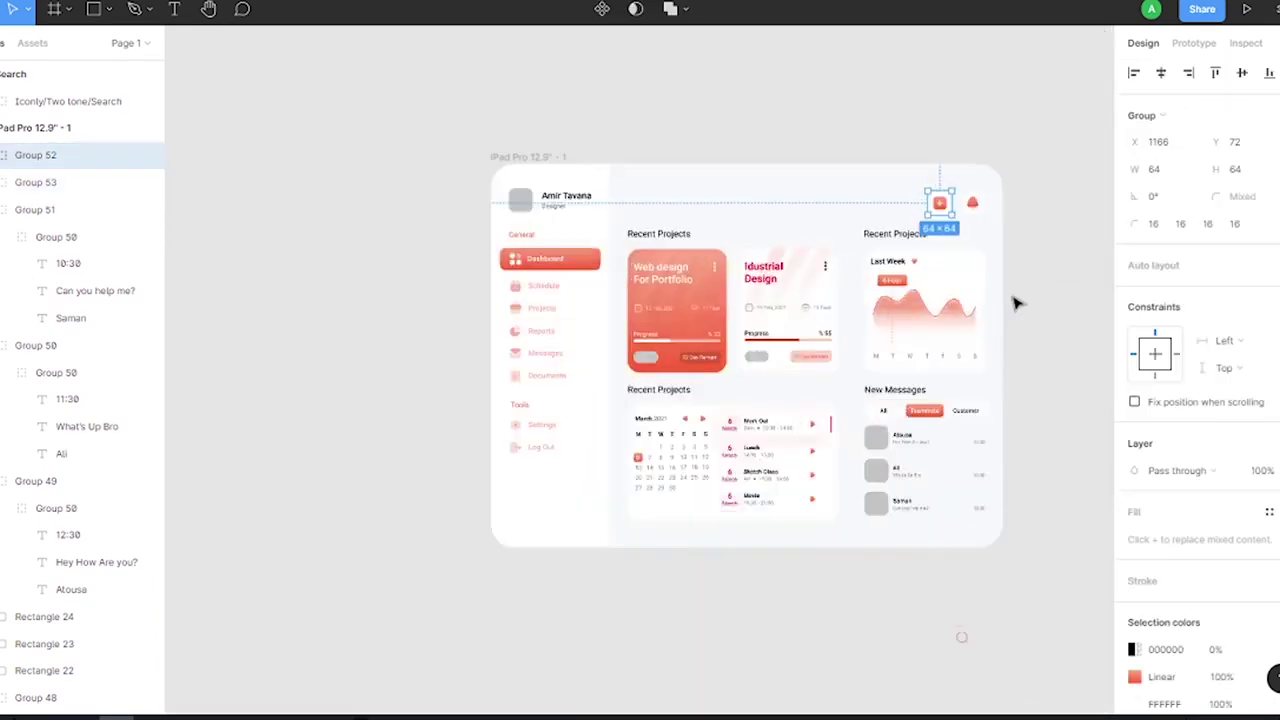
ctrl+scroll(1037, 157, up, 2)
key(r)
click(1245, 148)
mouse_move(461, 149)
mouse_down()
mouse_move(500, 177)
mouse_move(513, 143)
mouse_move(630, 193)
mouse_up()
Stretch Rectangle 27 across to the plus tile and set its corner radius to 16
click(919, 186)
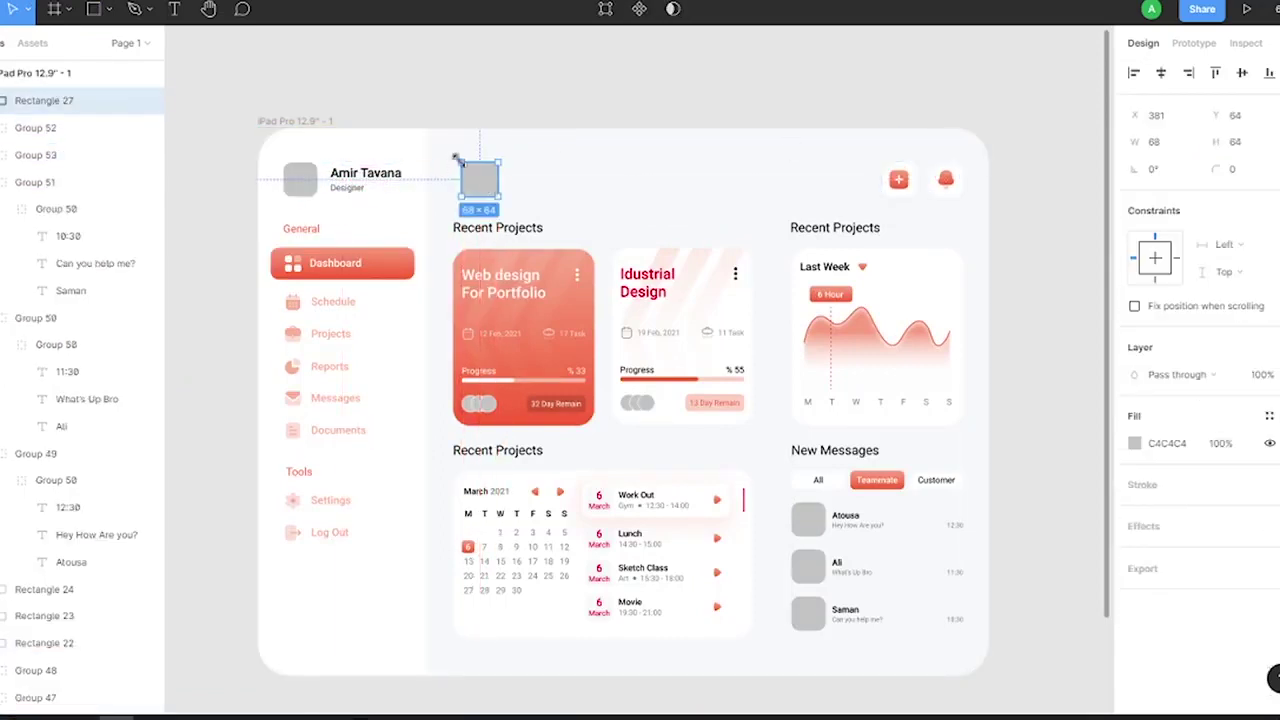
mouse_move(490, 180)
mouse_down()
mouse_move(874, 180)
mouse_move(753, 177)
mouse_up()
ctrl+scroll(800, 190, up, 5)
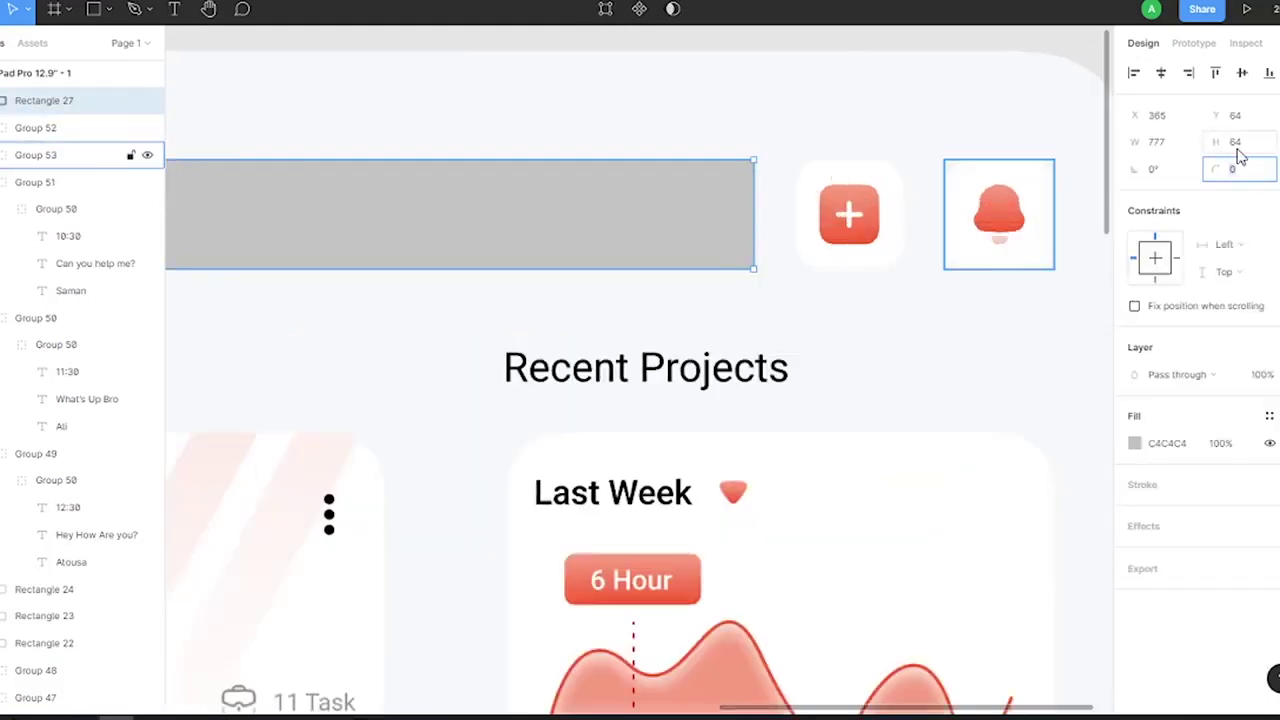
text(16)
key(Return)
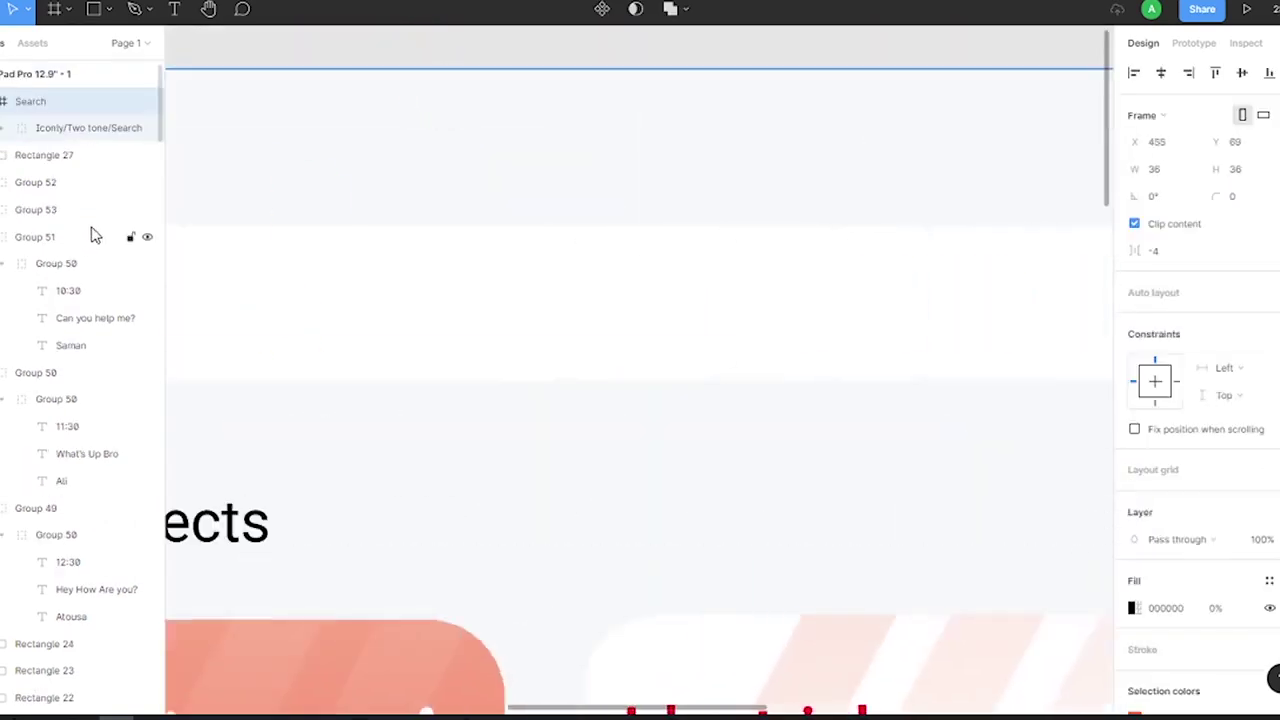
scroll(505, 245, down, 3)
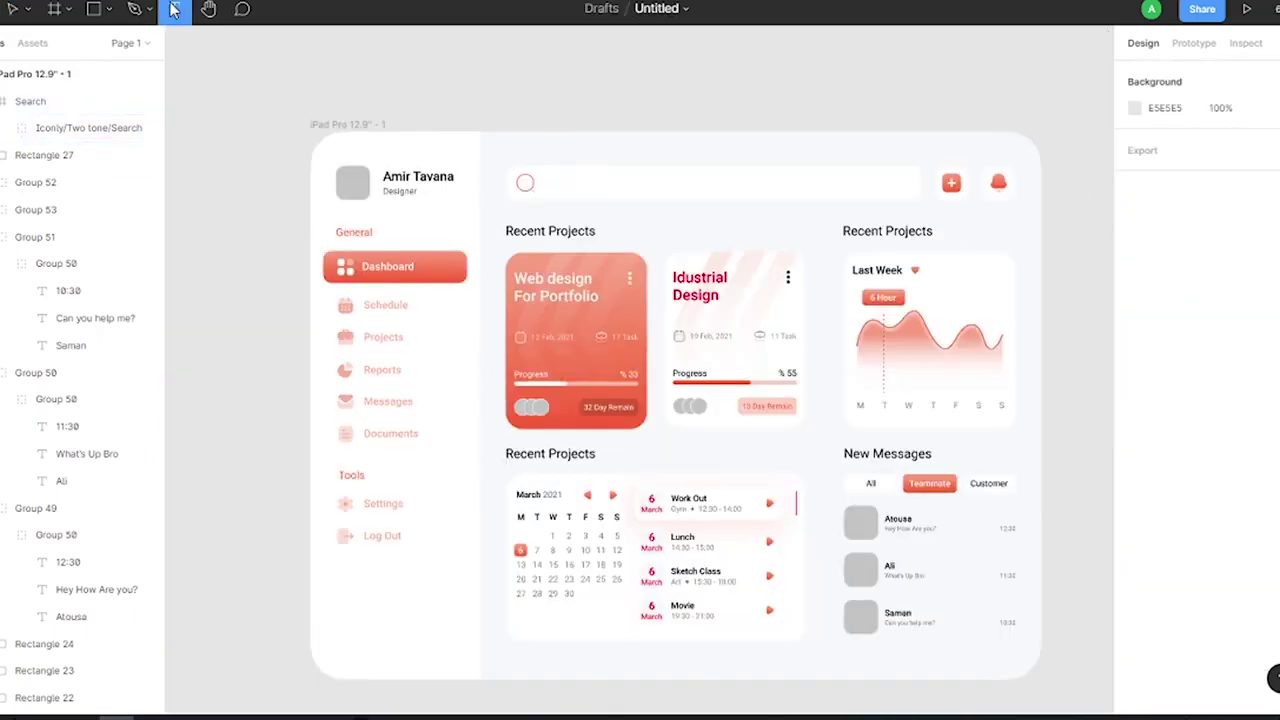
Paste the "Search your Task, Project, Team, ..." placeholder into the bar beside the search icon
key(ctrl+v)
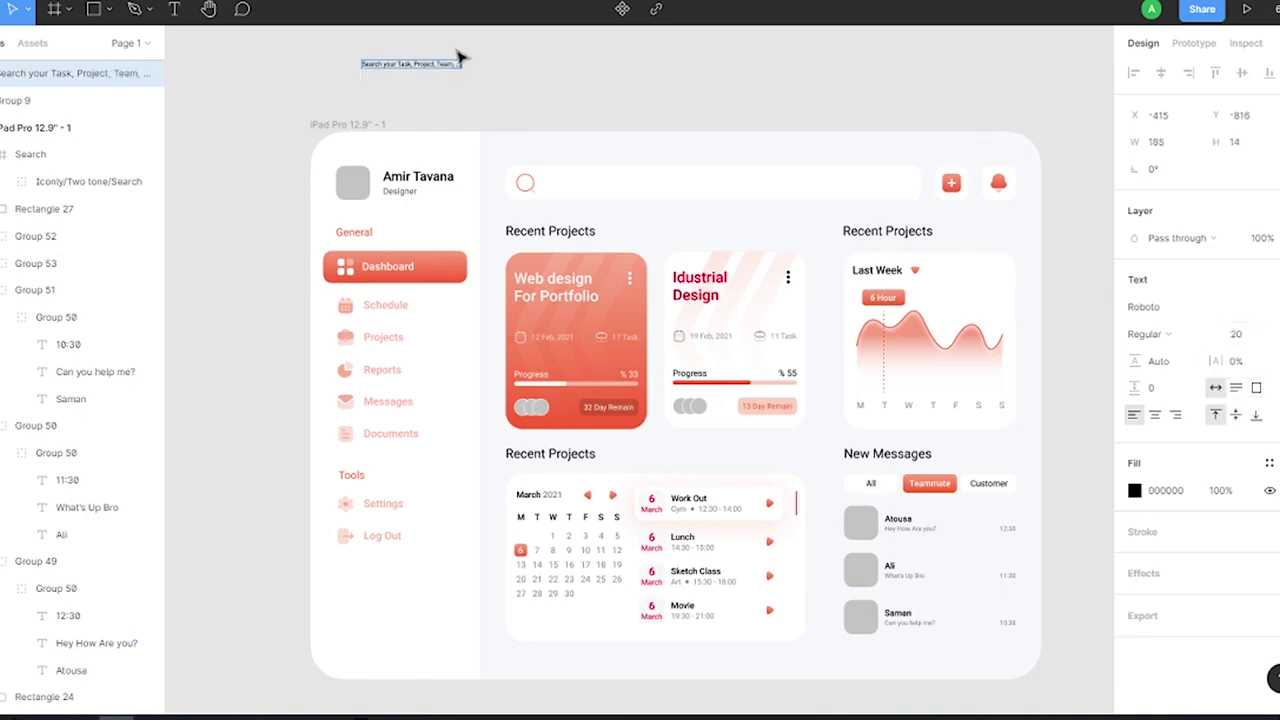
drag(443, 66, 620, 181)
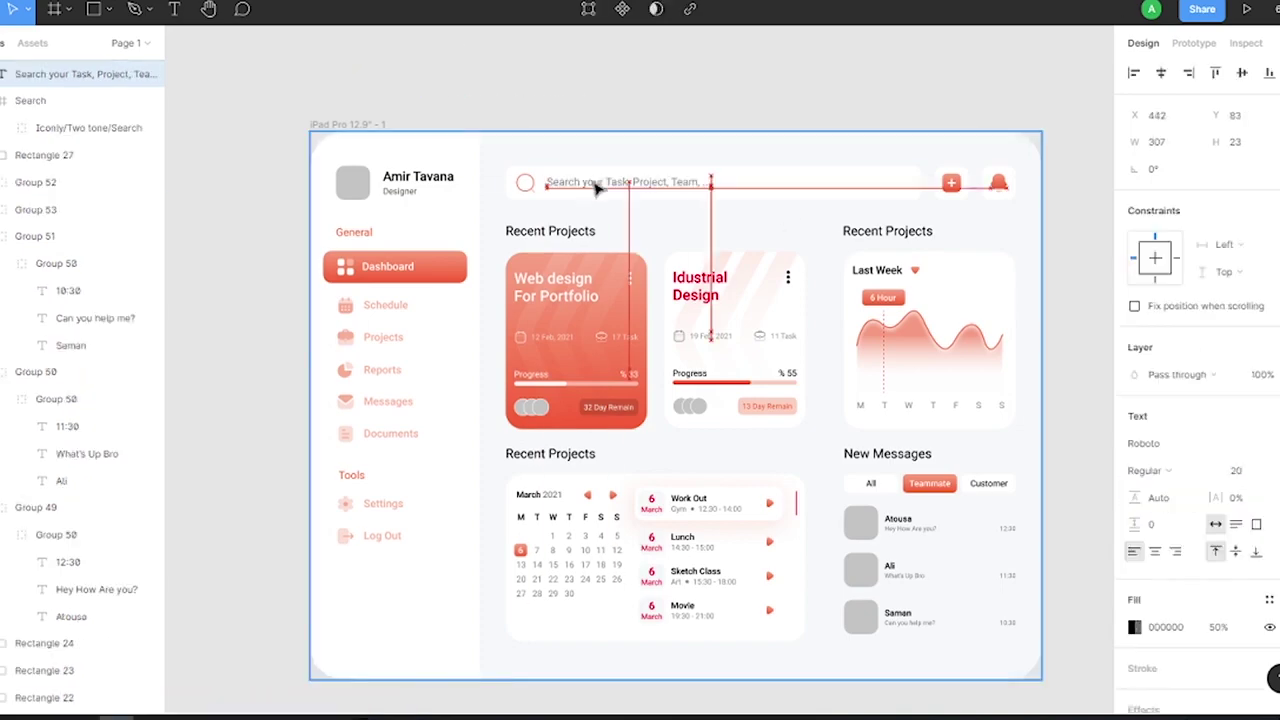
scroll(543, 171, up, 5)
scroll(543, 171, up, 3)
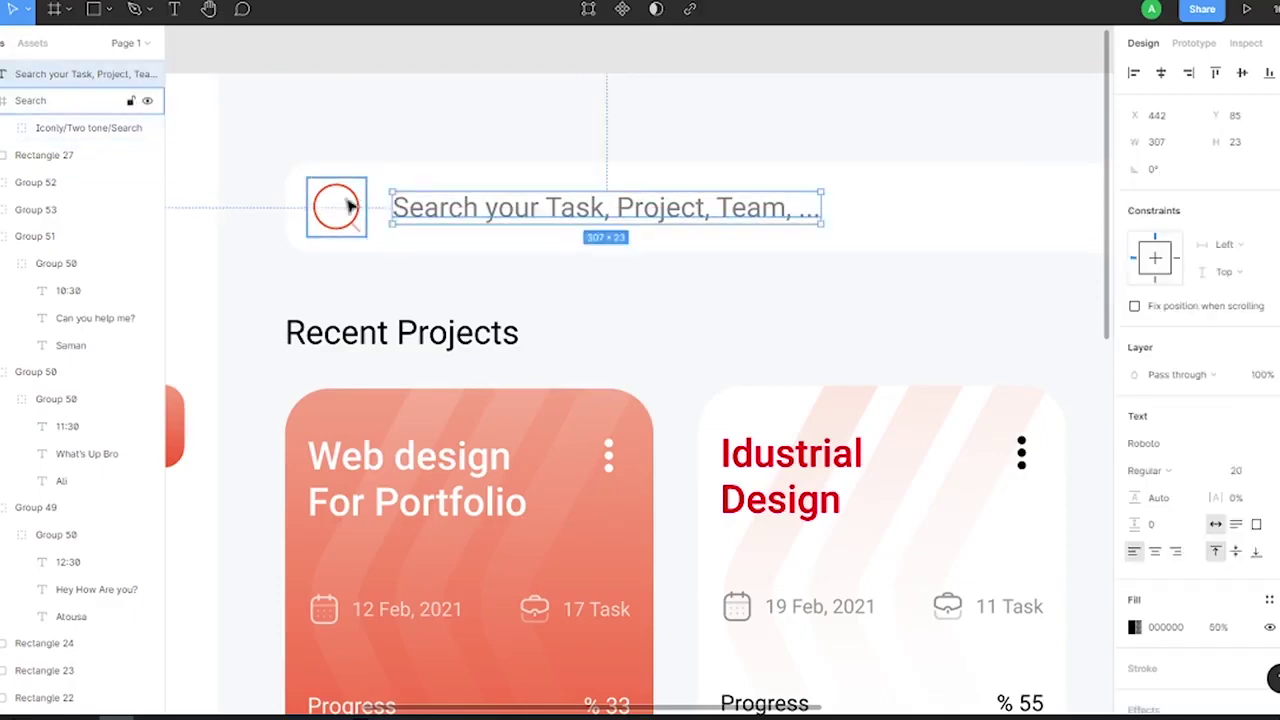
key(Escape)
key(shift+1)
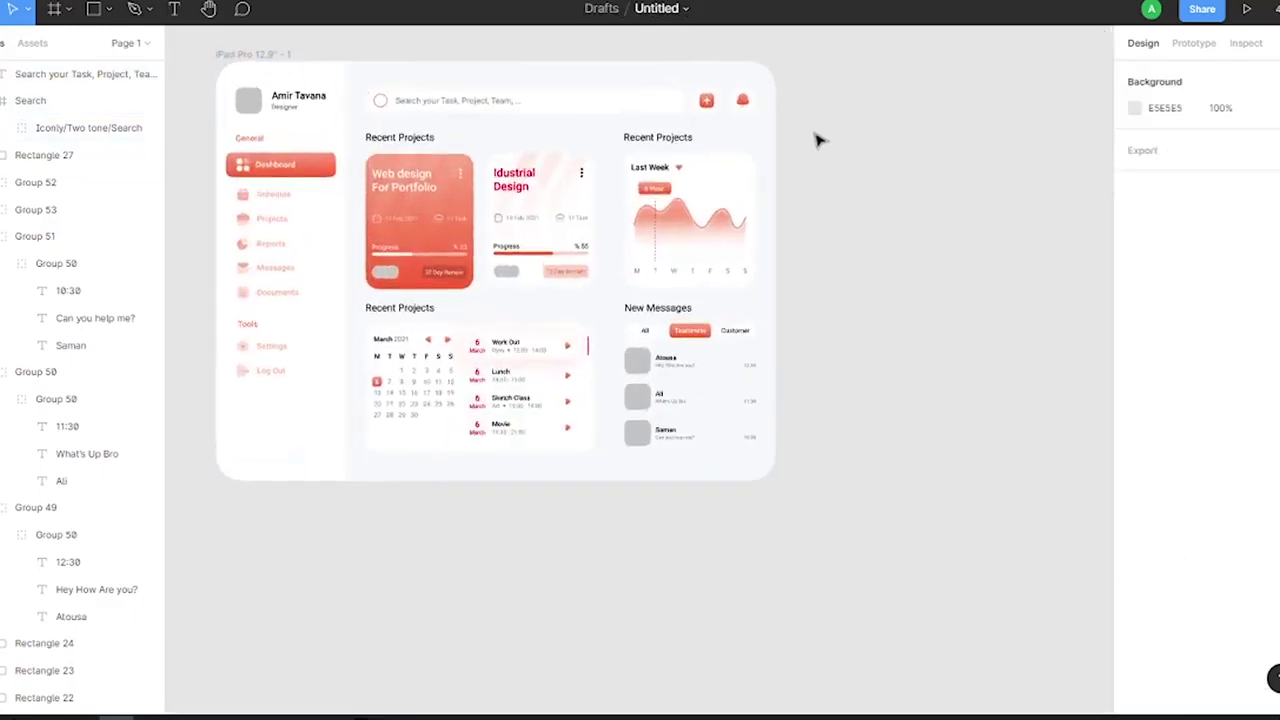
drag(818, 140, 906, 149)
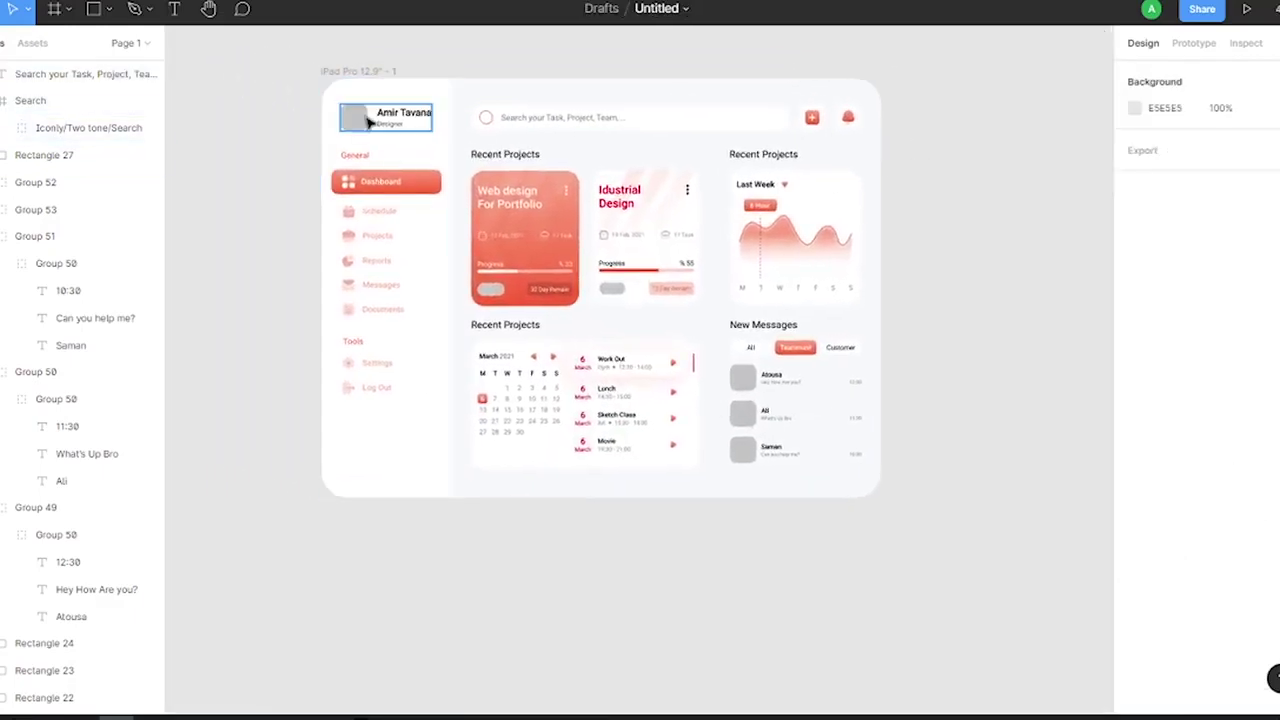